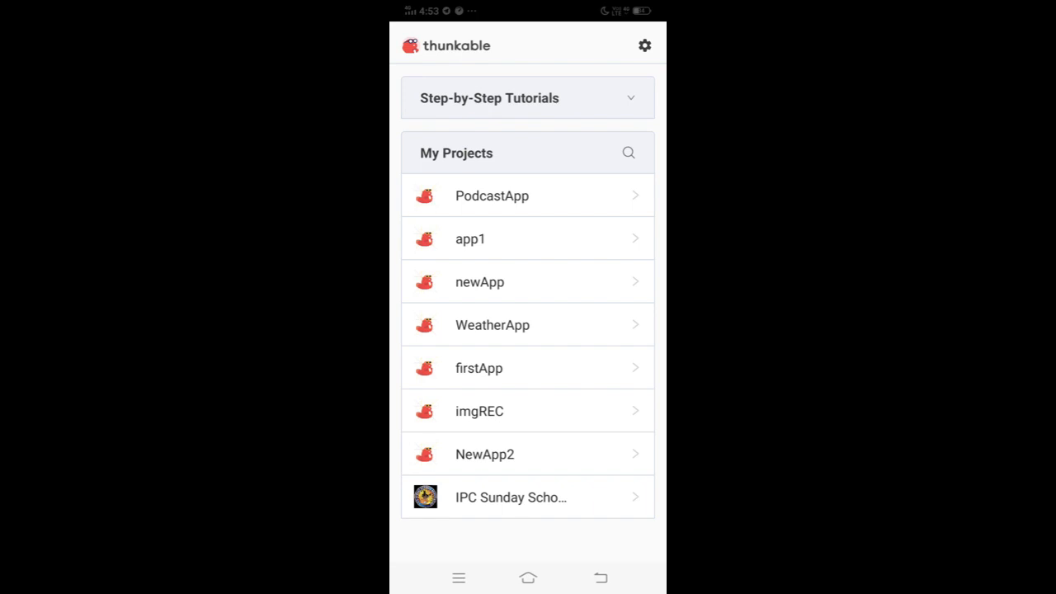
# Open the PodcastApp project and create an account with the user's name and e-mail address
pyautogui.click(493, 196)
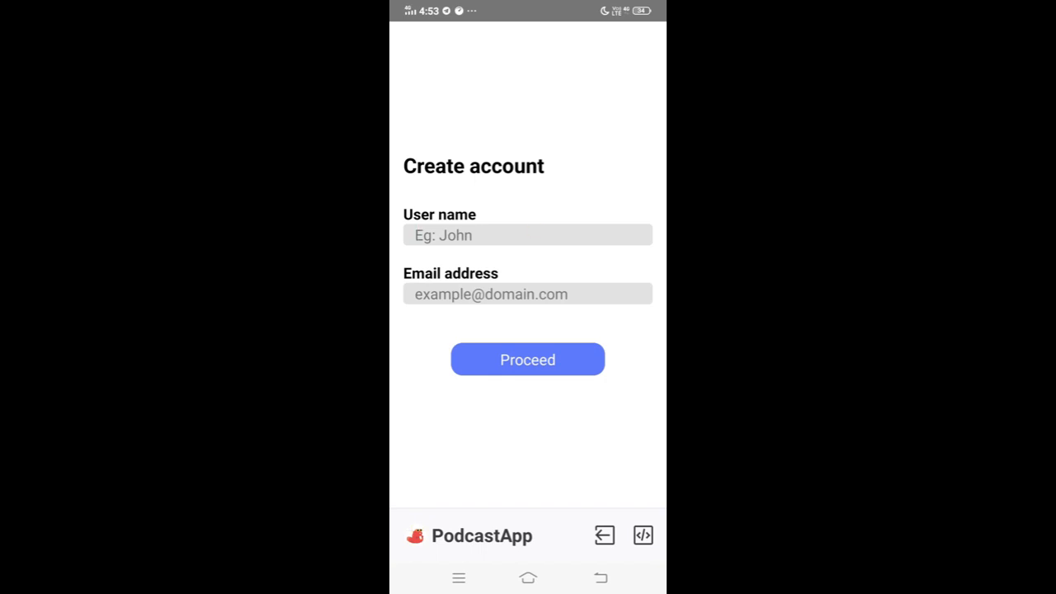
pyautogui.click(527, 235)
pyautogui.write('Rishe')
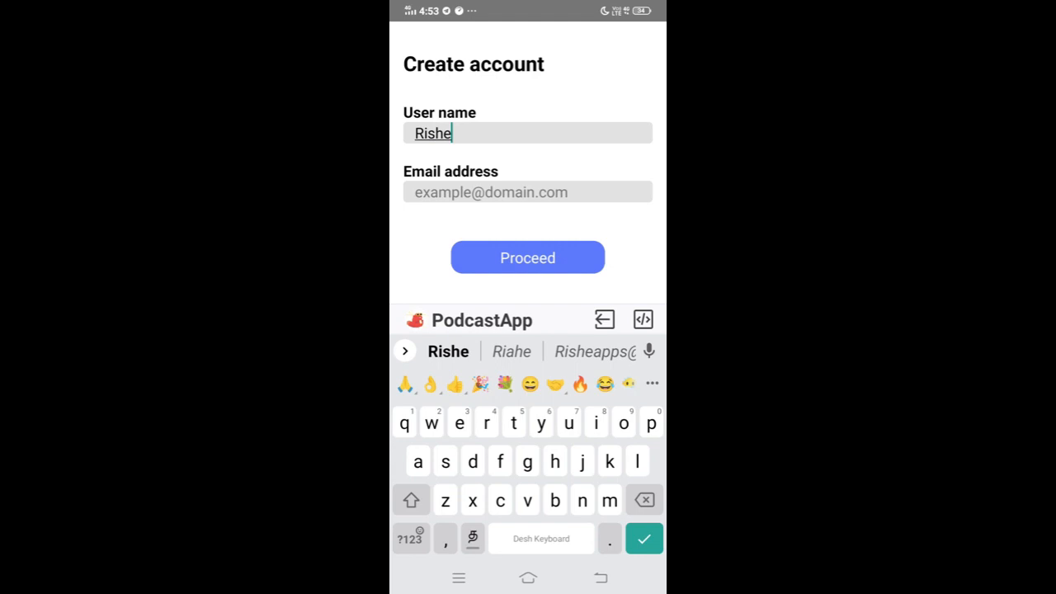
pyautogui.click(528, 193)
pyautogui.write('ri')
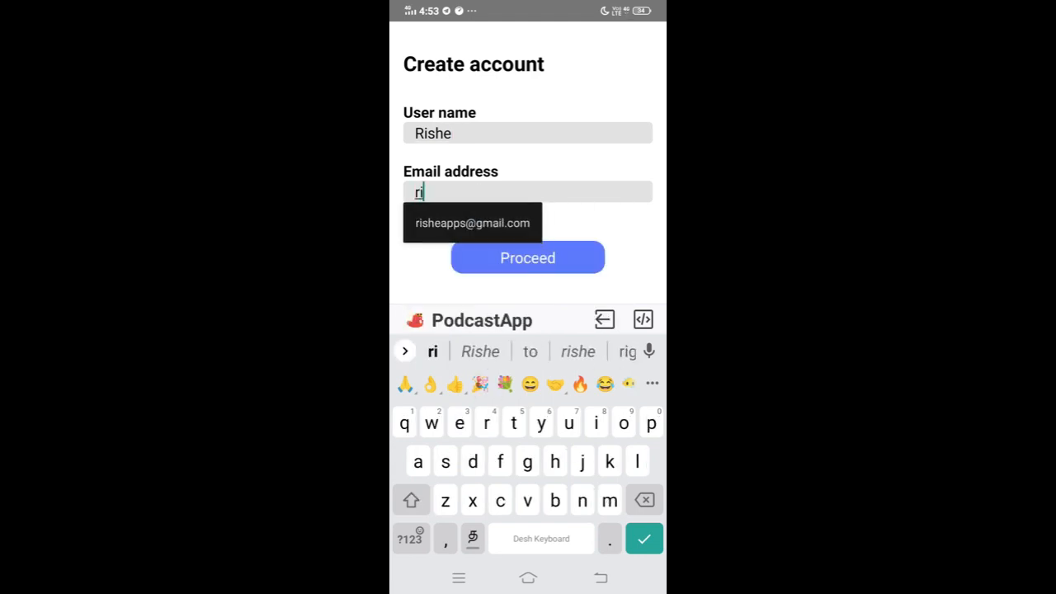
pyautogui.click(472, 223)
pyautogui.click(600, 578)
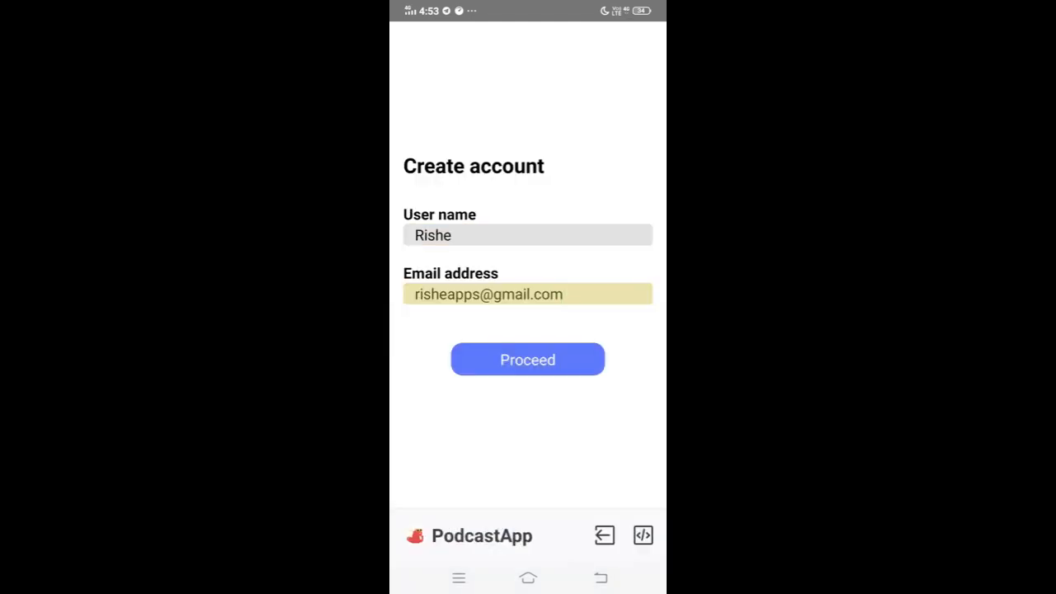
pyautogui.click(566, 360)
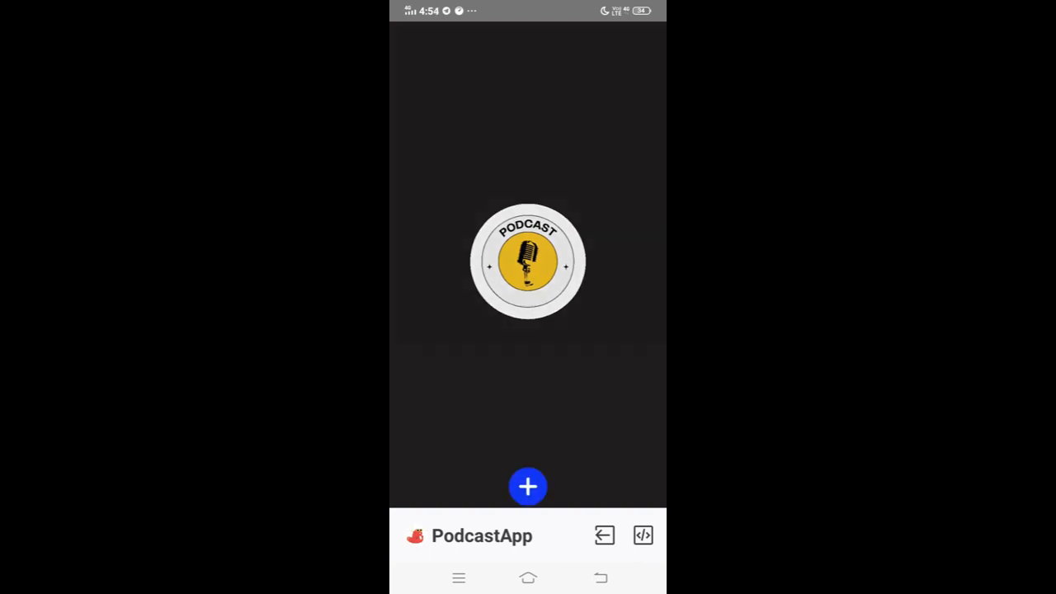
# Change the user name in the account details to a different name and save it
pyautogui.click(424, 44)
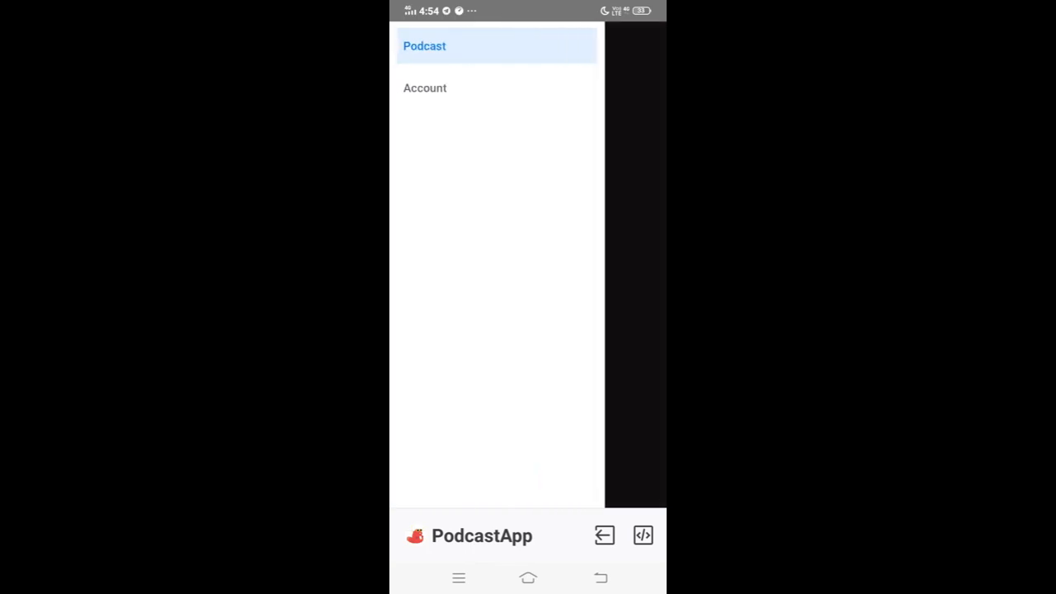
pyautogui.click(425, 87)
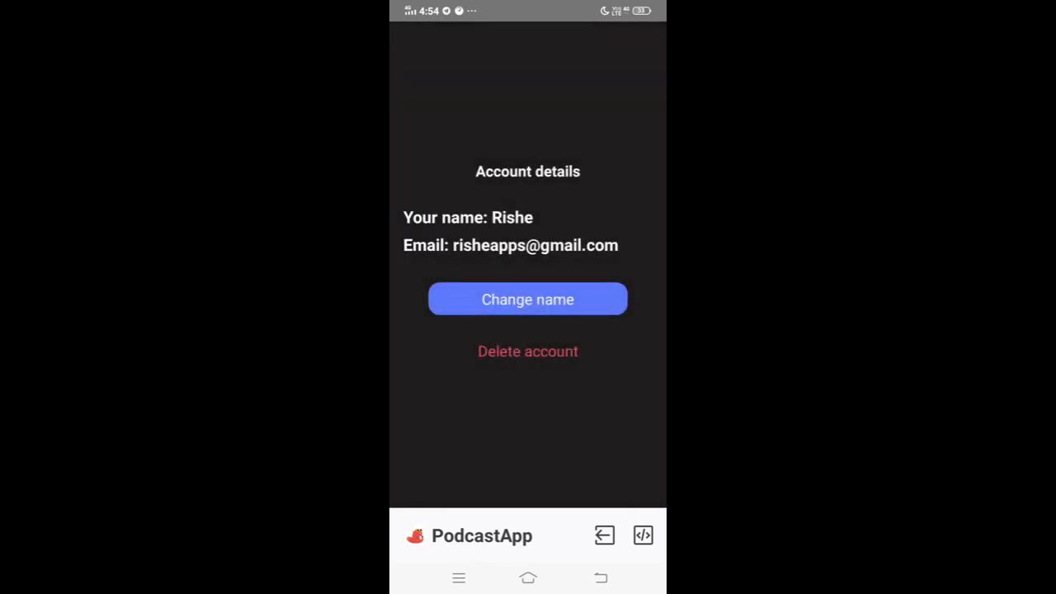
pyautogui.click(527, 299)
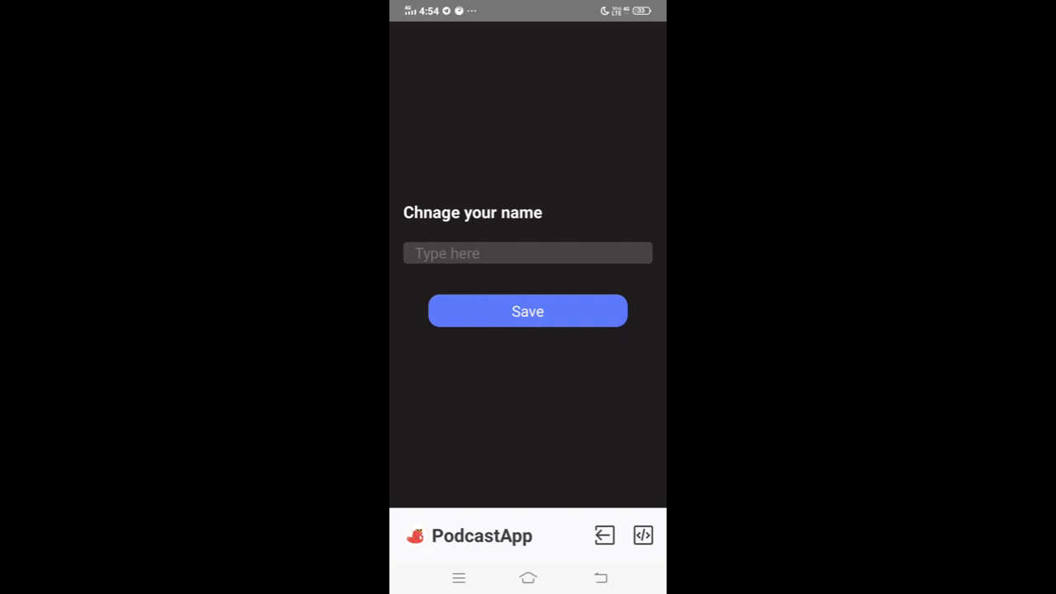
pyautogui.click(568, 254)
pyautogui.write('Jai')
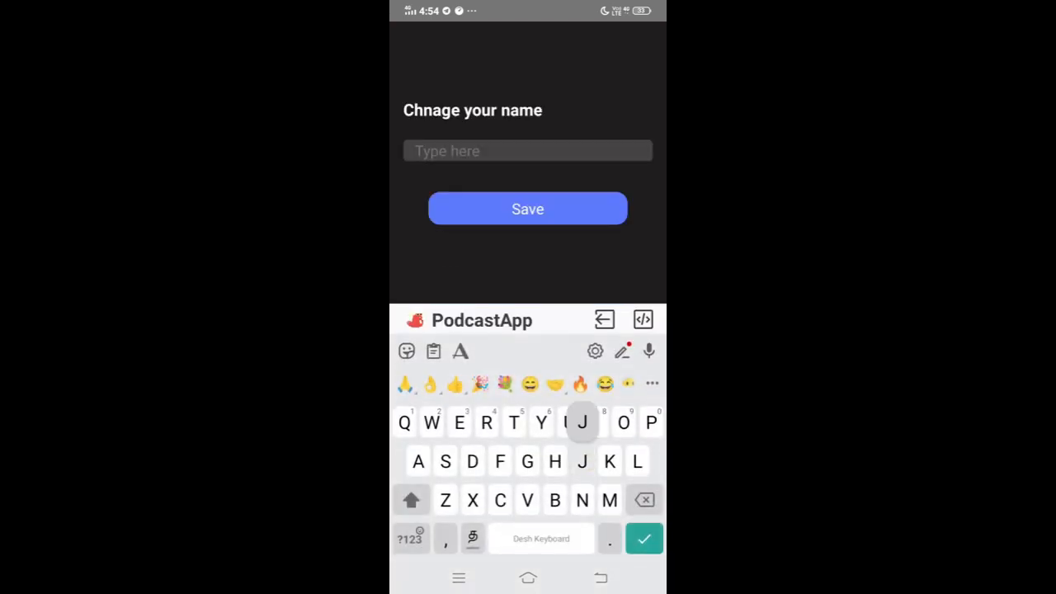
pyautogui.click(644, 539)
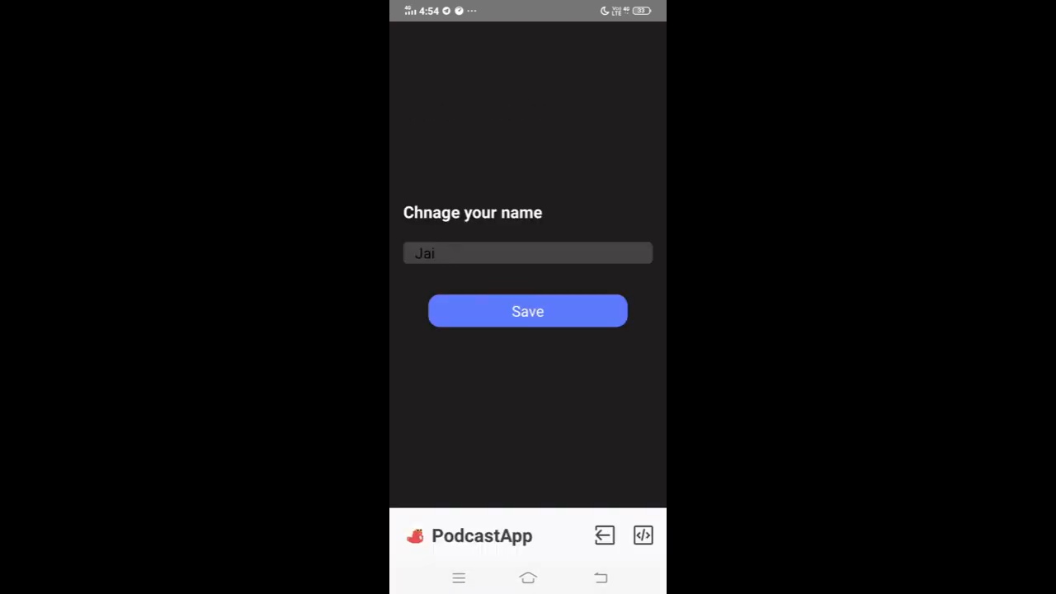
pyautogui.click(528, 311)
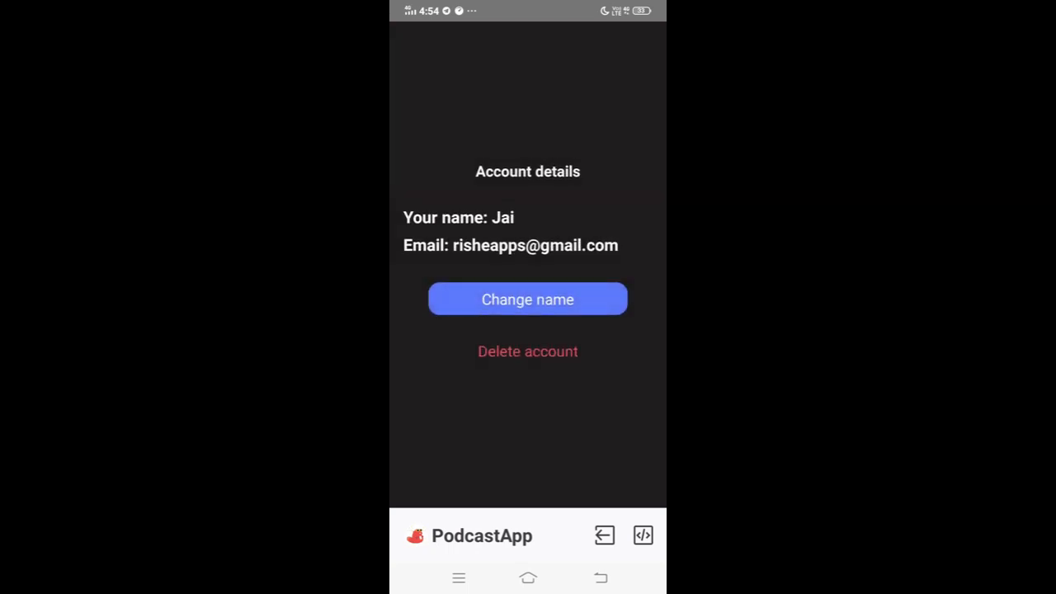
# Add a new podcast with the "What codi…" recording as audio and the picture of a woman with a laptop and cat as thumbnail
pyautogui.moveTo(392, 306); pyautogui.dragTo(495, 306)
pyautogui.click(418, 47)
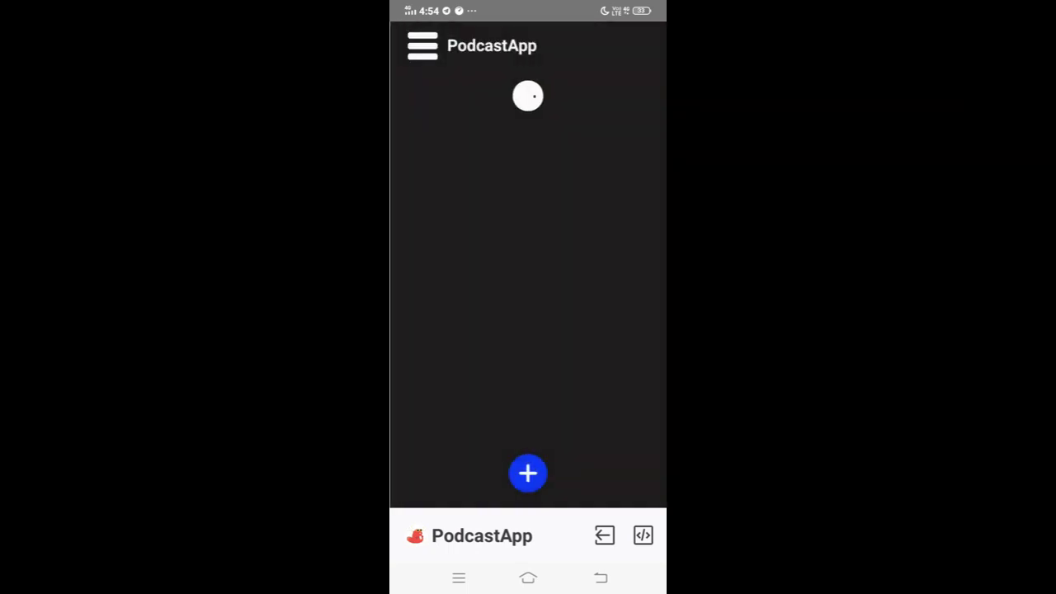
pyautogui.click(528, 473)
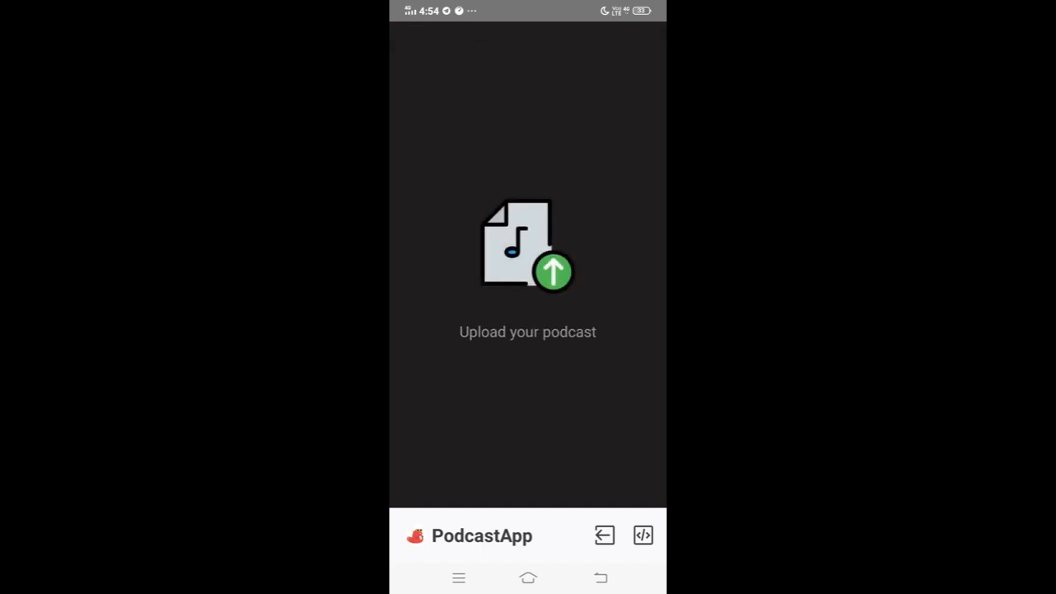
pyautogui.click(528, 246)
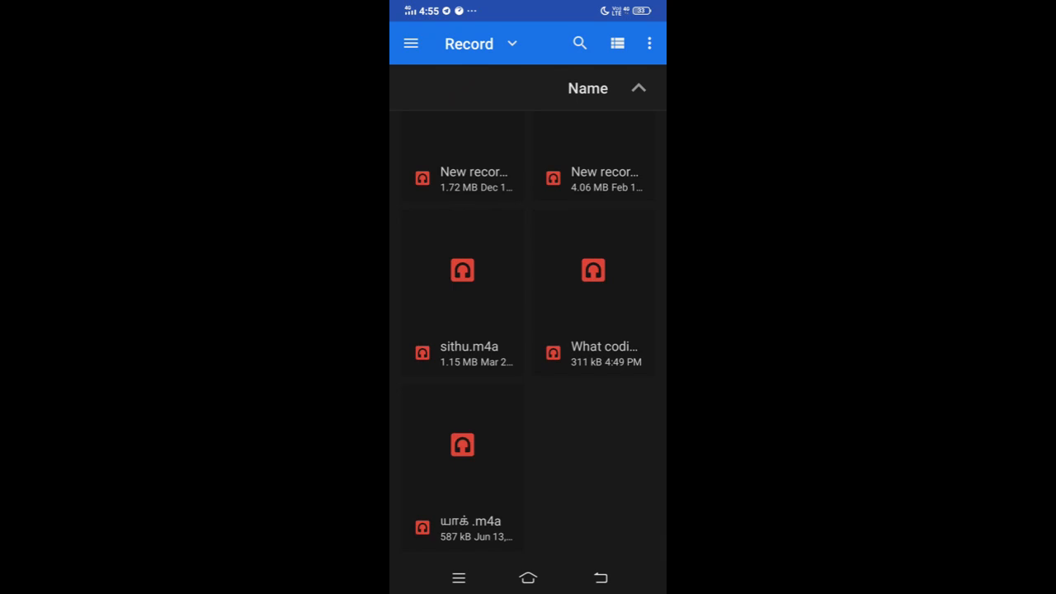
pyautogui.click(593, 292)
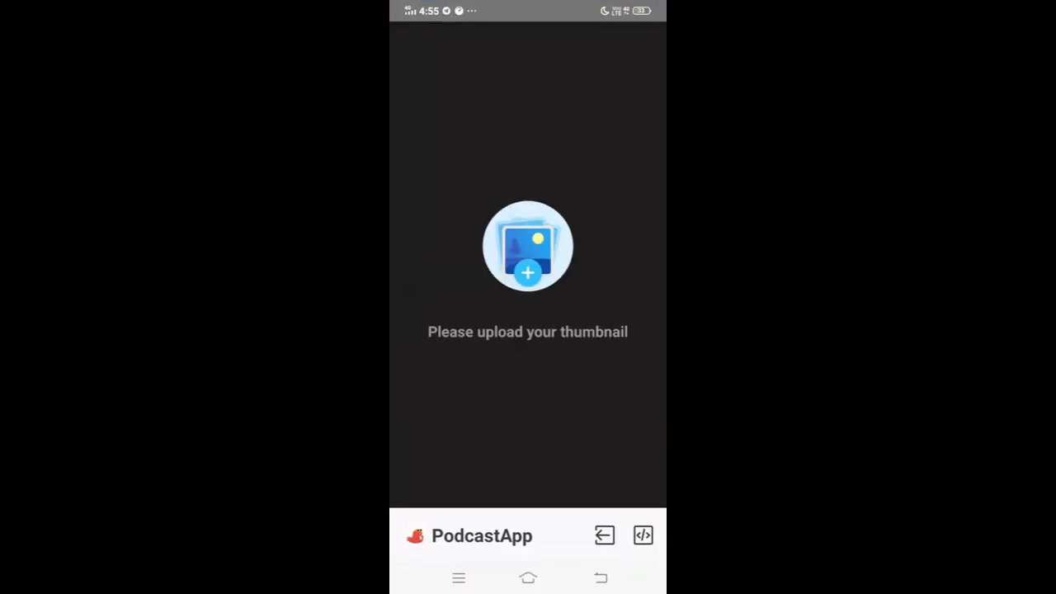
pyautogui.click(546, 255)
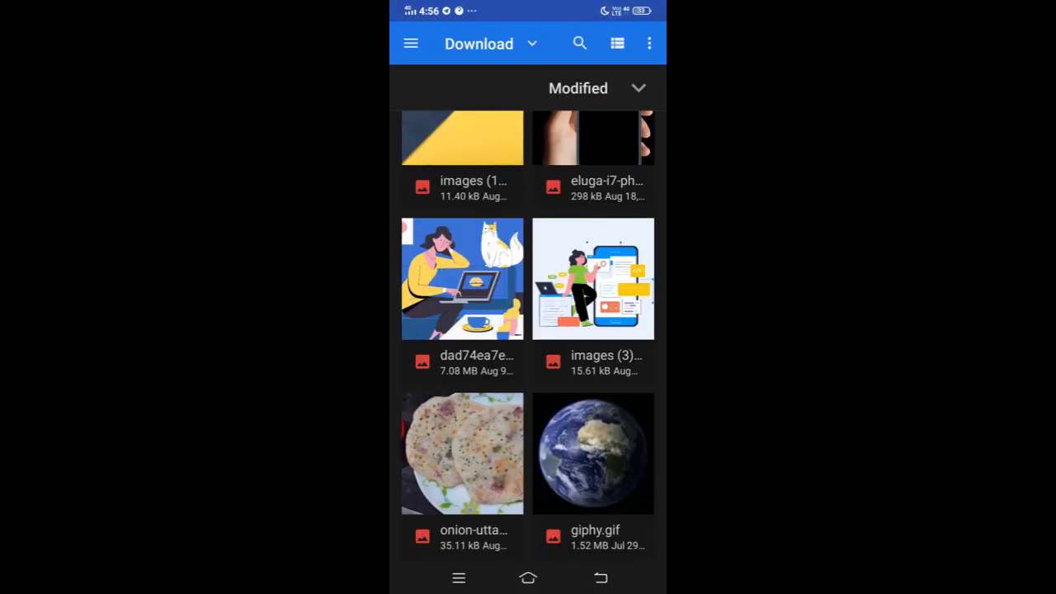
pyautogui.click(592, 280)
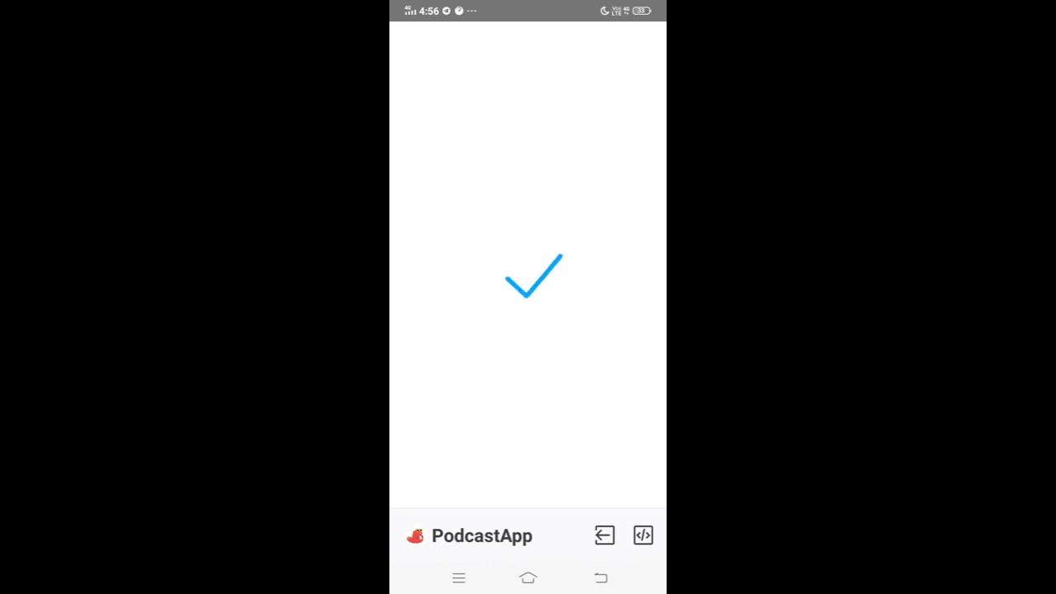
# Enter "What is coding?" as the podcast's title
pyautogui.click(528, 241)
pyautogui.write('What 😂s')
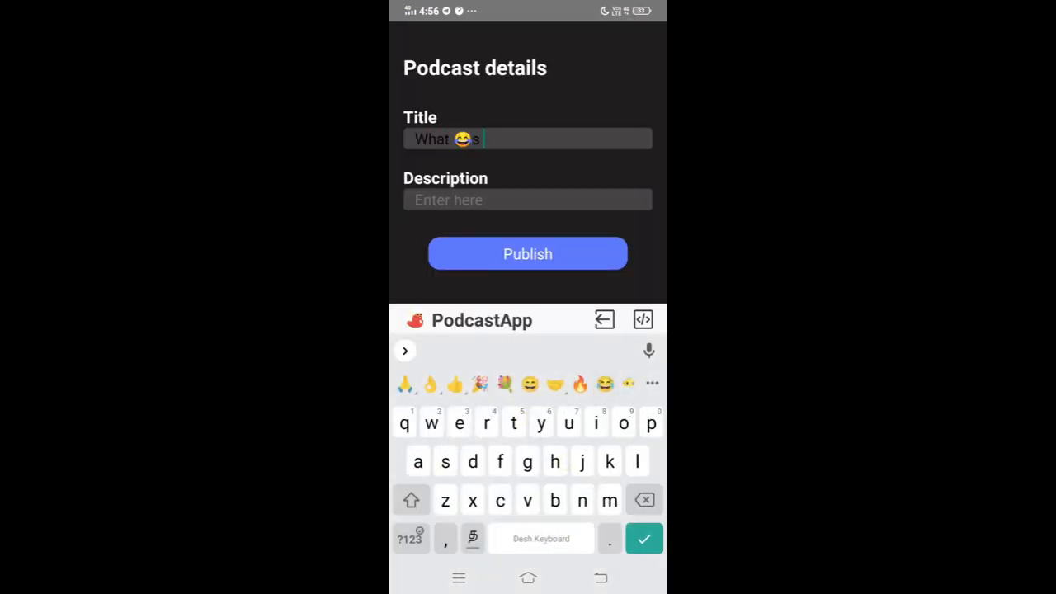
pyautogui.press('BackSpace')
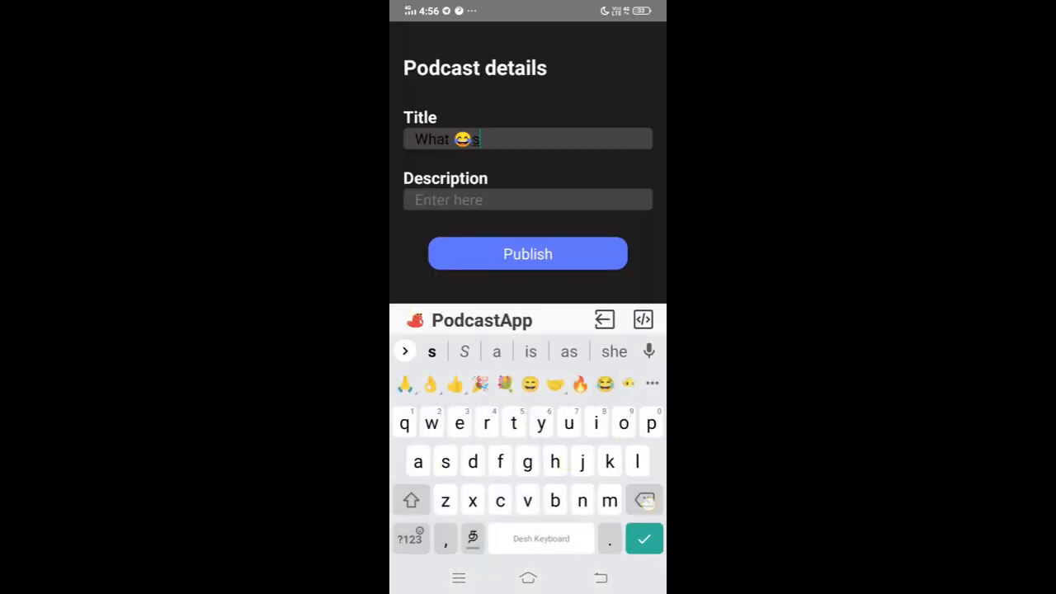
pyautogui.press('BackSpace')
pyautogui.write('is')
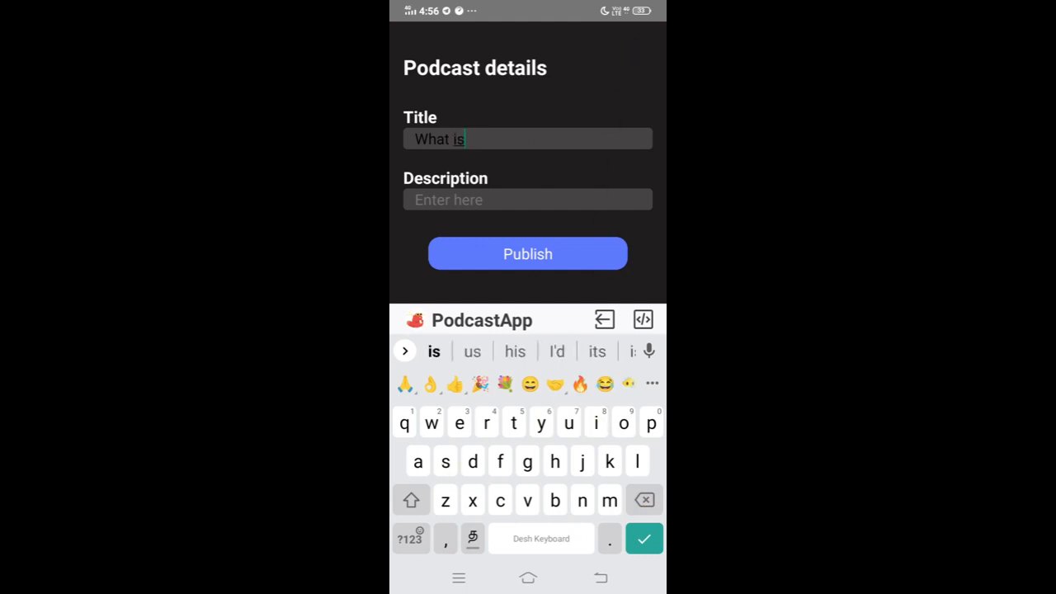
pyautogui.write(' coding')
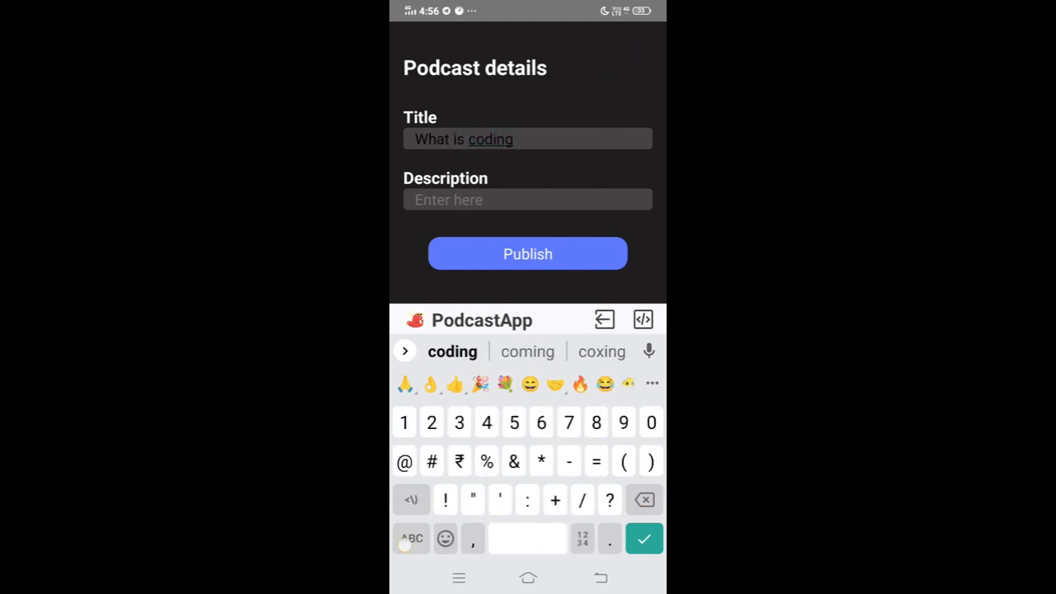
pyautogui.write('?H')
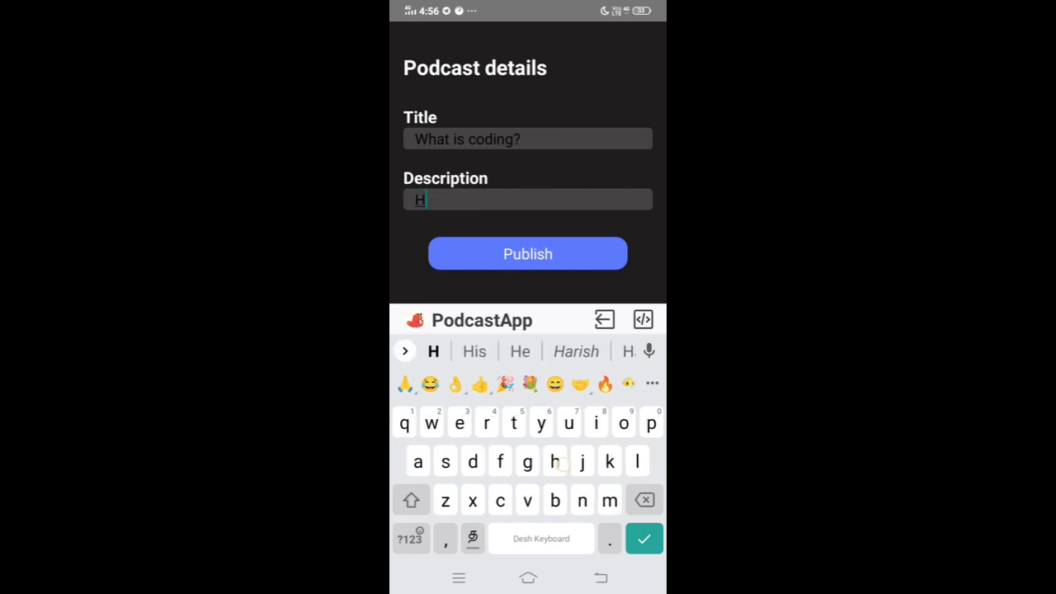
# Enter the description "Today we discussed about what is coding." and publish the podcast
pyautogui.press('BackSpace')
pyautogui.write('Today we ')
pyautogui.write('discussed about ')
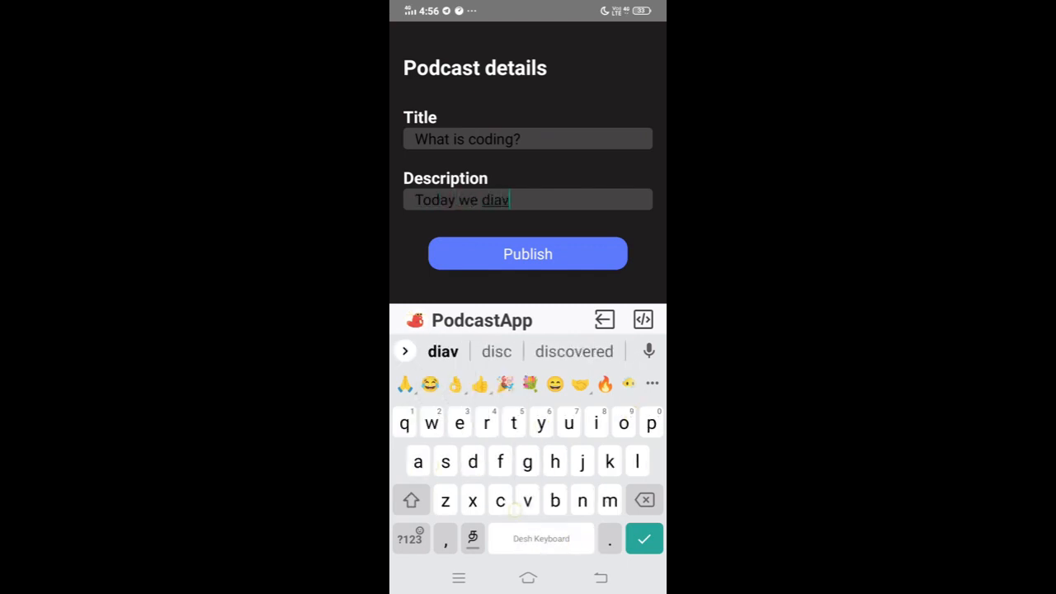
pyautogui.write('how')
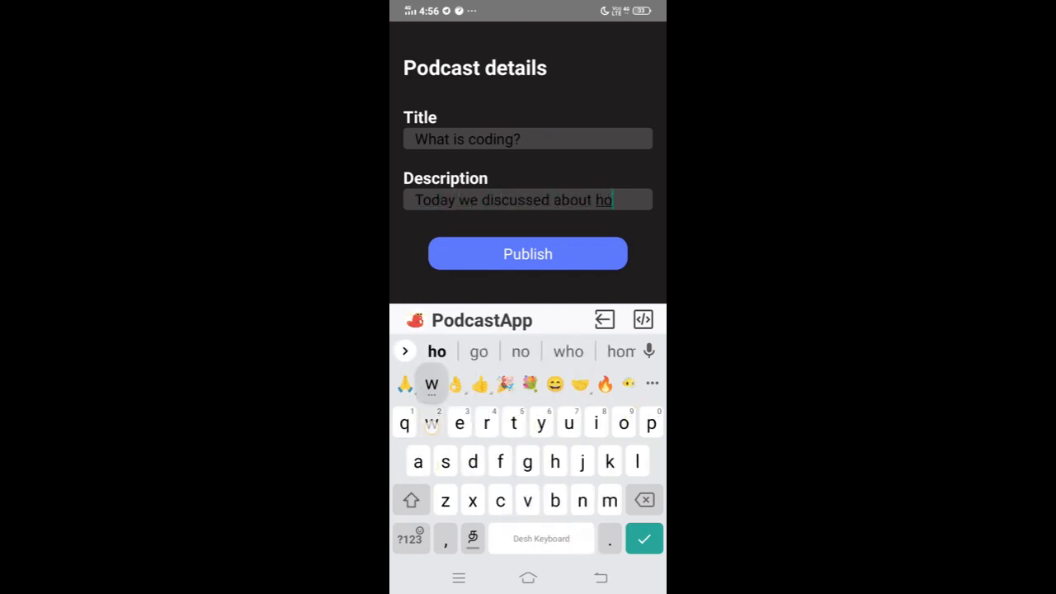
pyautogui.press('BackSpace')
pyautogui.press('BackSpace')
pyautogui.press('BackSpace')
pyautogui.write('what is coding.')
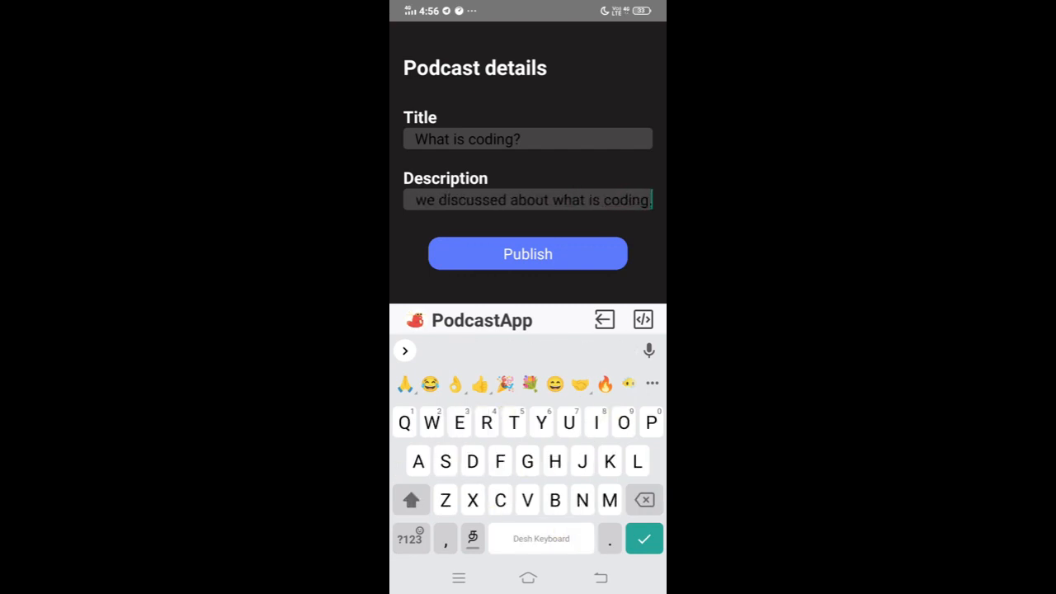
pyautogui.press('Return')
pyautogui.click(528, 356)
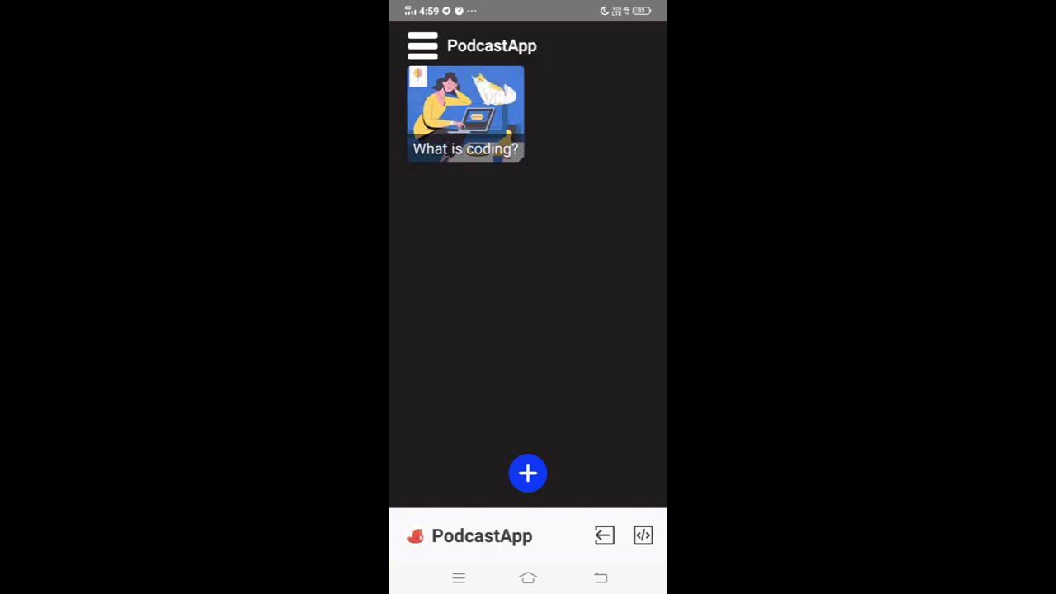
# Open the published "What is coding?" podcast, raise the device volume and try its playback control
pyautogui.click(465, 114)
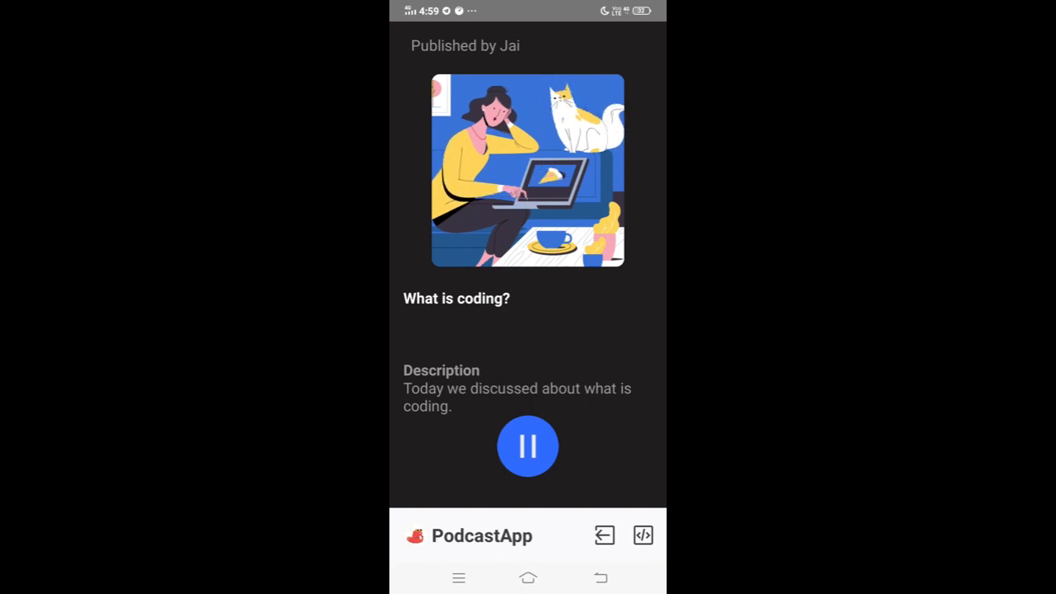
pyautogui.press('XF86AudioRaiseVolume')
pyautogui.click(517, 442)
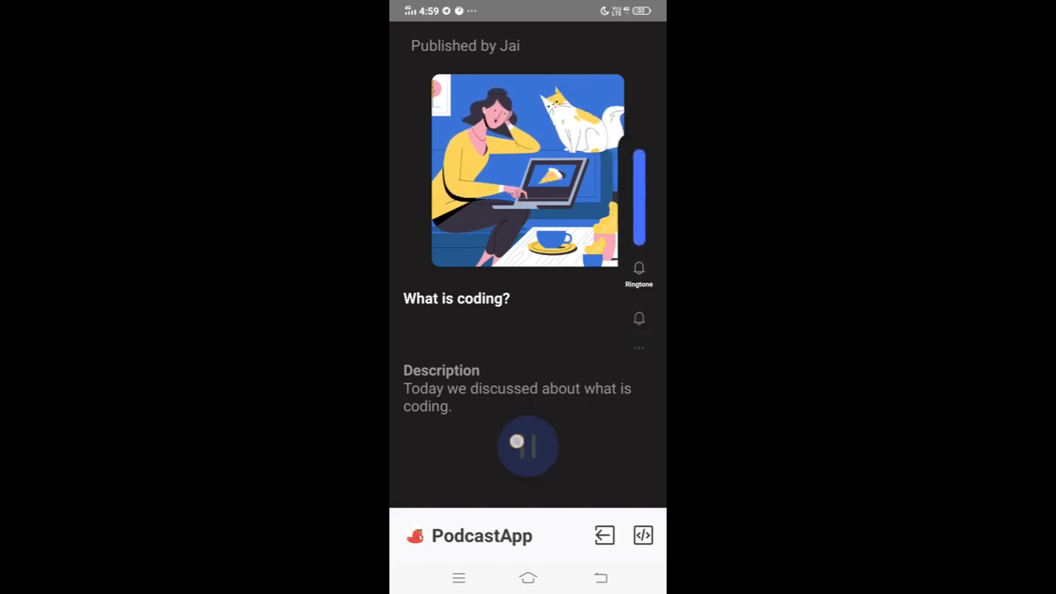
pyautogui.click(523, 445)
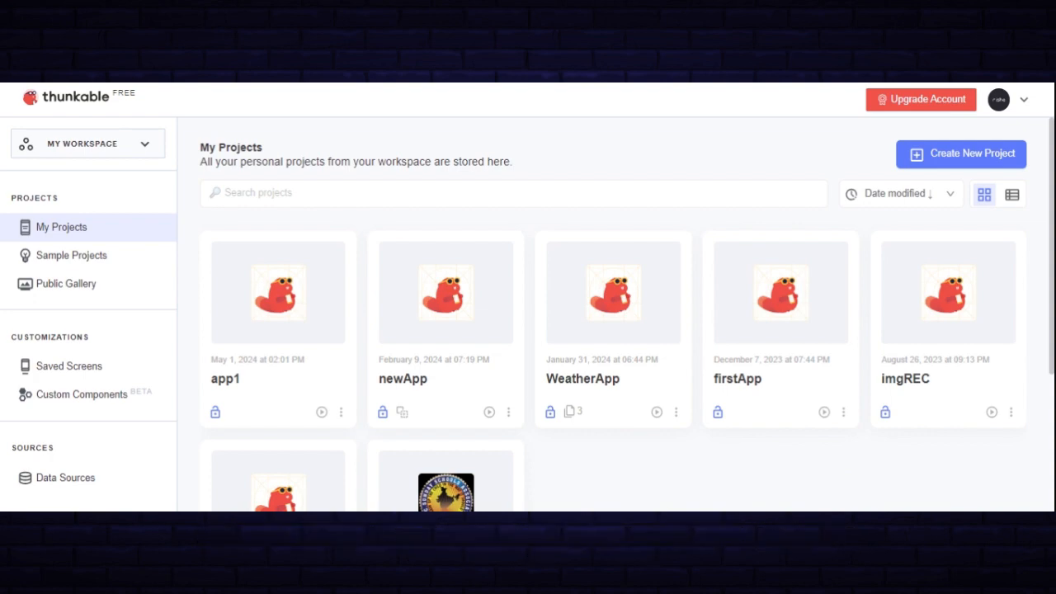
# In the Thunkable web builder, create a public project named PodcastApp in the Music category with the Drag and Drop builder option off
pyautogui.click(961, 161)
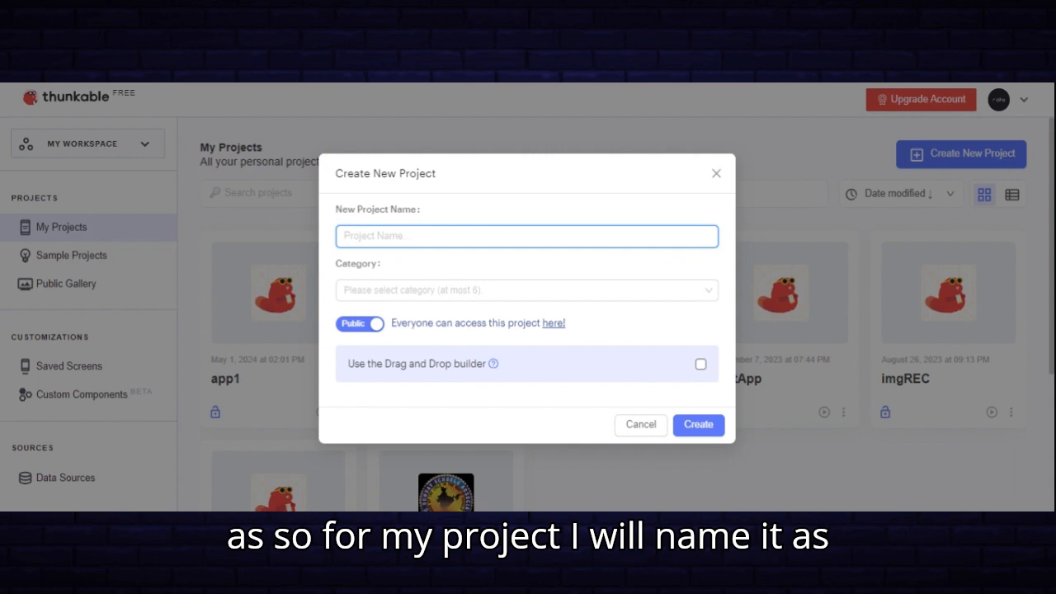
pyautogui.write('Pod')
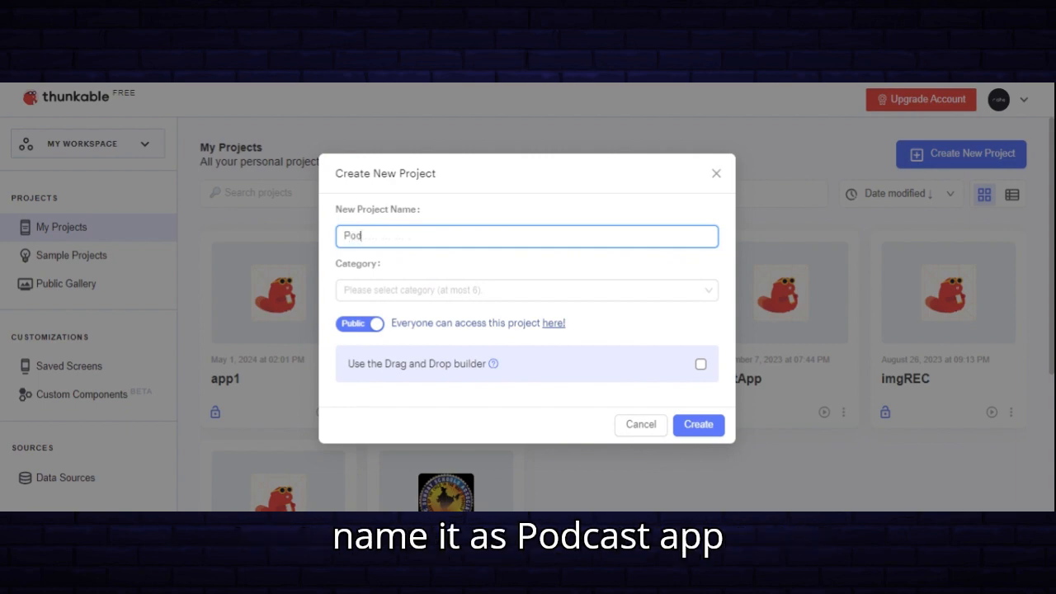
pyautogui.write('castApp')
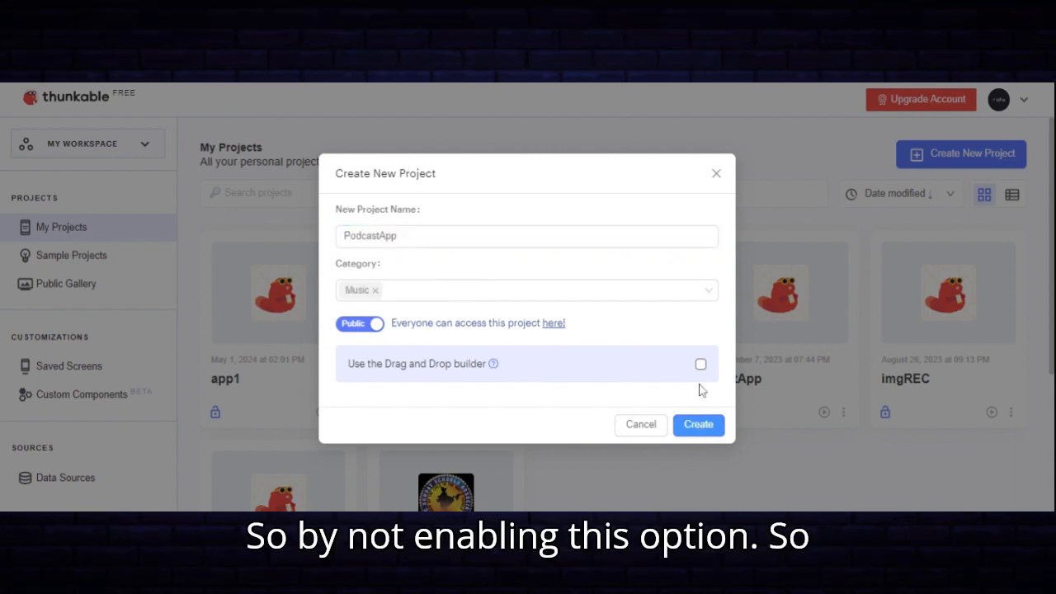
pyautogui.click(695, 425)
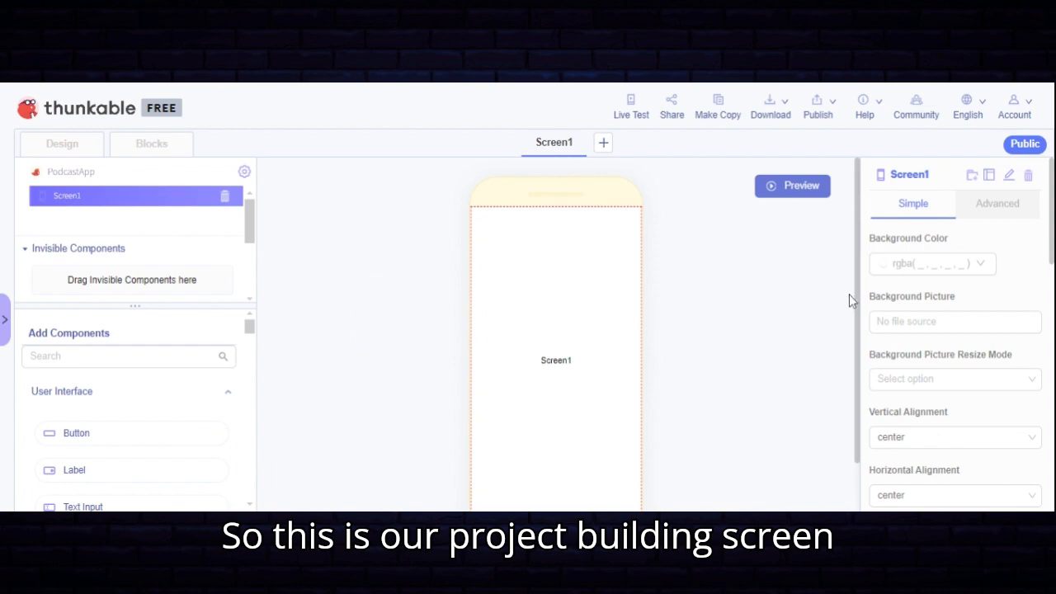
# Find the Image component and place it in the centre of Screen1
pyautogui.click(99, 355)
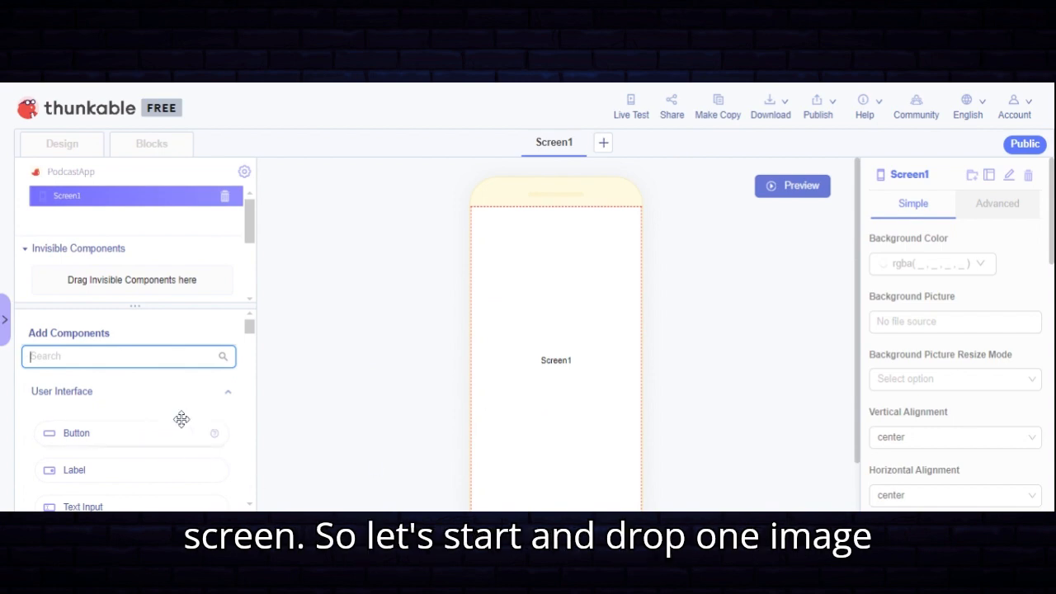
pyautogui.write('img')
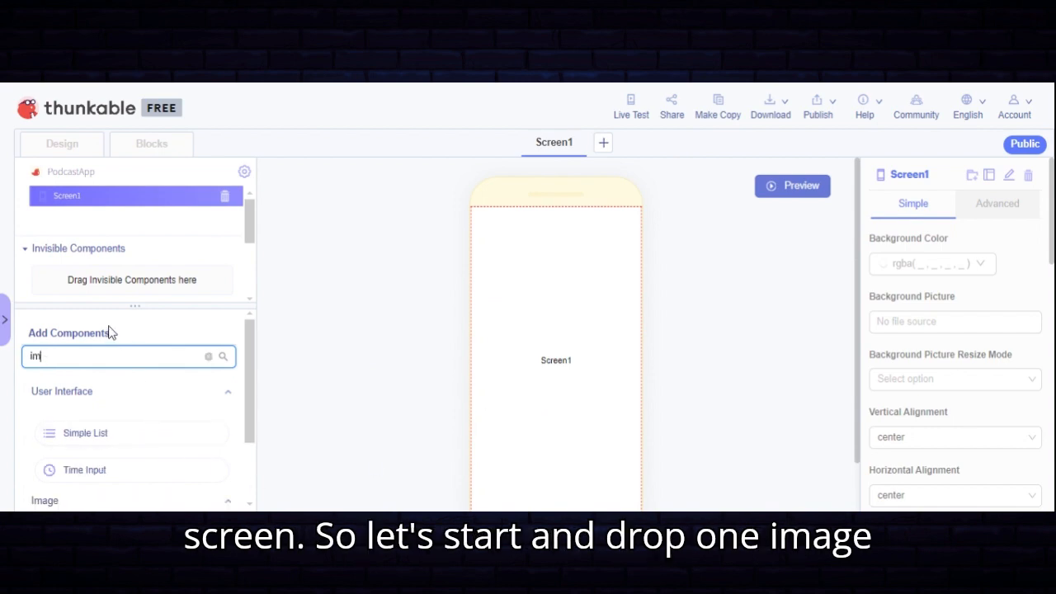
pyautogui.press('BackSpace')
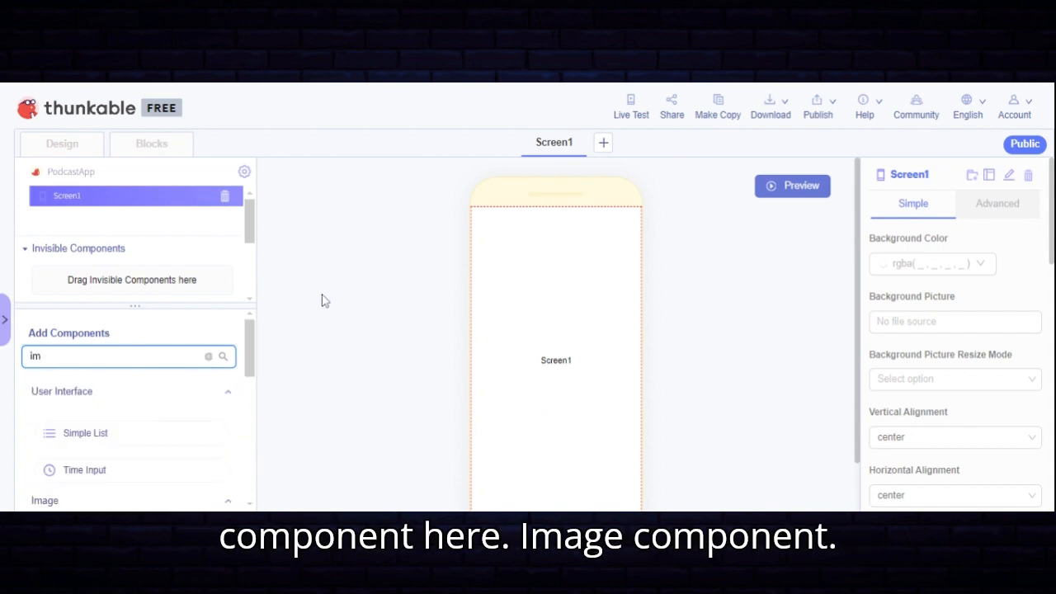
pyautogui.write('A')
pyautogui.moveTo(105, 433); pyautogui.dragTo(555, 360)
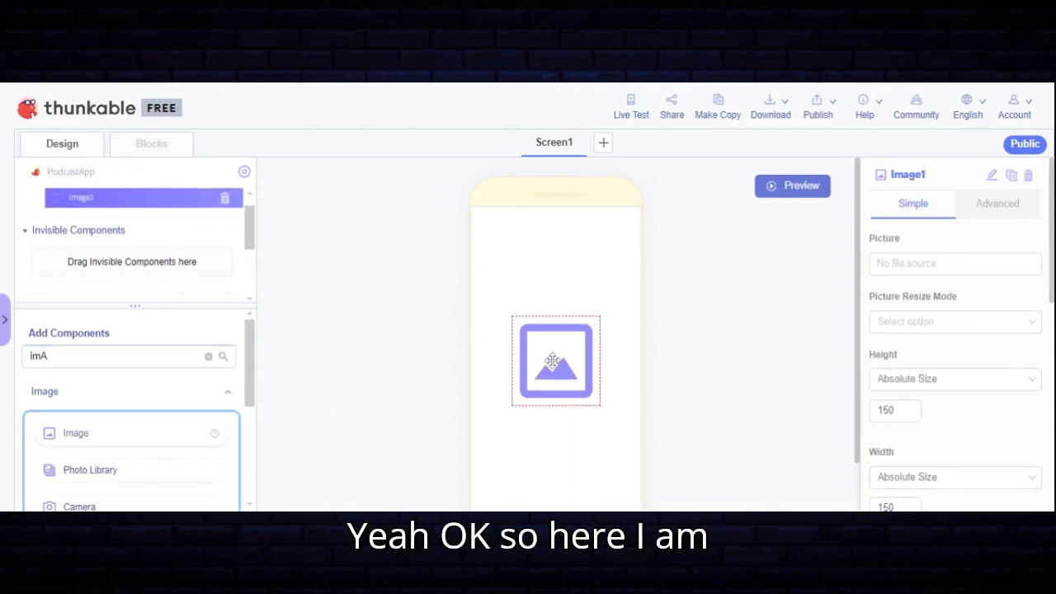
# Upload the app logo Podcast.png as the picture of the image on Screen1
pyautogui.click(926, 262)
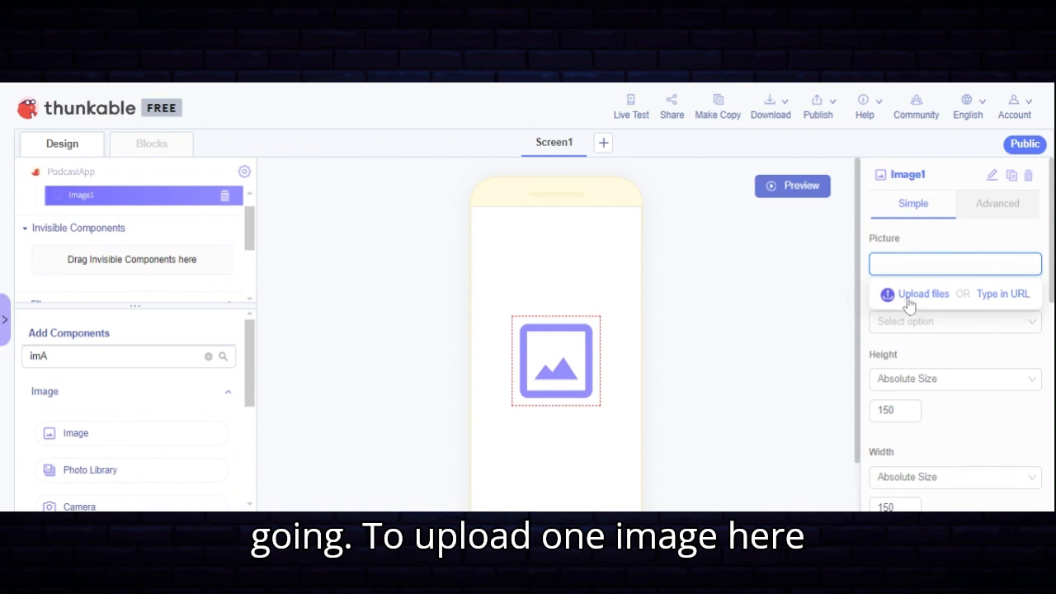
pyautogui.click(904, 300)
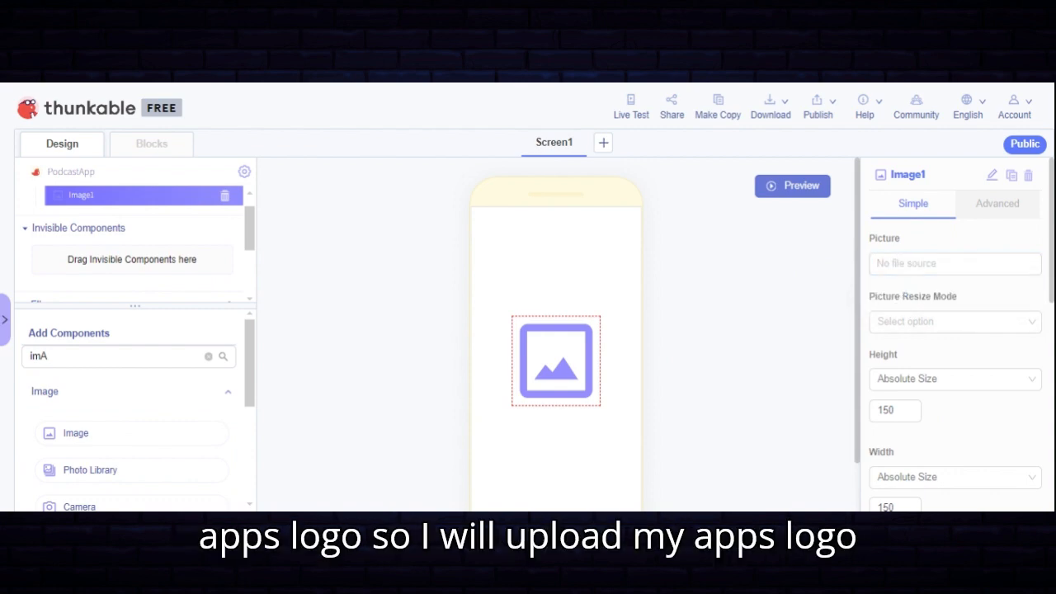
pyautogui.click(831, 321)
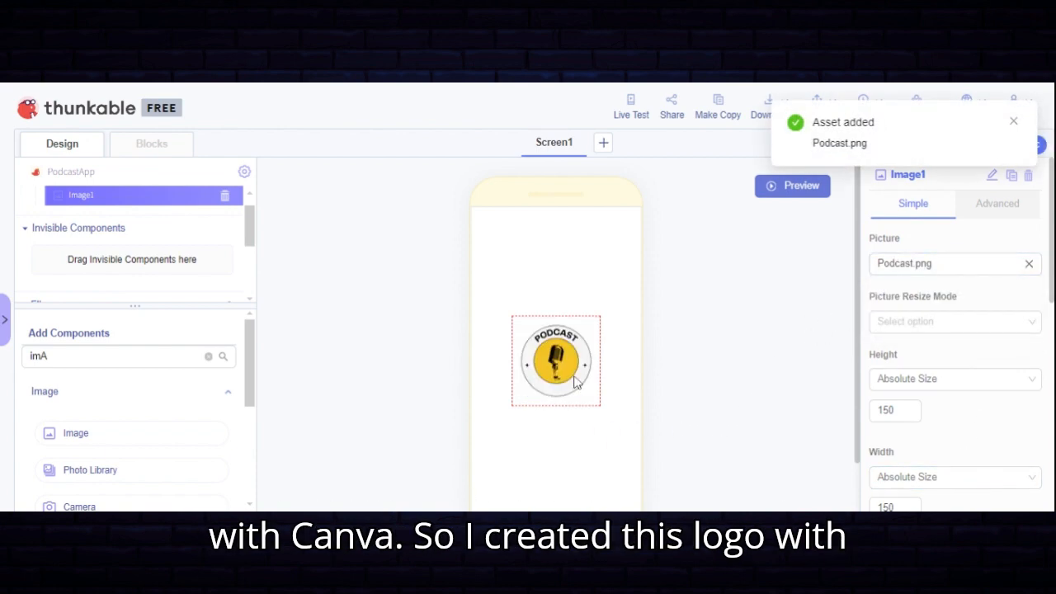
pyautogui.click(601, 288)
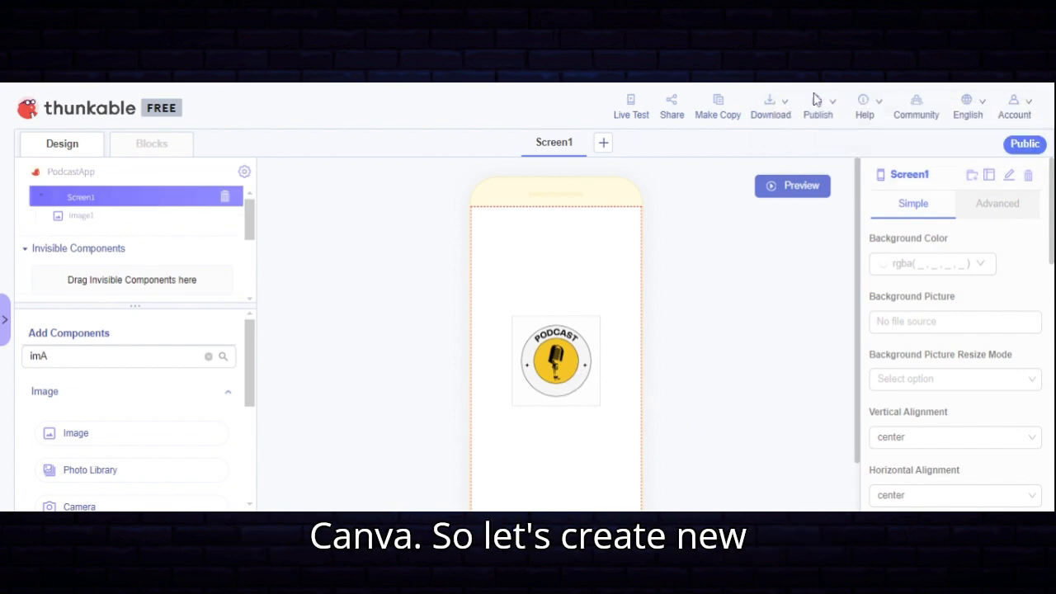
# Add a second screen to the project and return to Screen1 to check its layout
pyautogui.click(603, 143)
pyautogui.click(512, 145)
pyautogui.scroll(-2, 514, 365)
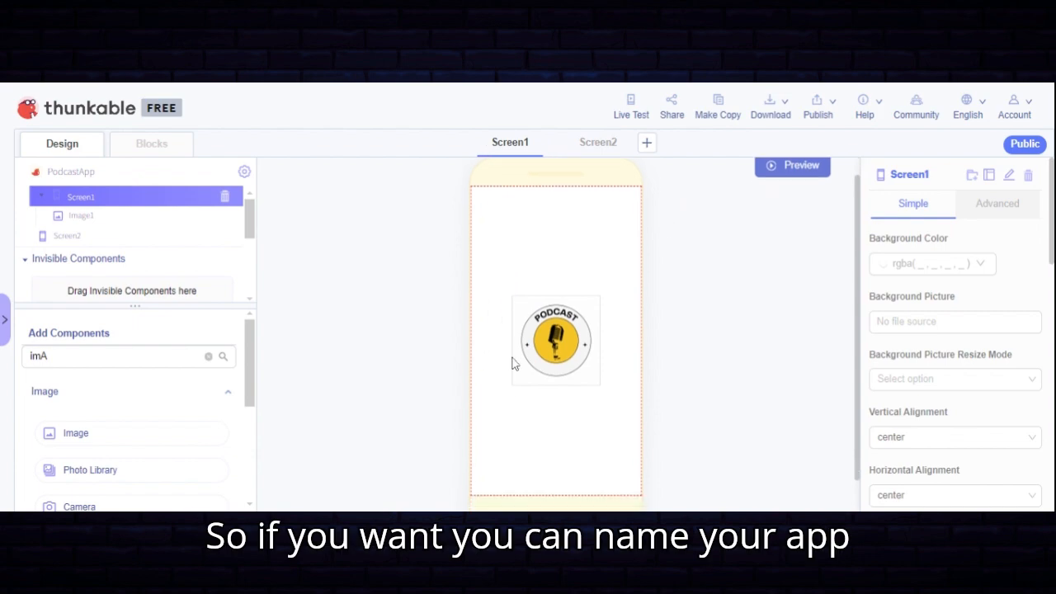
pyautogui.scroll(2, 604, 221)
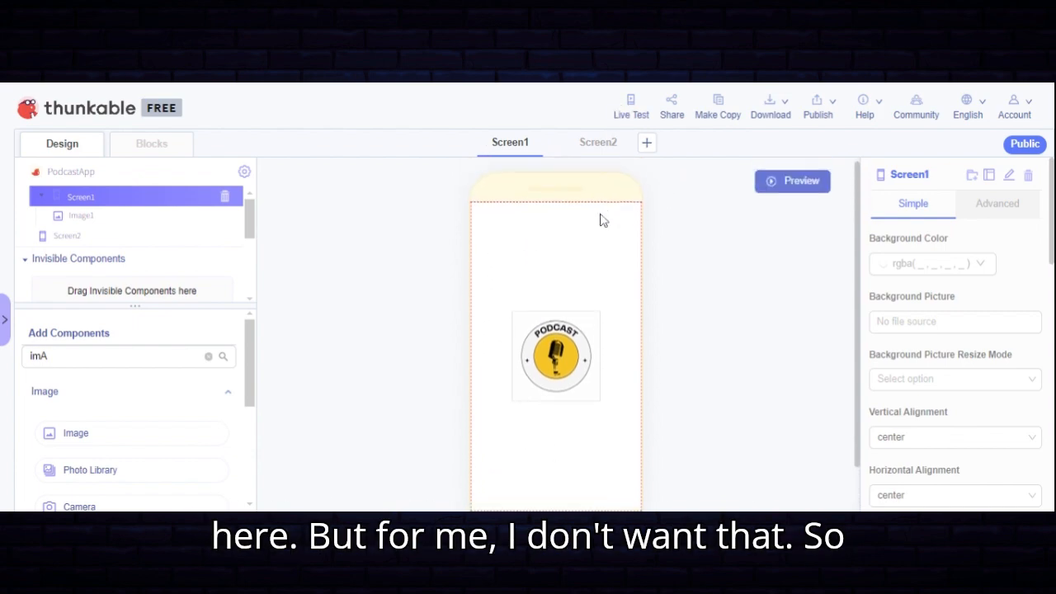
# Open Screen2, find the Row layout component and place it on the empty screen
pyautogui.click(601, 143)
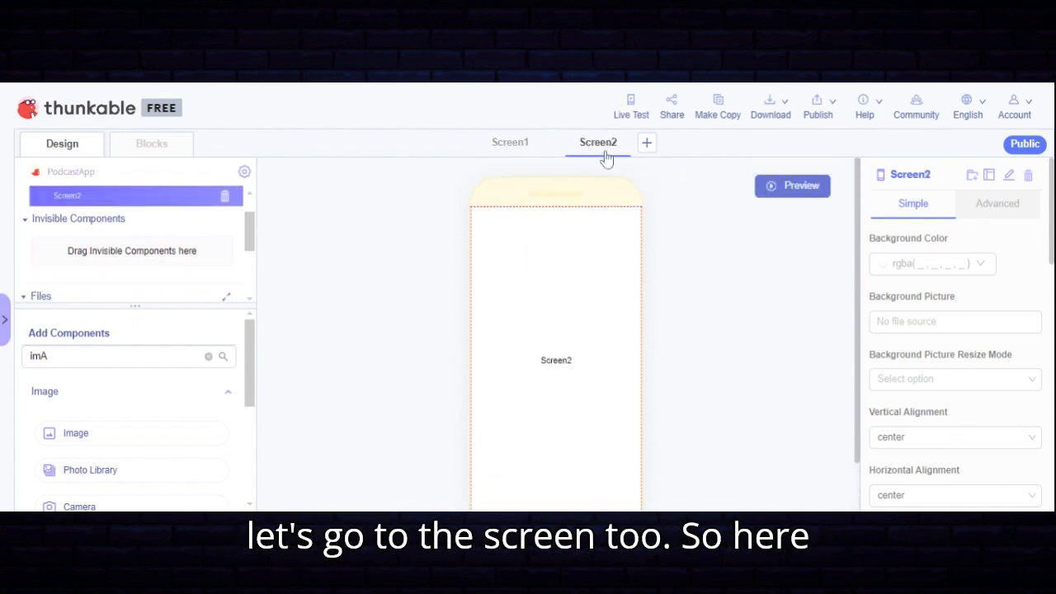
pyautogui.click(126, 357)
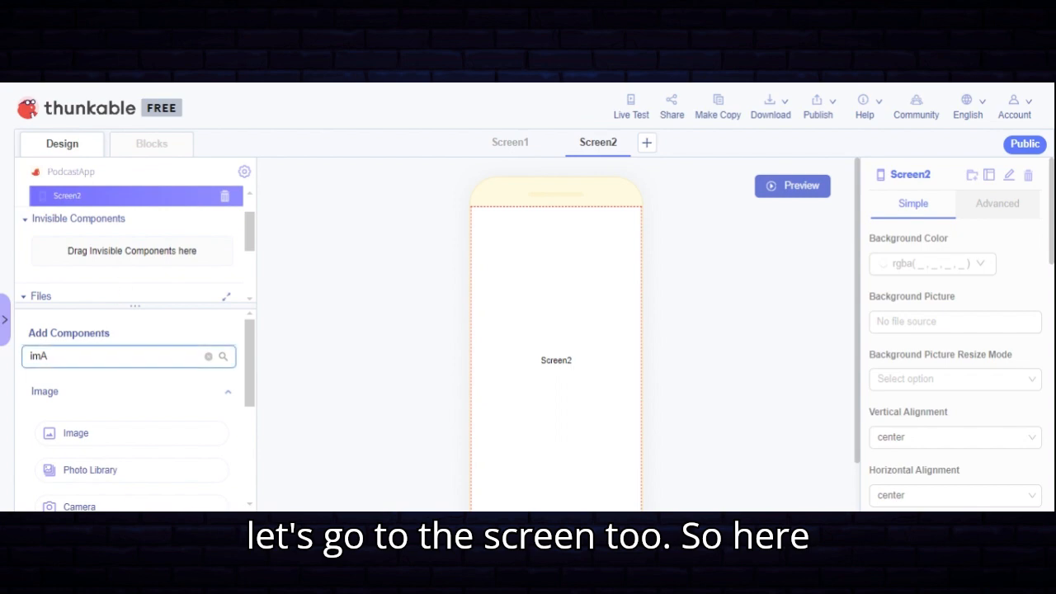
pyautogui.press('BackSpace')
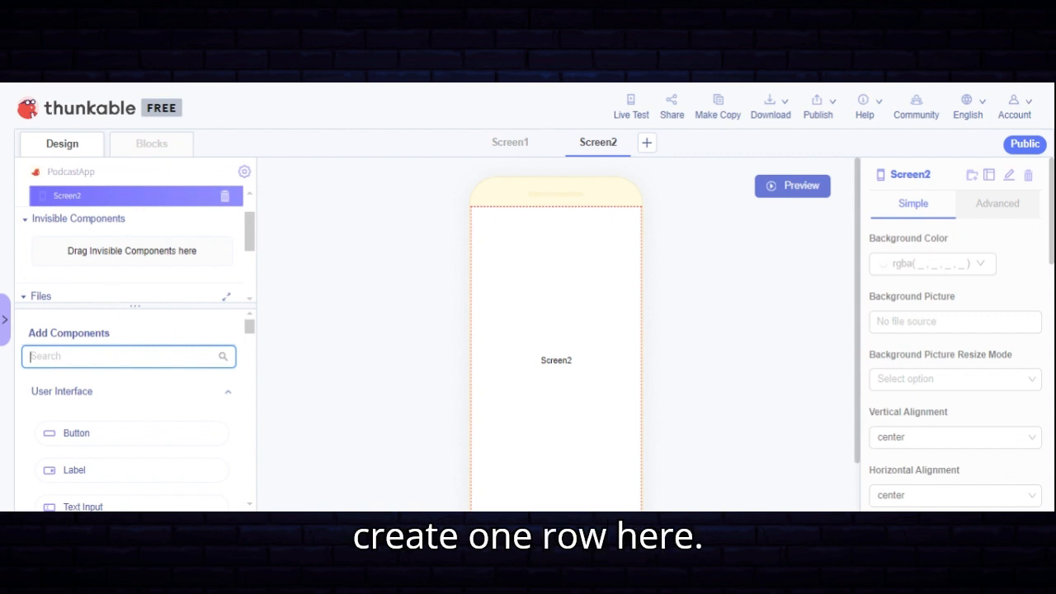
pyautogui.write('row')
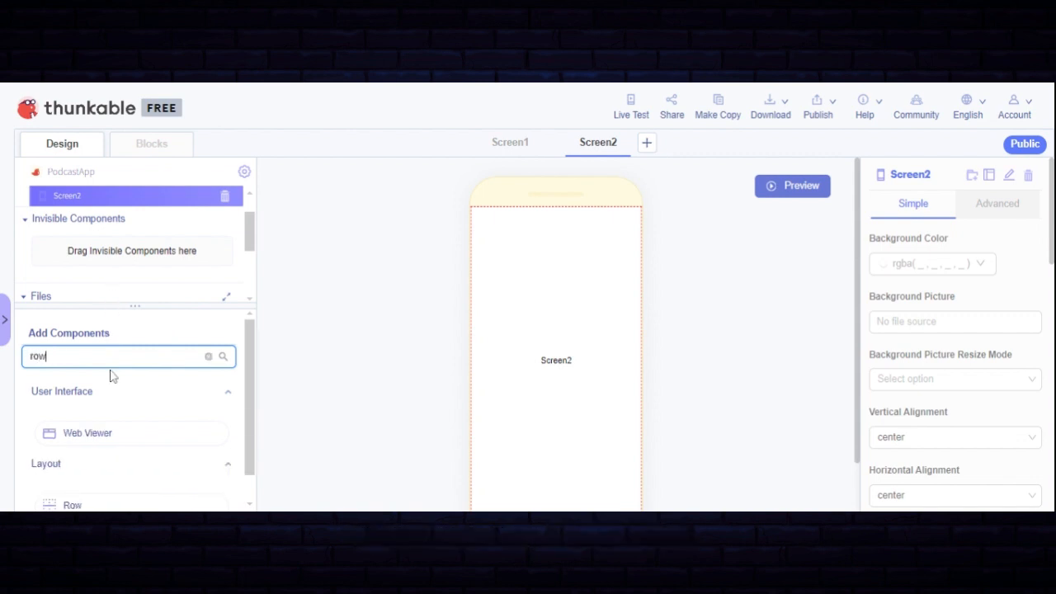
pyautogui.scroll(-1, 125, 409)
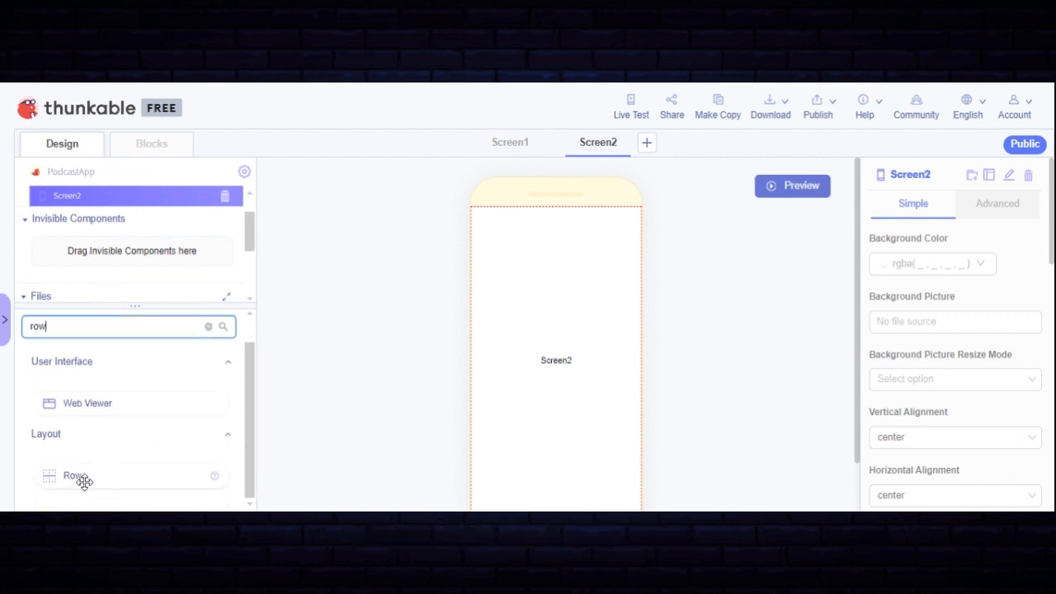
pyautogui.moveTo(78, 478); pyautogui.dragTo(558, 353)
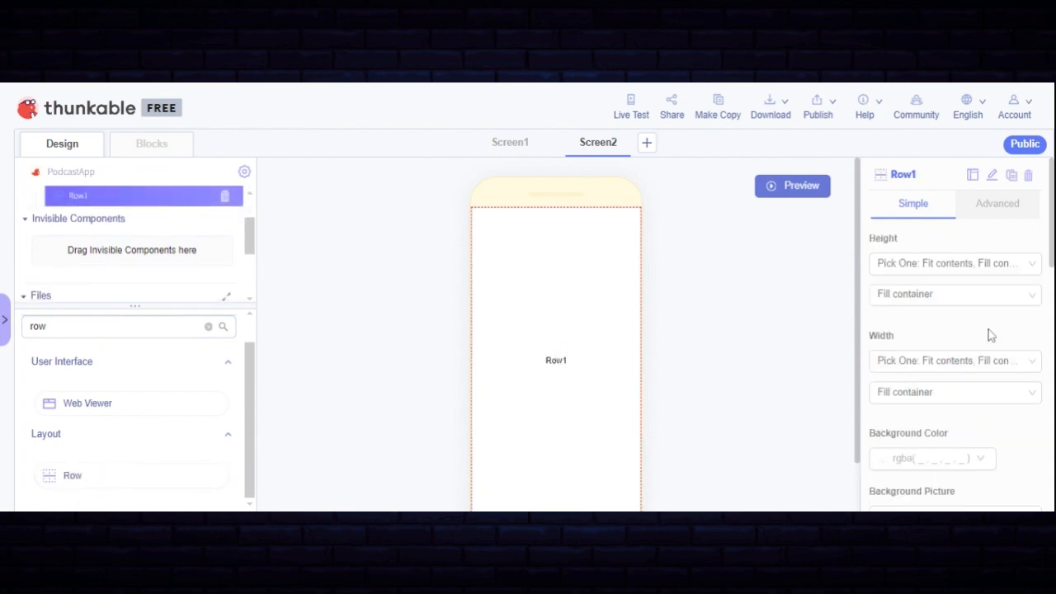
# Find the Label component and place it inside the row on Screen2
pyautogui.hotkey('ctrl', 'a')
pyautogui.press('BackSpace')
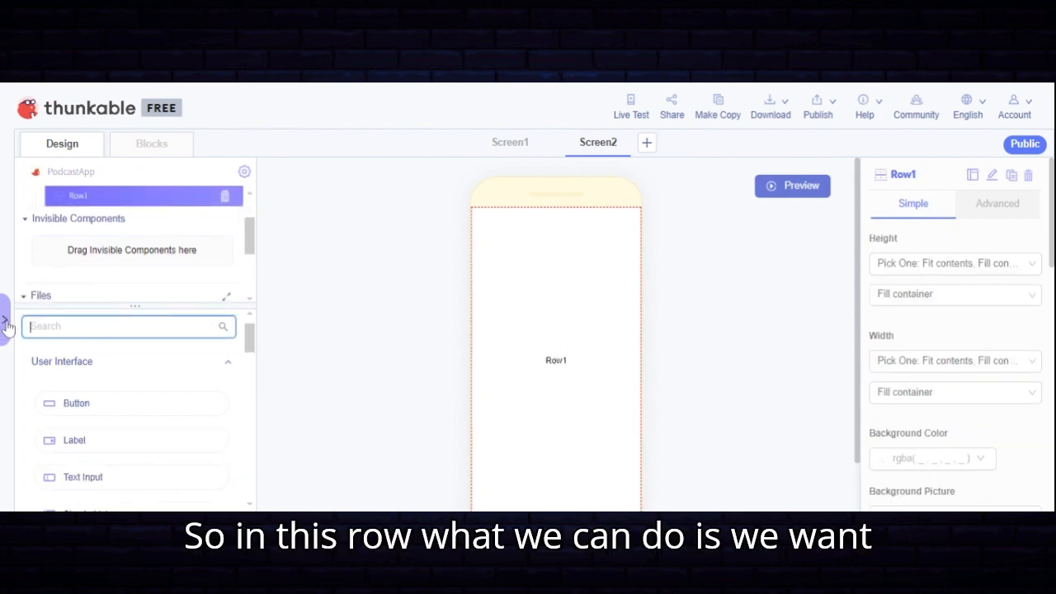
pyautogui.write('l')
pyautogui.moveTo(86, 406); pyautogui.dragTo(567, 377)
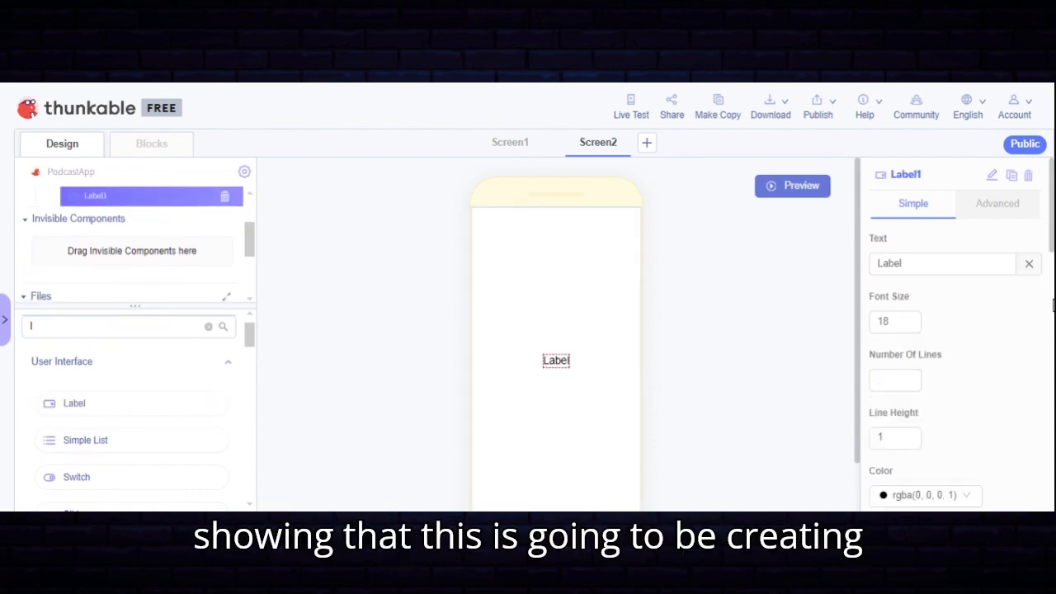
# Replace the label's default text with "Create account"
pyautogui.click(1029, 263)
pyautogui.click(942, 263)
pyautogui.write('c')
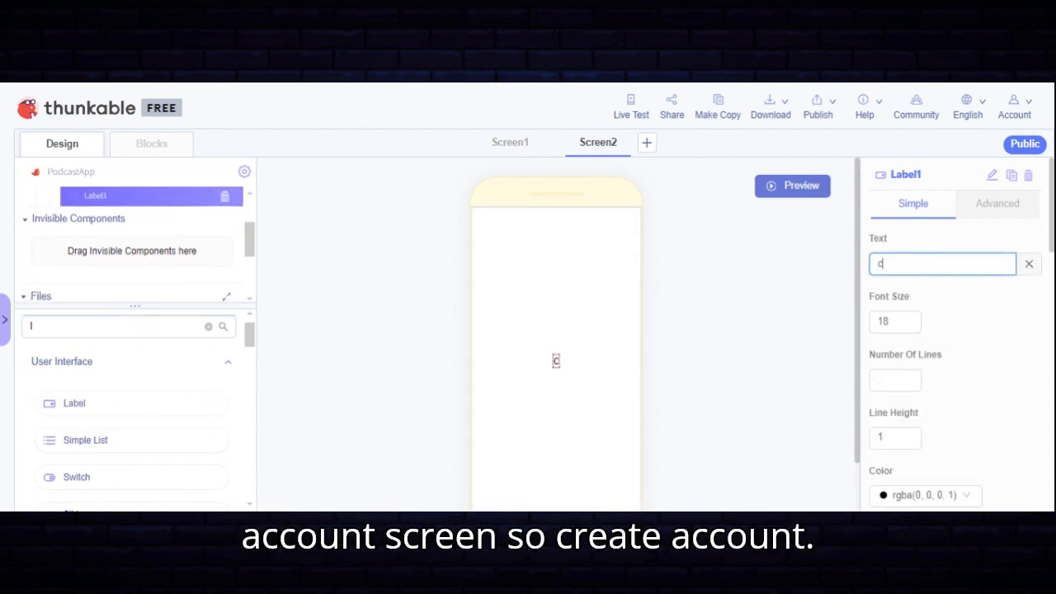
pyautogui.write('reate A')
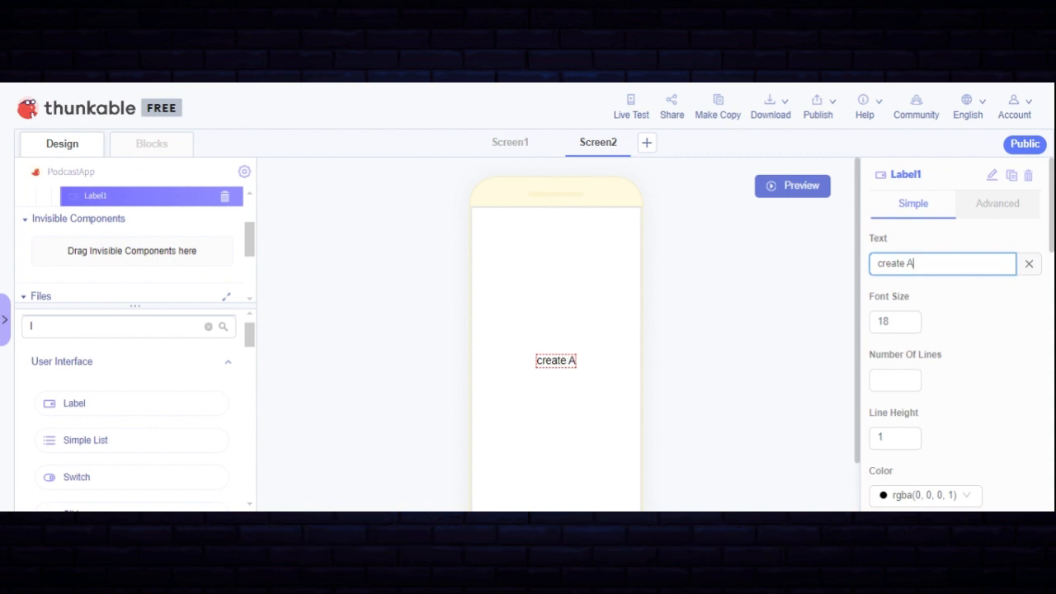
pyautogui.press('BackSpace')
pyautogui.press('BackSpace')
pyautogui.press('BackSpace')
pyautogui.press('BackSpace')
pyautogui.press('BackSpace')
pyautogui.press('BackSpace')
pyautogui.press('BackSpace')
pyautogui.press('BackSpace')
pyautogui.write('C')
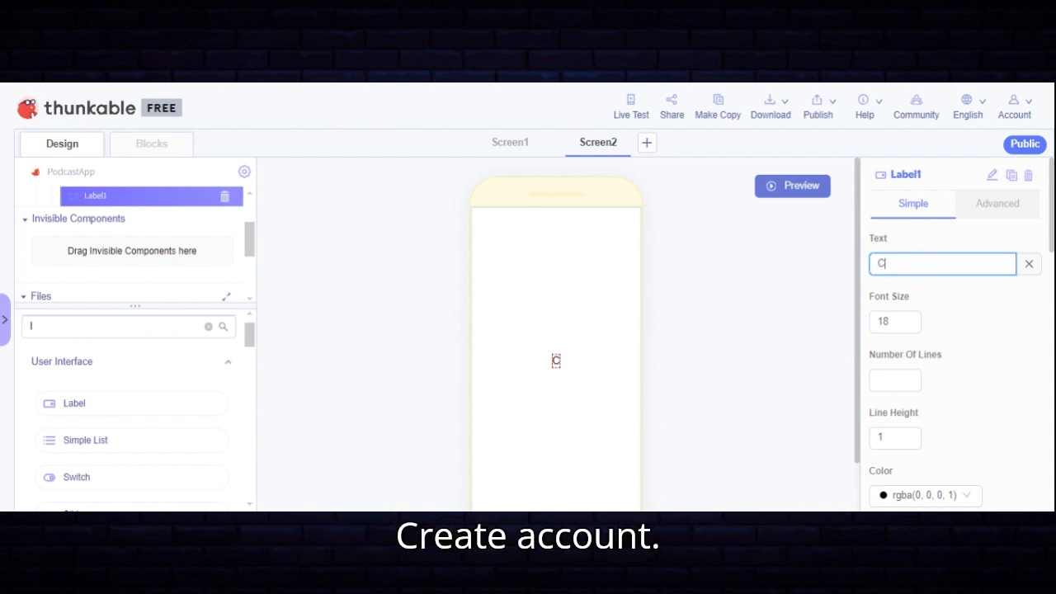
pyautogui.write('reate')
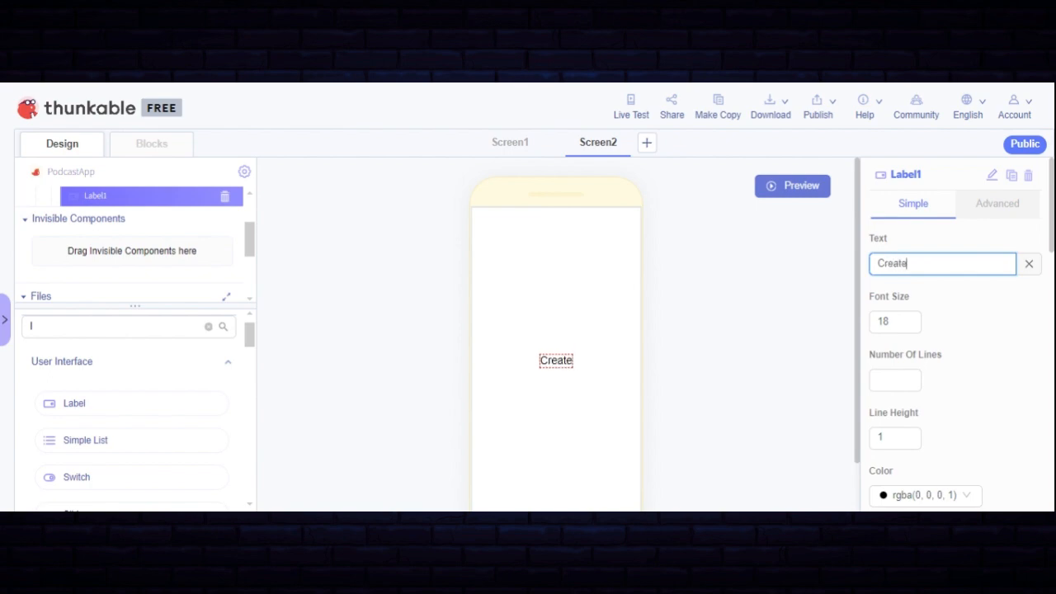
pyautogui.write(' account')
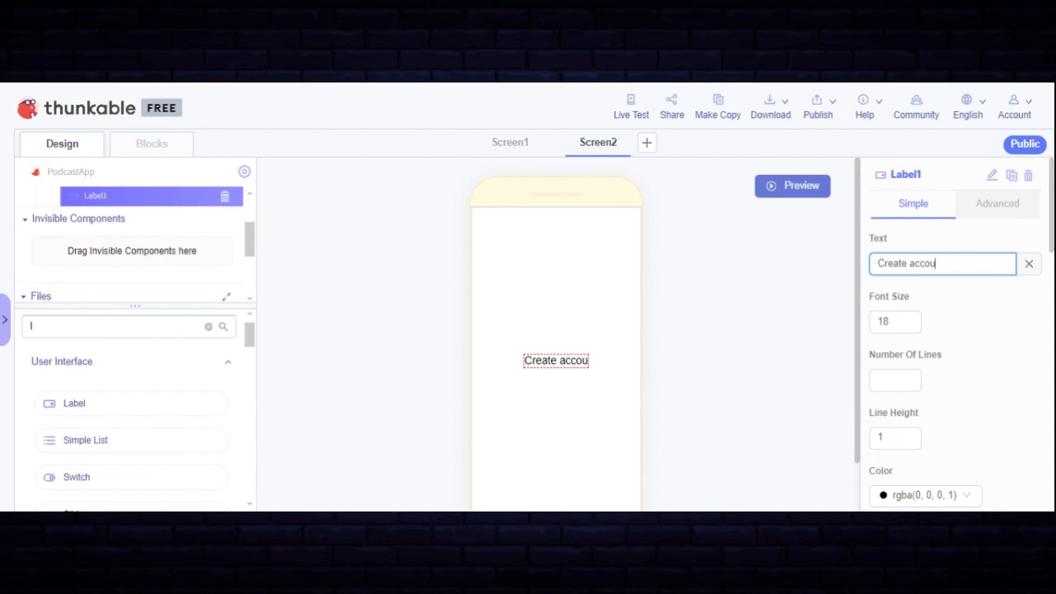
# Set the "Create account" label's font size to 25 and its font weight to Bold
pyautogui.click(900, 323)
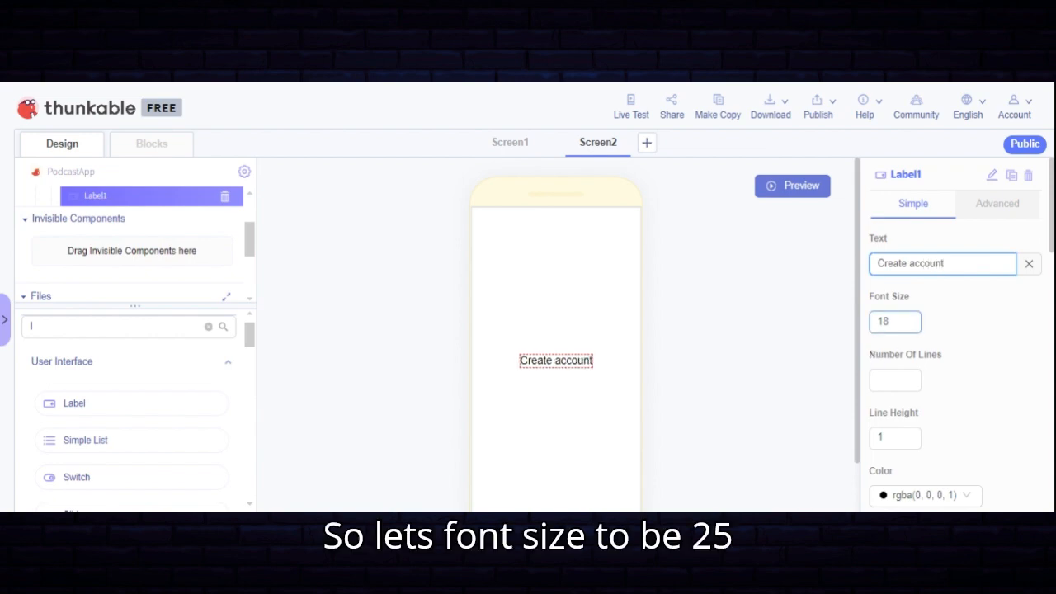
pyautogui.press('BackSpace')
pyautogui.write('25')
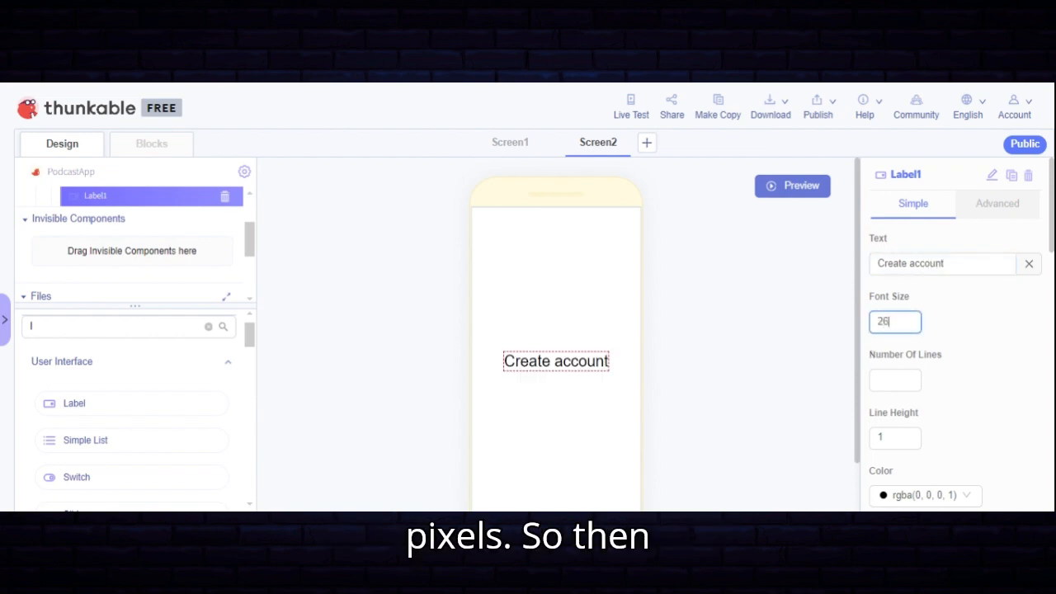
pyautogui.scroll(-1, 899, 323)
pyautogui.scroll(-2, 905, 394)
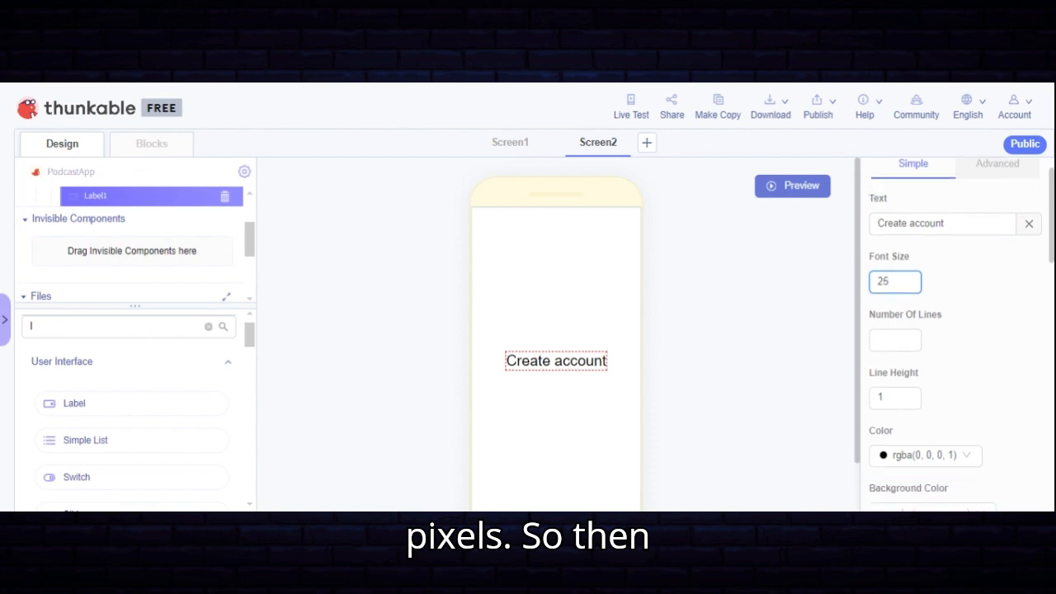
pyautogui.scroll(-1, 917, 330)
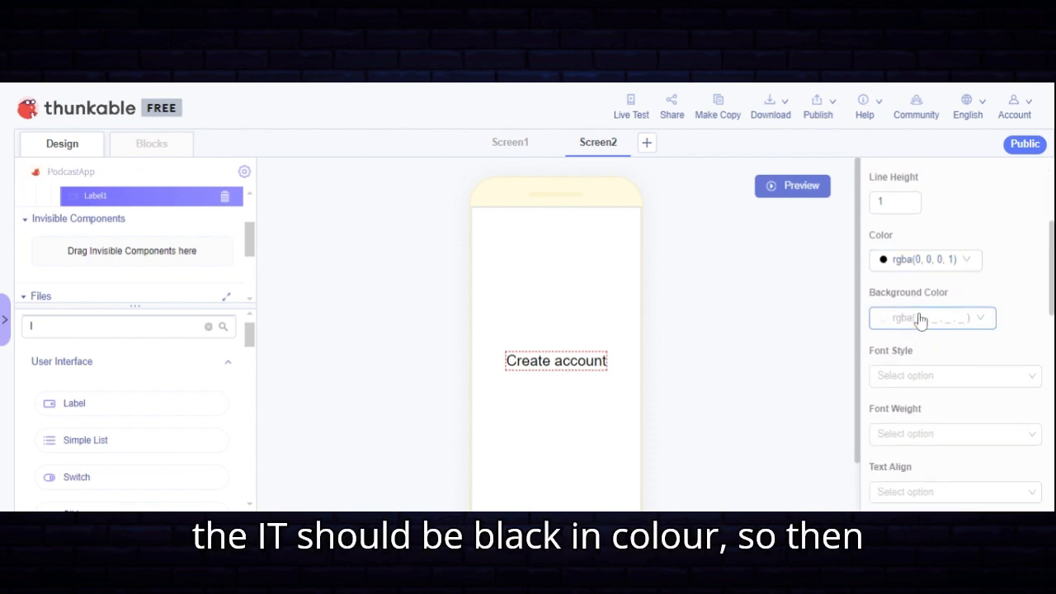
pyautogui.click(907, 433)
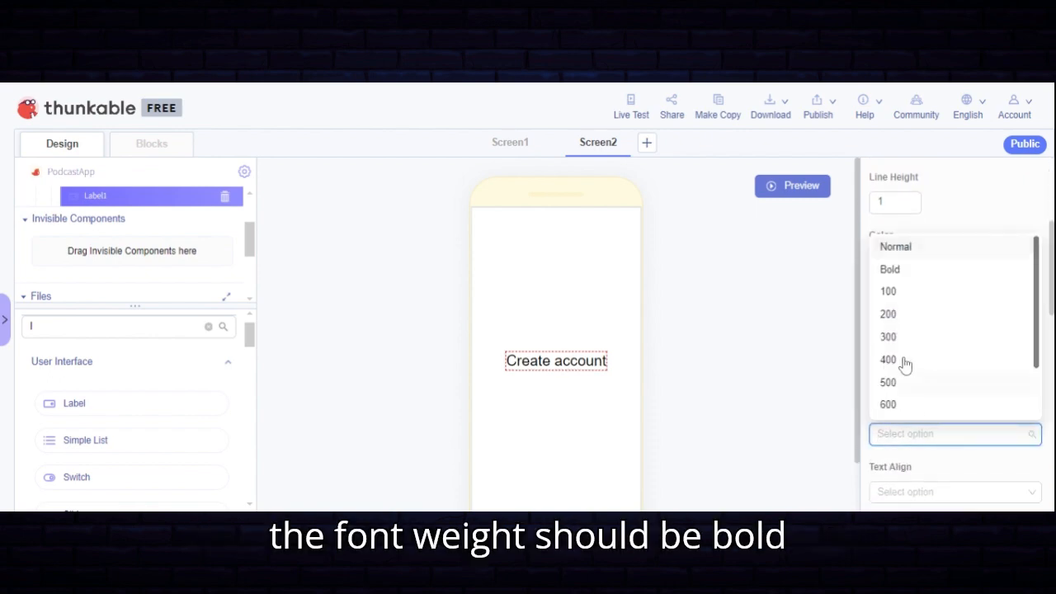
pyautogui.click(895, 273)
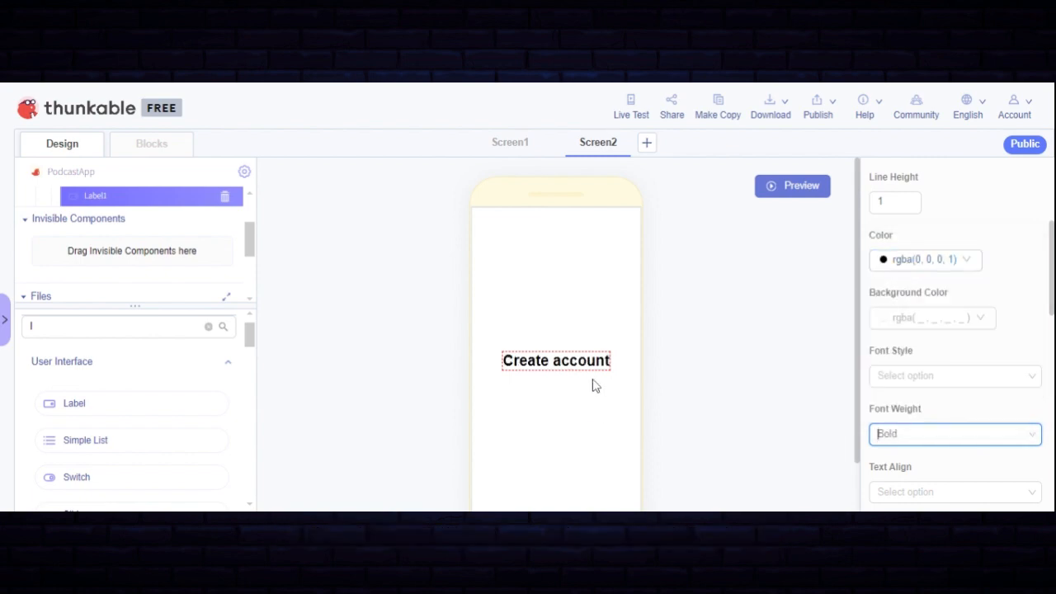
# Set the row's horizontal alignment to left and its height to Fit contents
pyautogui.click(591, 413)
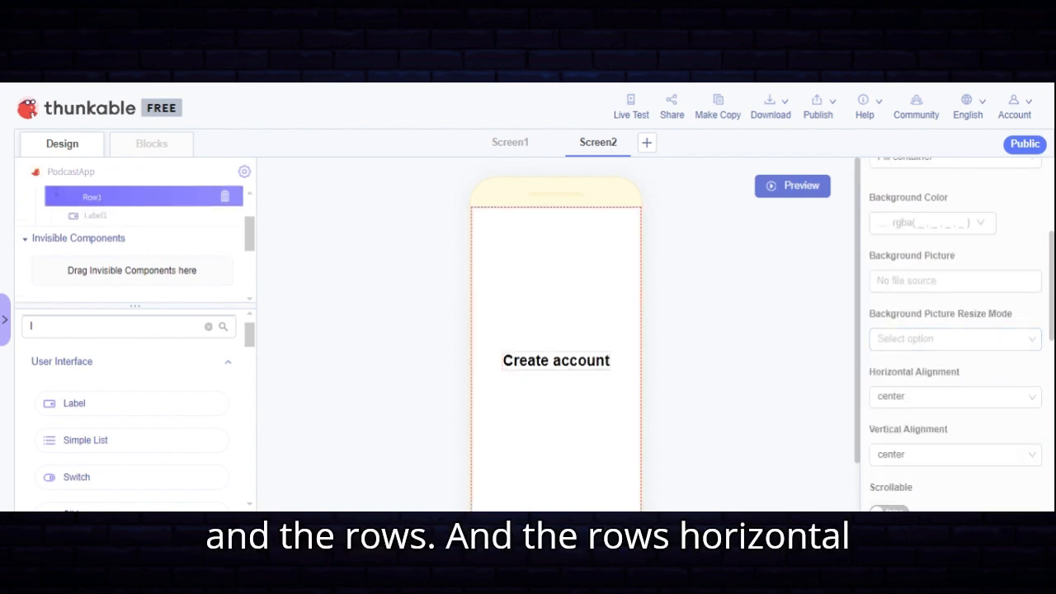
pyautogui.click(949, 396)
pyautogui.click(903, 278)
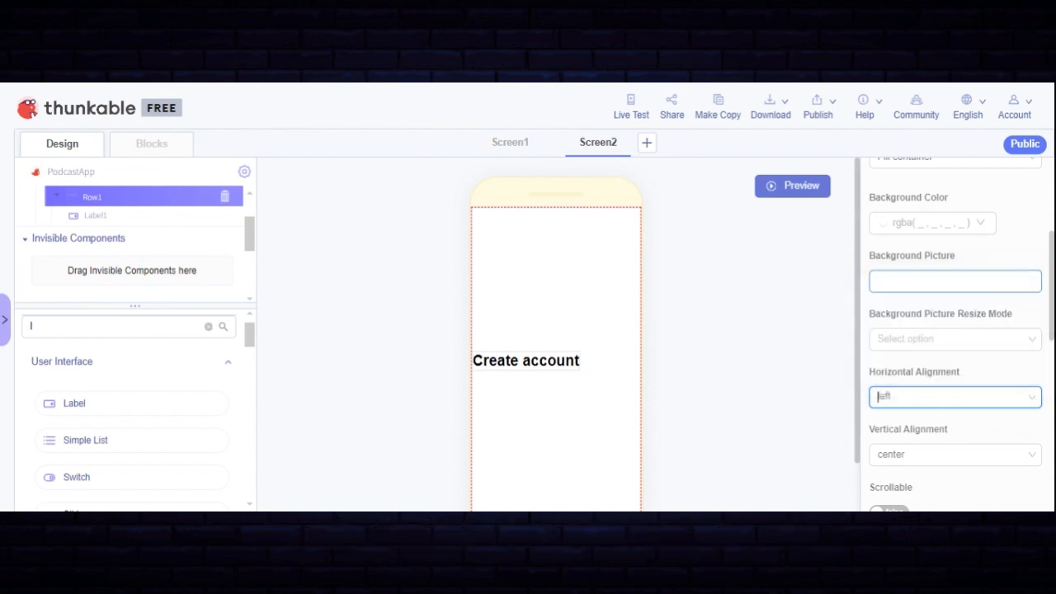
pyautogui.scroll(1, 950, 302)
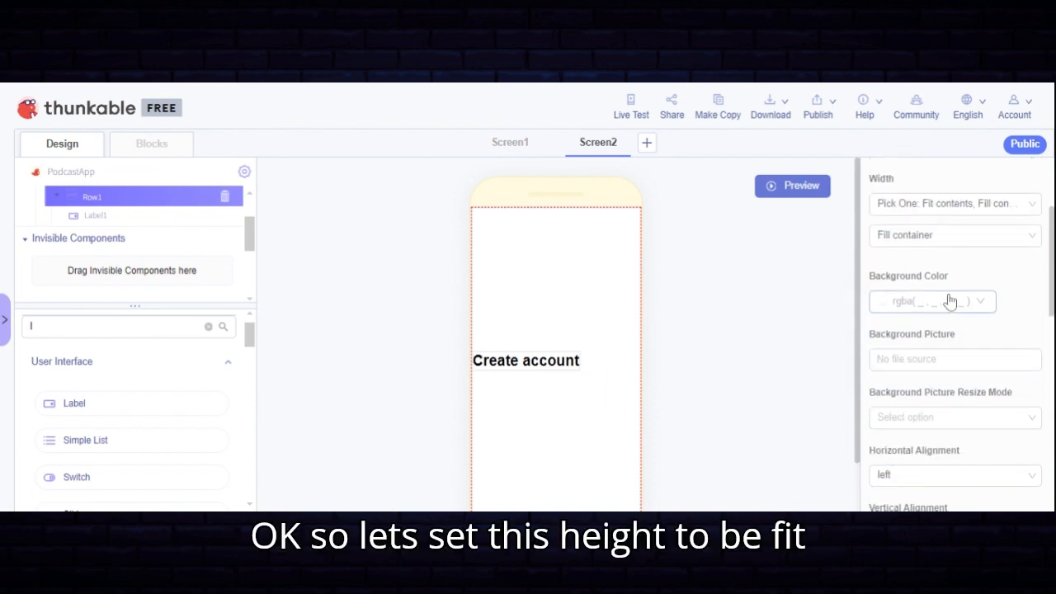
pyautogui.scroll(1, 950, 302)
pyautogui.click(916, 215)
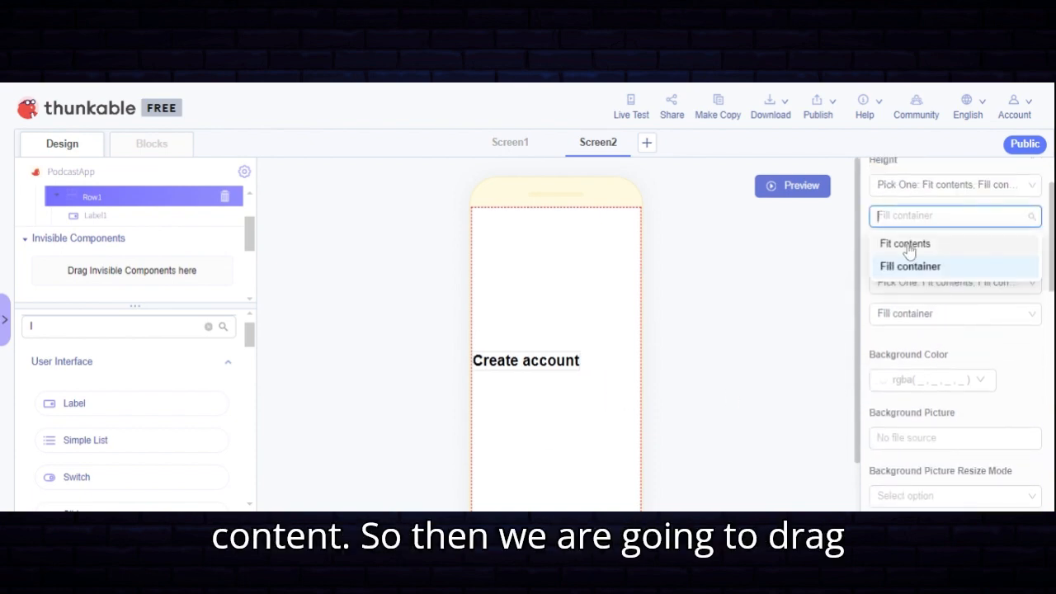
pyautogui.click(907, 244)
# Add a Column component to Screen2 and move the "Create account" row inside it
pyautogui.click(91, 328)
pyautogui.write('l')
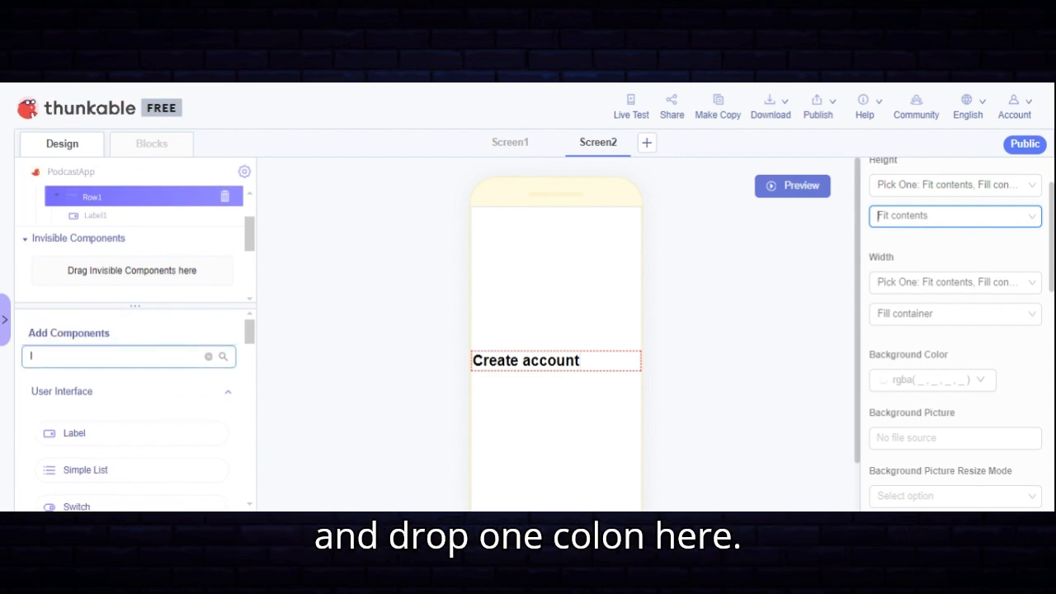
pyautogui.press('BackSpace')
pyautogui.write('col')
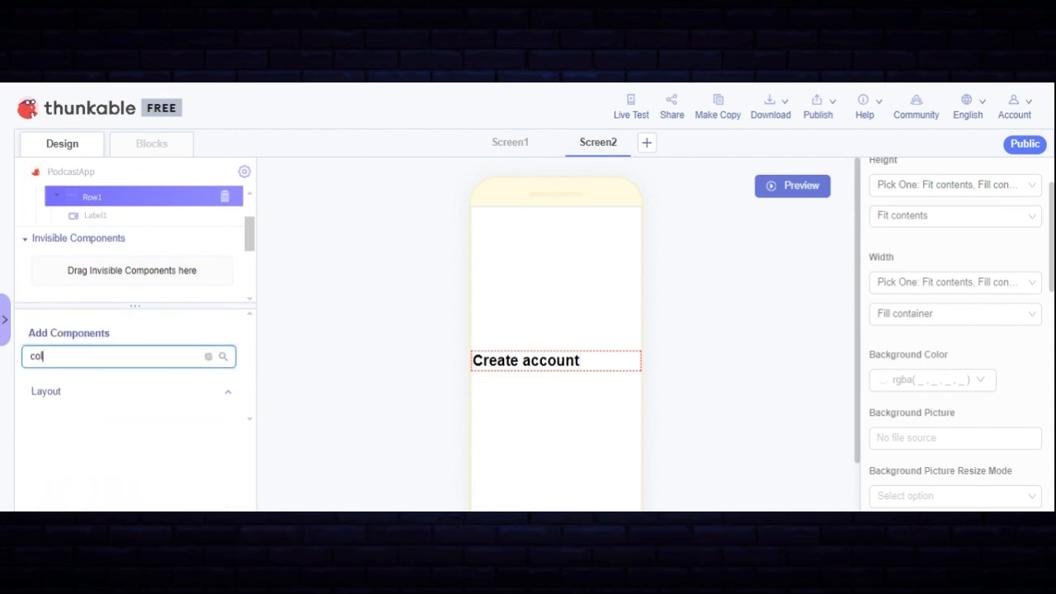
pyautogui.write('u')
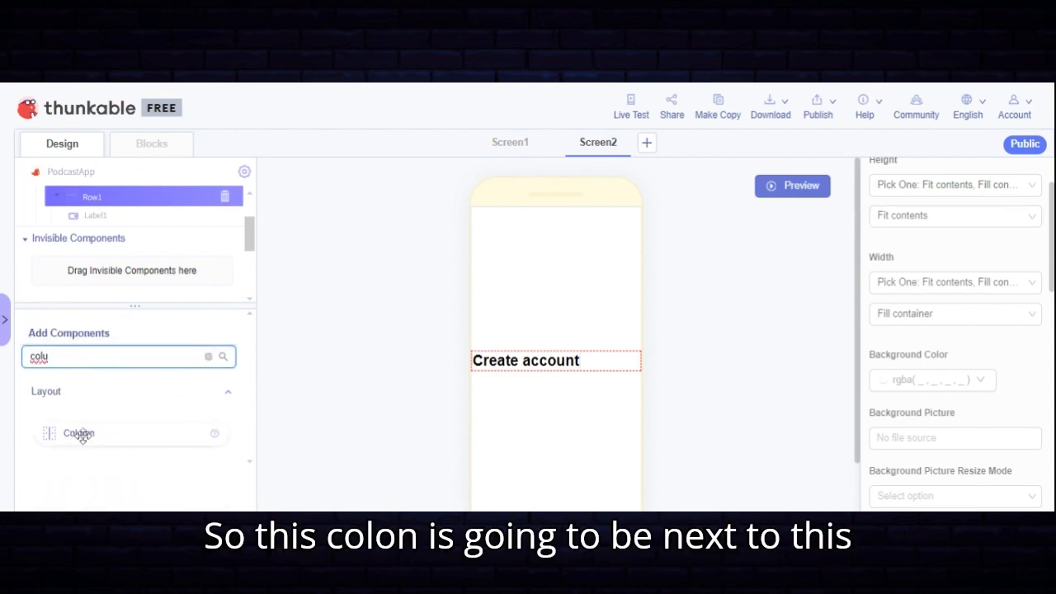
pyautogui.moveTo(82, 431)
pyautogui.mouseDown()
pyautogui.moveTo(96, 436)
pyautogui.moveTo(93, 197)
pyautogui.moveTo(83, 238)
pyautogui.moveTo(91, 249)
pyautogui.moveTo(101, 229)
pyautogui.moveTo(99, 240)
pyautogui.mouseUp()
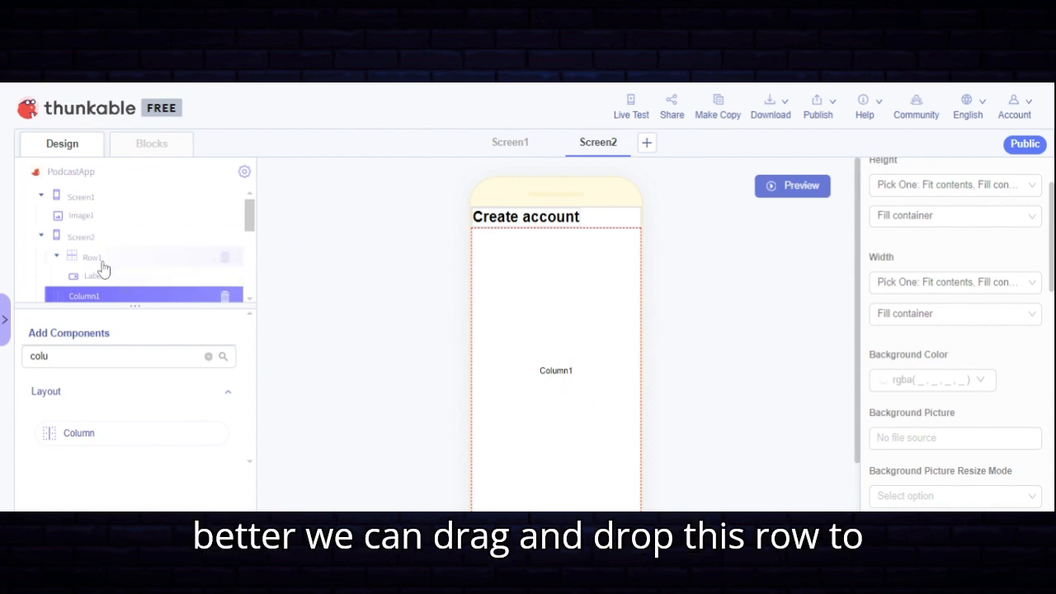
pyautogui.moveTo(102, 270); pyautogui.dragTo(108, 247)
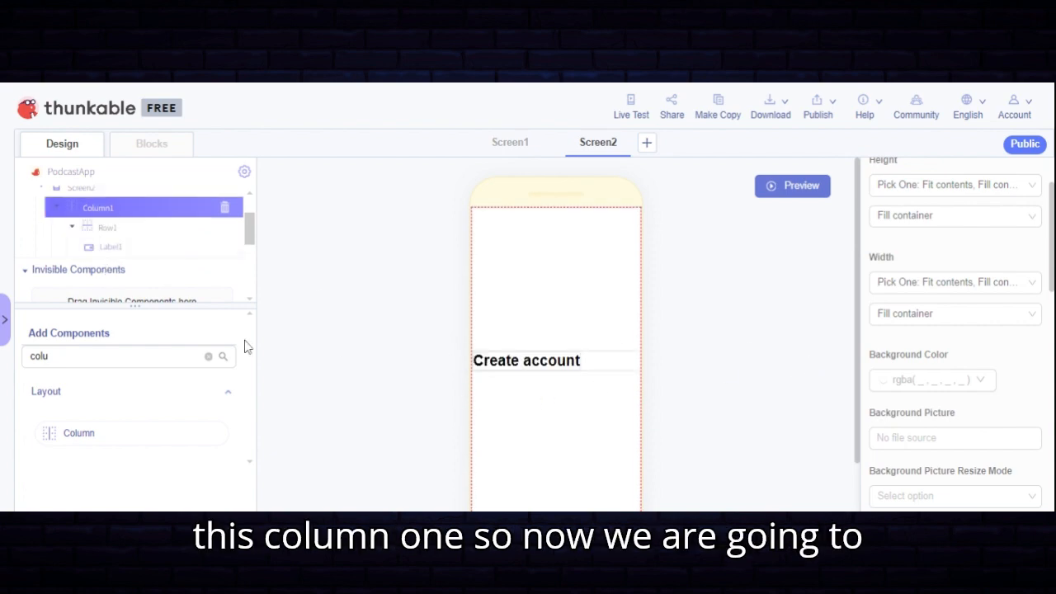
# Find the Column component again and add a second column inside the first column on Screen2
pyautogui.moveTo(89, 355); pyautogui.dragTo(2, 363)
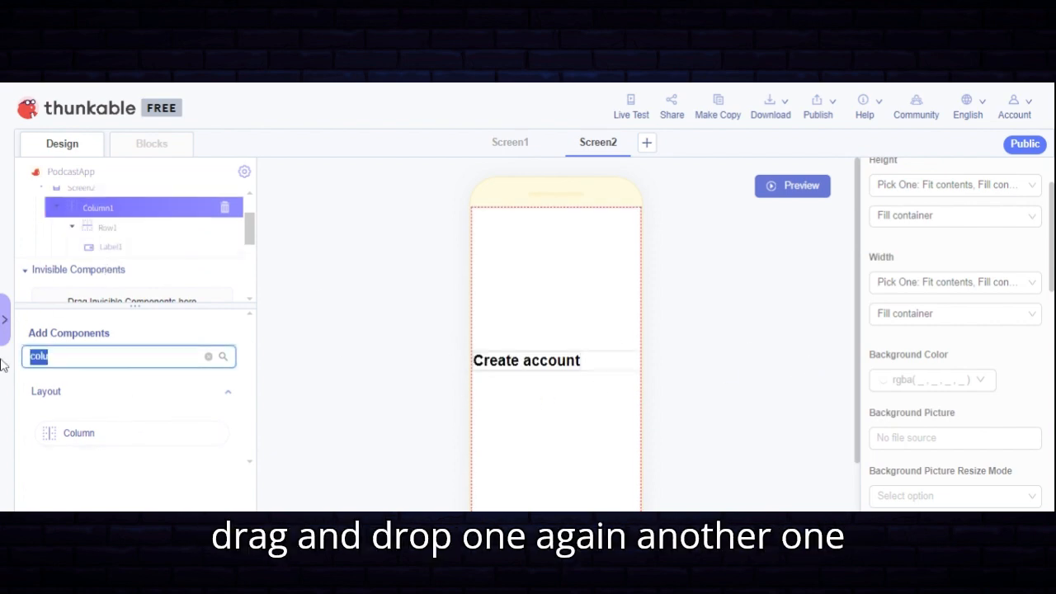
pyautogui.press('BackSpace')
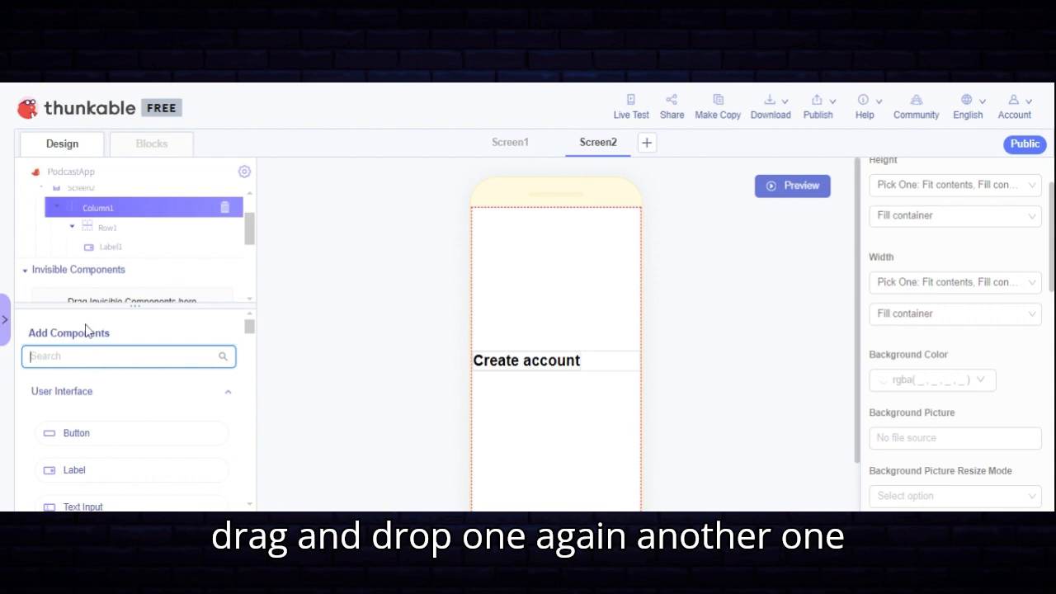
pyautogui.write('co')
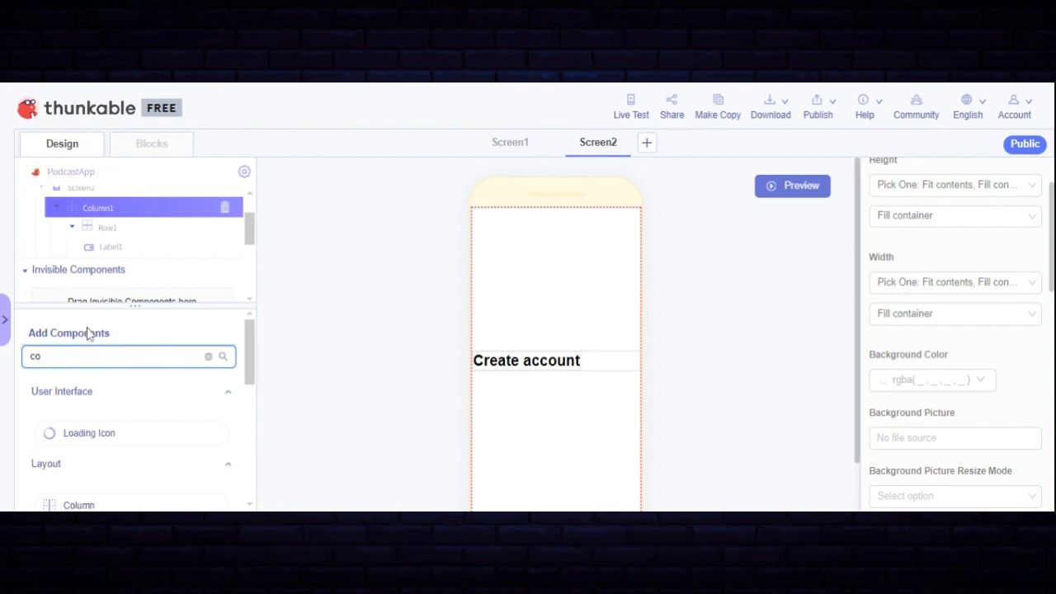
pyautogui.write('lu')
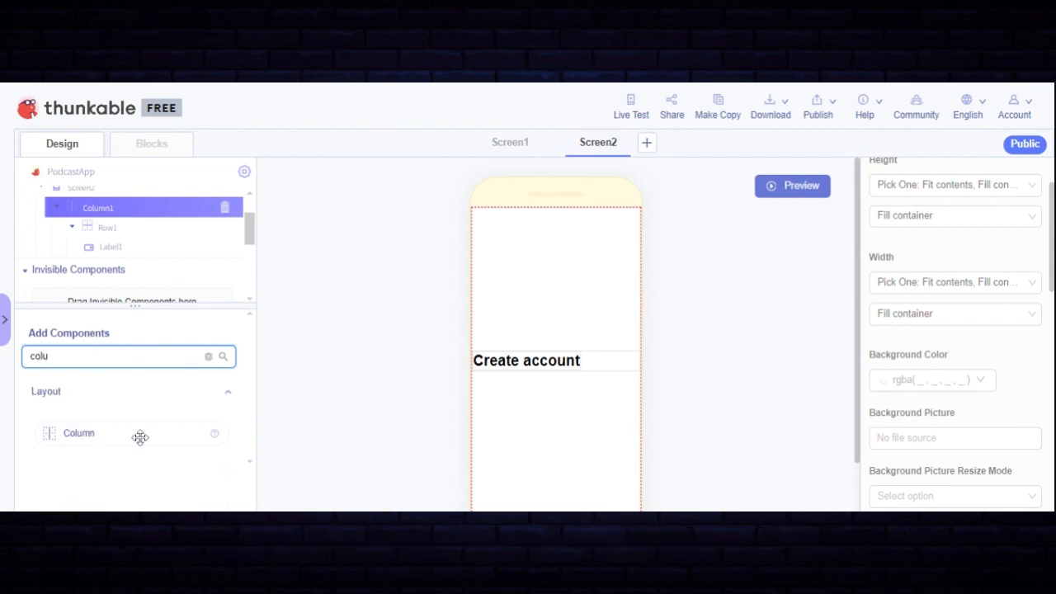
pyautogui.moveTo(83, 432); pyautogui.dragTo(107, 218)
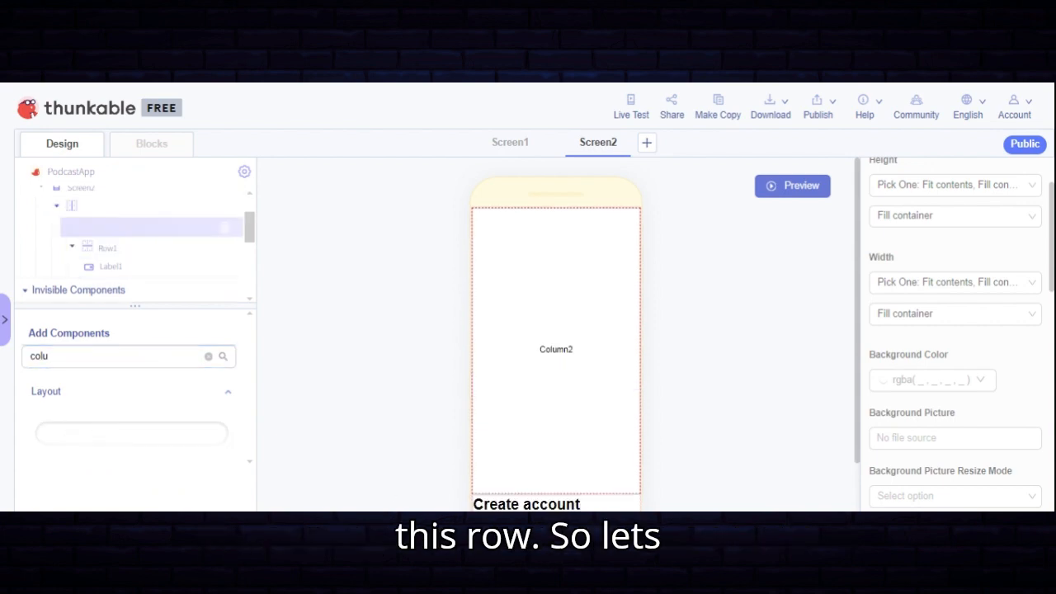
# Move the "Create account" row above the nested column within the outer column
pyautogui.scroll(-1, 113, 229)
pyautogui.scroll(1, 123, 233)
pyautogui.scroll(-1, 123, 250)
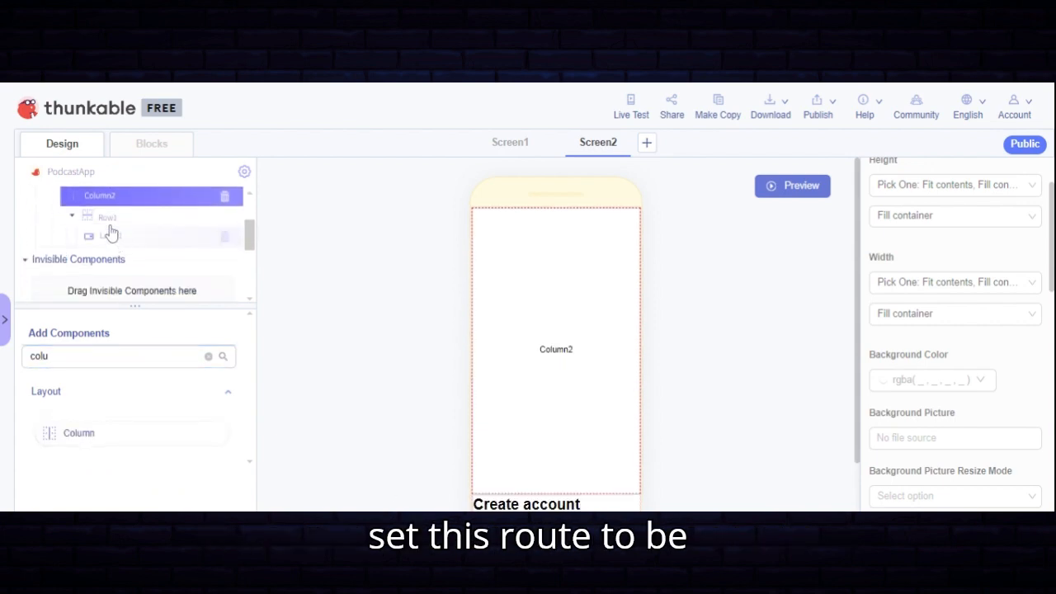
pyautogui.moveTo(108, 224); pyautogui.dragTo(115, 233)
pyautogui.scroll(1, 115, 229)
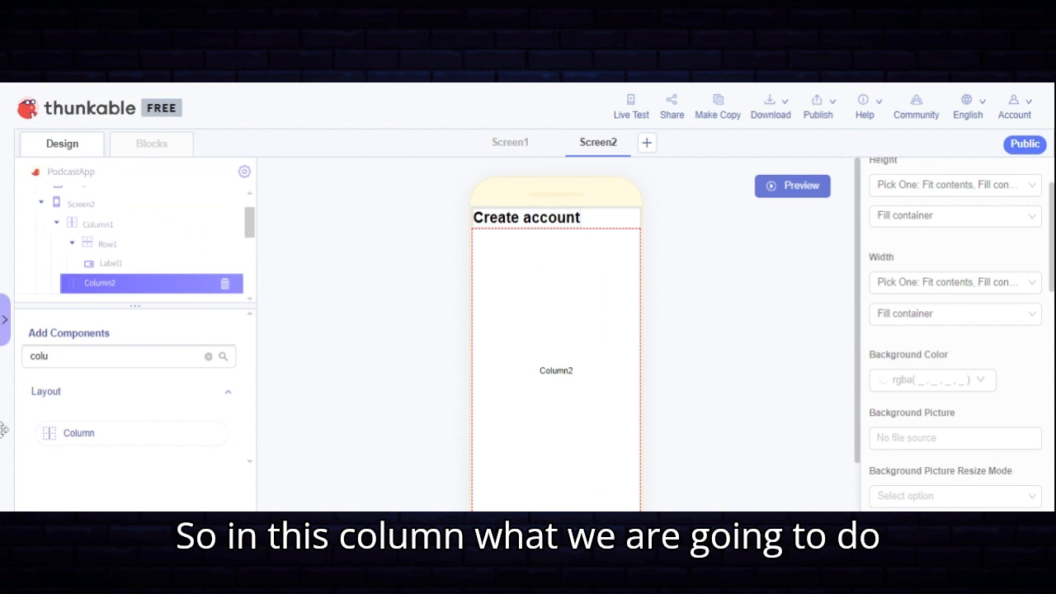
# Find the Row component and place a new row inside the nested column below "Create account"
pyautogui.moveTo(58, 358); pyautogui.dragTo(1, 359)
pyautogui.press('BackSpace')
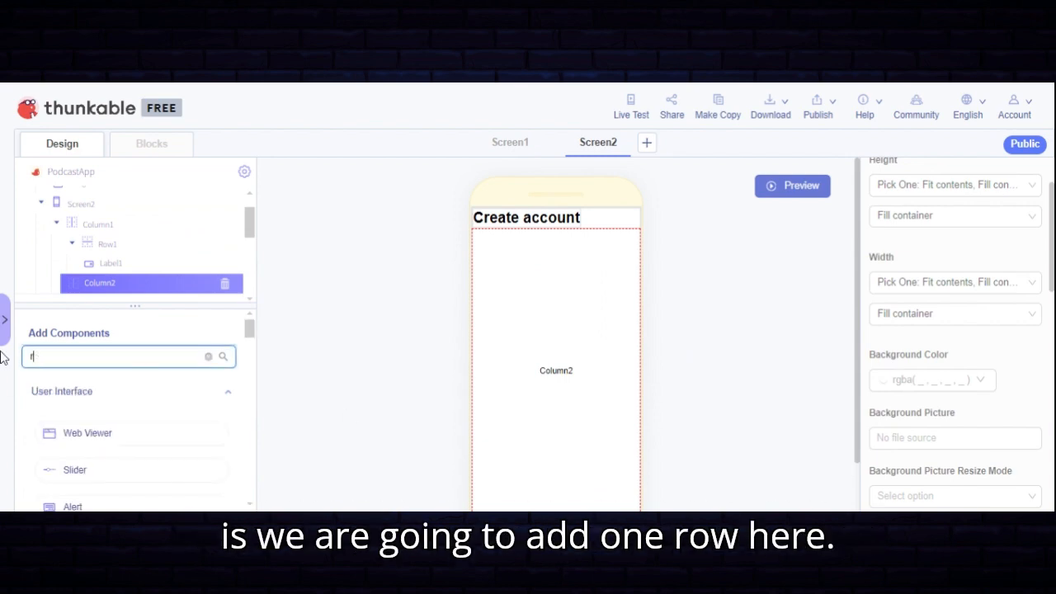
pyautogui.scroll(-1, 95, 421)
pyautogui.scroll(1, 95, 421)
pyautogui.write('r')
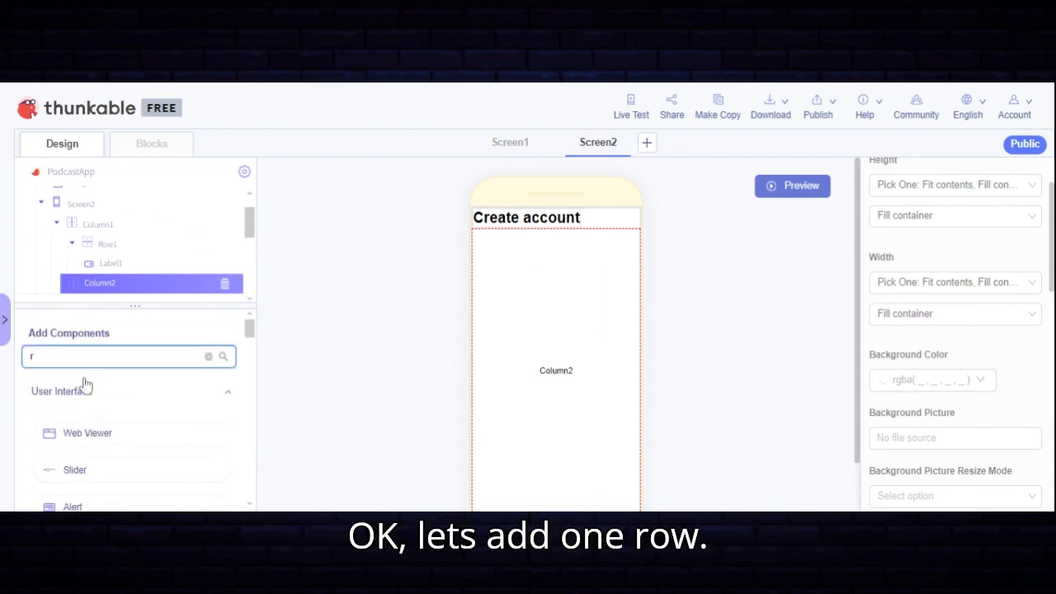
pyautogui.write('ow')
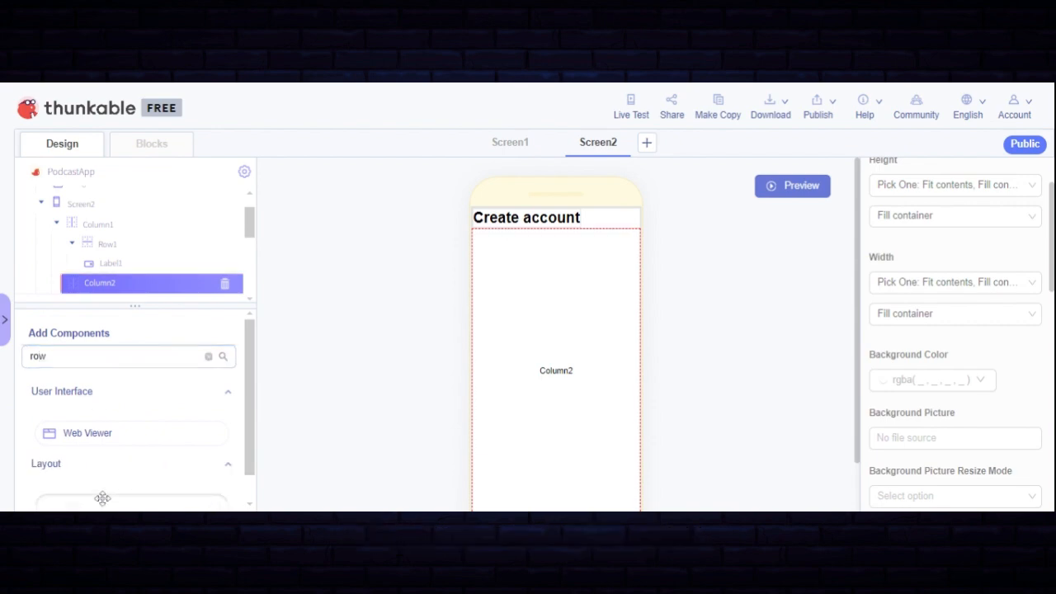
pyautogui.moveTo(73, 505); pyautogui.dragTo(598, 330)
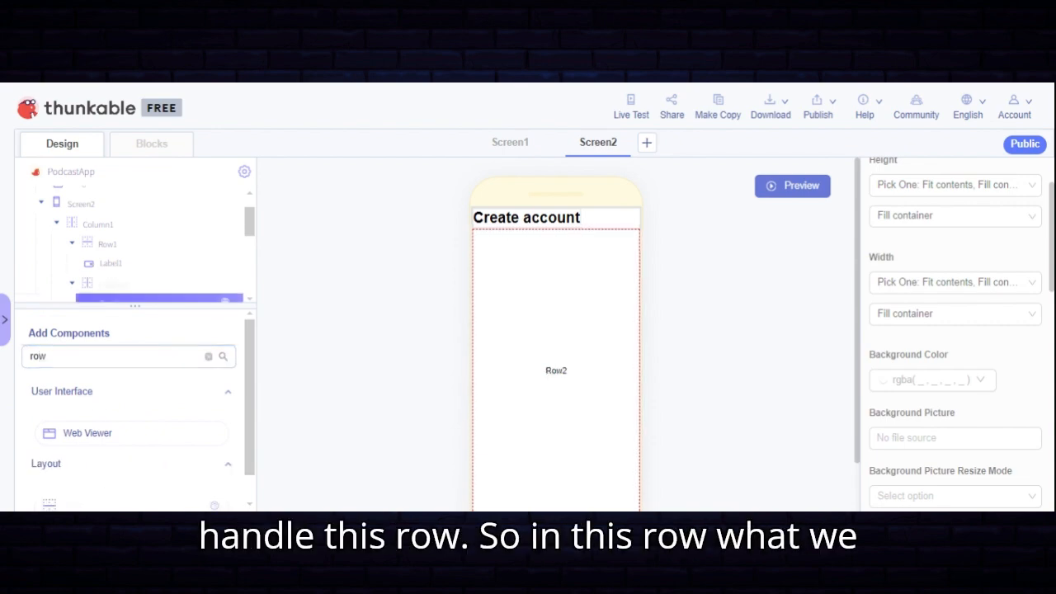
# Clear the component search and place a Label inside the new row in the nested column
pyautogui.click(106, 358)
pyautogui.hotkey('ctrl', 'a')
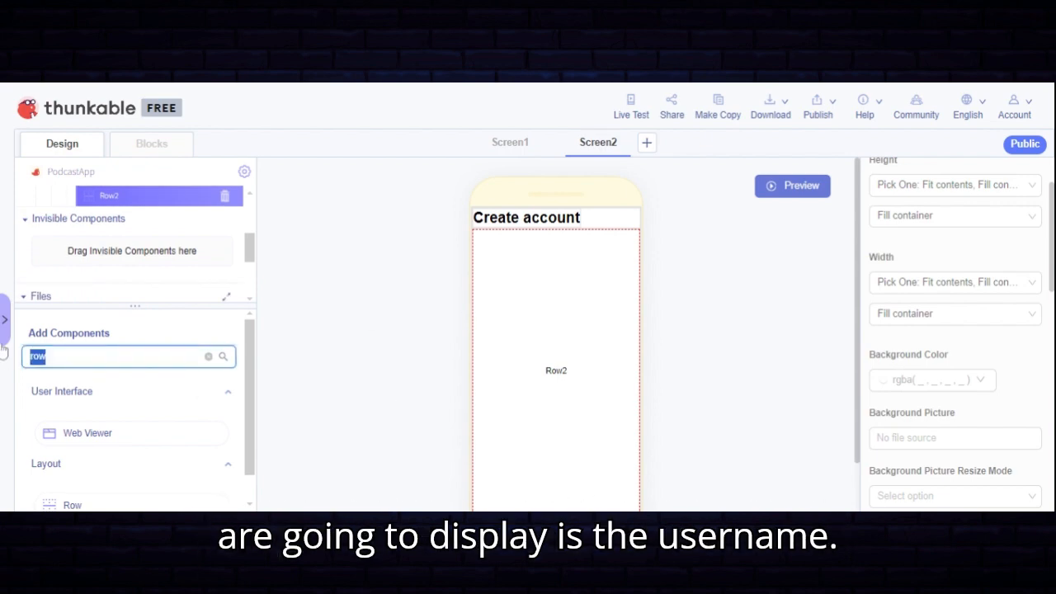
pyautogui.press('BackSpace')
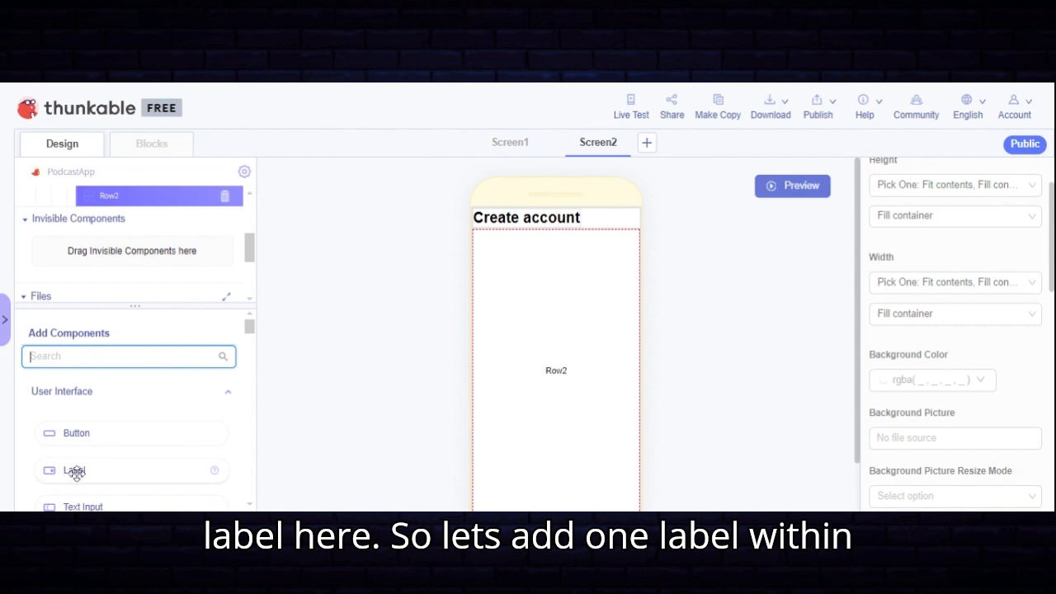
pyautogui.moveTo(88, 463); pyautogui.dragTo(116, 440)
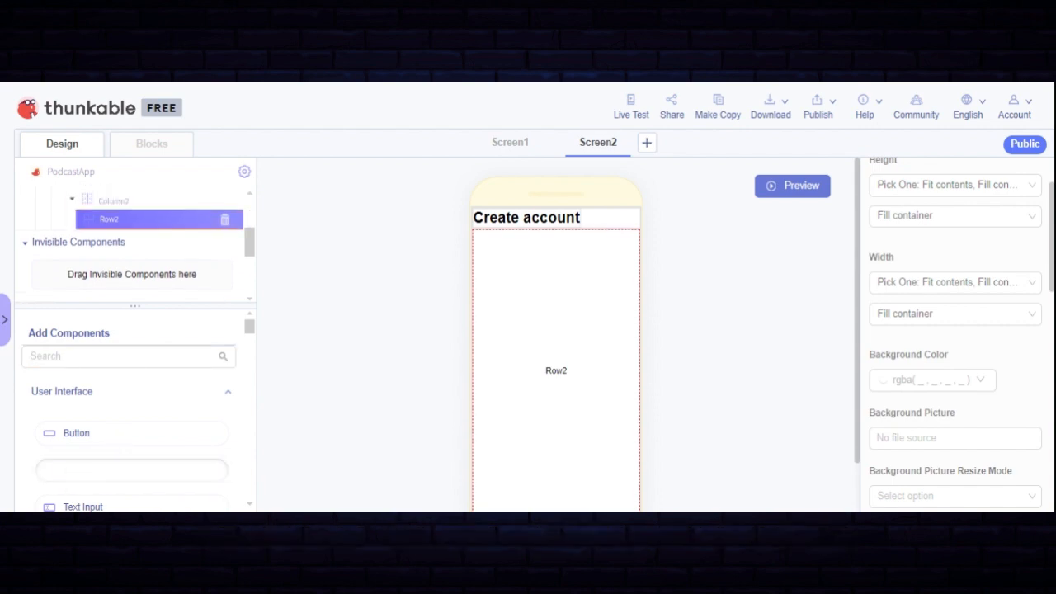
pyautogui.moveTo(116, 439); pyautogui.dragTo(556, 370)
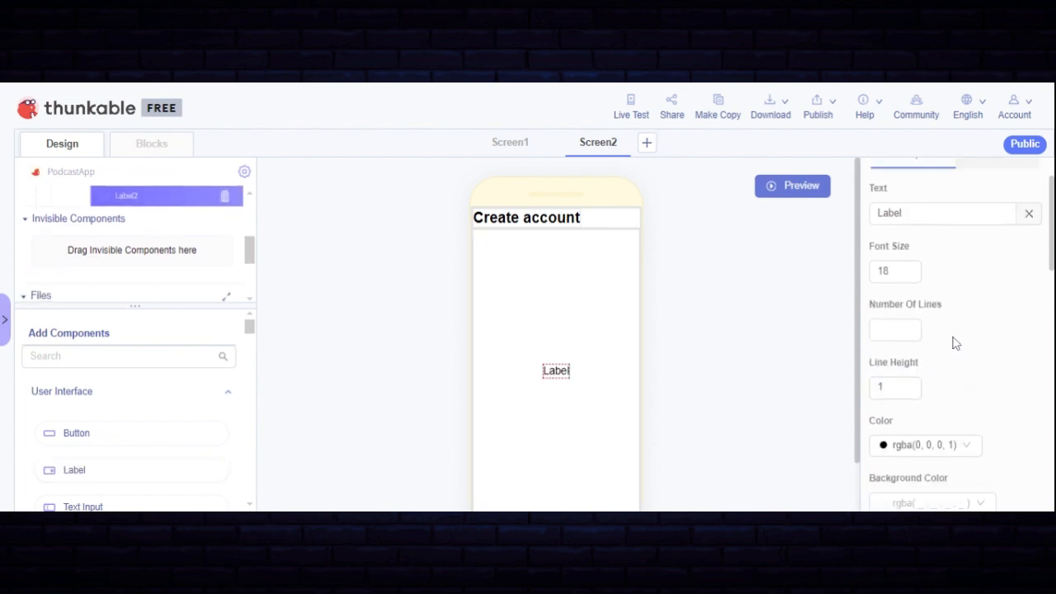
# Set the new label's text to "User name" and its font weight to Bold
pyautogui.click(1029, 263)
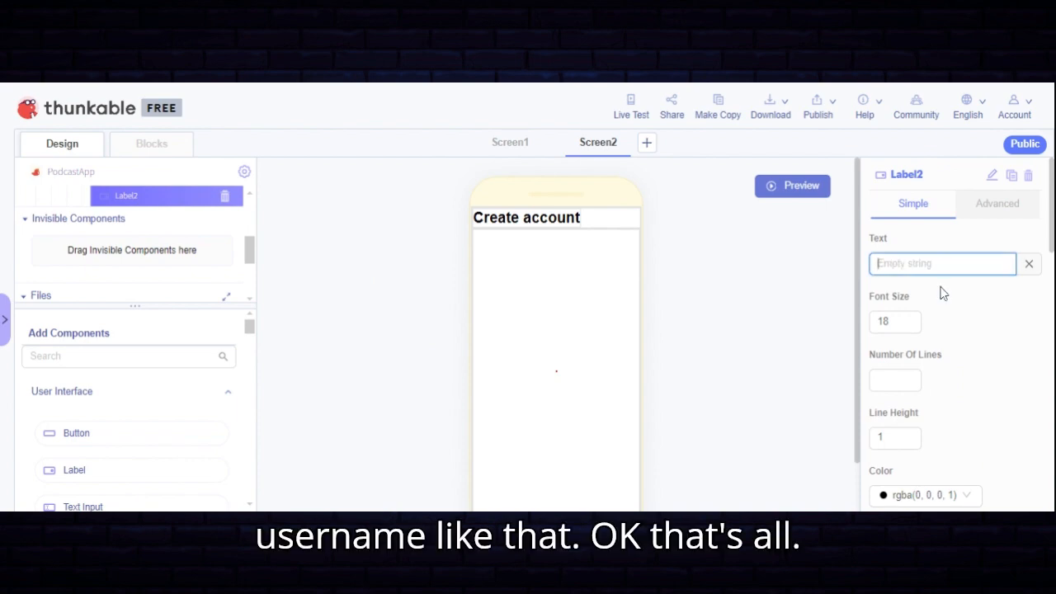
pyautogui.write('User name')
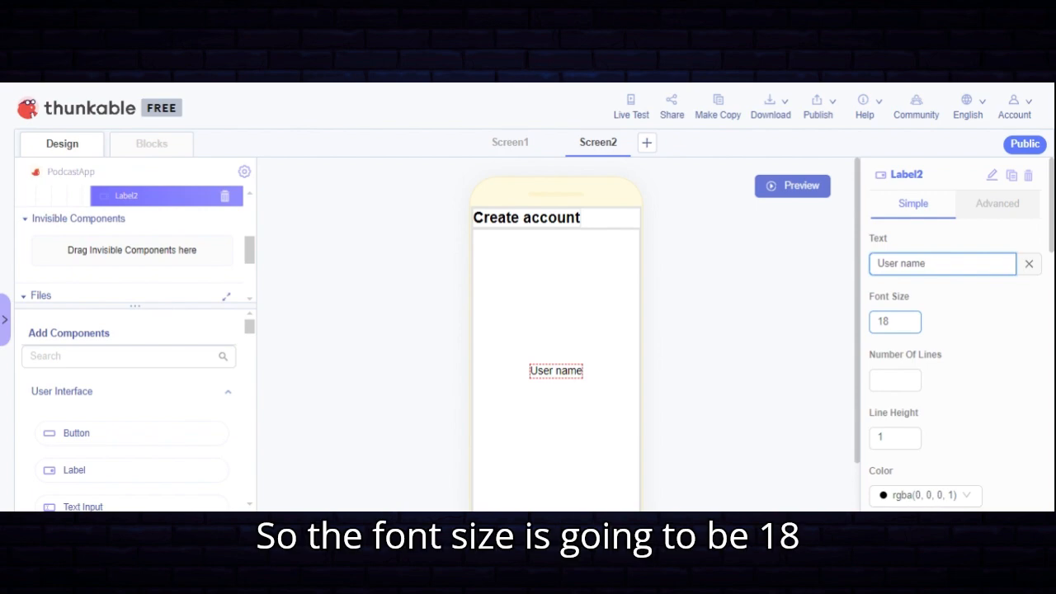
pyautogui.click(895, 322)
pyautogui.scroll(-4, 957, 371)
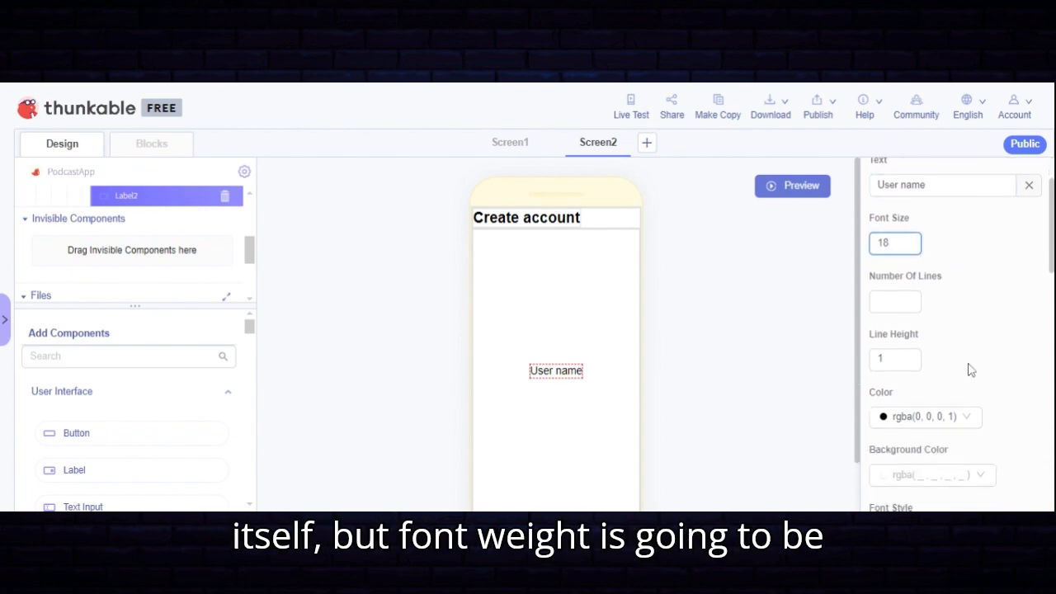
pyautogui.click(954, 354)
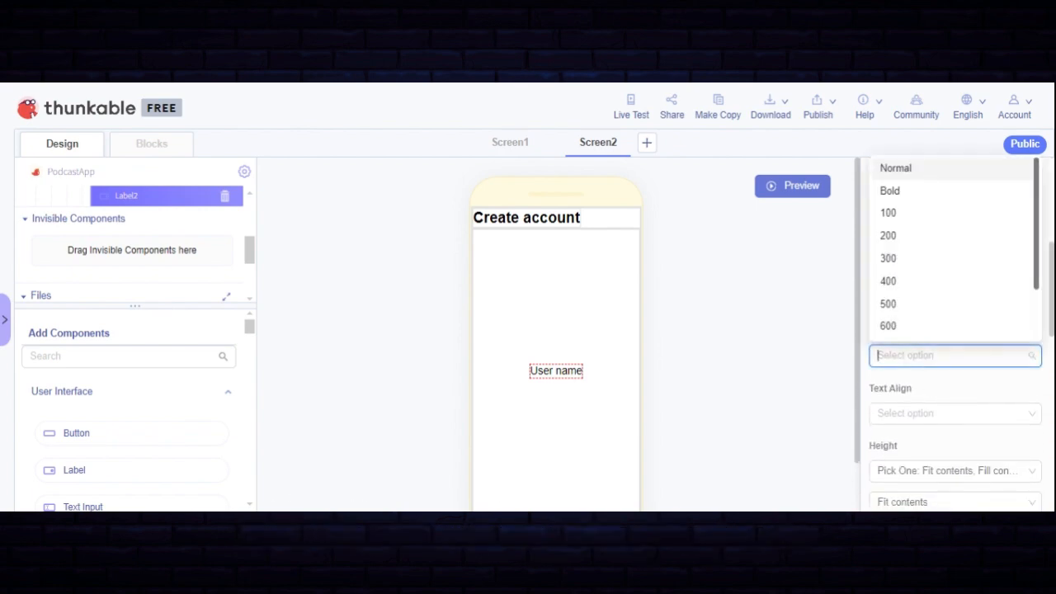
pyautogui.click(908, 193)
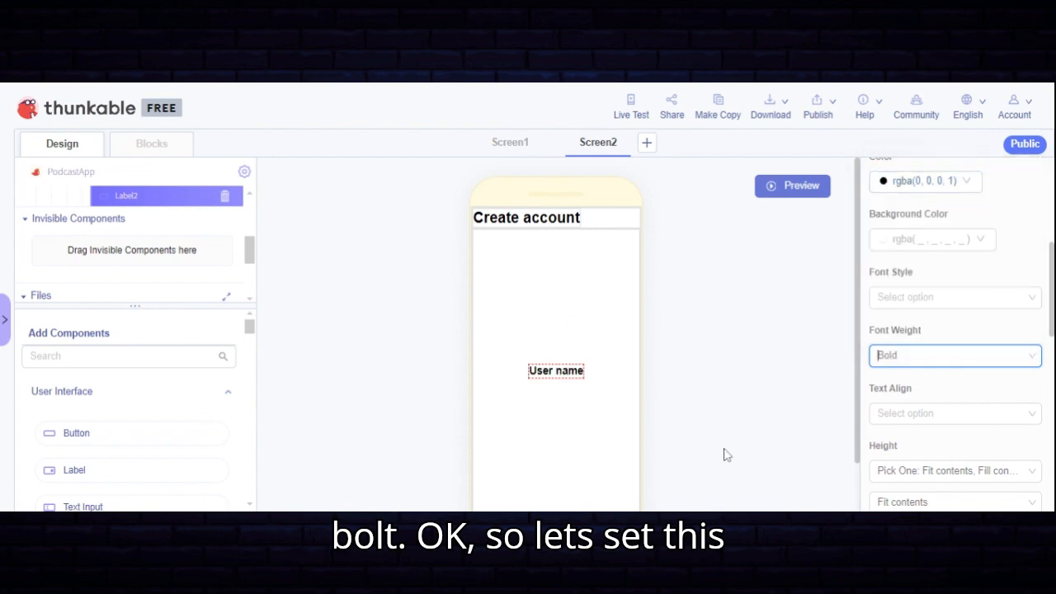
# Set the "User name" row's horizontal alignment to left and its height to Fit contents
pyautogui.click(594, 331)
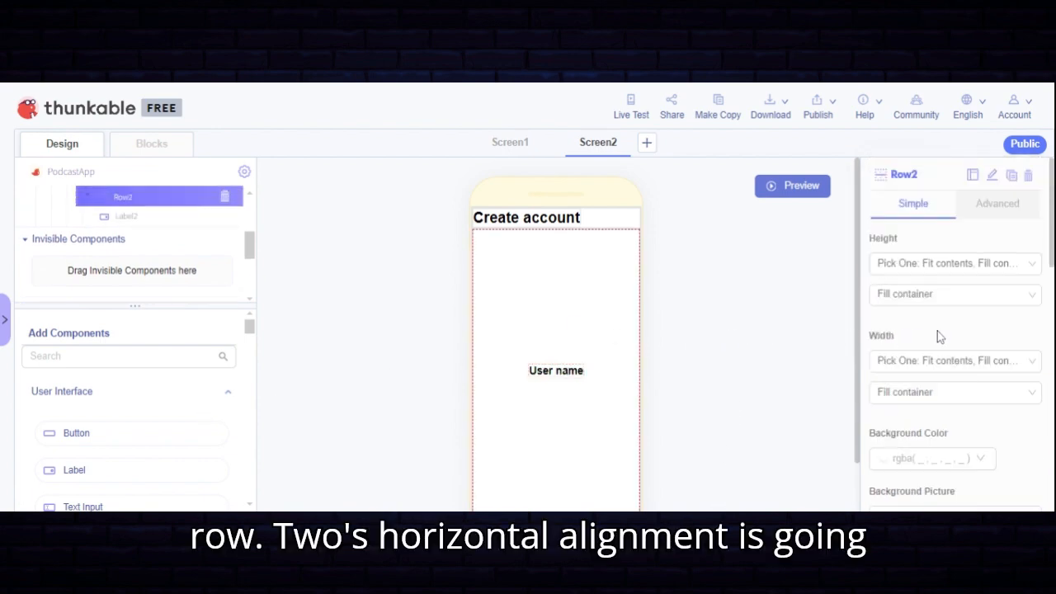
pyautogui.scroll(-3, 955, 330)
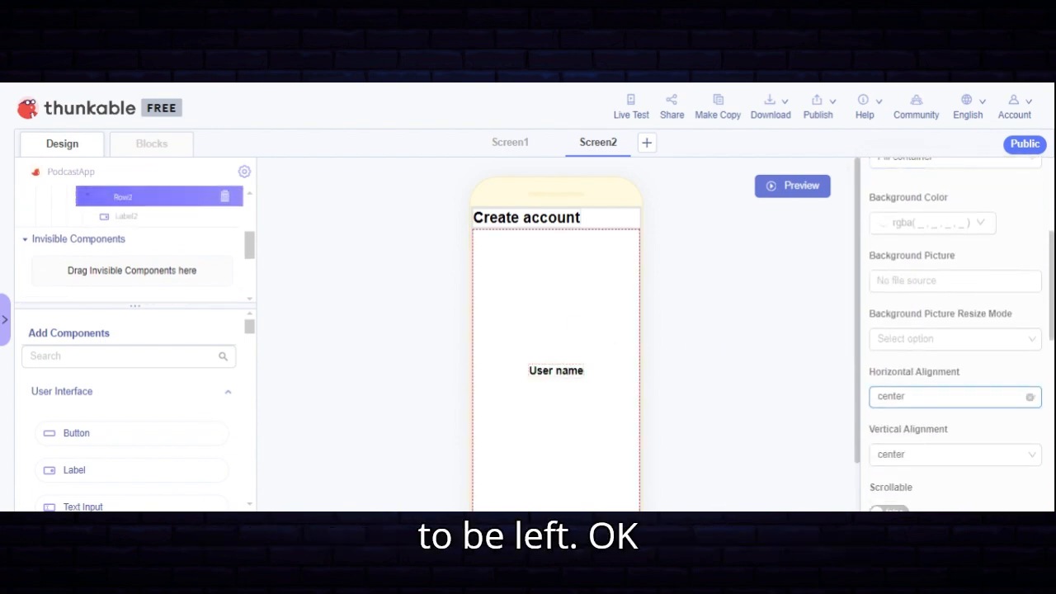
pyautogui.click(911, 398)
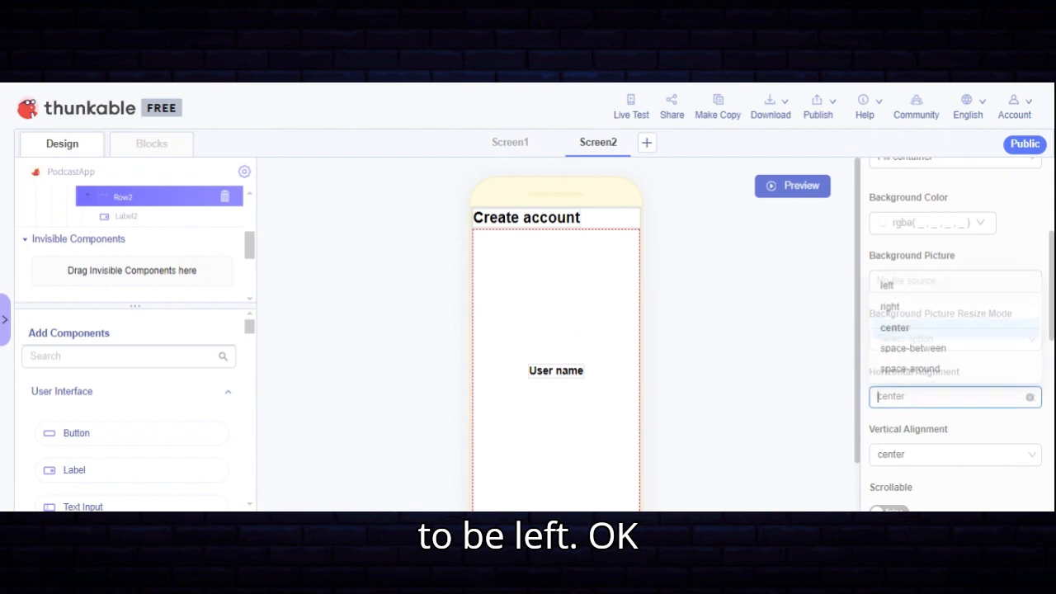
pyautogui.click(900, 281)
pyautogui.scroll(5, 943, 302)
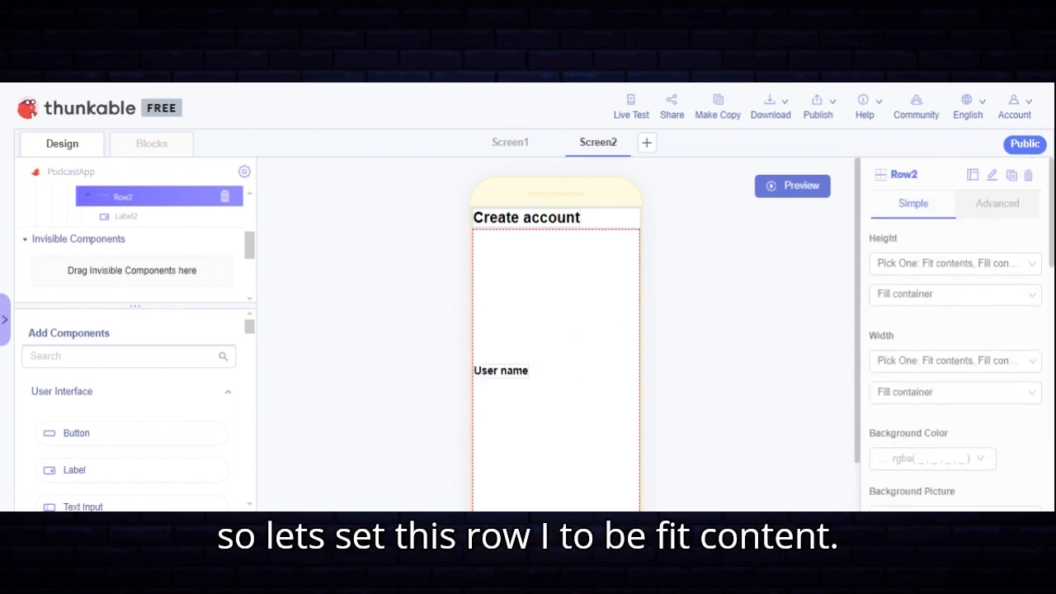
pyautogui.click(912, 290)
pyautogui.click(903, 321)
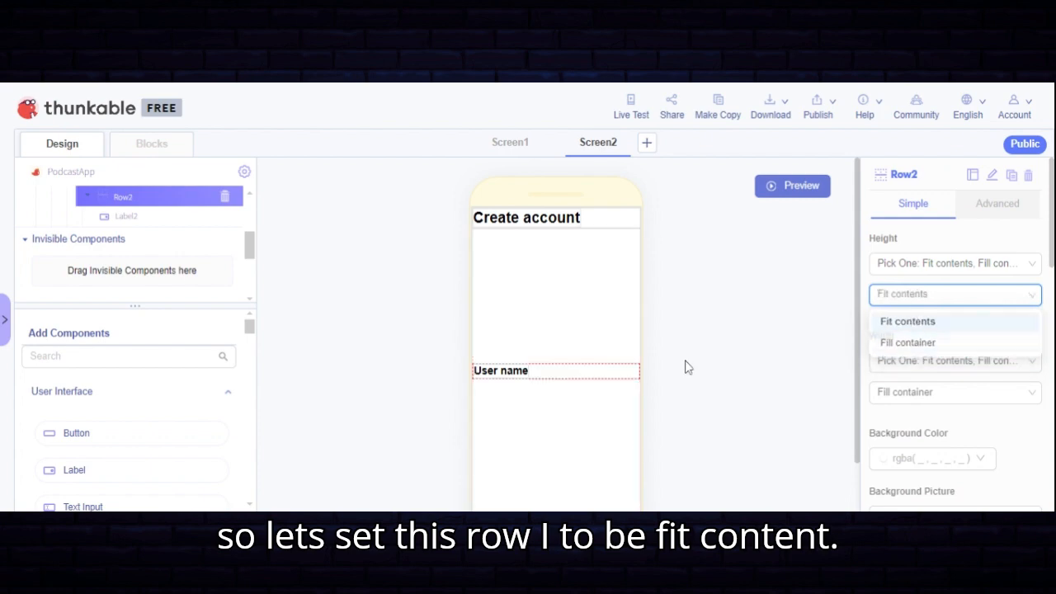
# Add a Text Input to the nested column and arrange it directly below the "User name" row
pyautogui.click(557, 421)
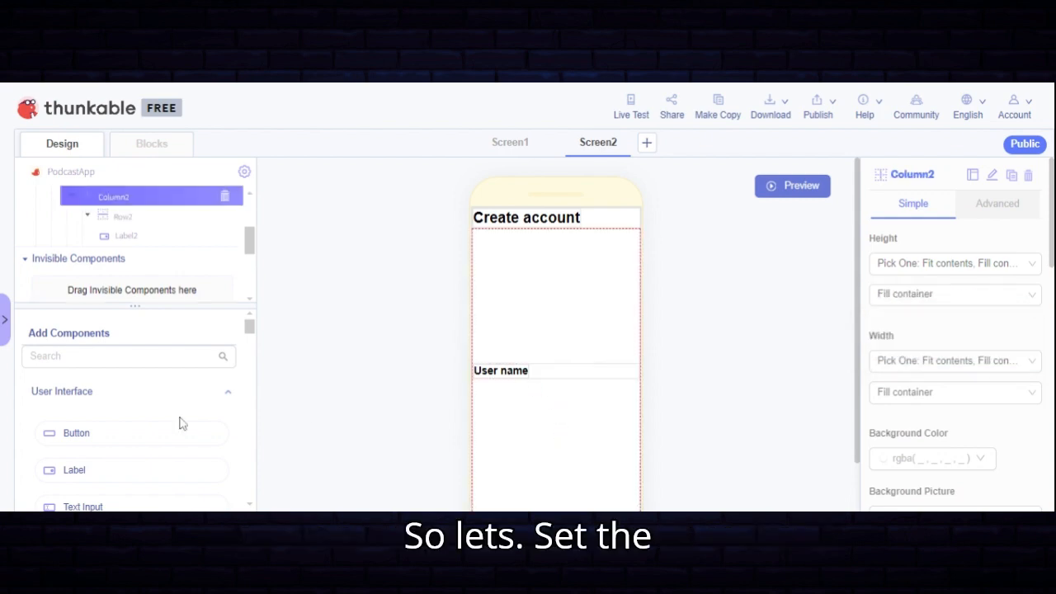
pyautogui.moveTo(82, 503)
pyautogui.mouseDown()
pyautogui.moveTo(205, 492)
pyautogui.moveTo(149, 198)
pyautogui.mouseUp()
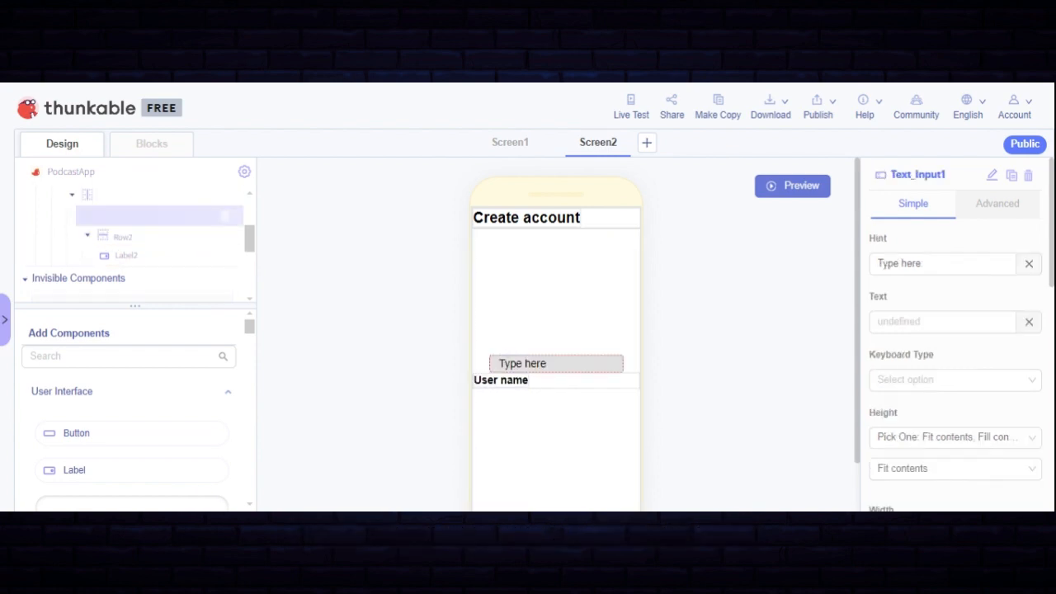
pyautogui.scroll(2, 134, 231)
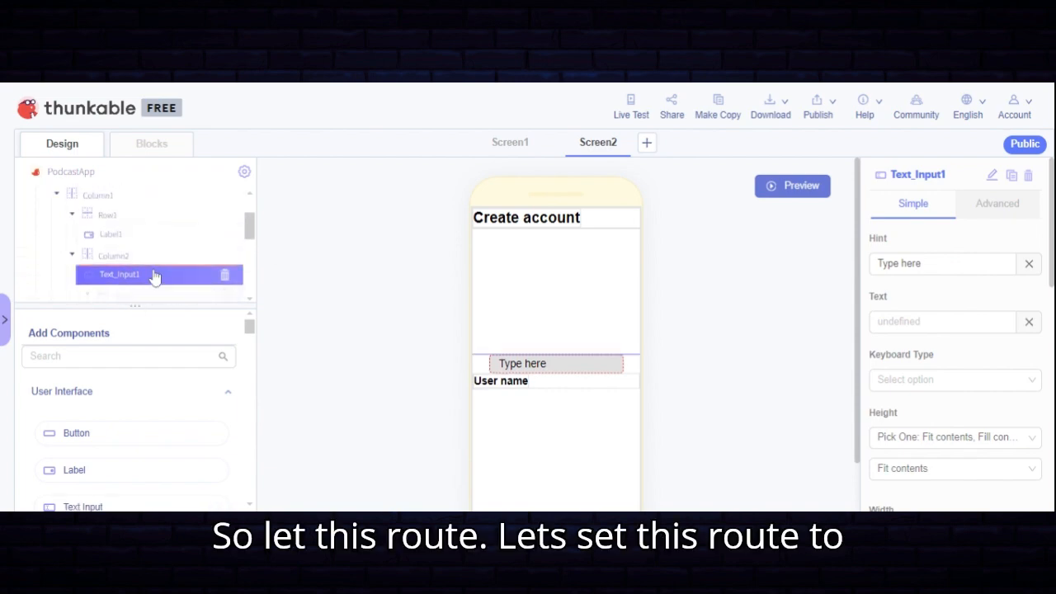
pyautogui.moveTo(154, 273); pyautogui.dragTo(154, 275)
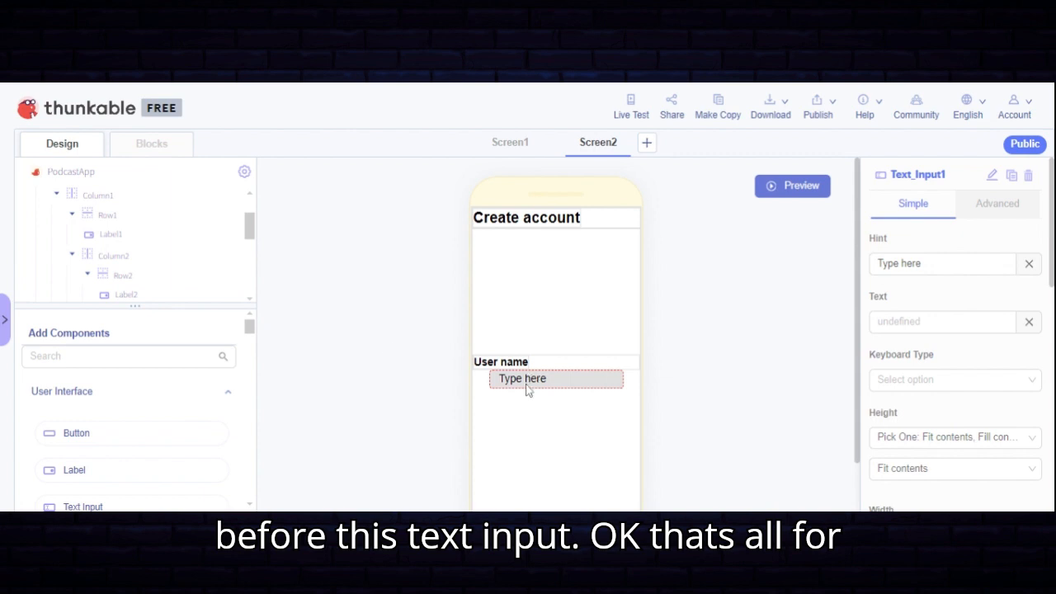
# Replace the hint of the text input below "User name" with "Eg: " followed by a sample first name
pyautogui.click(1028, 264)
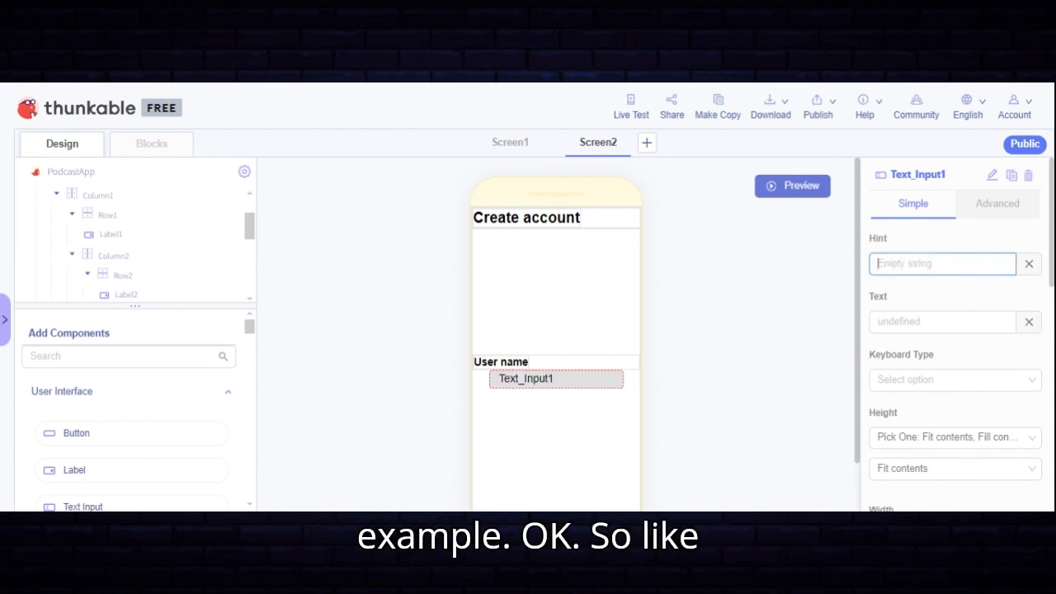
pyautogui.write('Eg')
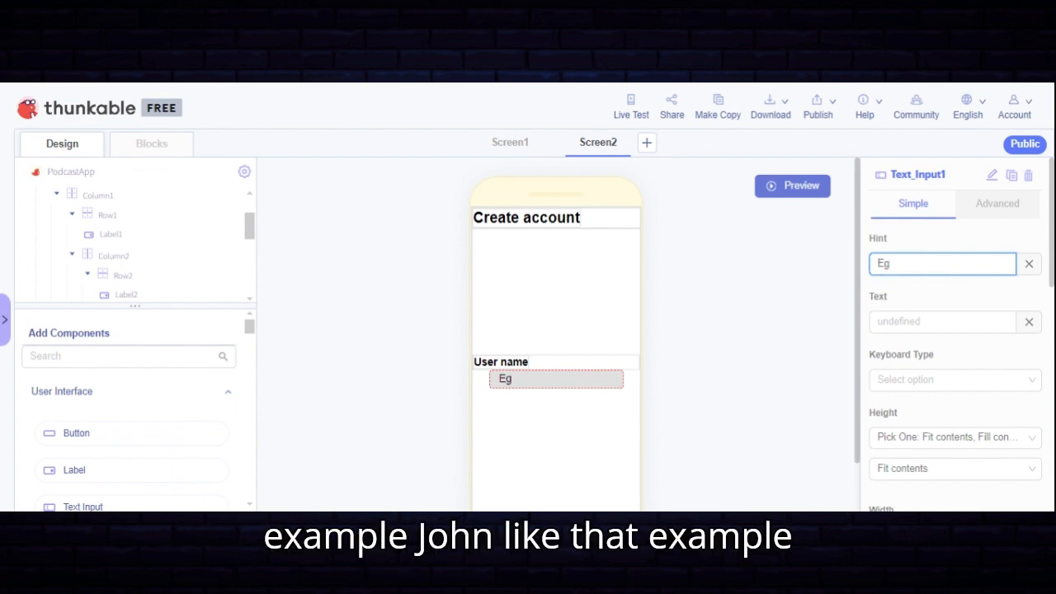
pyautogui.write(': H')
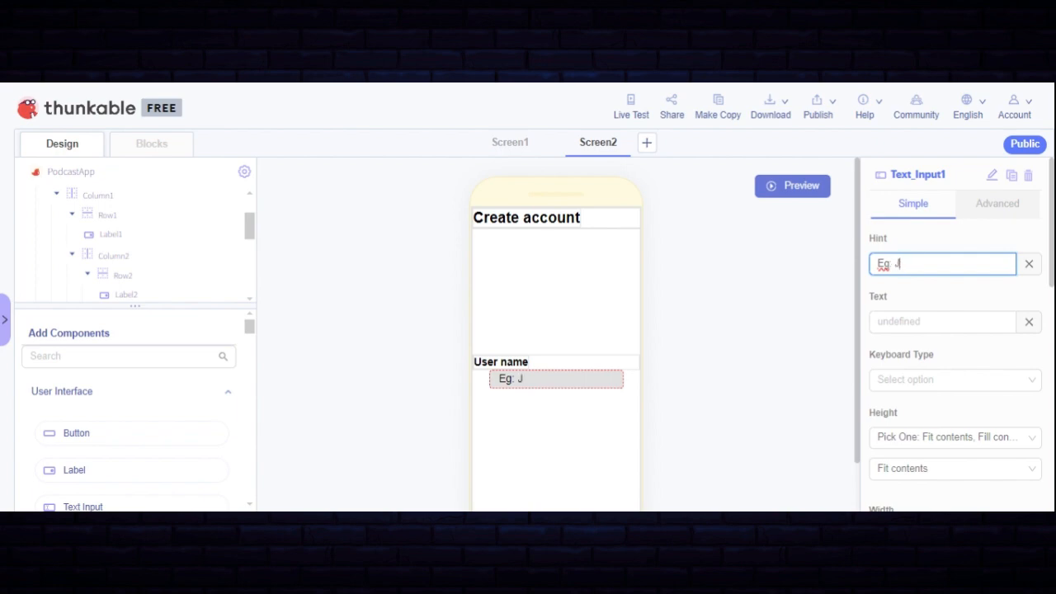
pyautogui.write('ohn')
# Set the height of the nested column holding the "User name" row to Fit contents and duplicate that column
pyautogui.click(528, 357)
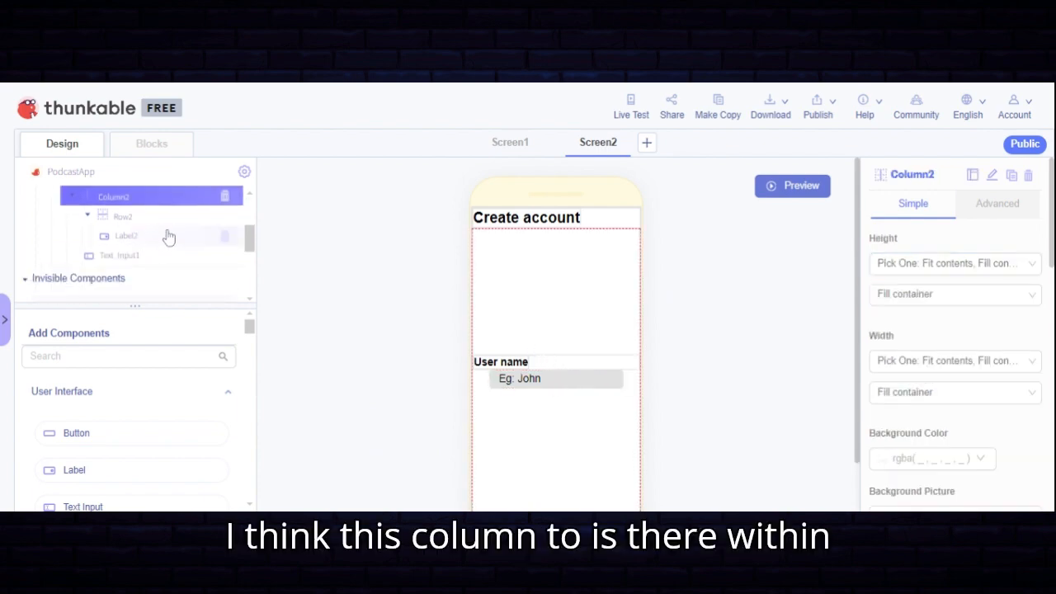
pyautogui.scroll(2, 168, 236)
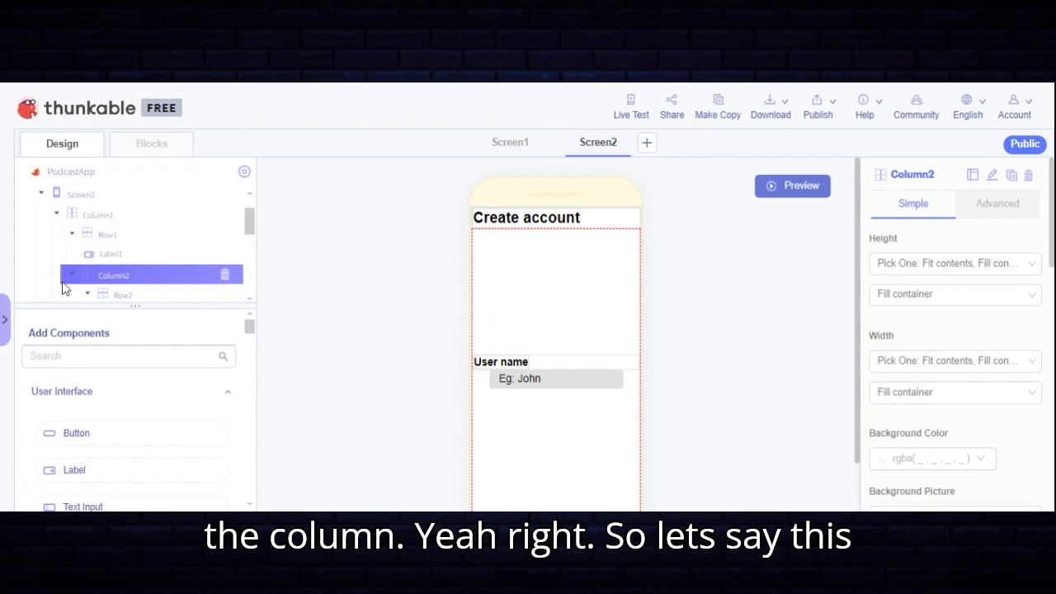
pyautogui.click(971, 305)
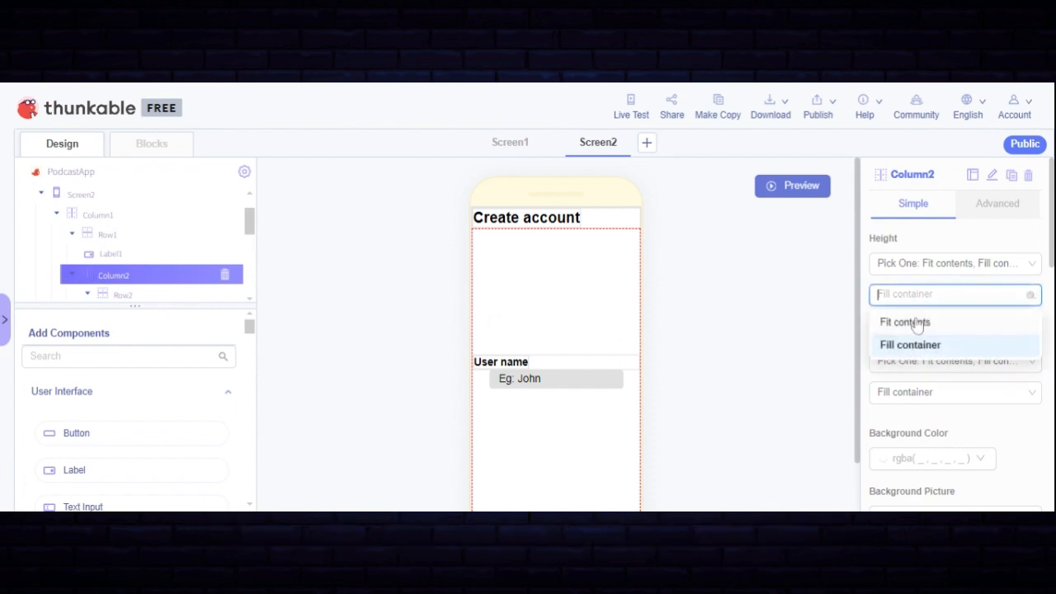
pyautogui.click(907, 322)
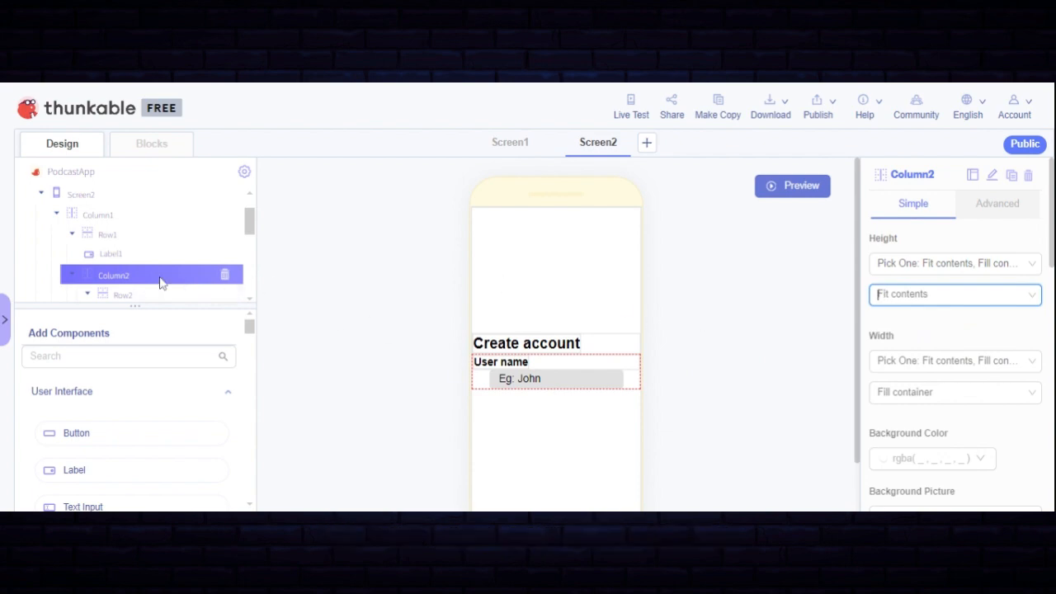
pyautogui.click(1013, 179)
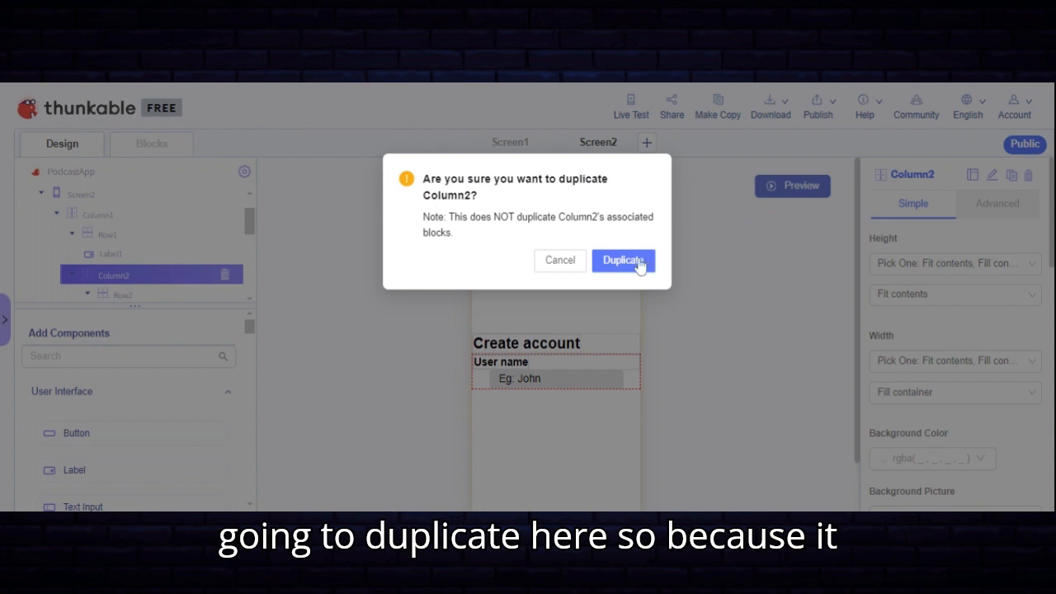
pyautogui.click(638, 263)
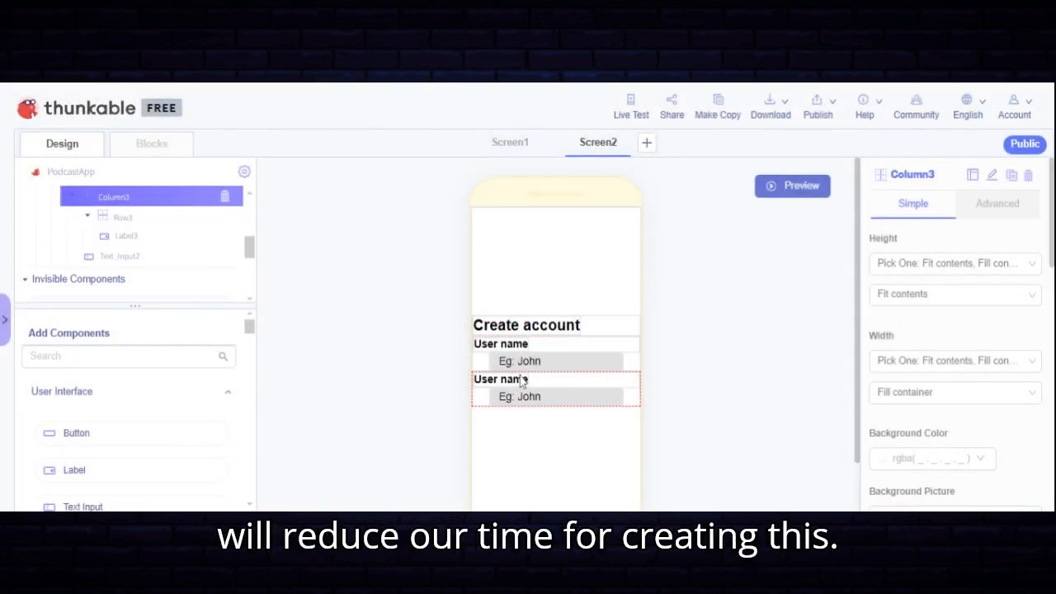
# Change the label text in the duplicated column to "Email address"
pyautogui.click(512, 381)
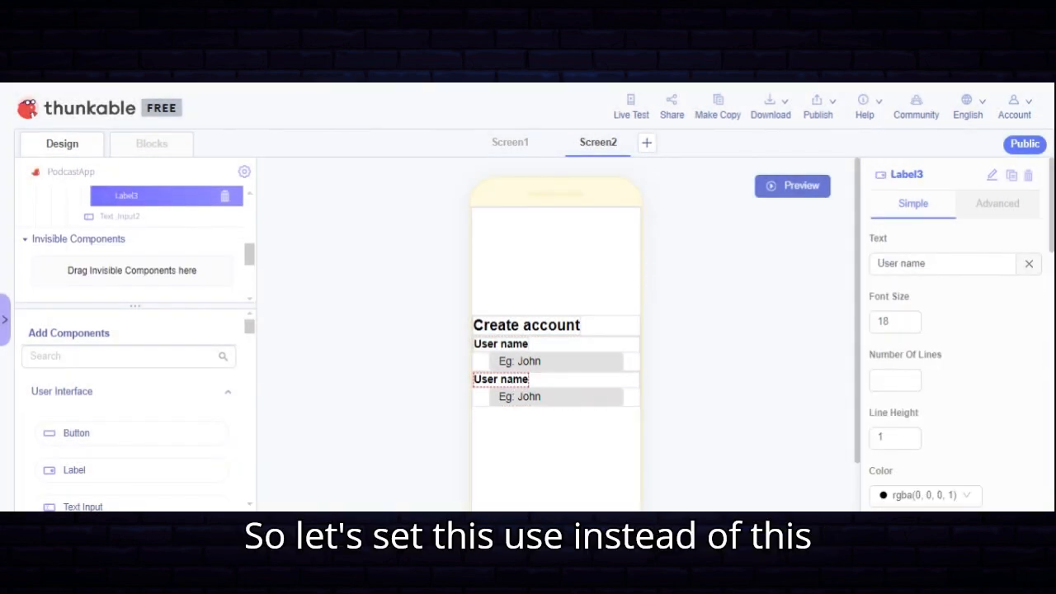
pyautogui.click(1028, 266)
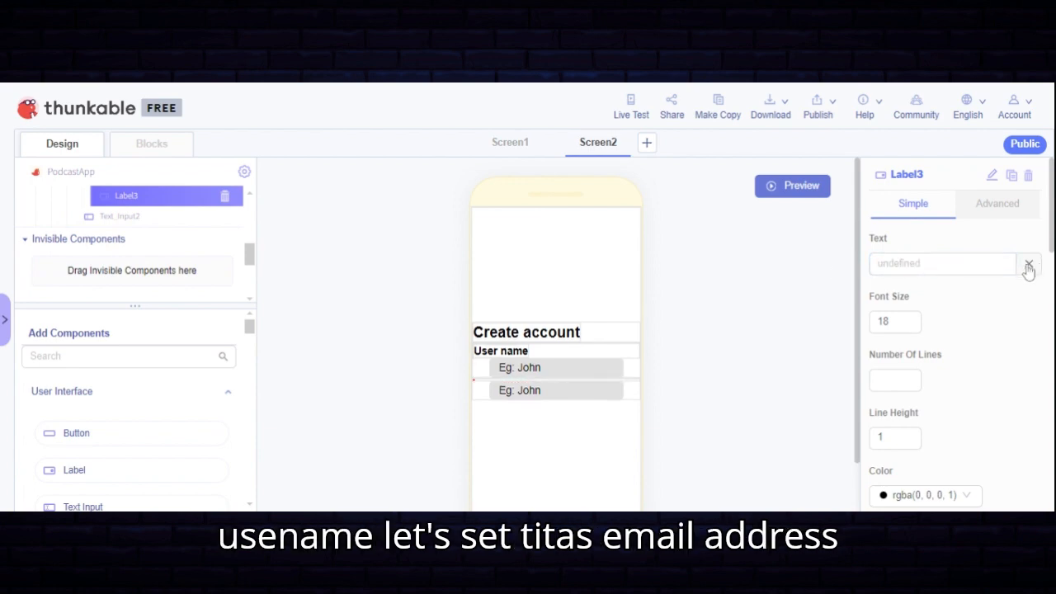
pyautogui.click(924, 264)
pyautogui.write('E')
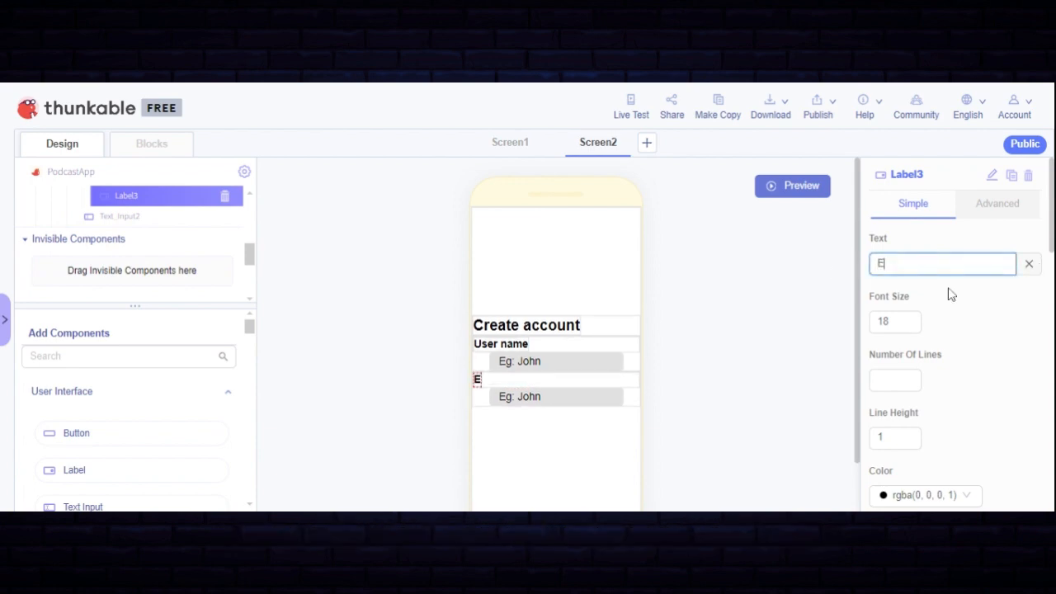
pyautogui.write('mail')
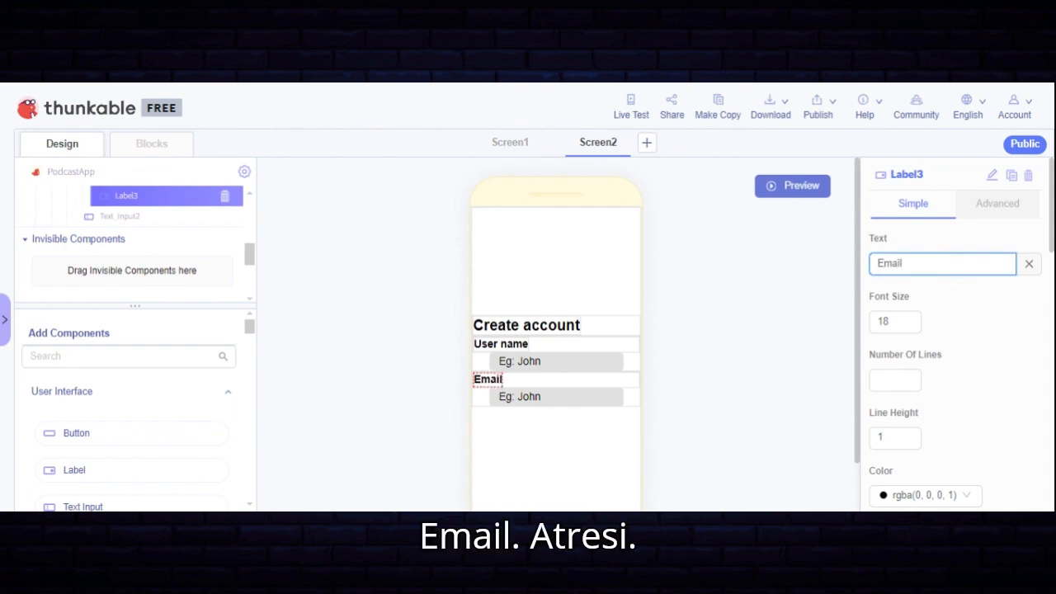
pyautogui.write(' address')
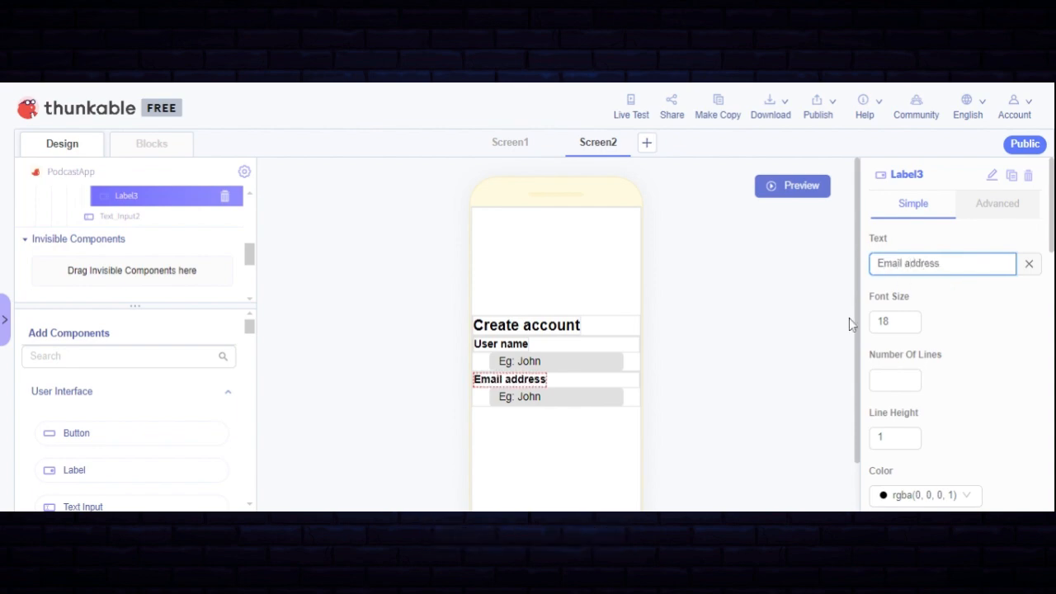
pyautogui.click(825, 331)
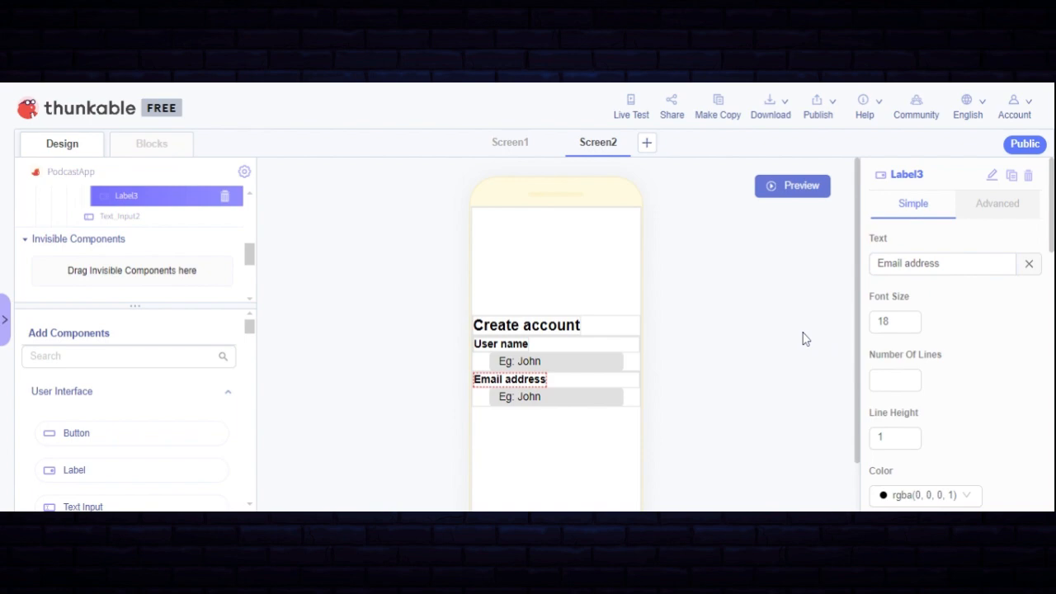
# Replace the hint of the text input below "Email address" with "Eg: " followed by a sample e-mail address
pyautogui.click(575, 402)
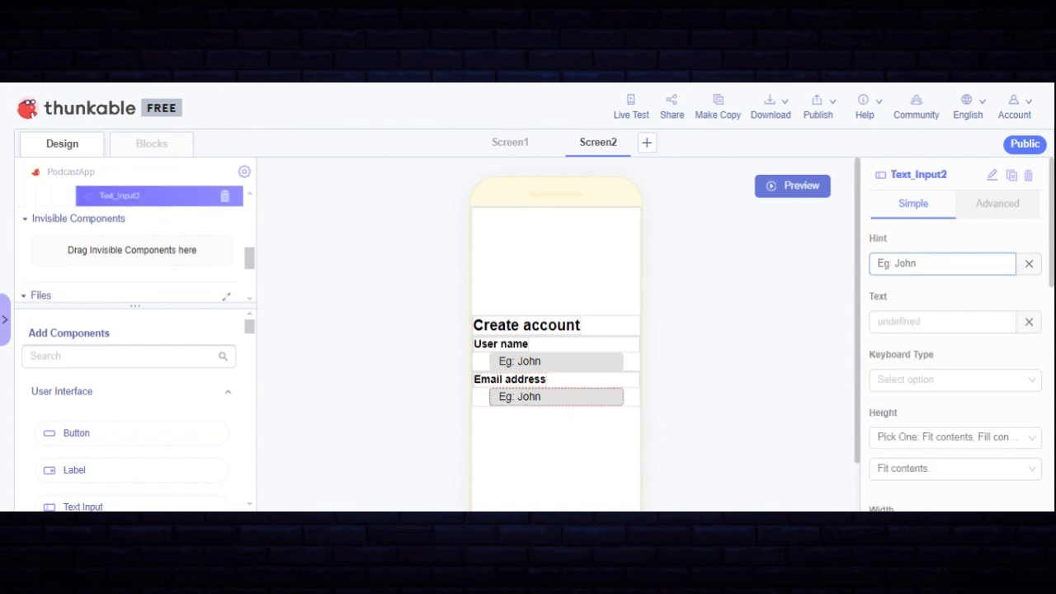
pyautogui.click(1028, 264)
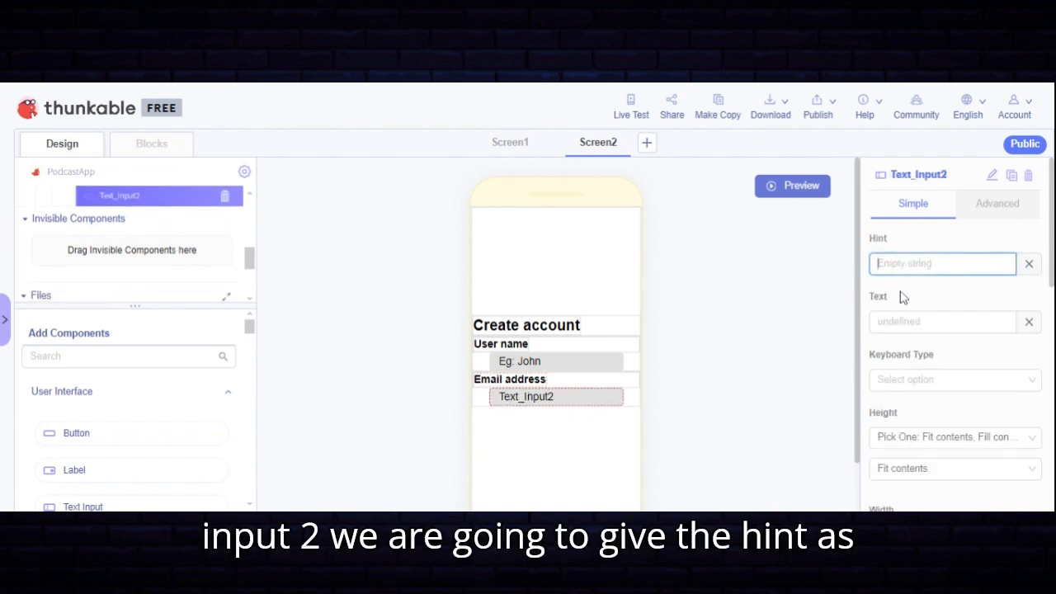
pyautogui.write('e')
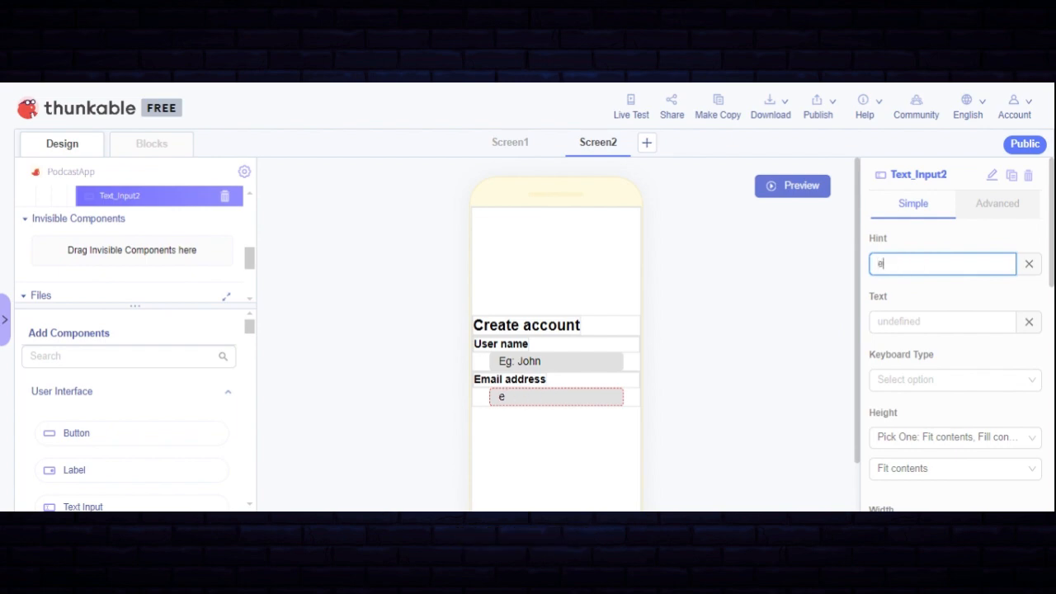
pyautogui.write('g')
pyautogui.press('BackSpace')
pyautogui.press('BackSpace')
pyautogui.write('Eg: exas')
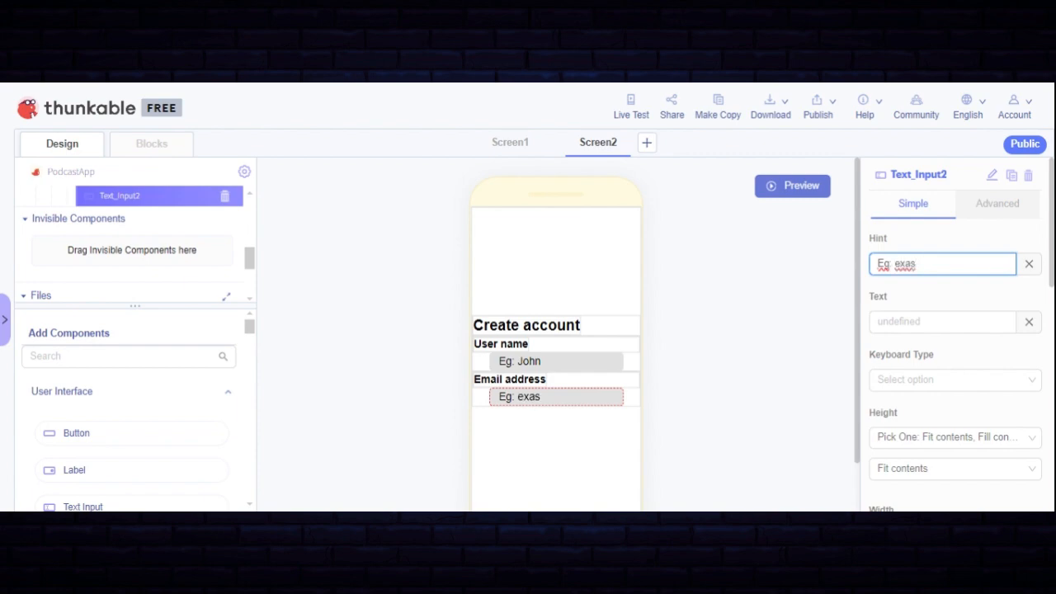
pyautogui.write('ple@domaim')
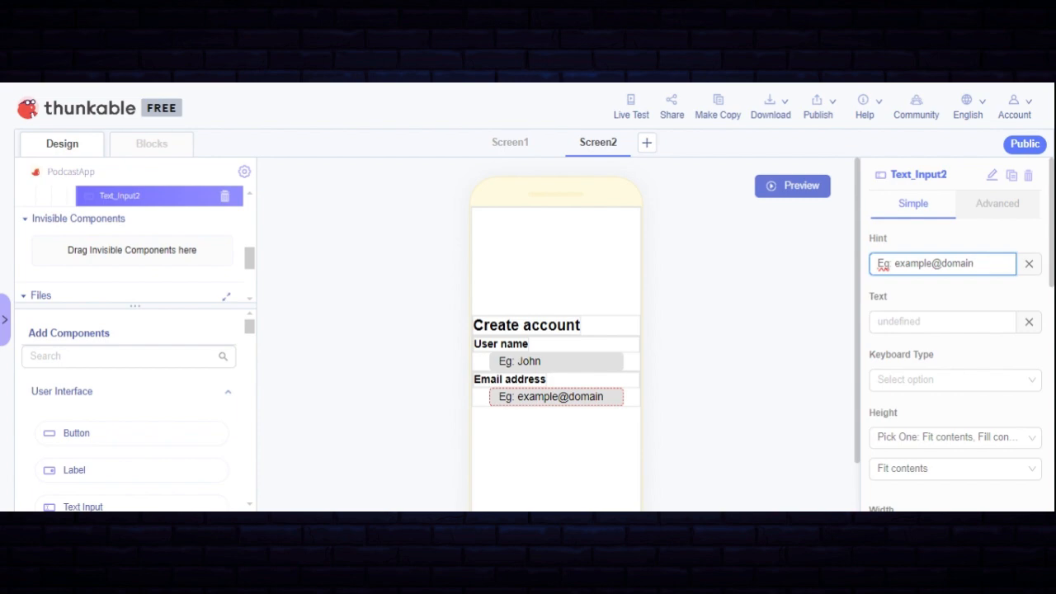
pyautogui.write('.com')
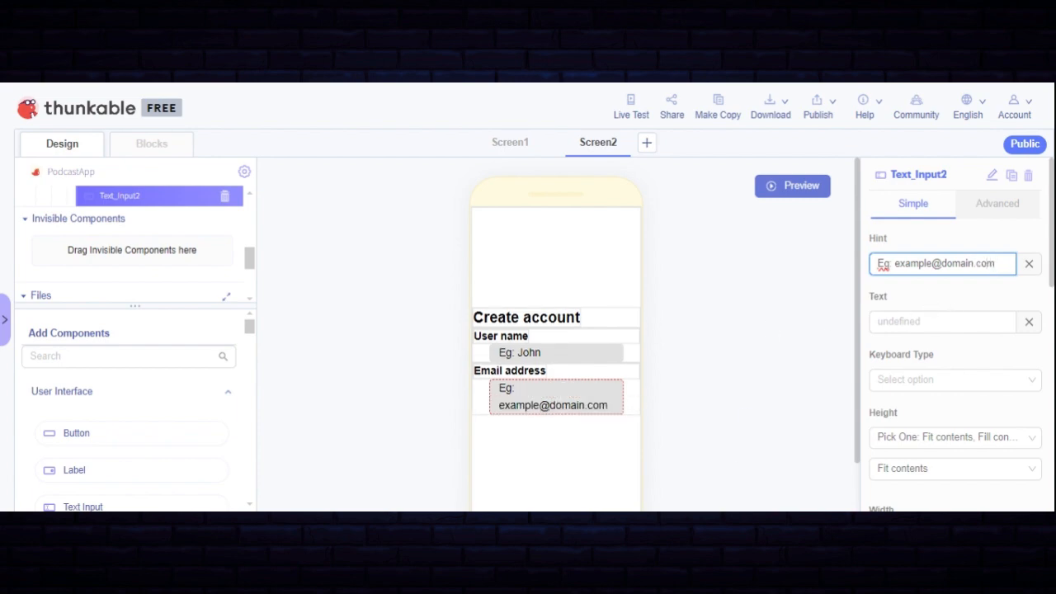
# Look through the "Email address" text input's properties for a setting that keeps its hint on one line
pyautogui.click(610, 352)
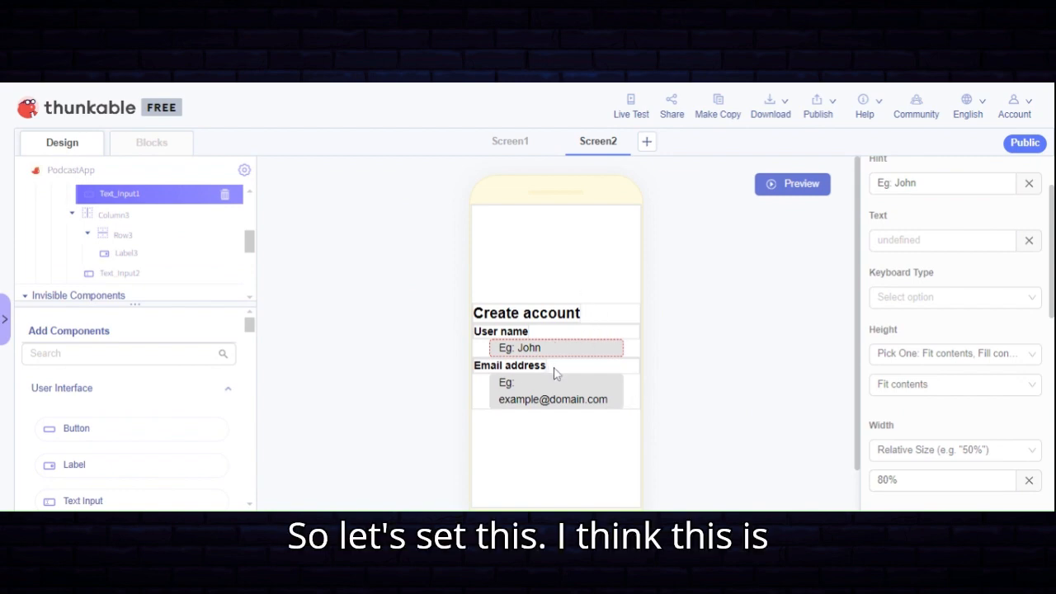
pyautogui.click(569, 392)
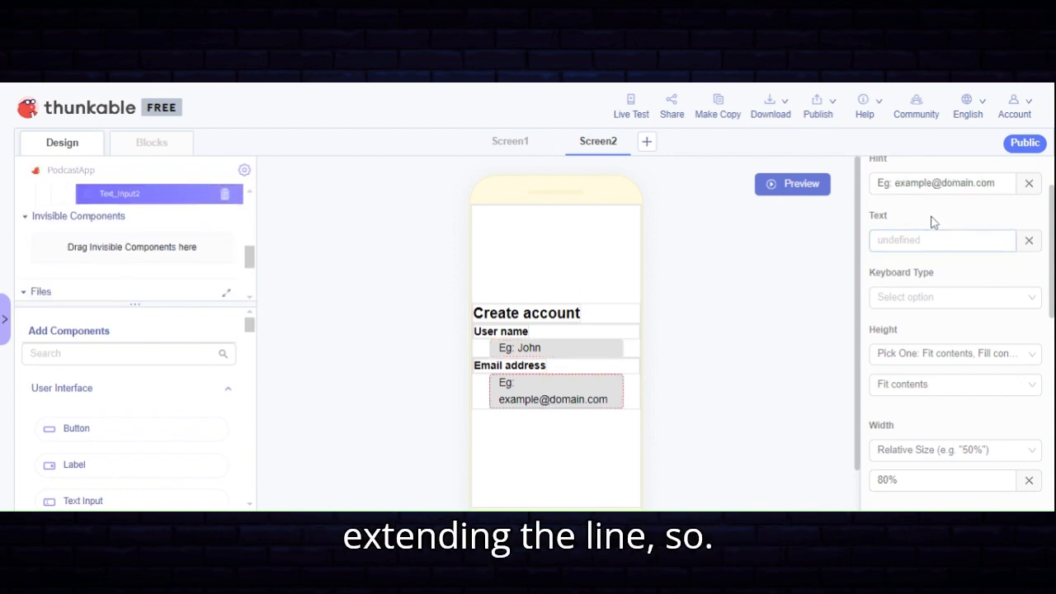
pyautogui.scroll(-5, 932, 272)
pyautogui.scroll(-4, 937, 328)
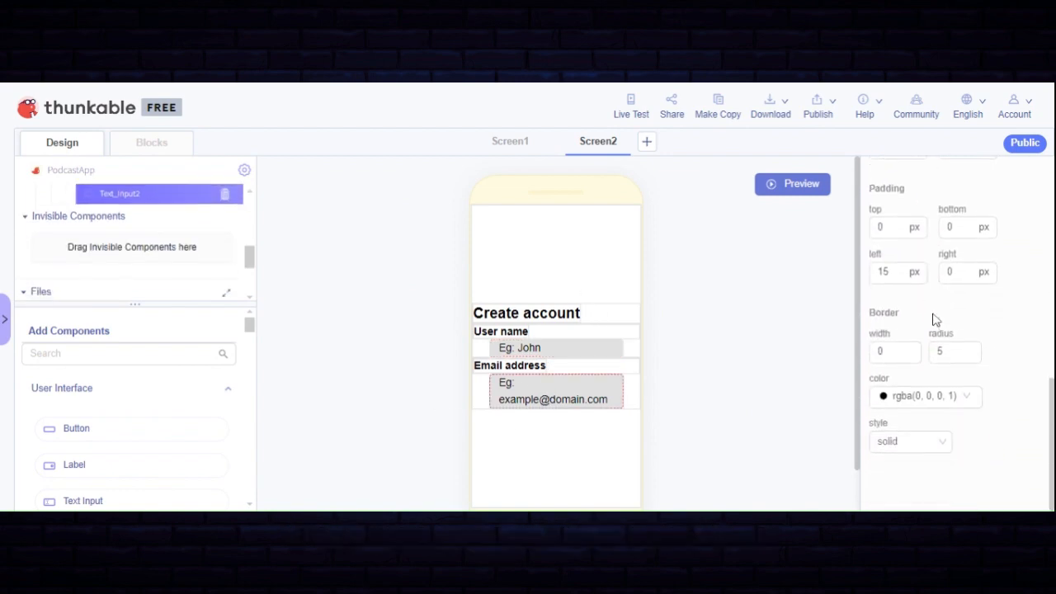
pyautogui.scroll(9, 962, 314)
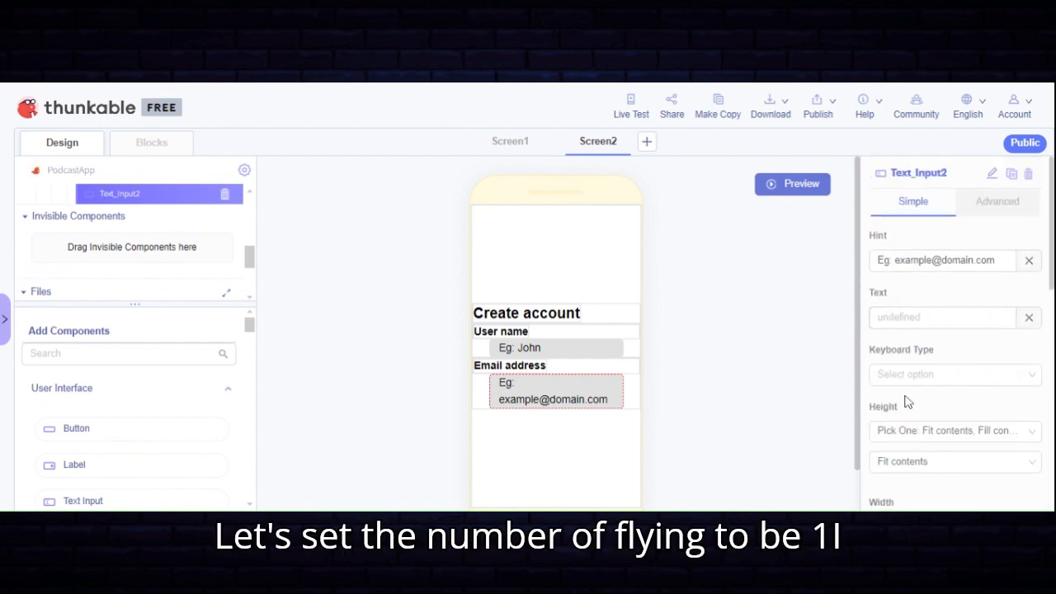
pyautogui.scroll(-3, 914, 390)
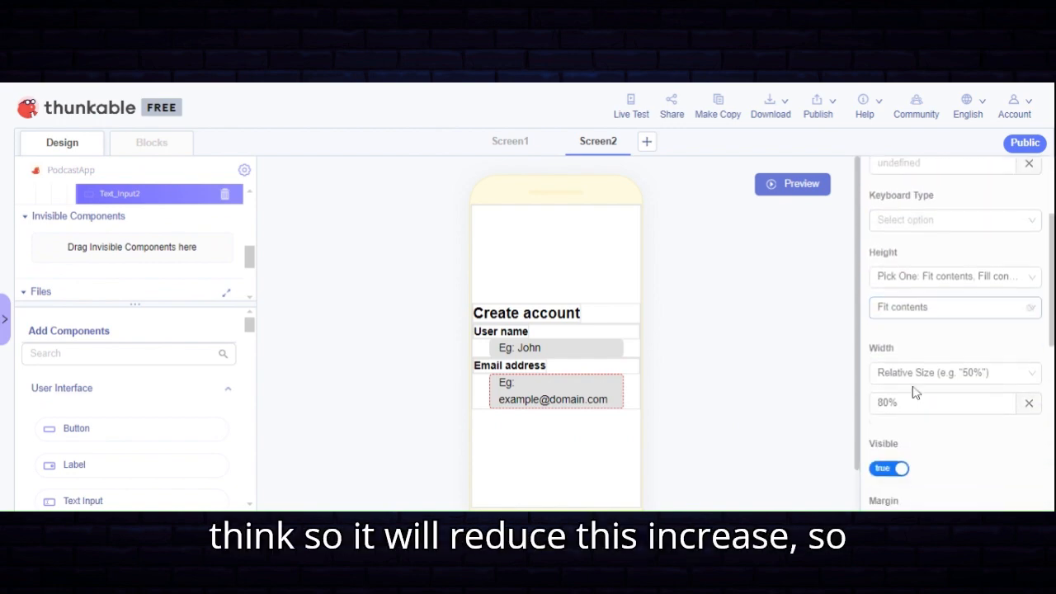
pyautogui.scroll(-1, 915, 388)
pyautogui.scroll(6, 920, 363)
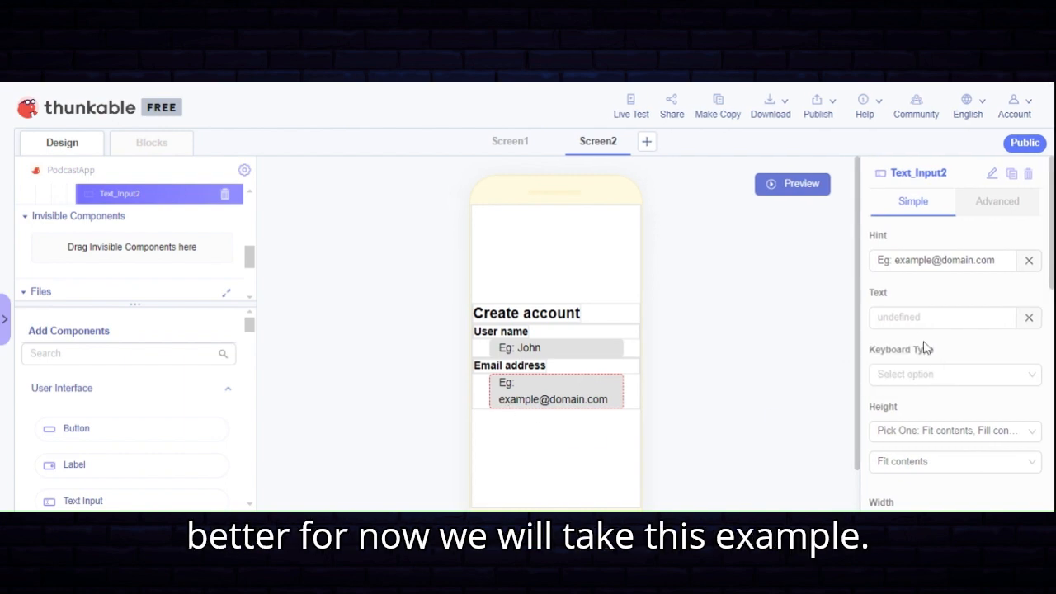
# Remove the "Eg: " prefix from the "Email address" text input's hint, leaving only the sample e-mail address
pyautogui.click(890, 261)
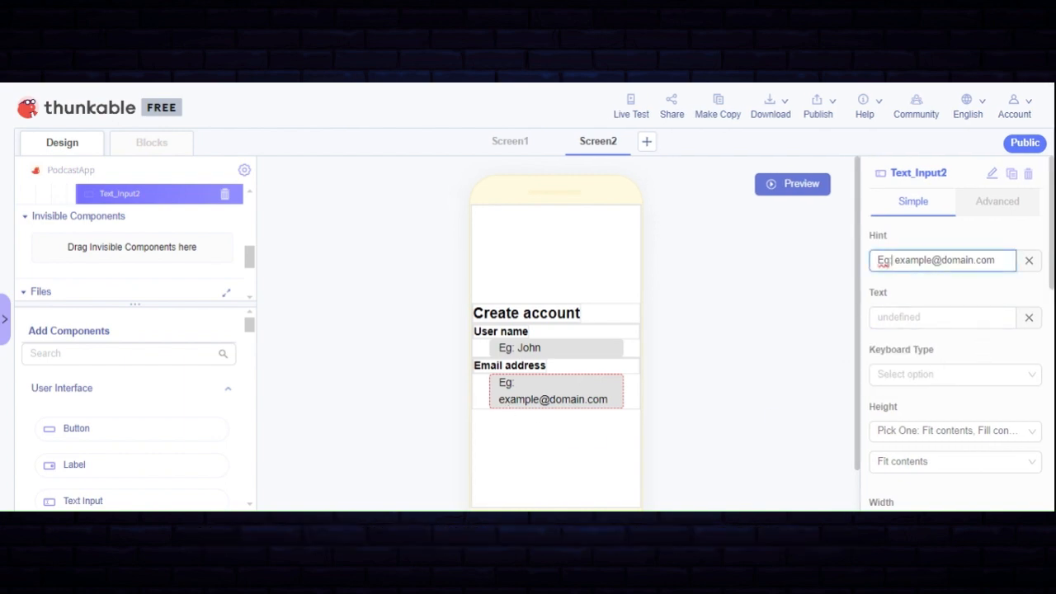
pyautogui.press('Delete')
pyautogui.press('Delete')
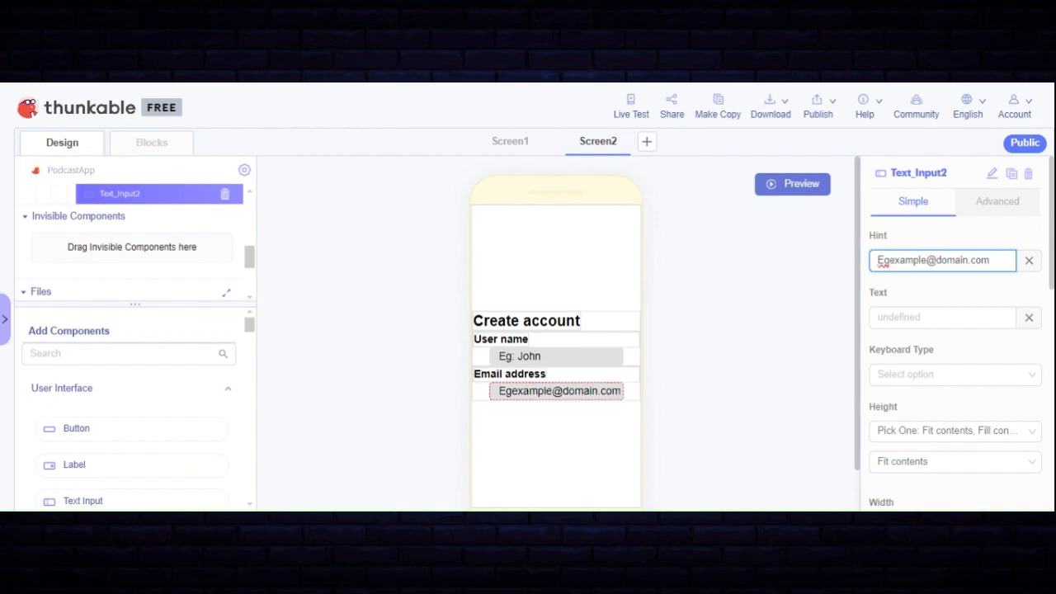
pyautogui.press('BackSpace')
pyautogui.press('BackSpace')
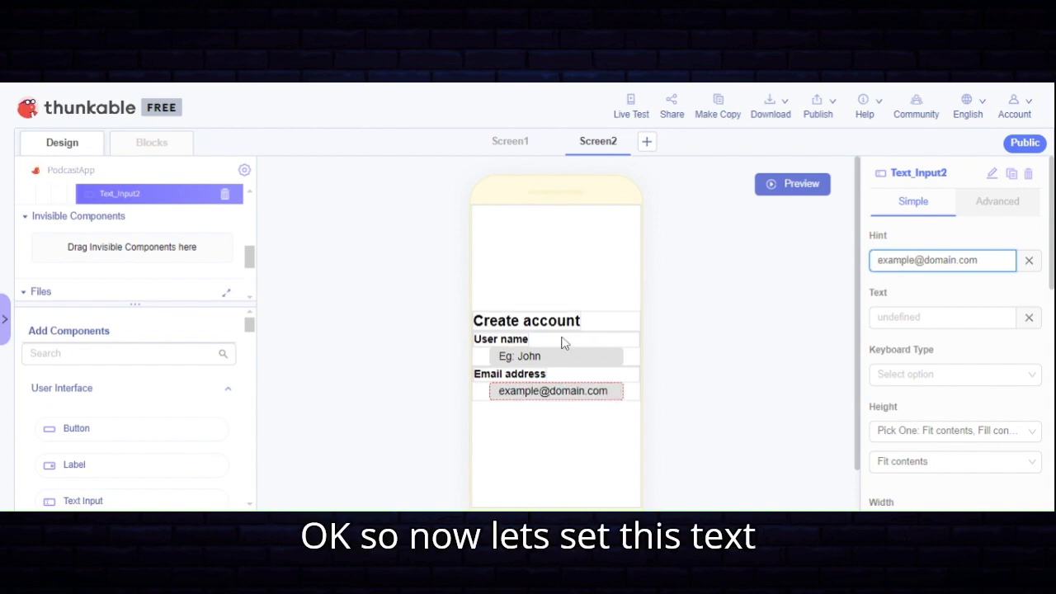
# Set the width of the text input below "User name" to Fill container
pyautogui.click(543, 358)
pyautogui.scroll(-1, 928, 303)
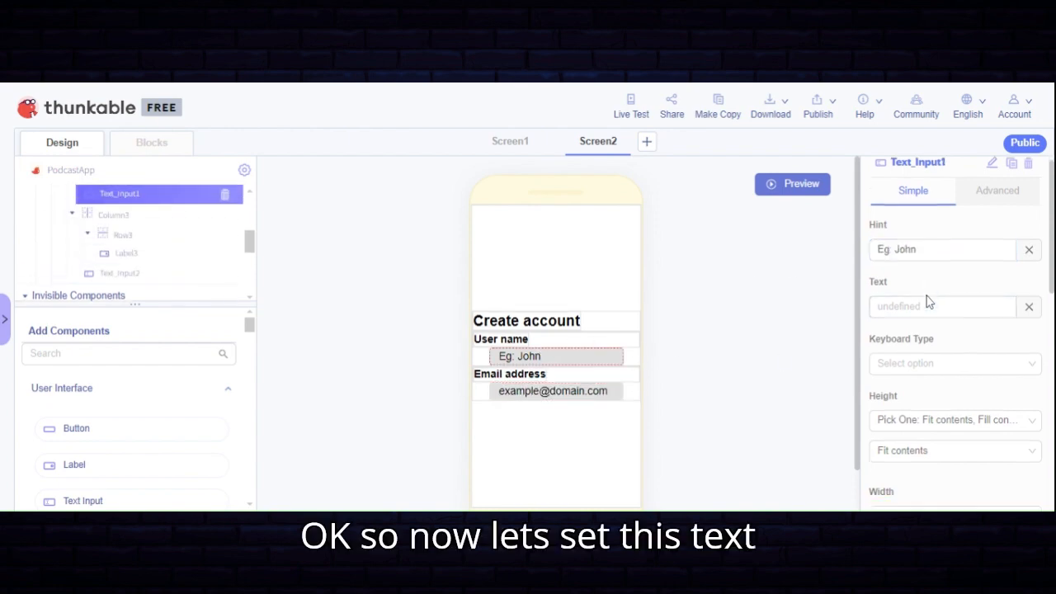
pyautogui.scroll(-3, 928, 302)
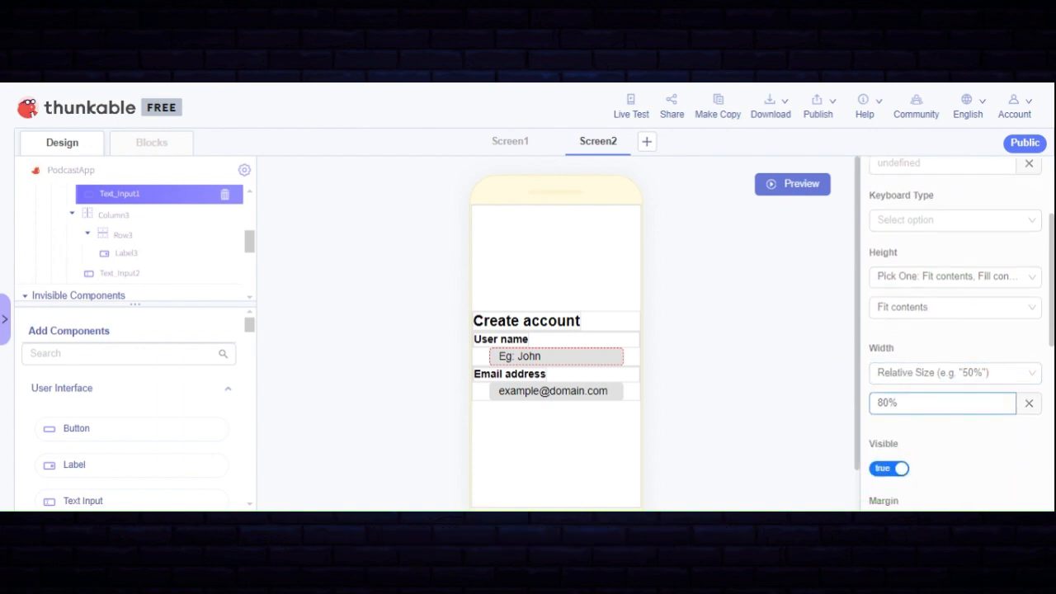
pyautogui.click(1029, 403)
pyautogui.click(987, 379)
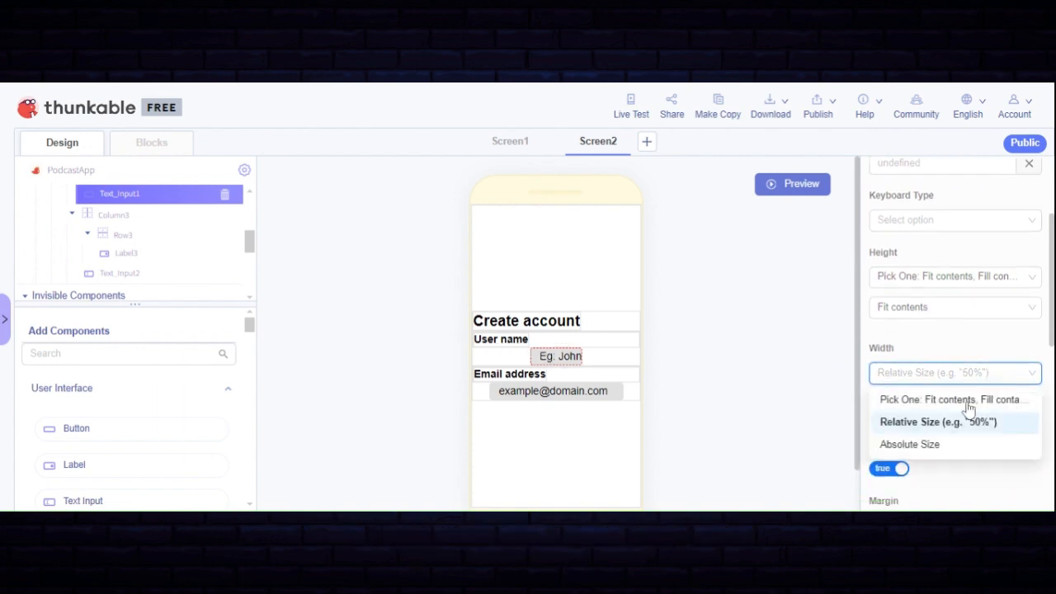
pyautogui.click(909, 445)
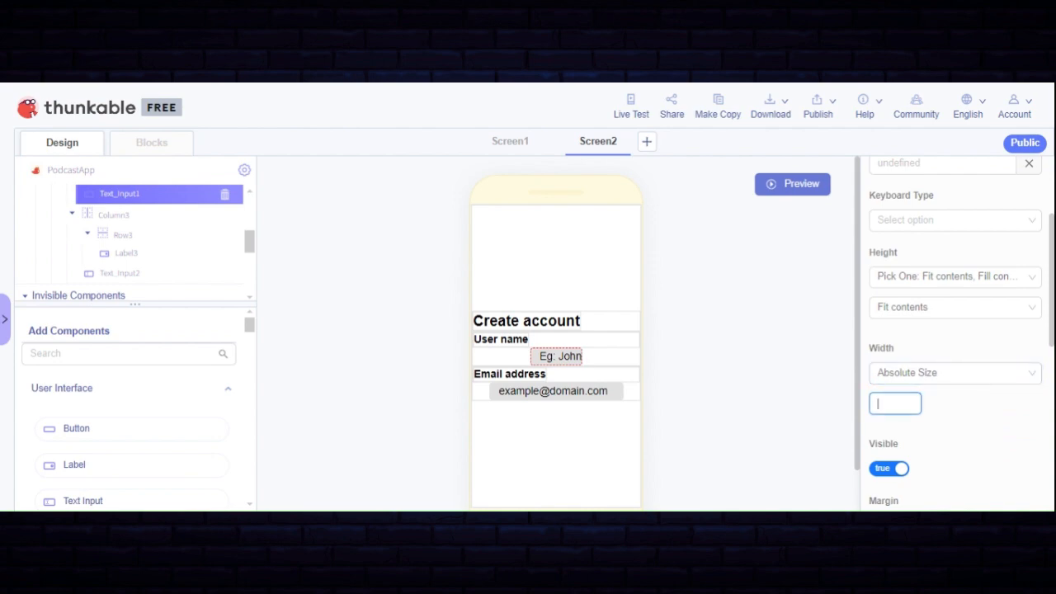
pyautogui.click(938, 380)
pyautogui.click(924, 399)
pyautogui.click(924, 403)
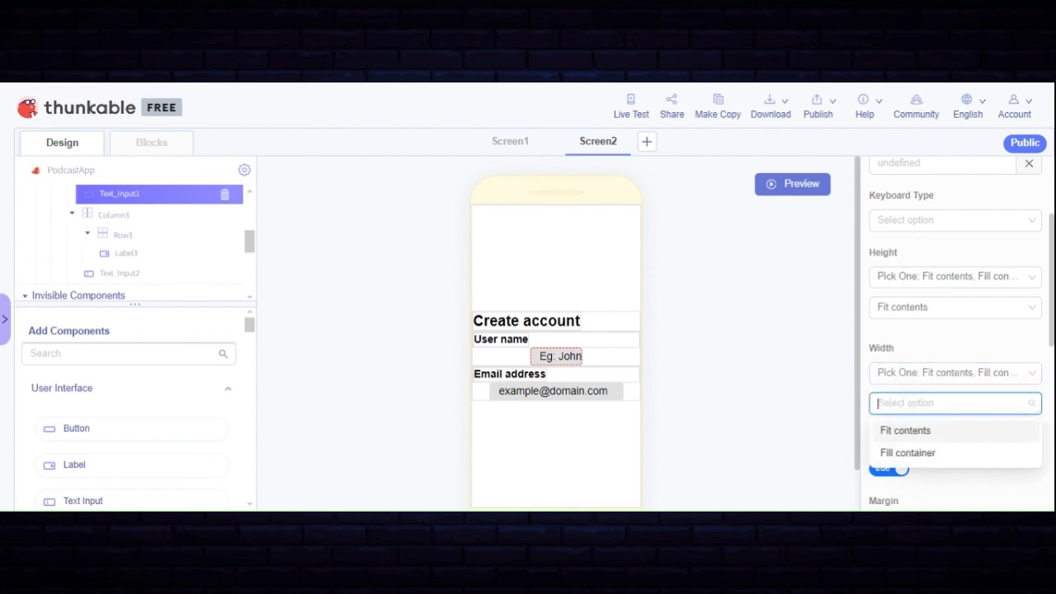
pyautogui.click(907, 453)
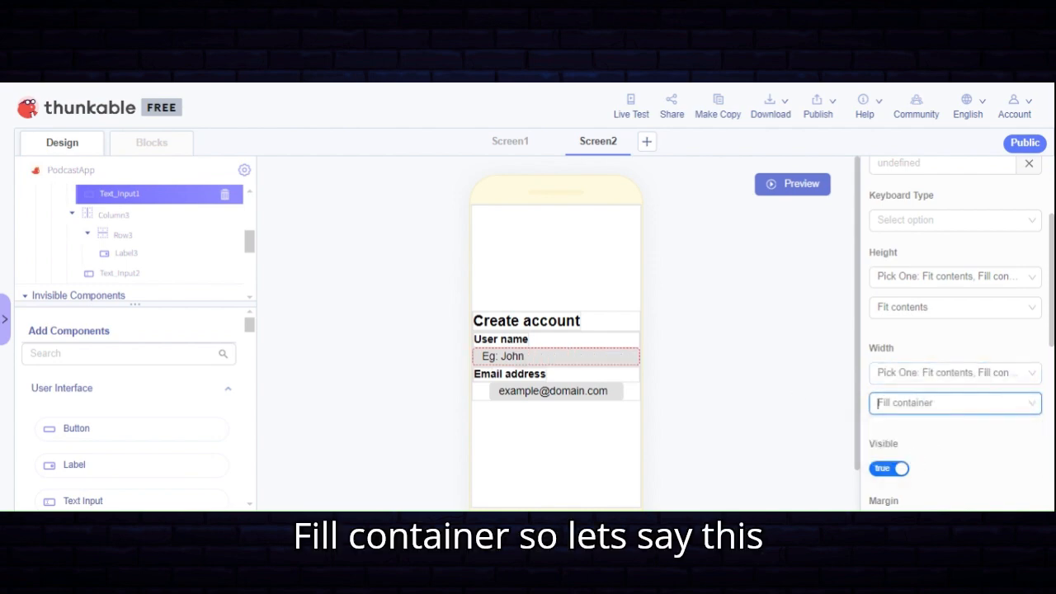
# Set the width of the text input below "Email address" to Fill container
pyautogui.click(559, 400)
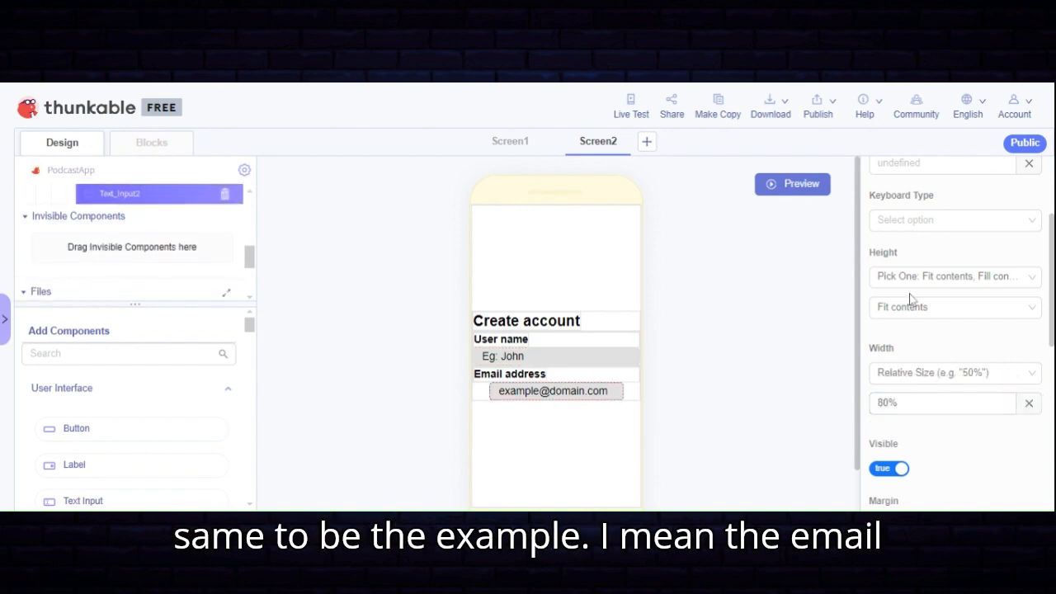
pyautogui.click(1005, 377)
pyautogui.click(921, 401)
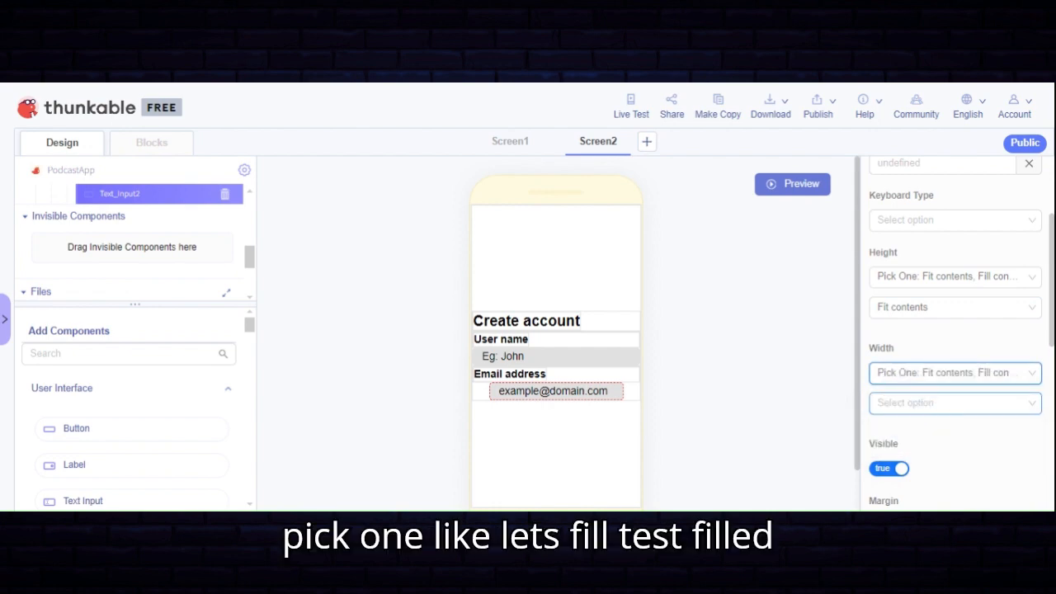
pyautogui.click(924, 403)
pyautogui.click(907, 454)
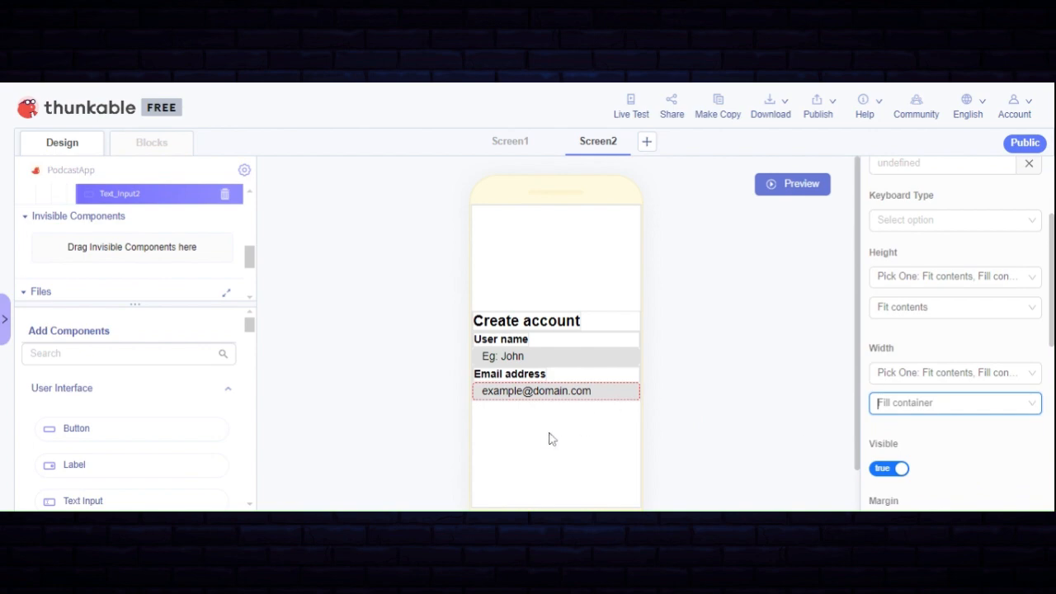
# Add a Button component to the main column, directly below the "Email address" column
pyautogui.click(623, 429)
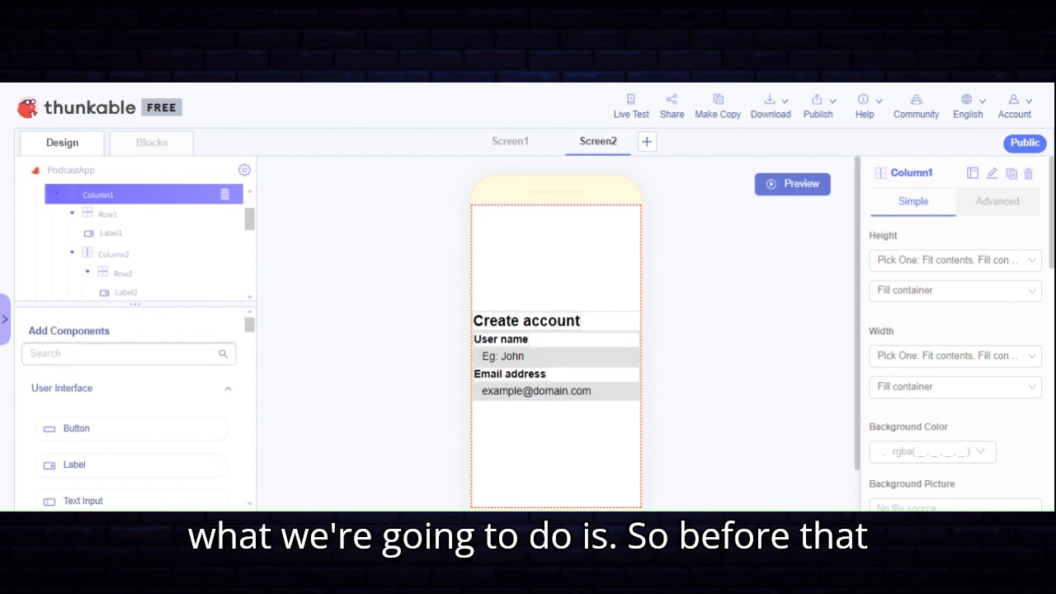
pyautogui.scroll(-2, 144, 249)
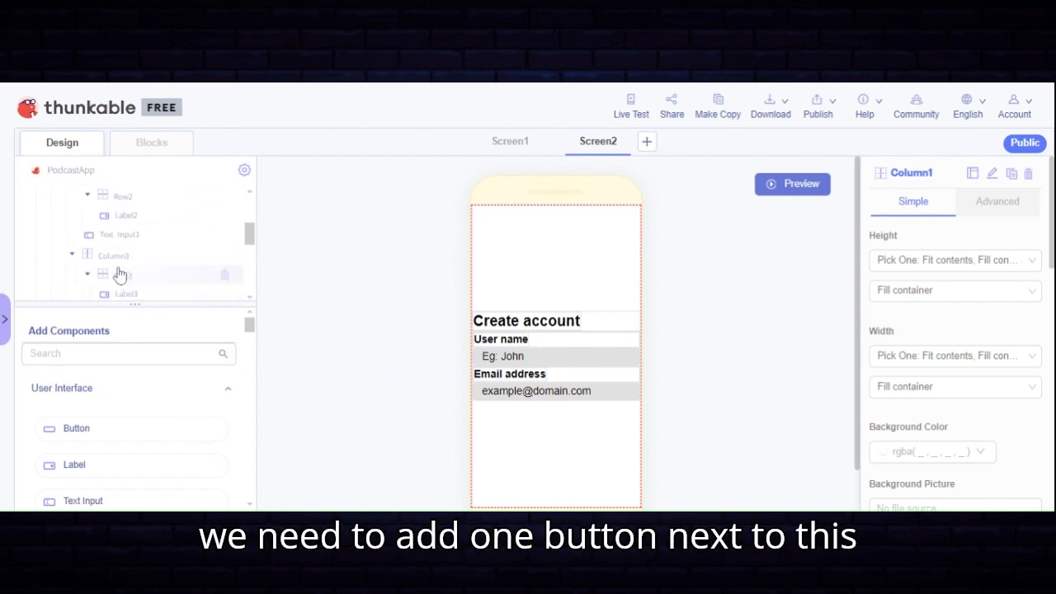
pyautogui.click(134, 264)
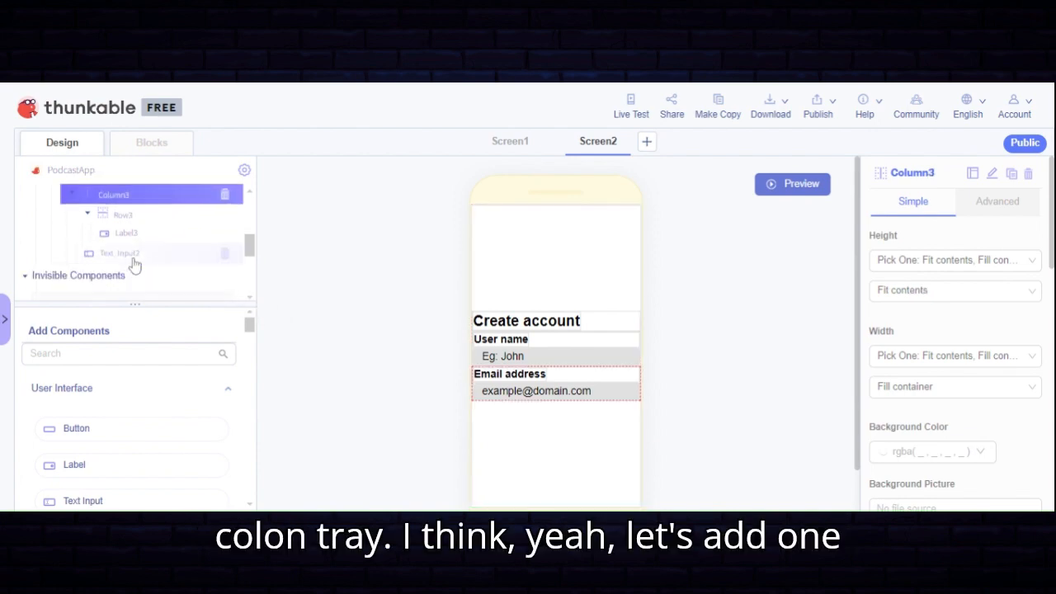
pyautogui.scroll(1, 138, 248)
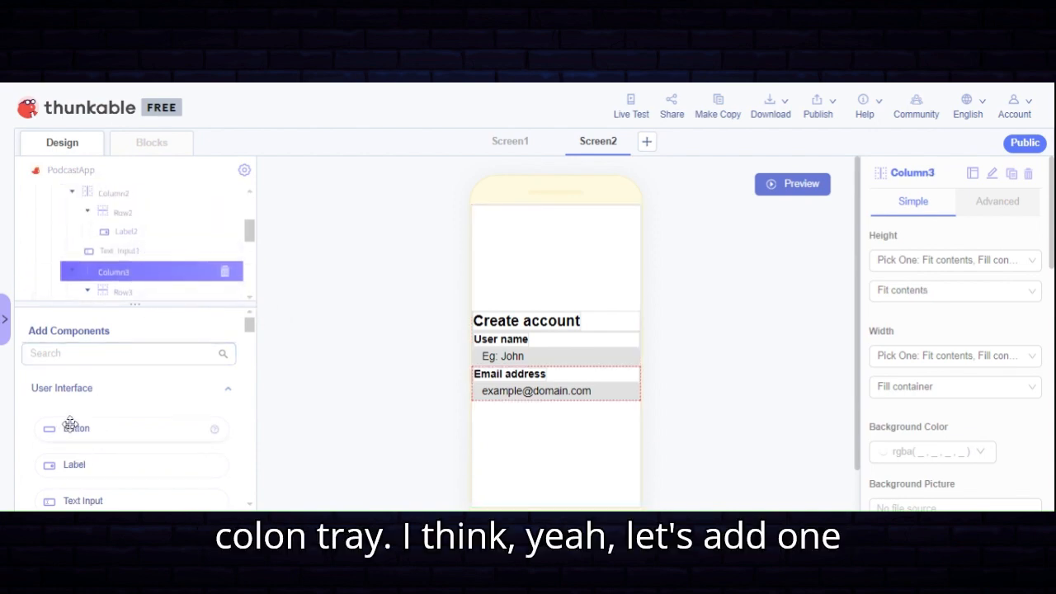
pyautogui.moveTo(71, 424); pyautogui.dragTo(133, 379)
pyautogui.moveTo(163, 267); pyautogui.dragTo(161, 271)
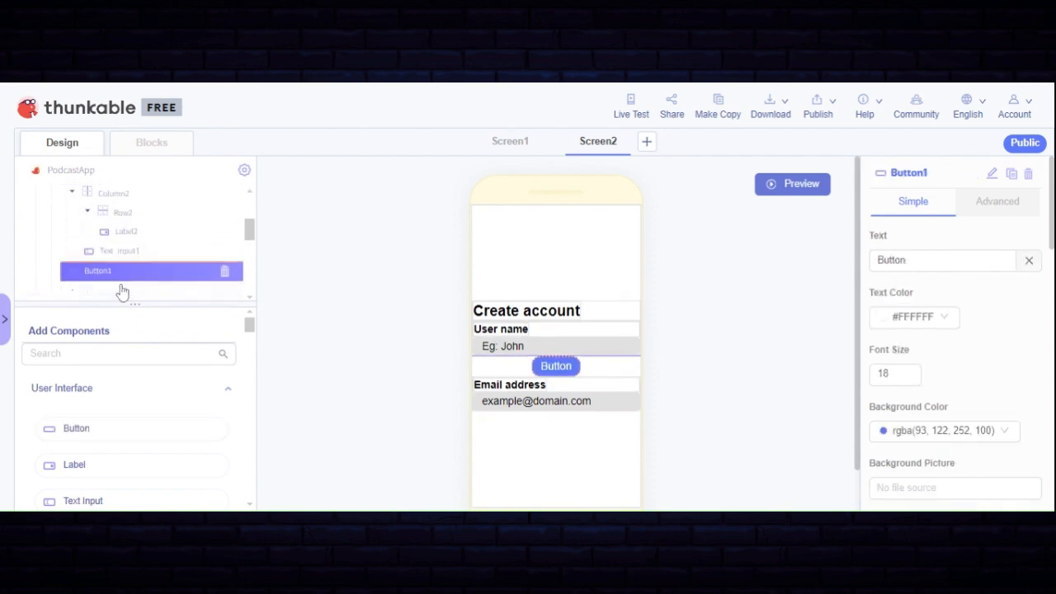
pyautogui.moveTo(121, 288); pyautogui.dragTo(122, 291)
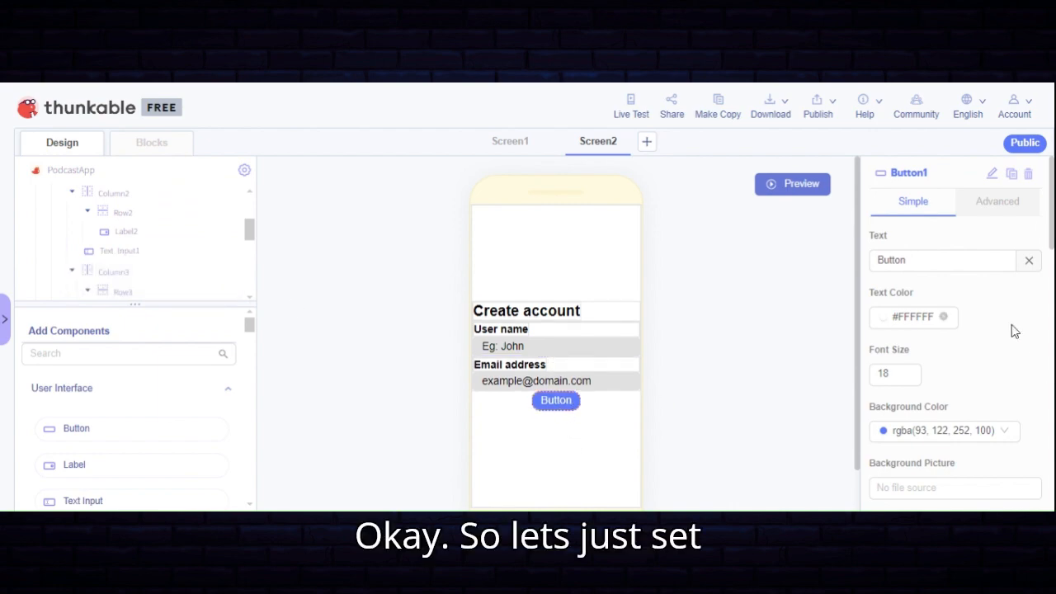
# Change the new button's text to "Proceed"
pyautogui.click(1029, 260)
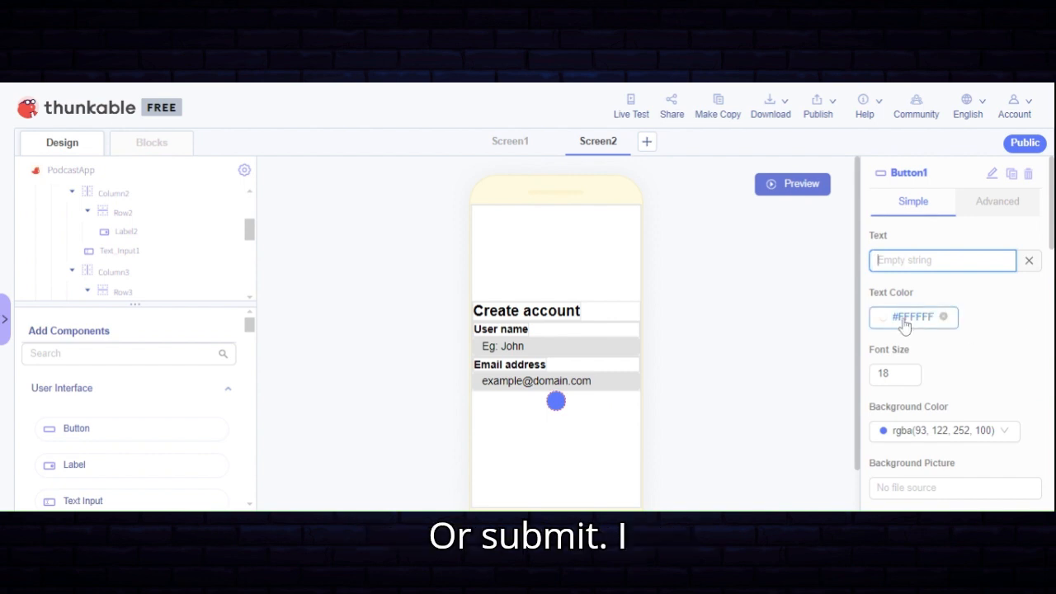
pyautogui.write('S')
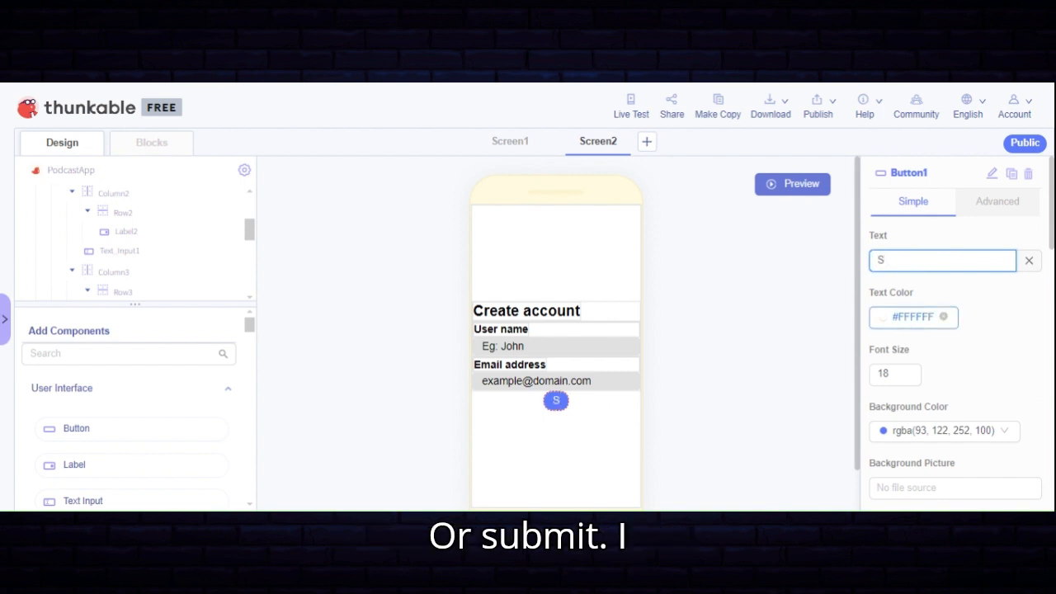
pyautogui.press('BackSpace')
pyautogui.write('Pro')
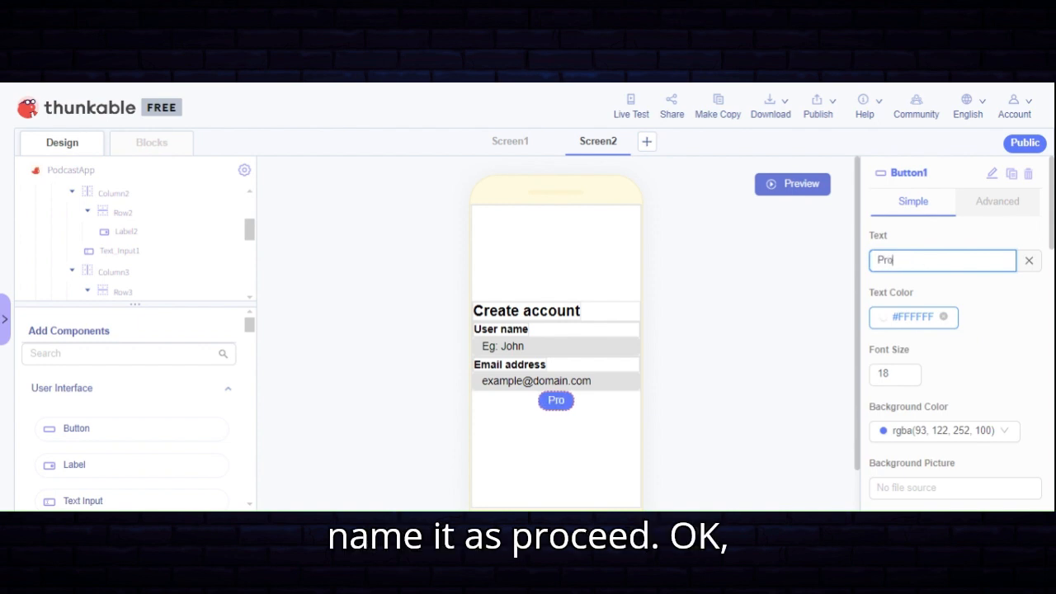
pyautogui.write('ceed')
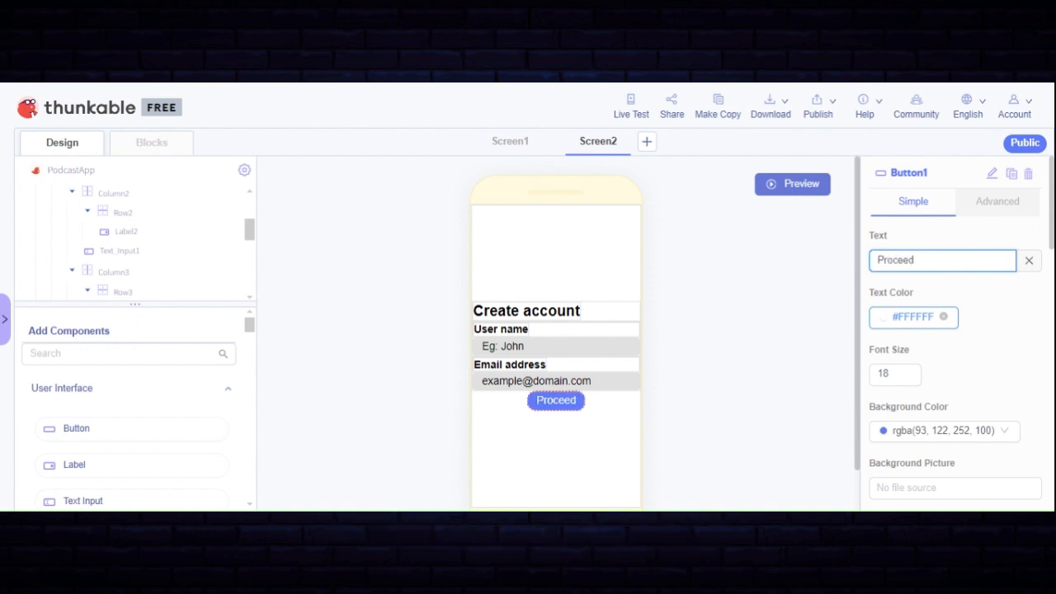
pyautogui.scroll(-1, 938, 370)
pyautogui.scroll(-3, 938, 370)
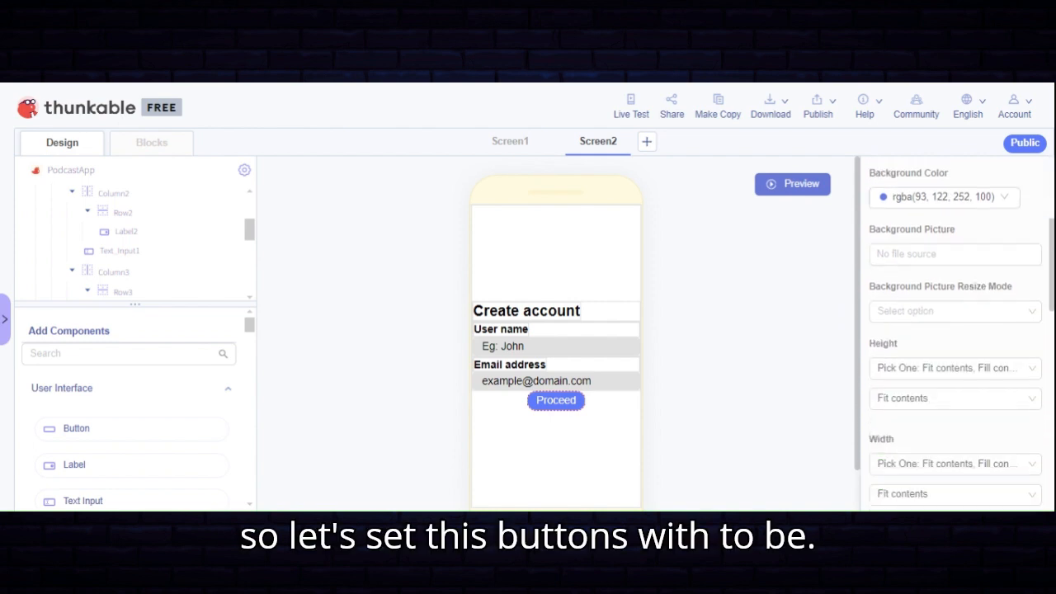
pyautogui.click(905, 324)
pyautogui.click(905, 293)
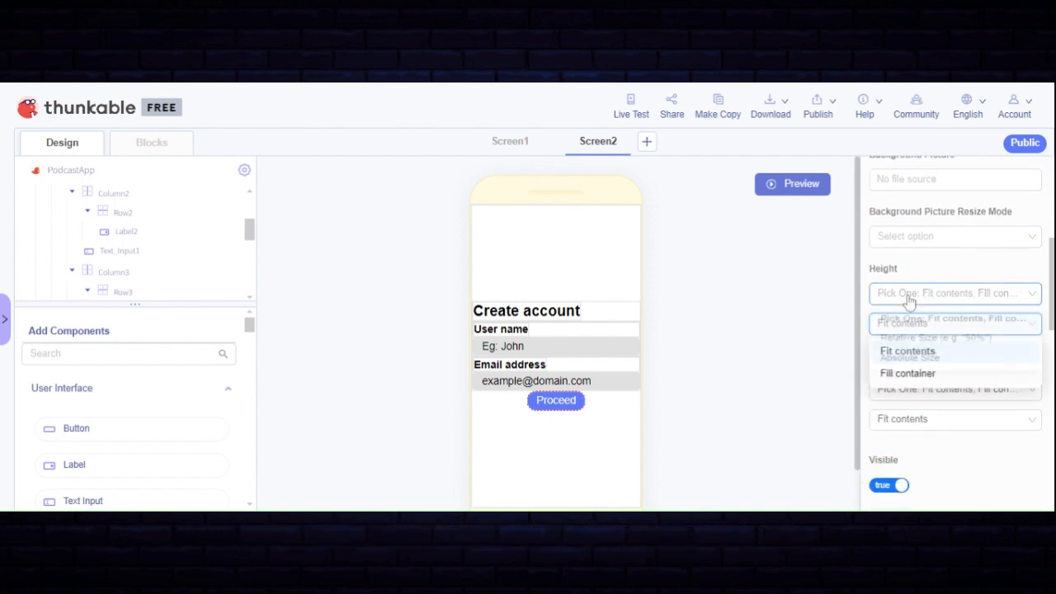
pyautogui.click(896, 363)
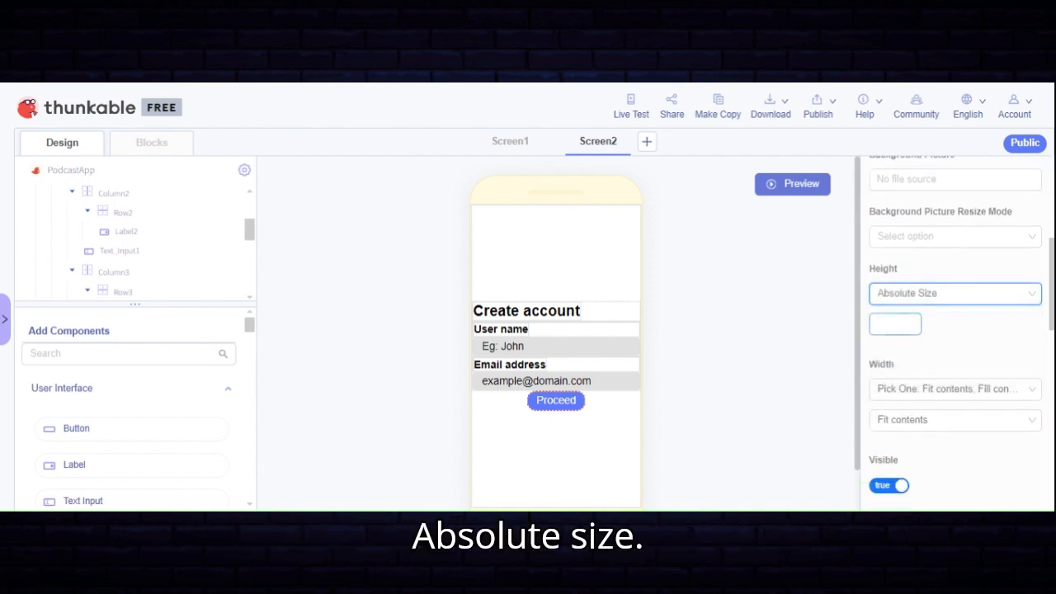
pyautogui.click(908, 297)
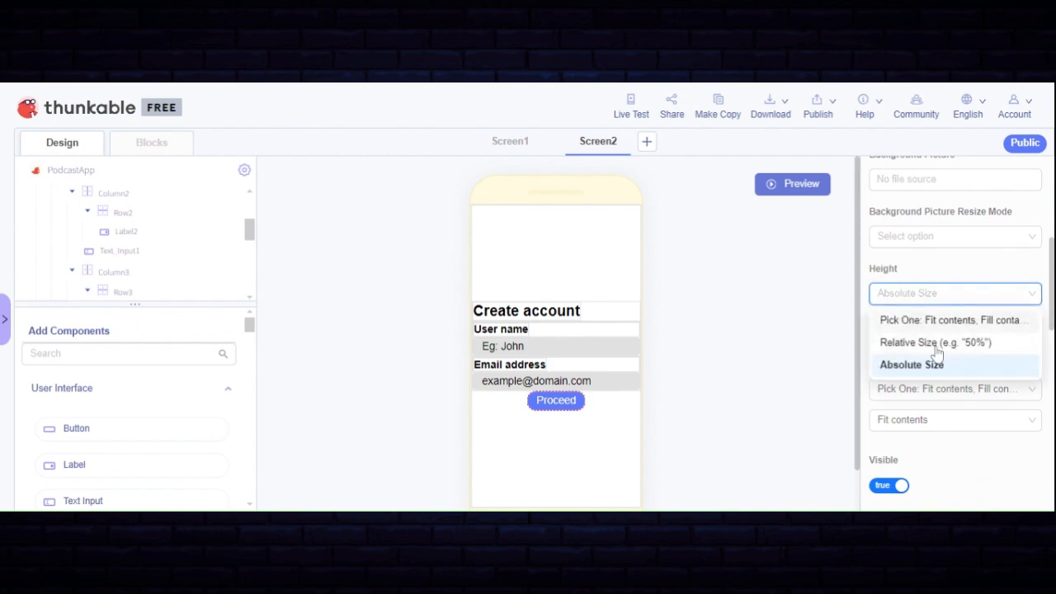
pyautogui.click(815, 366)
pyautogui.click(896, 324)
pyautogui.write('200')
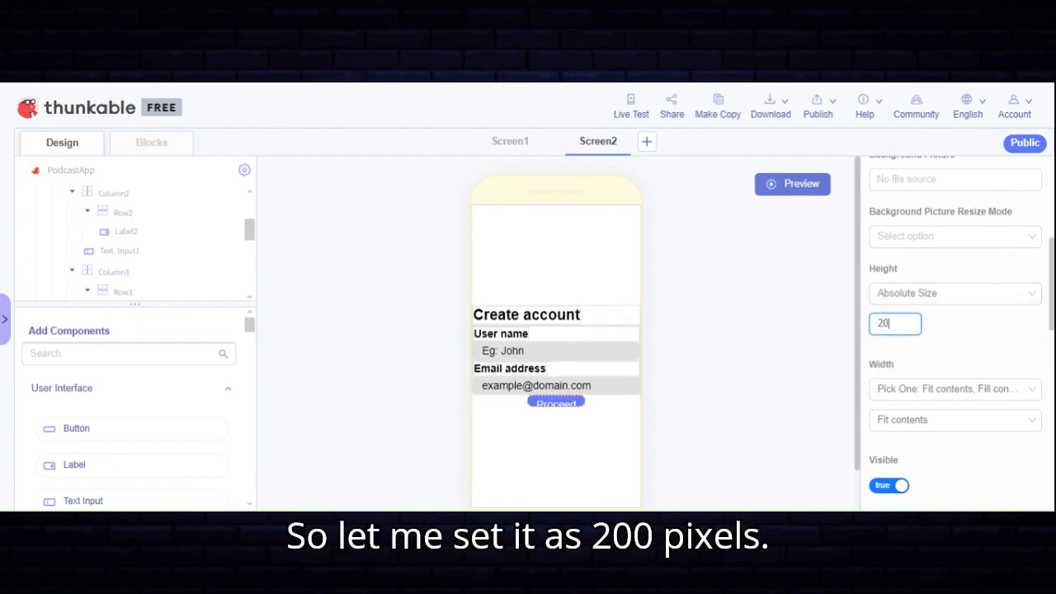
pyautogui.press('BackSpace')
pyautogui.press('BackSpace')
pyautogui.press('BackSpace')
pyautogui.click(911, 297)
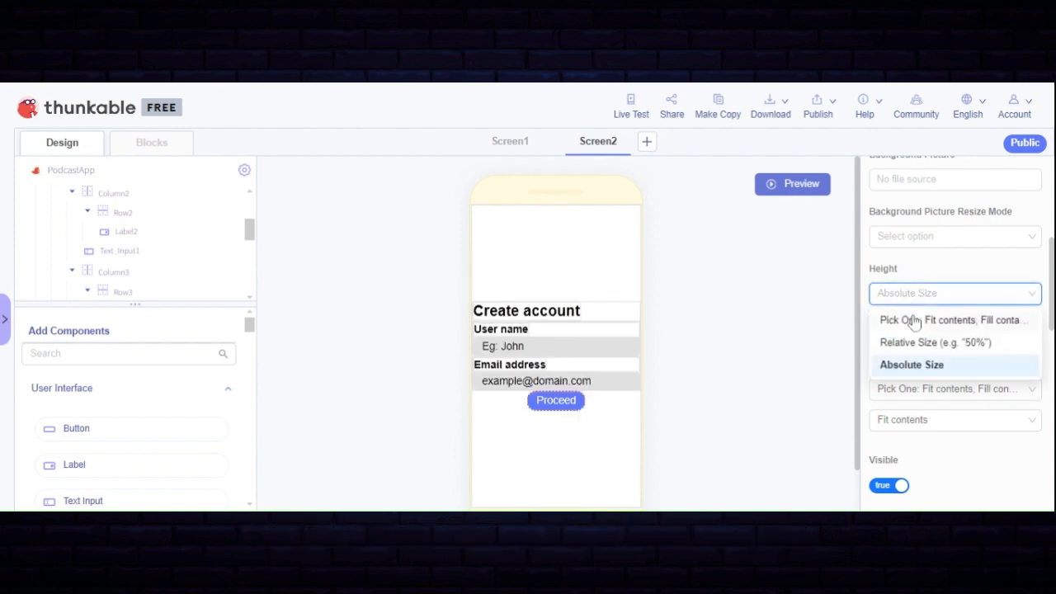
pyautogui.click(914, 322)
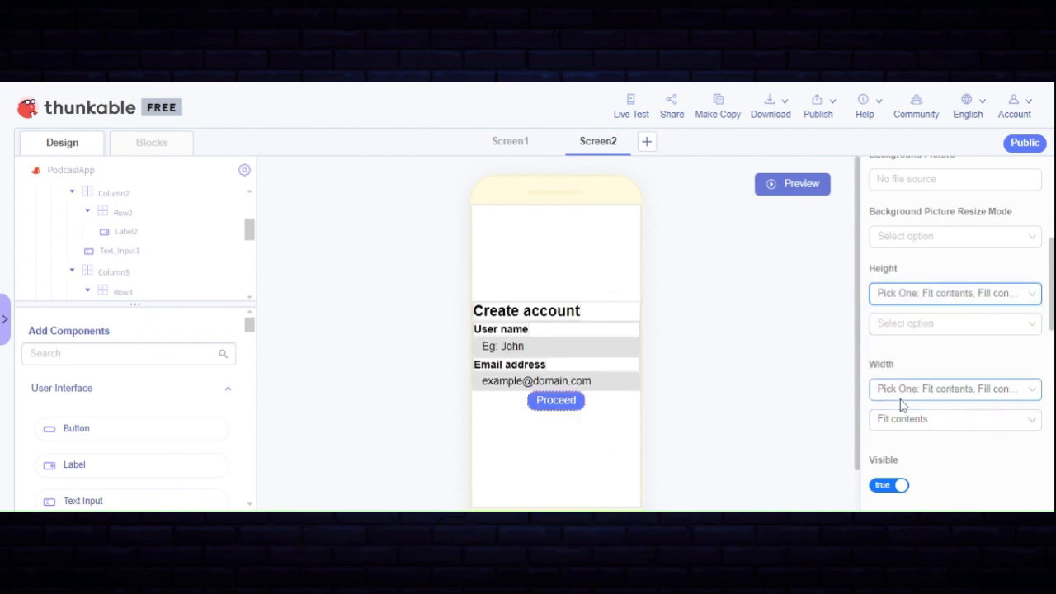
# Set the "Proceed" button's width to an absolute size of 200
pyautogui.click(906, 391)
pyautogui.click(911, 460)
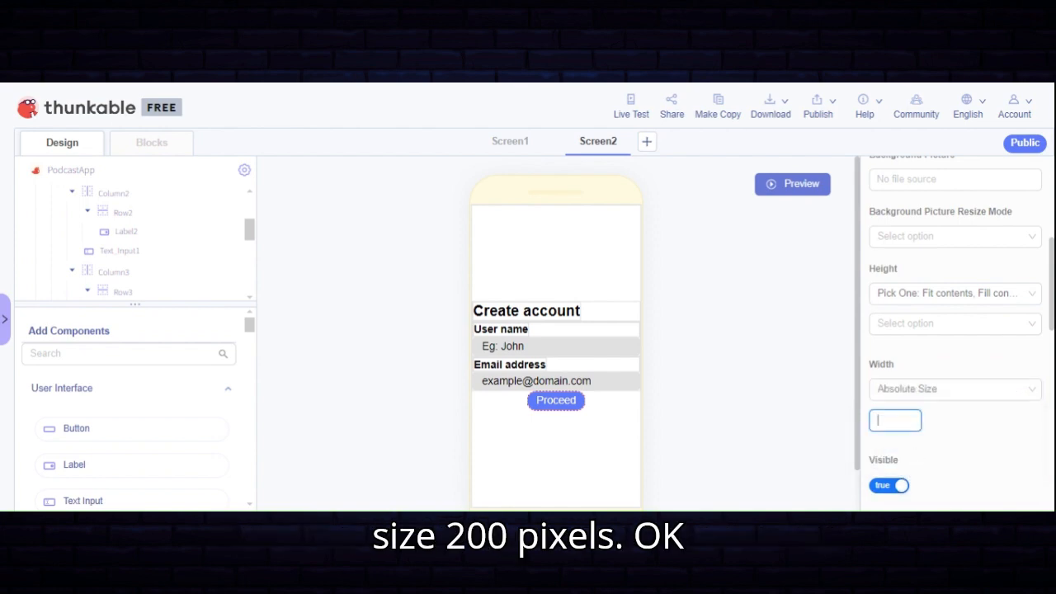
pyautogui.write('200')
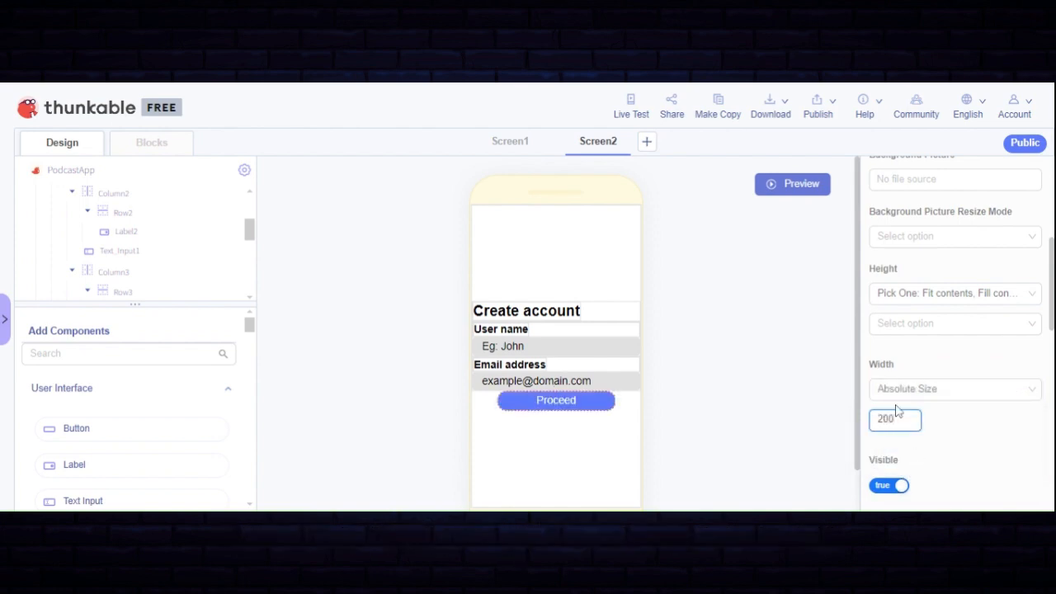
pyautogui.click(510, 454)
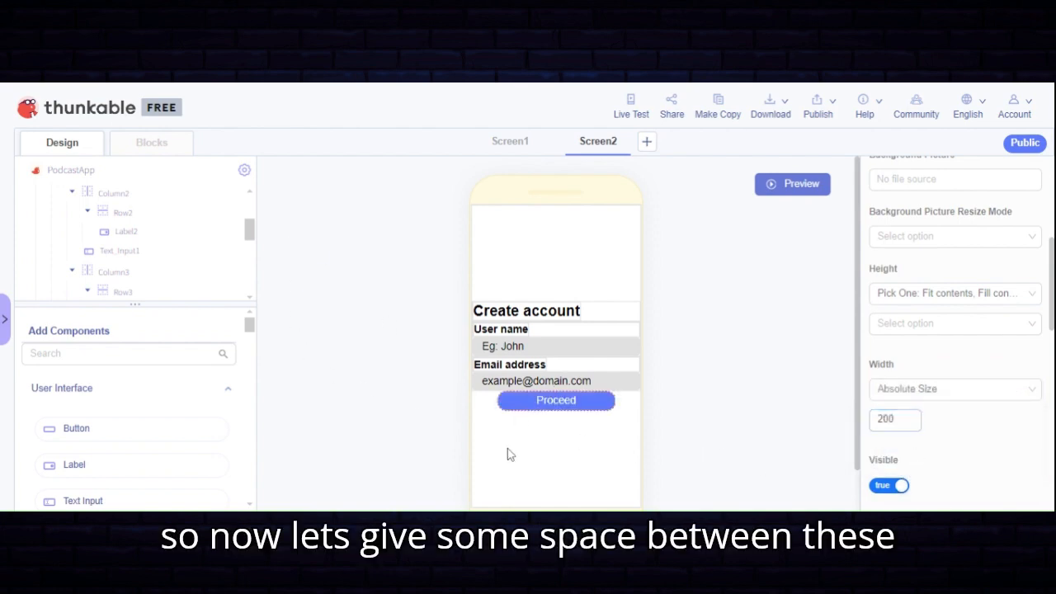
# Try the space-around vertical alignment on Screen2's main column
pyautogui.click(552, 426)
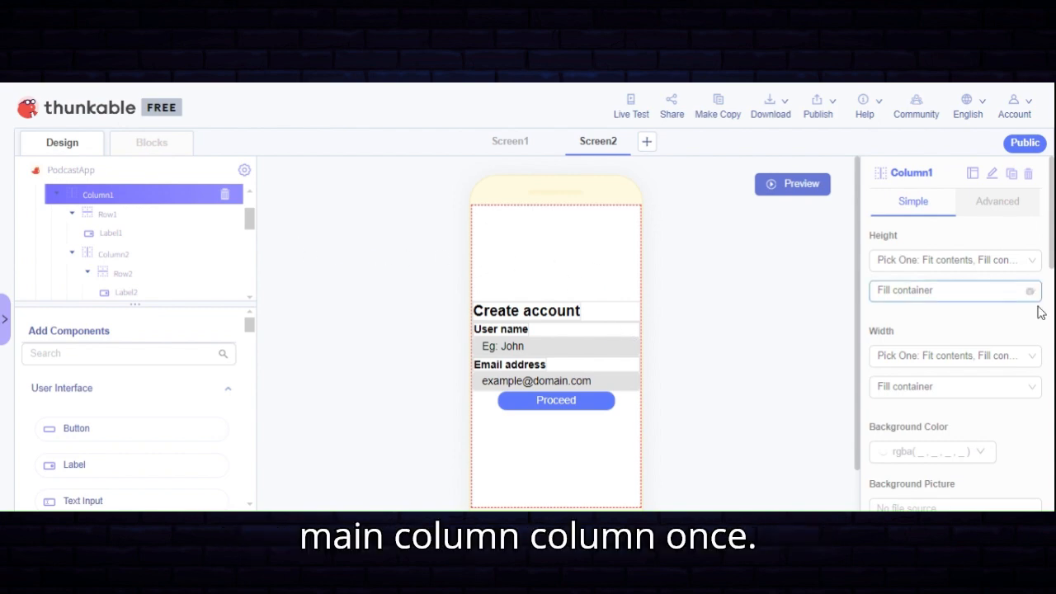
pyautogui.scroll(-5, 957, 348)
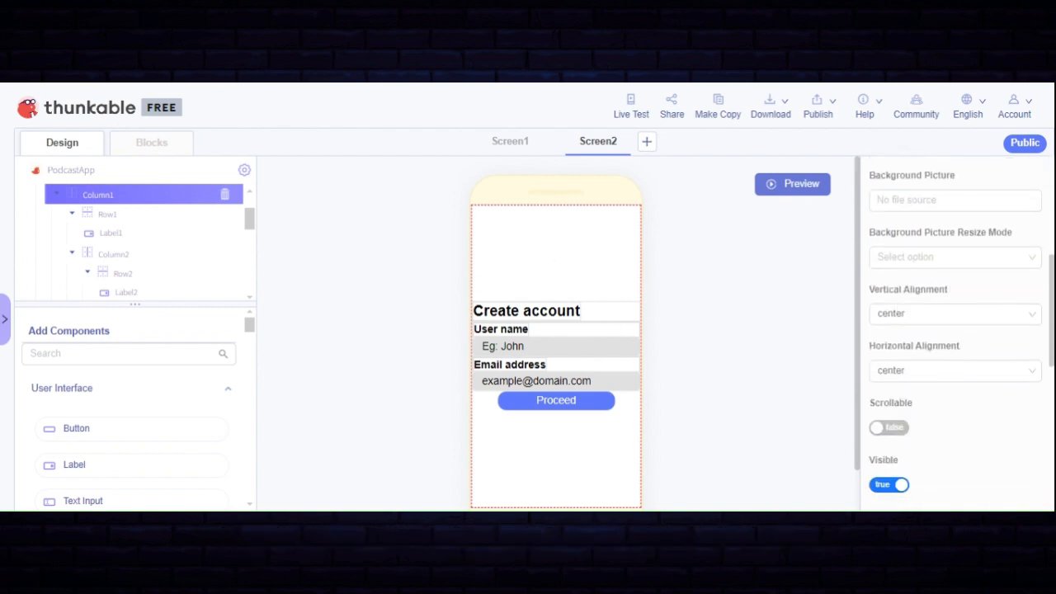
pyautogui.scroll(6, 925, 348)
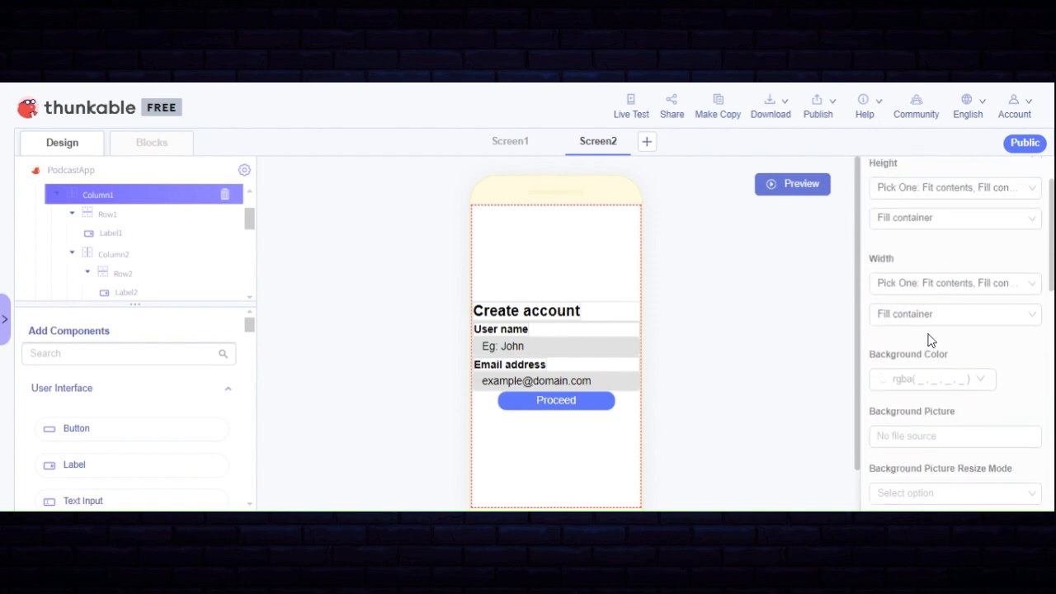
pyautogui.scroll(-8, 930, 337)
pyautogui.scroll(3, 931, 338)
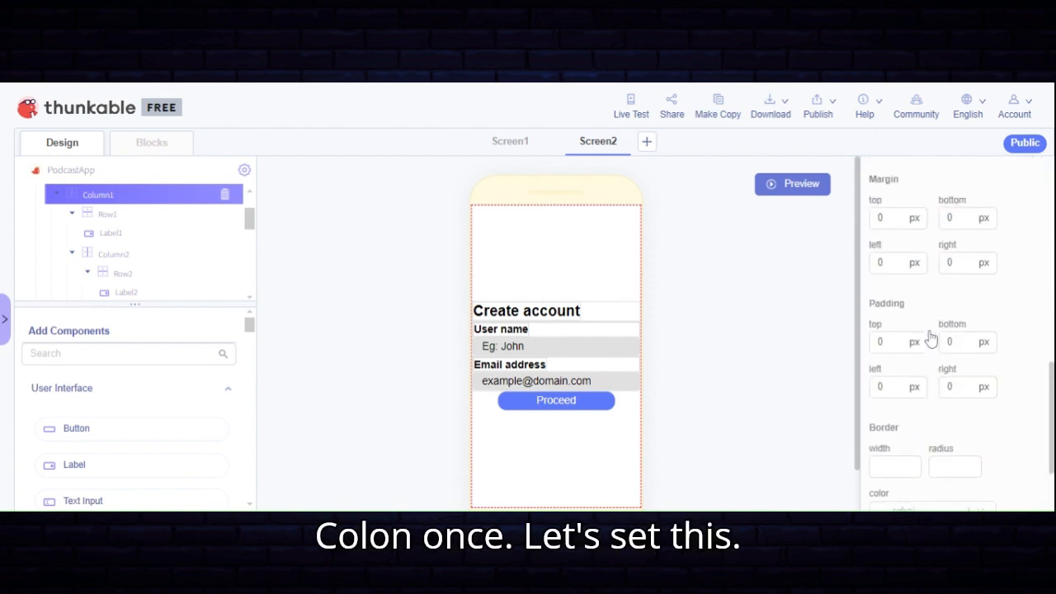
pyautogui.scroll(5, 930, 337)
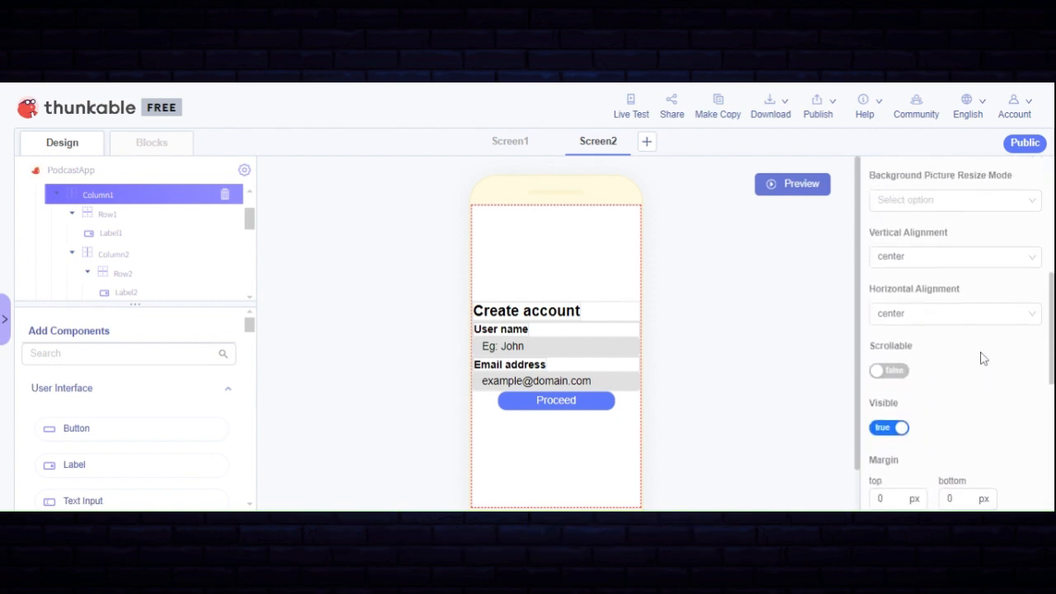
pyautogui.scroll(4, 952, 335)
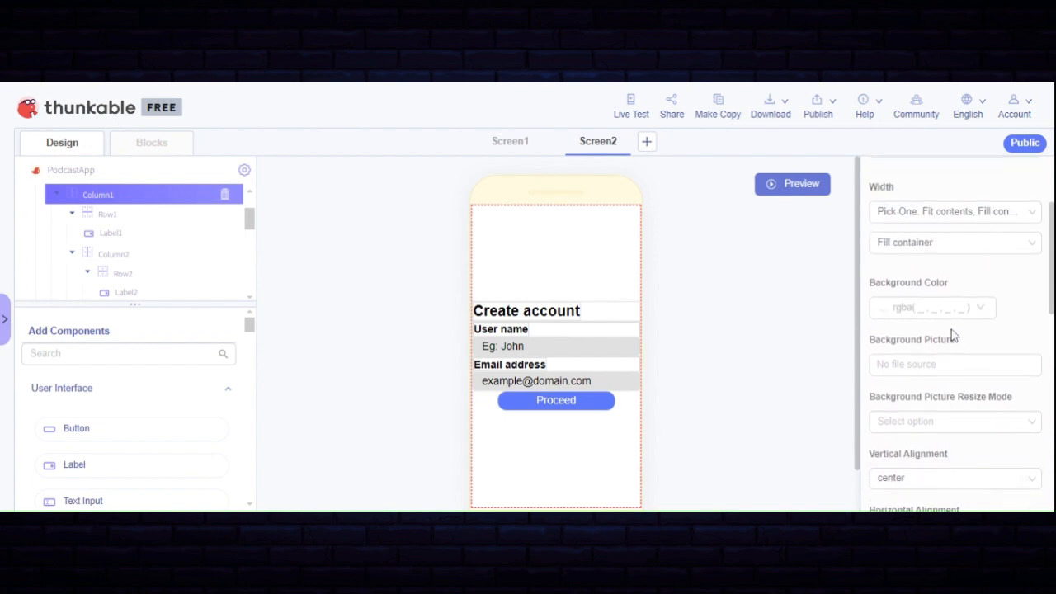
pyautogui.scroll(3, 973, 367)
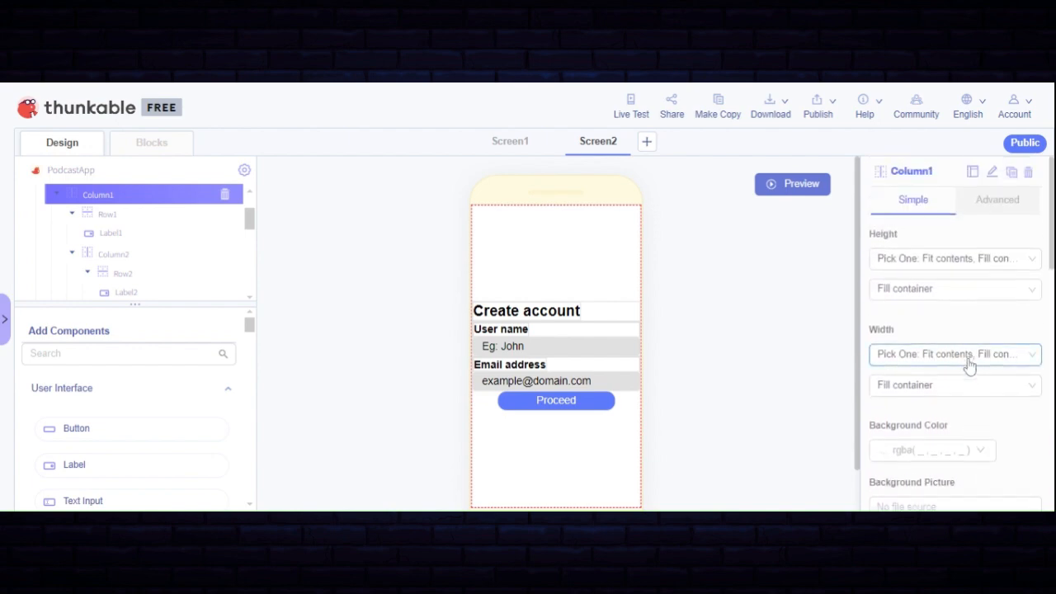
pyautogui.scroll(-5, 965, 366)
pyautogui.scroll(-1, 957, 364)
pyautogui.click(949, 314)
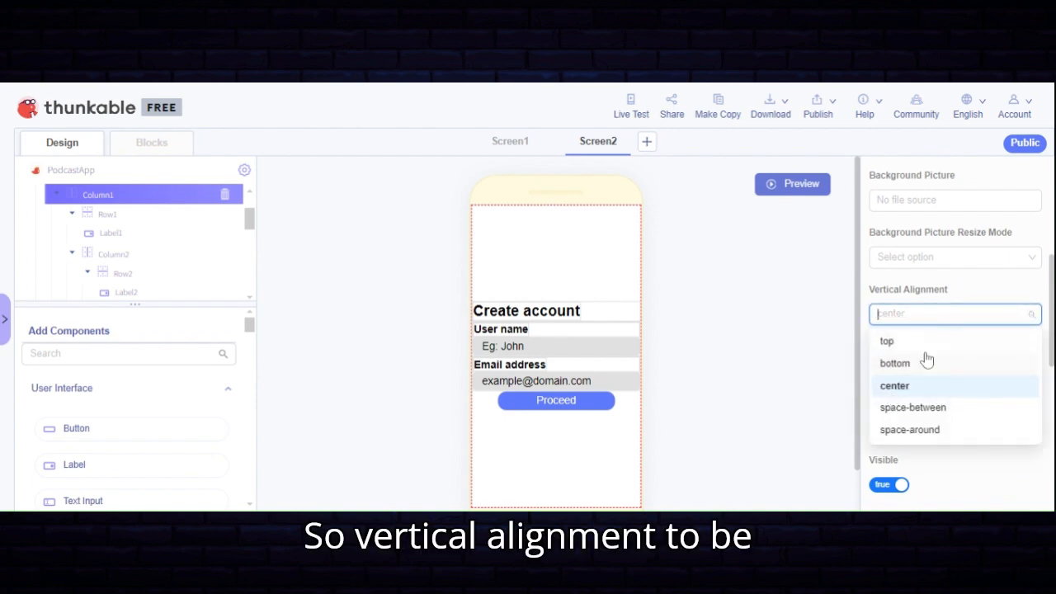
pyautogui.click(920, 432)
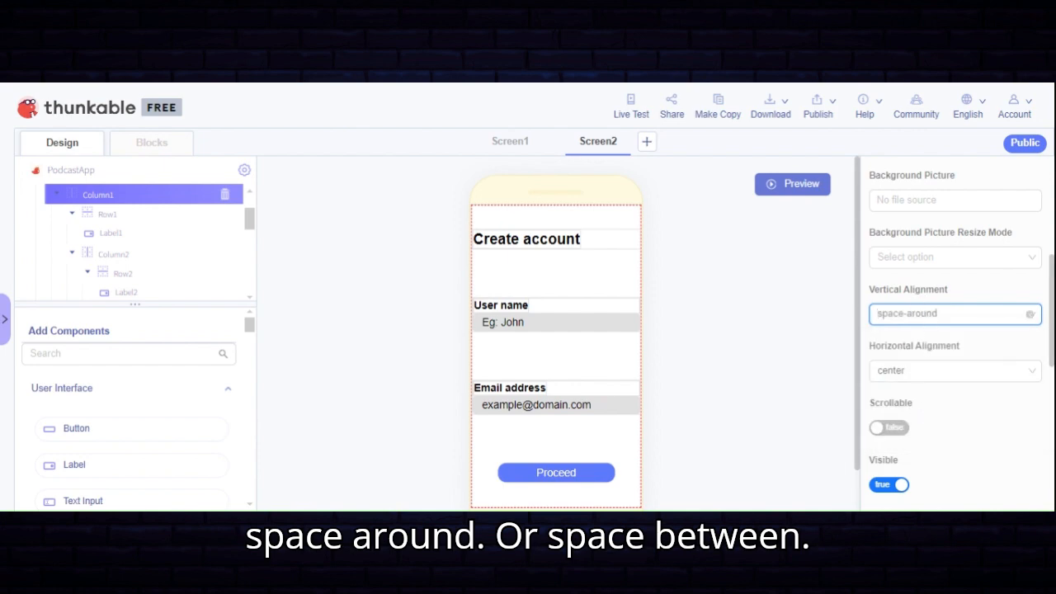
# Try the space-between and top vertical alignments on the main column, then restore it to center
pyautogui.click(926, 315)
pyautogui.click(921, 409)
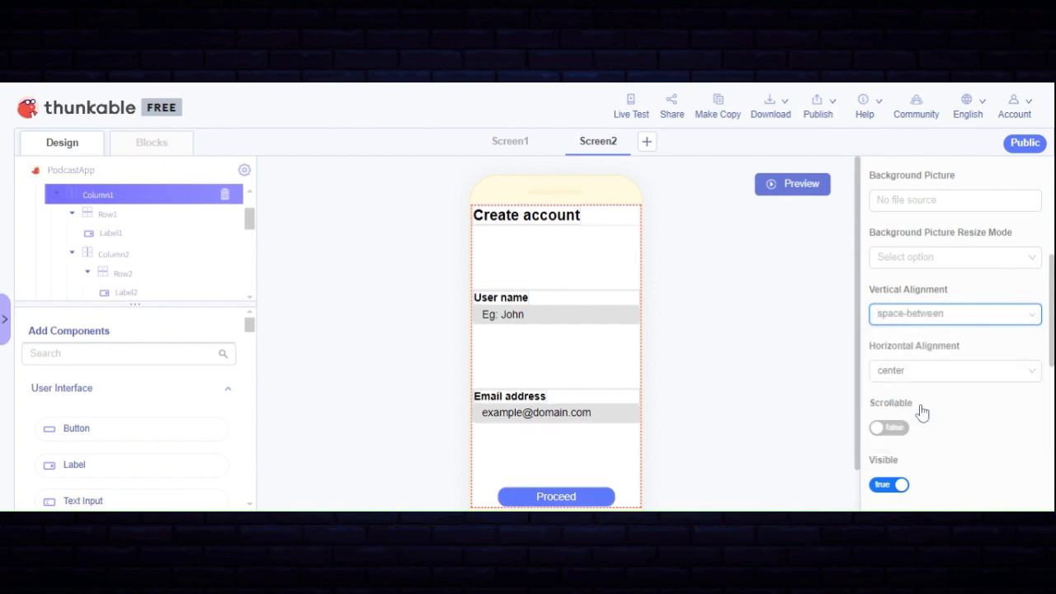
pyautogui.click(919, 313)
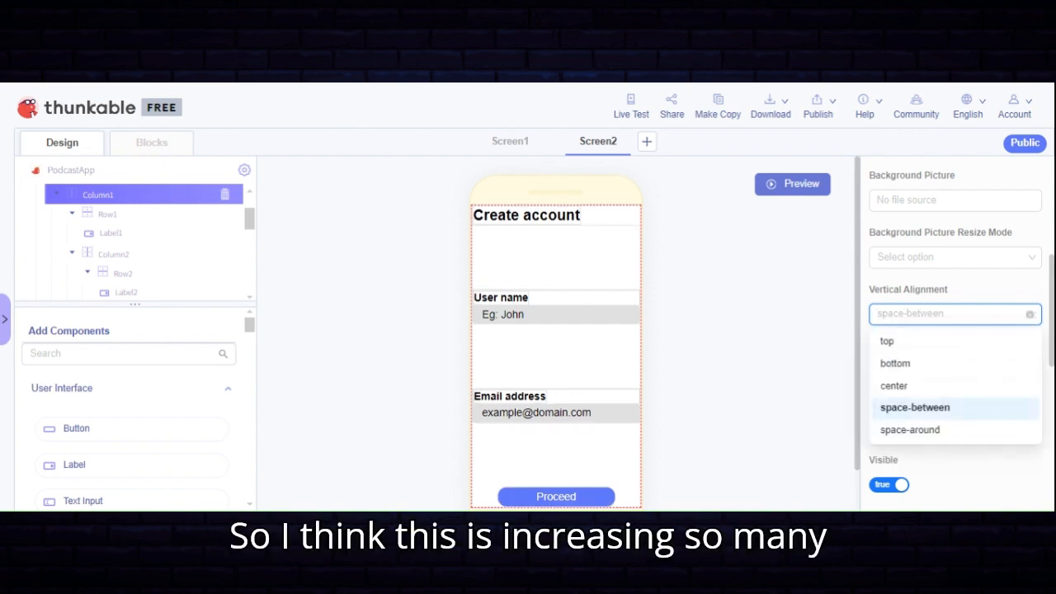
pyautogui.click(915, 343)
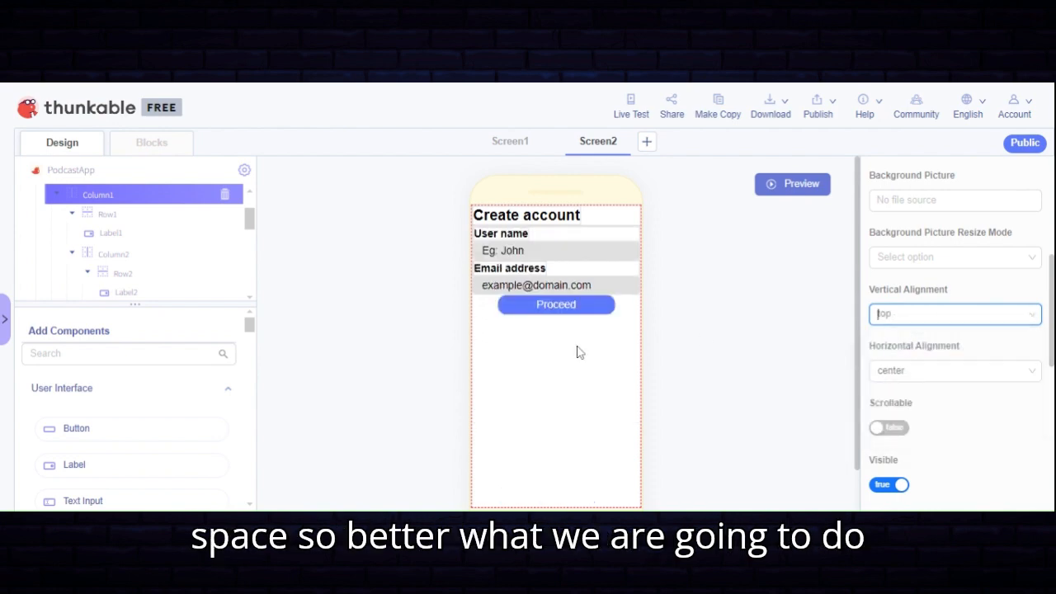
pyautogui.click(1000, 312)
pyautogui.click(910, 386)
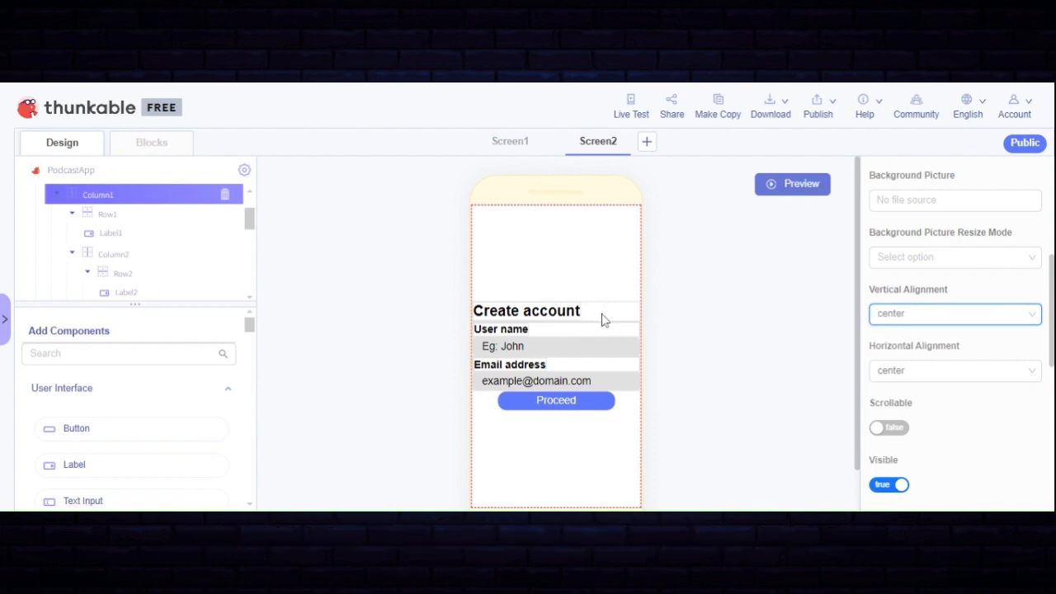
# Set the top margin of the column holding the "User name" label and its input to 20 px
pyautogui.click(584, 324)
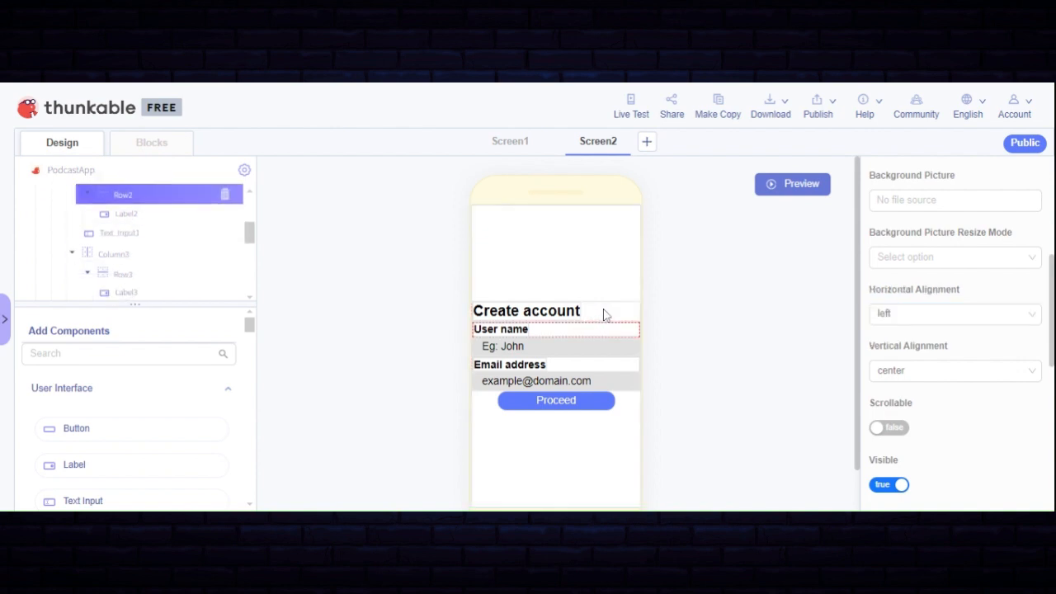
pyautogui.click(604, 314)
pyautogui.scroll(-2, 135, 248)
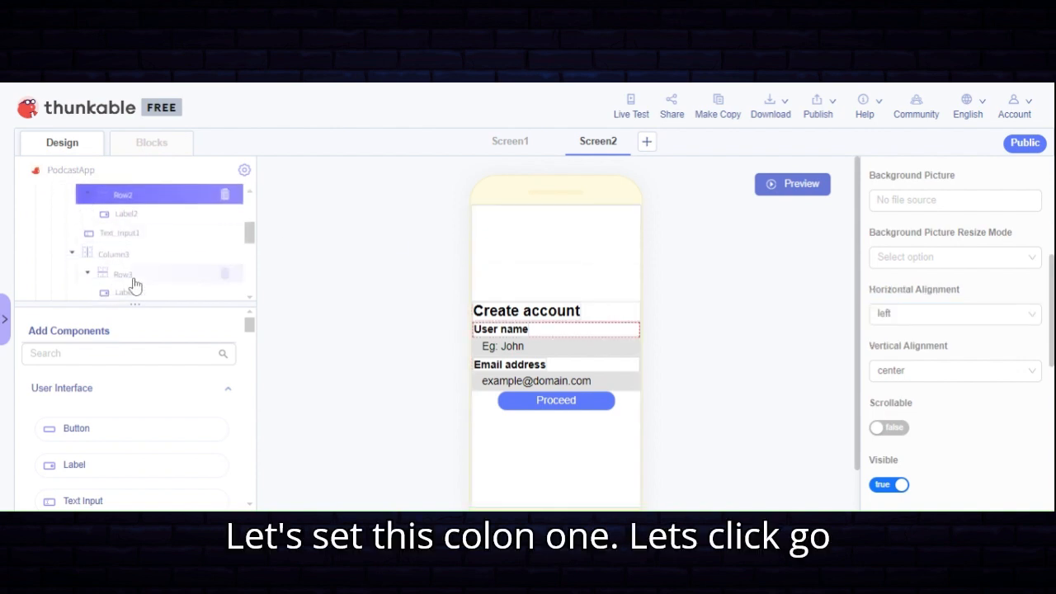
pyautogui.scroll(5, 137, 262)
pyautogui.scroll(-1, 138, 258)
pyautogui.scroll(1, 129, 249)
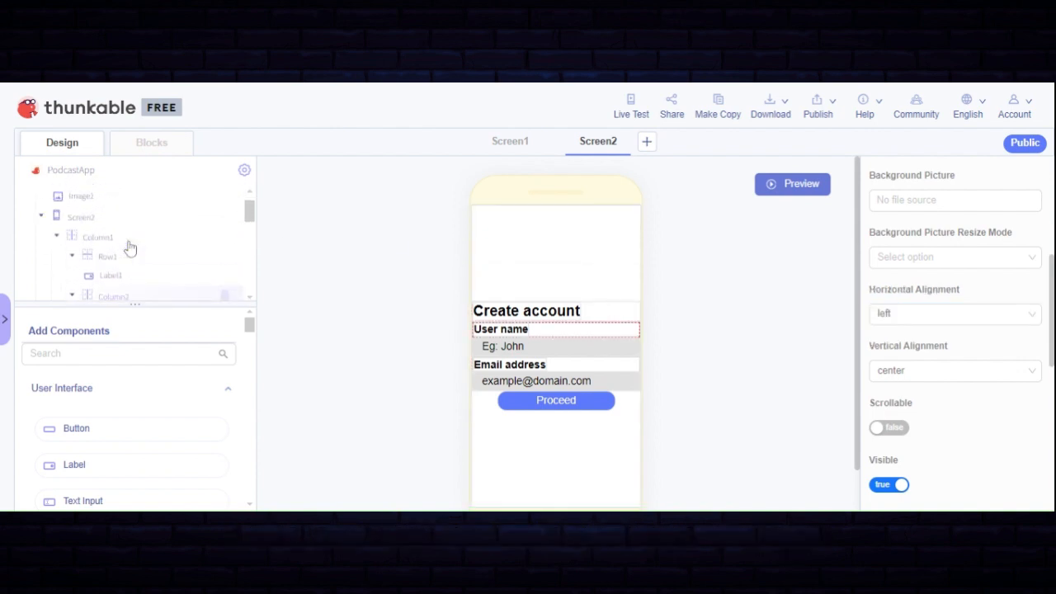
pyautogui.click(111, 256)
pyautogui.scroll(-1, 116, 263)
pyautogui.scroll(-1, 116, 264)
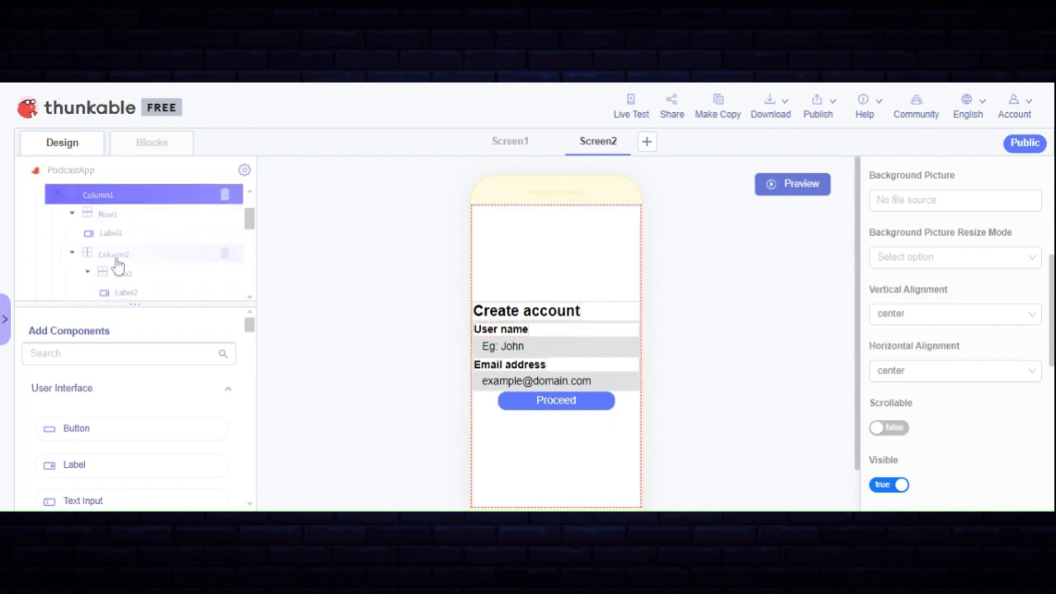
pyautogui.scroll(-3, 165, 255)
pyautogui.scroll(1, 138, 237)
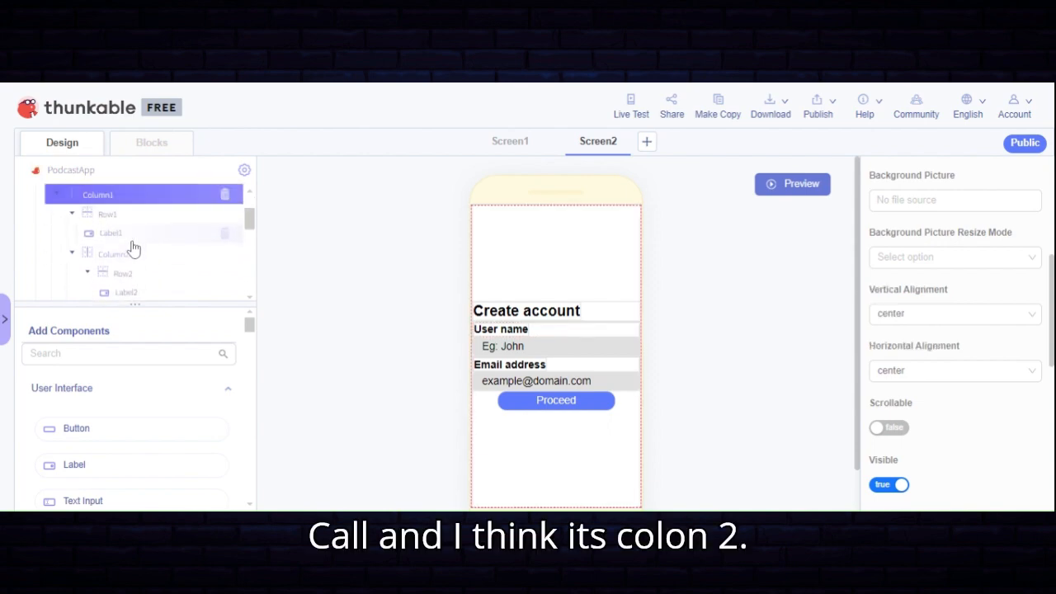
pyautogui.click(133, 261)
pyautogui.scroll(-1, 134, 263)
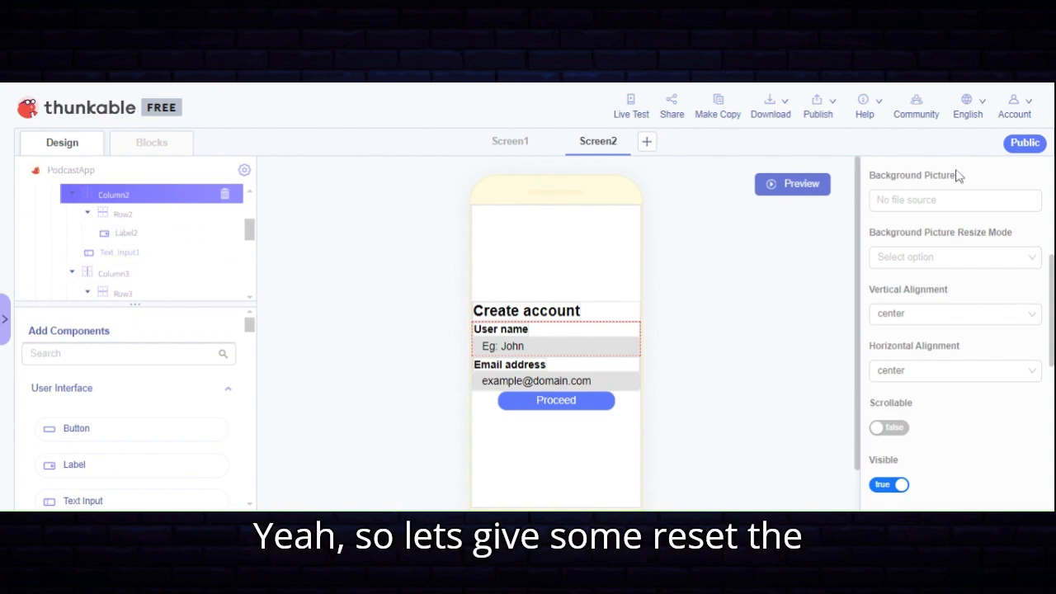
pyautogui.scroll(-3, 971, 361)
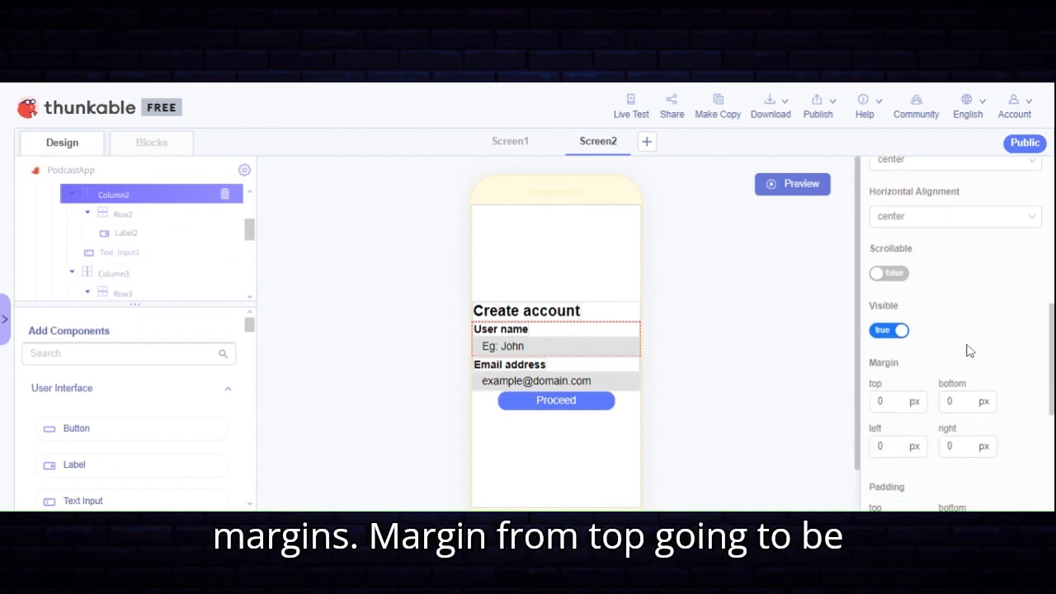
pyautogui.click(883, 324)
pyautogui.press('BackSpace')
pyautogui.write('20')
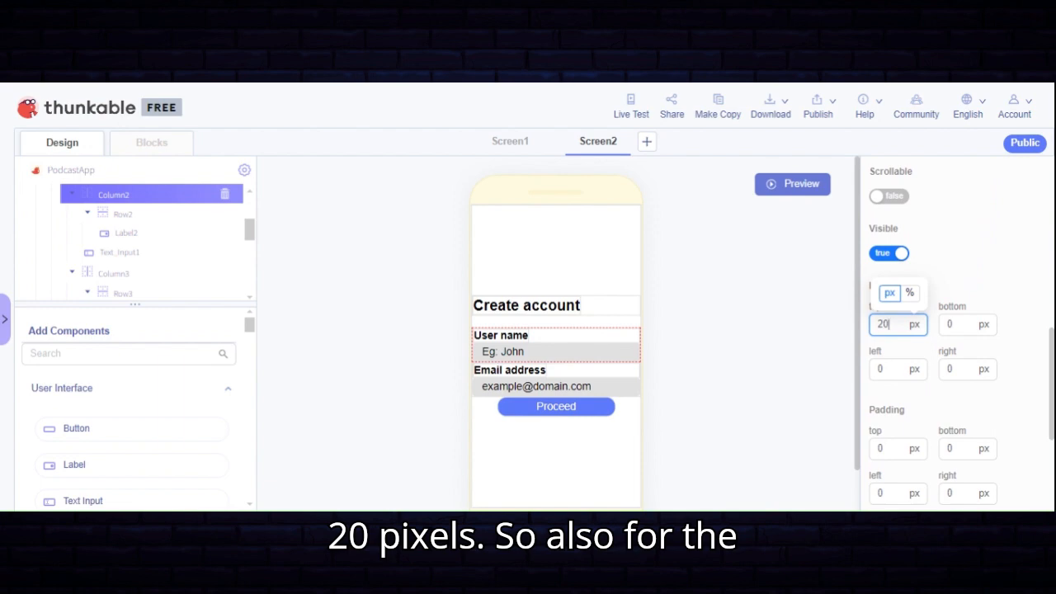
# Set the top margin of the column holding the "Email address" label and its input to 15 px
pyautogui.click(130, 276)
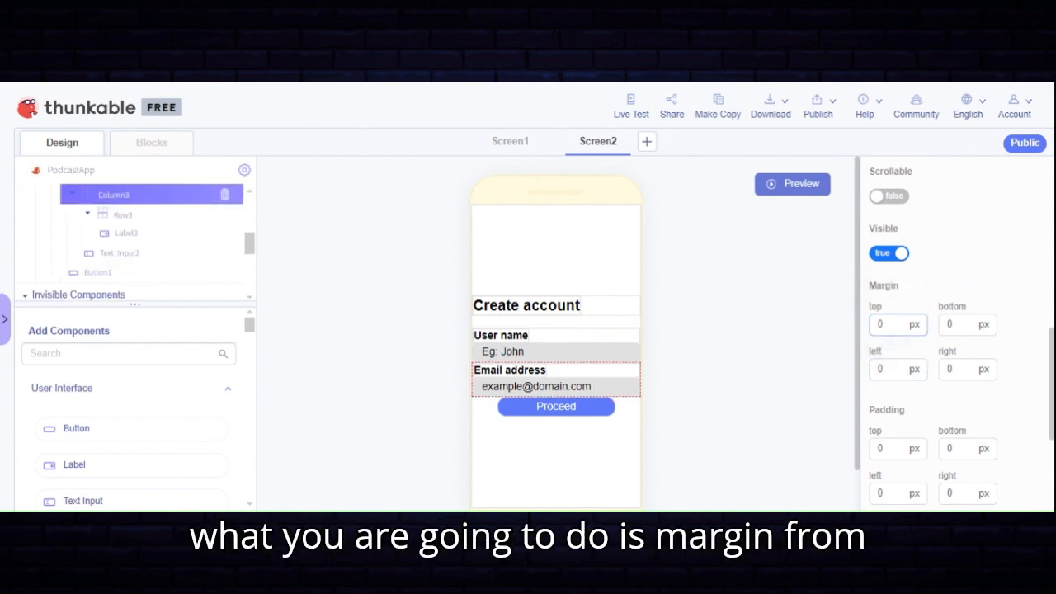
pyautogui.click(884, 325)
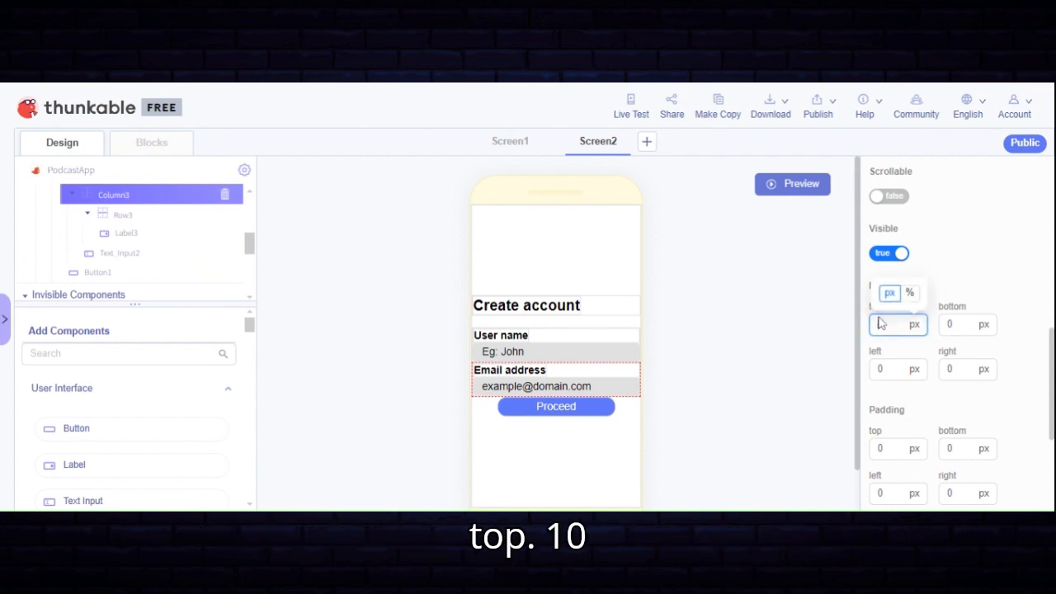
pyautogui.write('10')
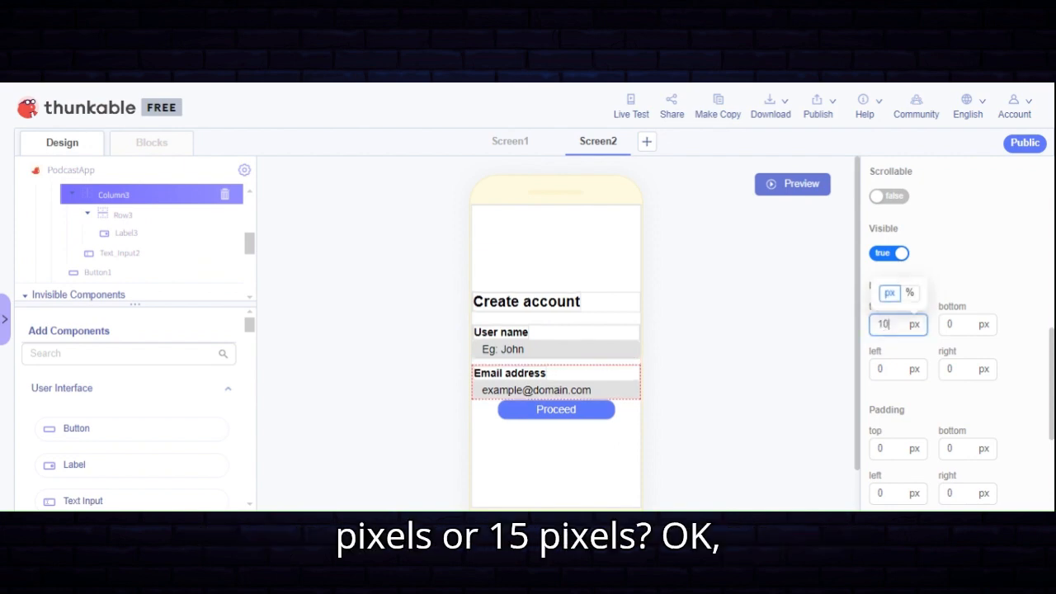
pyautogui.press('BackSpace')
pyautogui.write('5')
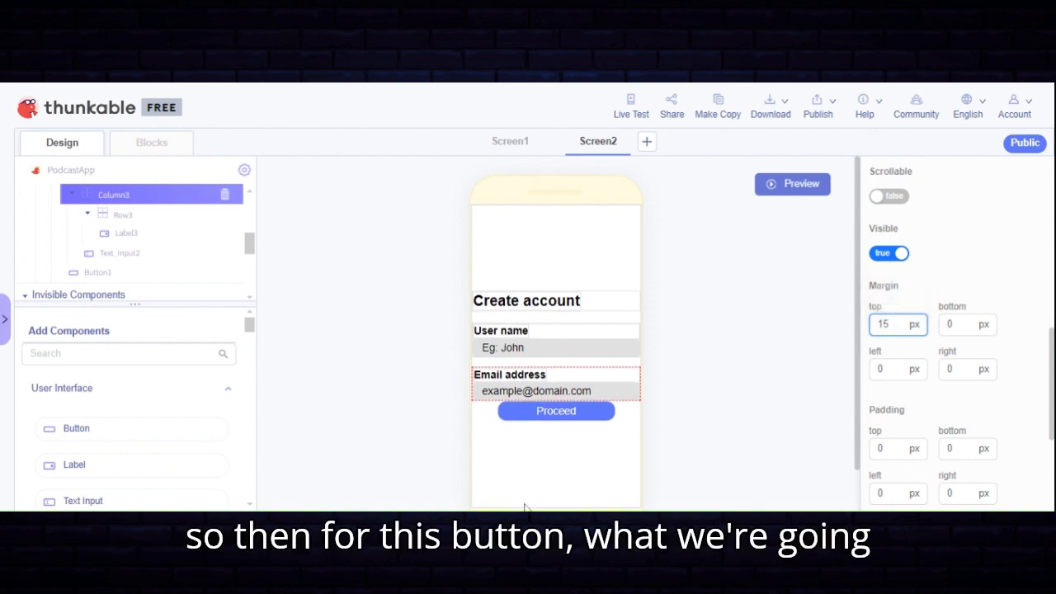
# Set the "Proceed" button's top margin to 25 px
pyautogui.click(573, 415)
pyautogui.click(899, 322)
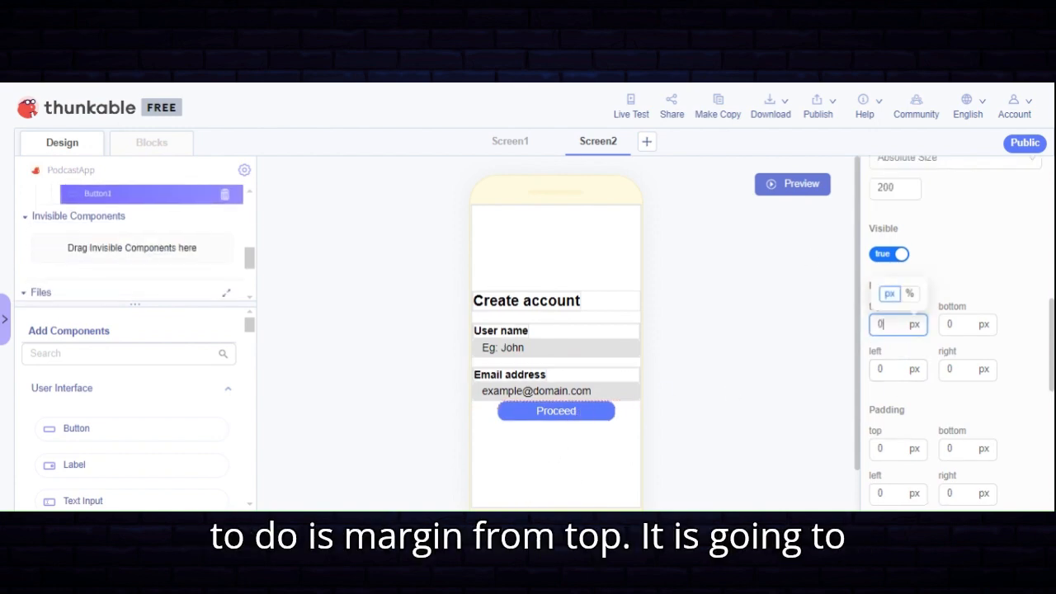
pyautogui.write('25')
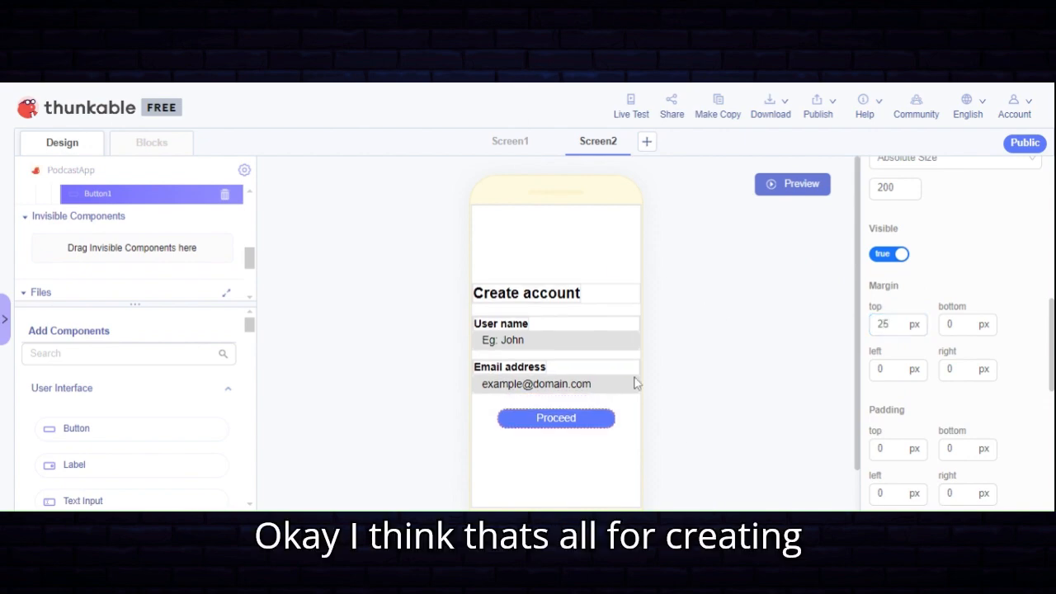
pyautogui.scroll(-1, 566, 437)
pyautogui.scroll(1, 579, 309)
pyautogui.scroll(-1, 573, 301)
pyautogui.scroll(1, 574, 299)
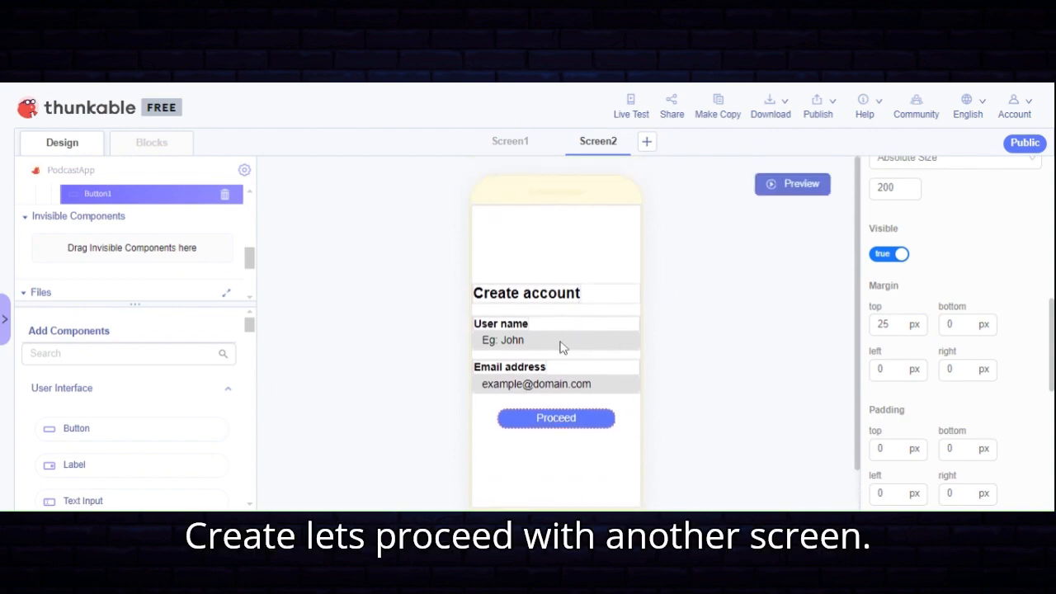
# Check the "Create account" form's spacing in the app preview and close the preview
pyautogui.click(631, 105)
pyautogui.scroll(-3, 465, 271)
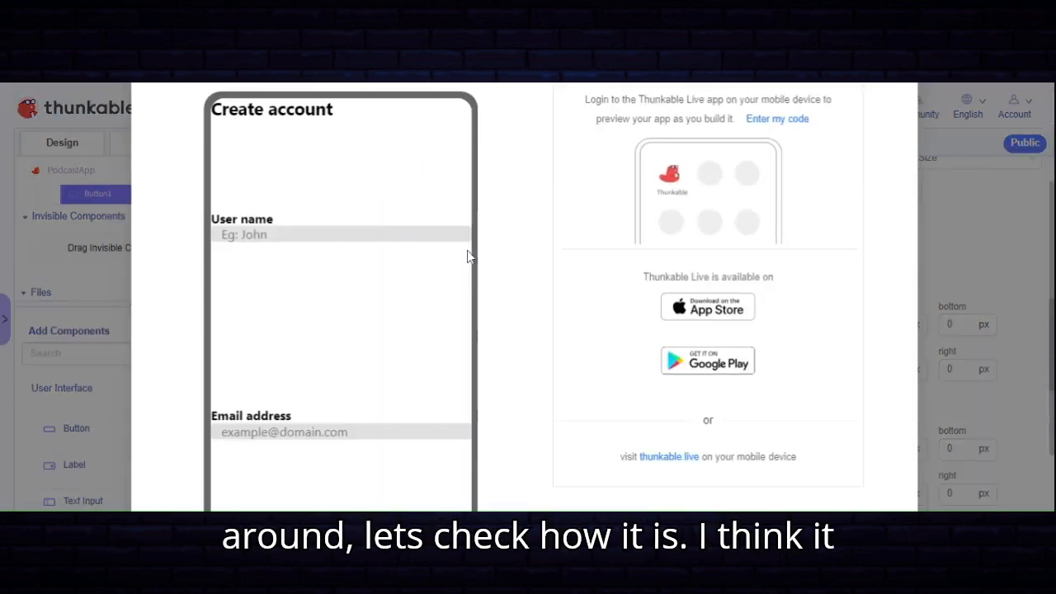
pyautogui.scroll(-2, 467, 256)
pyautogui.scroll(5, 467, 254)
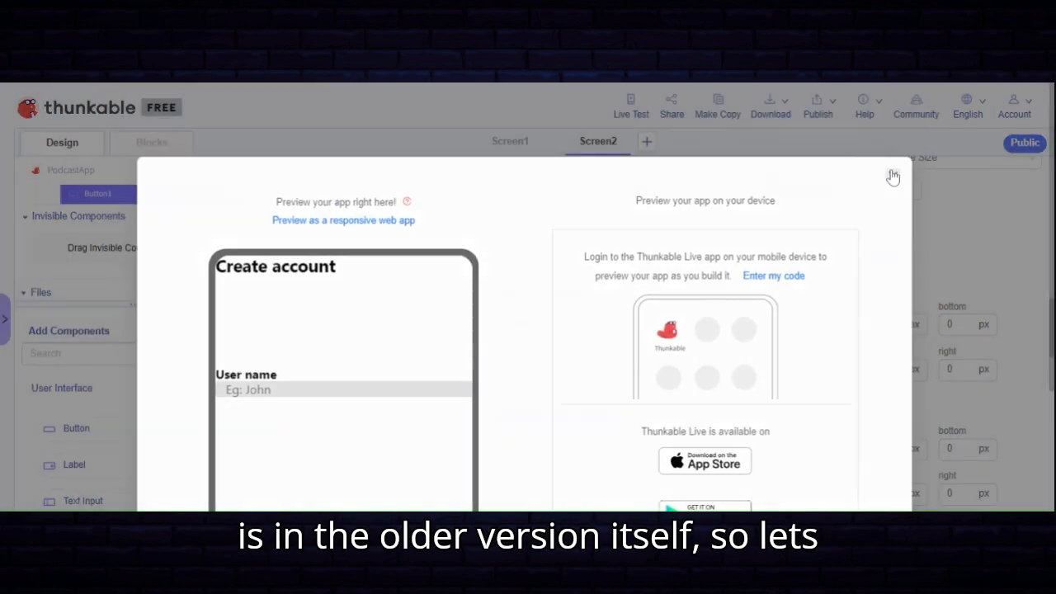
pyautogui.click(899, 174)
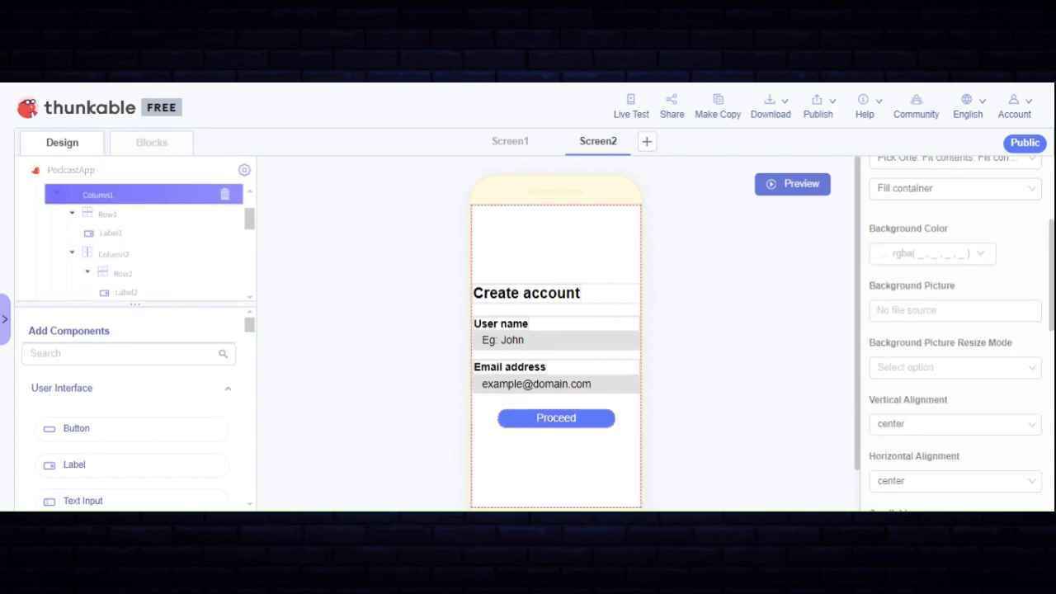
# Reload the project and set the main column's width to a relative size of 90%
pyautogui.press('F5')
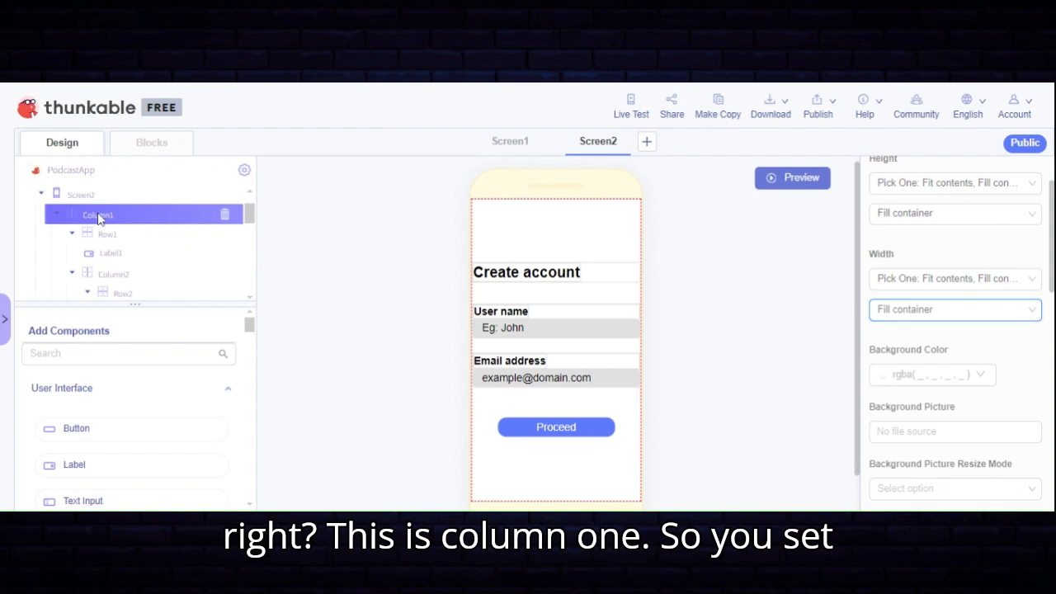
pyautogui.click(899, 279)
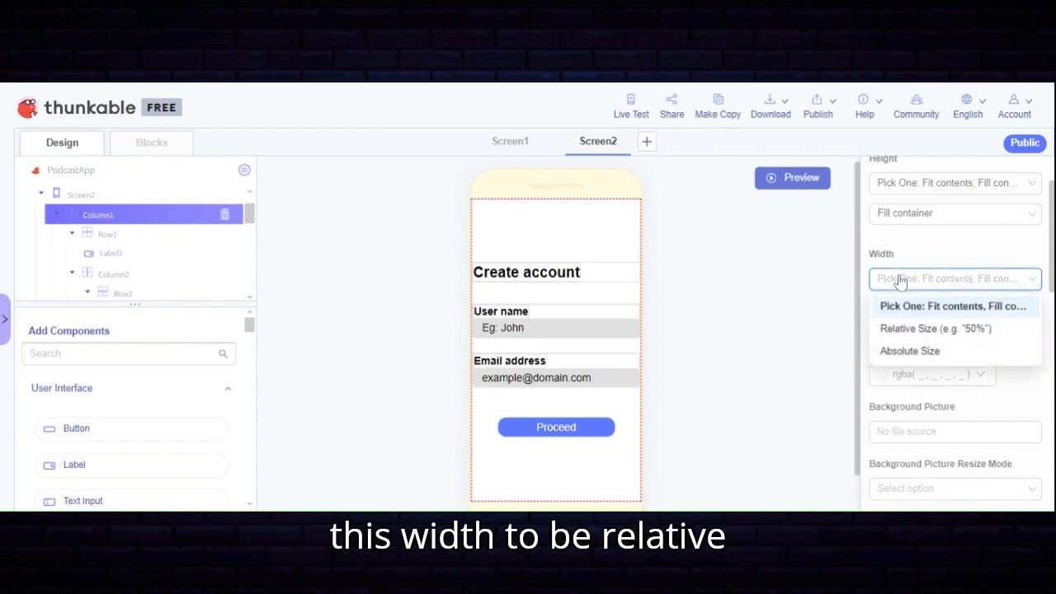
pyautogui.click(906, 333)
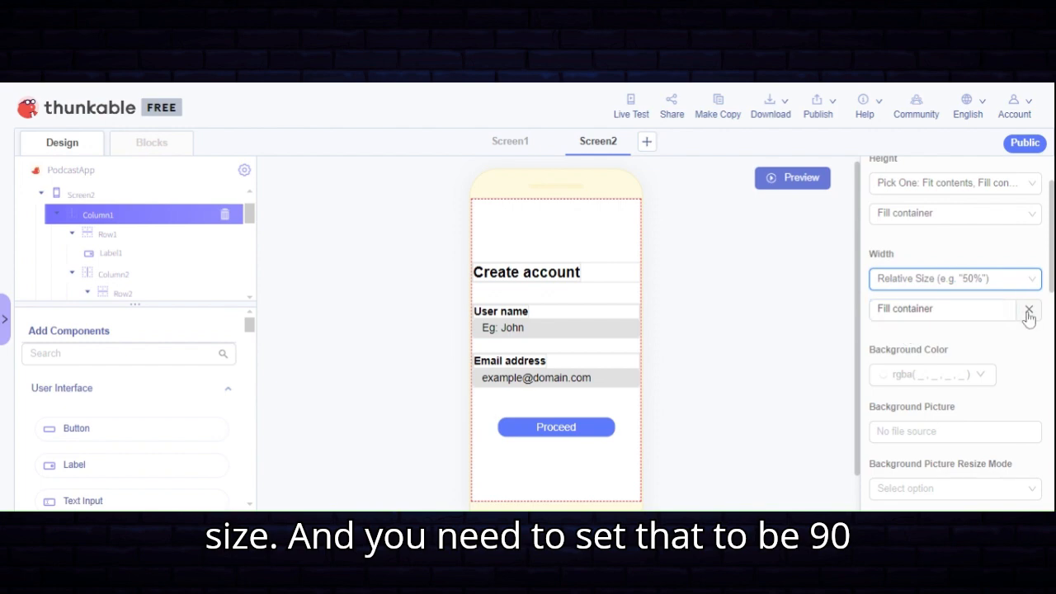
pyautogui.click(915, 309)
pyautogui.write('90')
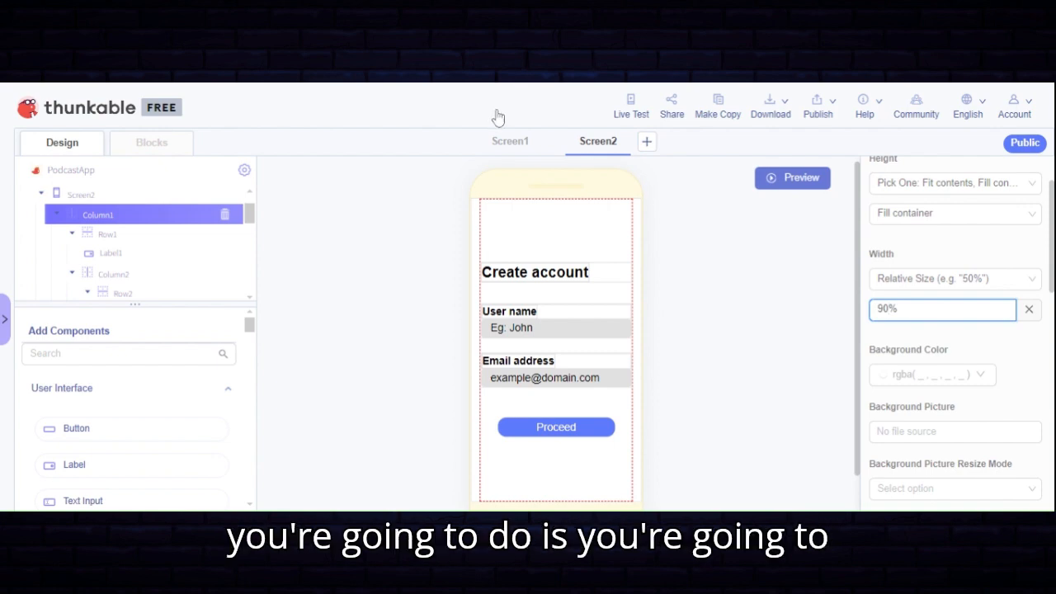
# Add a third screen to the project and name it Home
pyautogui.click(647, 147)
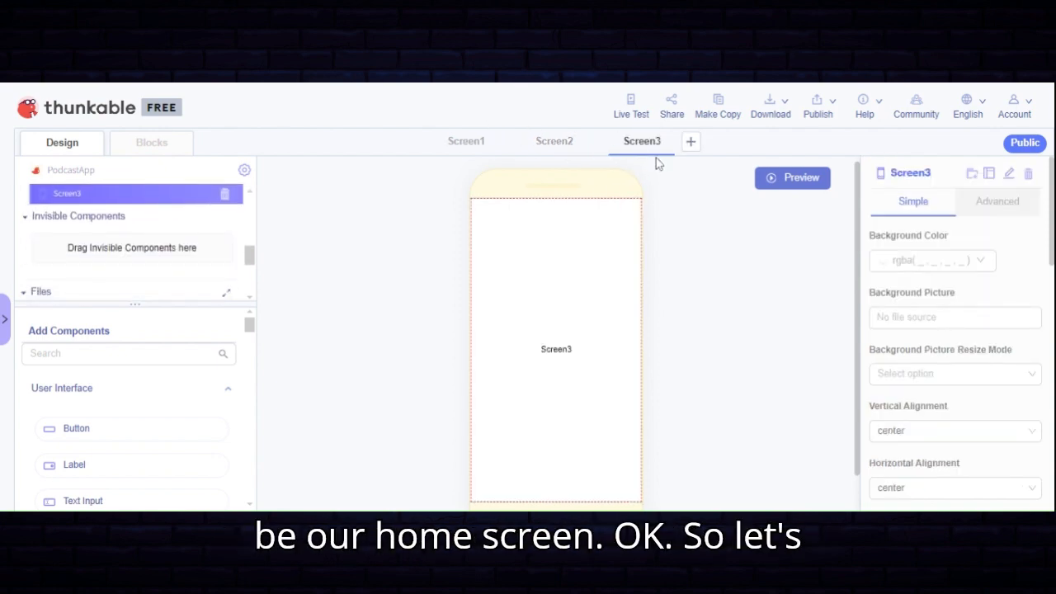
pyautogui.click(1008, 173)
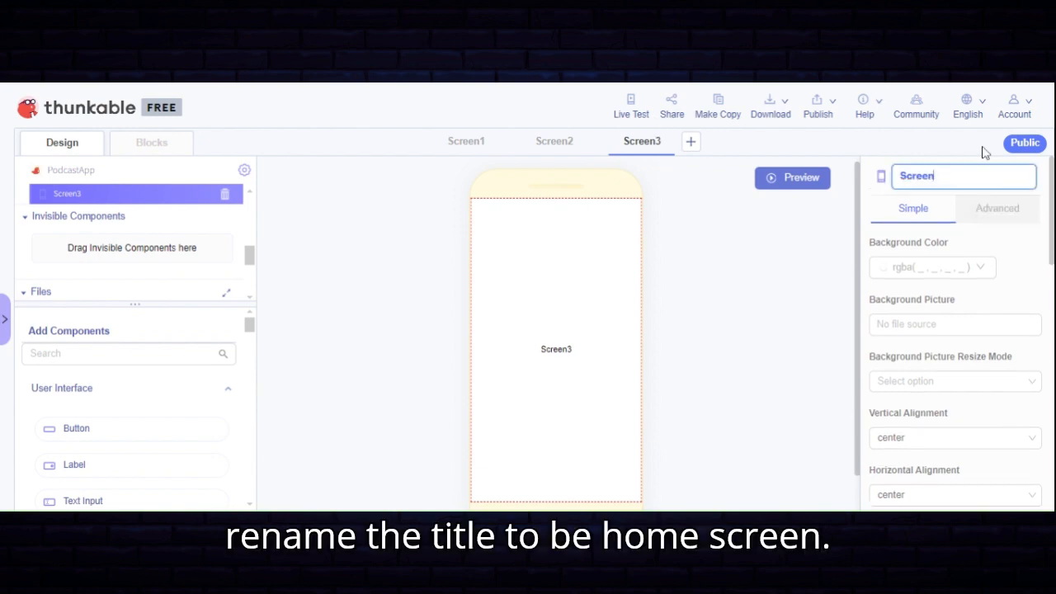
pyautogui.write('S')
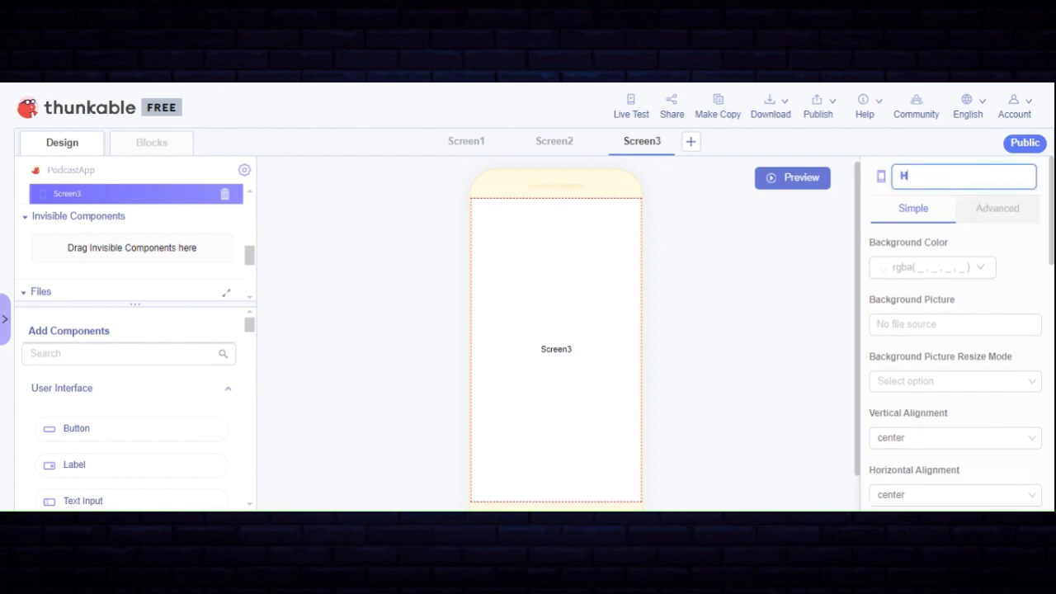
pyautogui.press('Return')
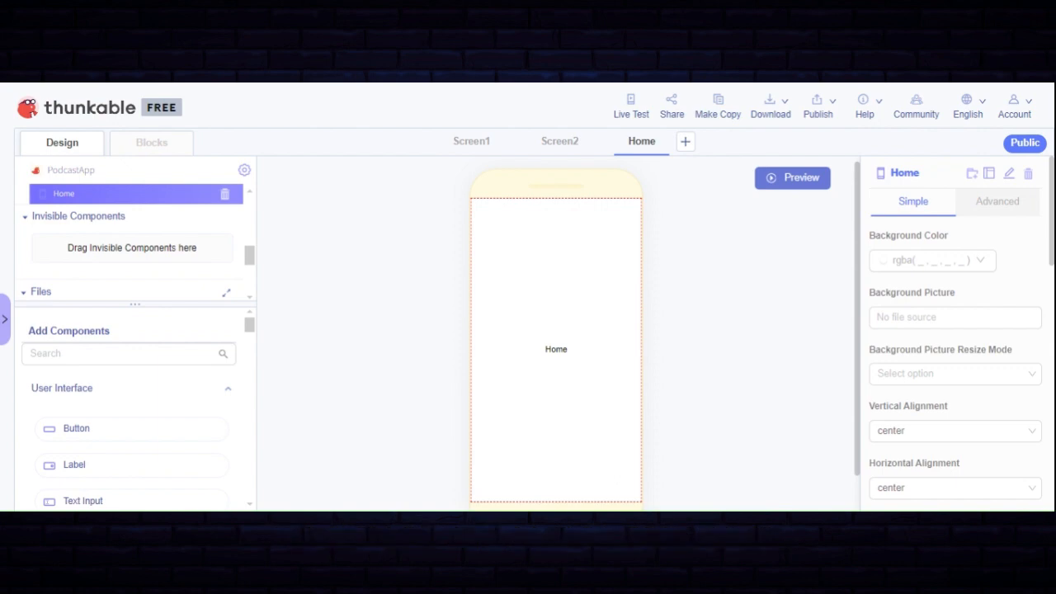
# Rename the Home screen to Podcast
pyautogui.click(1008, 173)
pyautogui.press('BackSpace')
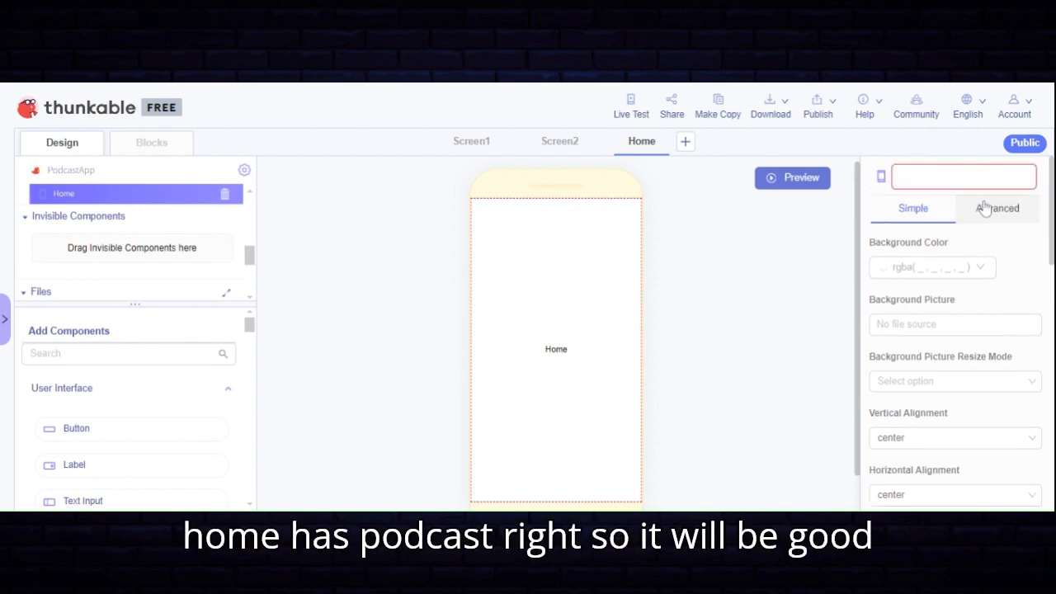
pyautogui.write('po')
pyautogui.press('BackSpace')
pyautogui.press('BackSpace')
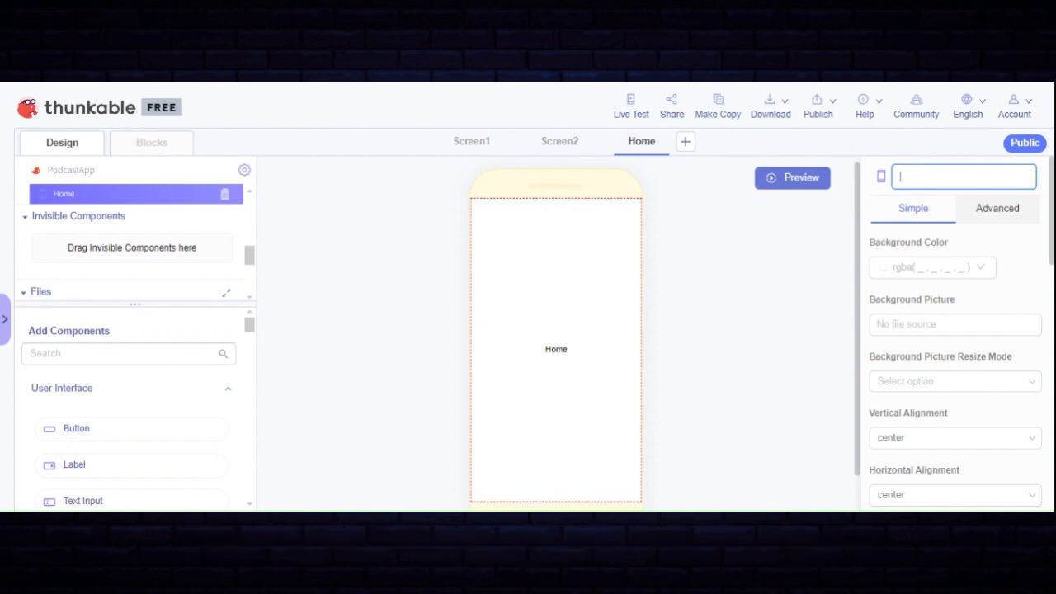
pyautogui.write('Podca')
pyautogui.press('Return')
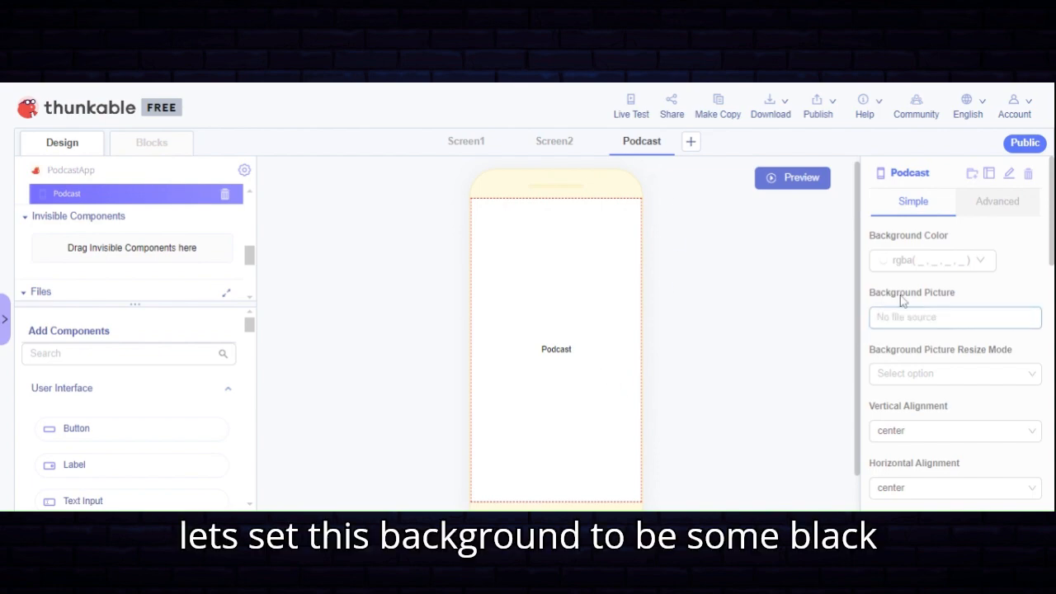
# Set the Podcast screen's background color to RGB 32, 29, 29
pyautogui.click(918, 260)
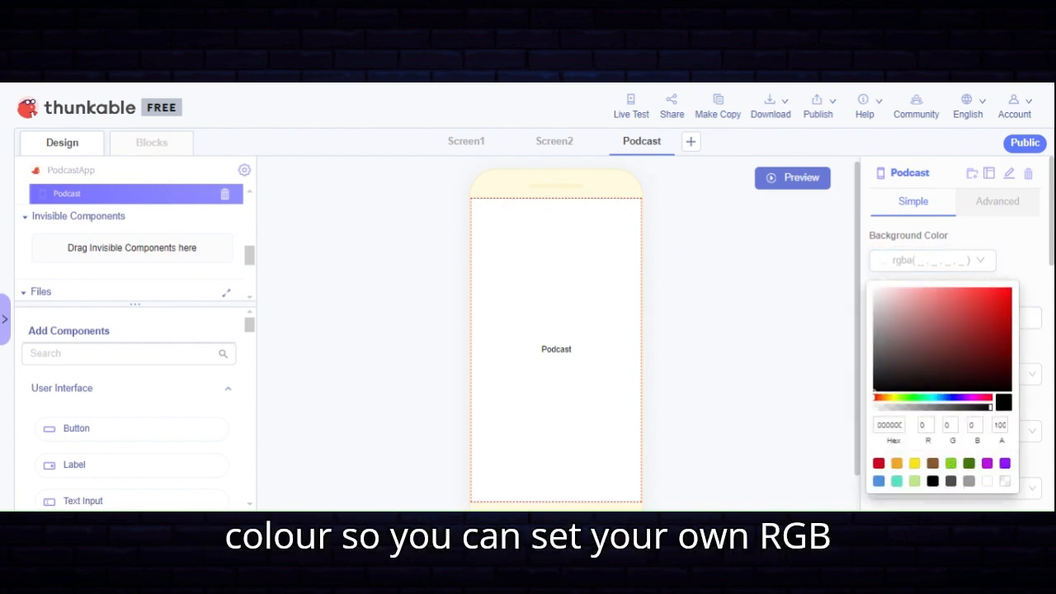
pyautogui.click(924, 424)
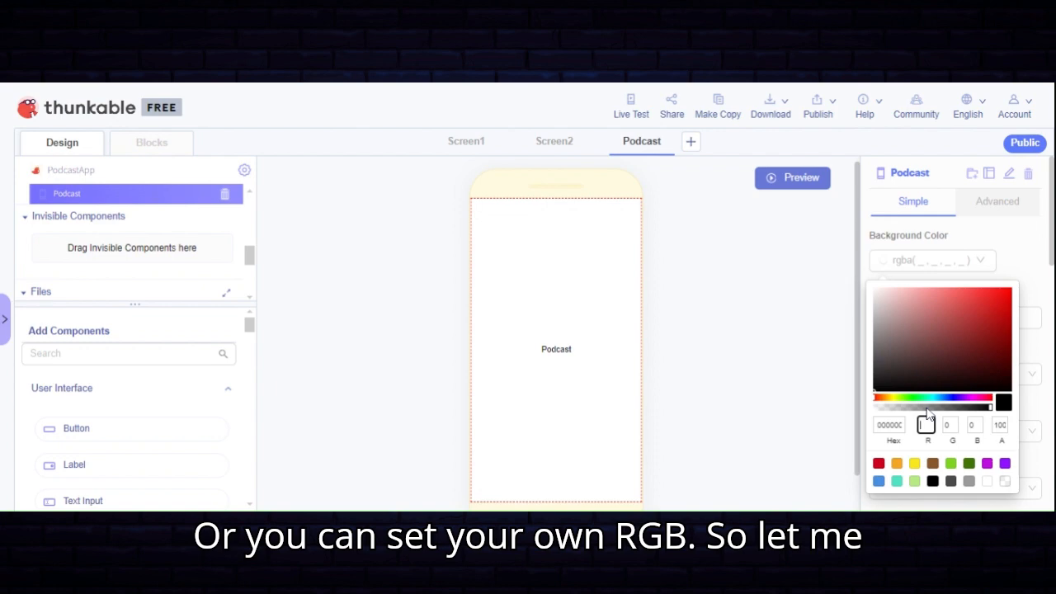
pyautogui.write('32')
pyautogui.press('Tab')
pyautogui.write('29')
pyautogui.press('Tab')
pyautogui.write('29')
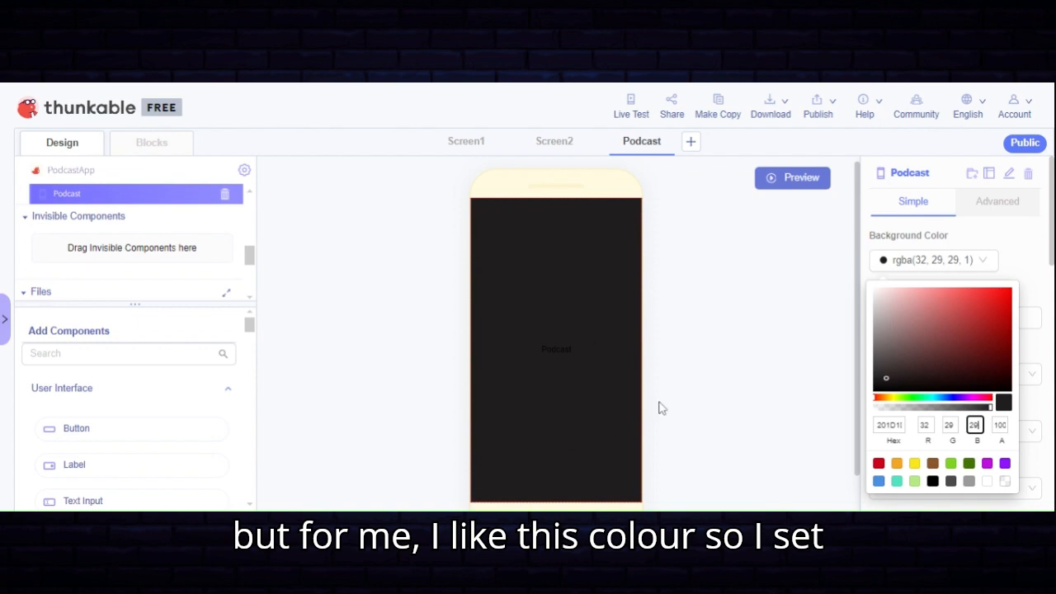
pyautogui.click(745, 347)
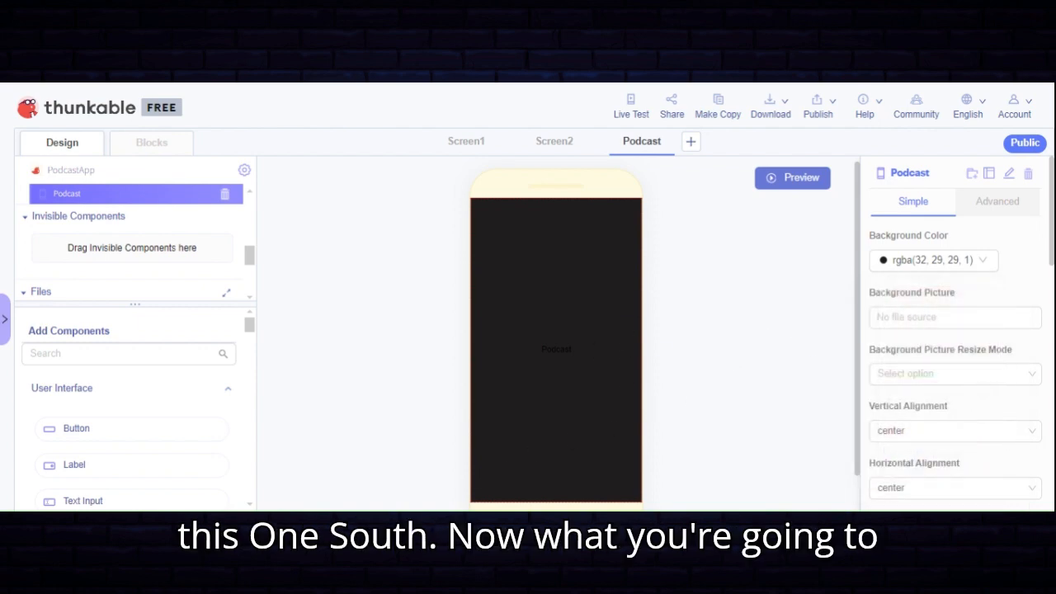
# Find the Data Viewer Grid component and place it on the Podcast screen
pyautogui.click(99, 353)
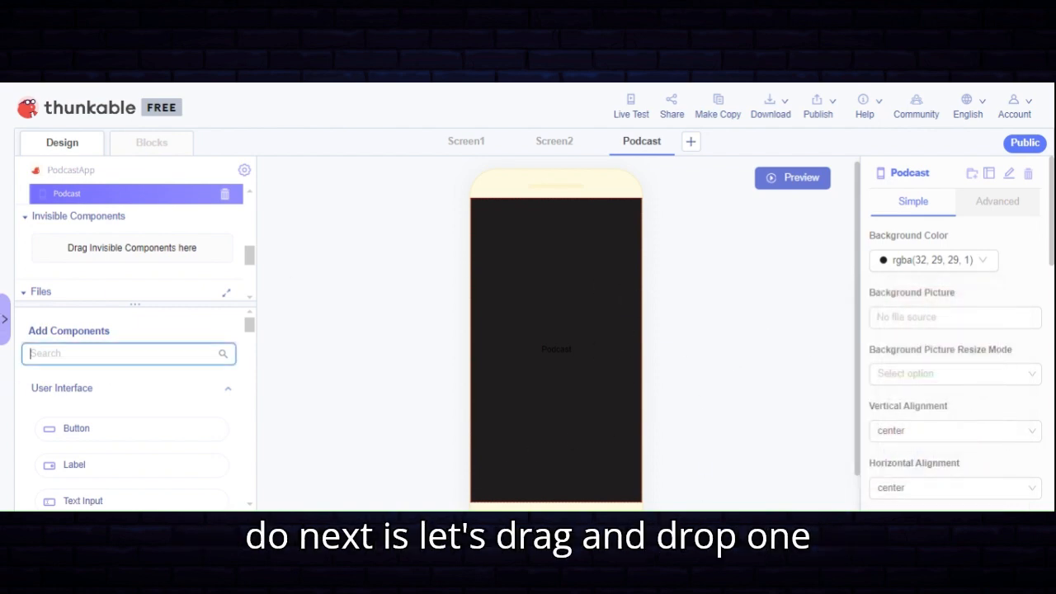
pyautogui.write('data')
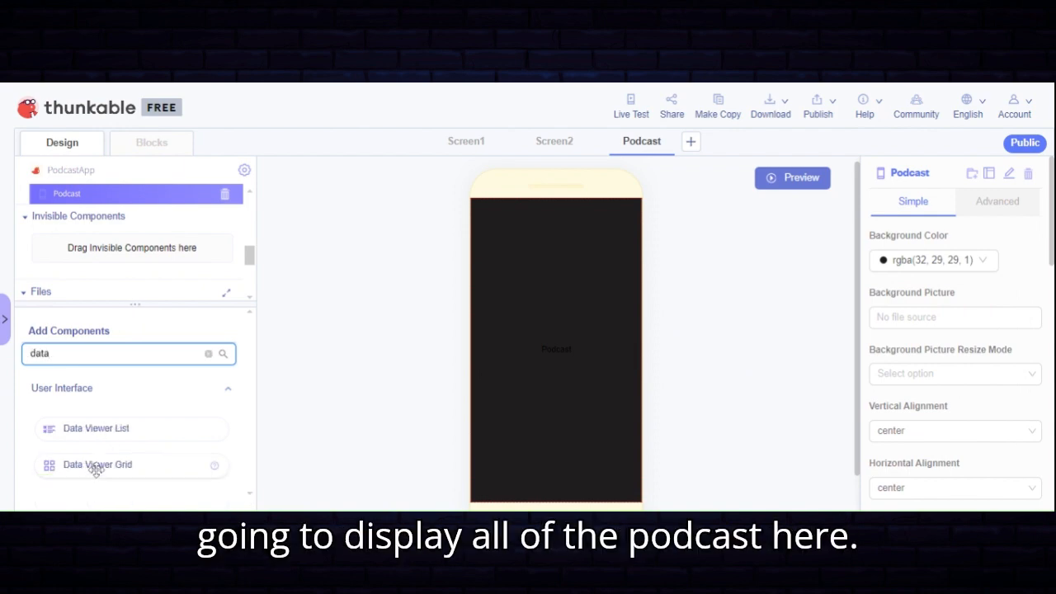
pyautogui.moveTo(96, 469); pyautogui.dragTo(549, 368)
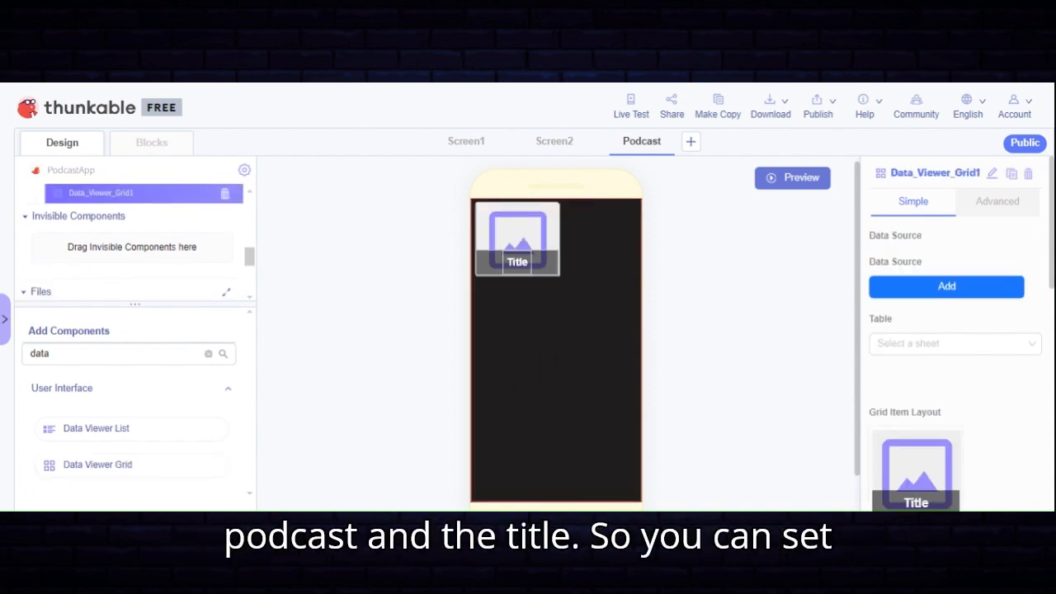
pyautogui.scroll(-1, 902, 354)
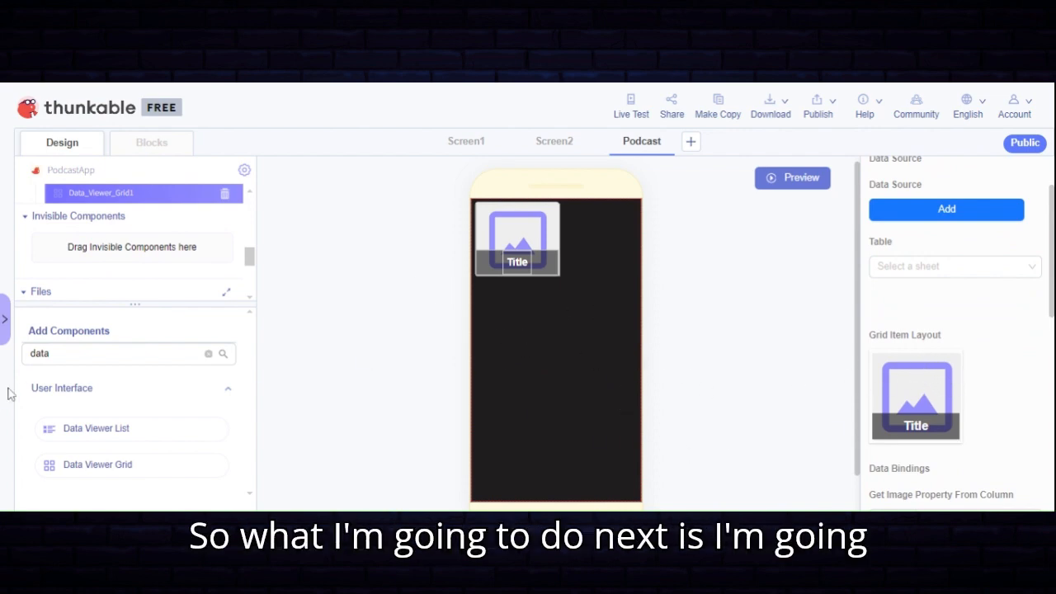
# Find the Button component and add one below the data viewer grid on the Podcast screen
pyautogui.moveTo(62, 353); pyautogui.dragTo(5, 359)
pyautogui.press('BackSpace')
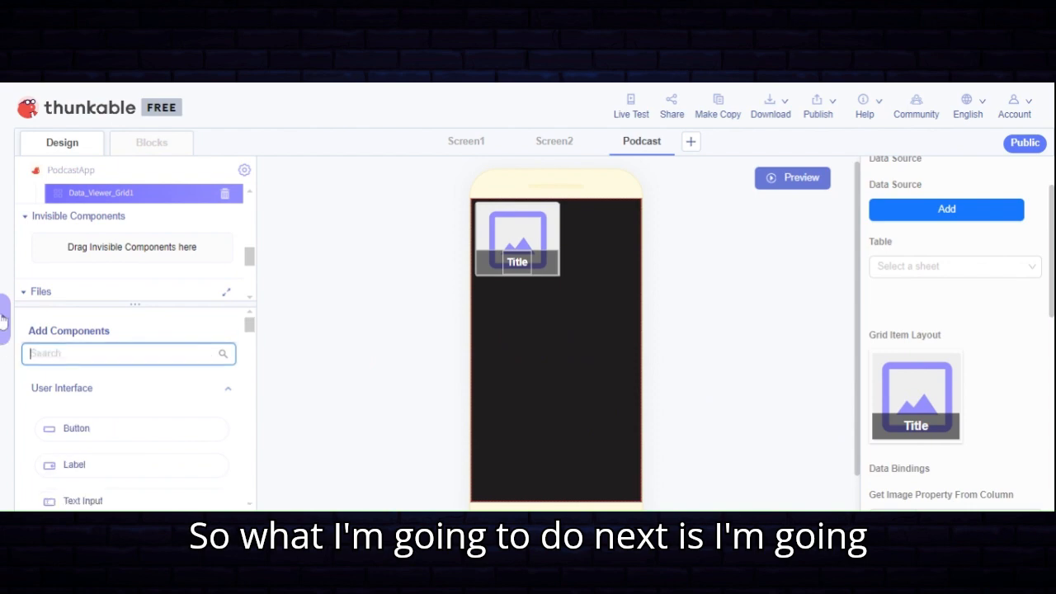
pyautogui.write('butt')
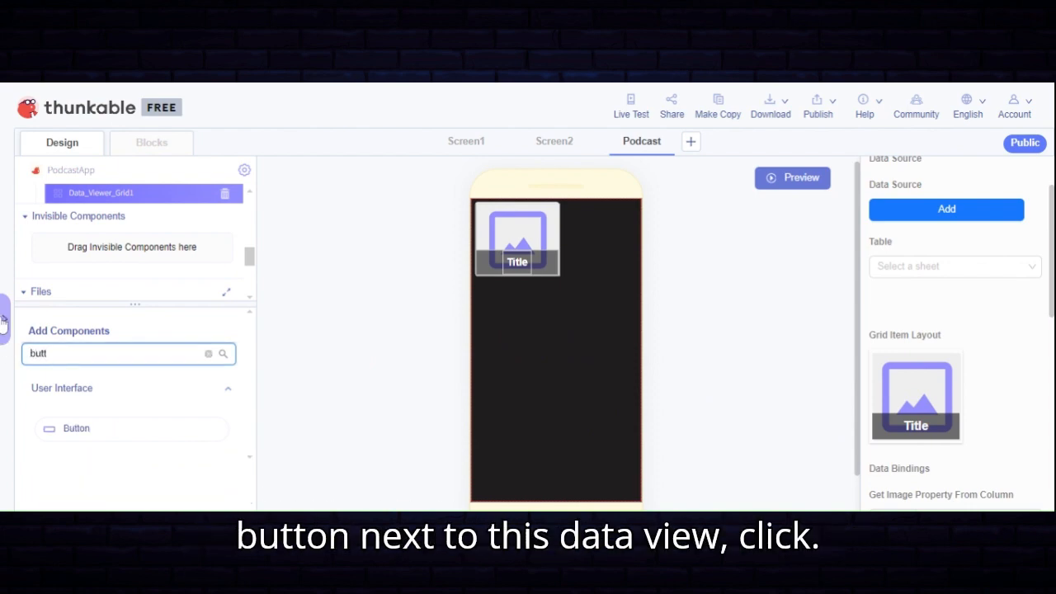
pyautogui.moveTo(80, 431); pyautogui.dragTo(146, 200)
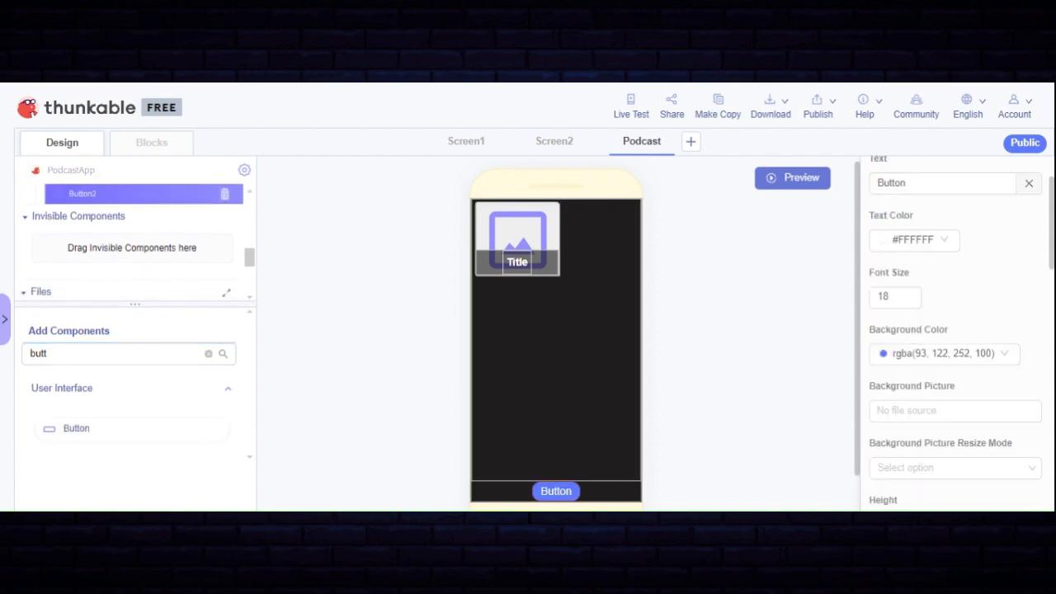
# Clear the text and background color of the button below the grid
pyautogui.click(1028, 261)
pyautogui.scroll(-2, 949, 384)
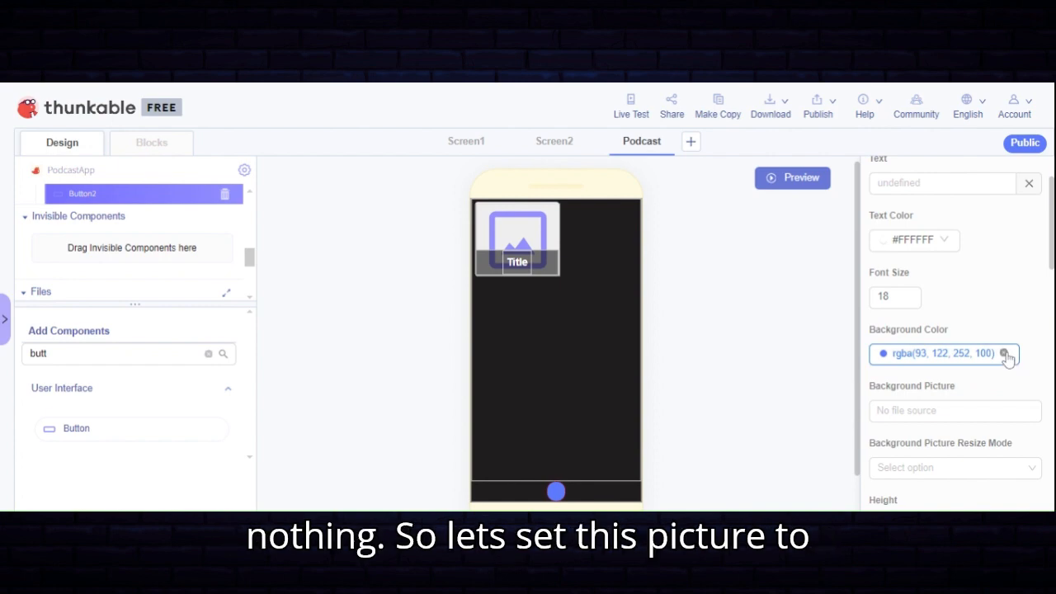
pyautogui.click(1005, 353)
# Set the button's background picture to the already uploaded add_icon_thunkable.png
pyautogui.scroll(-2, 1002, 355)
pyautogui.click(914, 330)
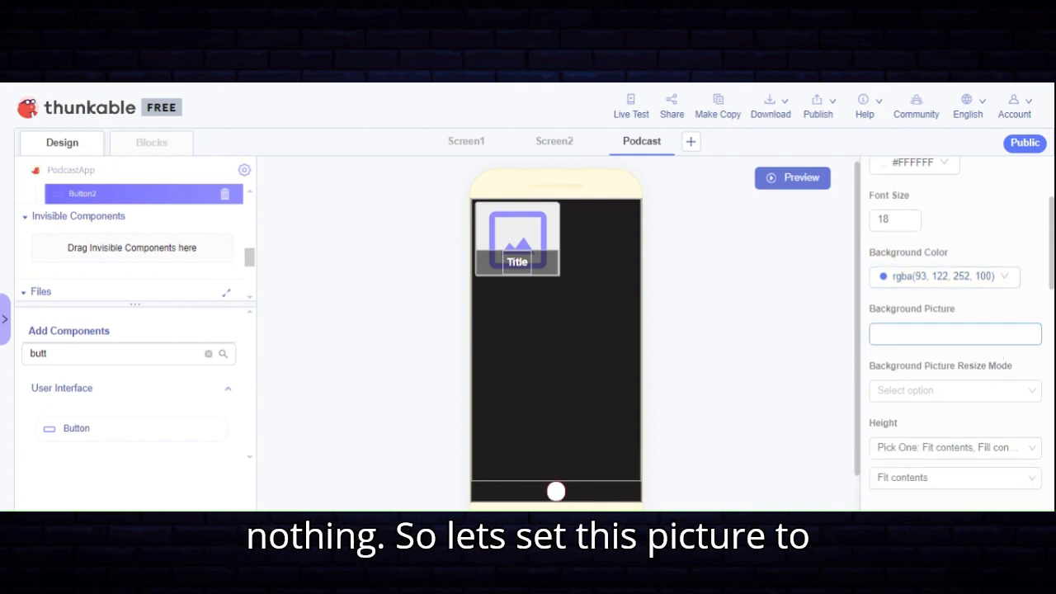
pyautogui.click(738, 356)
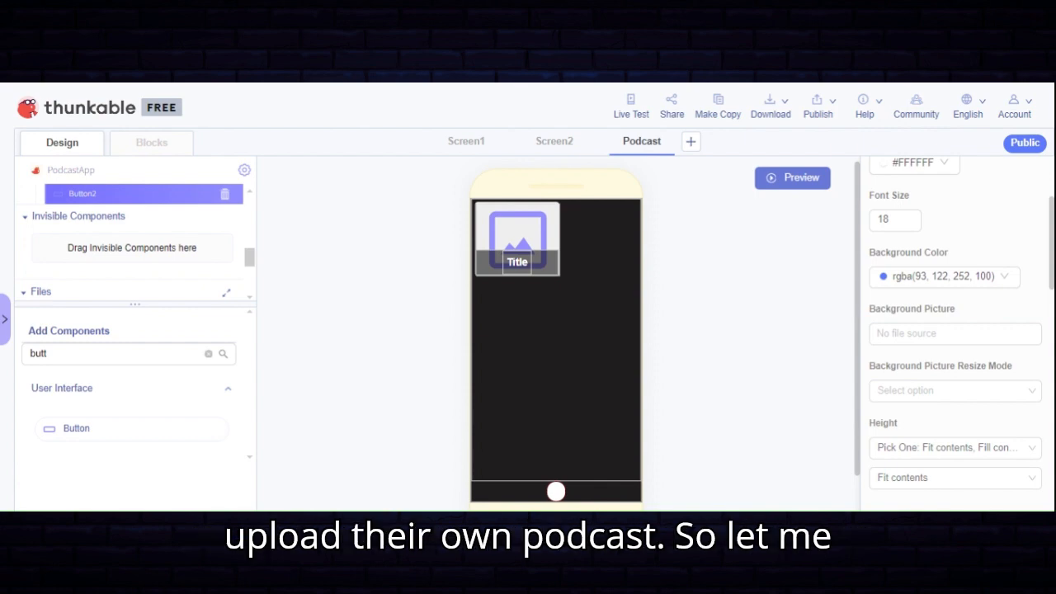
pyautogui.scroll(1, 941, 301)
pyautogui.scroll(-1, 940, 305)
pyautogui.click(927, 334)
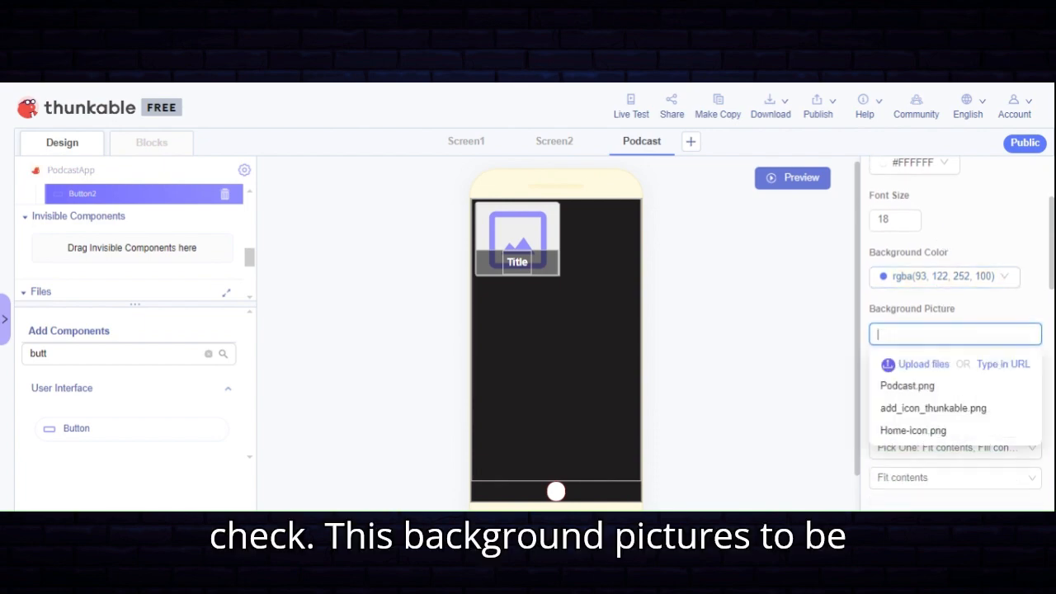
pyautogui.click(928, 417)
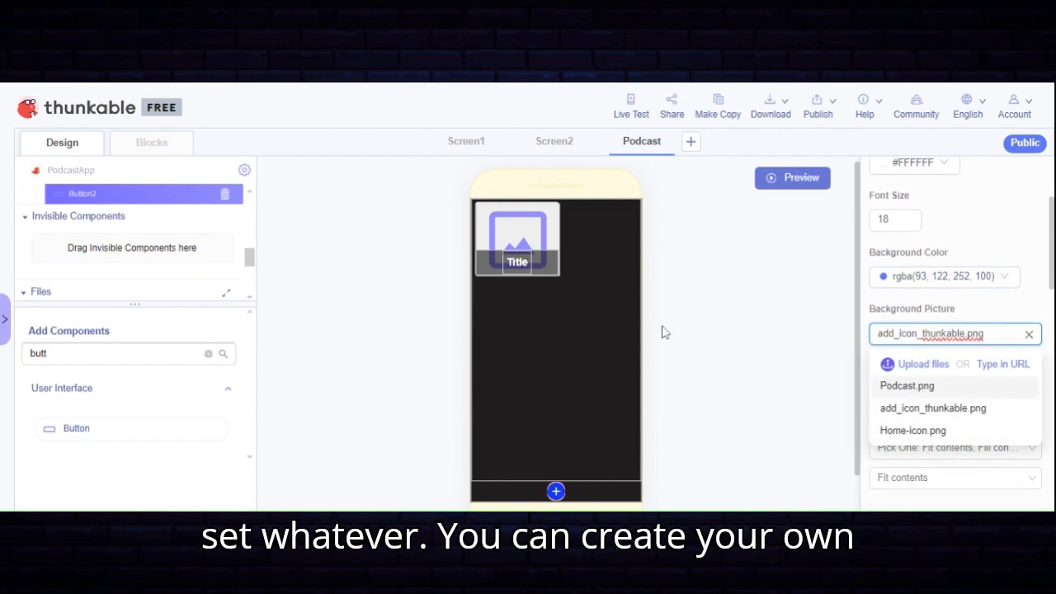
pyautogui.click(810, 285)
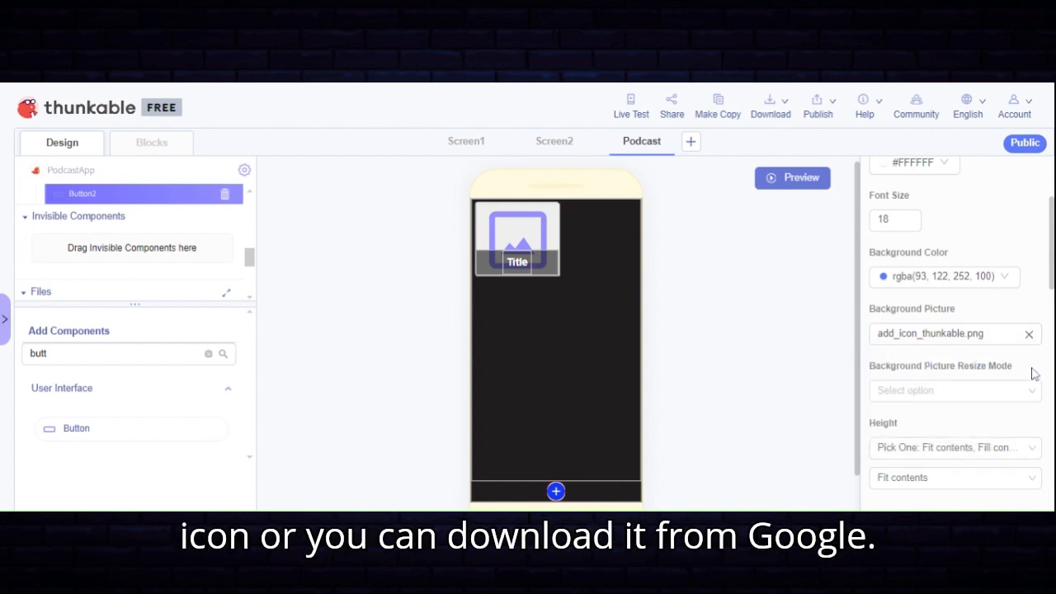
# Set the border radius of the add-icon button to 30
pyautogui.scroll(-1, 964, 355)
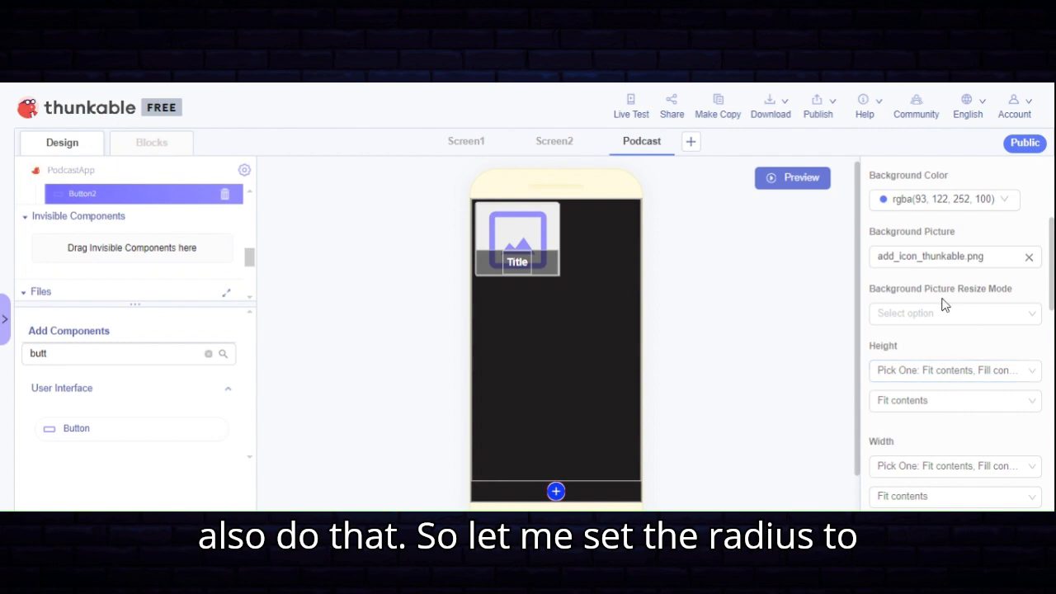
pyautogui.scroll(-8, 945, 305)
pyautogui.scroll(2, 953, 309)
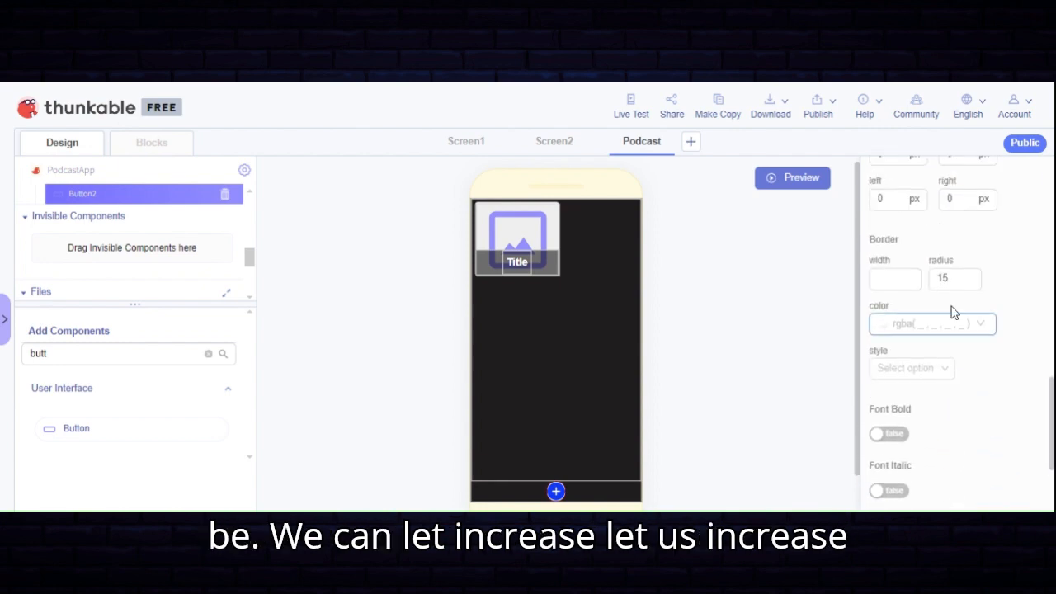
pyautogui.click(955, 278)
pyautogui.press('BackSpace')
pyautogui.press('BackSpace')
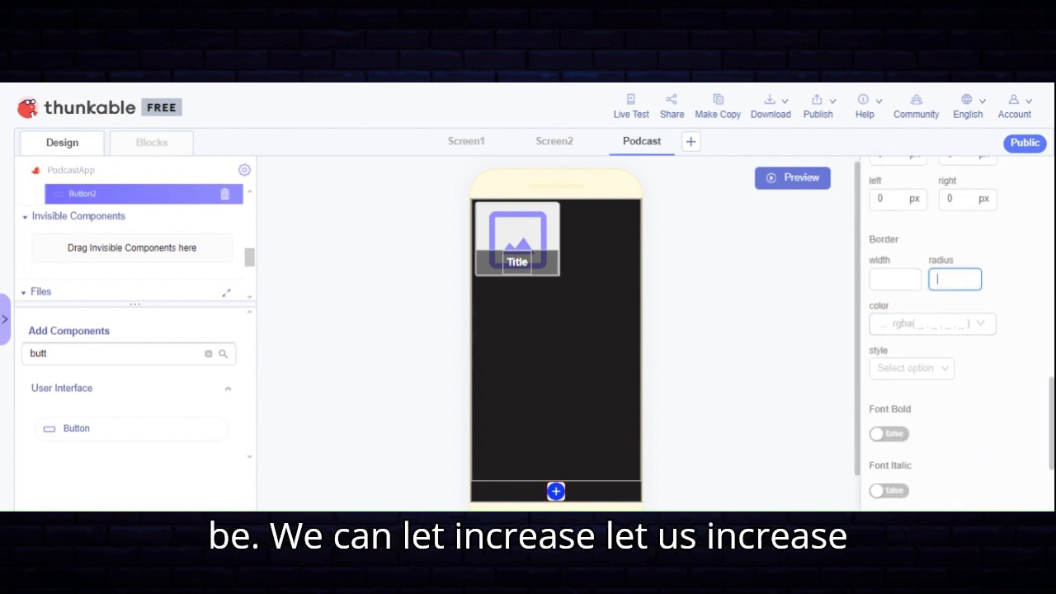
pyautogui.write('30')
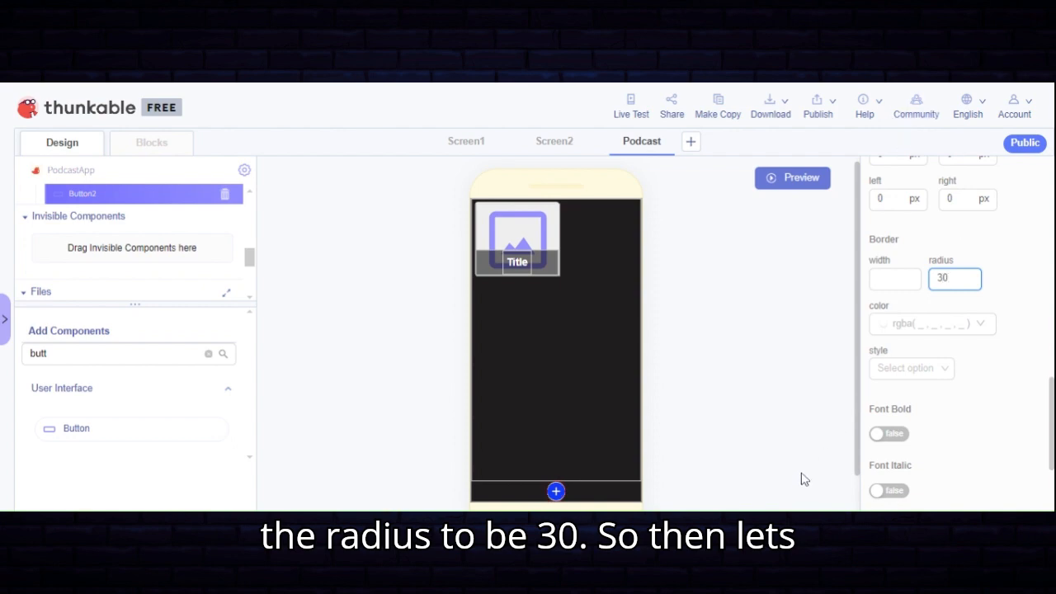
pyautogui.click(813, 354)
# Set both the height and the width of the add-icon button to an absolute size of 50
pyautogui.scroll(2, 986, 330)
pyautogui.scroll(5, 980, 328)
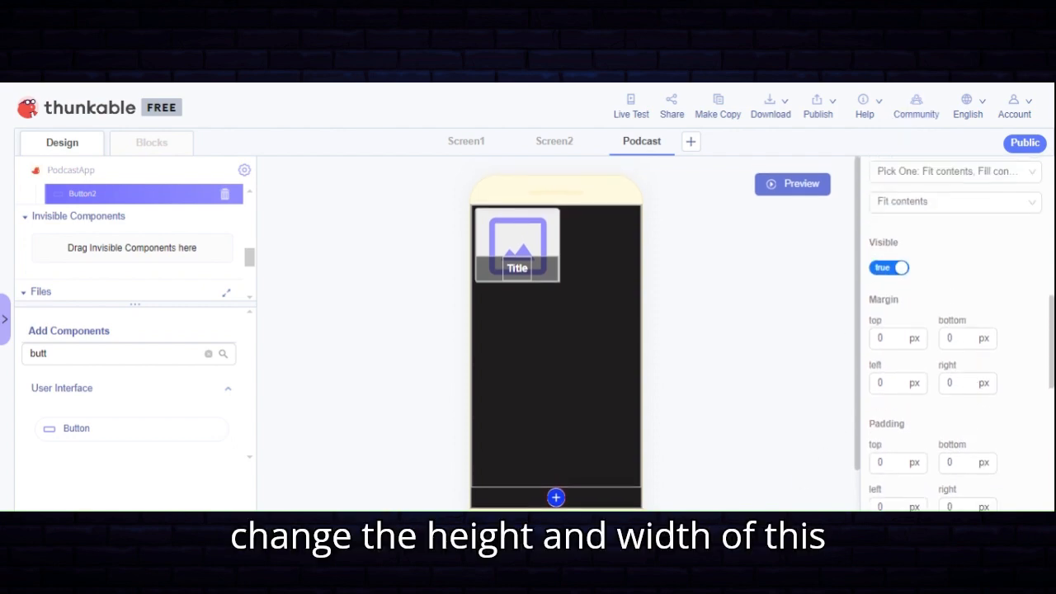
pyautogui.click(914, 307)
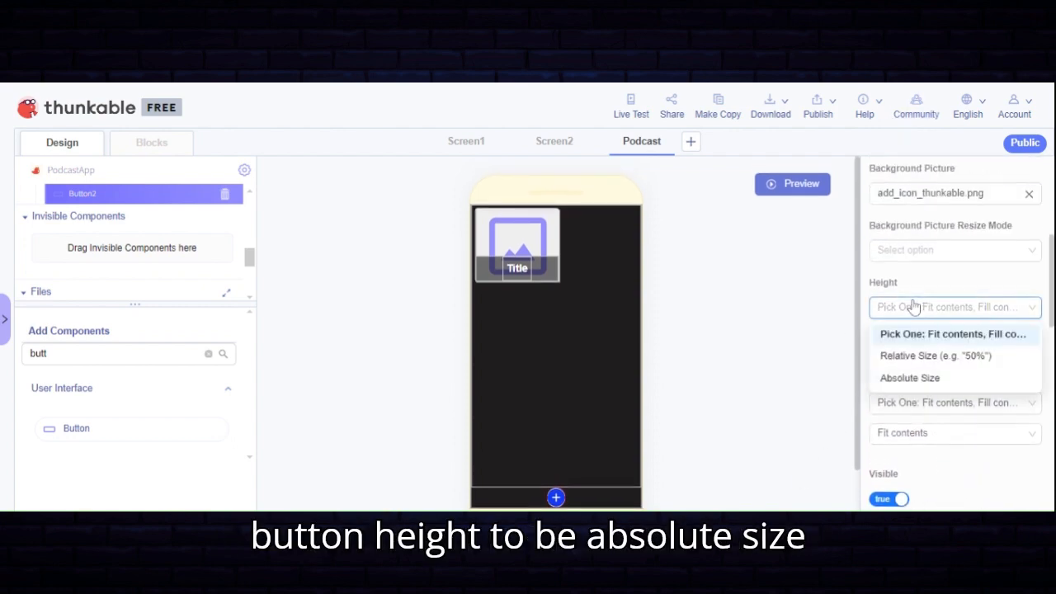
pyautogui.click(931, 377)
pyautogui.click(895, 337)
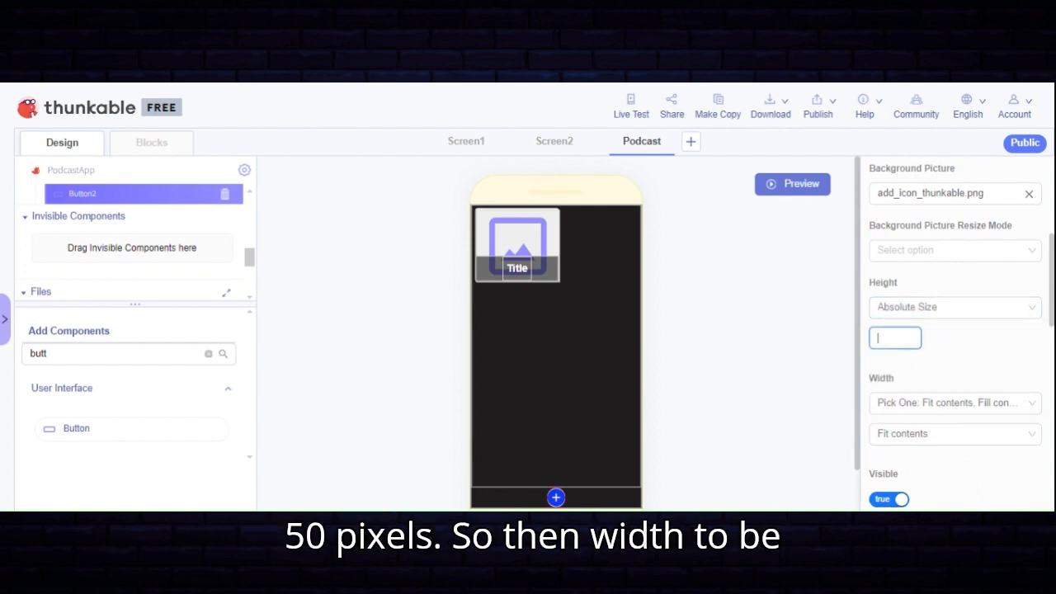
pyautogui.write('50')
pyautogui.click(1000, 404)
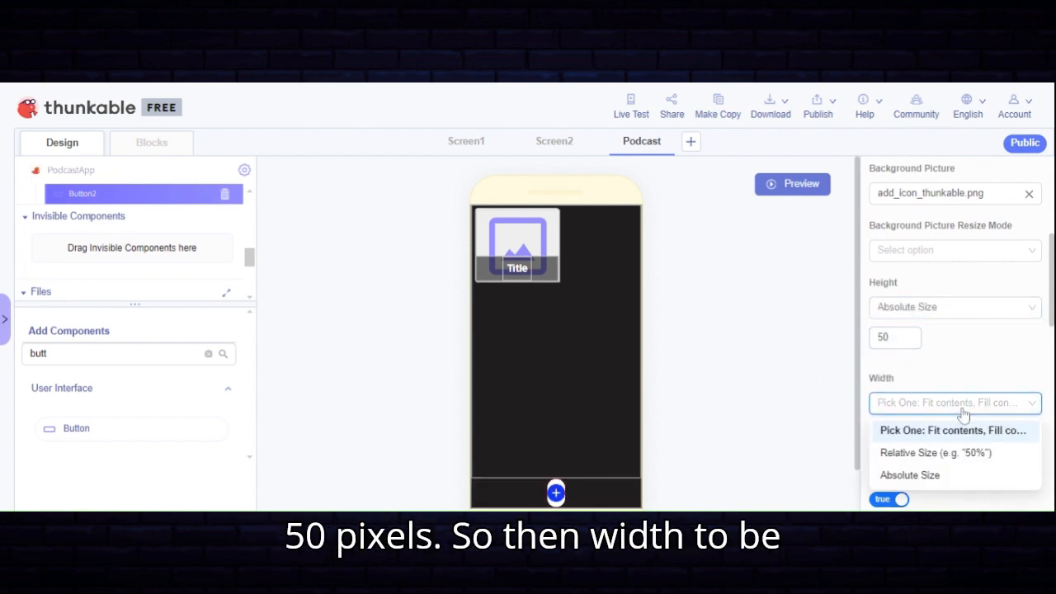
pyautogui.click(931, 475)
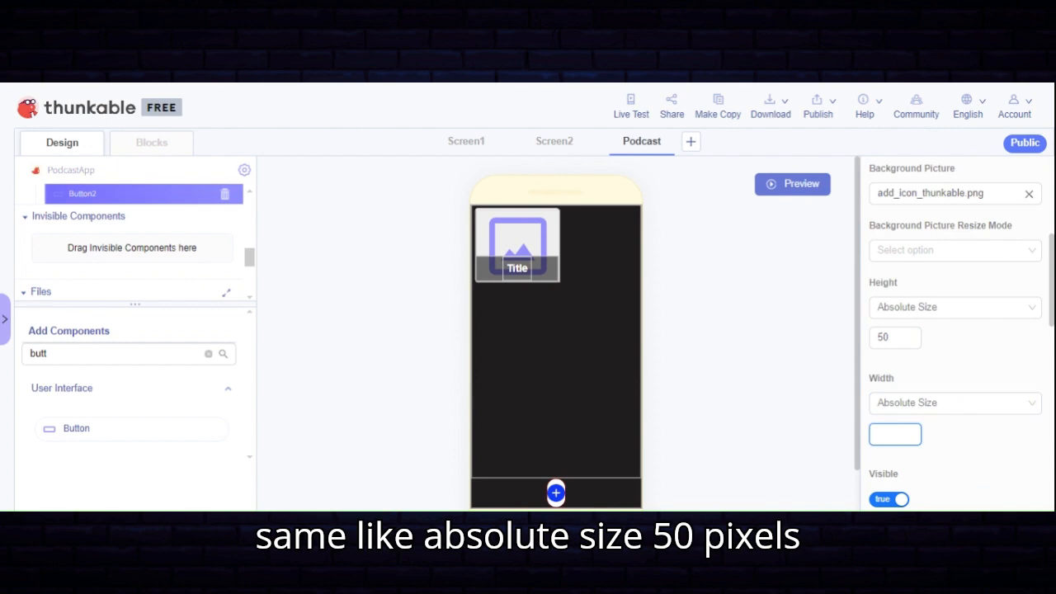
pyautogui.write('50')
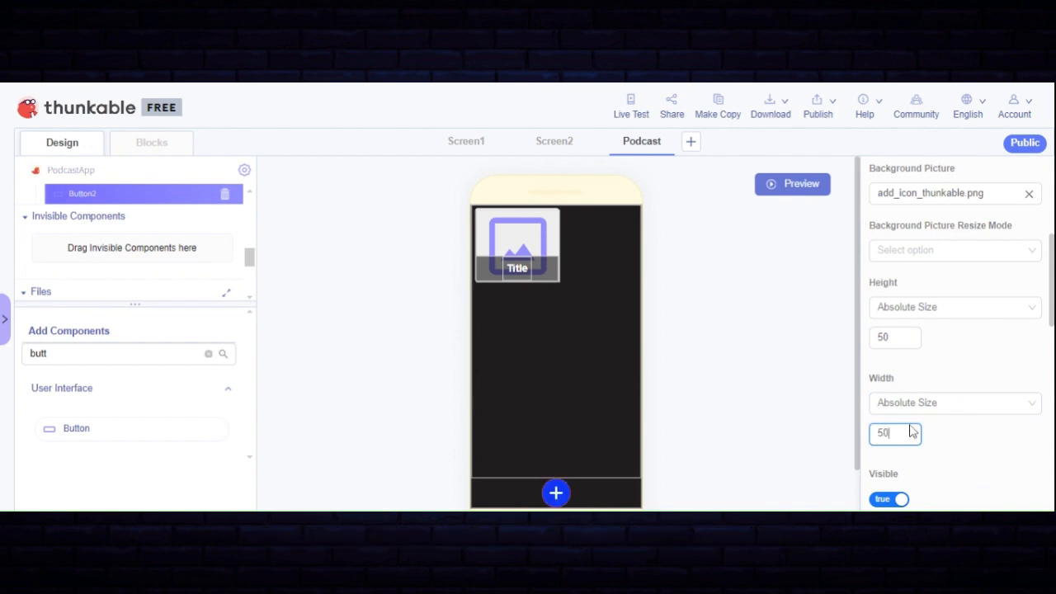
pyautogui.click(719, 431)
pyautogui.scroll(1, 638, 432)
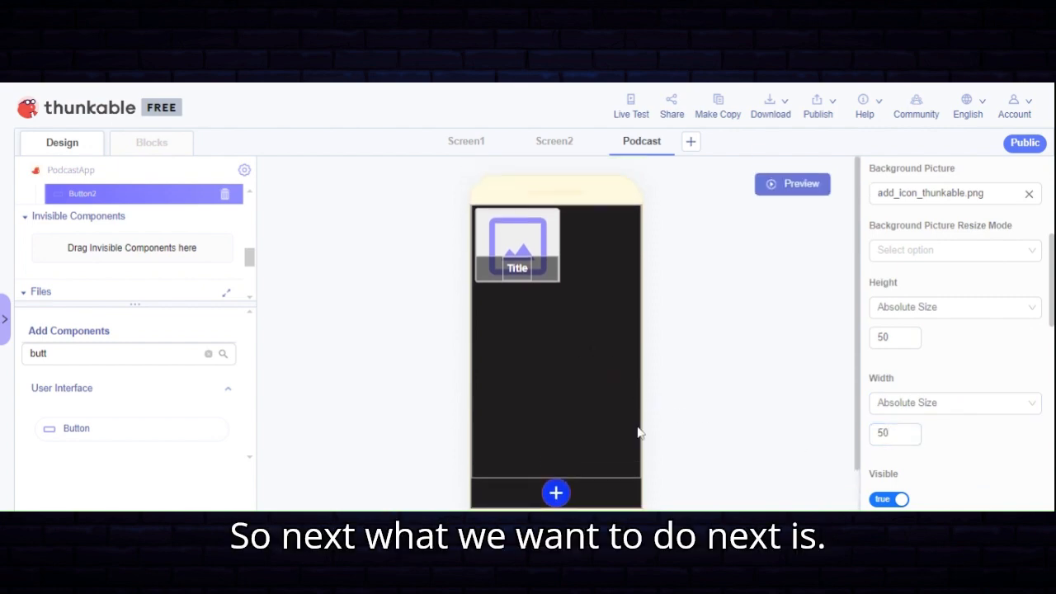
# Find the Row component and add one above the data grid on the Podcast screen
pyautogui.moveTo(92, 355); pyautogui.dragTo(3, 371)
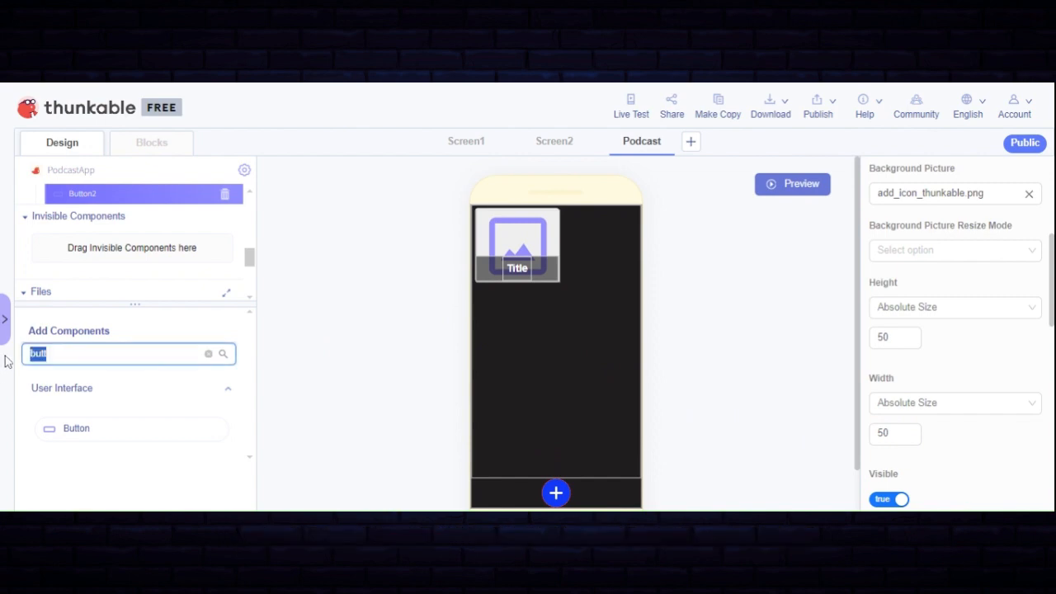
pyautogui.press('BackSpace')
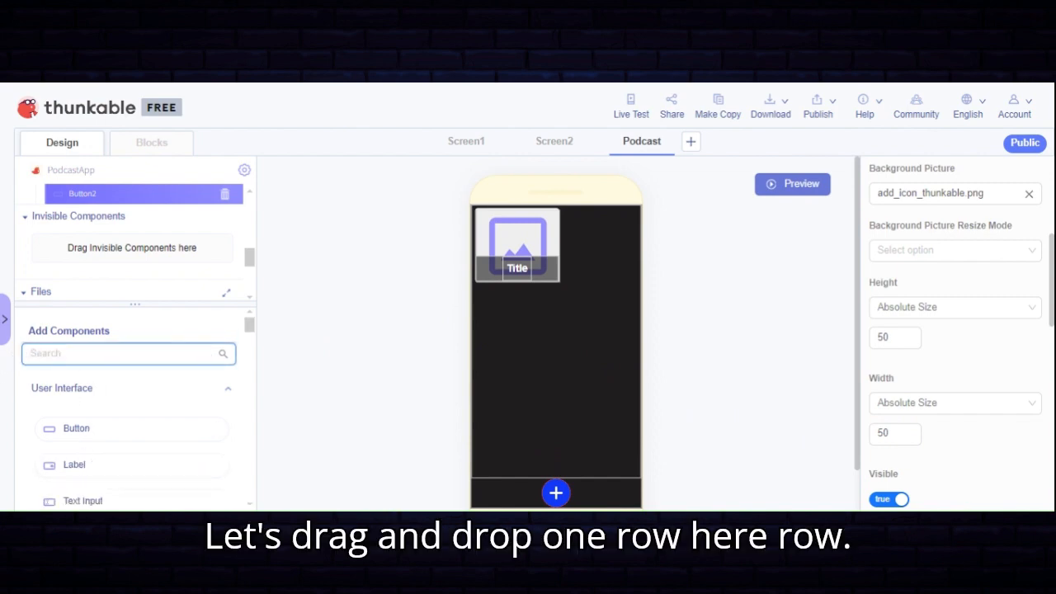
pyautogui.write('row')
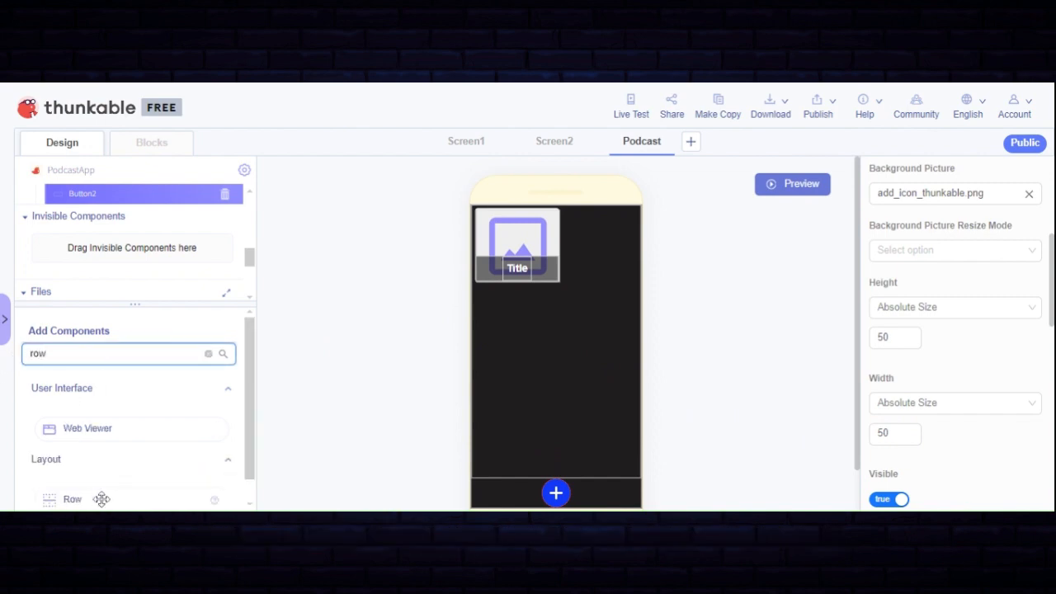
pyautogui.moveTo(100, 499); pyautogui.dragTo(528, 212)
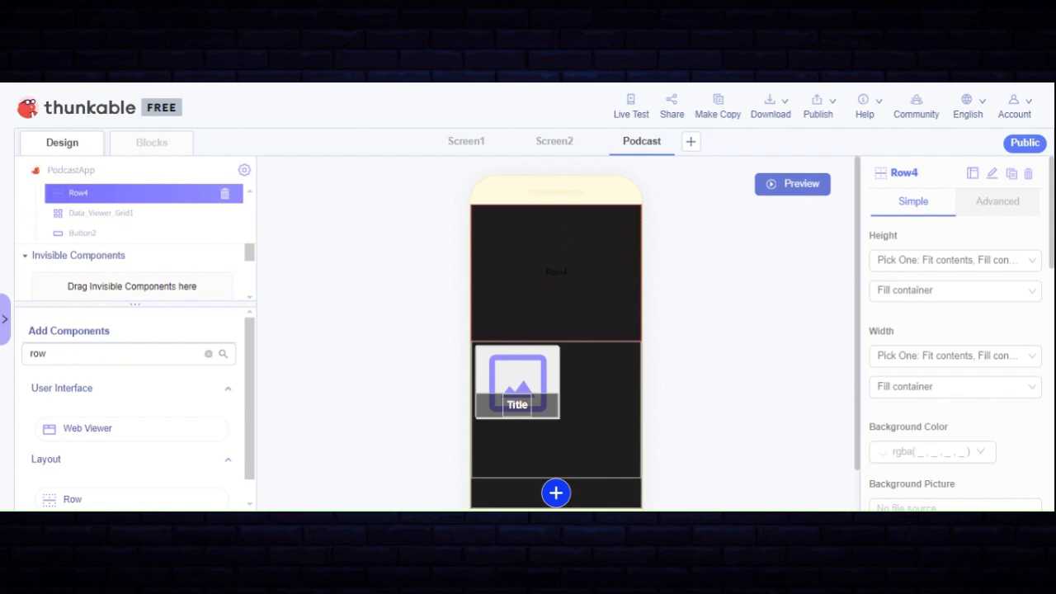
# Find the Button component and place a button inside the new row above the grid
pyautogui.moveTo(47, 354); pyautogui.dragTo(4, 355)
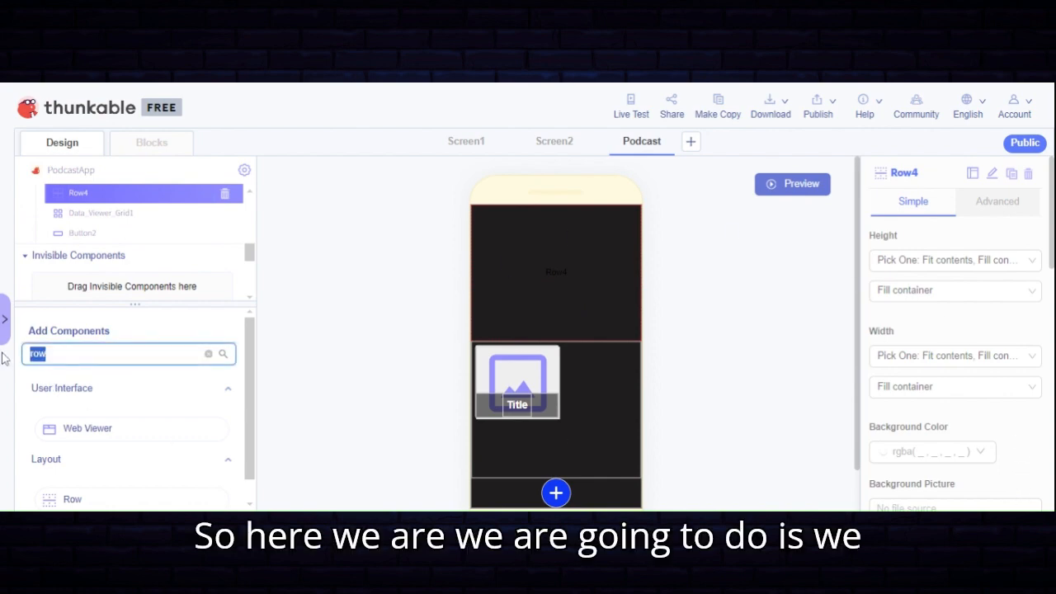
pyautogui.press('BackSpace')
pyautogui.write('bu')
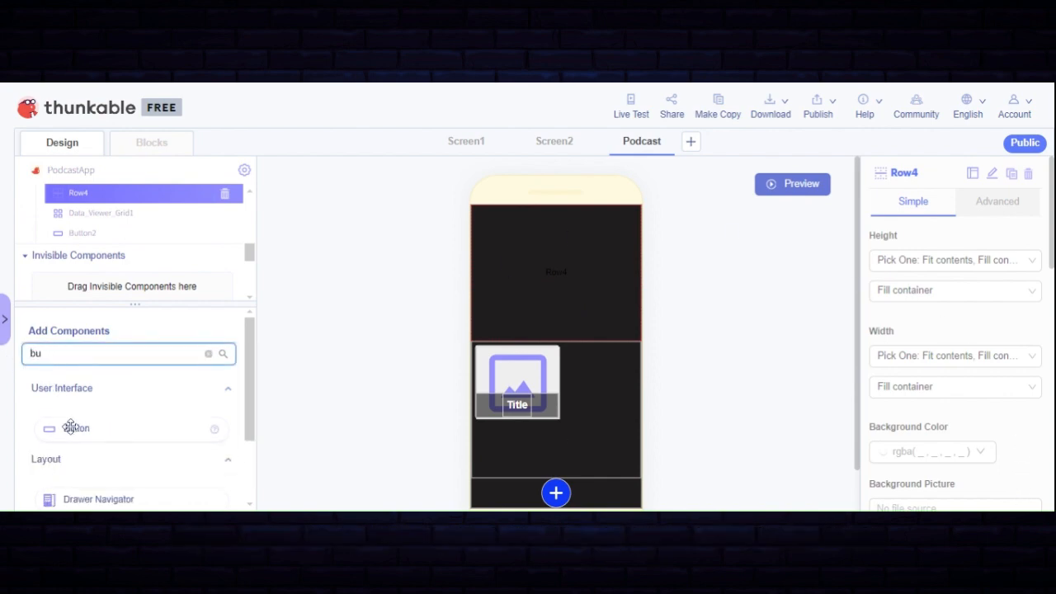
pyautogui.moveTo(71, 428); pyautogui.dragTo(517, 276)
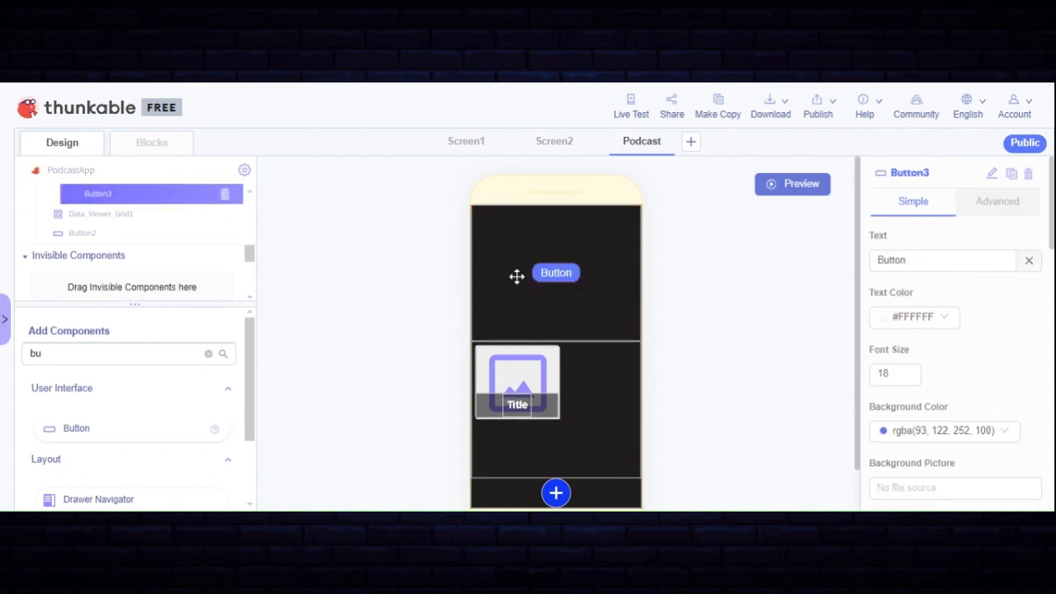
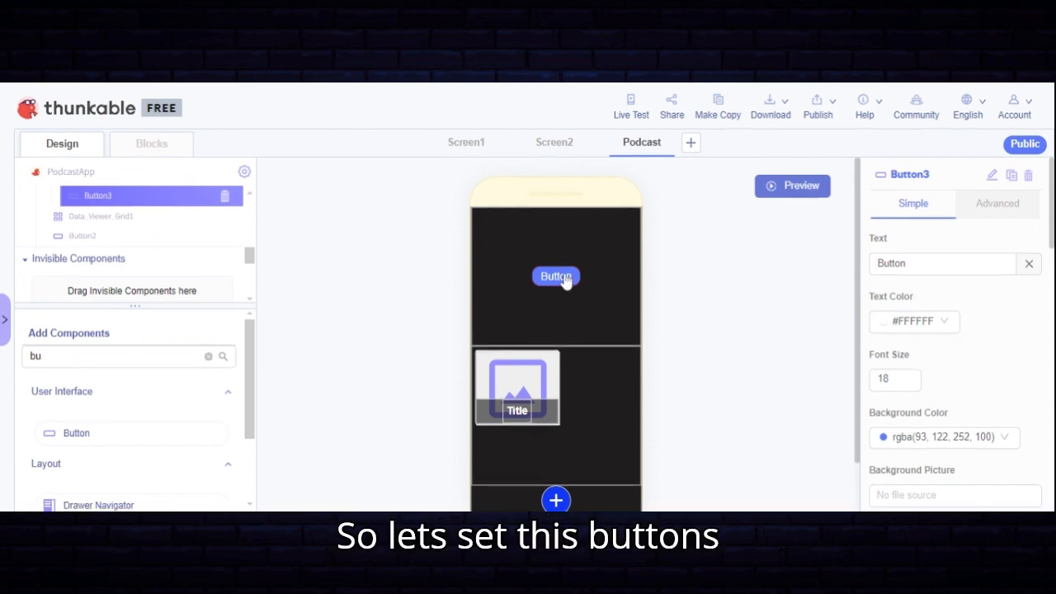
# Clear the text and background color of the button in the row above the grid
pyautogui.click(1029, 265)
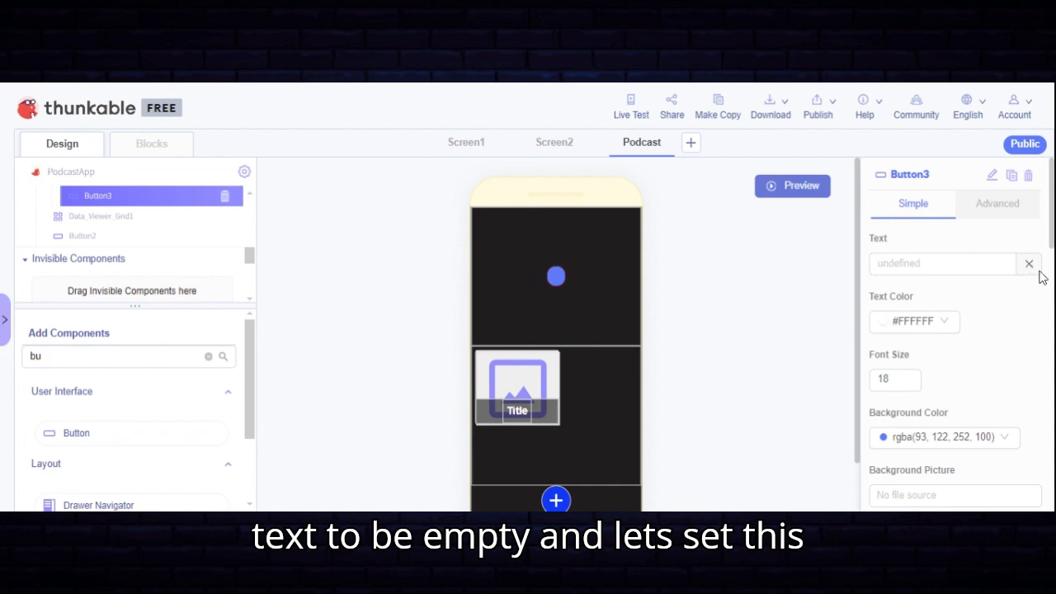
pyautogui.click(1005, 437)
# Upload 269dd16fa1f5ff51accd09e7e1602267-removebg-preview.png and use it as the row button's background picture
pyautogui.scroll(-3, 992, 396)
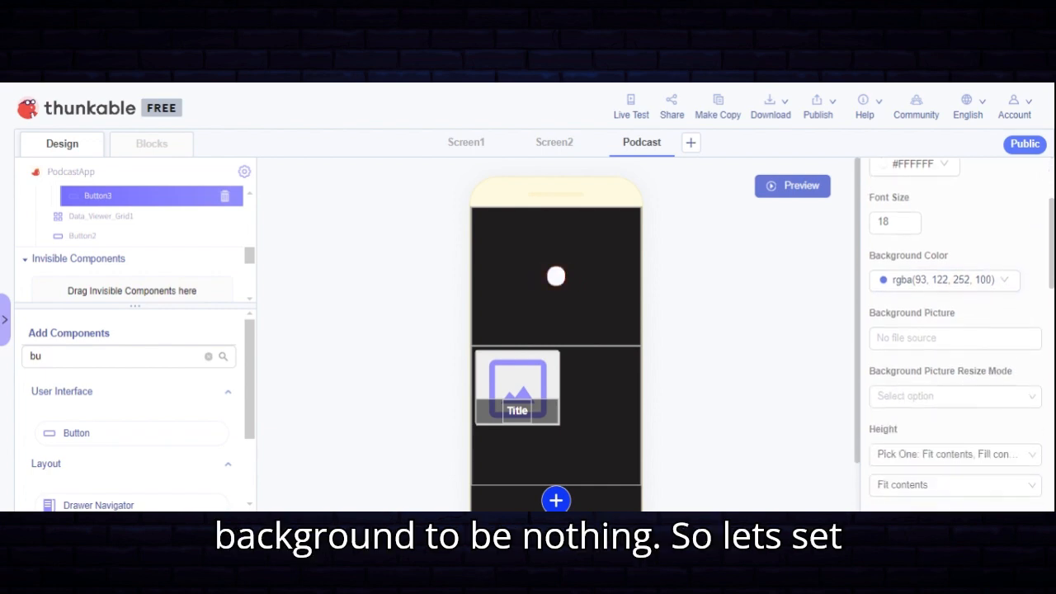
pyautogui.click(932, 338)
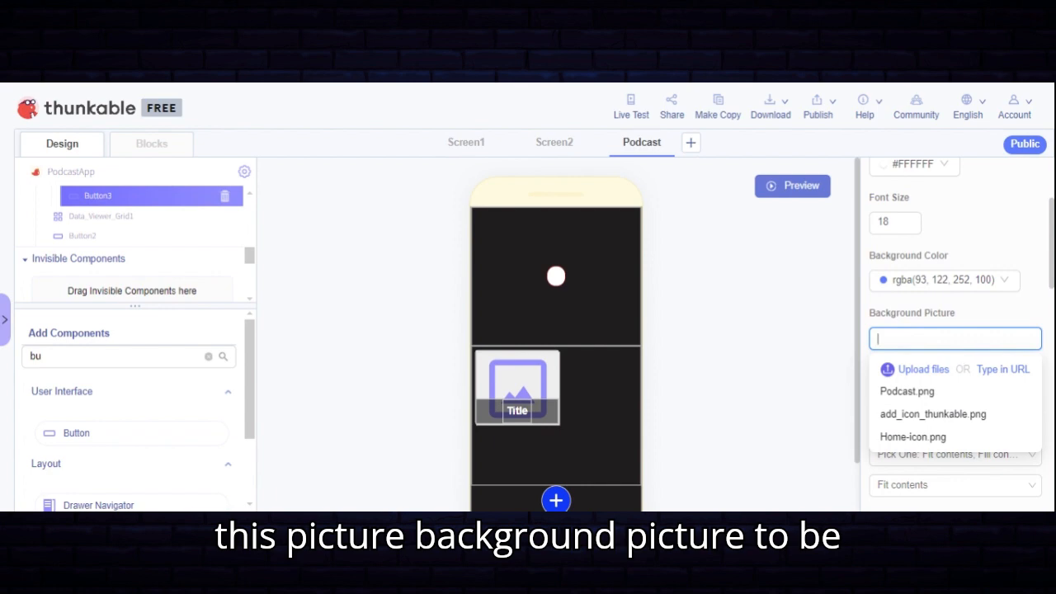
pyautogui.click(908, 375)
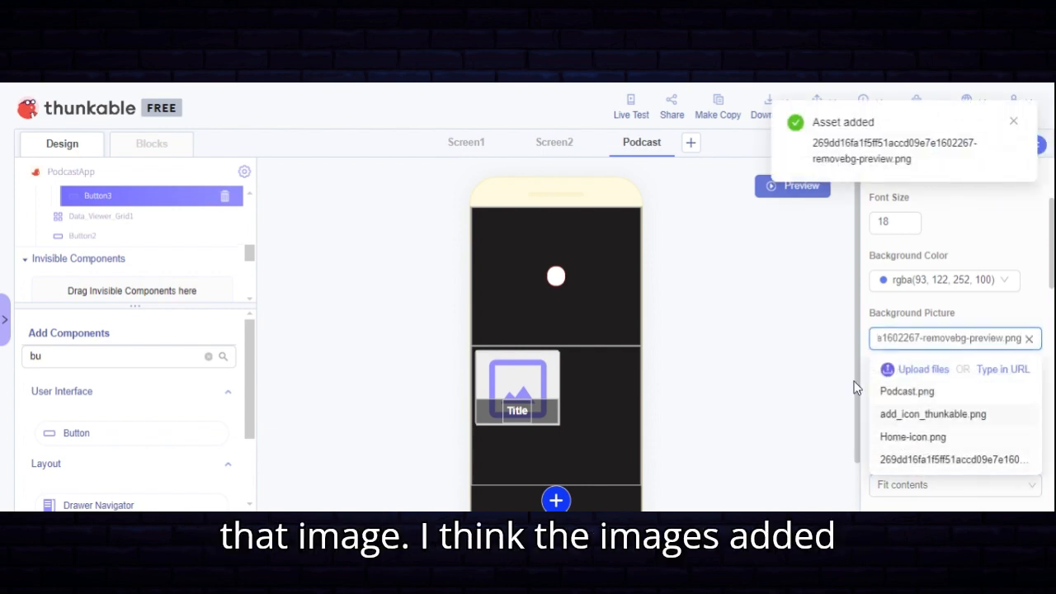
pyautogui.click(810, 337)
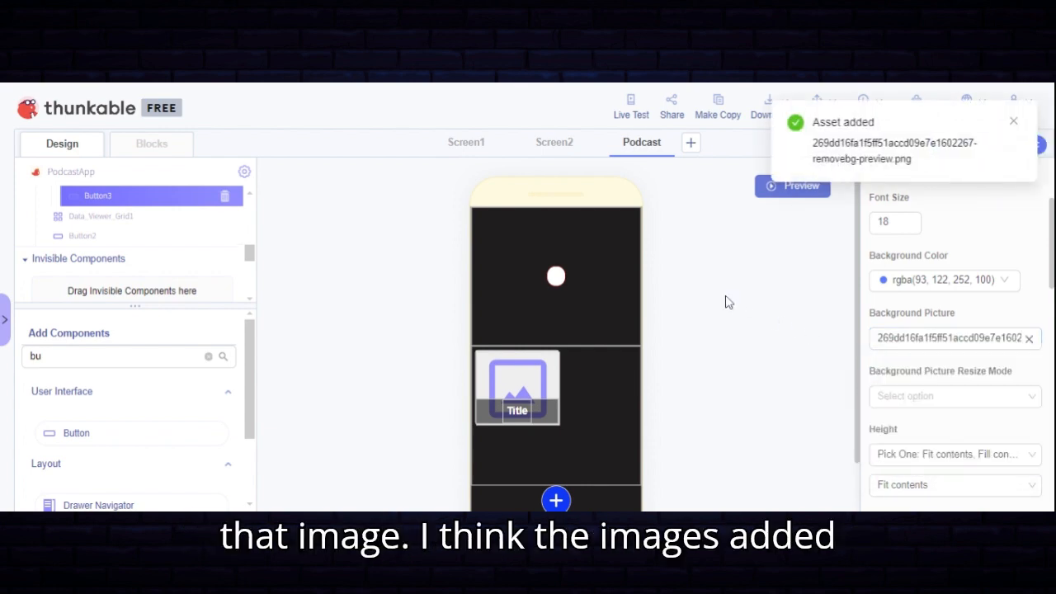
# Set the background color of the row's button to the black swatch
pyautogui.scroll(4, 1021, 364)
pyautogui.scroll(-2, 948, 363)
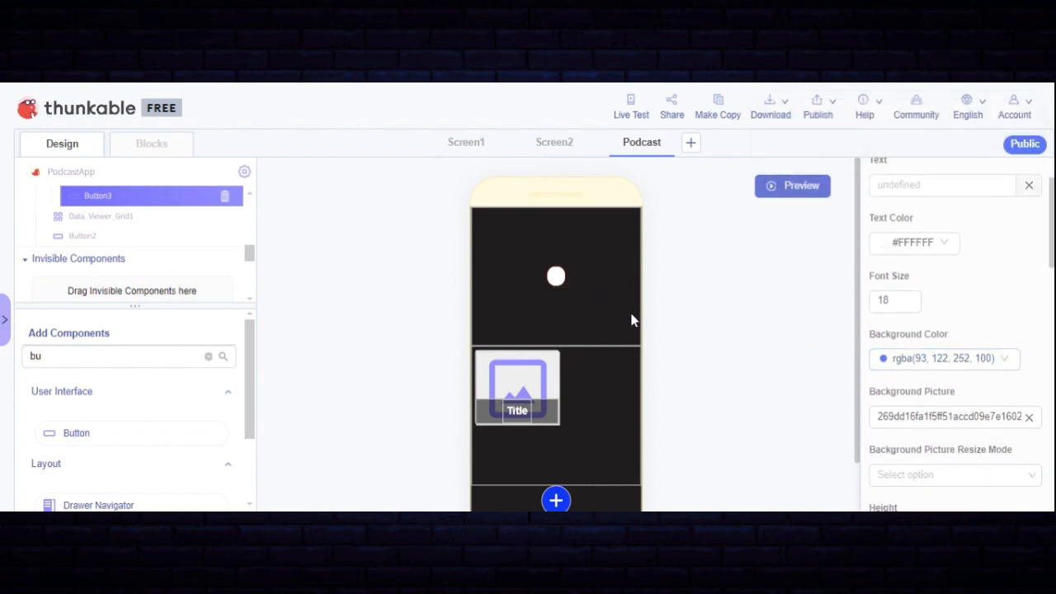
pyautogui.scroll(-1, 957, 297)
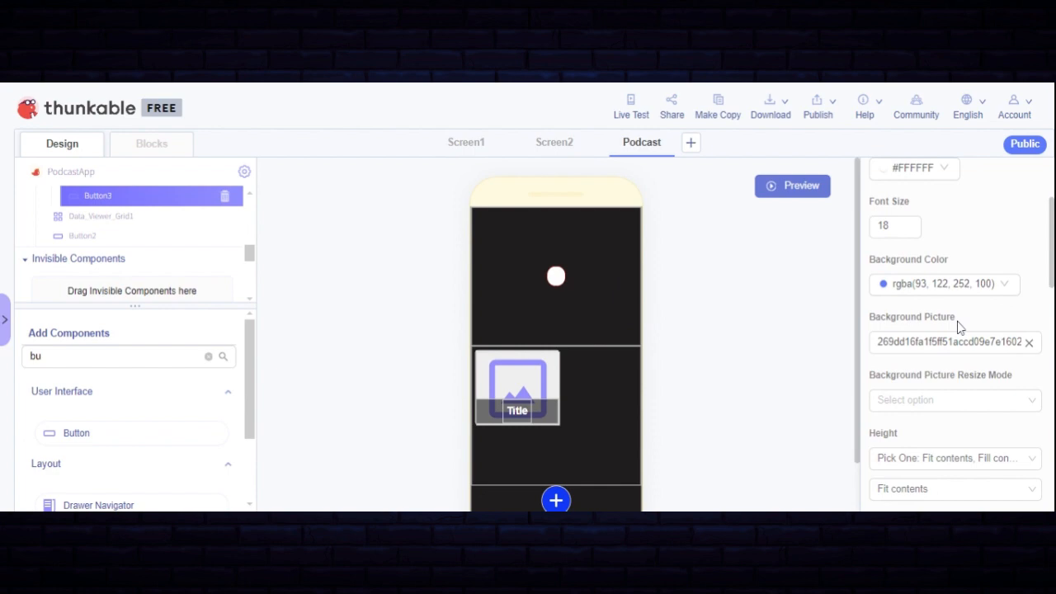
pyautogui.click(999, 280)
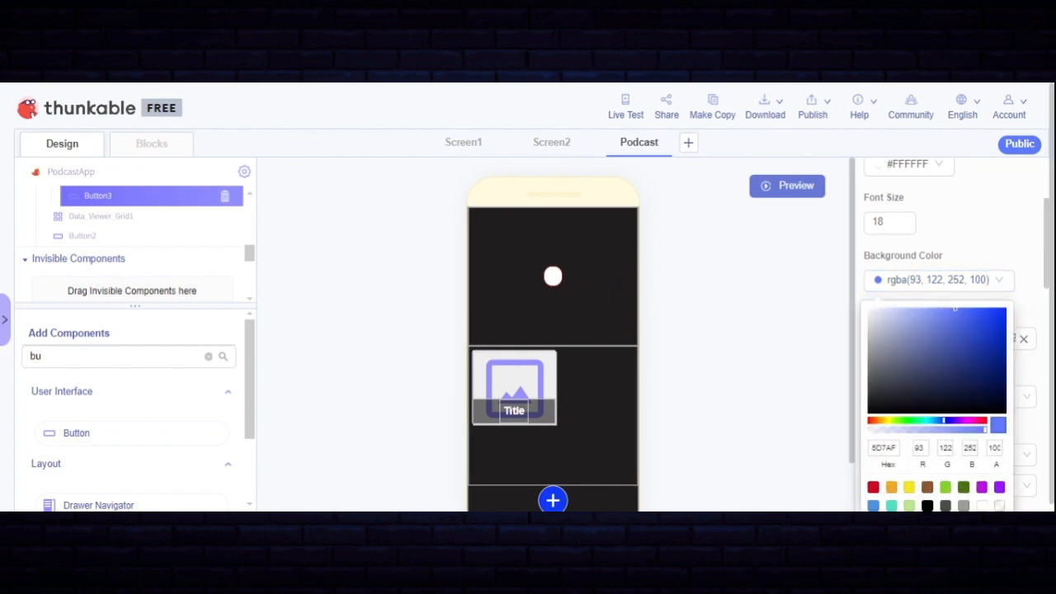
pyautogui.click(927, 506)
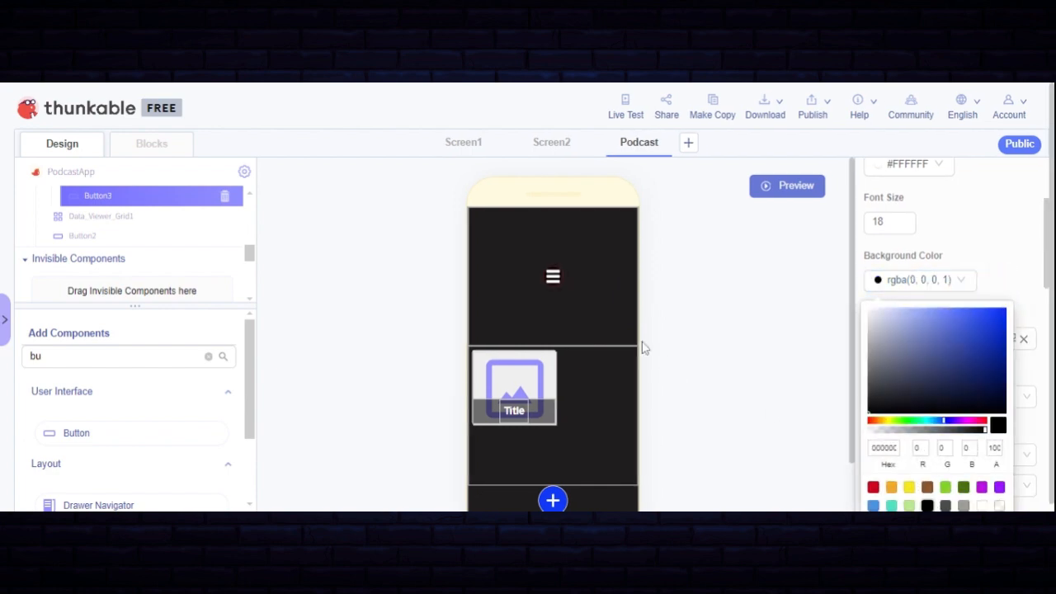
pyautogui.click(611, 285)
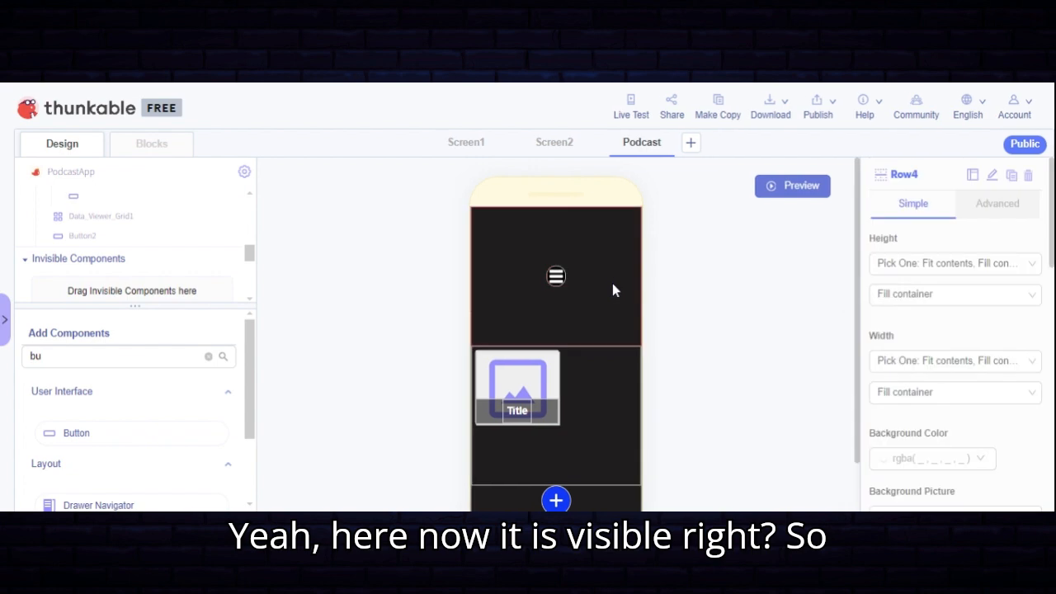
# Reset the menu-icon button's background color and set its red value to 32
pyautogui.click(557, 281)
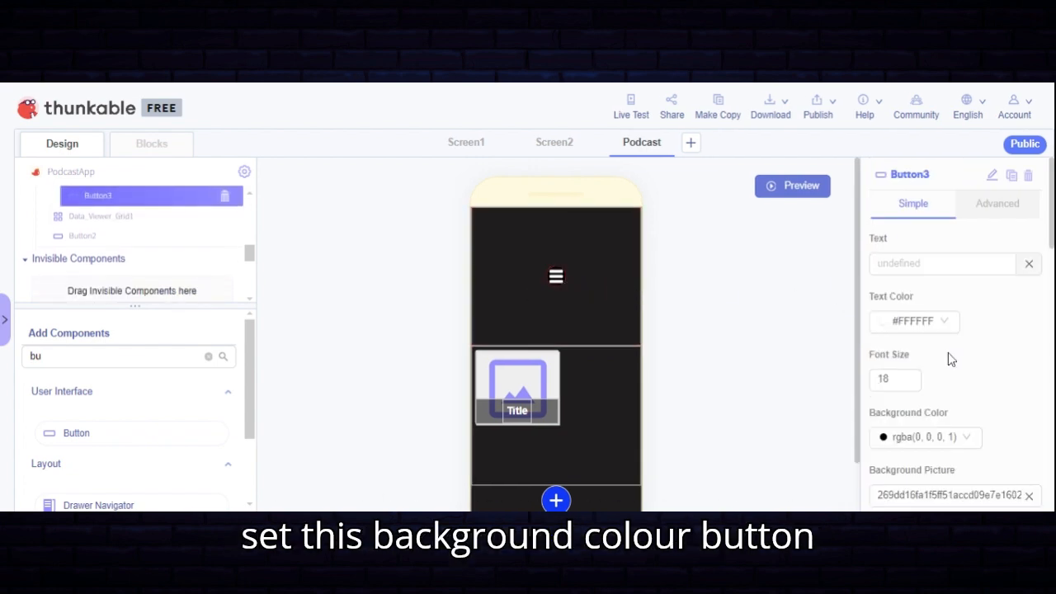
pyautogui.scroll(-2, 948, 358)
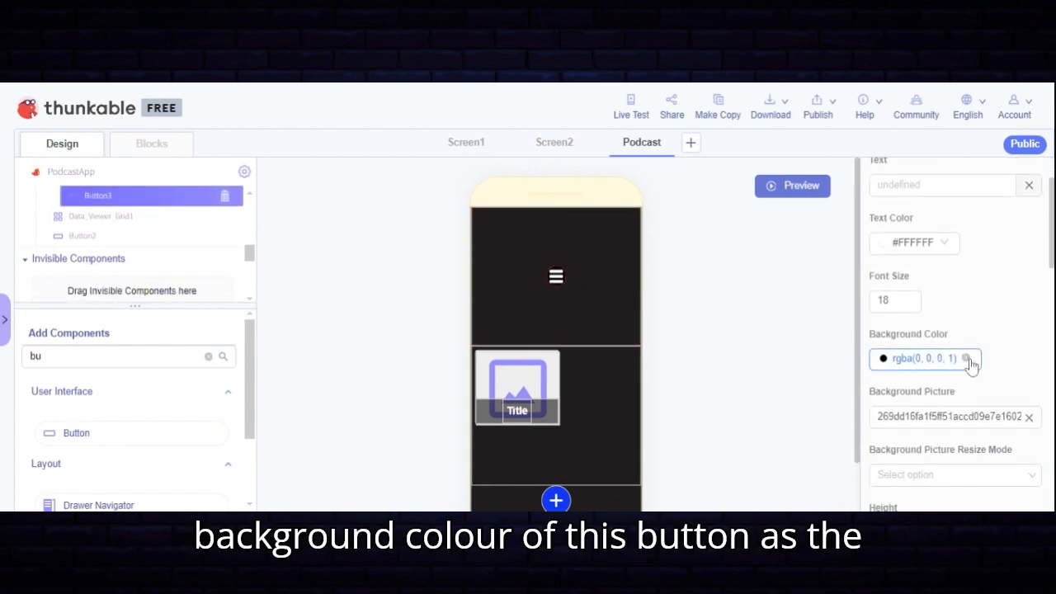
pyautogui.click(967, 358)
pyautogui.click(943, 363)
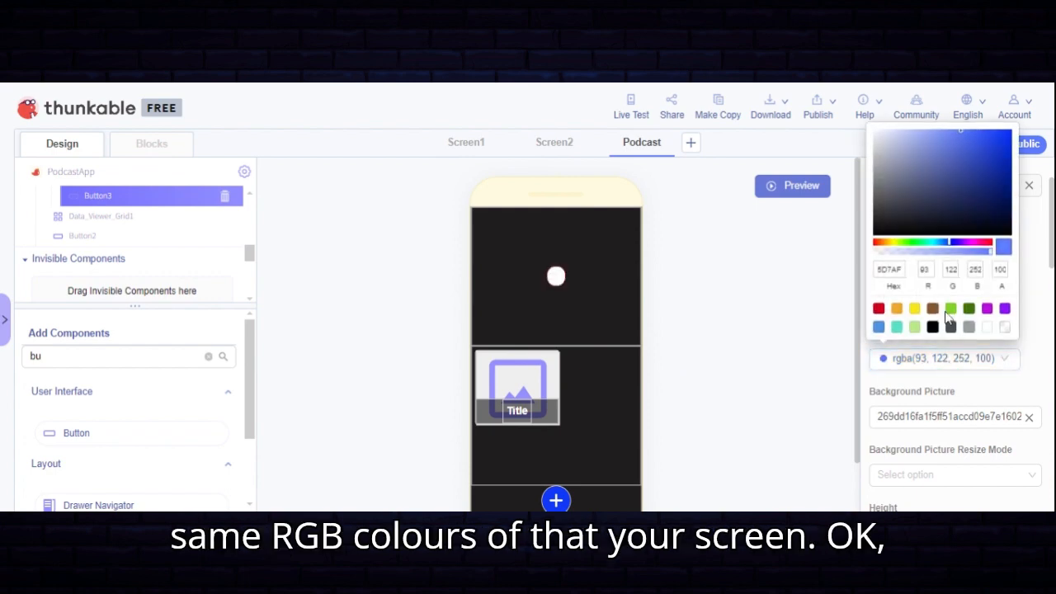
pyautogui.click(925, 269)
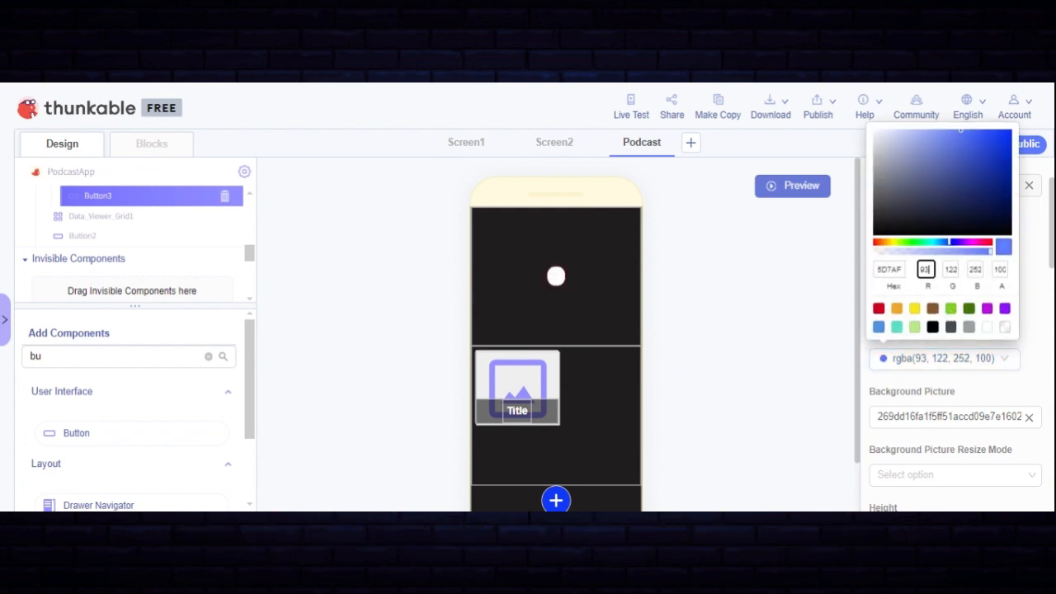
pyautogui.press('BackSpace')
pyautogui.press('BackSpace')
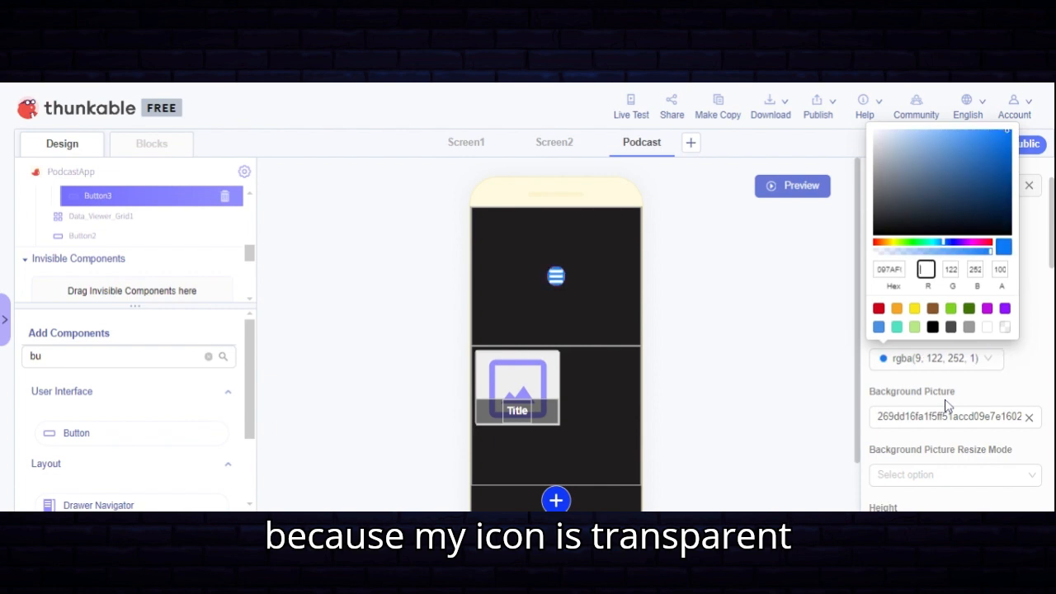
pyautogui.write('3')
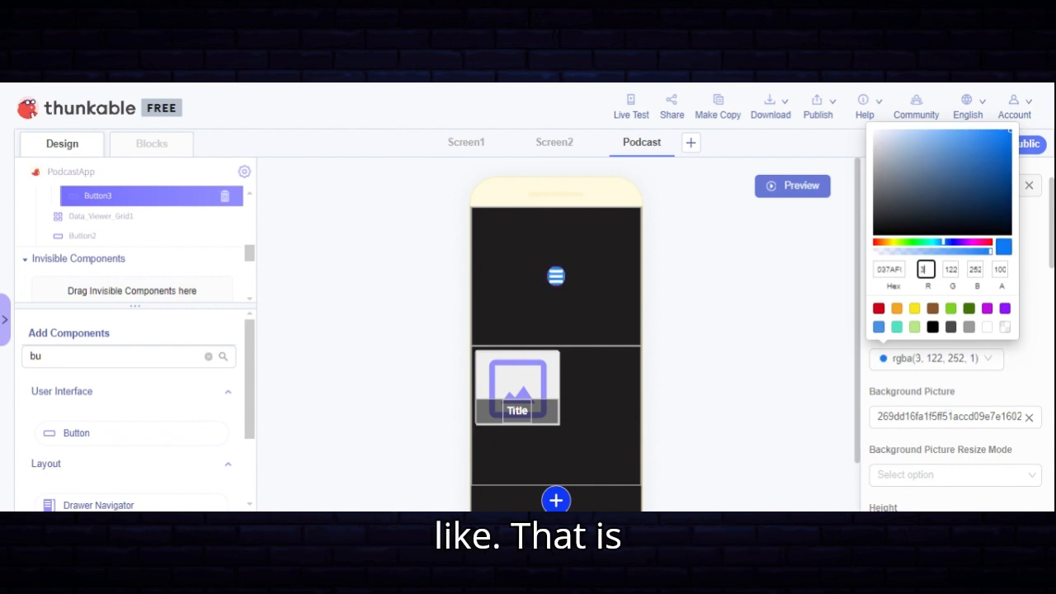
pyautogui.write('2')
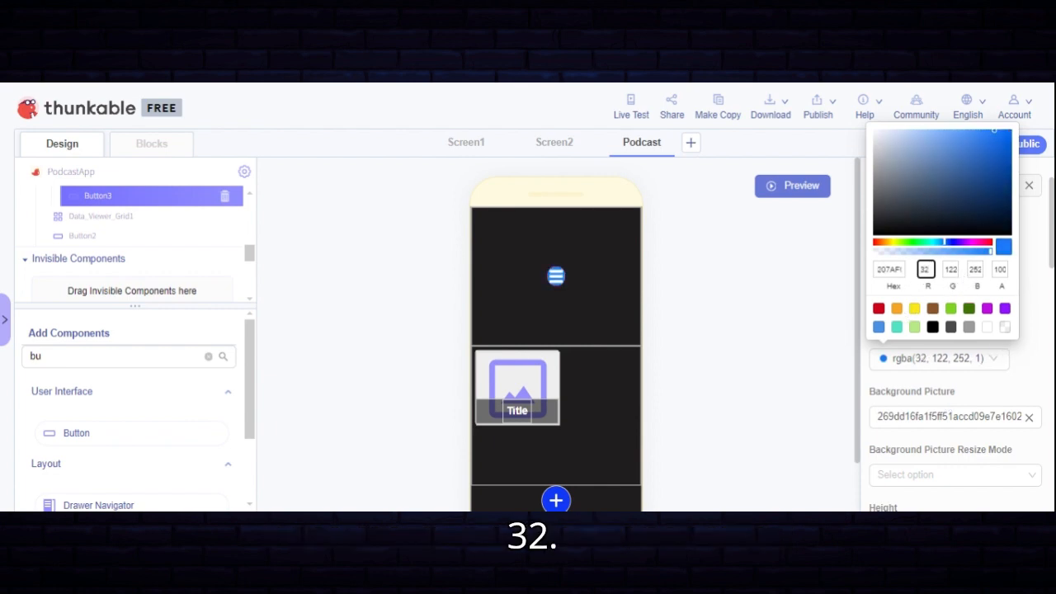
# Set both the green and blue values of the menu-icon button's background color to 29
pyautogui.click(952, 269)
pyautogui.press('BackSpace')
pyautogui.press('BackSpace')
pyautogui.press('BackSpace')
pyautogui.write('29')
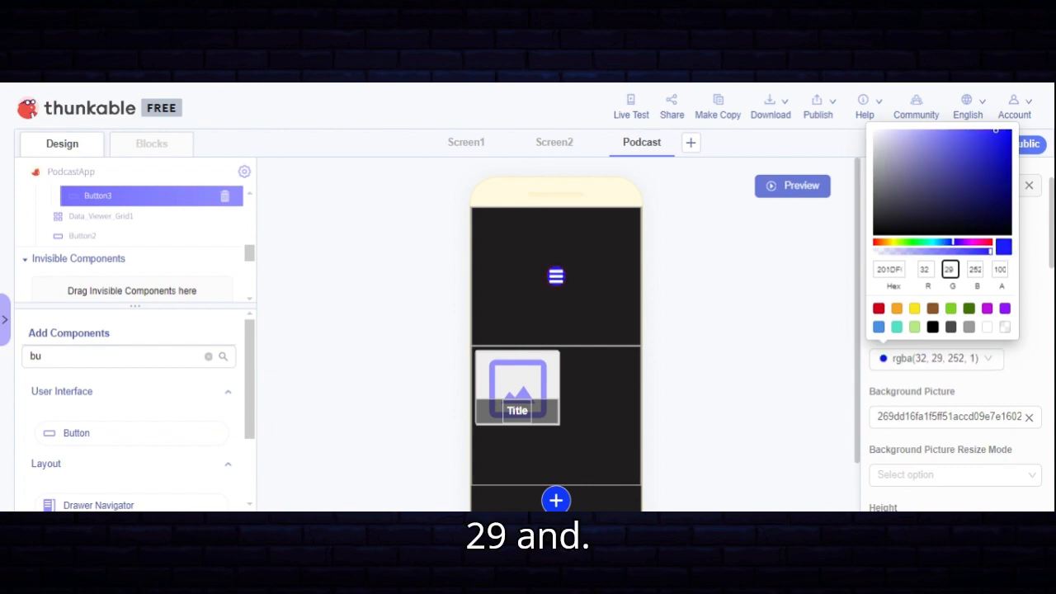
pyautogui.press('Tab')
pyautogui.press('BackSpace')
pyautogui.press('BackSpace')
pyautogui.press('BackSpace')
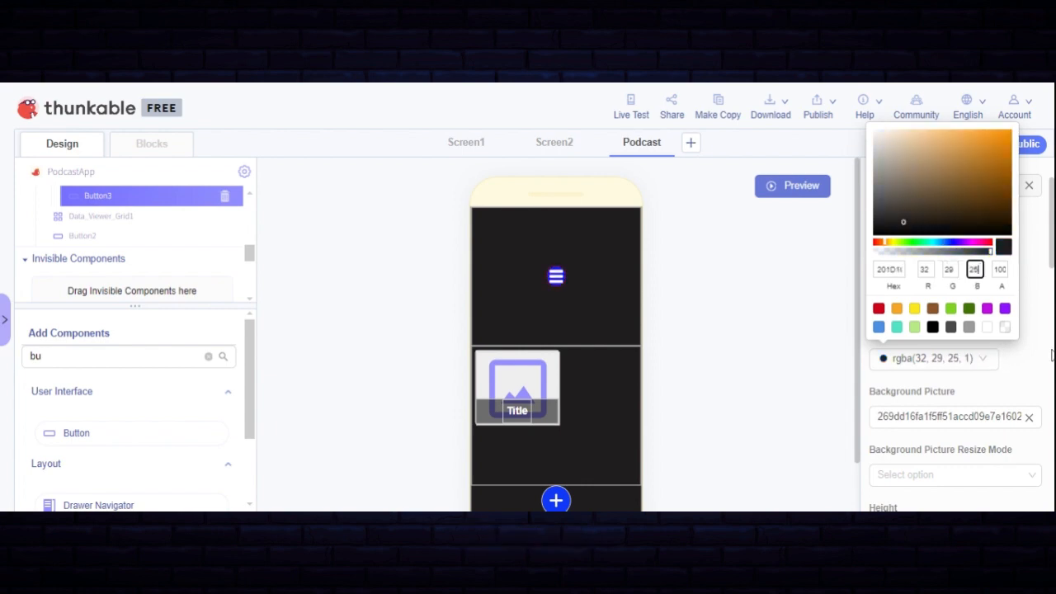
pyautogui.write('29')
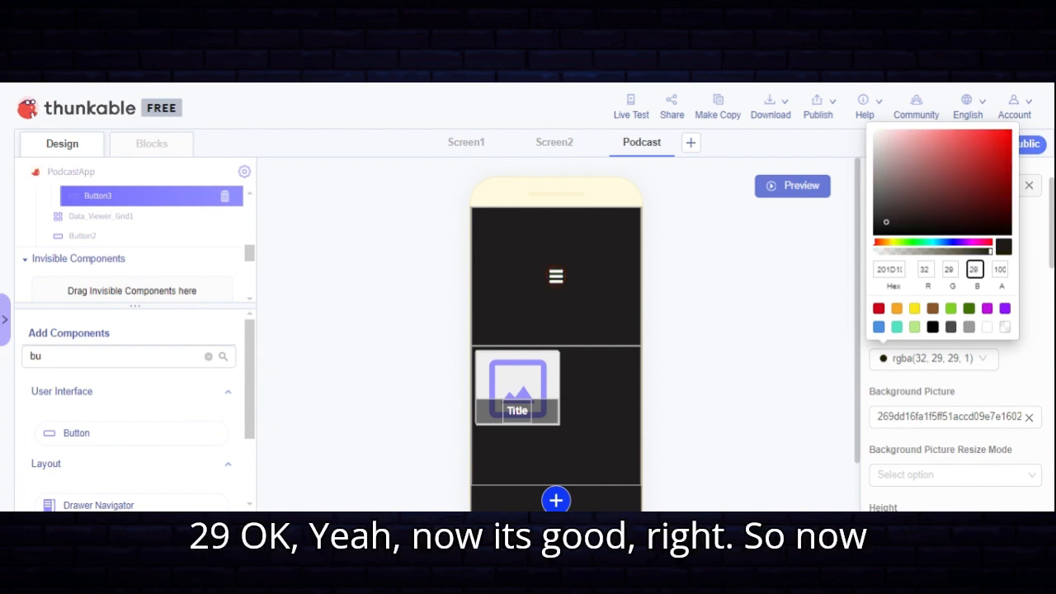
pyautogui.click(790, 366)
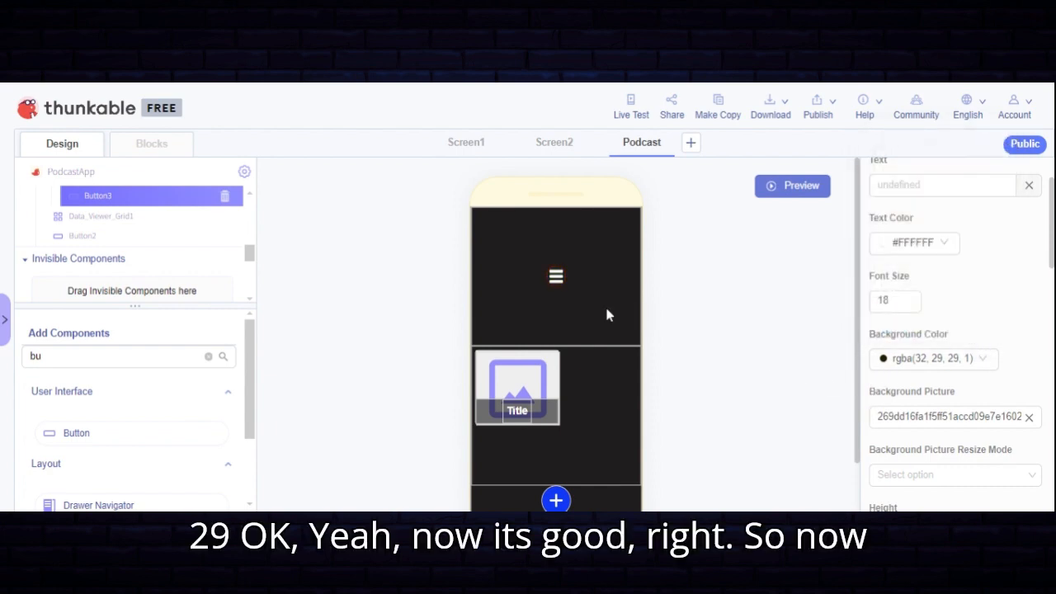
# Add a label inside the row, directly after the menu-icon button
pyautogui.click(601, 317)
pyautogui.click(91, 355)
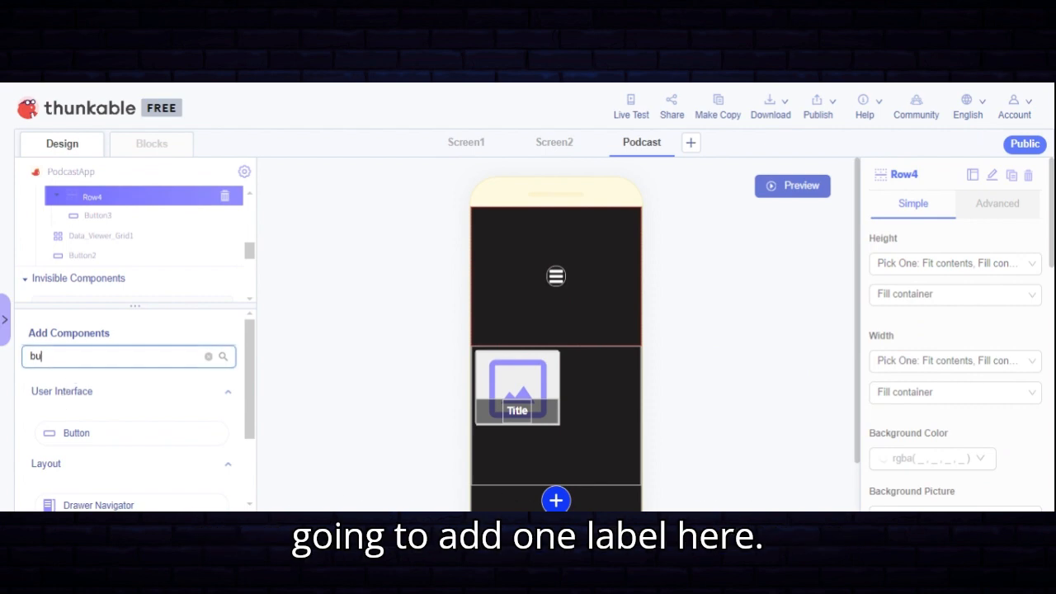
pyautogui.click(208, 356)
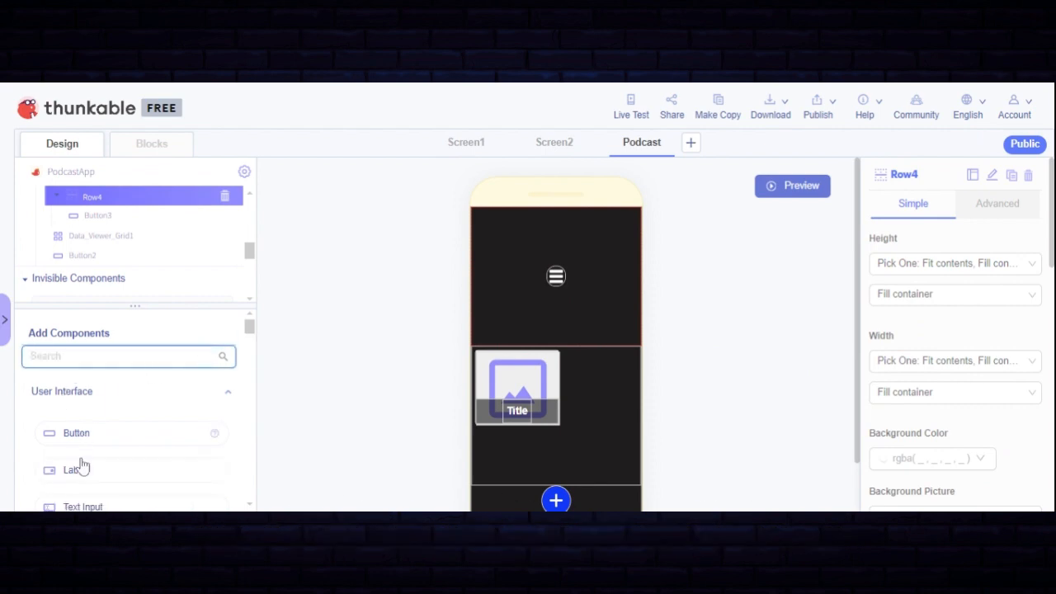
pyautogui.moveTo(73, 468); pyautogui.dragTo(165, 225)
# Replace the text of the new label beside the menu icon with "PodcastApp"
pyautogui.click(1029, 263)
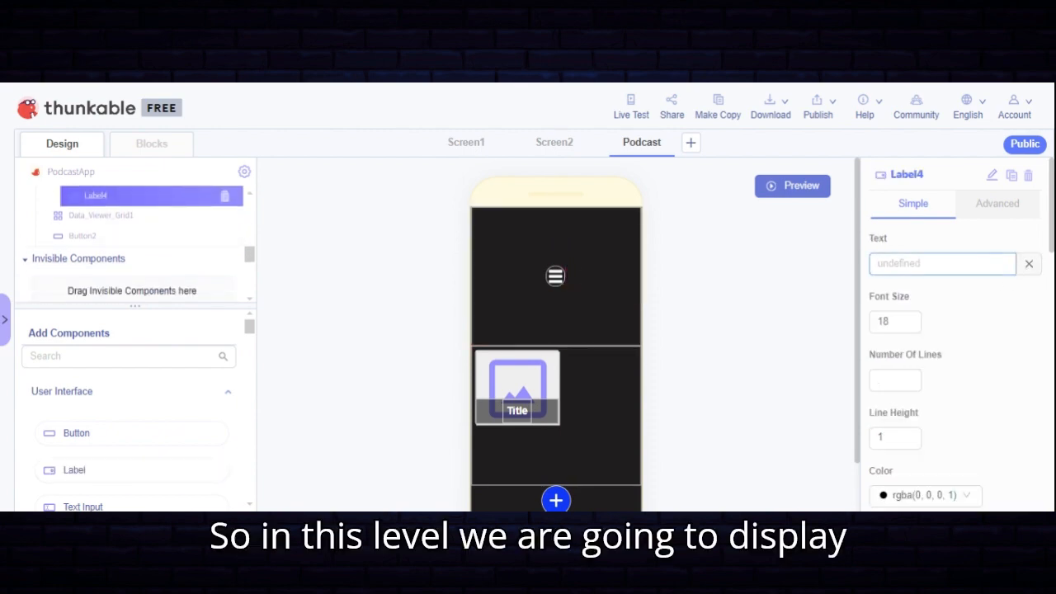
pyautogui.click(942, 264)
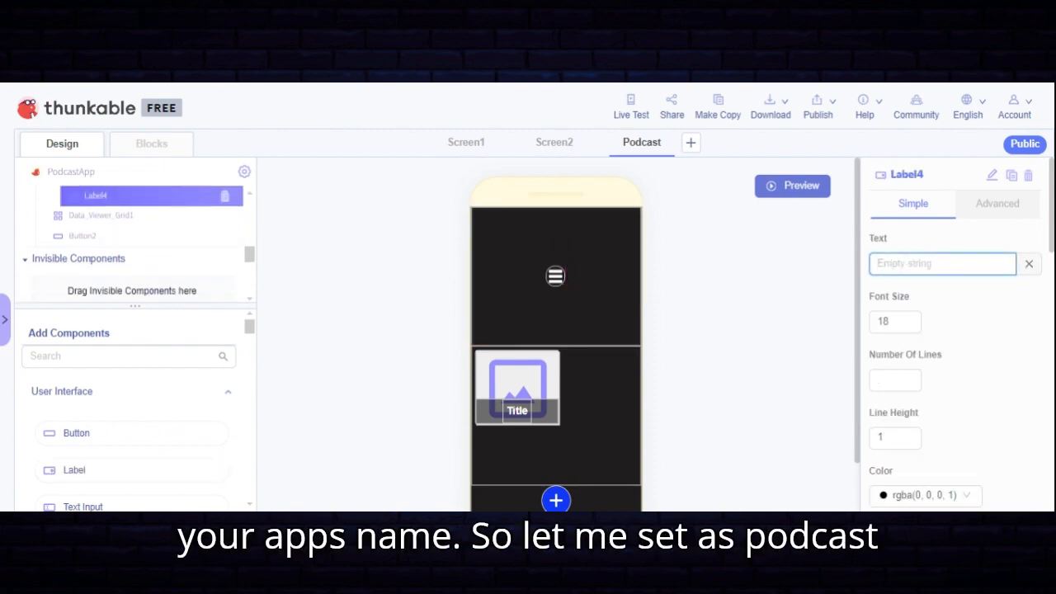
pyautogui.write('Podca')
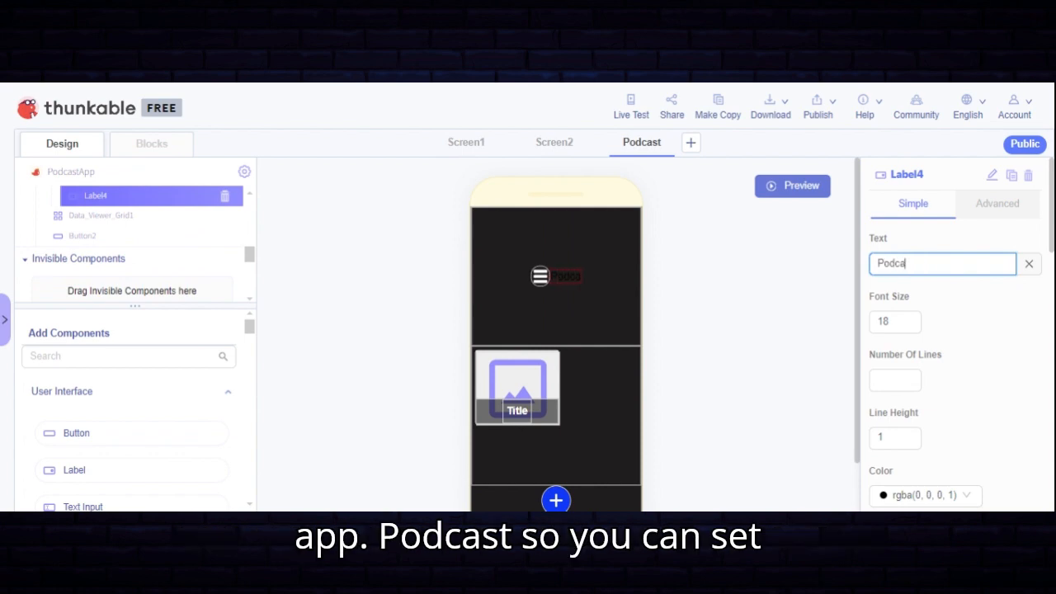
pyautogui.write('stApp')
# Change the text color of the PodcastApp label to white
pyautogui.scroll(-3, 949, 382)
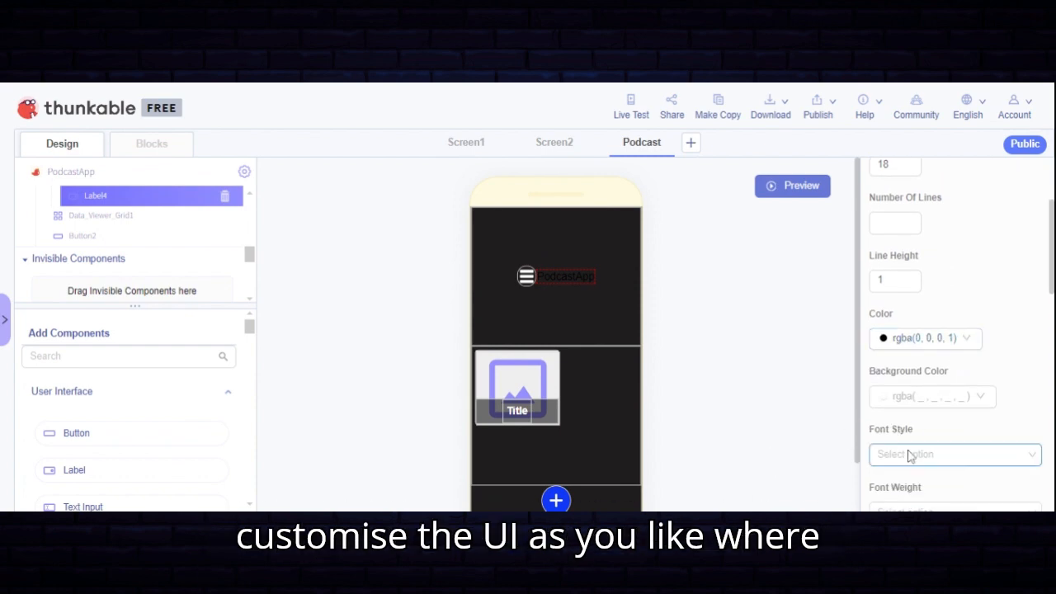
pyautogui.click(911, 336)
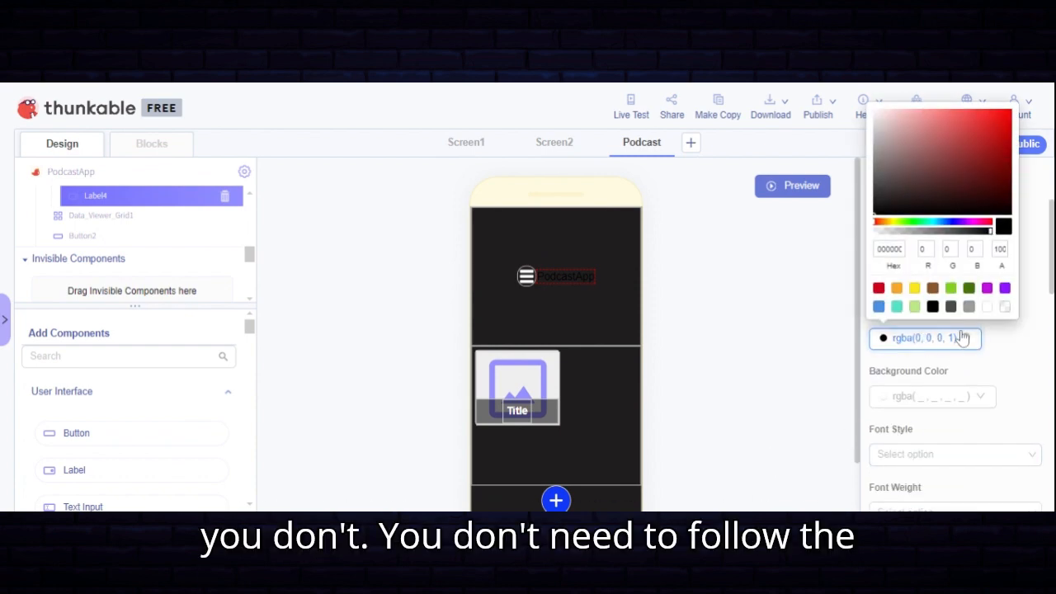
pyautogui.click(988, 307)
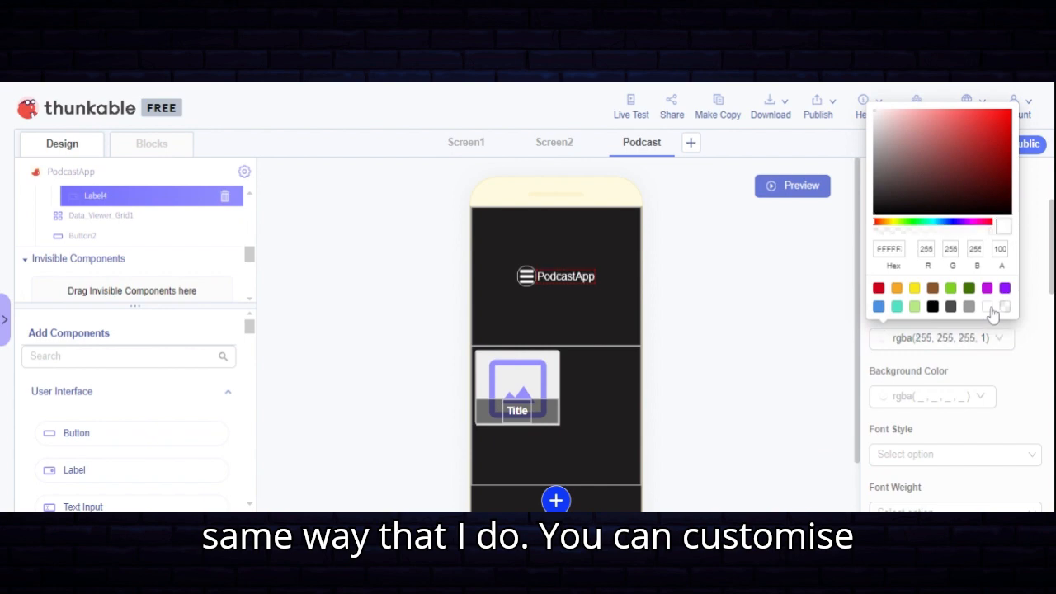
pyautogui.click(807, 323)
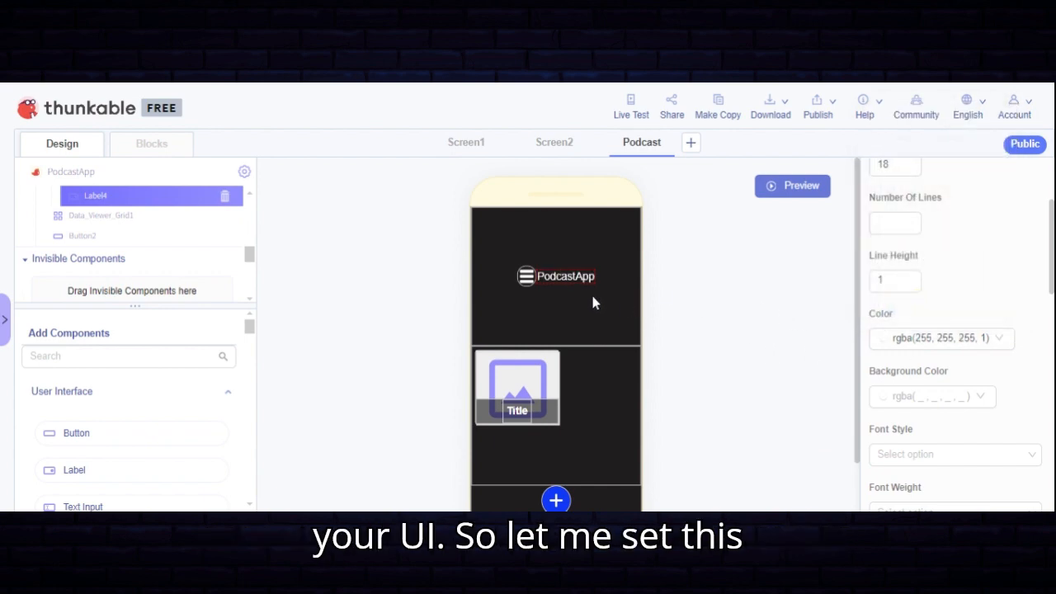
# Set the font weight of the PodcastApp header label to Bold
pyautogui.scroll(3, 999, 297)
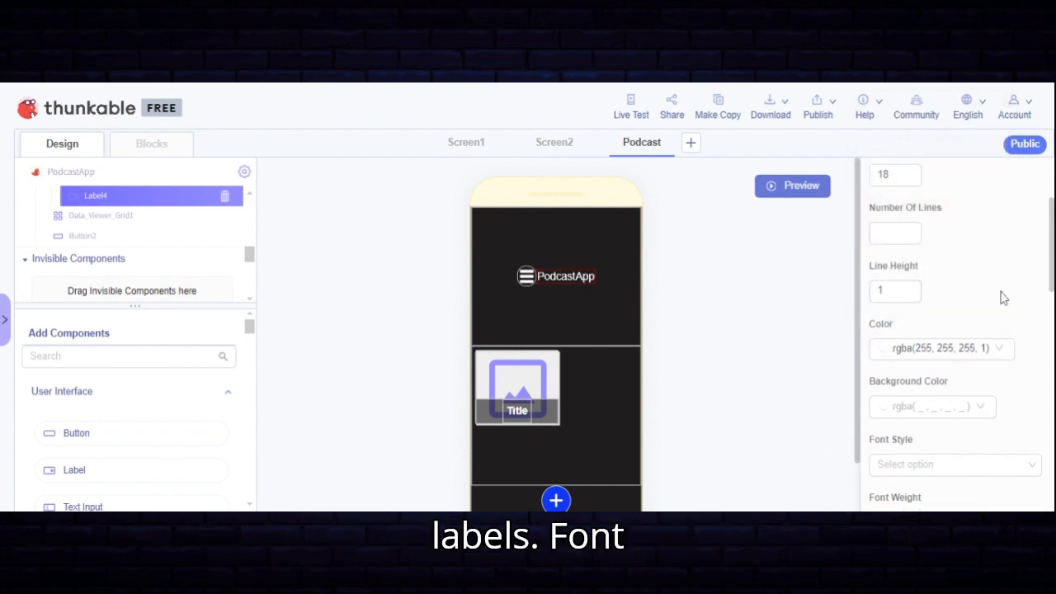
pyautogui.scroll(-2, 957, 312)
pyautogui.scroll(-2, 955, 314)
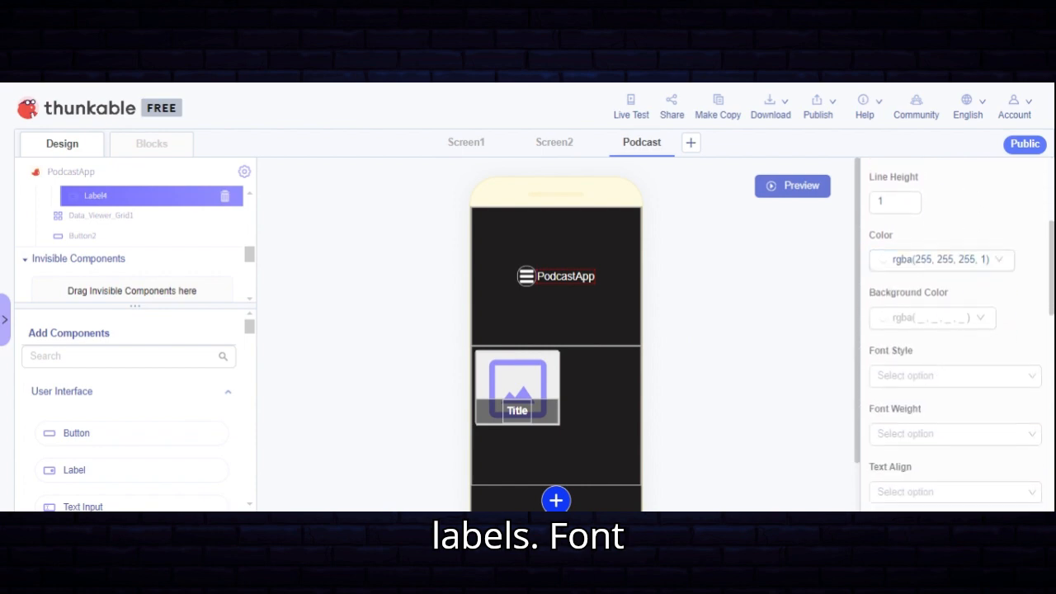
pyautogui.click(949, 433)
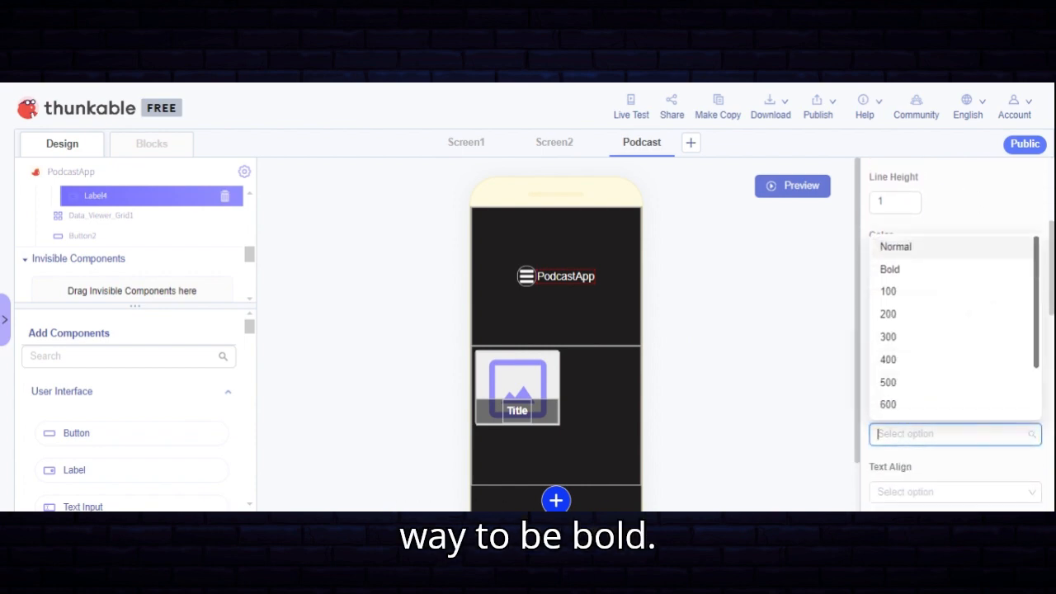
pyautogui.click(899, 273)
# Set the PodcastApp header label's font size to 20
pyautogui.scroll(3, 999, 289)
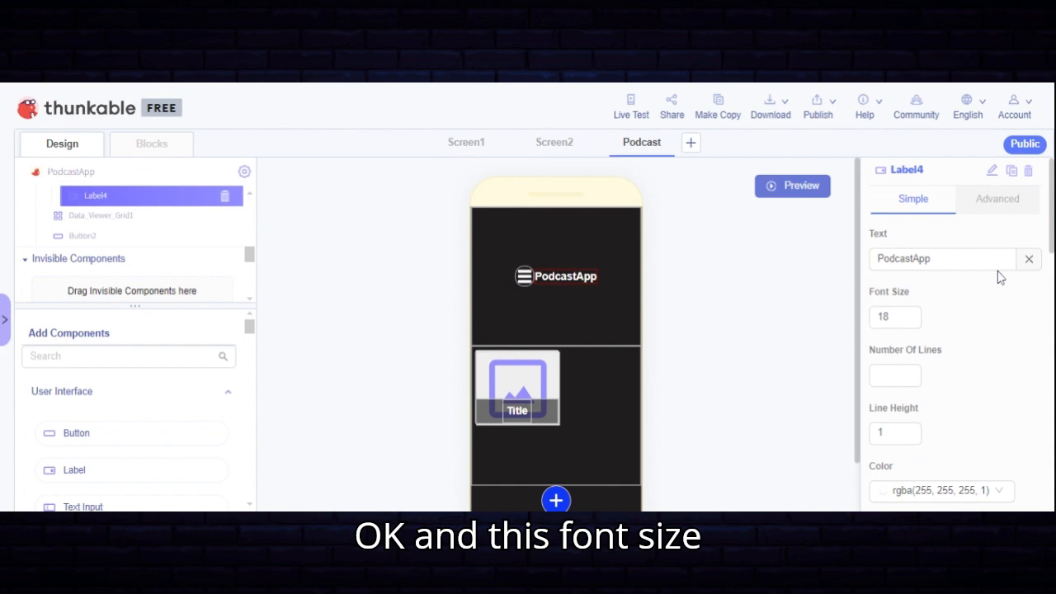
pyautogui.click(896, 321)
pyautogui.press('BackSpace')
pyautogui.press('BackSpace')
pyautogui.write('25')
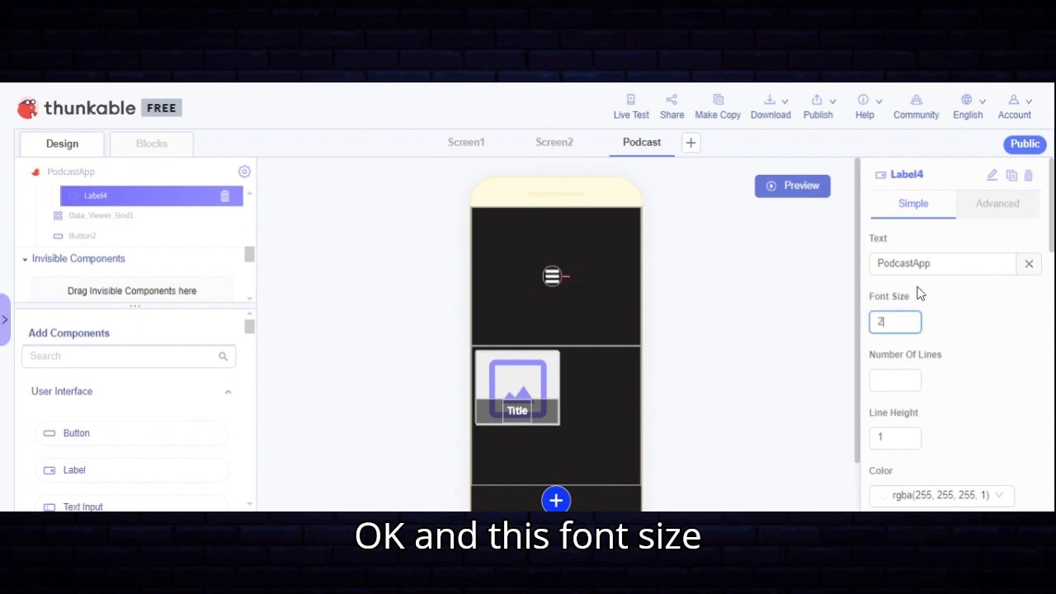
pyautogui.press('BackSpace')
pyautogui.press('BackSpace')
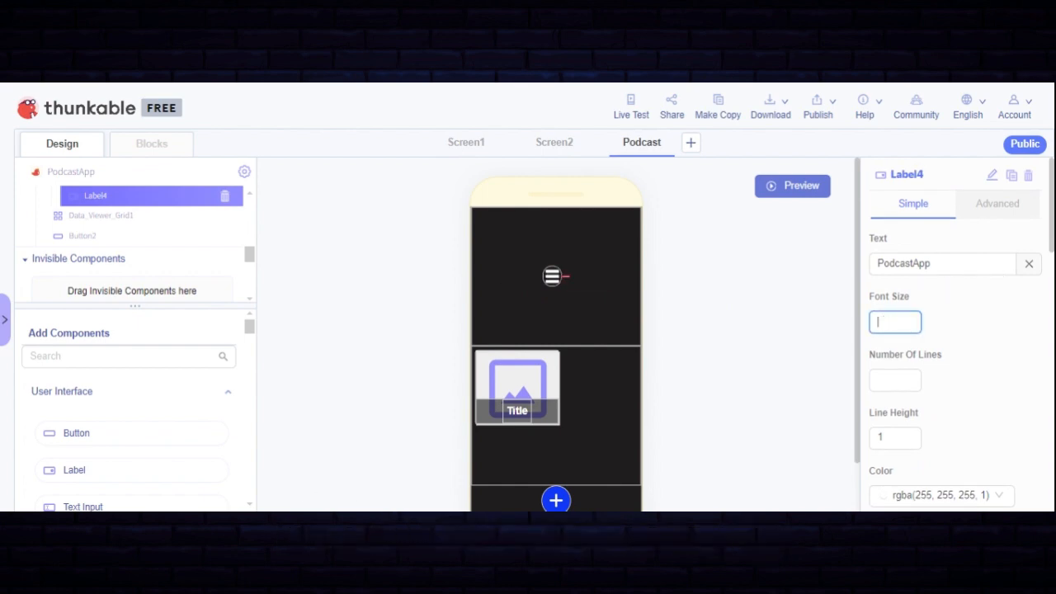
pyautogui.write('20')
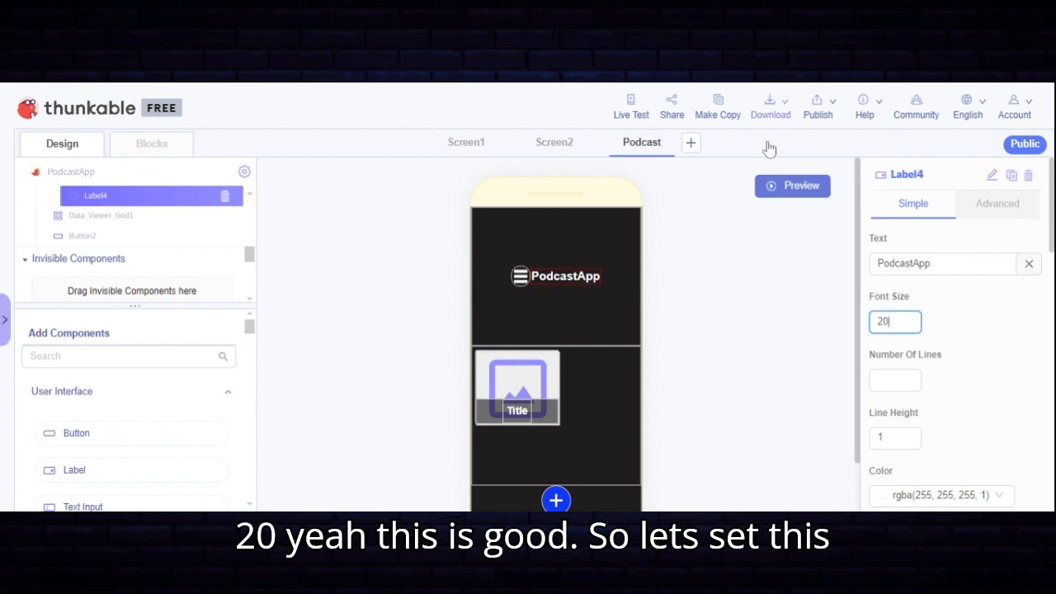
# Align the header row's contents horizontally to the left and set the row's height to Fit contents
pyautogui.click(612, 306)
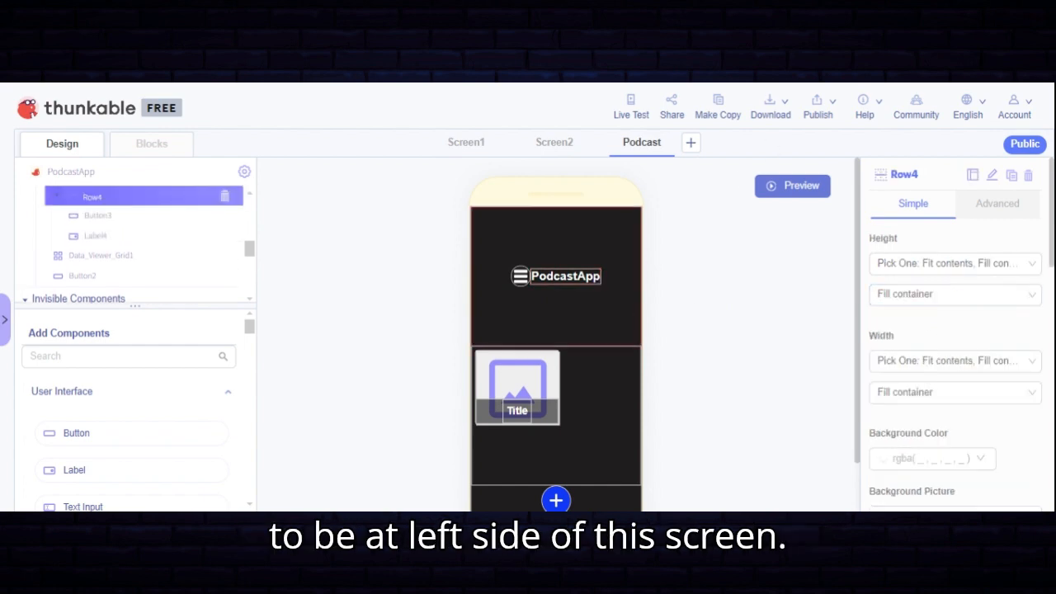
pyautogui.scroll(-3, 908, 347)
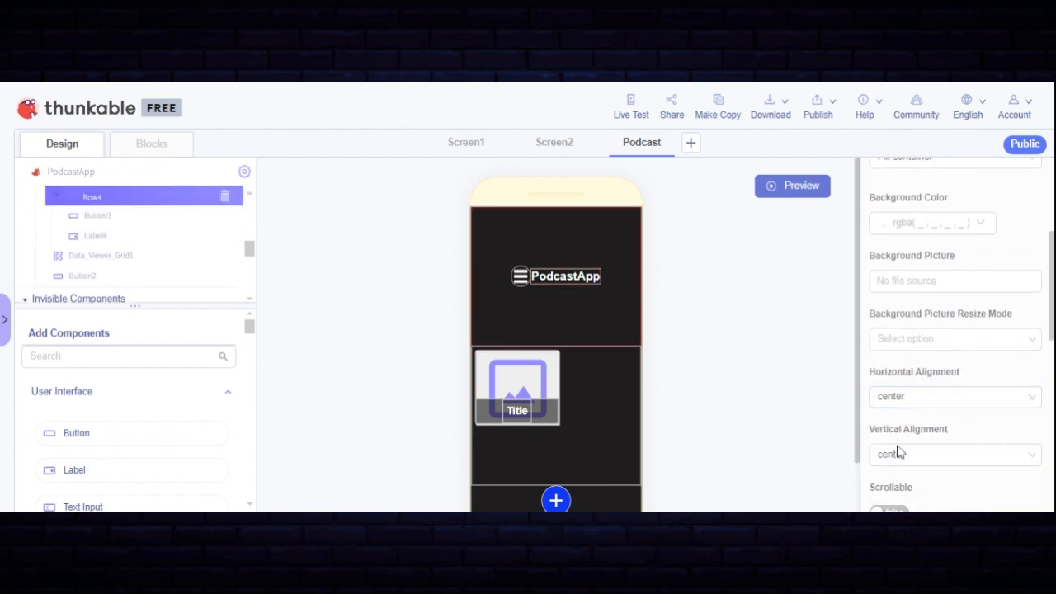
pyautogui.click(924, 396)
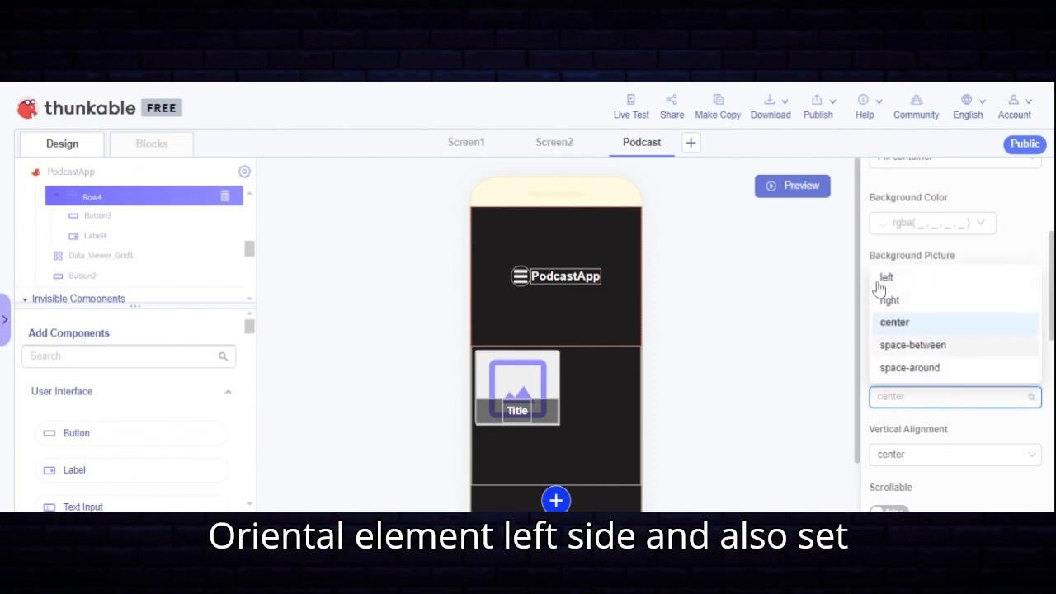
pyautogui.click(888, 279)
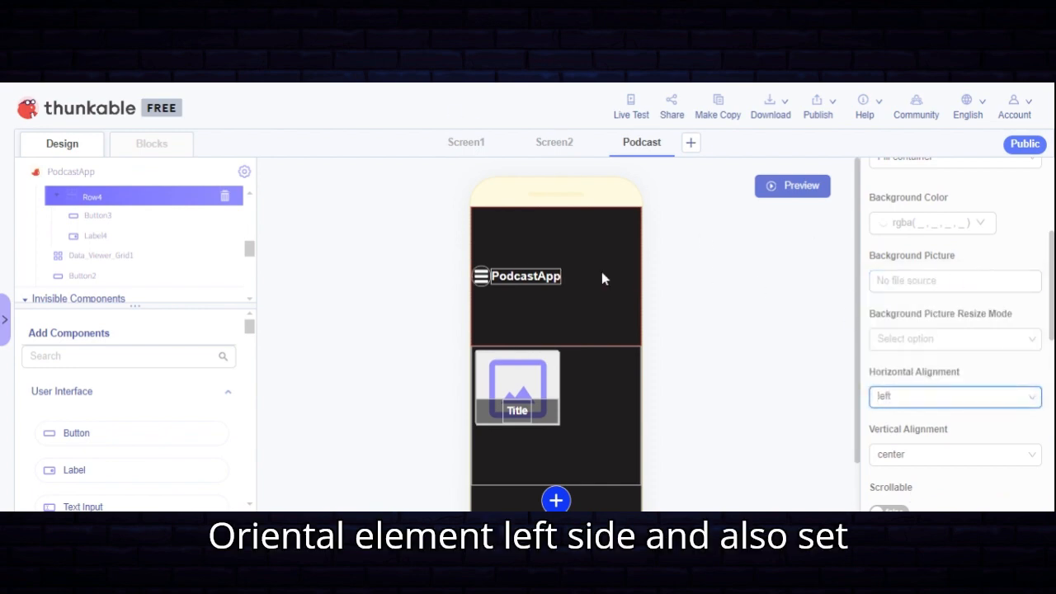
pyautogui.scroll(4, 953, 346)
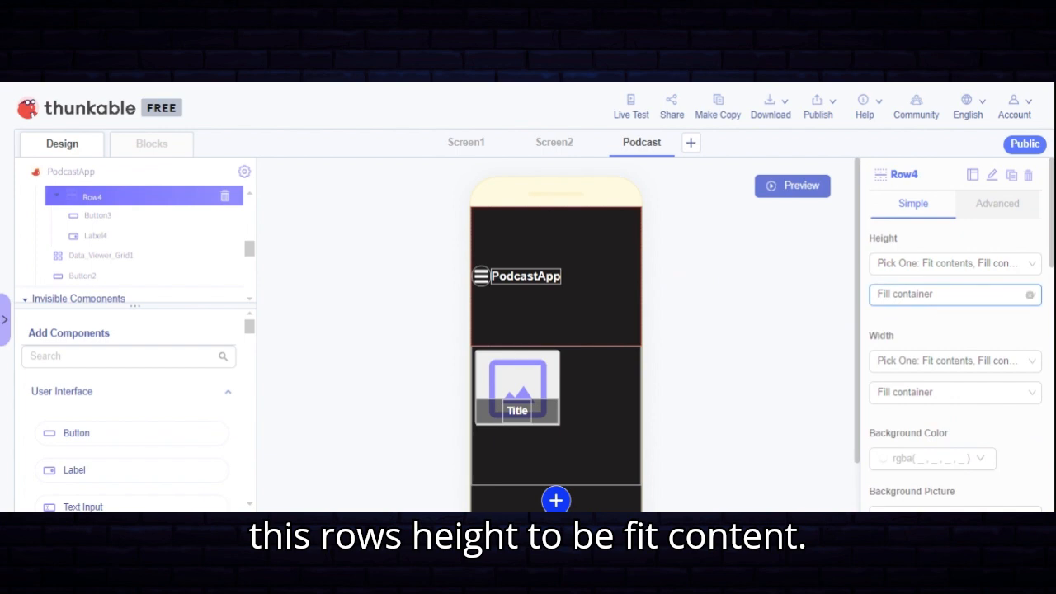
pyautogui.click(940, 295)
pyautogui.click(911, 322)
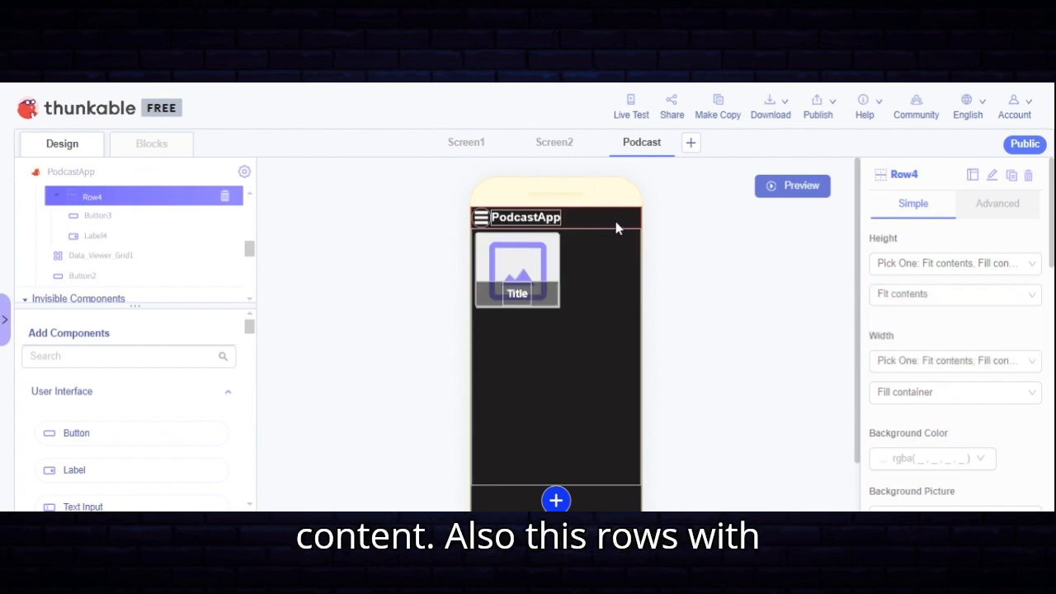
# Change the header row's width to a relative size of 90%
pyautogui.scroll(-2, 1004, 356)
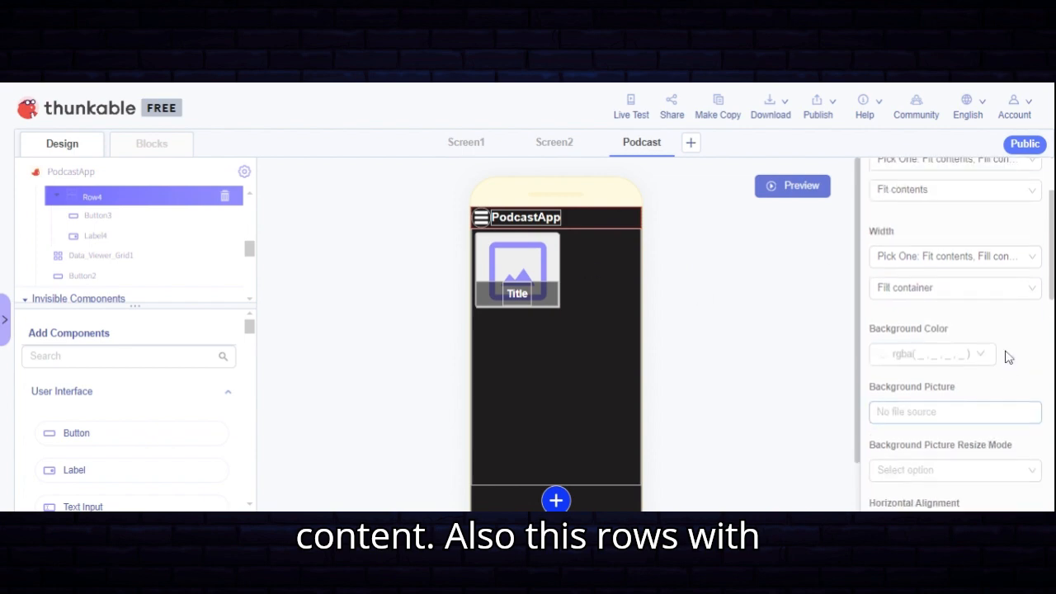
pyautogui.scroll(2, 948, 363)
pyautogui.click(937, 366)
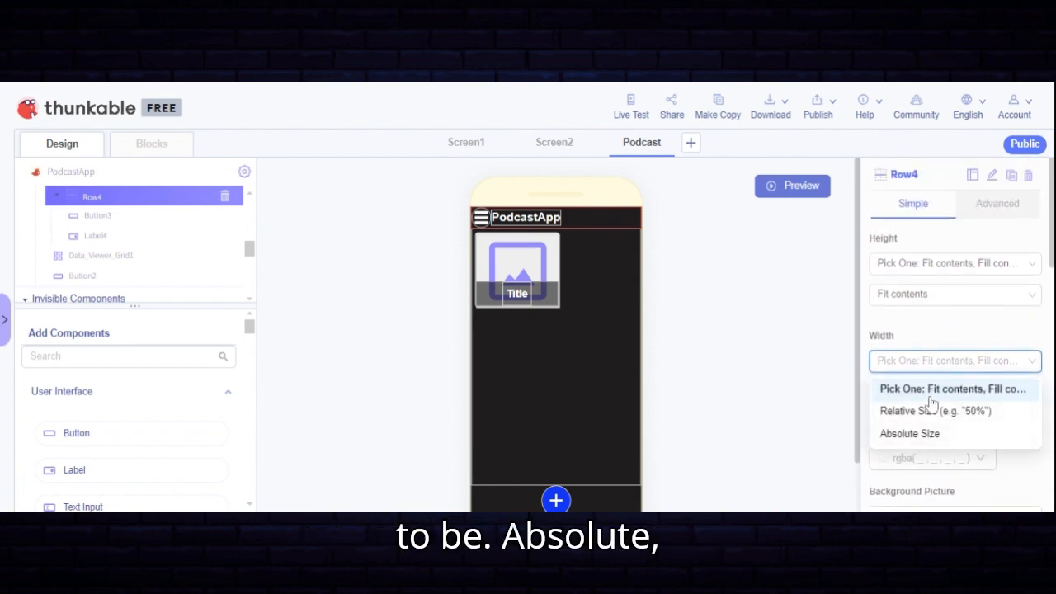
pyautogui.click(931, 411)
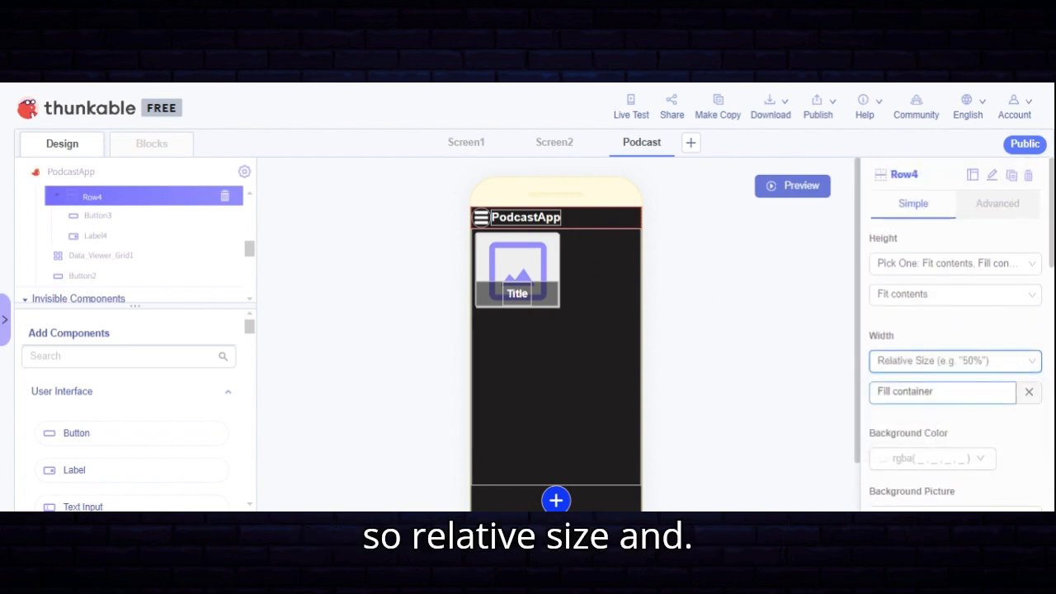
pyautogui.click(1029, 392)
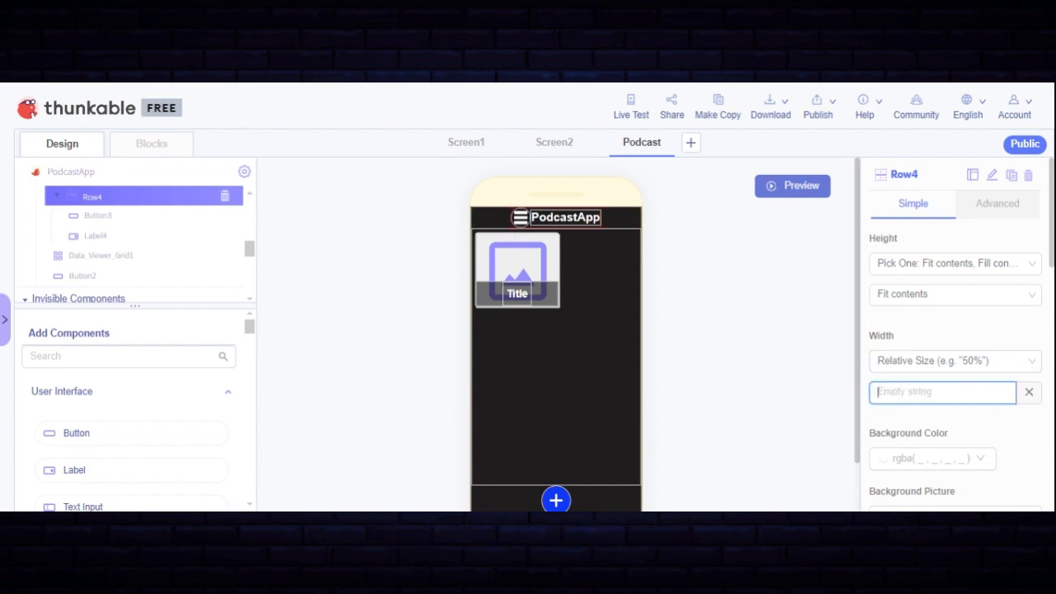
pyautogui.write('90%')
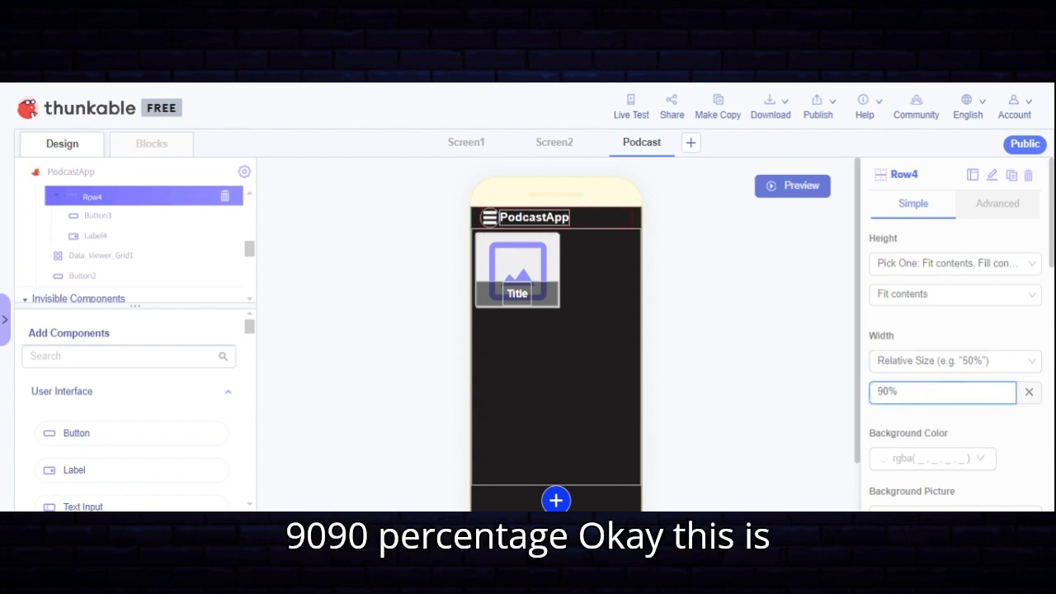
# Give the data viewer grid below the header a relative width of 90%
pyautogui.click(538, 295)
pyautogui.scroll(-10, 955, 354)
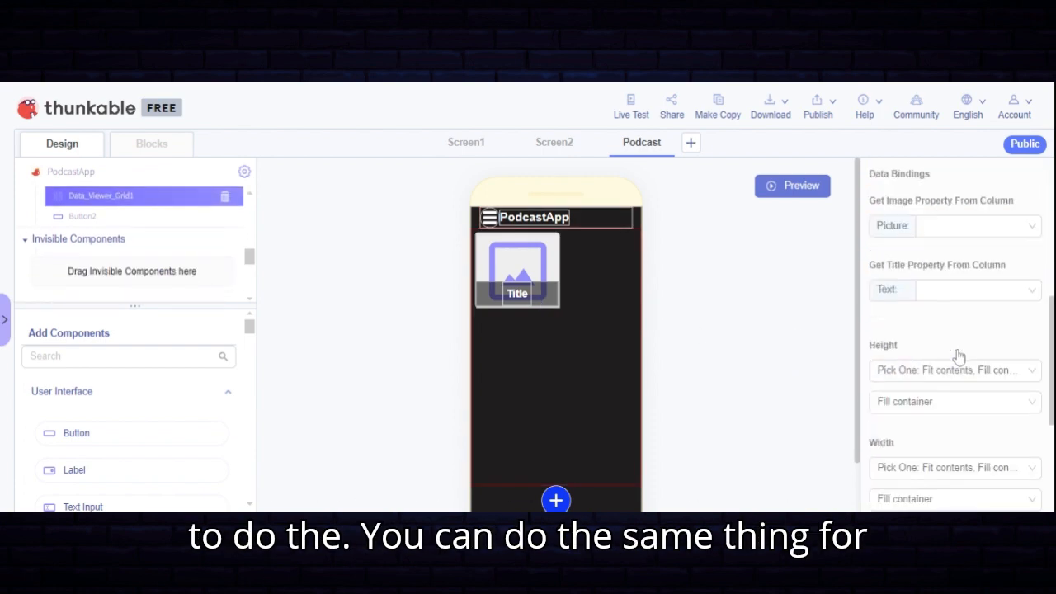
pyautogui.scroll(6, 945, 358)
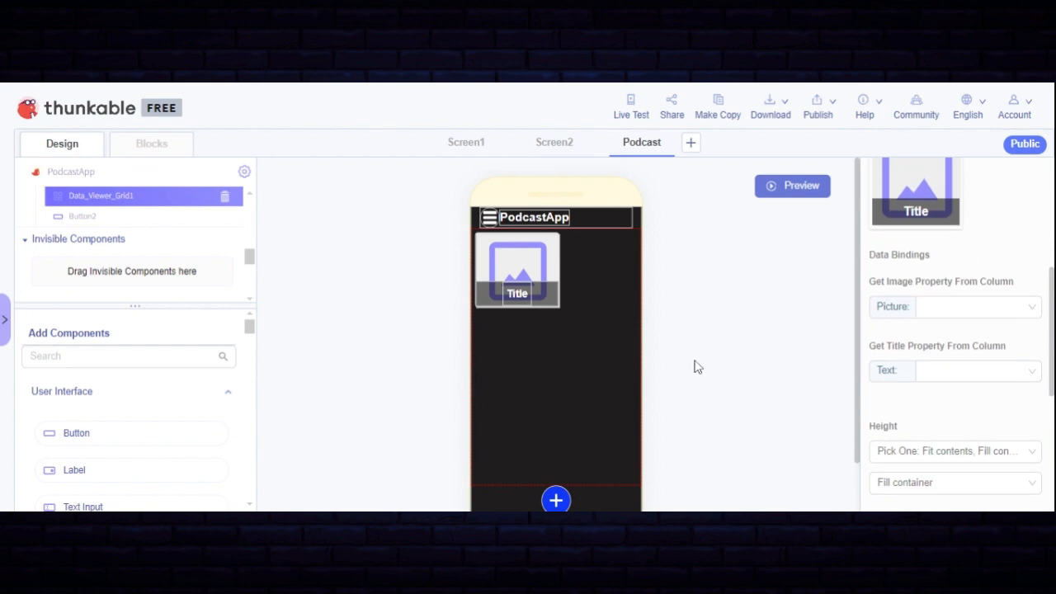
pyautogui.scroll(-4, 916, 401)
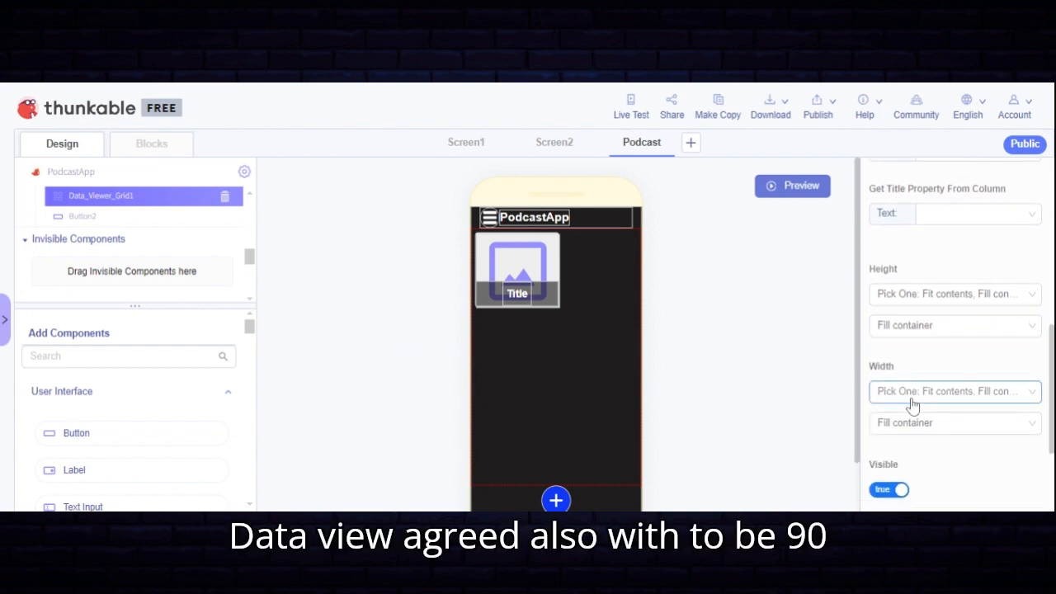
pyautogui.click(914, 397)
pyautogui.click(914, 443)
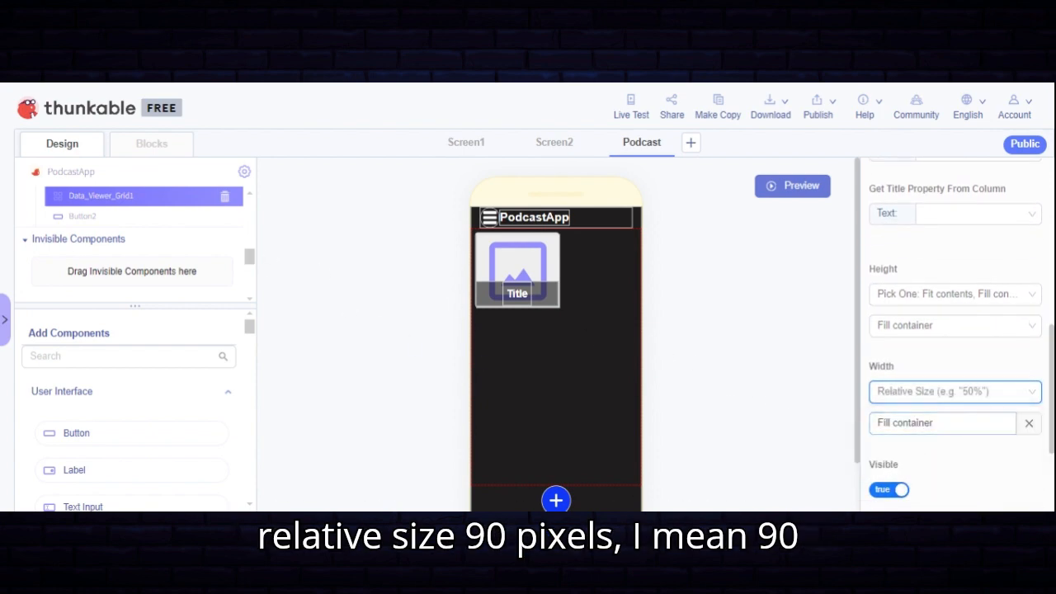
pyautogui.click(1027, 424)
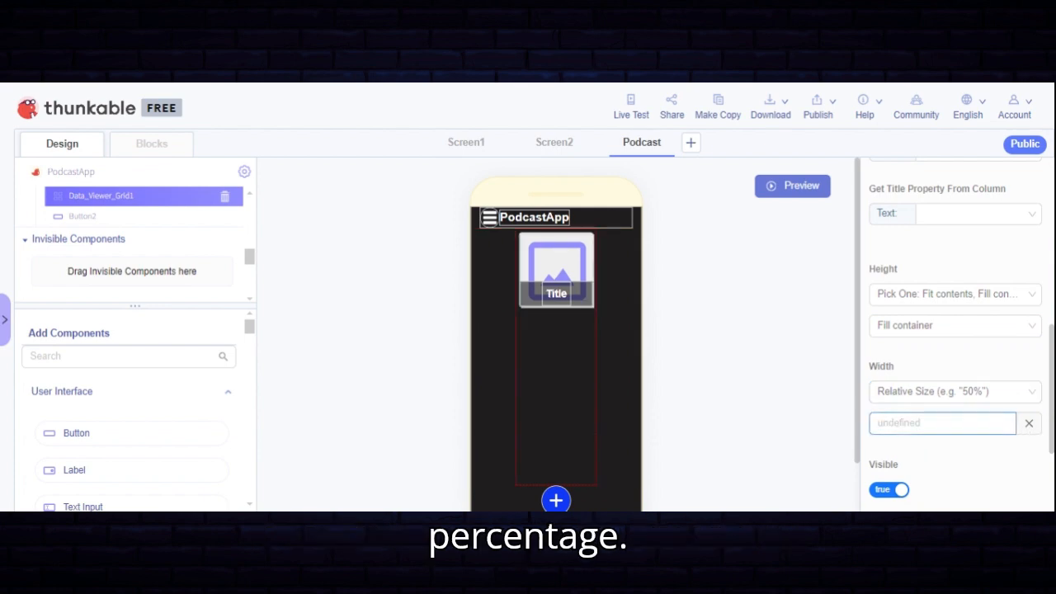
pyautogui.click(884, 423)
pyautogui.write('90%')
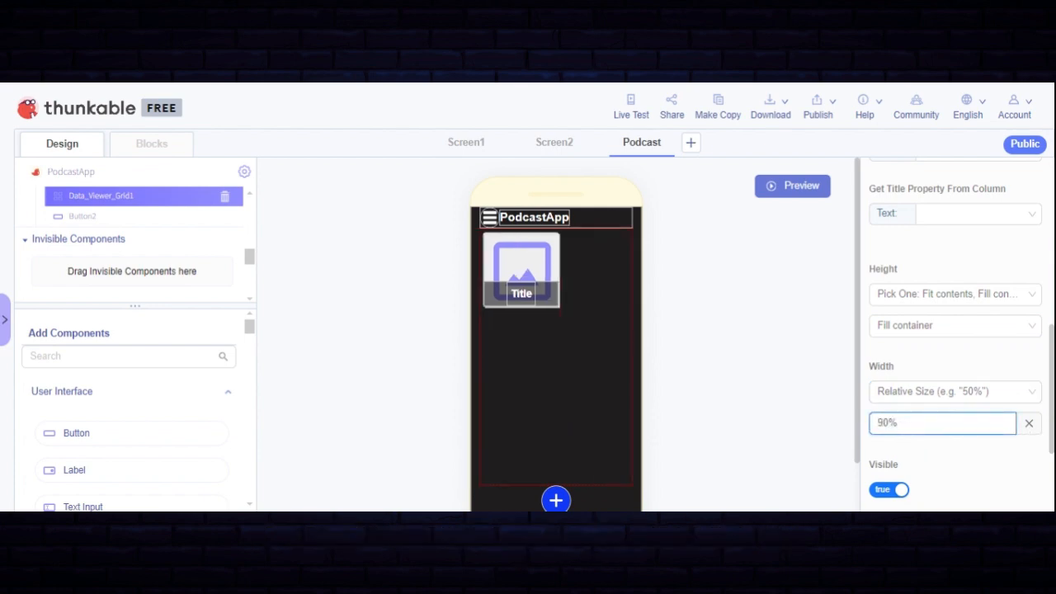
pyautogui.scroll(-2, 568, 364)
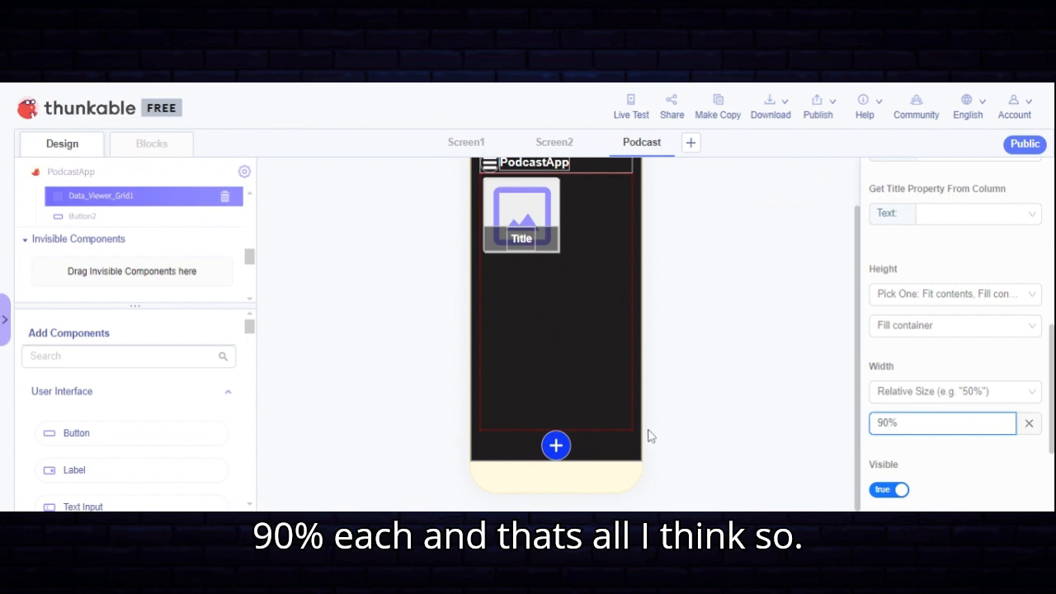
pyautogui.scroll(2, 648, 416)
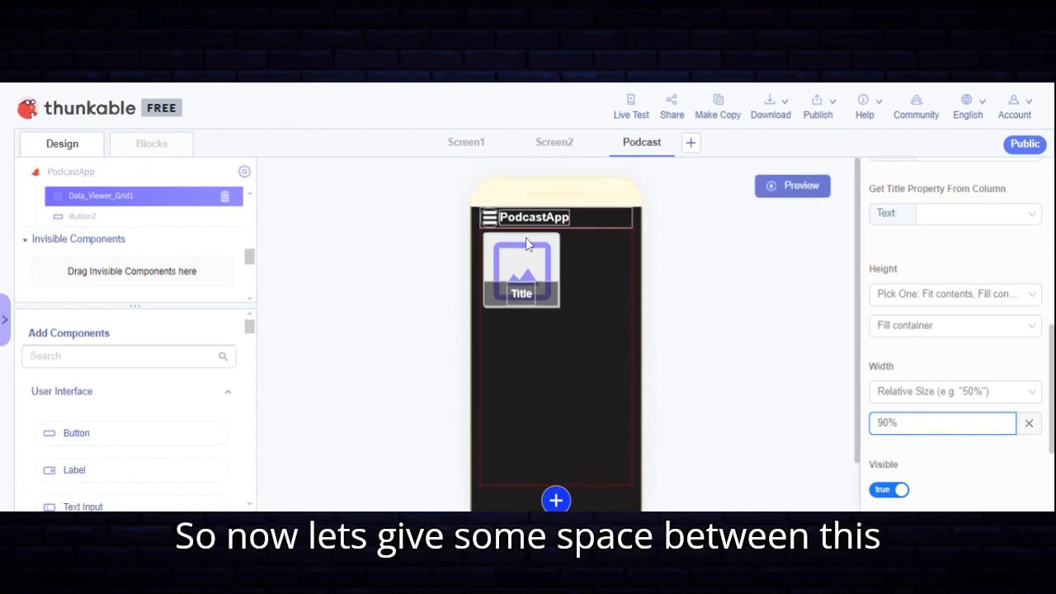
# Set the left margin of the PodcastApp label to 7 px to space it from the menu button
pyautogui.click(554, 219)
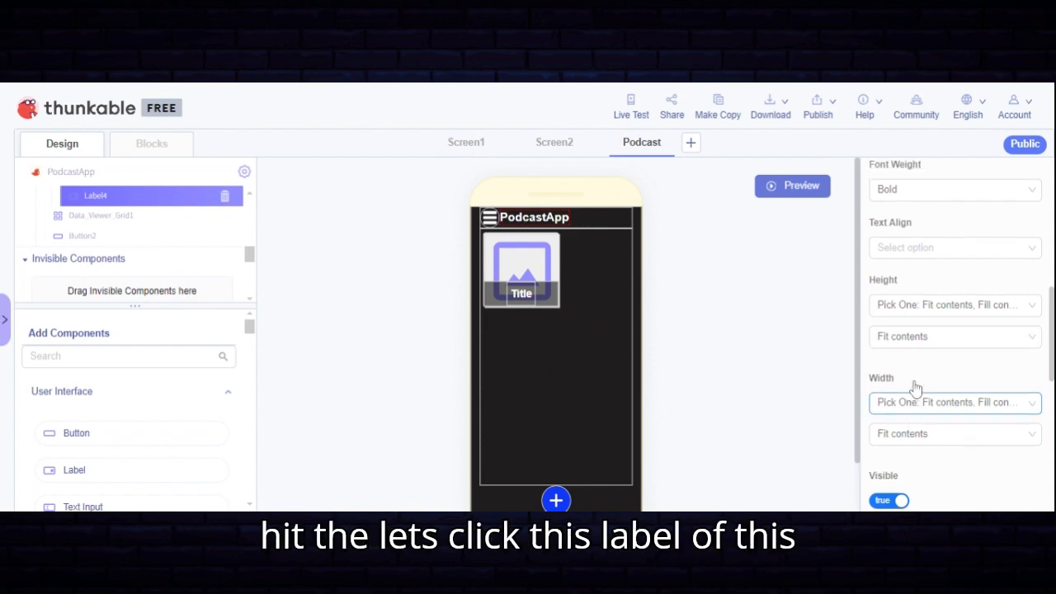
pyautogui.scroll(2, 912, 383)
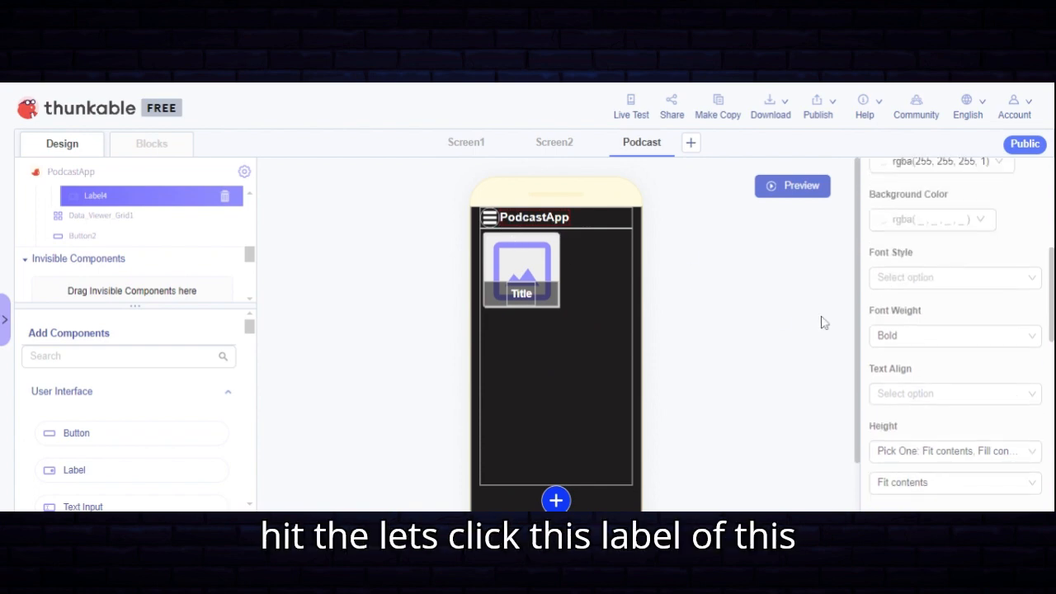
pyautogui.scroll(2, 952, 323)
pyautogui.scroll(-1, 930, 397)
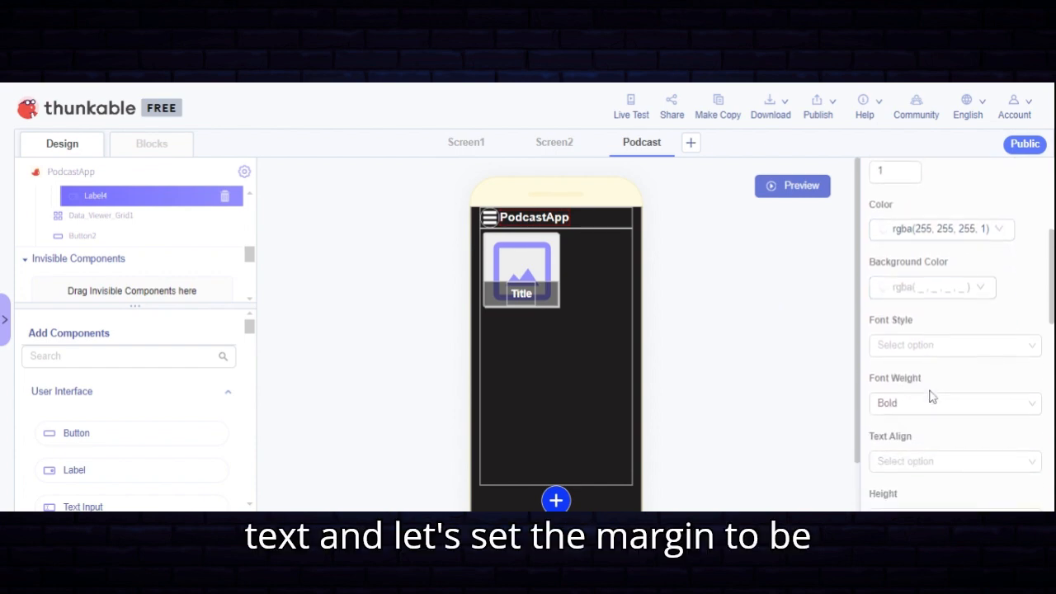
pyautogui.scroll(-7, 930, 397)
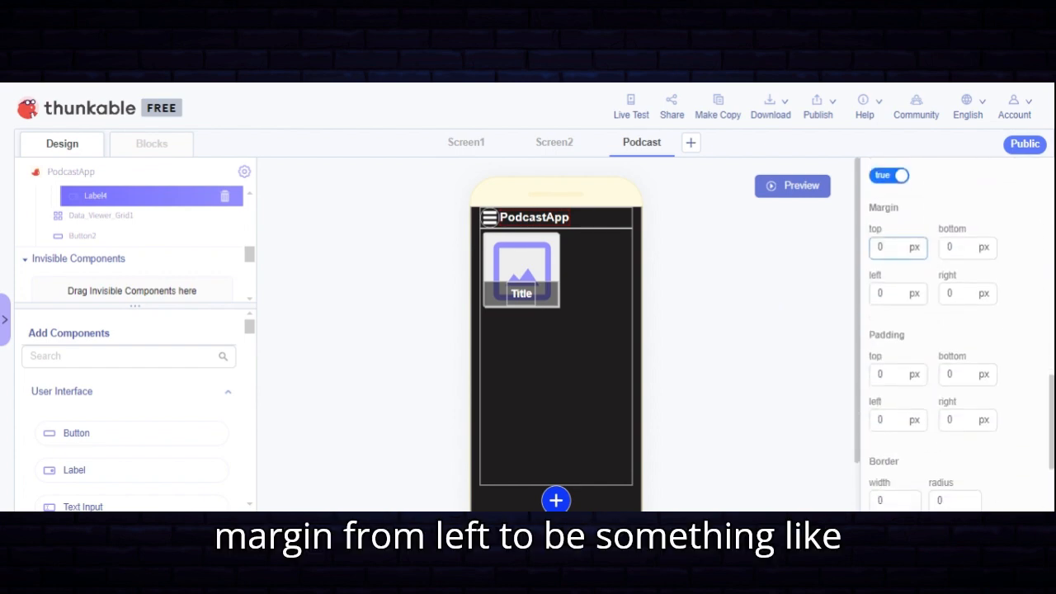
pyautogui.click(891, 293)
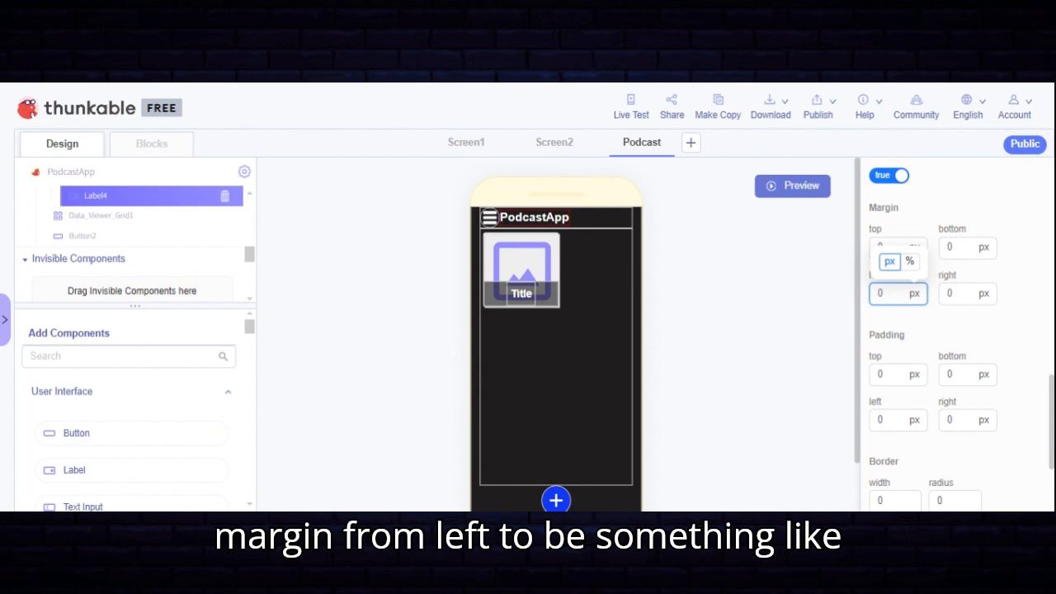
pyautogui.press('BackSpace')
pyautogui.write('5')
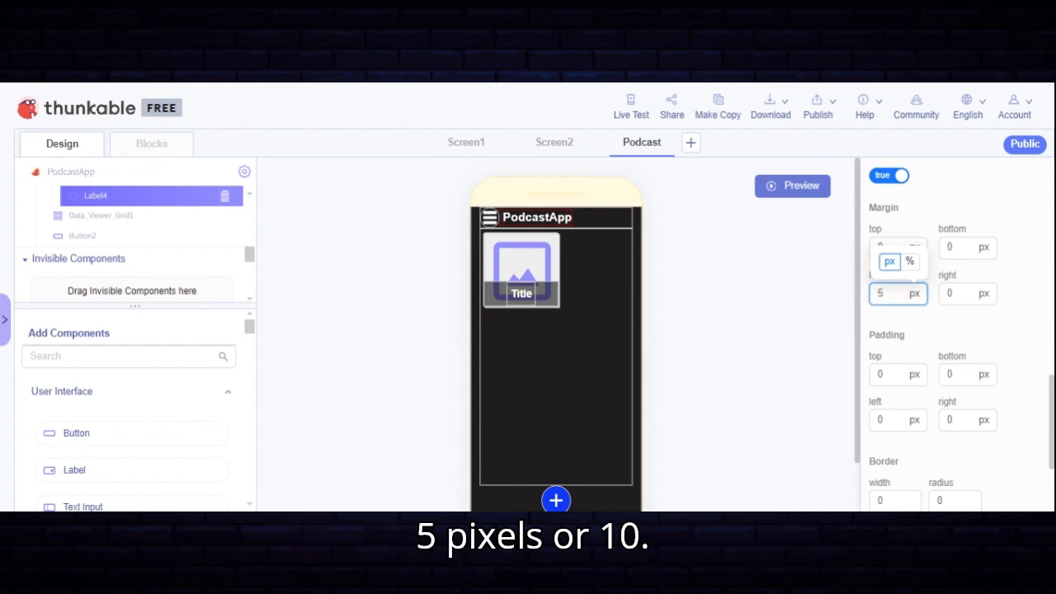
pyautogui.press('BackSpace')
pyautogui.write('10')
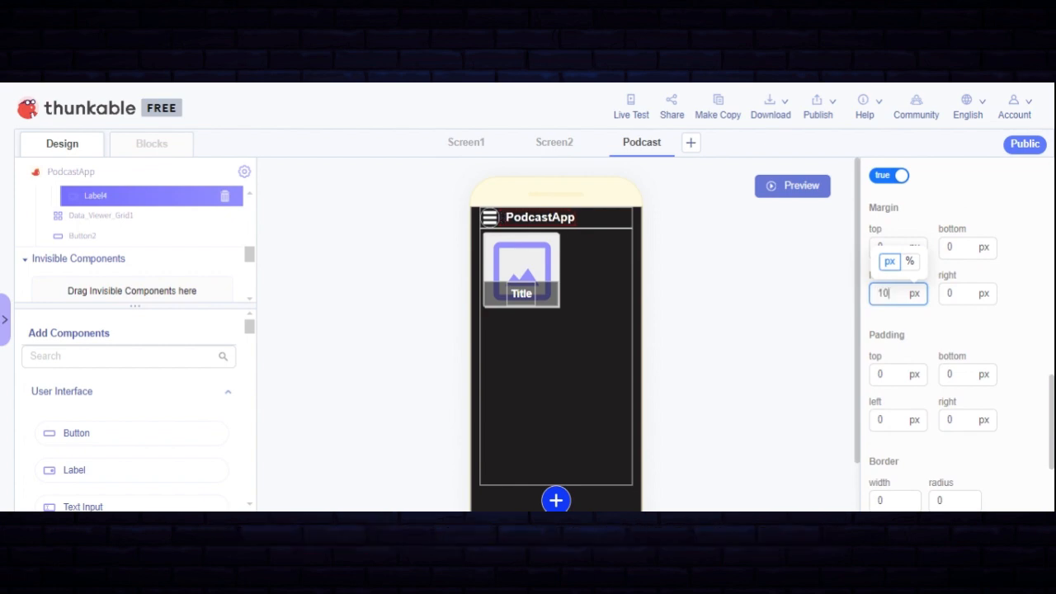
pyautogui.press('BackSpace')
pyautogui.press('BackSpace')
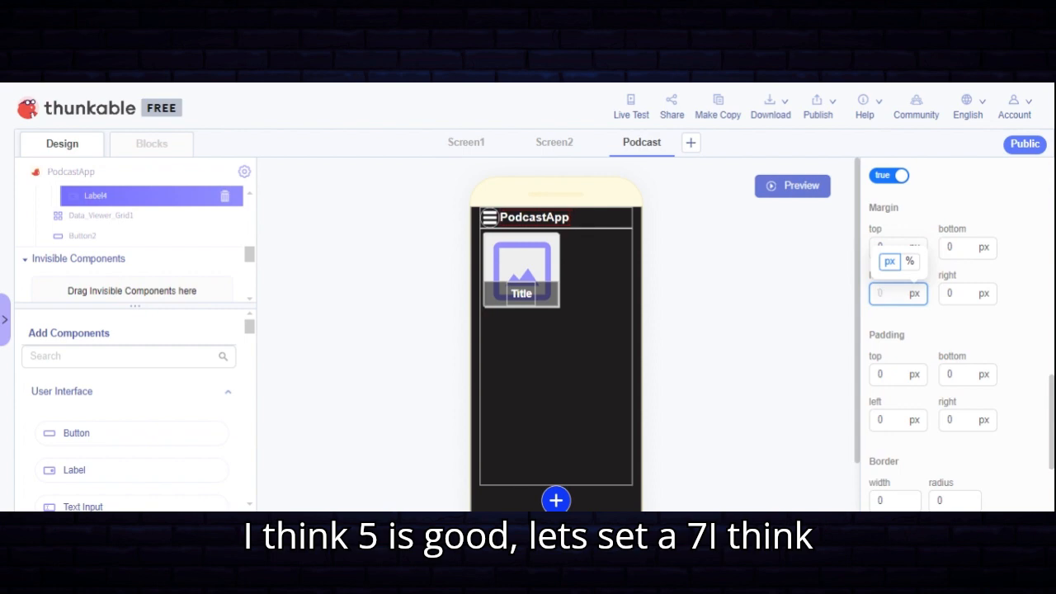
pyautogui.write('7')
pyautogui.click(721, 292)
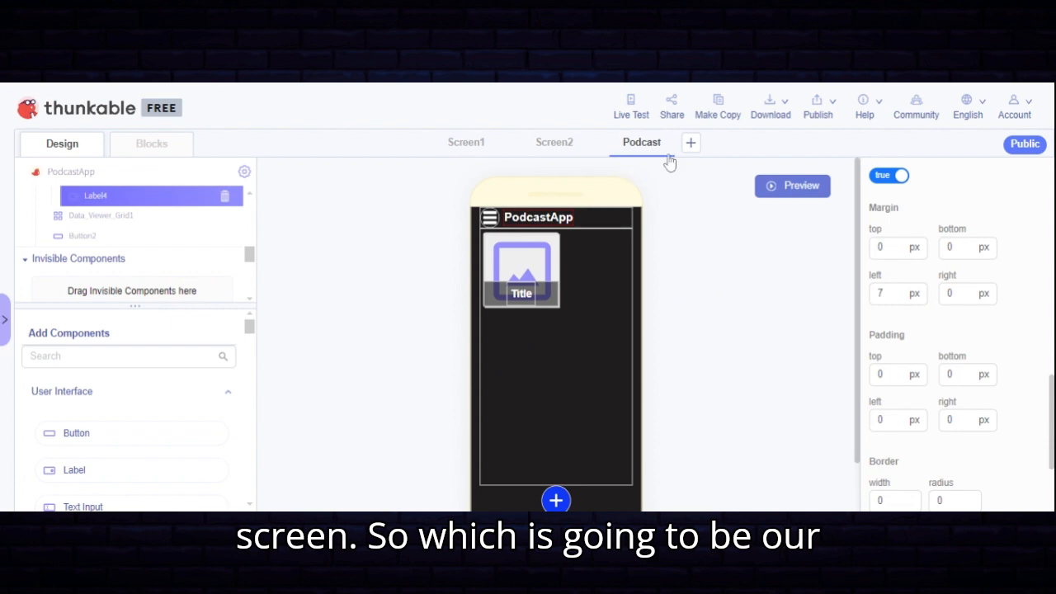
# Add a new screen to the app after the Podcast screen and open it for editing
pyautogui.click(691, 145)
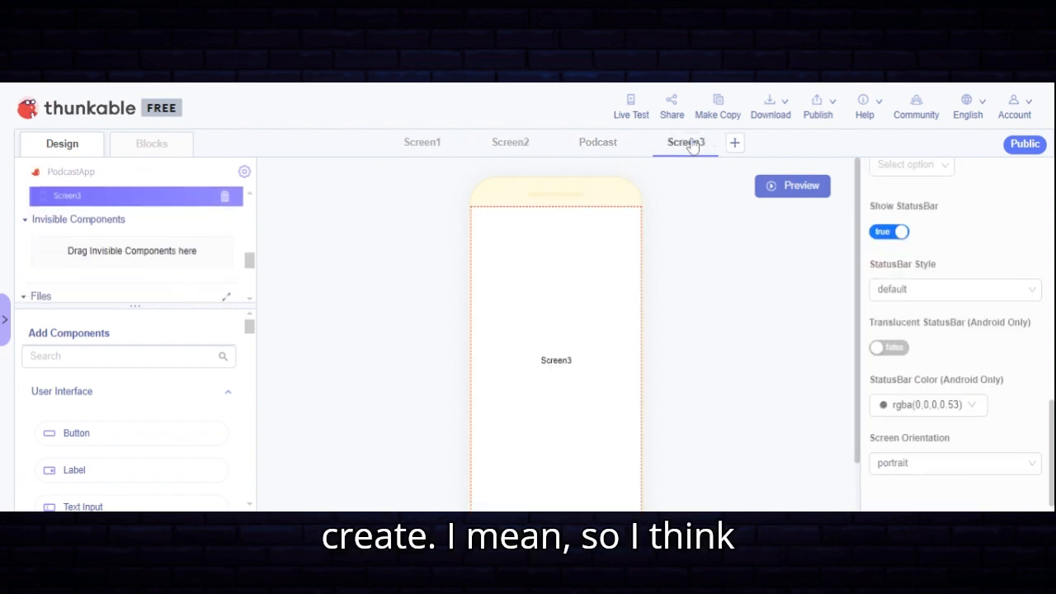
pyautogui.click(594, 153)
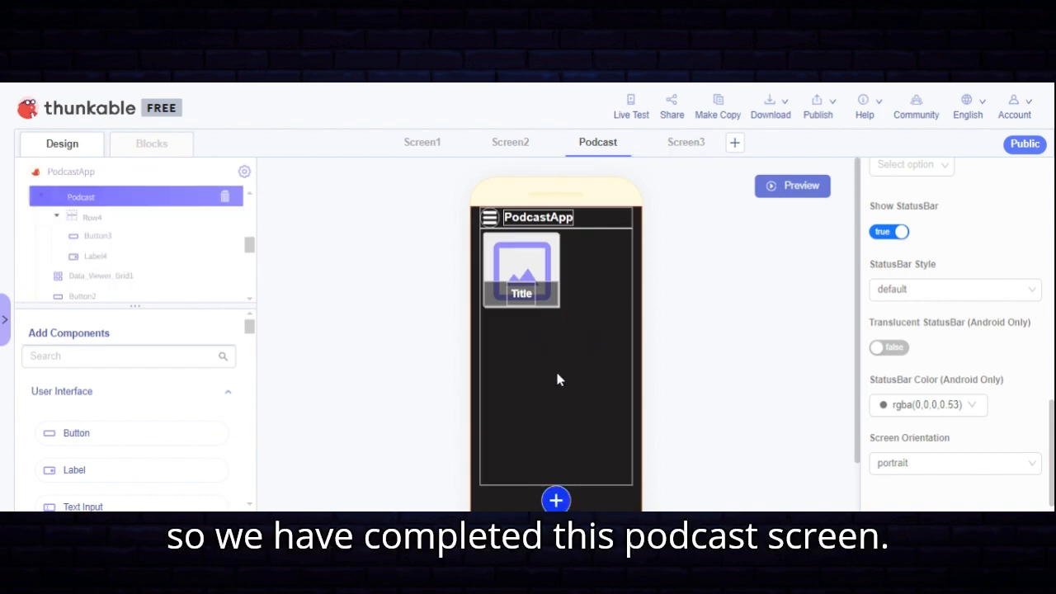
pyautogui.click(685, 148)
pyautogui.scroll(10, 949, 253)
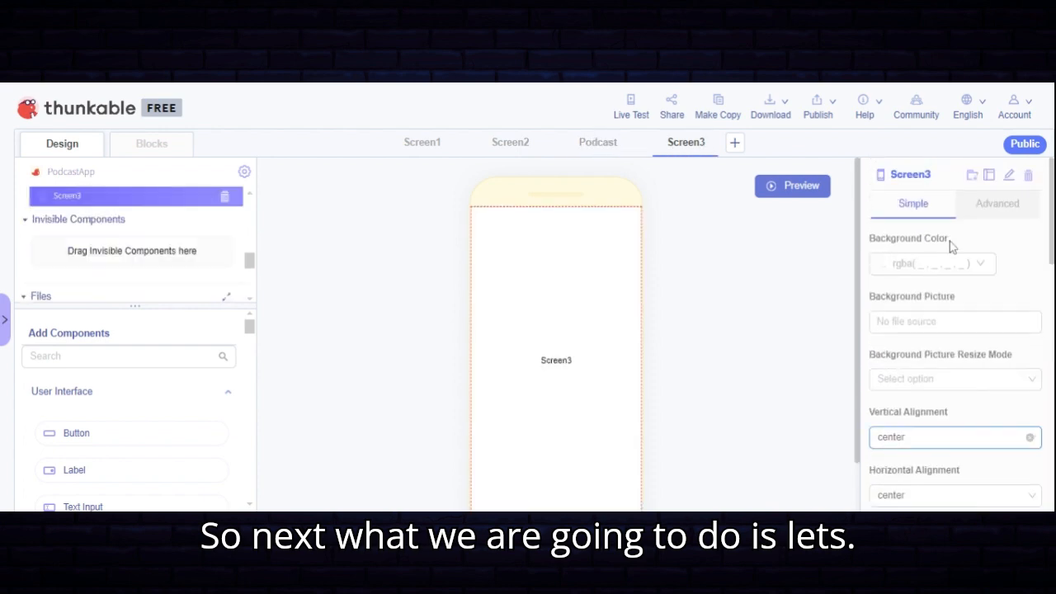
# Rename the new Screen3 as Account
pyautogui.click(1007, 176)
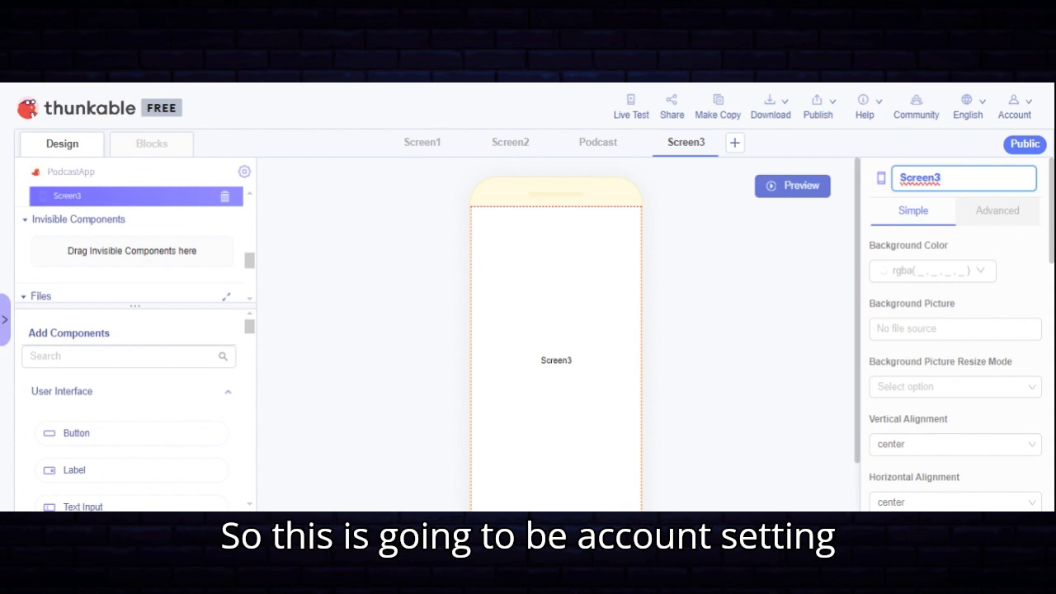
pyautogui.press('BackSpace')
pyautogui.press('BackSpace')
pyautogui.press('BackSpace')
pyautogui.press('BackSpace')
pyautogui.press('BackSpace')
pyautogui.press('BackSpace')
pyautogui.press('BackSpace')
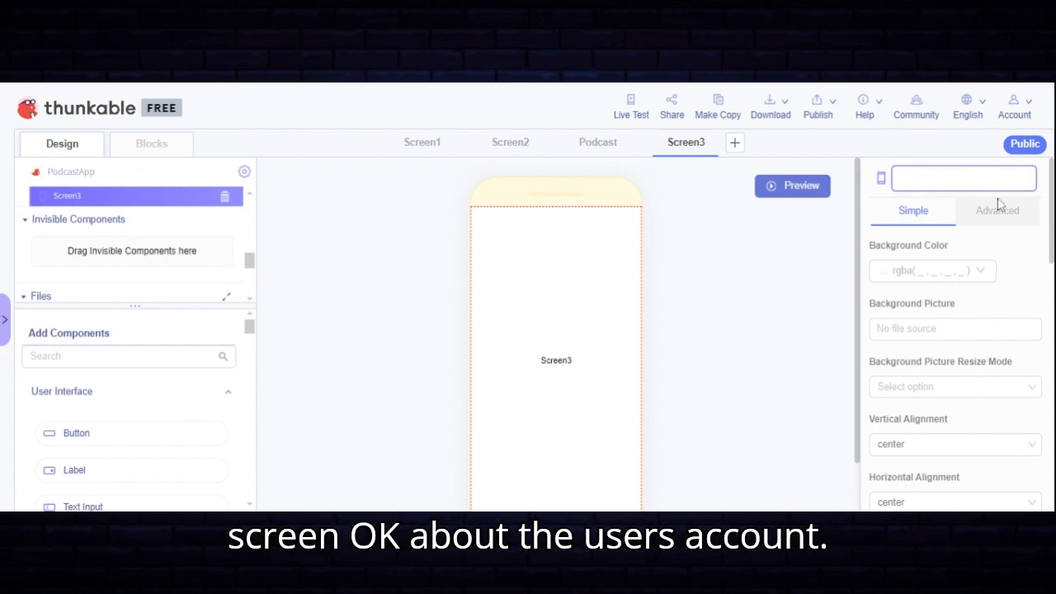
pyautogui.write('Accou')
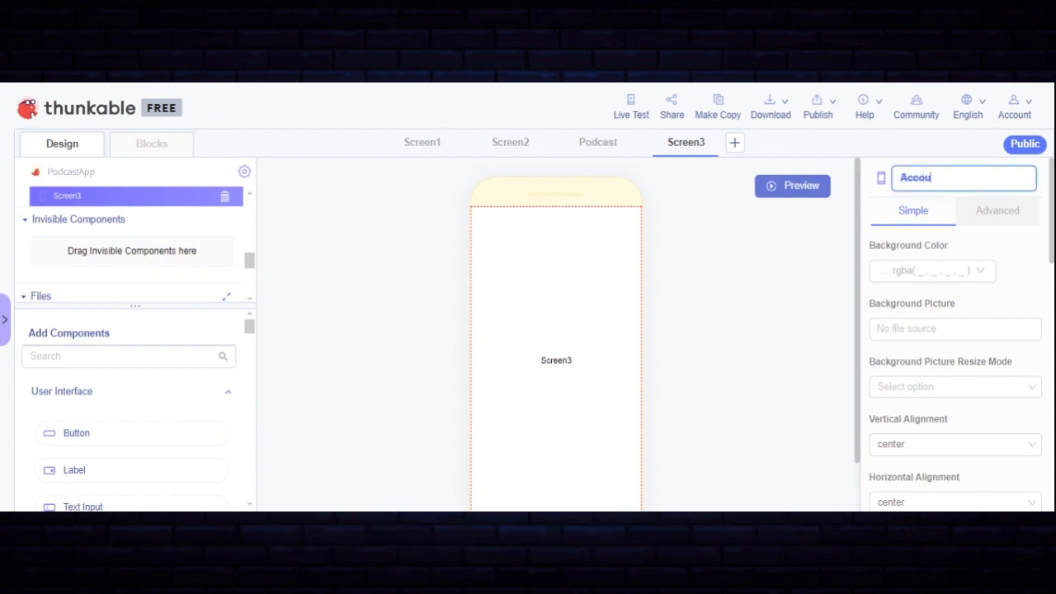
pyautogui.write('nt')
pyautogui.press('Return')
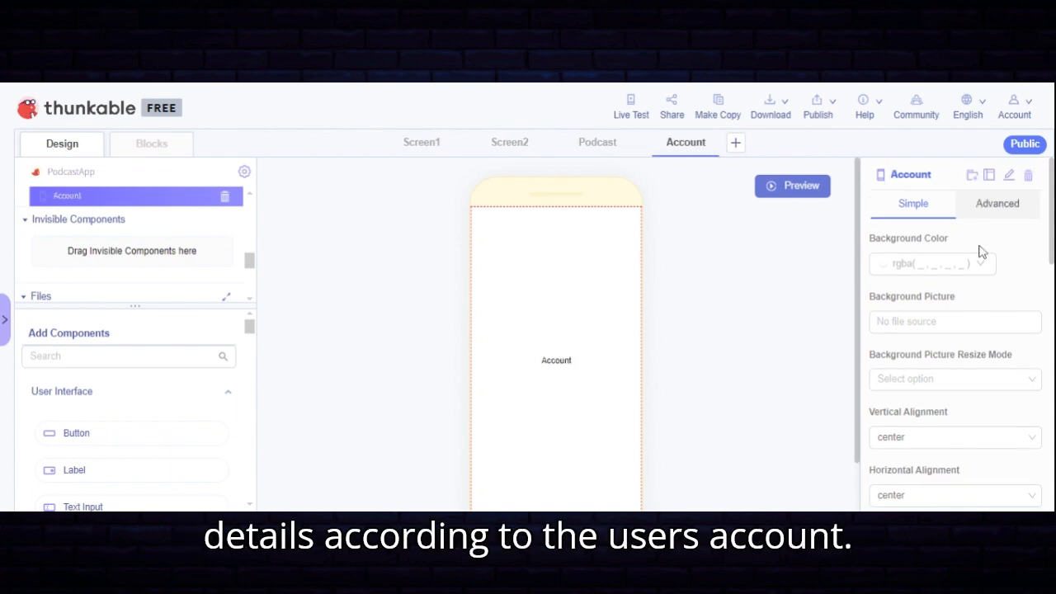
# Set the Account screen's background color to the dark shade rgba(32, 29, 29, 1)
pyautogui.click(103, 356)
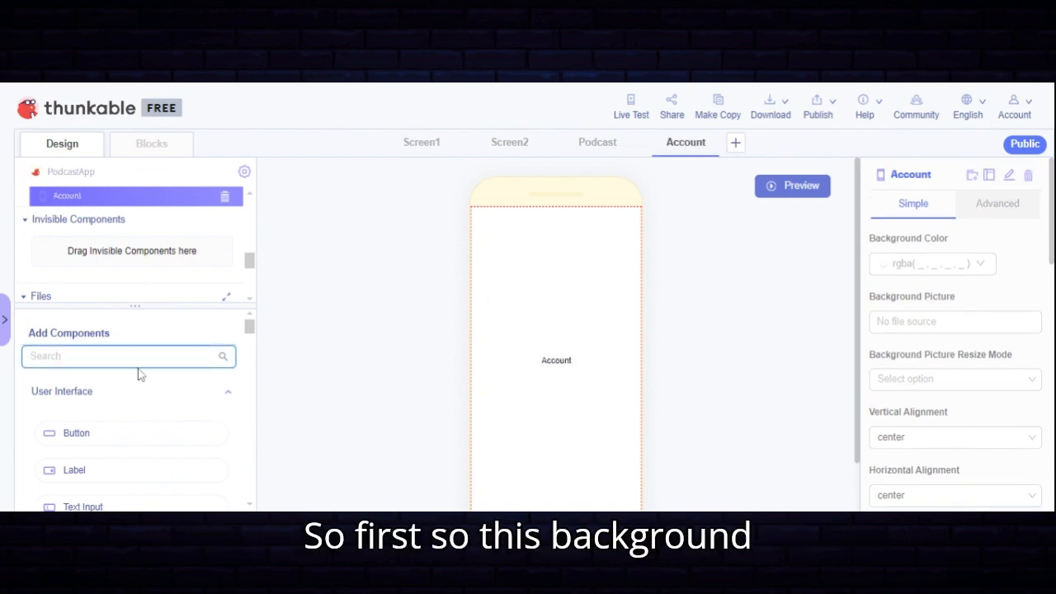
pyautogui.click(904, 327)
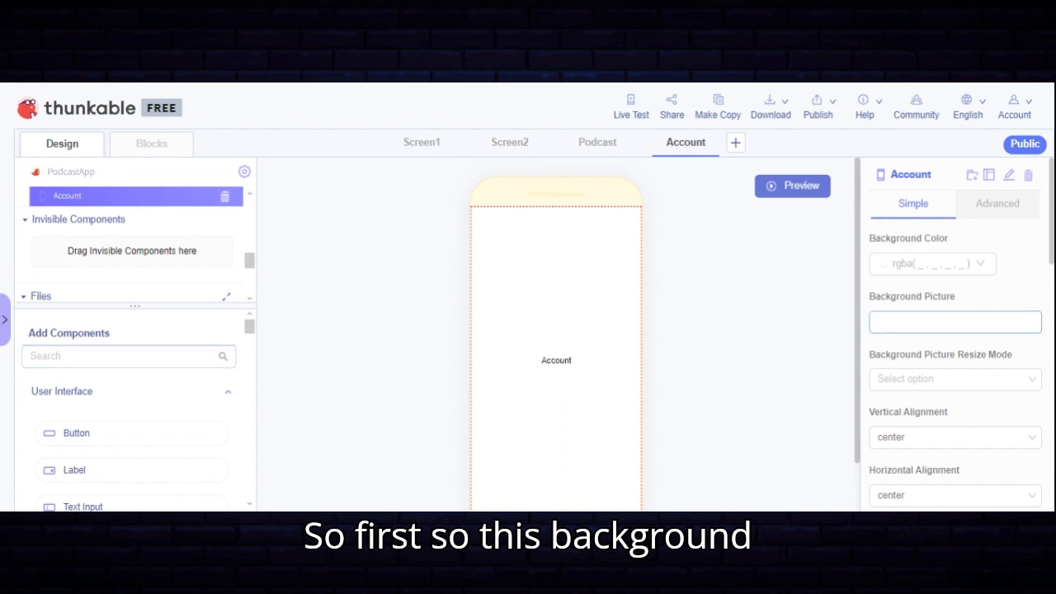
pyautogui.click(952, 268)
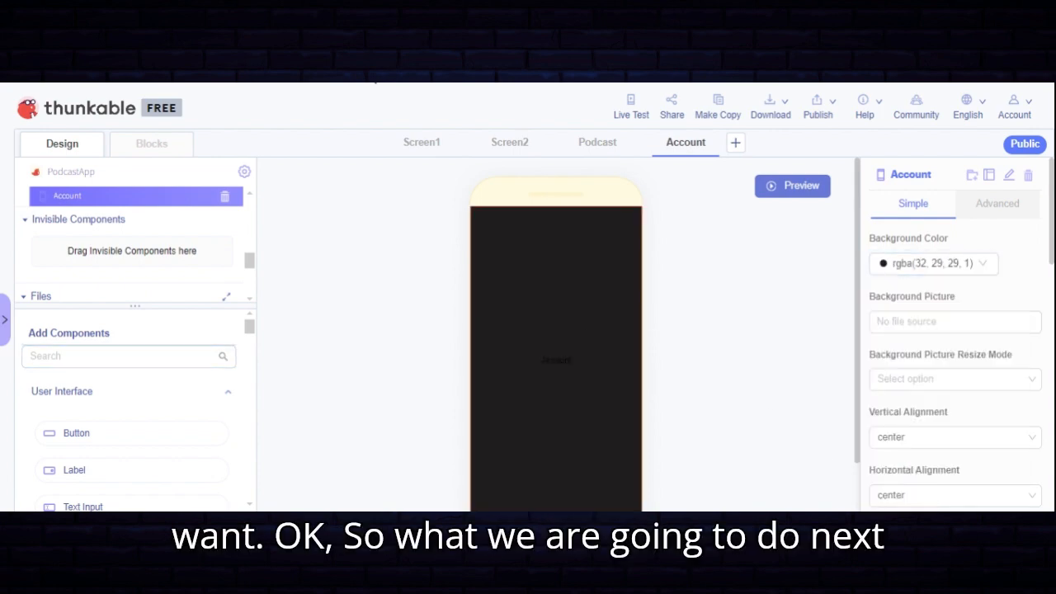
# Find the Column layout component and place one on the Account screen
pyautogui.click(124, 358)
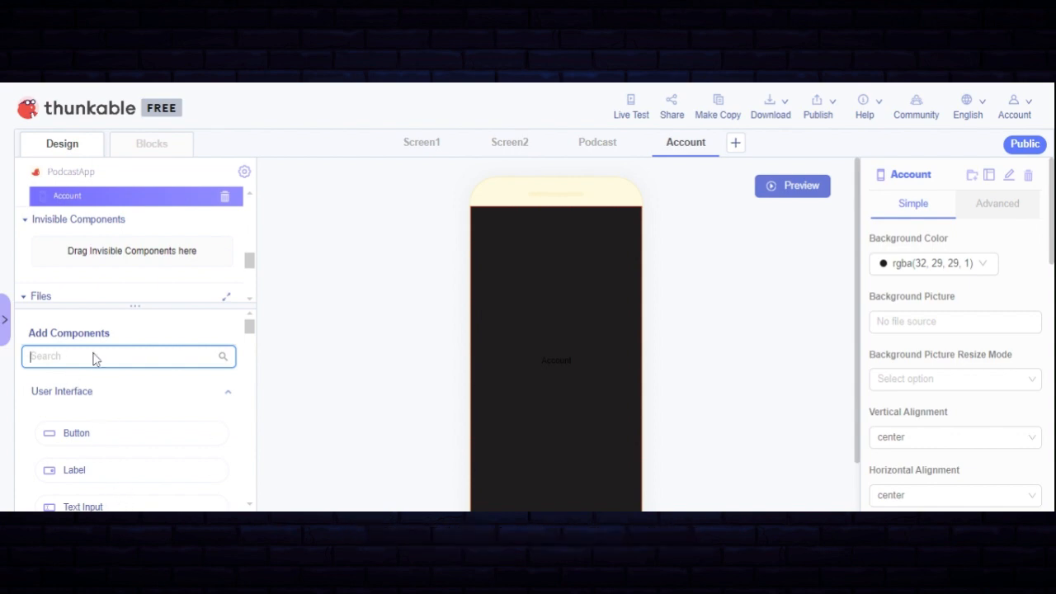
pyautogui.scroll(-1, 97, 353)
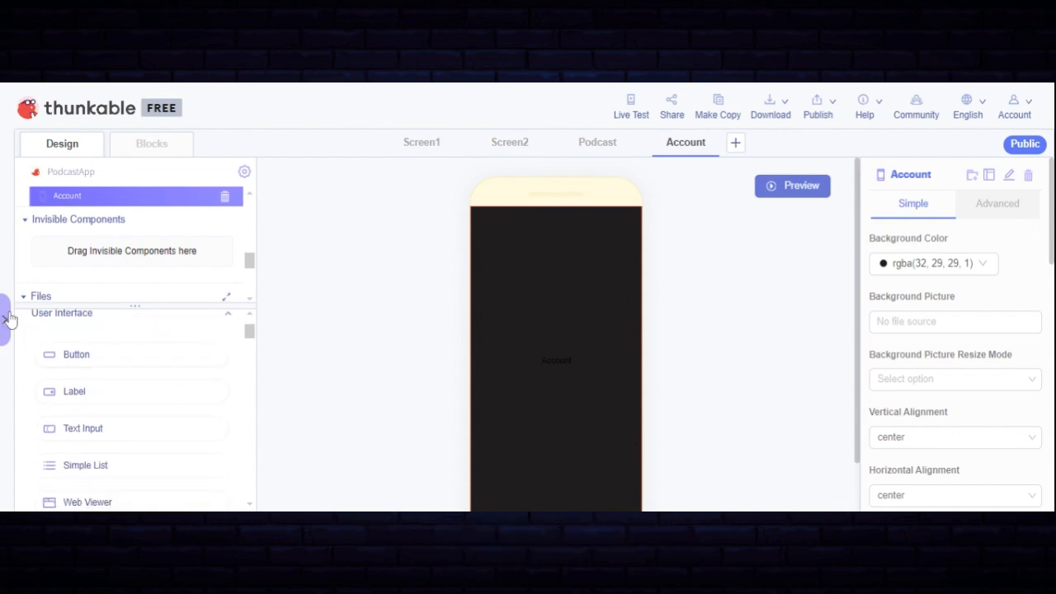
pyautogui.scroll(1, 105, 358)
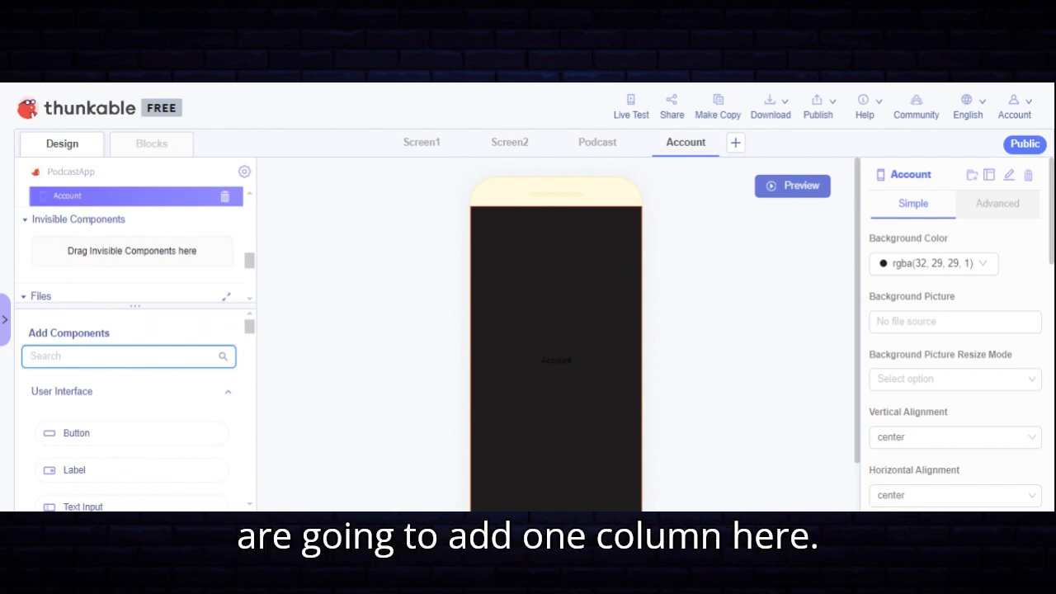
pyautogui.write('col')
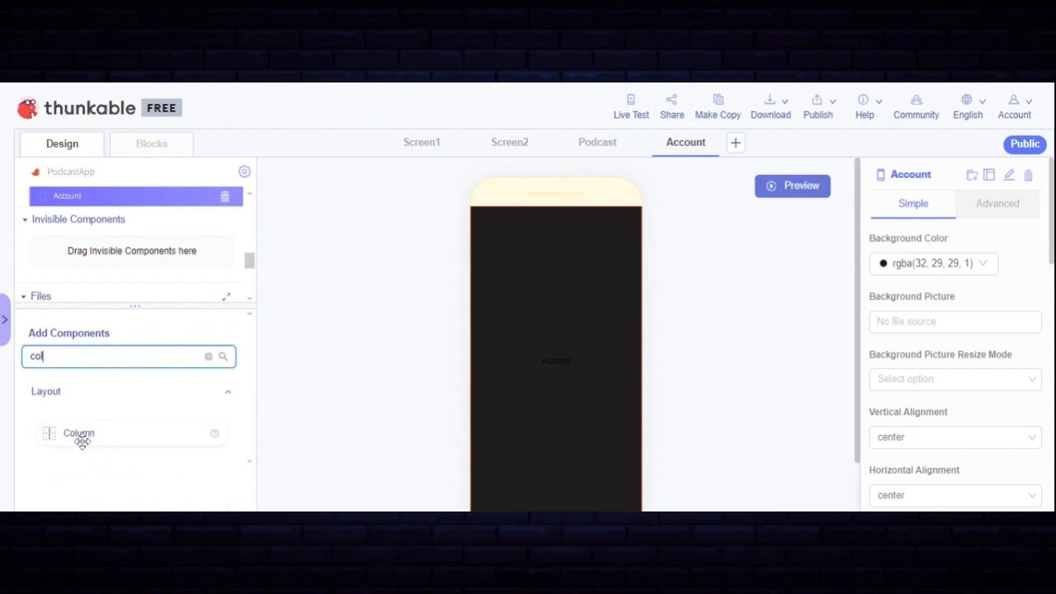
pyautogui.moveTo(80, 441); pyautogui.dragTo(514, 335)
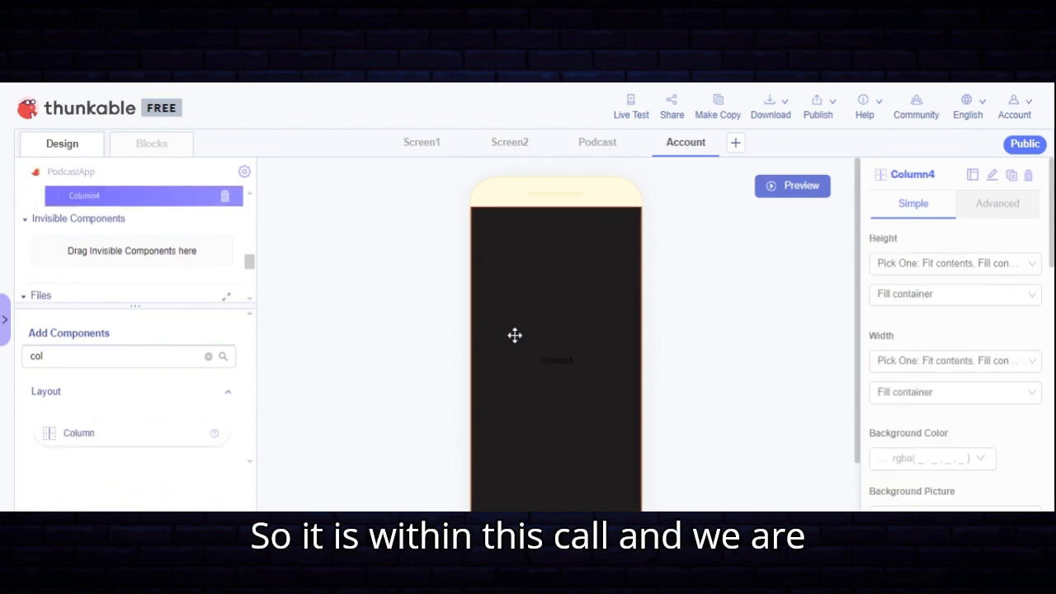
# Find the Row layout component and place one inside the Account screen's column
pyautogui.moveTo(47, 355); pyautogui.dragTo(3, 364)
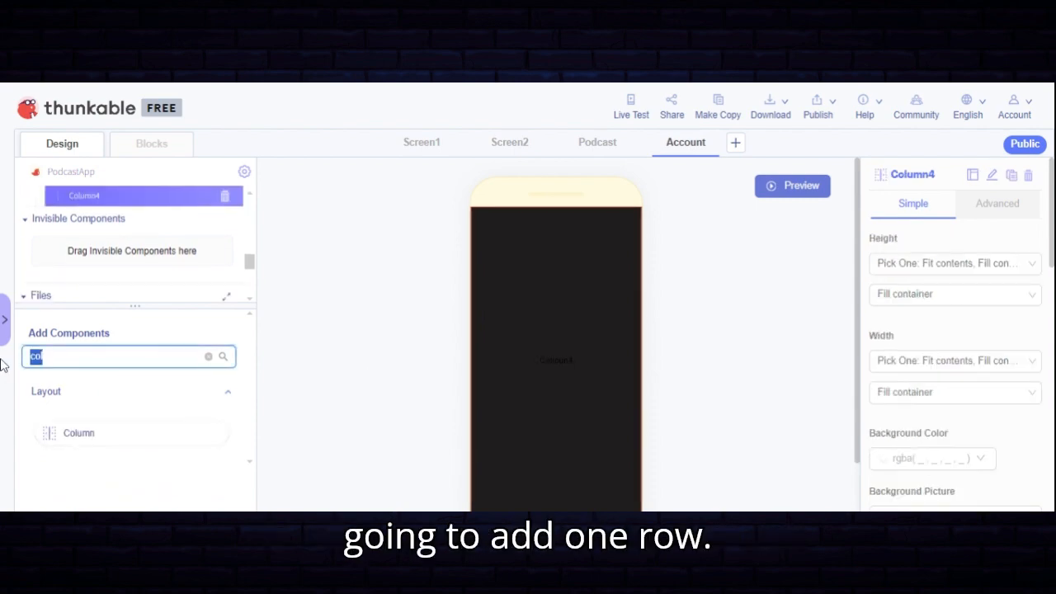
pyautogui.press('BackSpace')
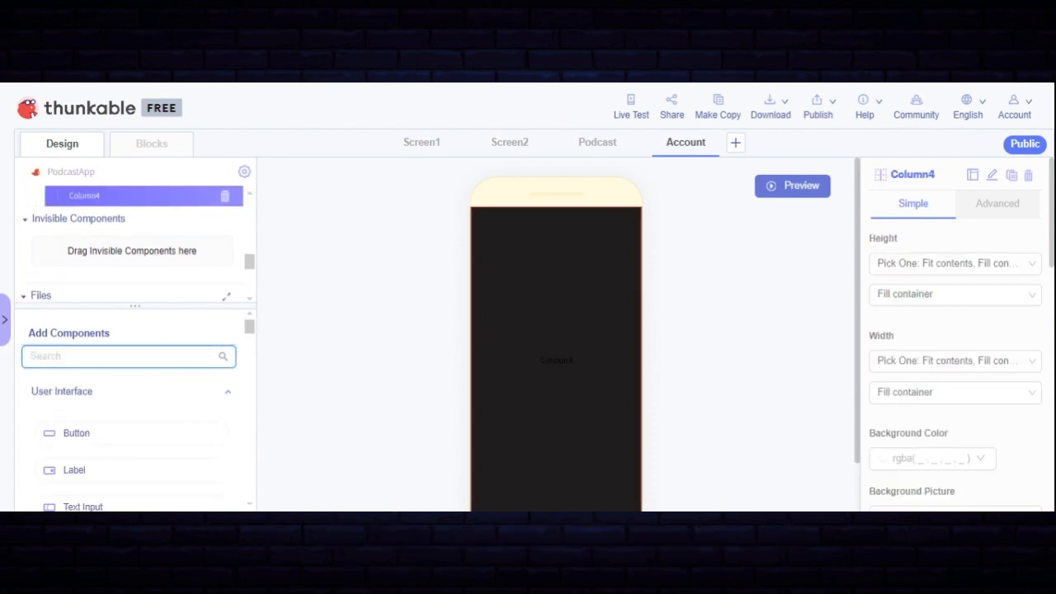
pyautogui.write('row')
pyautogui.scroll(-1, 97, 445)
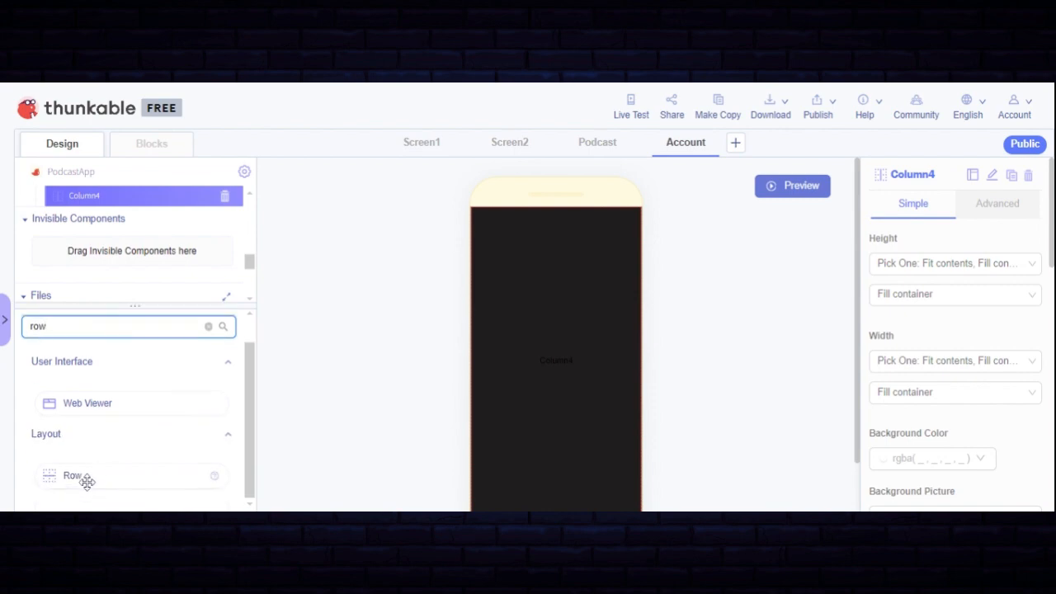
pyautogui.moveTo(106, 478); pyautogui.dragTo(528, 363)
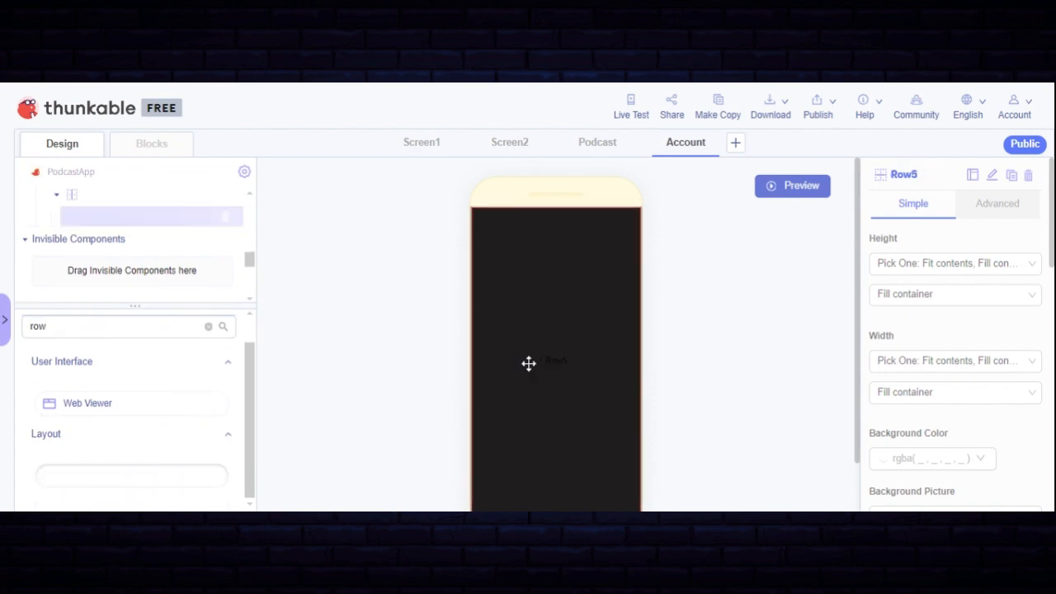
# Clear the component search and place a Label inside the new row on the Account screen
pyautogui.click(46, 327)
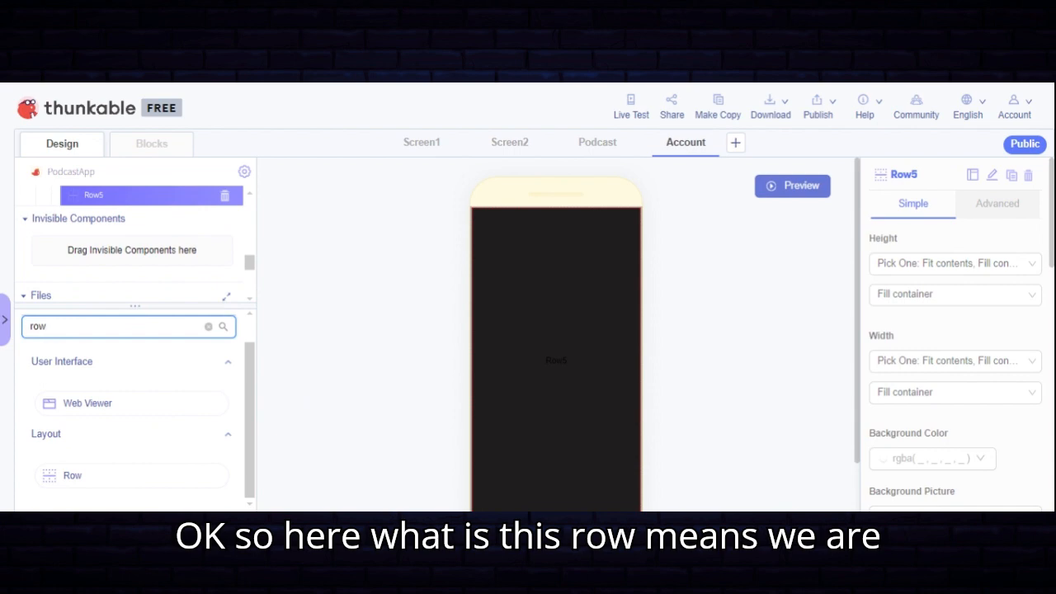
pyautogui.press('BackSpace')
pyautogui.press('BackSpace')
pyautogui.press('BackSpace')
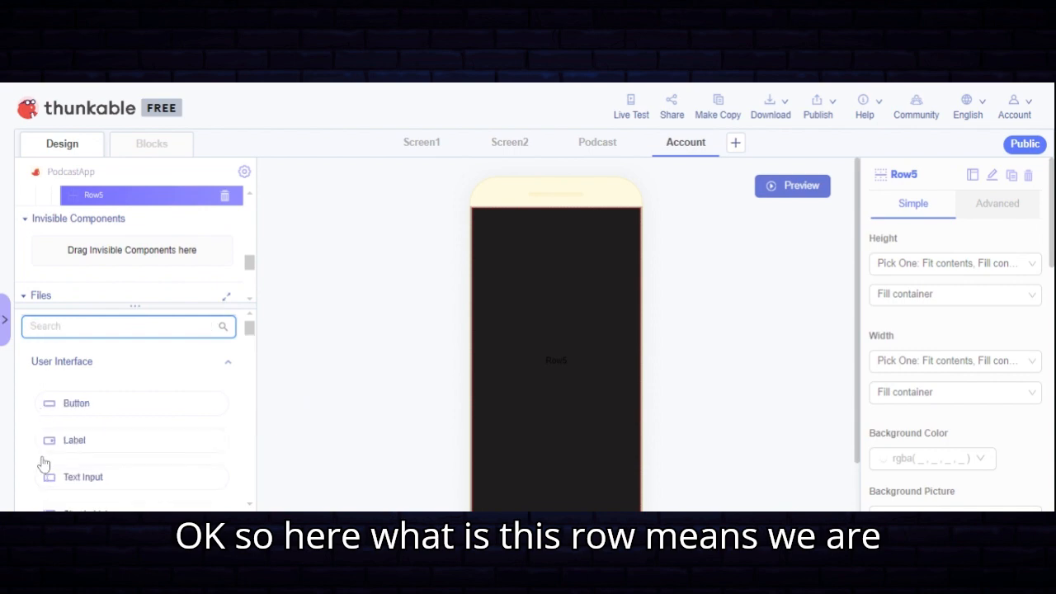
pyautogui.moveTo(66, 440); pyautogui.dragTo(528, 371)
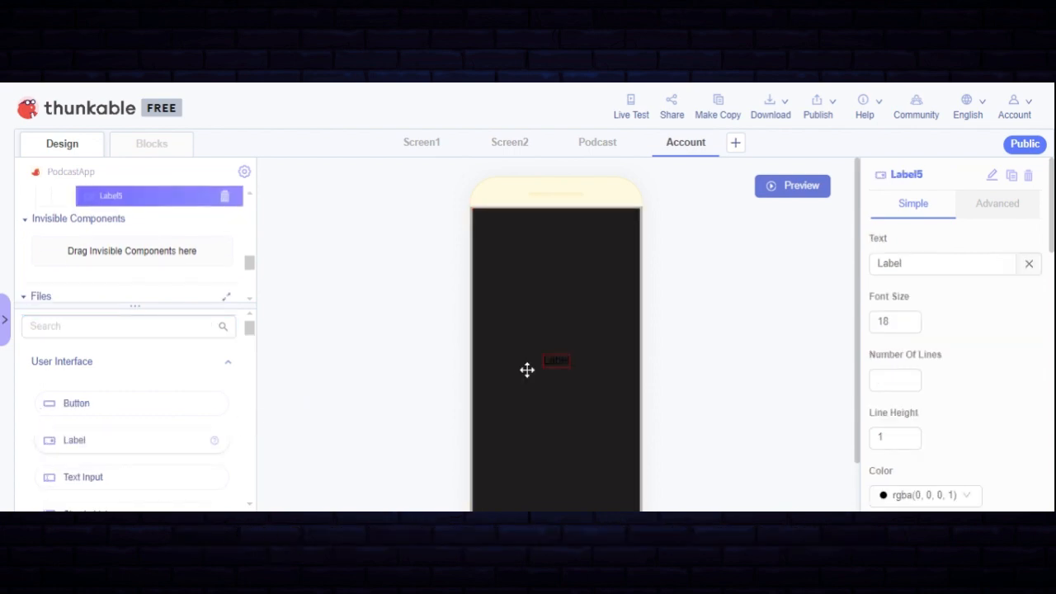
# Replace the new label's default text with "Your name:"
pyautogui.doubleClick(1029, 266)
pyautogui.click(942, 264)
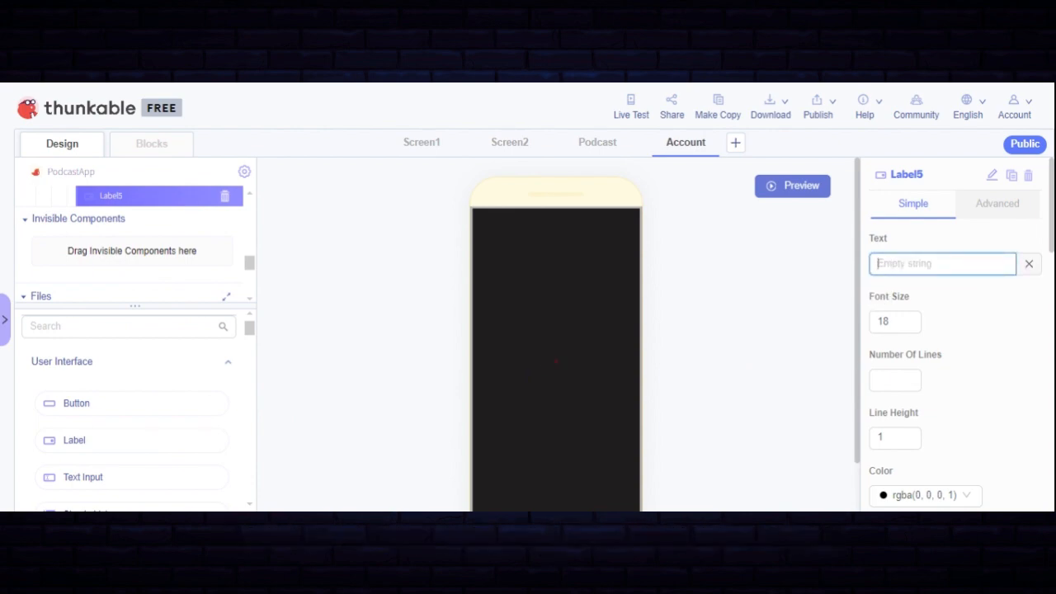
pyautogui.write('Your')
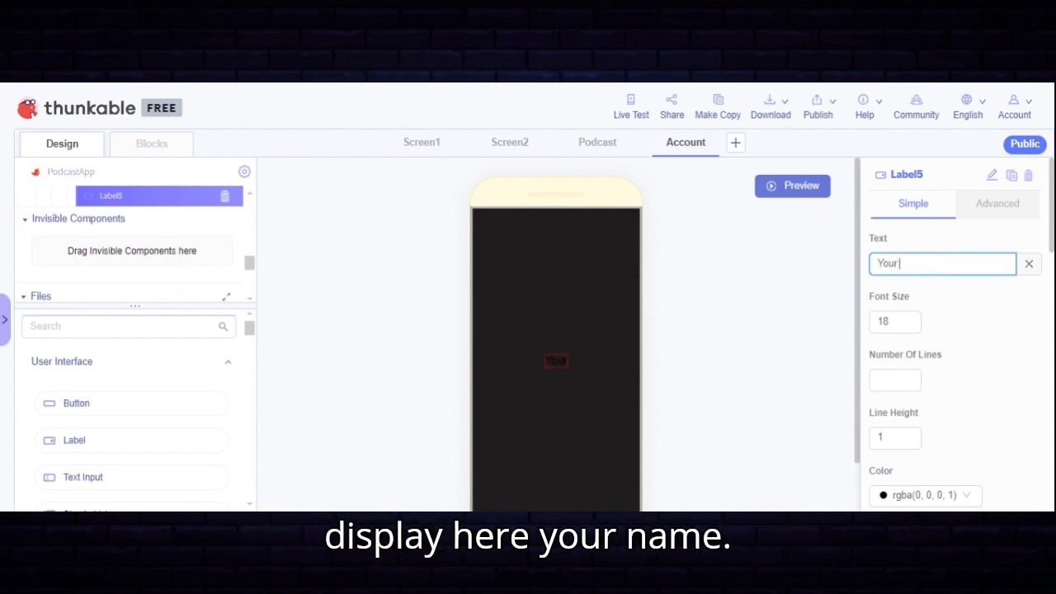
pyautogui.write(' N')
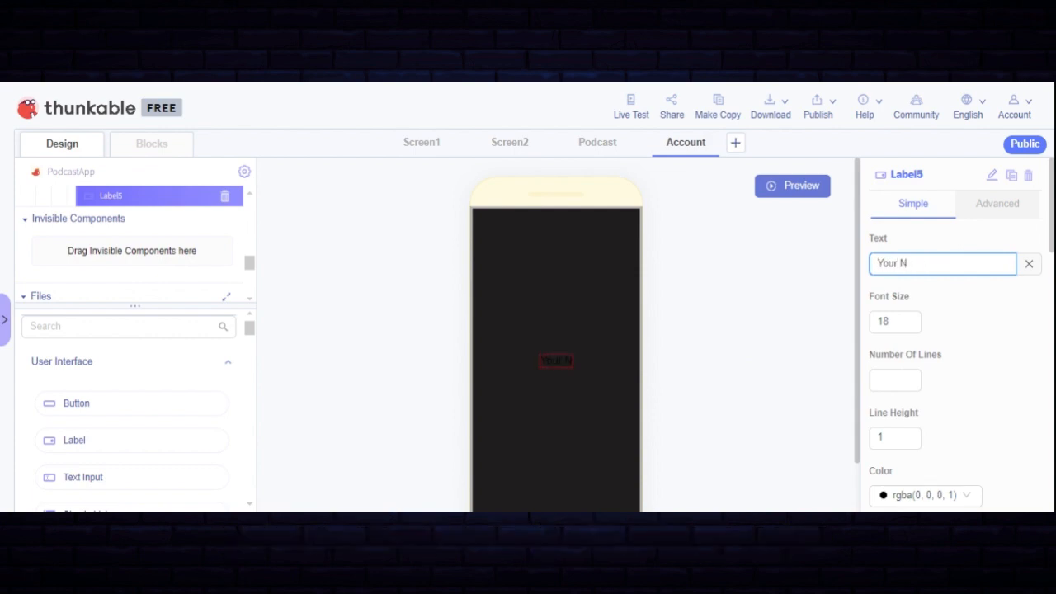
pyautogui.write('name:')
pyautogui.click(679, 355)
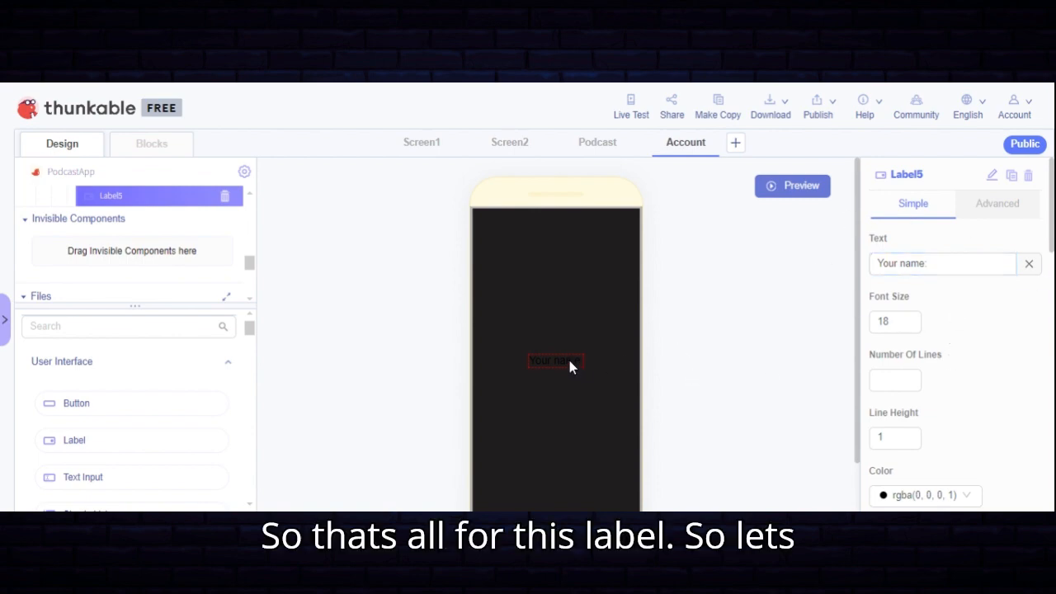
# Set the "Your name:" label's font size to 20 and its text color to white
pyautogui.click(907, 322)
pyautogui.press('BackSpace')
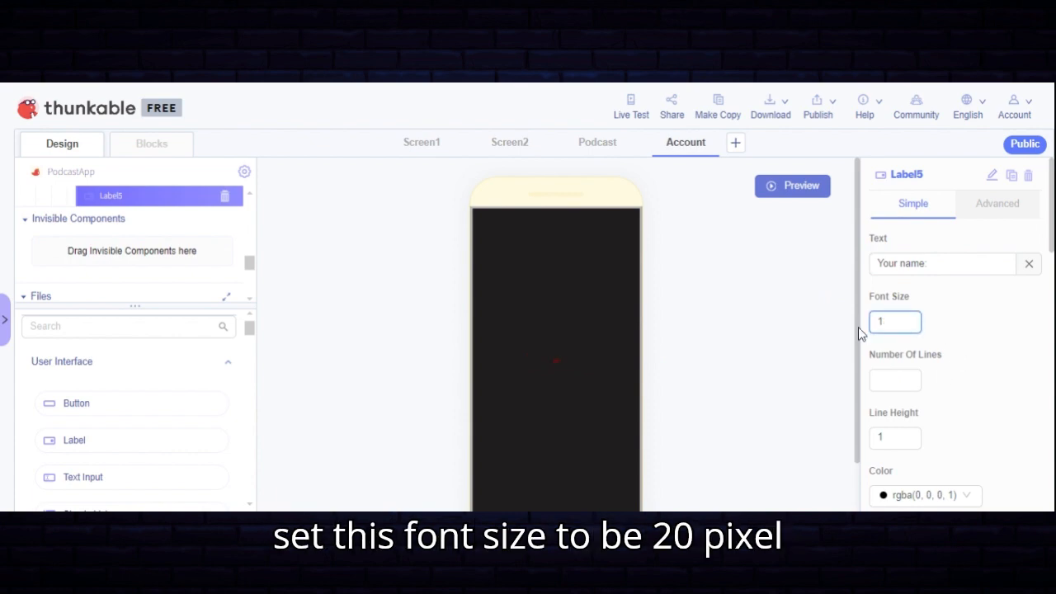
pyautogui.write('20')
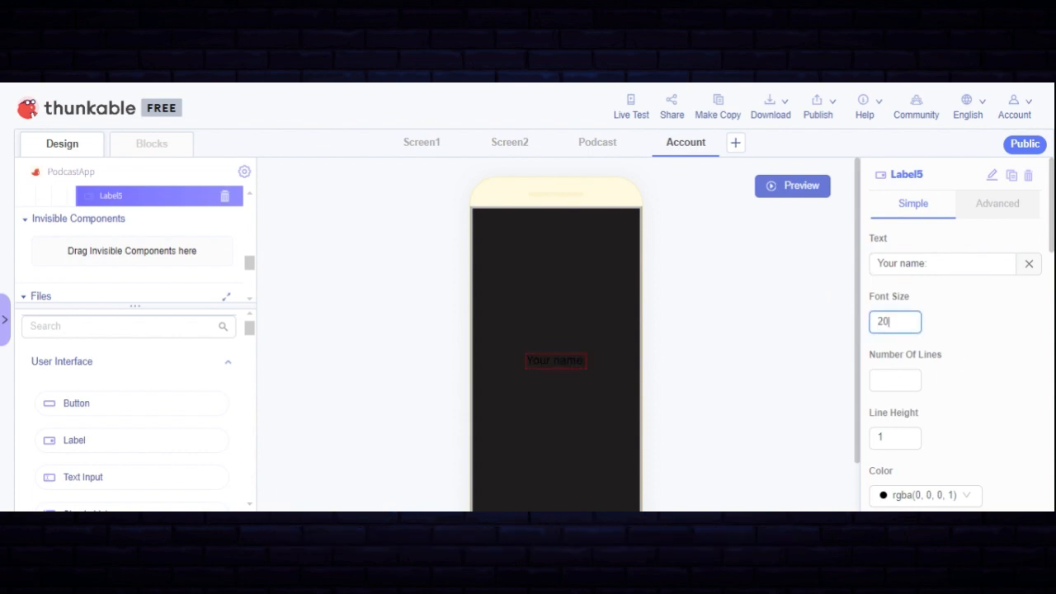
pyautogui.scroll(-1, 914, 427)
pyautogui.click(914, 418)
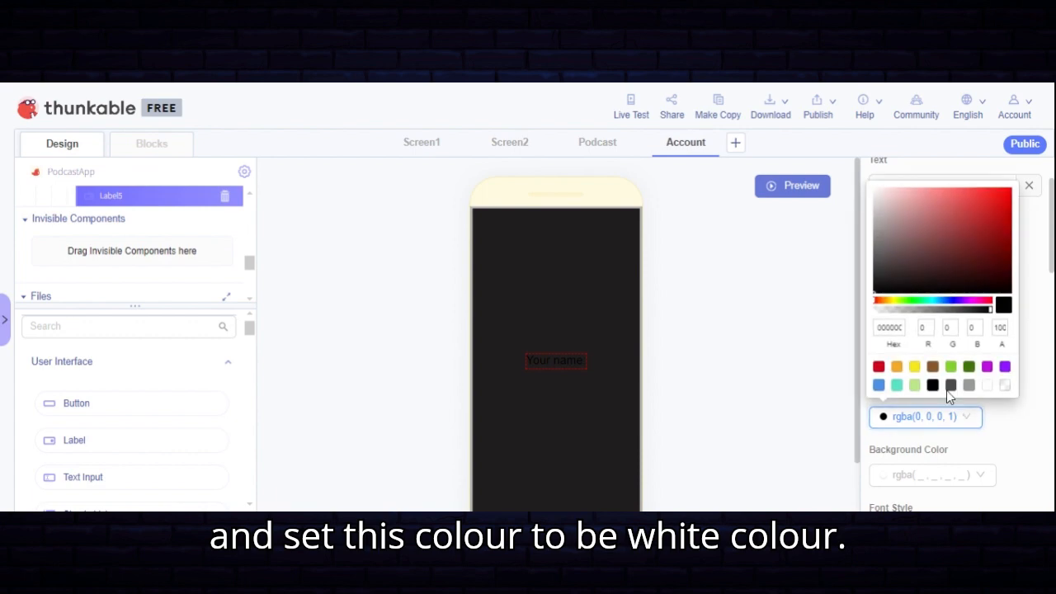
pyautogui.click(1003, 386)
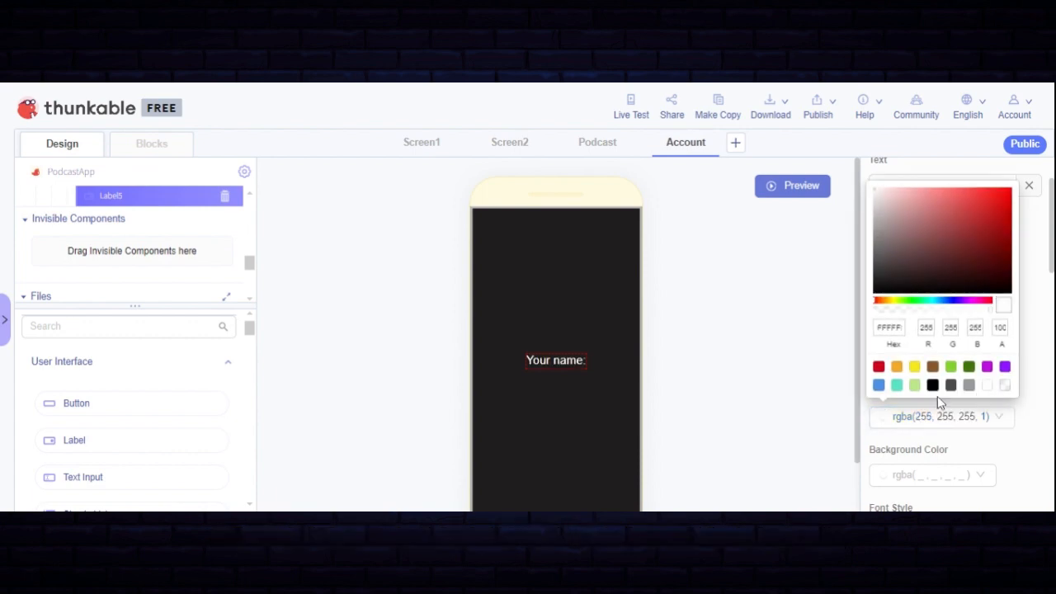
pyautogui.click(561, 369)
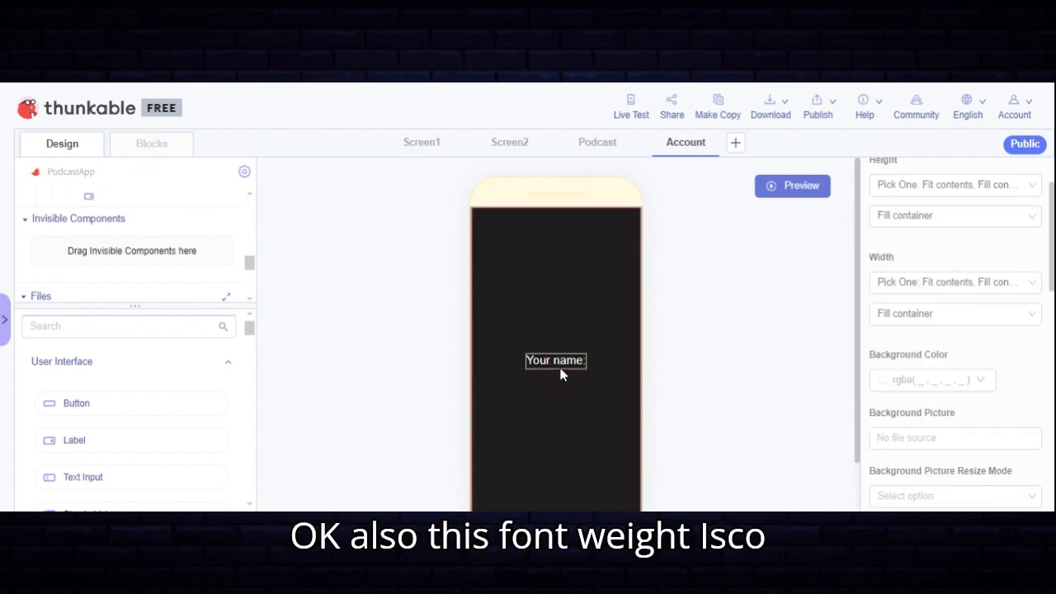
# Set the font weight of the "Your name:" label to Bold, after trying 500
pyautogui.click(555, 360)
pyautogui.scroll(-2, 929, 391)
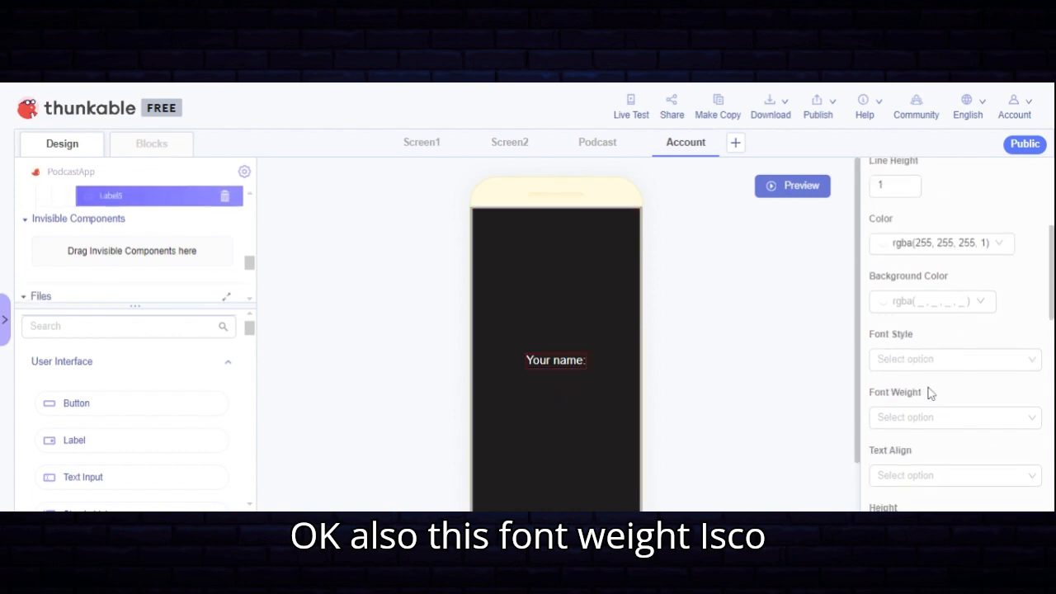
pyautogui.click(949, 418)
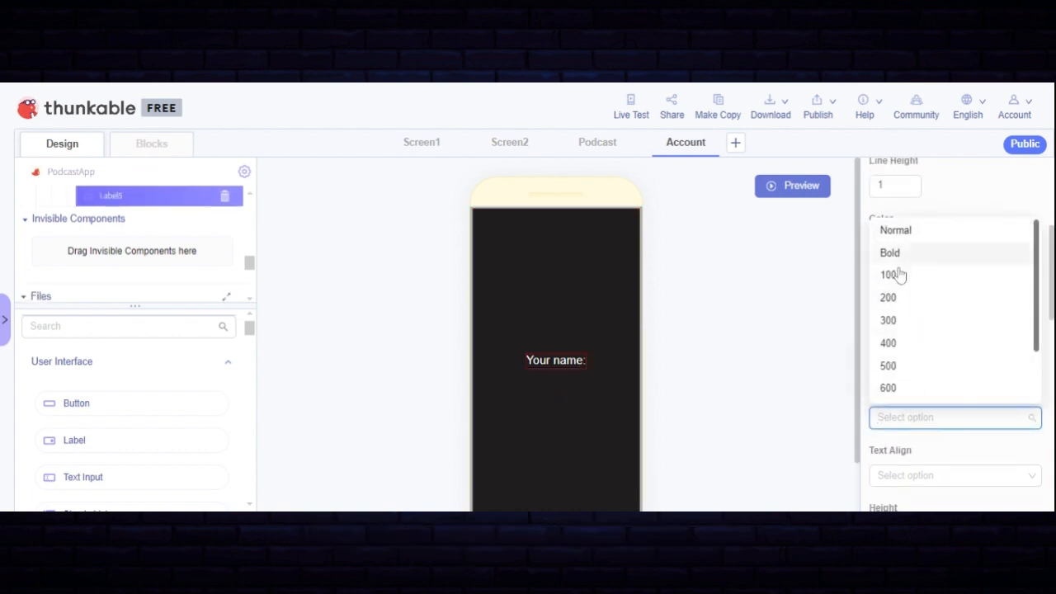
pyautogui.click(895, 371)
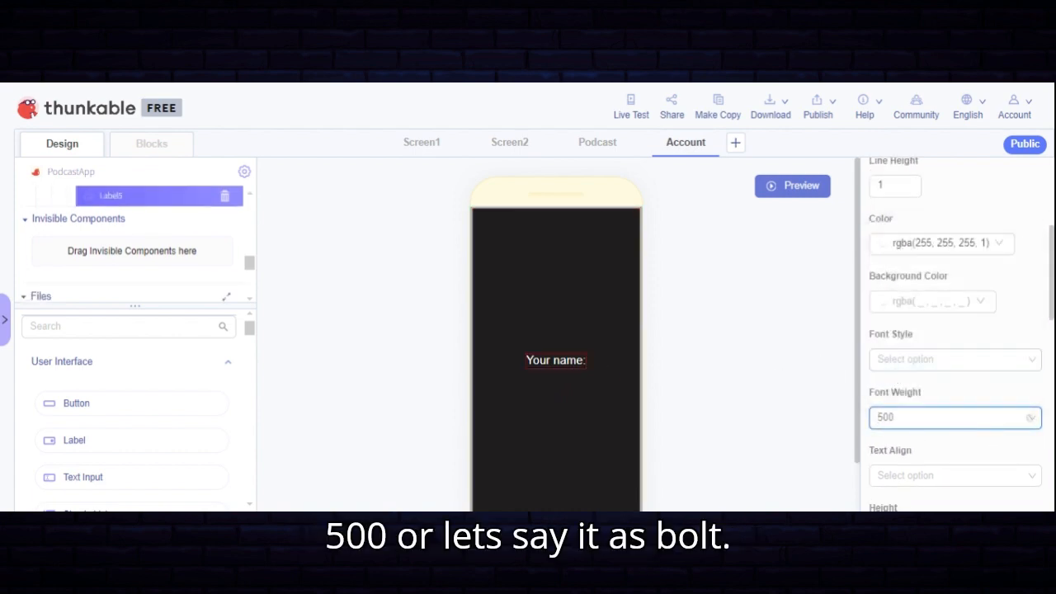
pyautogui.click(910, 418)
pyautogui.click(900, 264)
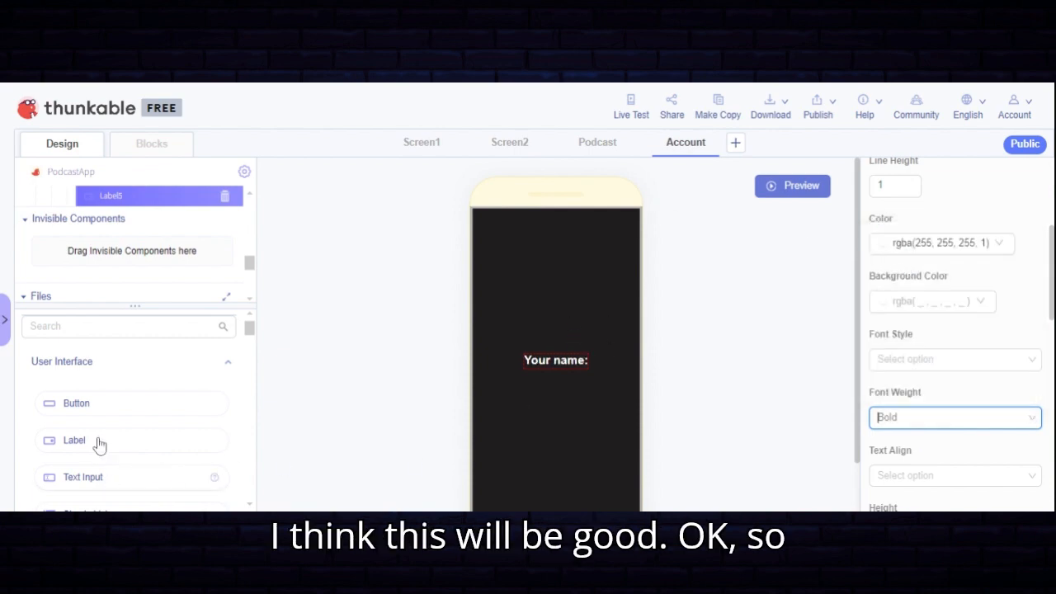
# Place a second Label beside "Your name:" in the same row and replace its text with "User's name"
pyautogui.moveTo(80, 443); pyautogui.dragTo(589, 361)
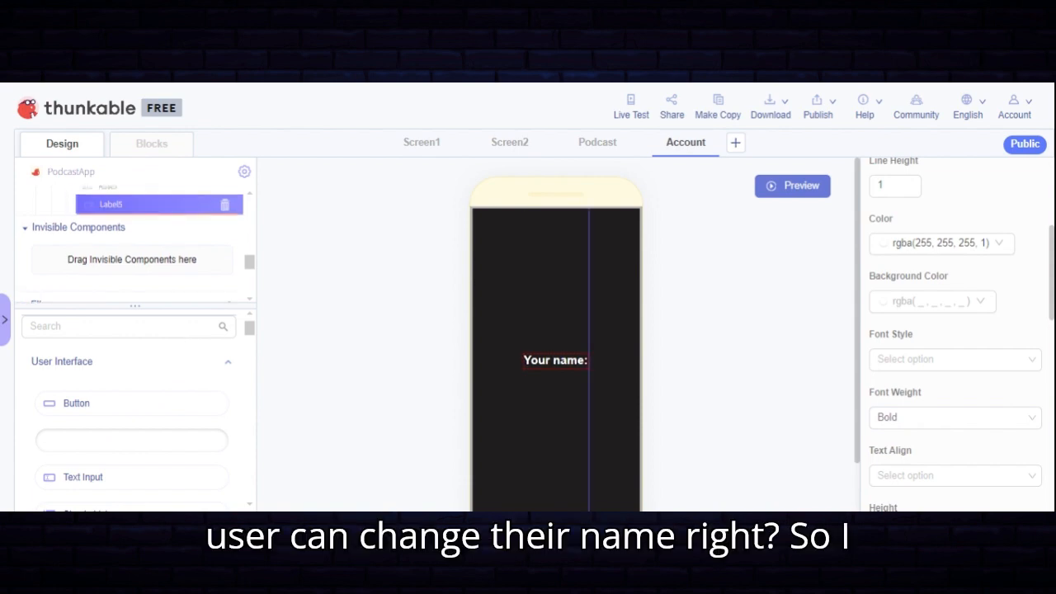
pyautogui.moveTo(589, 360); pyautogui.dragTo(589, 360)
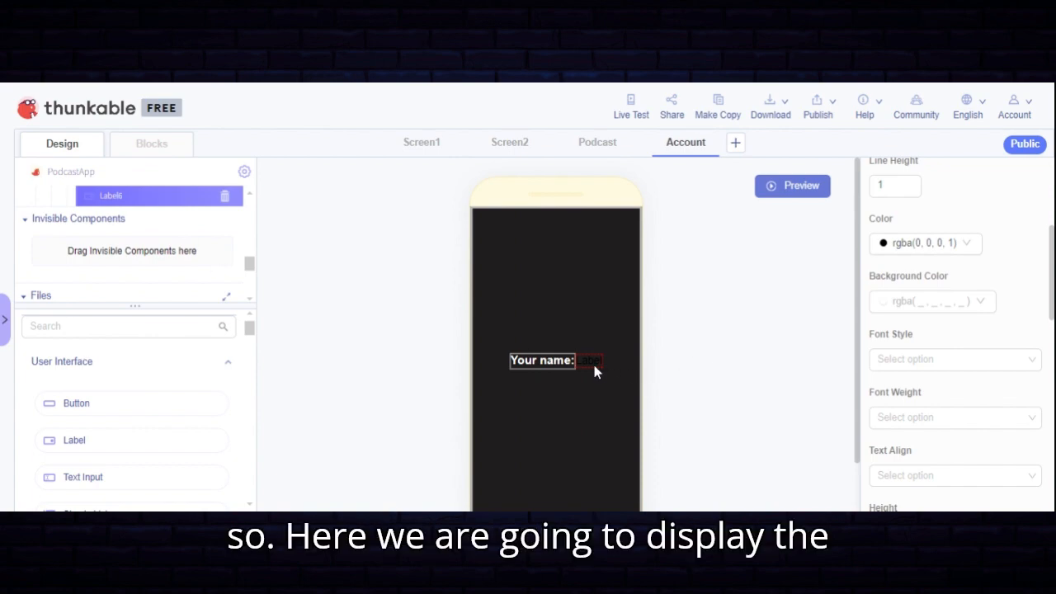
pyautogui.scroll(5, 907, 338)
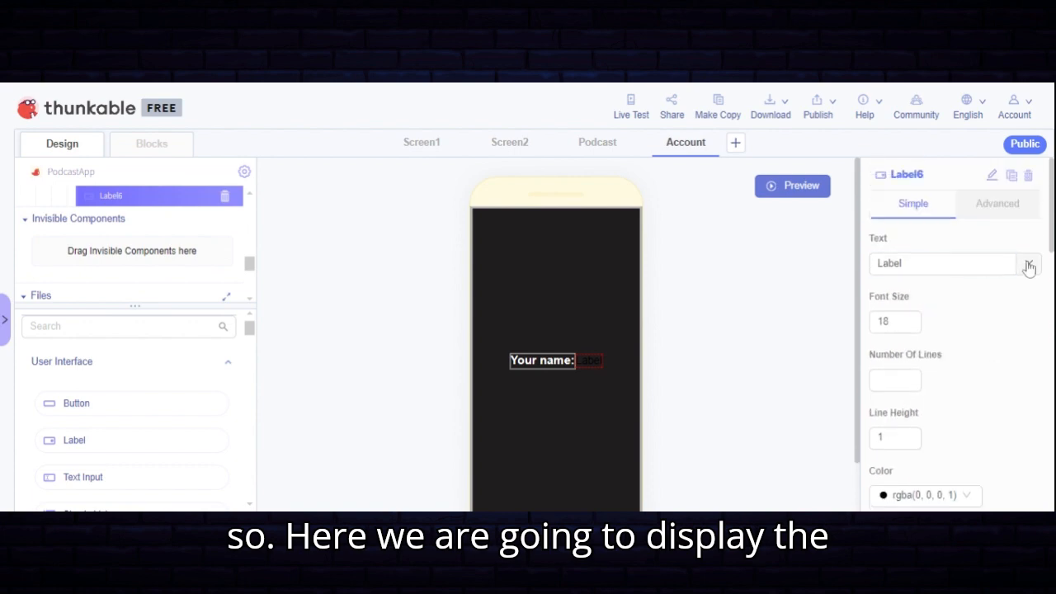
pyautogui.click(1028, 263)
pyautogui.click(934, 261)
pyautogui.write('Us')
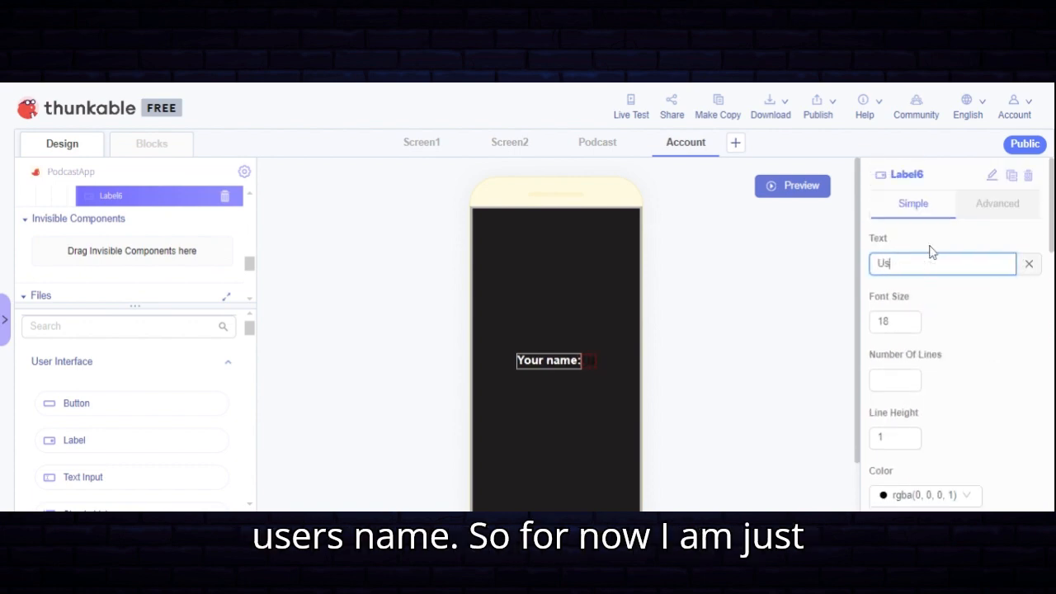
pyautogui.write('er')
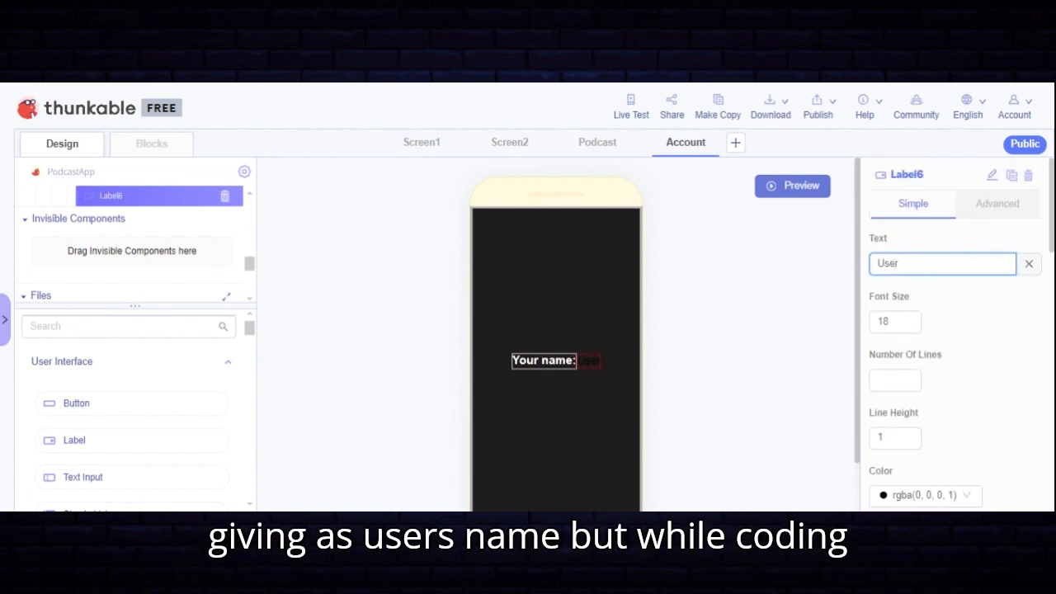
pyautogui.write("'s name")
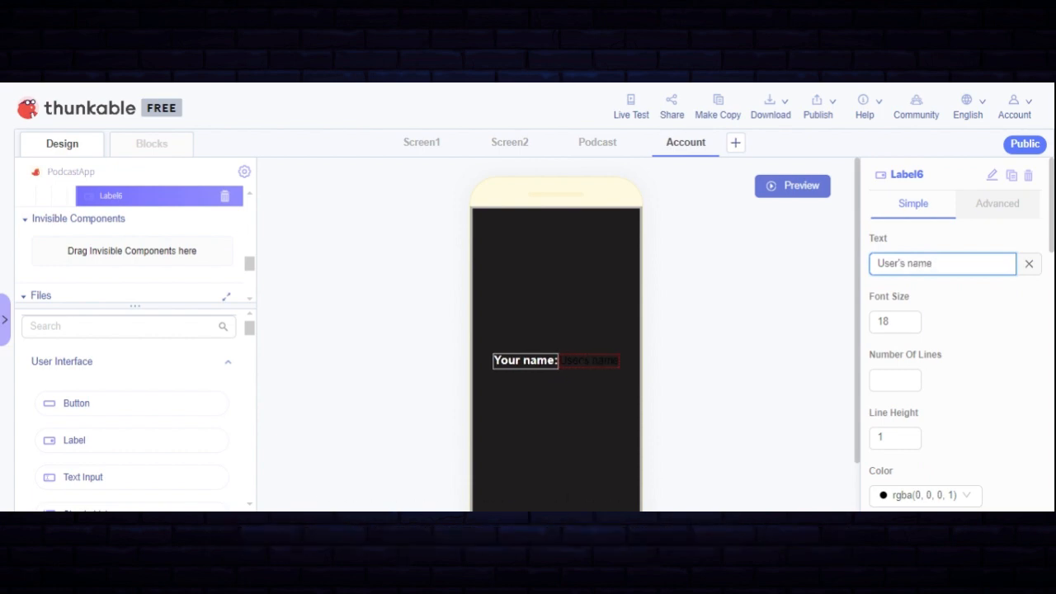
# Set the "User's name" label's font size to 20 and its text color to white
pyautogui.click(900, 321)
pyautogui.press('BackSpace')
pyautogui.press('BackSpace')
pyautogui.write('20')
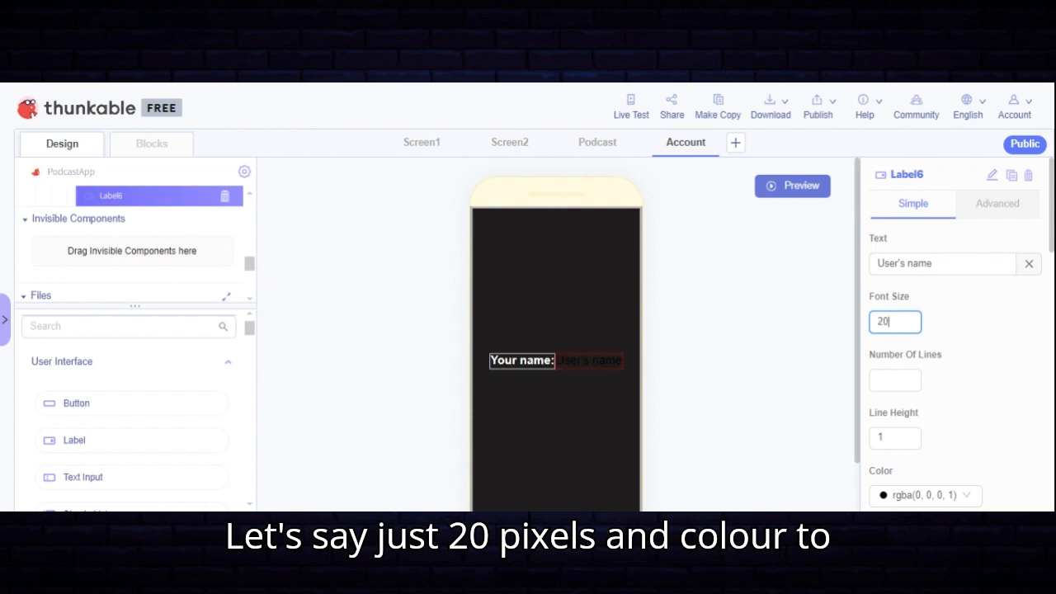
pyautogui.scroll(-4, 917, 371)
pyautogui.click(912, 345)
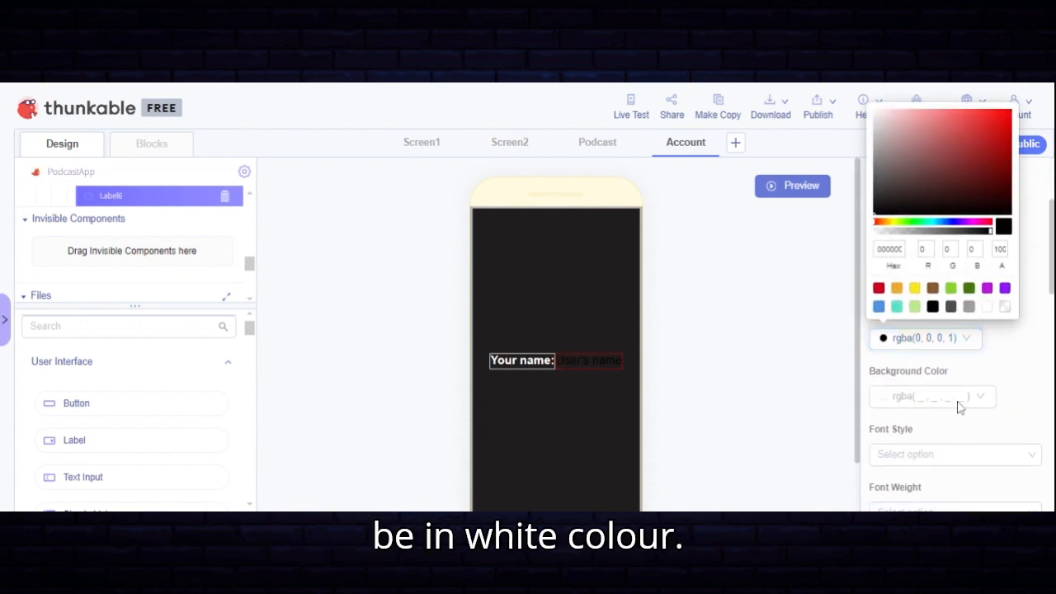
pyautogui.click(988, 307)
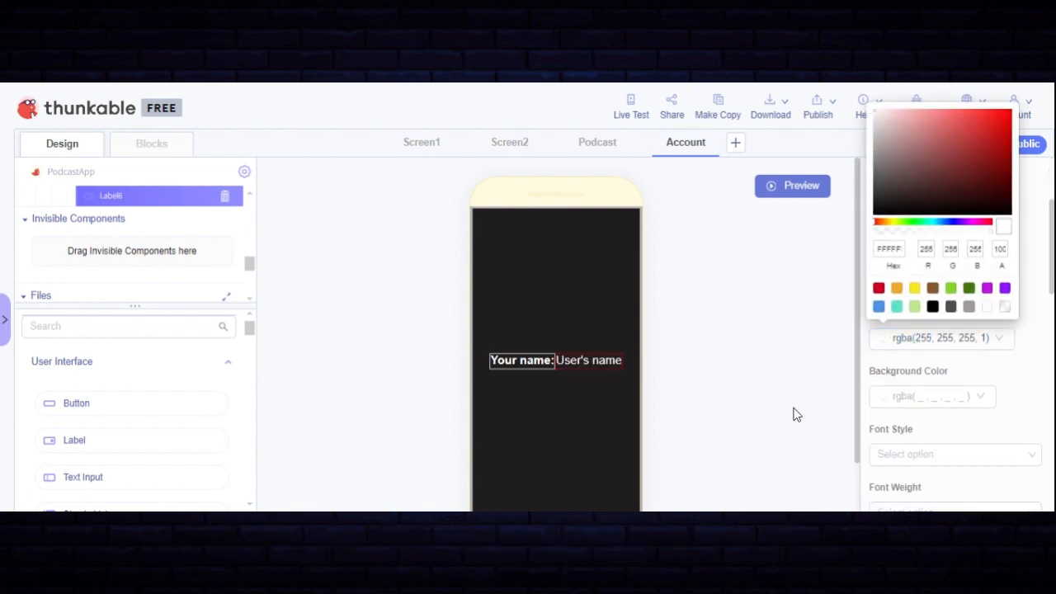
pyautogui.click(598, 374)
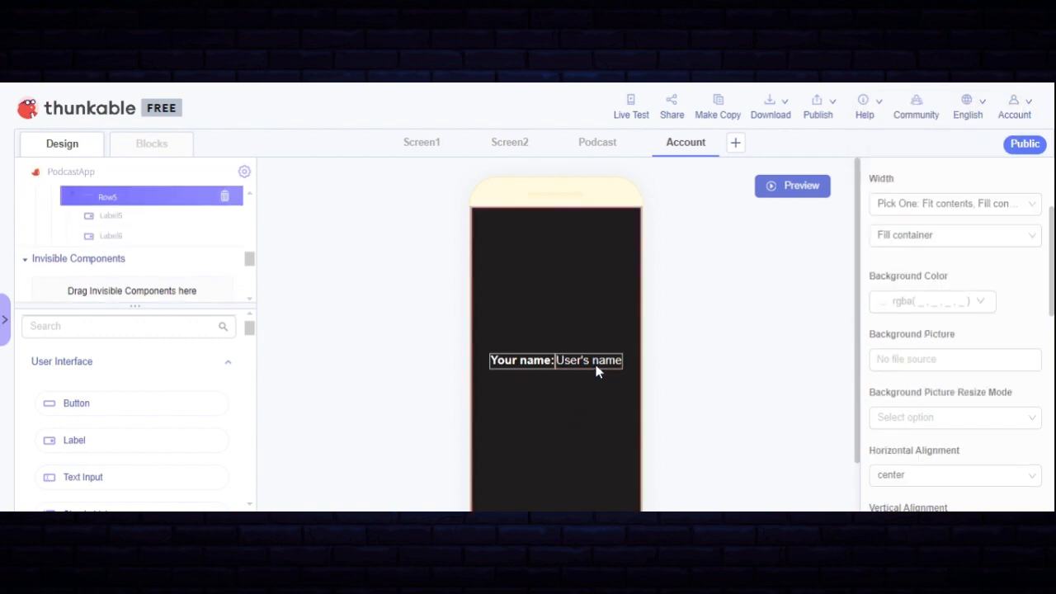
# Set the font weight of the "User's name" label to Bold
pyautogui.click(598, 368)
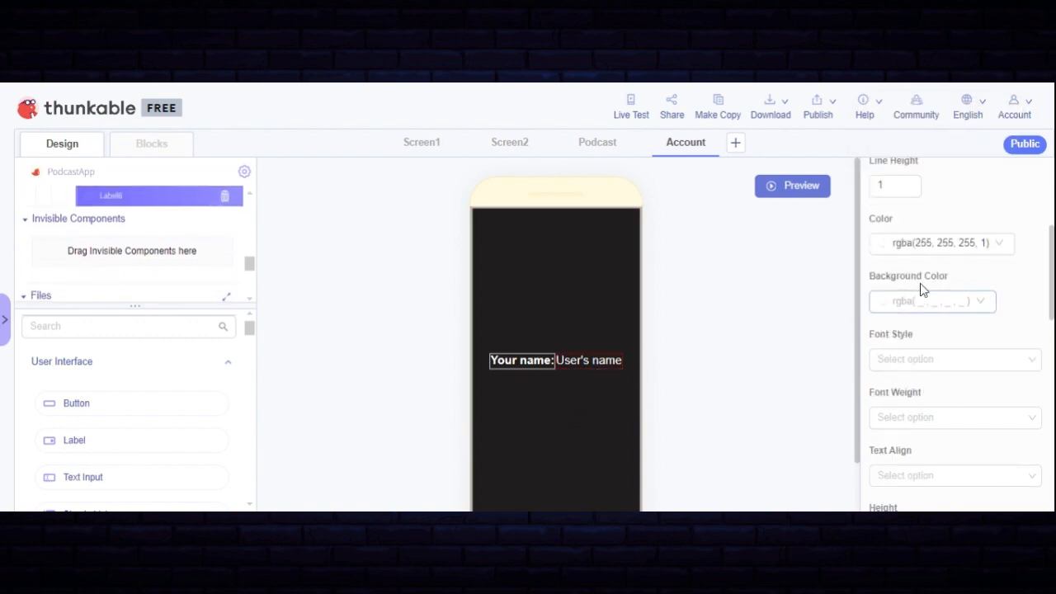
pyautogui.scroll(2, 923, 309)
pyautogui.scroll(-3, 922, 322)
pyautogui.scroll(5, 916, 330)
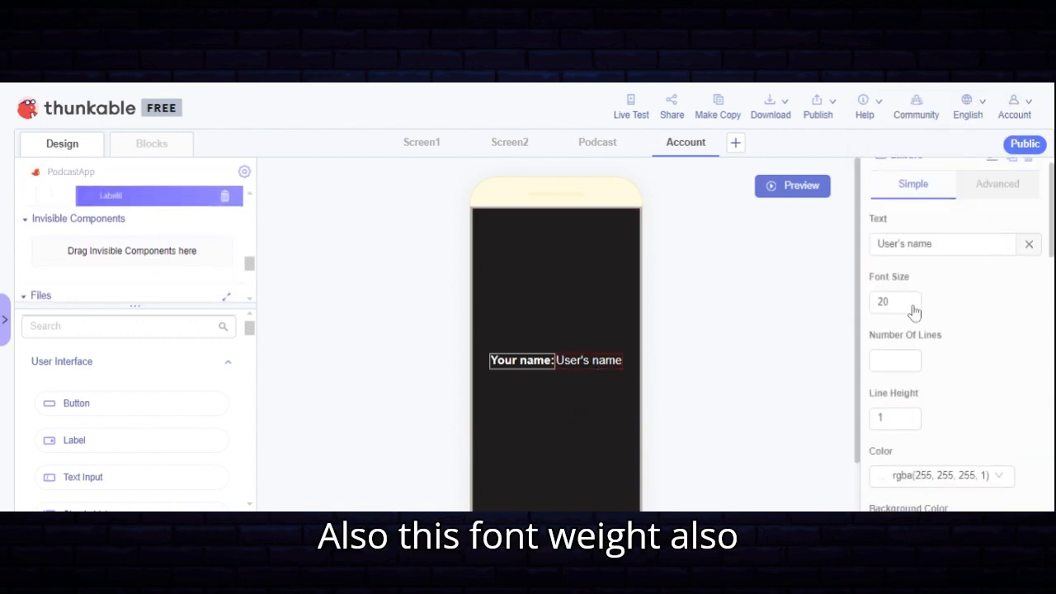
pyautogui.scroll(-1, 913, 311)
pyautogui.scroll(-4, 918, 396)
pyautogui.scroll(1, 907, 302)
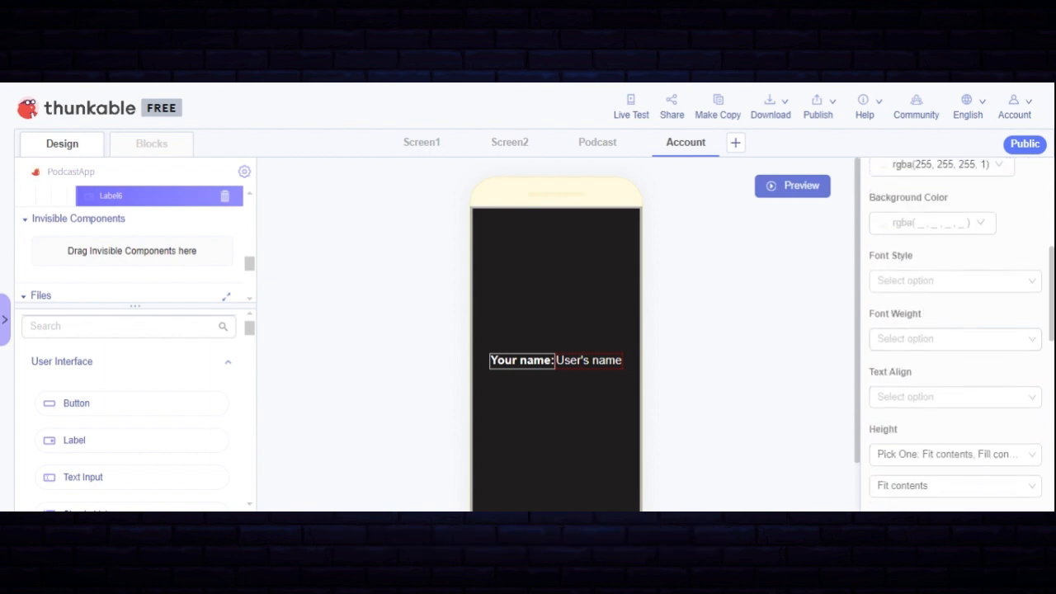
pyautogui.click(917, 340)
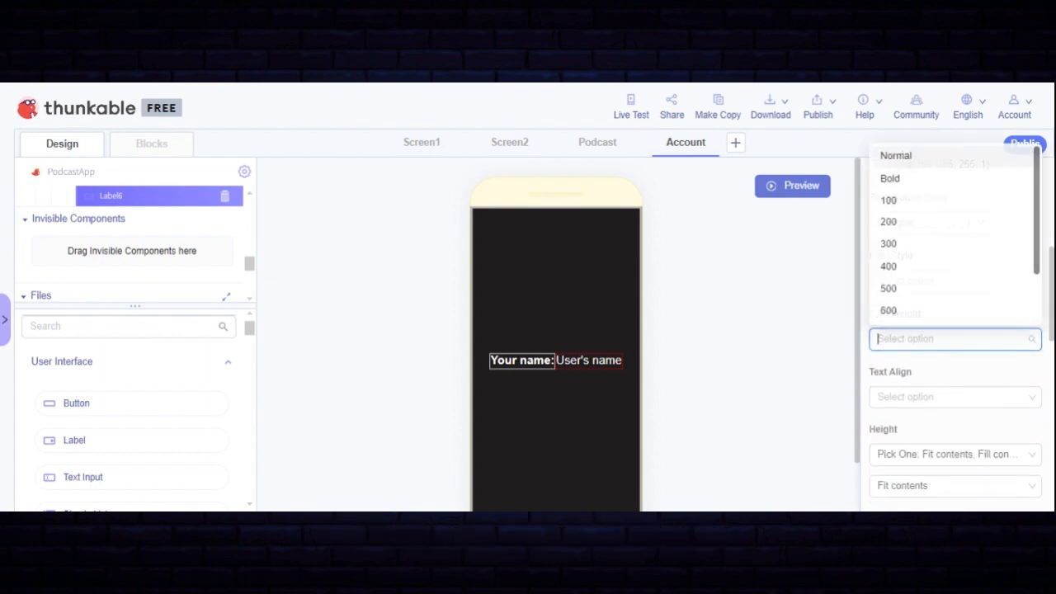
pyautogui.click(910, 178)
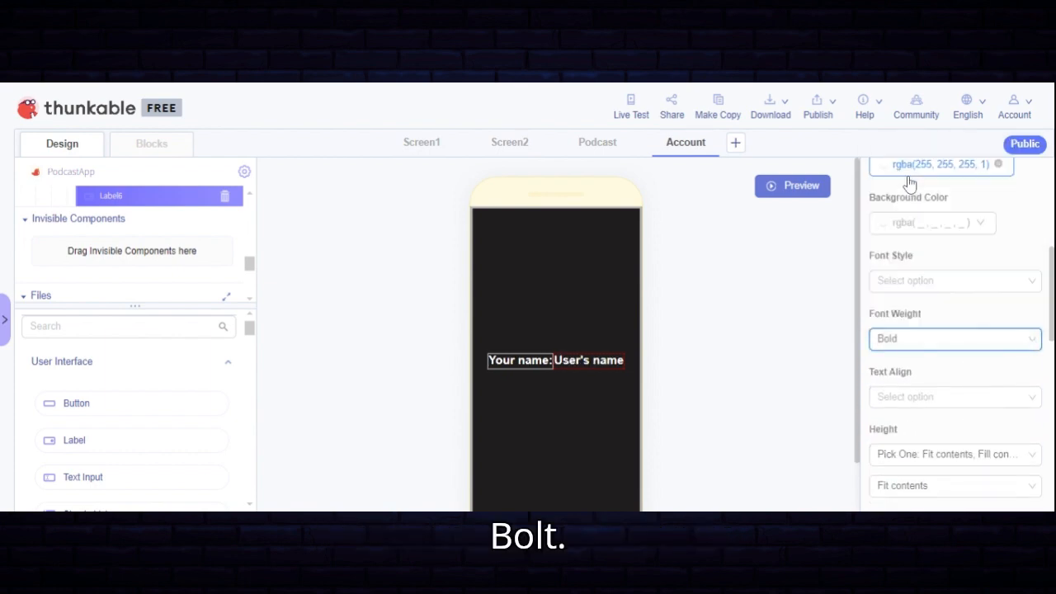
pyautogui.click(592, 408)
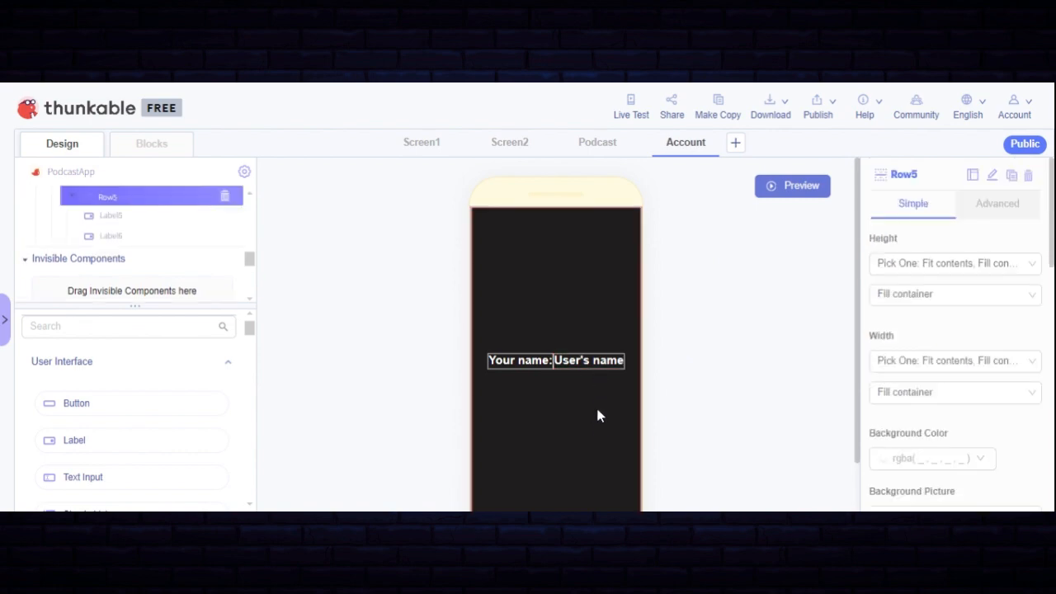
# Set the height of the row holding the two name labels to Fit contents
pyautogui.click(588, 366)
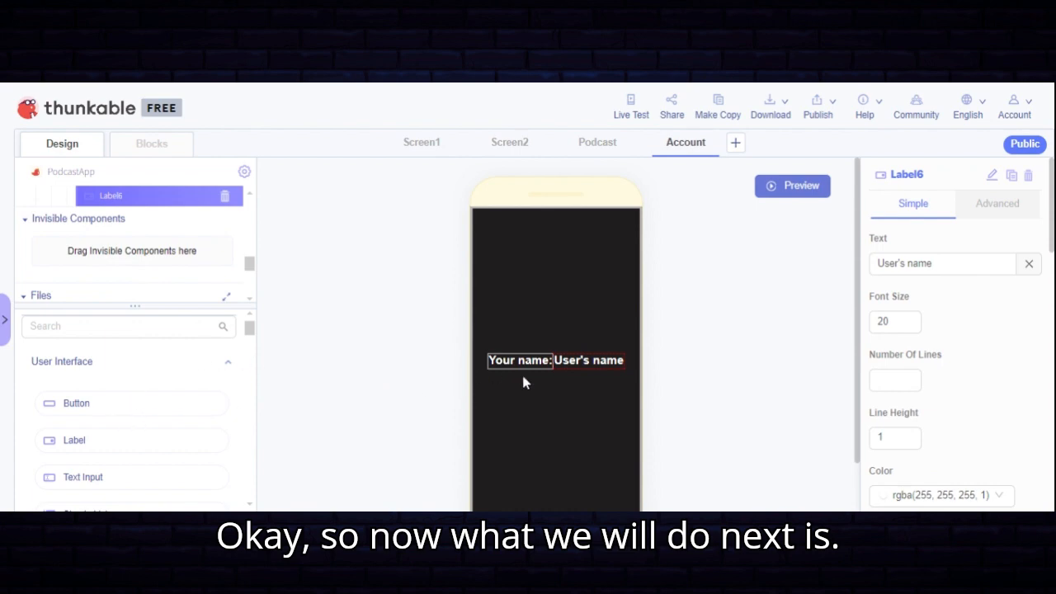
pyautogui.click(512, 311)
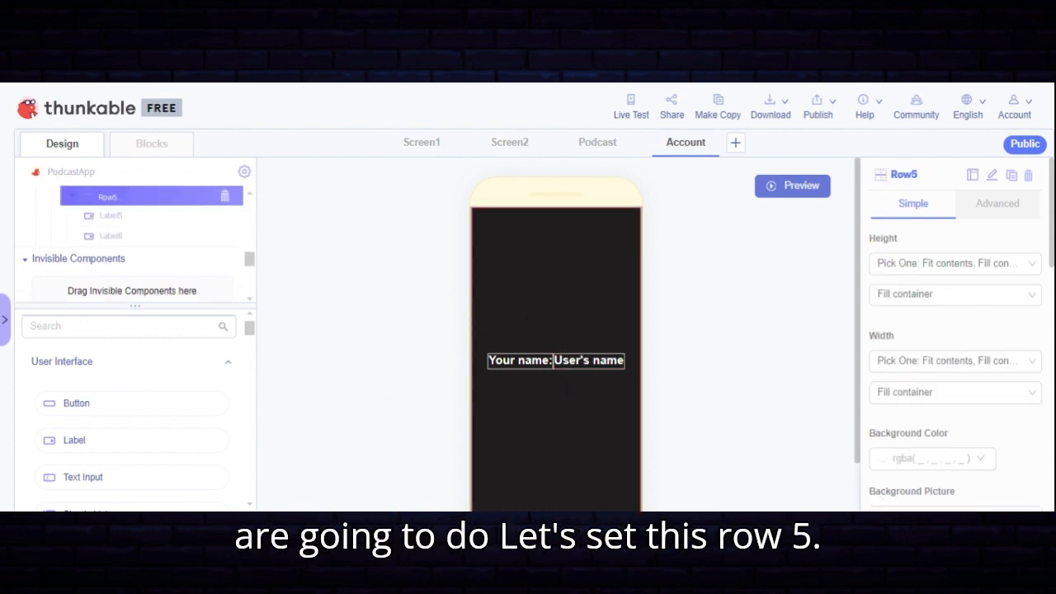
pyautogui.click(911, 264)
pyautogui.click(771, 352)
pyautogui.click(893, 297)
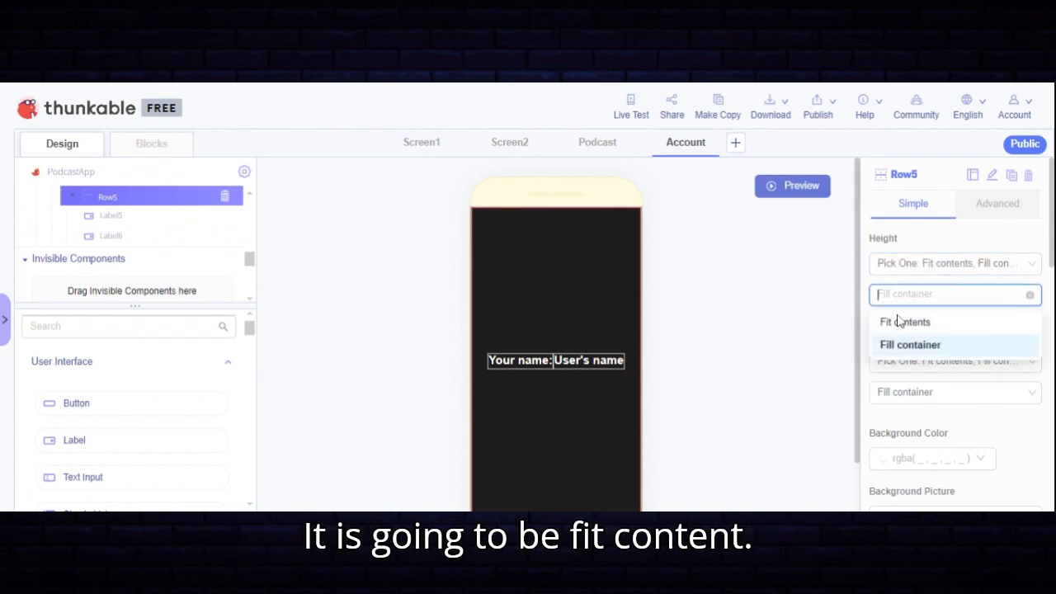
pyautogui.click(891, 322)
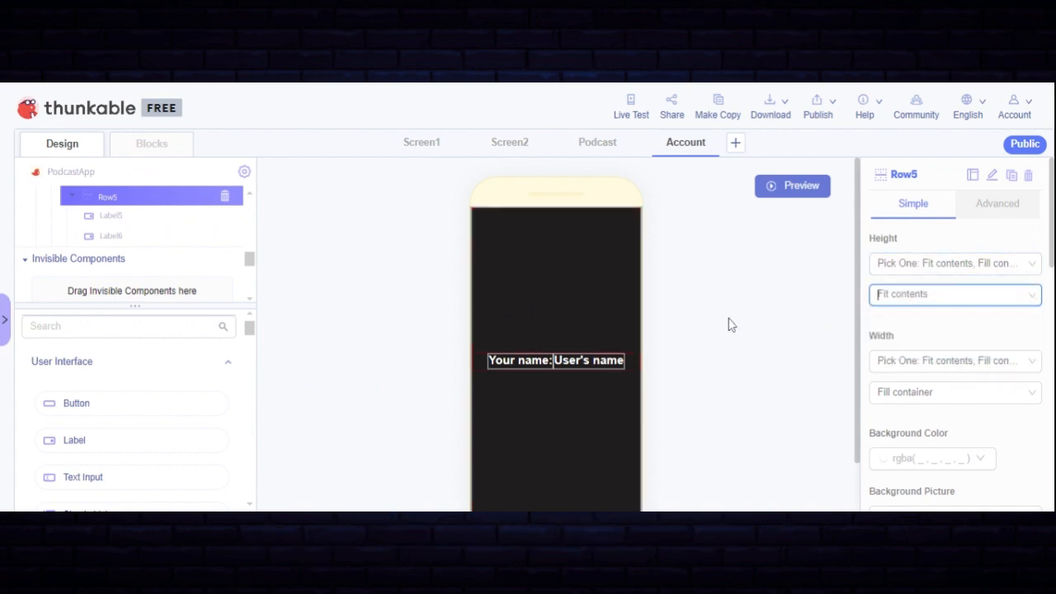
# Duplicate the name row and change the first label in the copy to "Email:"
pyautogui.click(1012, 179)
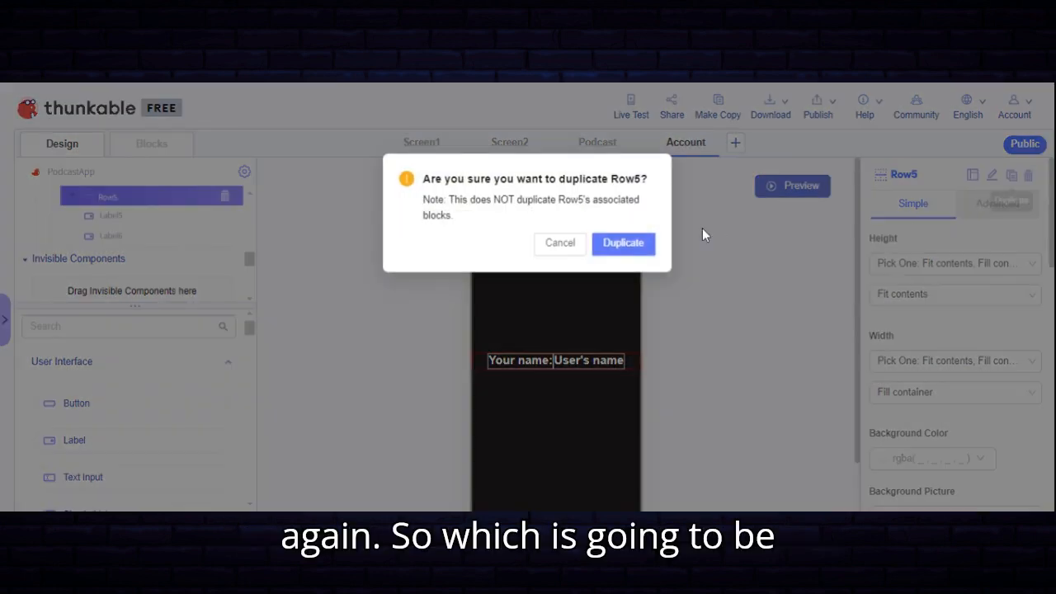
pyautogui.click(623, 243)
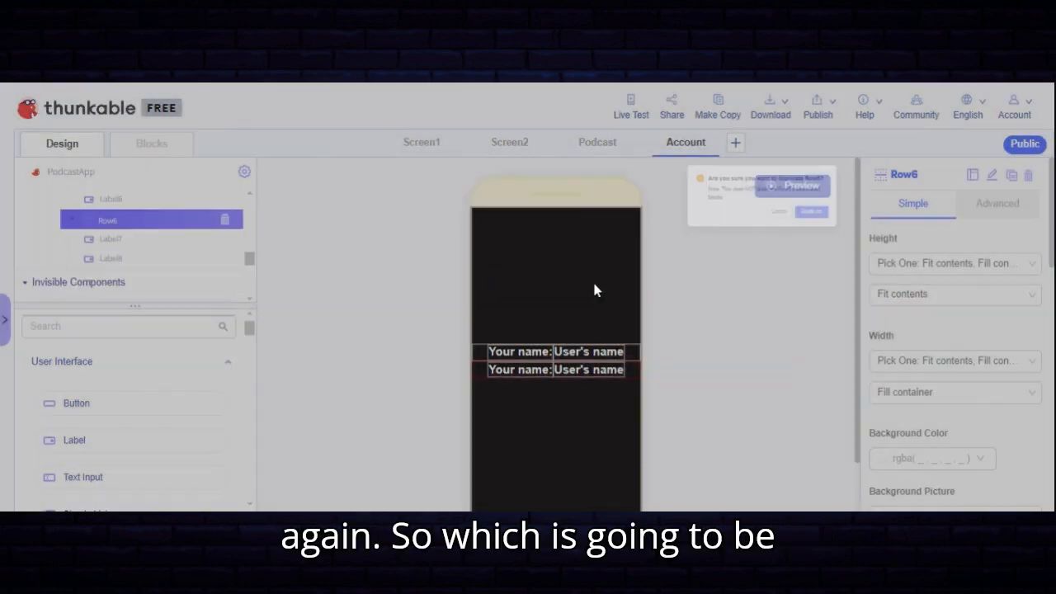
pyautogui.click(528, 372)
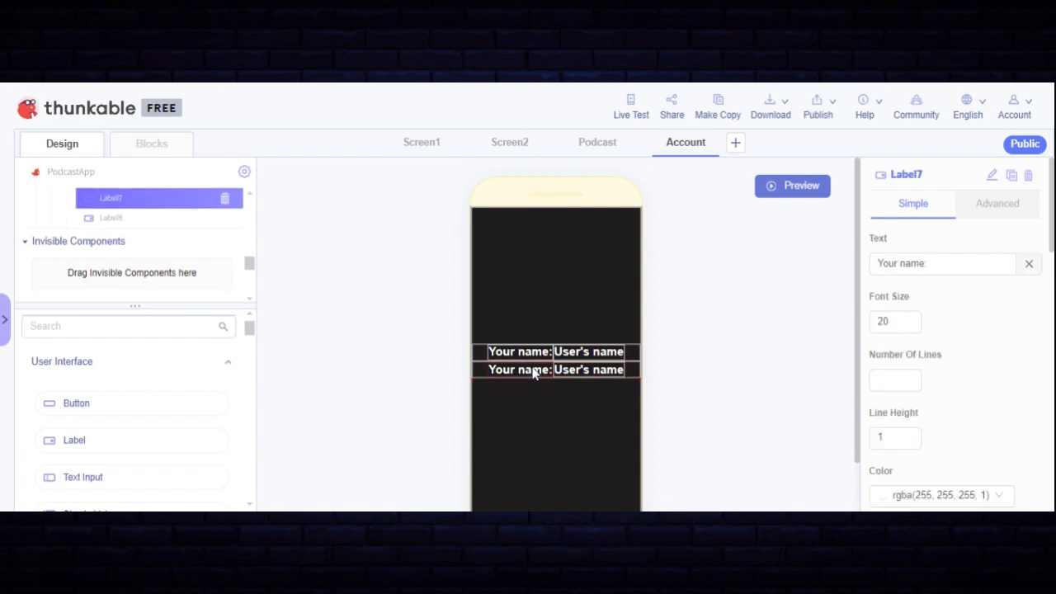
pyautogui.click(1029, 265)
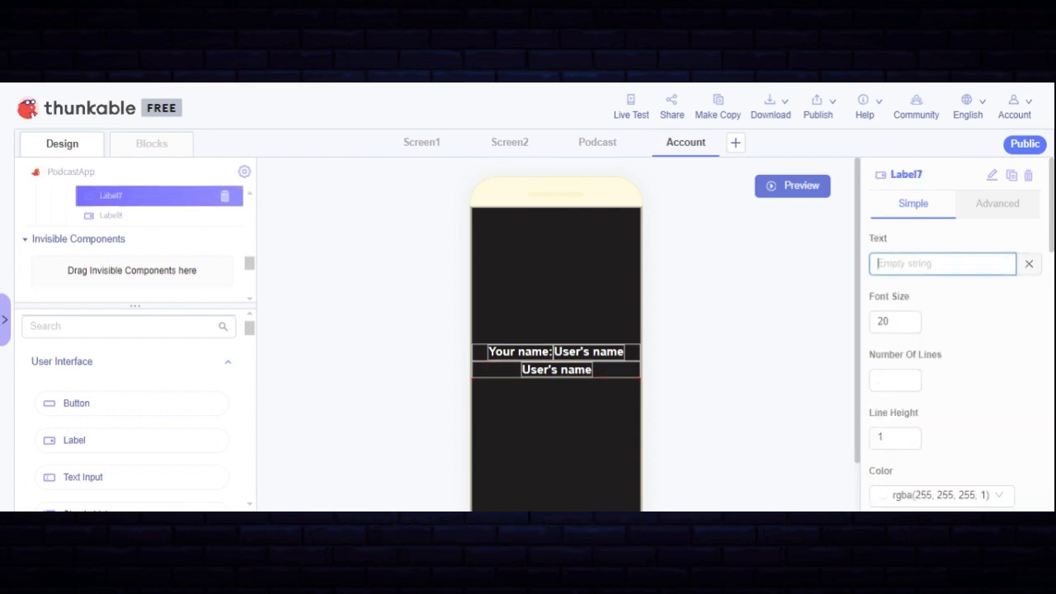
pyautogui.write('Email')
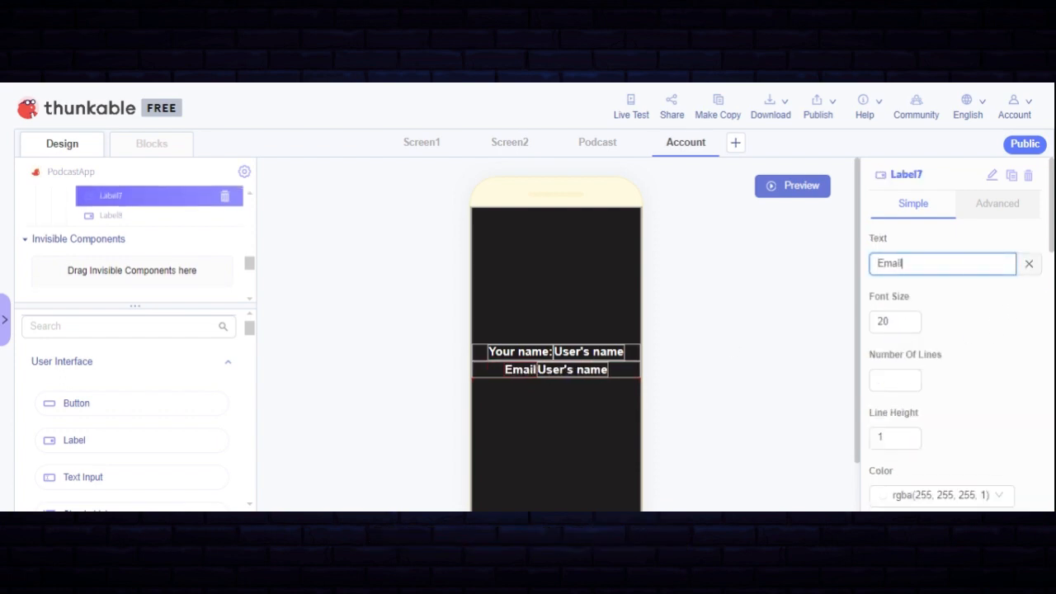
pyautogui.write(':')
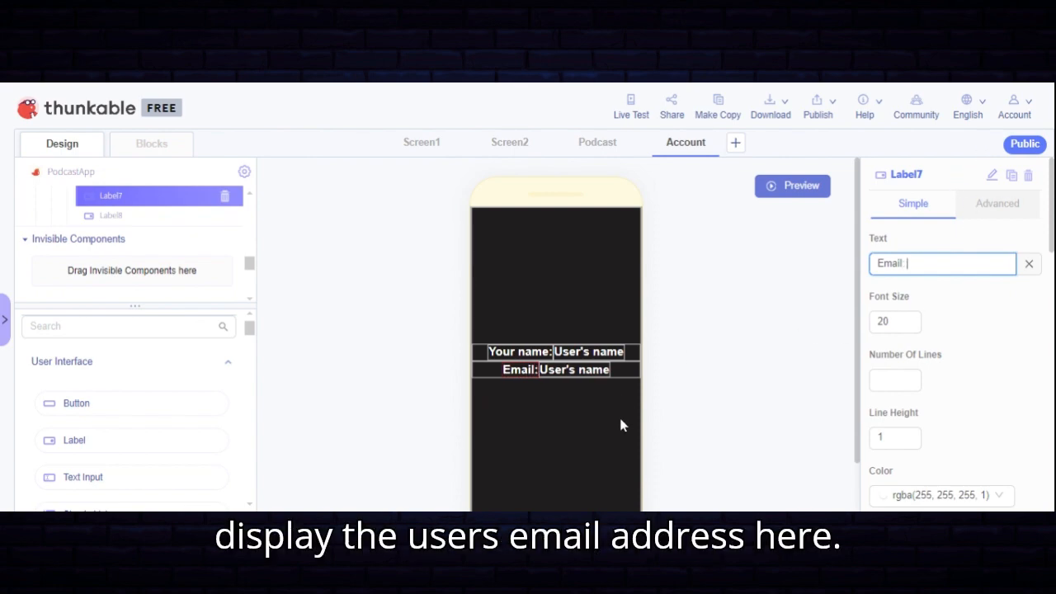
pyautogui.click(597, 408)
# Replace the text of the label beside "Email:" with "User's data"
pyautogui.click(594, 375)
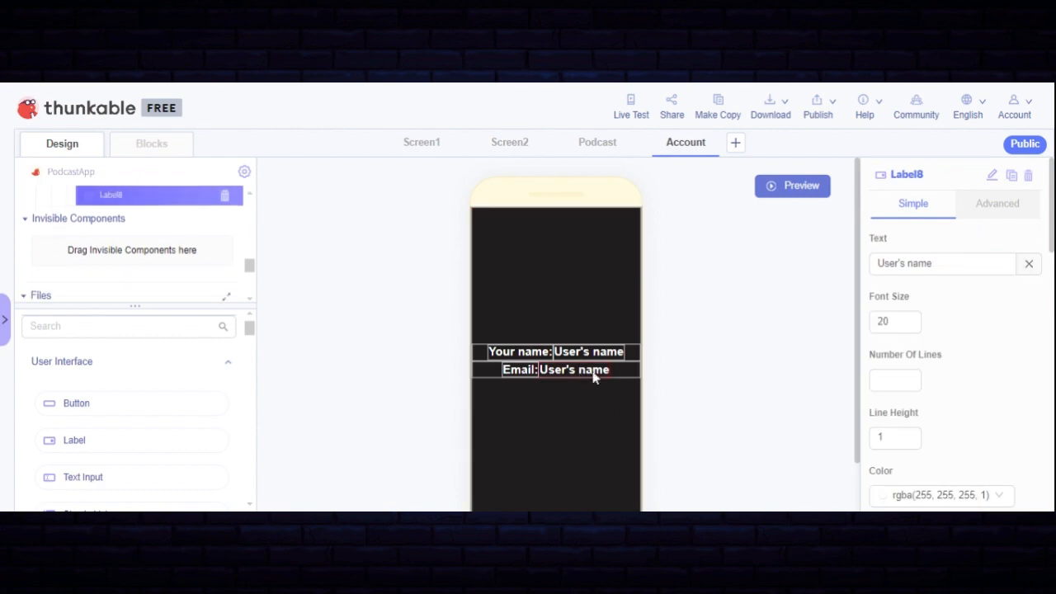
pyautogui.click(1029, 264)
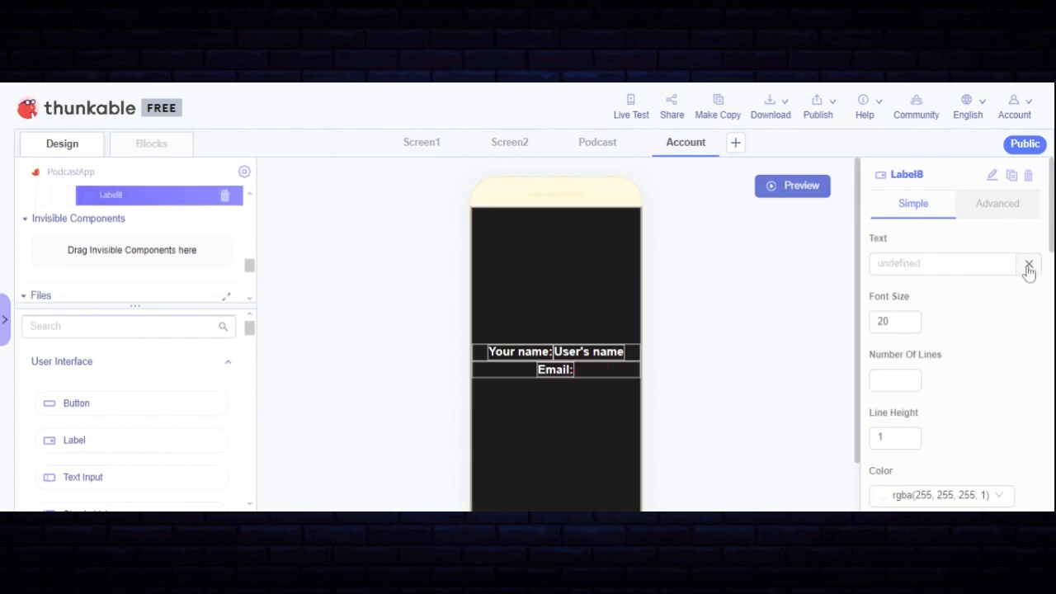
pyautogui.write('Us')
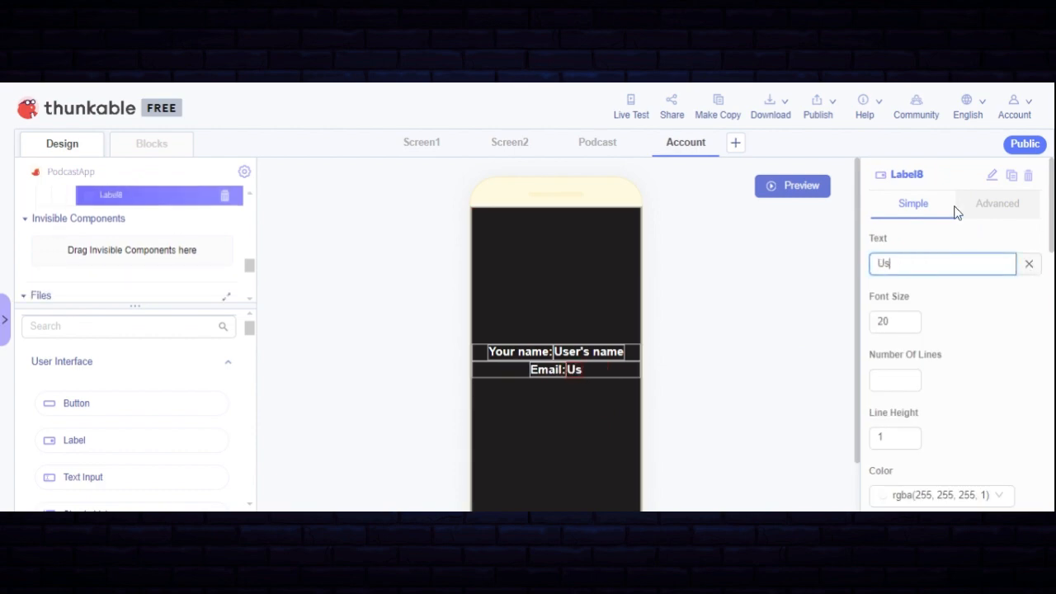
pyautogui.write("er's data")
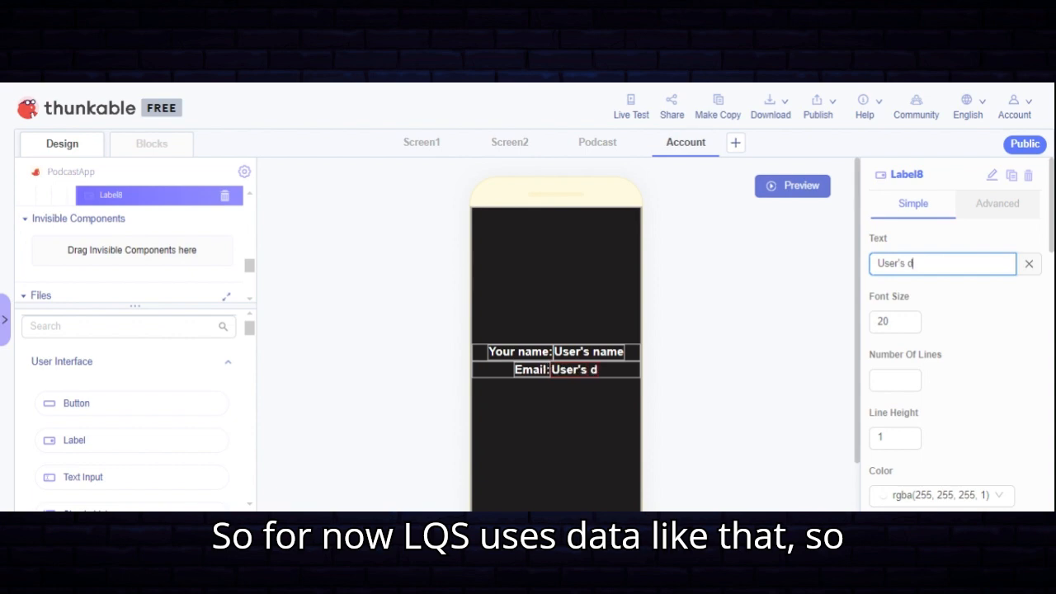
pyautogui.click(786, 372)
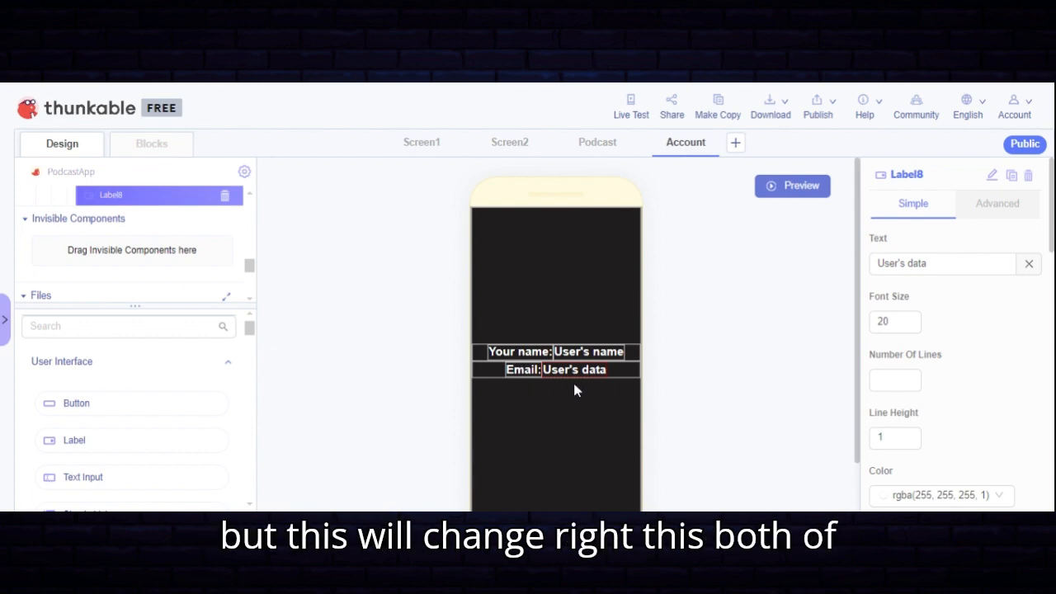
# Set the horizontal alignment of the "Your name:" row to left
pyautogui.click(495, 353)
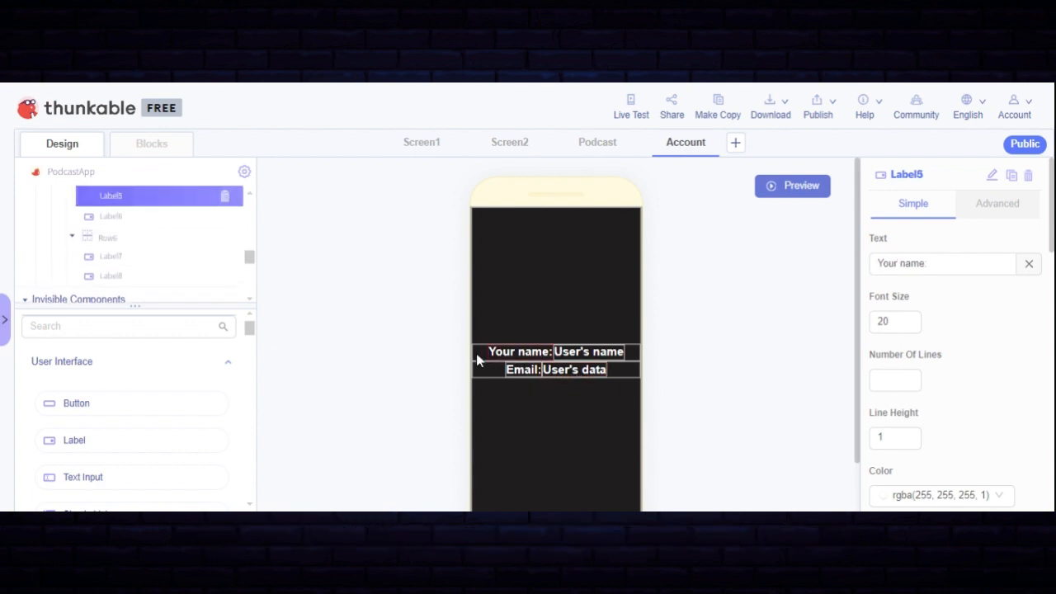
pyautogui.click(476, 353)
pyautogui.scroll(-5, 957, 377)
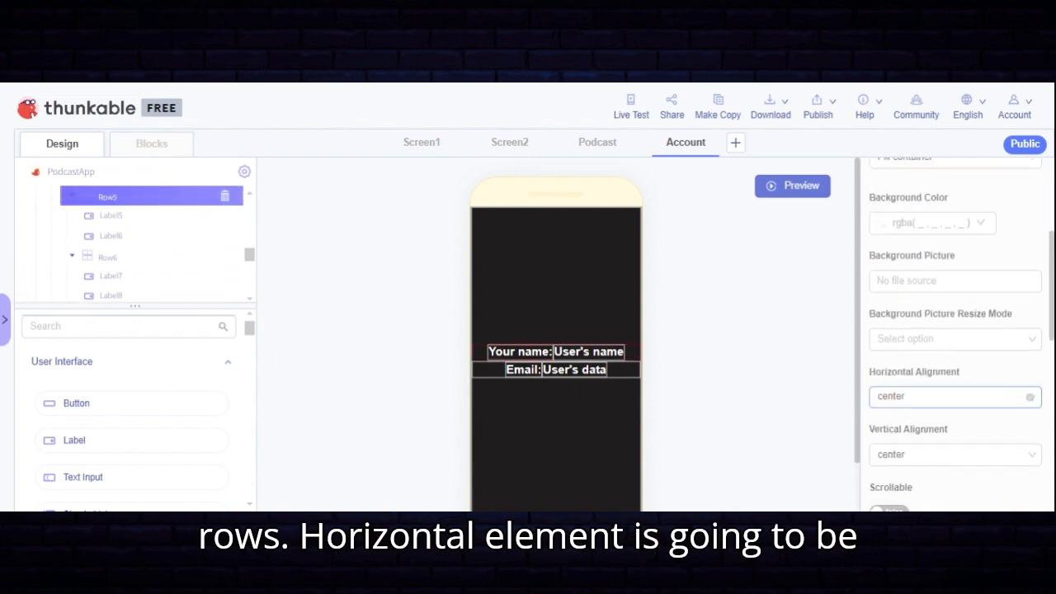
pyautogui.click(949, 396)
pyautogui.click(898, 276)
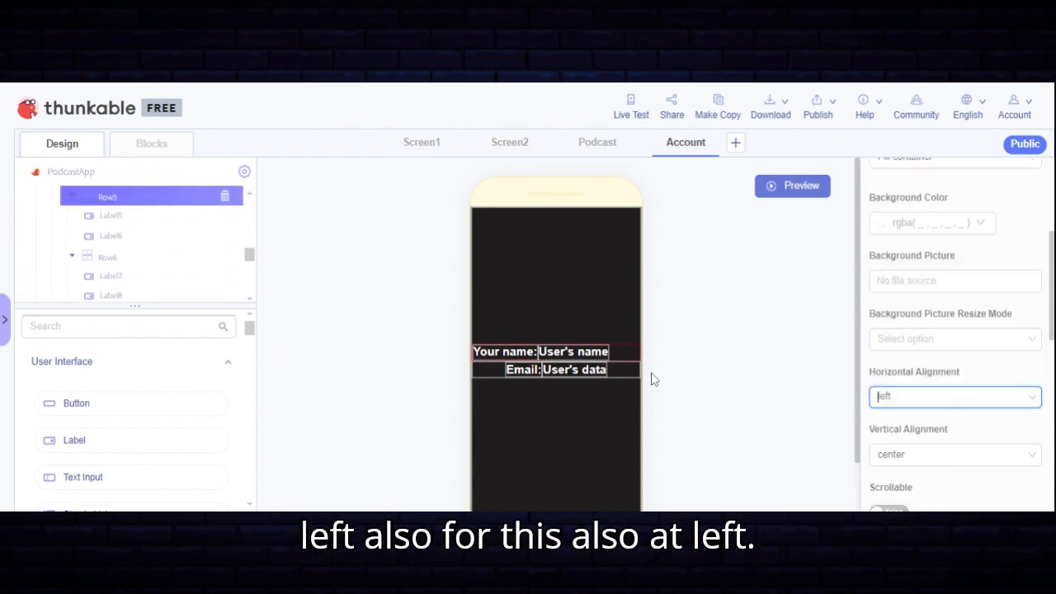
# Set the horizontal alignment of the "Email:" row to left
pyautogui.click(636, 377)
pyautogui.click(948, 396)
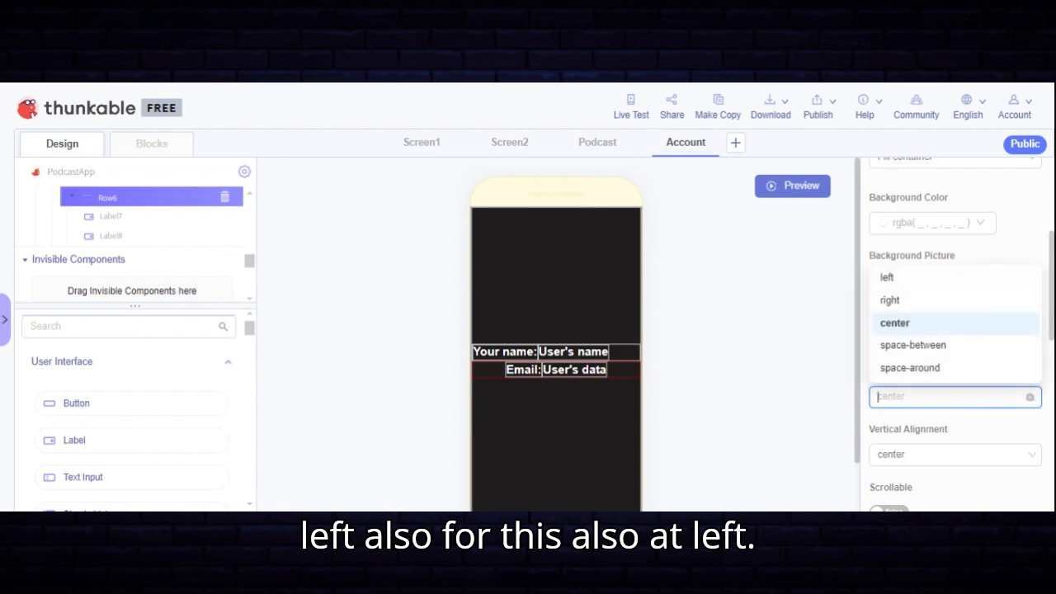
pyautogui.click(900, 279)
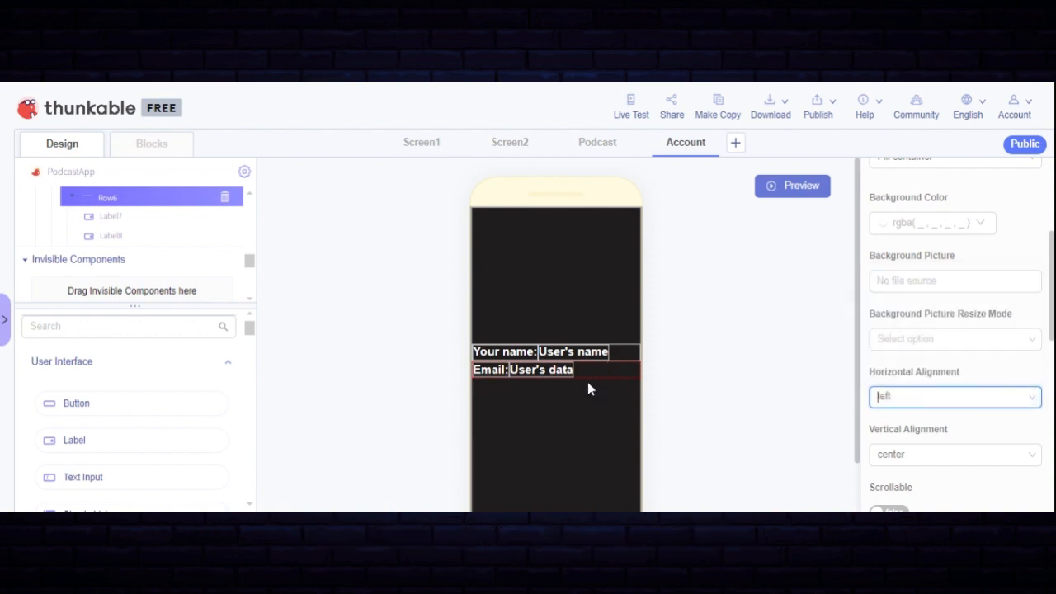
# Set the width of the column holding the two rows to a relative size of 90%
pyautogui.click(500, 293)
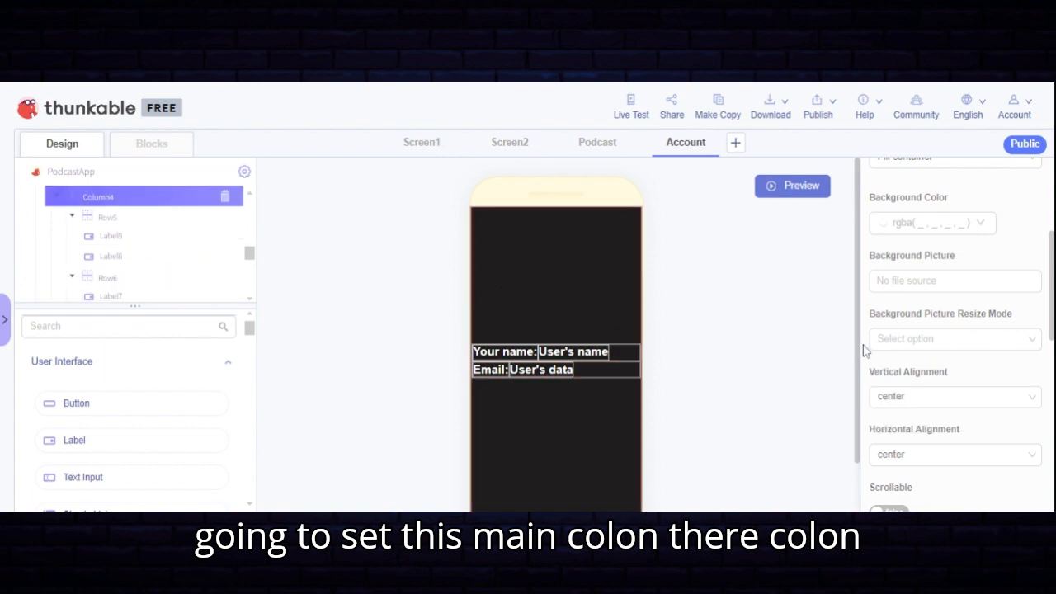
pyautogui.scroll(-2, 985, 384)
pyautogui.scroll(2, 916, 363)
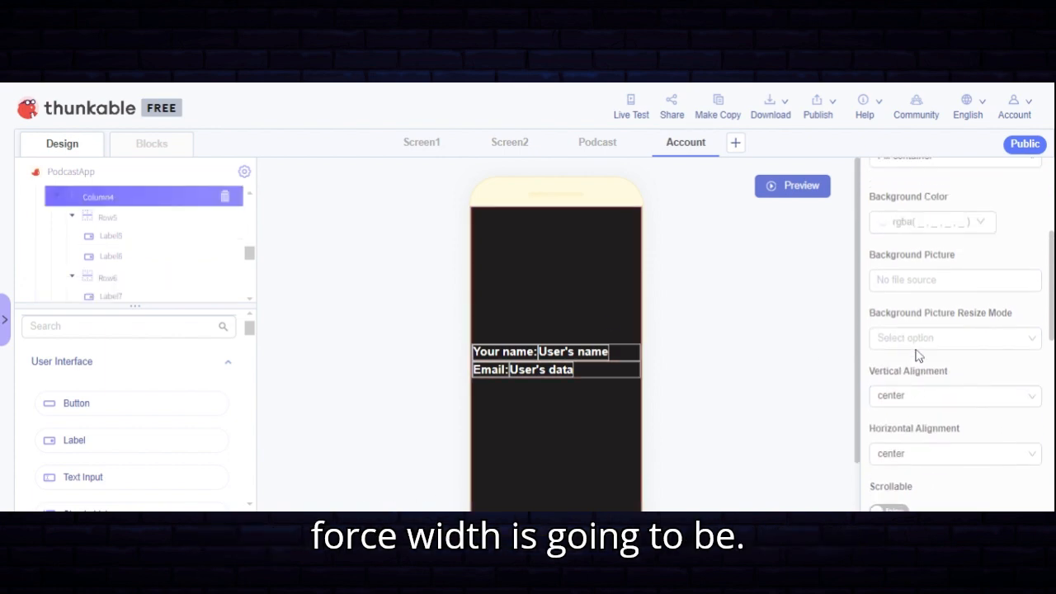
pyautogui.scroll(4, 917, 355)
pyautogui.click(924, 282)
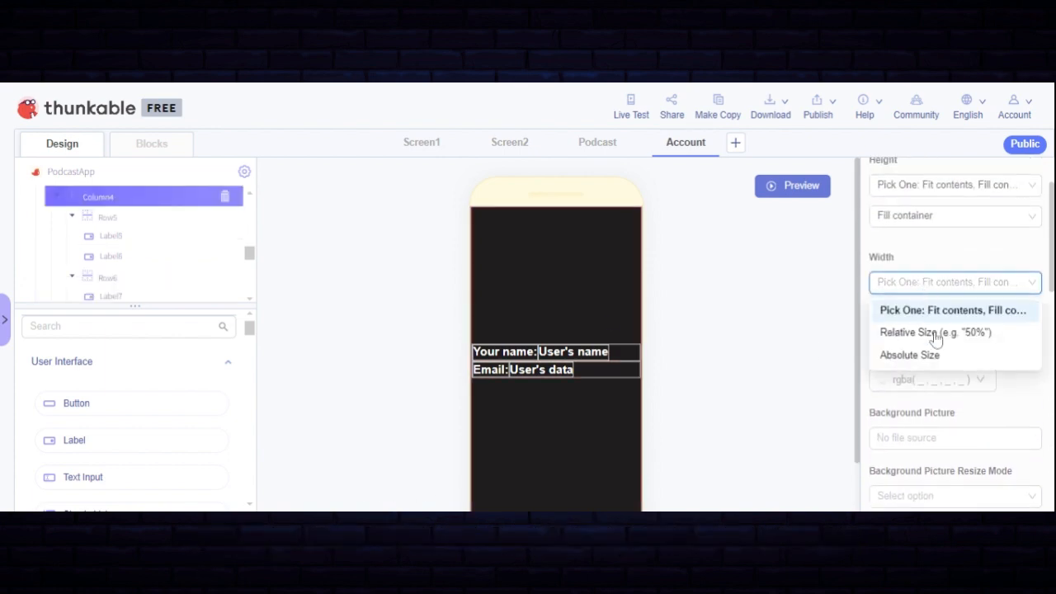
pyautogui.click(931, 332)
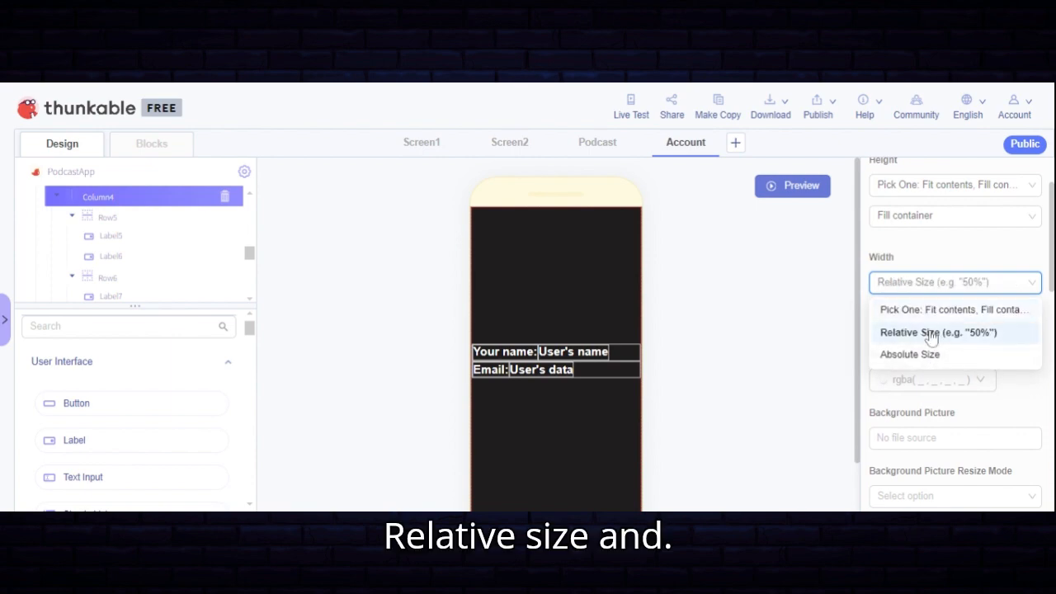
pyautogui.click(1029, 312)
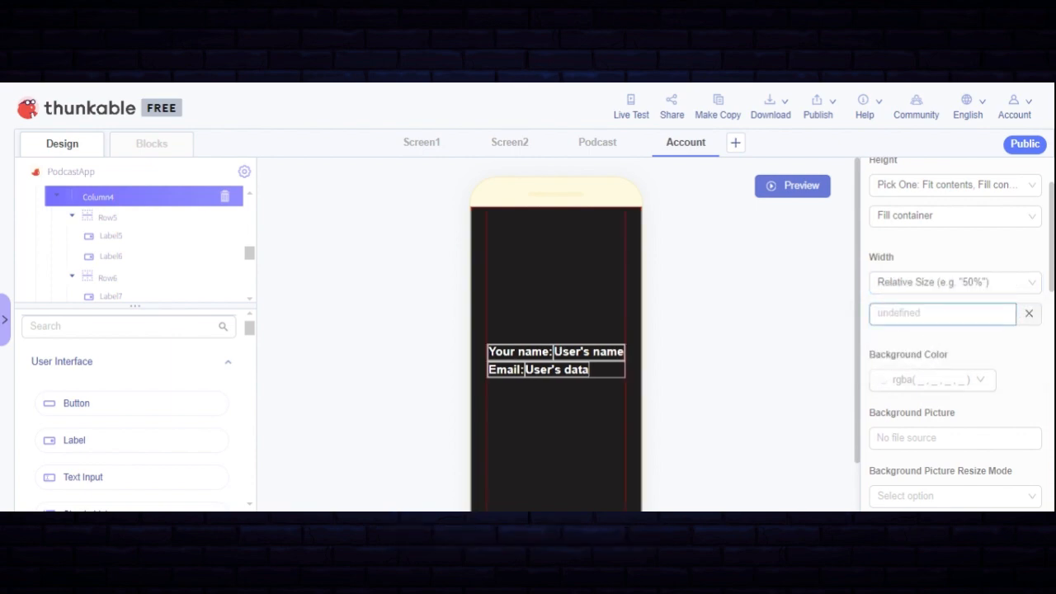
pyautogui.click(931, 314)
pyautogui.write('90%')
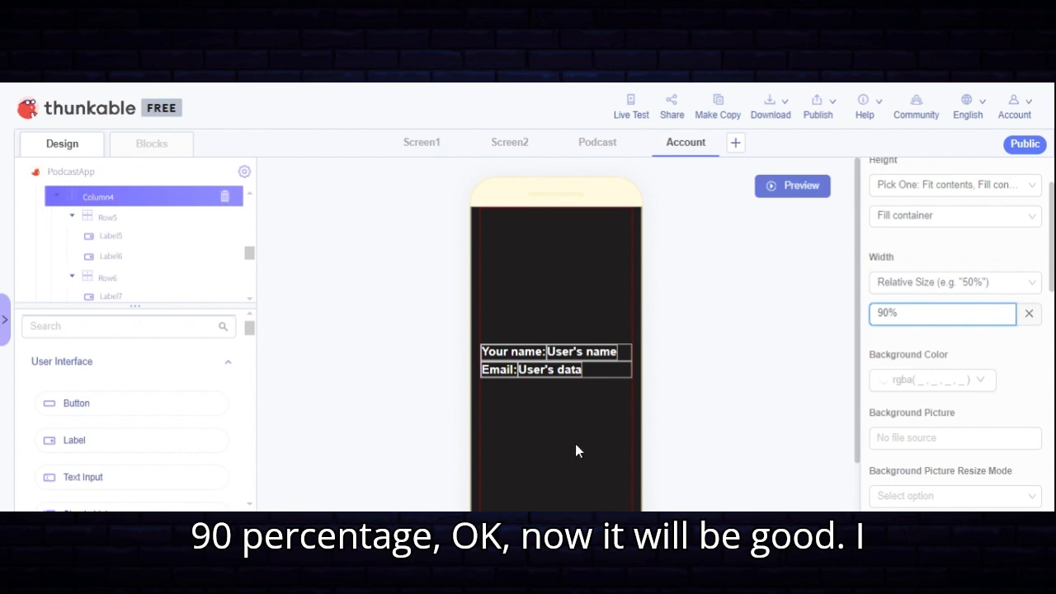
pyautogui.click(702, 380)
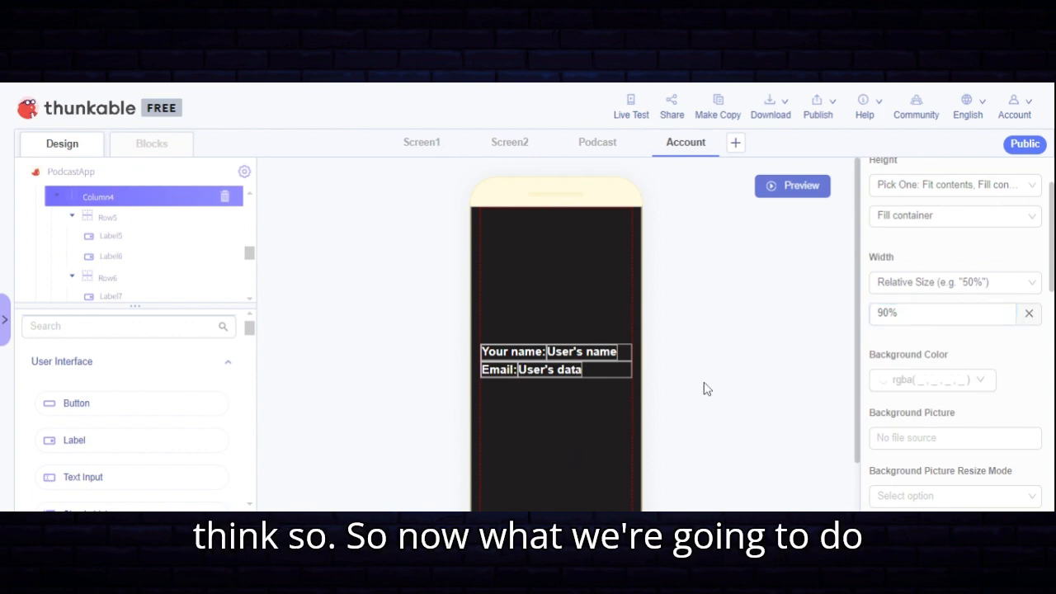
# Set the top margin of the "Email:" row to 10 px
pyautogui.click(614, 378)
pyautogui.scroll(-3, 1023, 386)
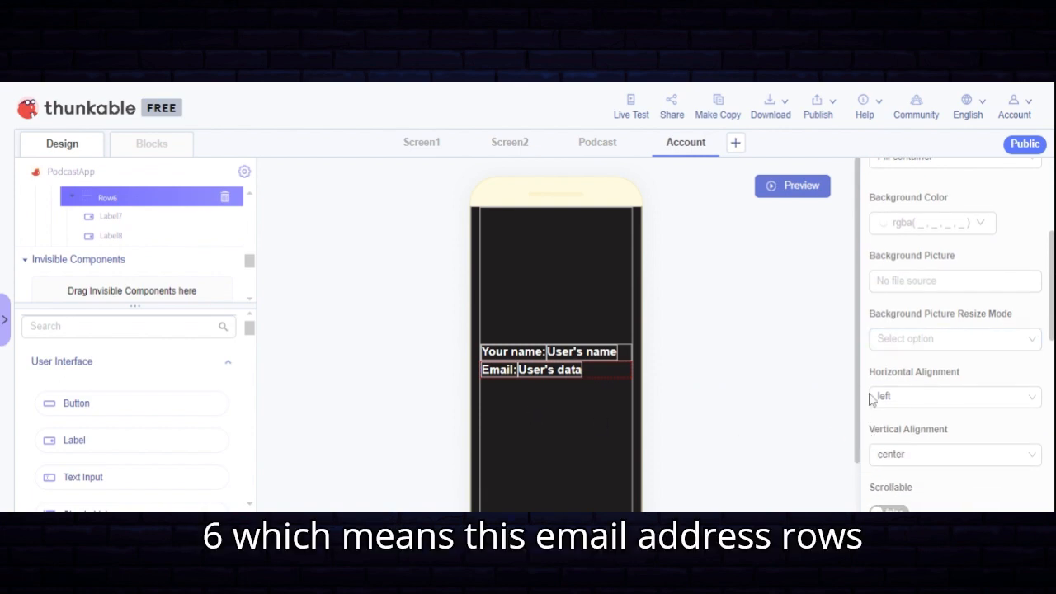
pyautogui.scroll(-6, 940, 404)
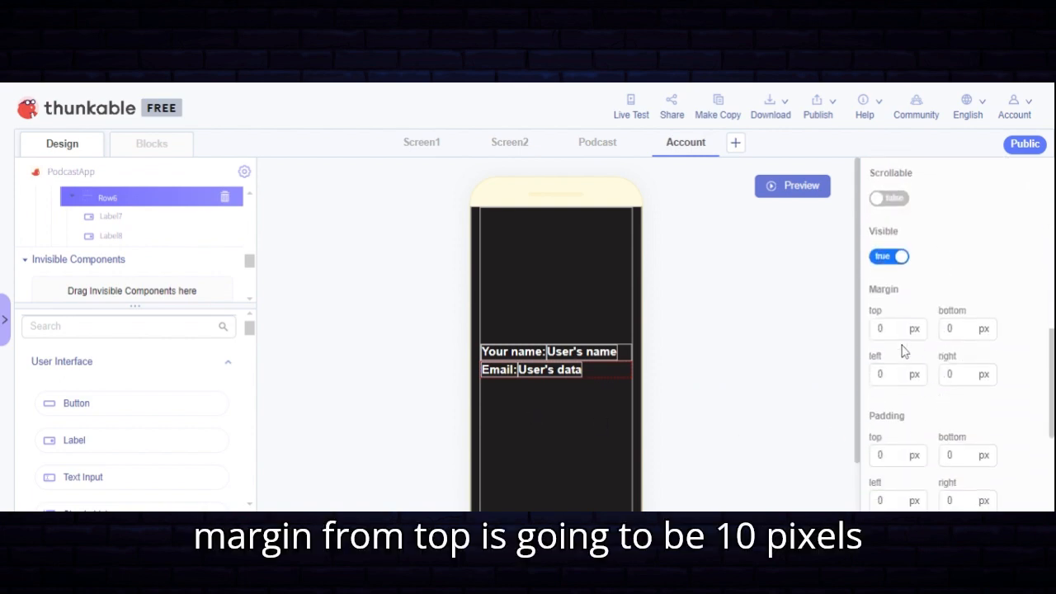
pyautogui.click(898, 330)
pyautogui.write('10')
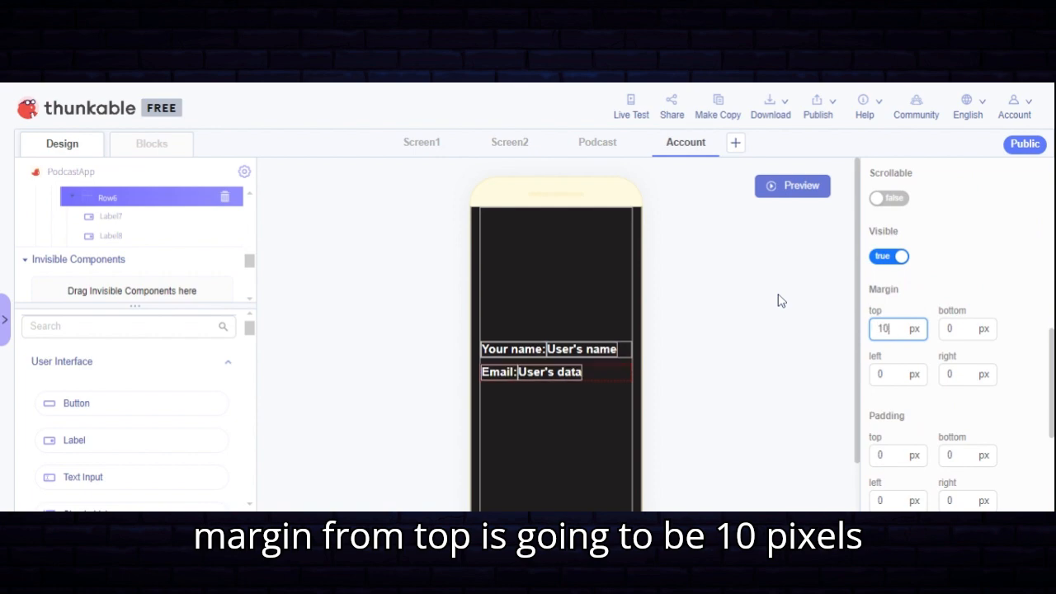
# Add a new label above the name row and move it out of the column to the top of the Account screen
pyautogui.click(592, 272)
pyautogui.scroll(1, 132, 441)
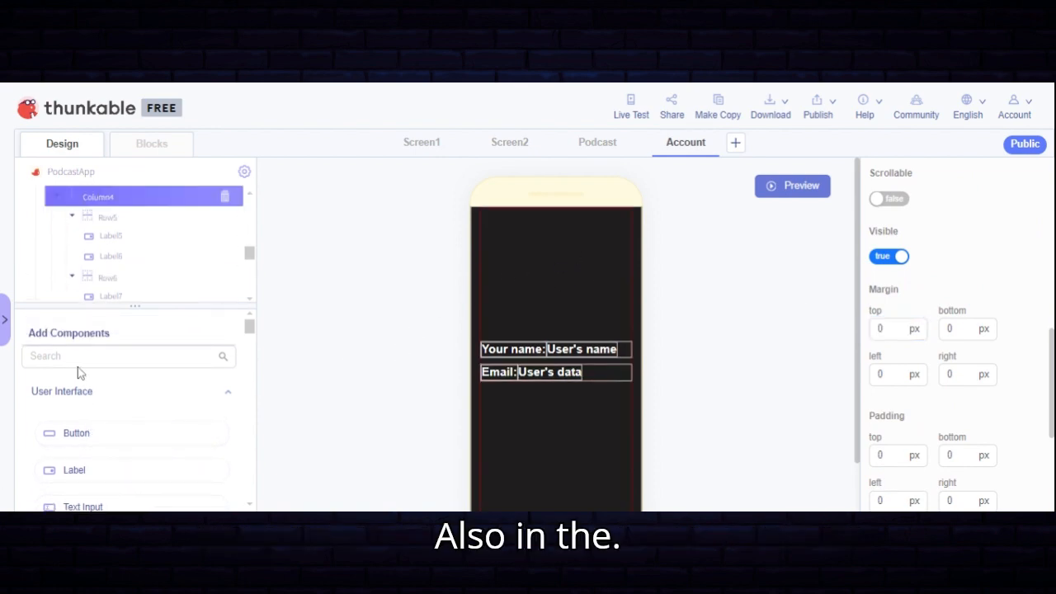
pyautogui.moveTo(73, 469)
pyautogui.mouseDown()
pyautogui.moveTo(147, 382)
pyautogui.moveTo(144, 207)
pyautogui.mouseUp()
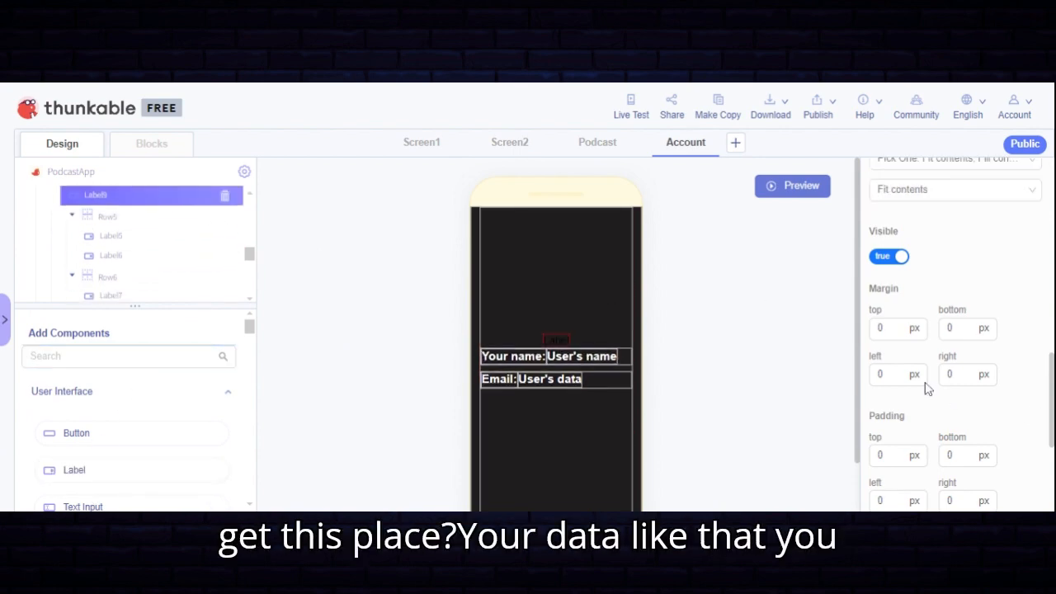
pyautogui.scroll(10, 928, 389)
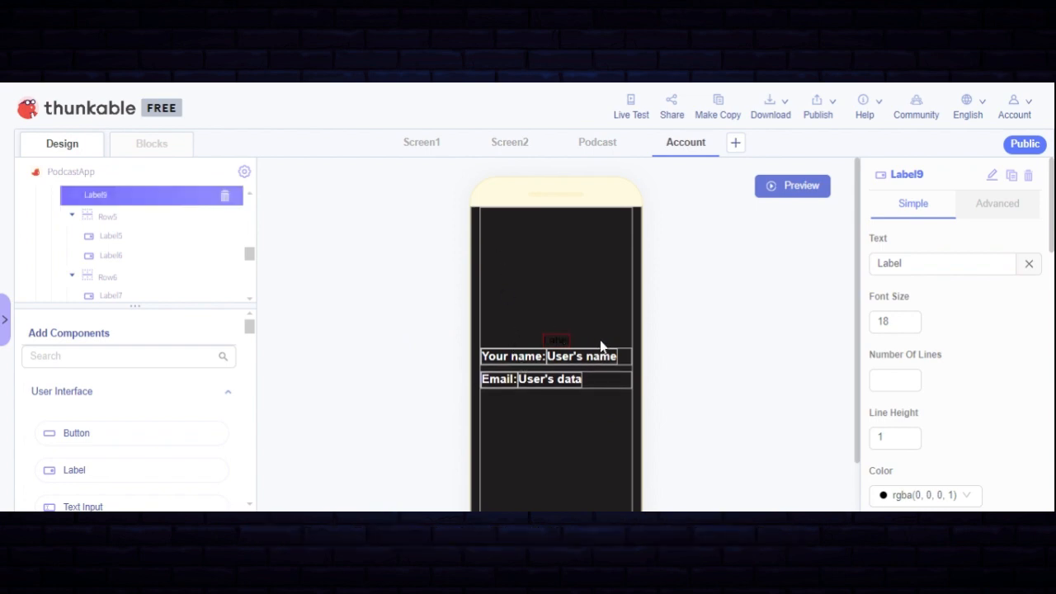
pyautogui.scroll(1, 88, 256)
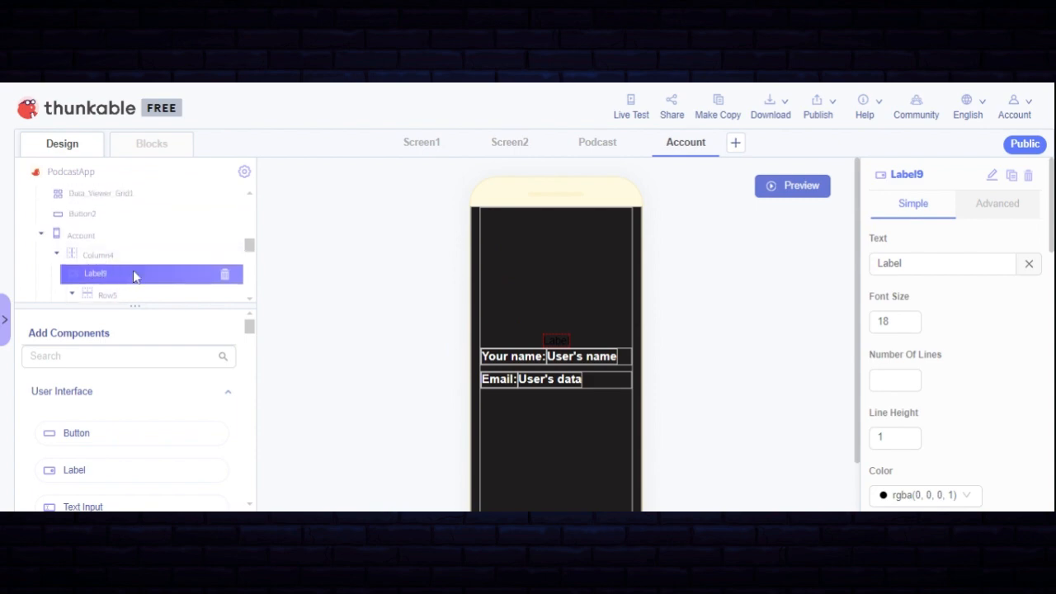
pyautogui.moveTo(132, 270); pyautogui.dragTo(145, 246)
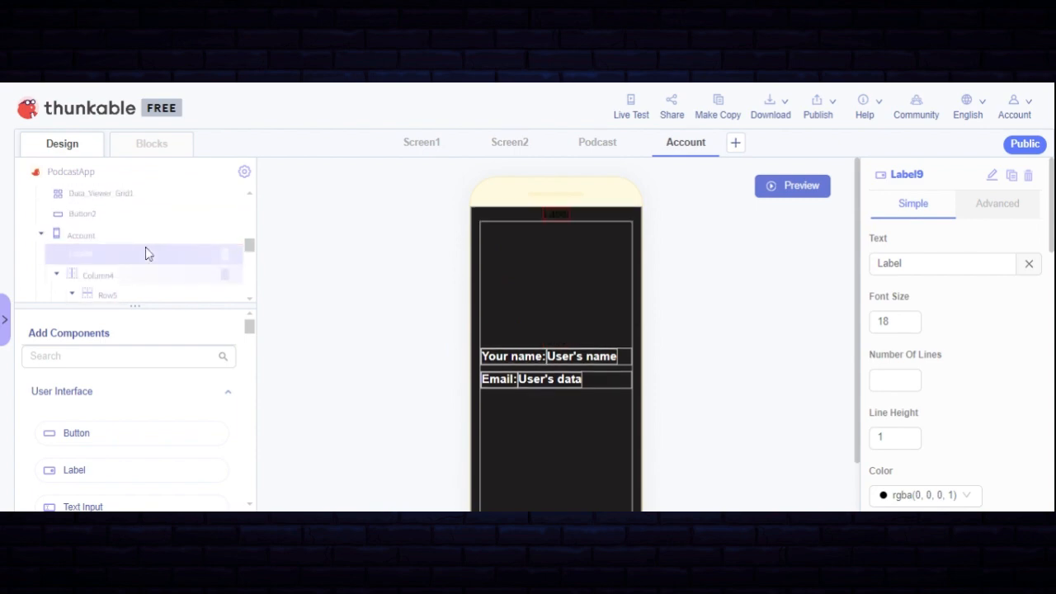
# Set the new label's text to "Account details" and its color to white, rgba(255, 255, 255, 1)
pyautogui.click(1029, 264)
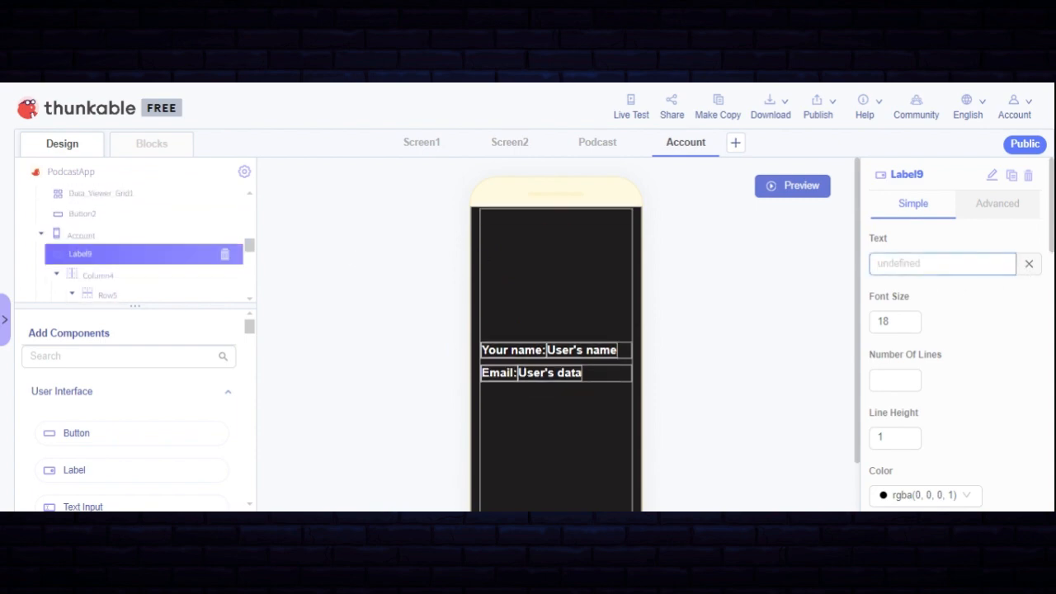
pyautogui.write('Account details')
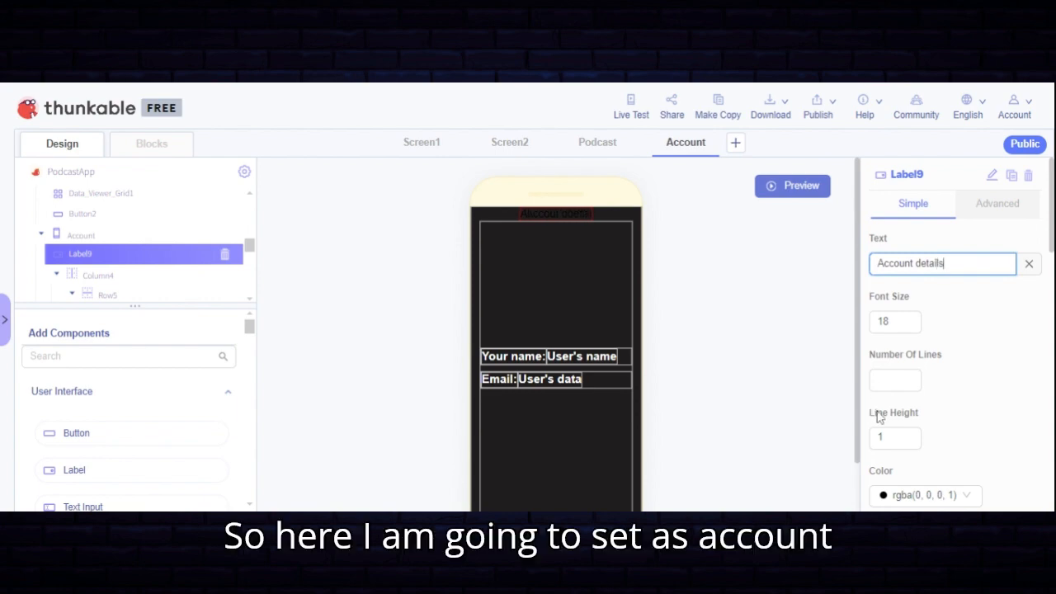
pyautogui.scroll(-2, 924, 410)
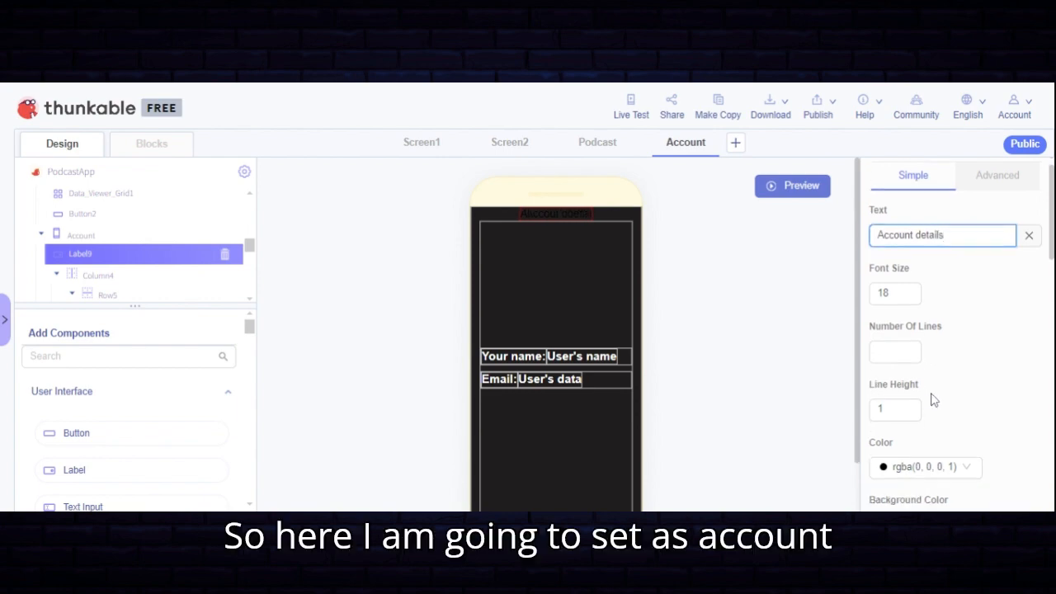
pyautogui.scroll(-2, 924, 410)
pyautogui.click(926, 338)
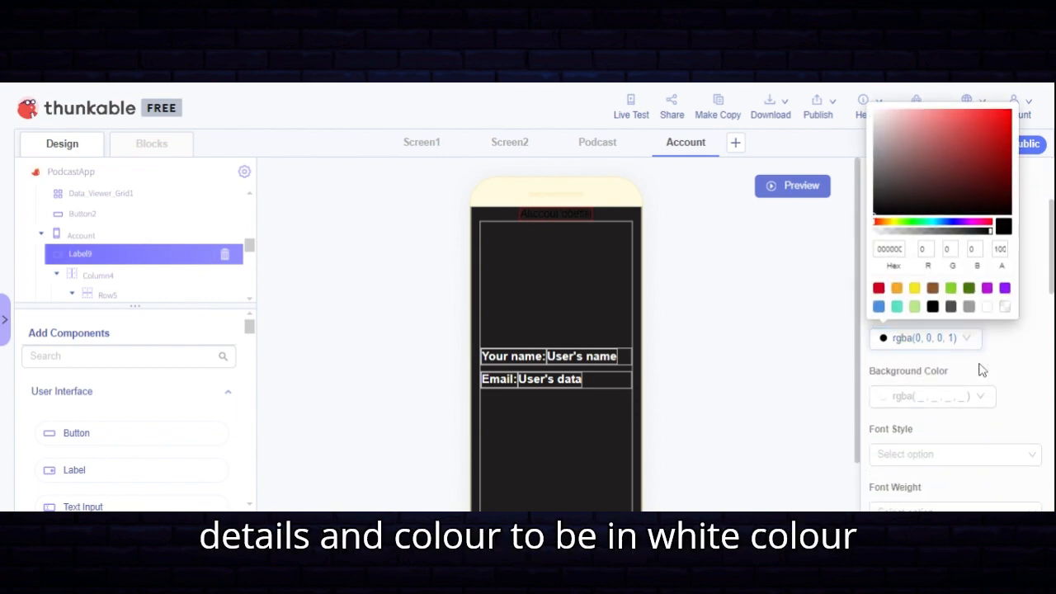
pyautogui.click(987, 309)
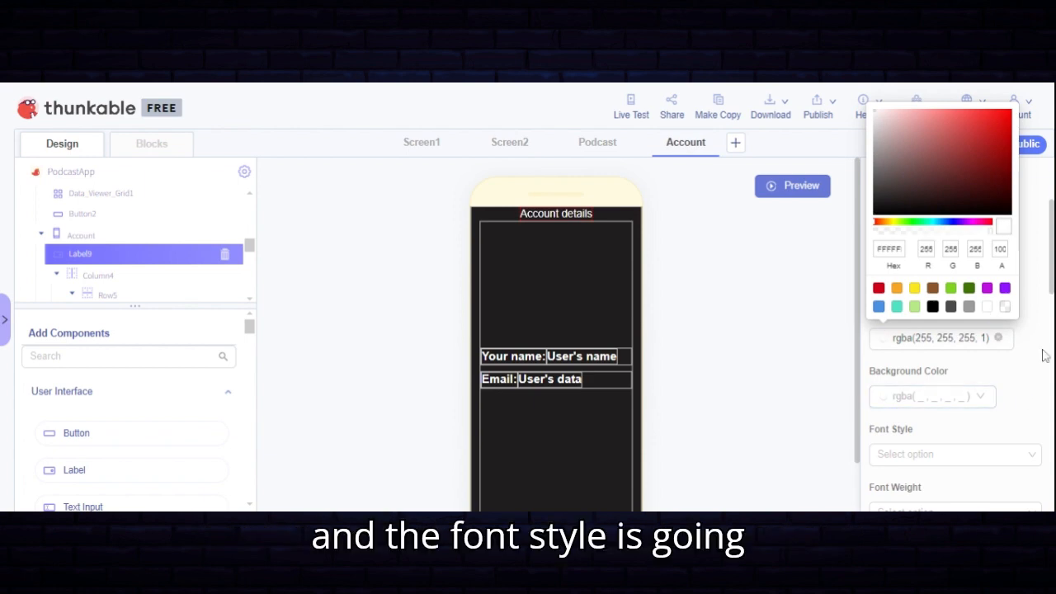
# Set the "Account details" label's font weight to Bold and move it into the column above the "Your name:" row
pyautogui.scroll(-2, 955, 419)
pyautogui.click(866, 322)
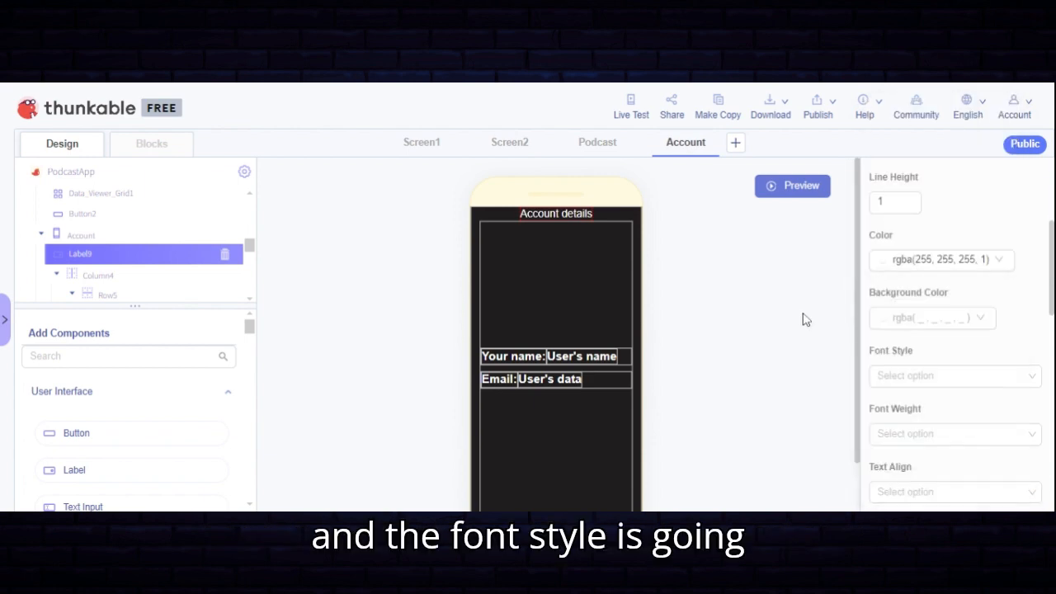
pyautogui.click(915, 375)
pyautogui.click(747, 408)
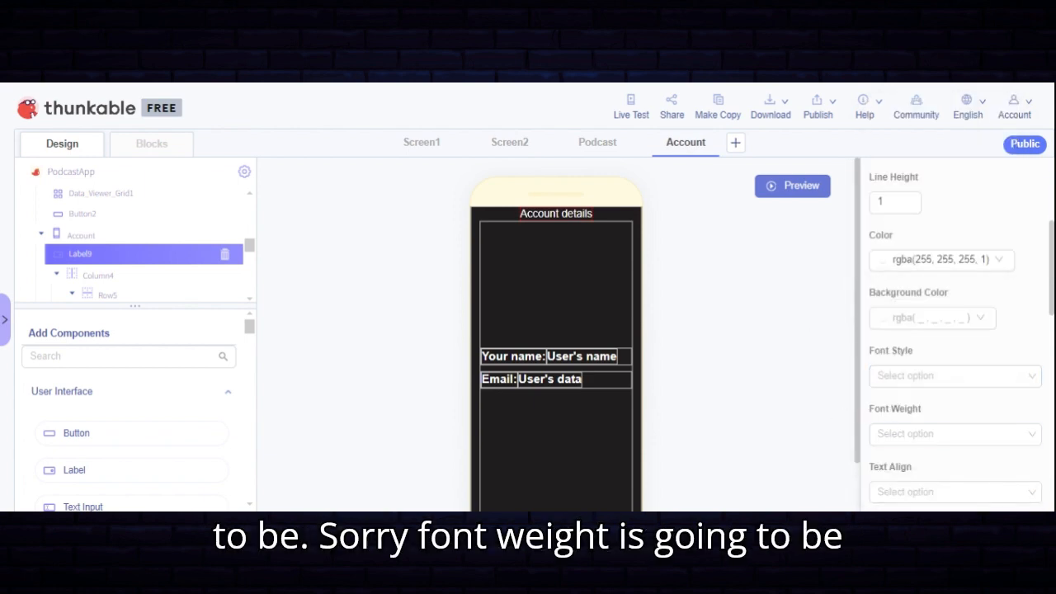
pyautogui.click(924, 434)
pyautogui.click(891, 276)
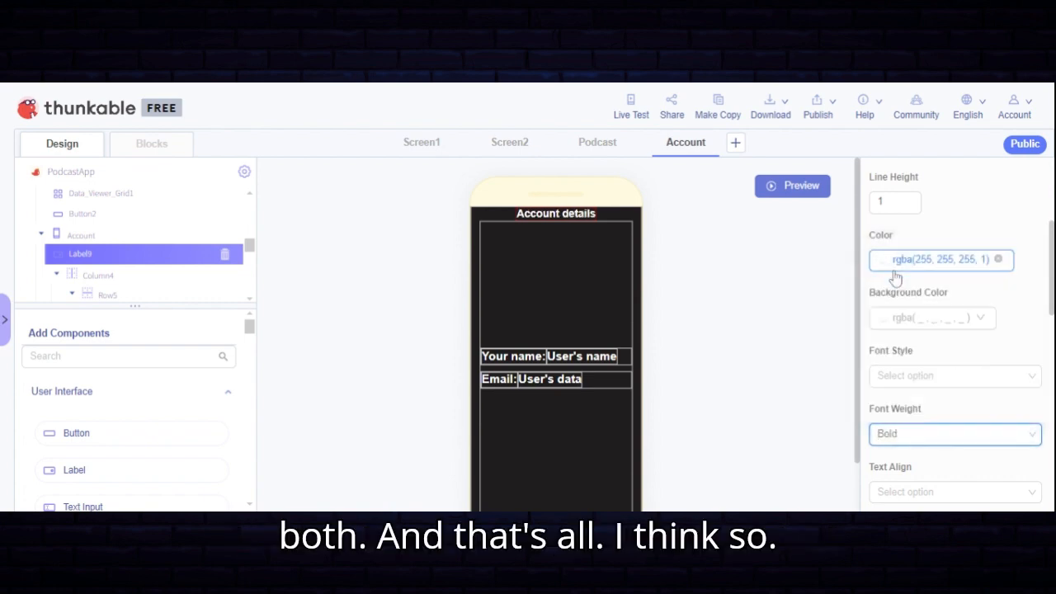
pyautogui.click(609, 258)
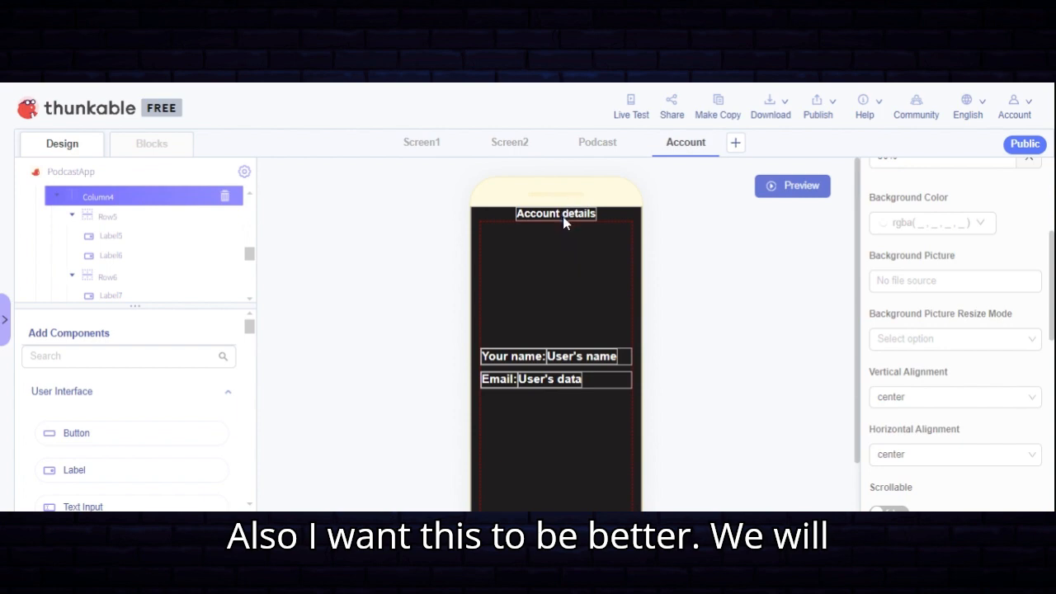
pyautogui.moveTo(562, 215); pyautogui.dragTo(572, 300)
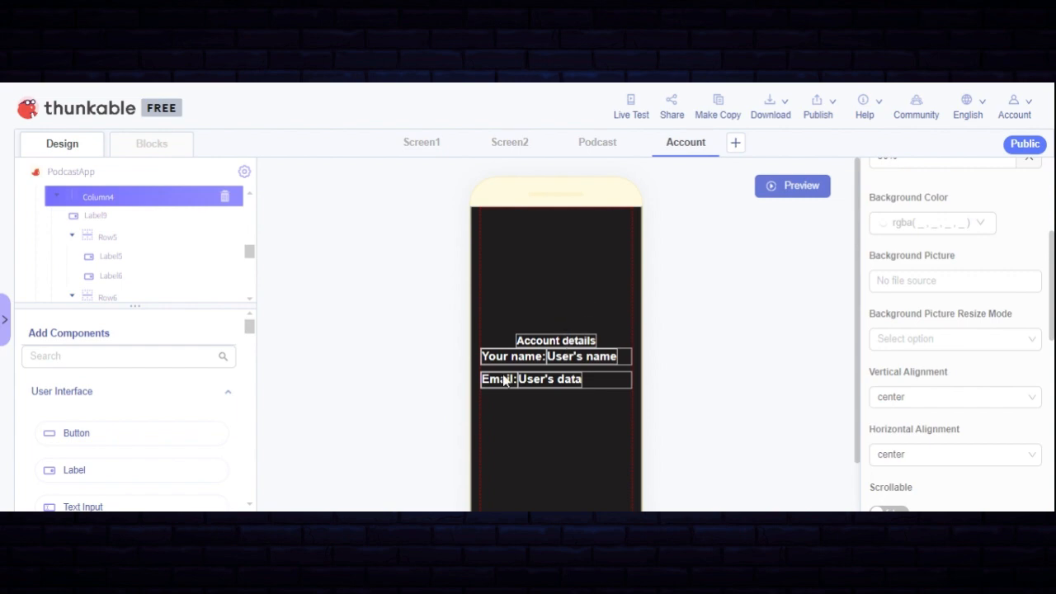
# Set the top margin of the "Your name:" row to 35 px
pyautogui.click(627, 359)
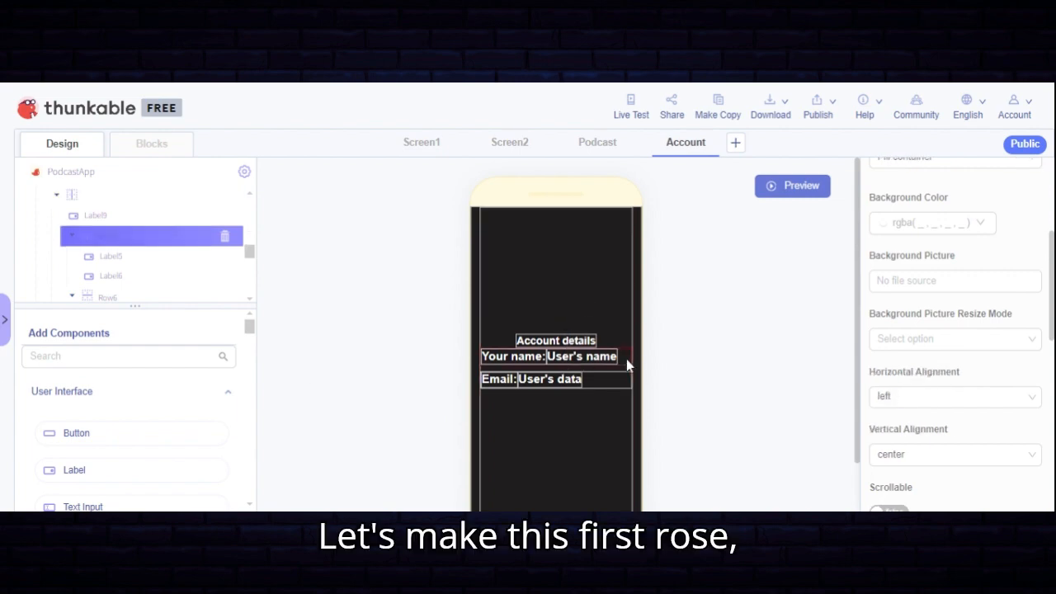
pyautogui.scroll(-3, 959, 352)
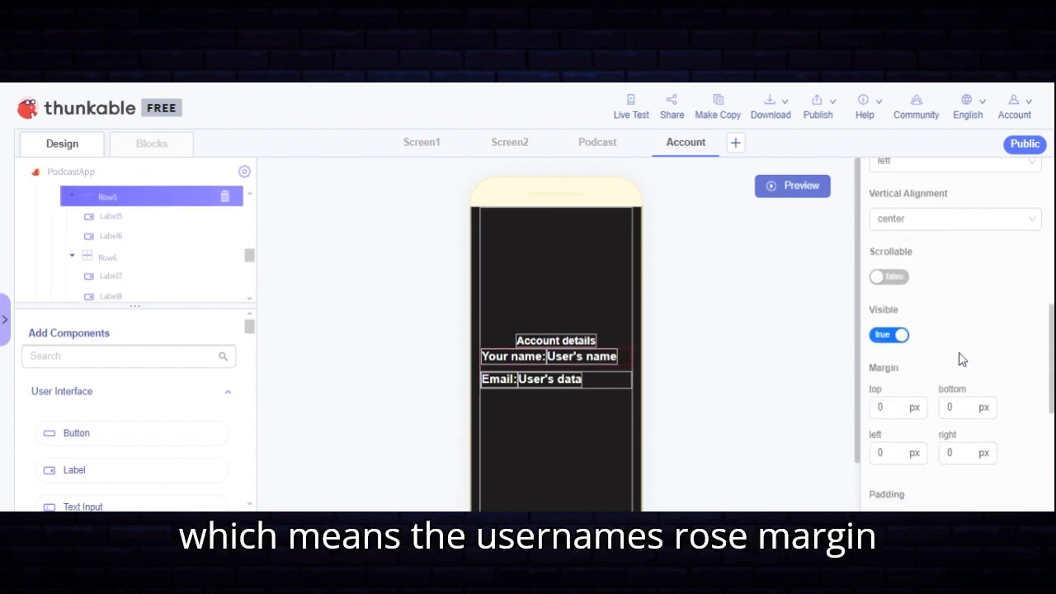
pyautogui.scroll(-3, 959, 352)
pyautogui.click(895, 328)
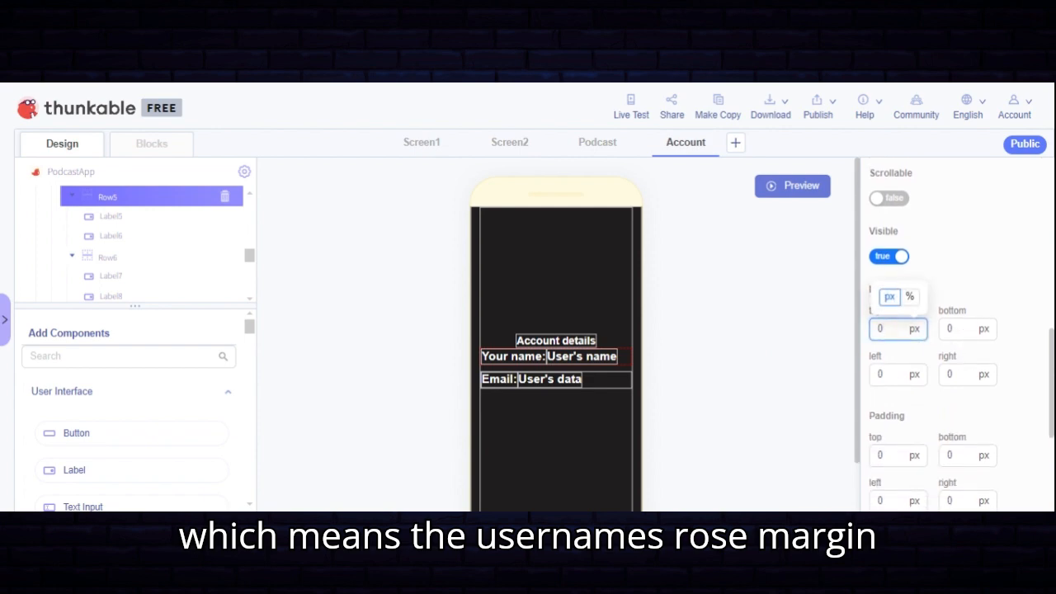
pyautogui.write('10')
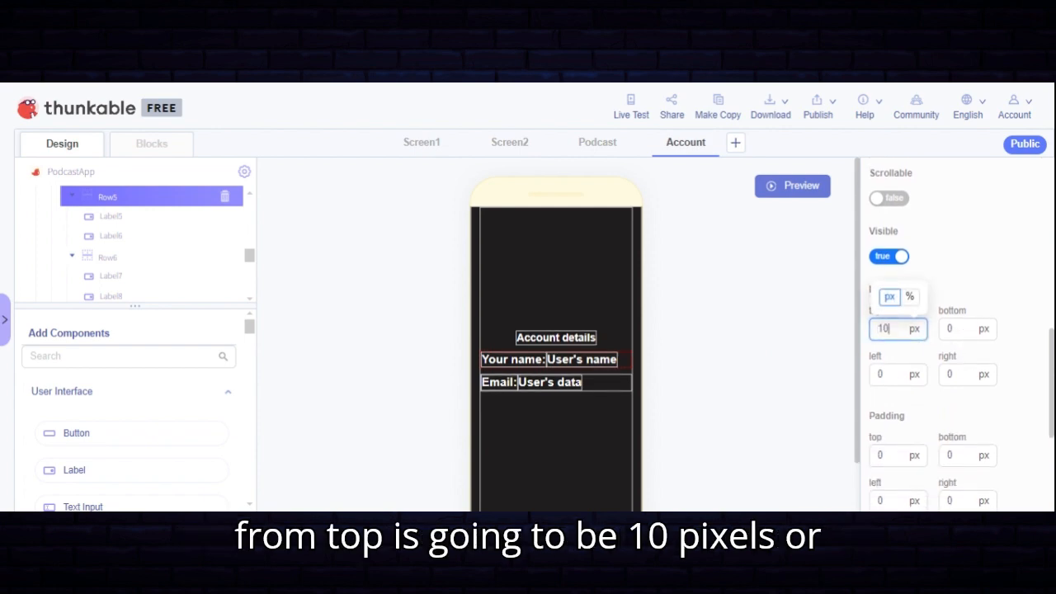
pyautogui.press('BackSpace')
pyautogui.press('BackSpace')
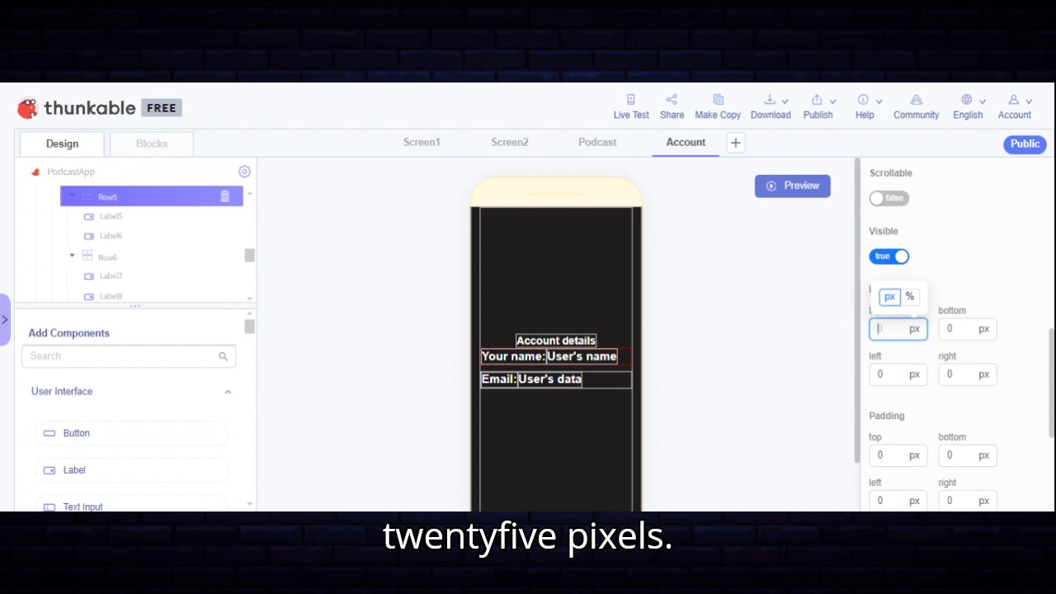
pyautogui.write('25')
pyautogui.press('BackSpace')
pyautogui.press('BackSpace')
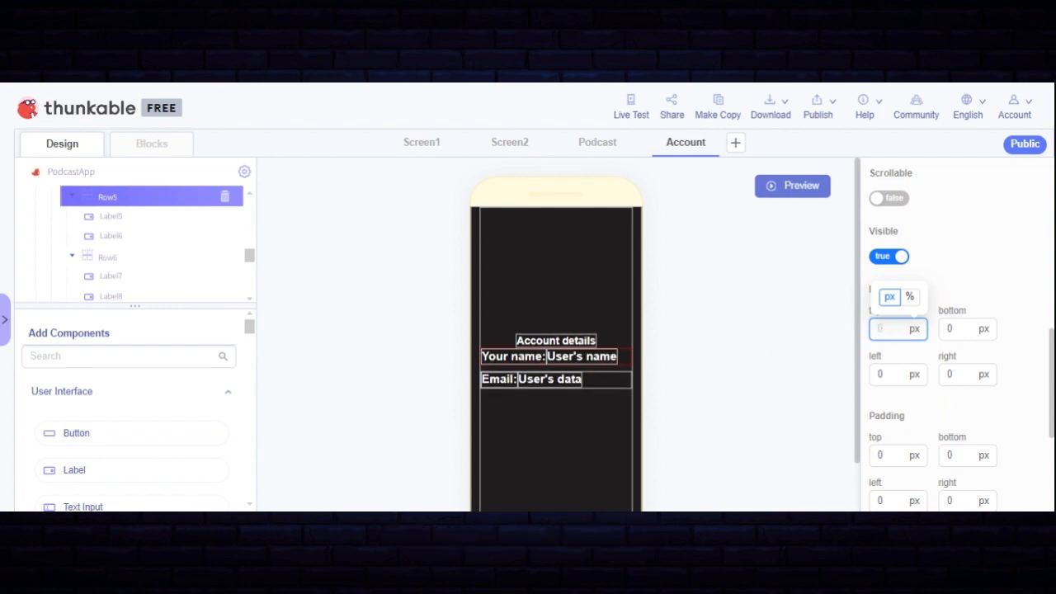
pyautogui.write('35')
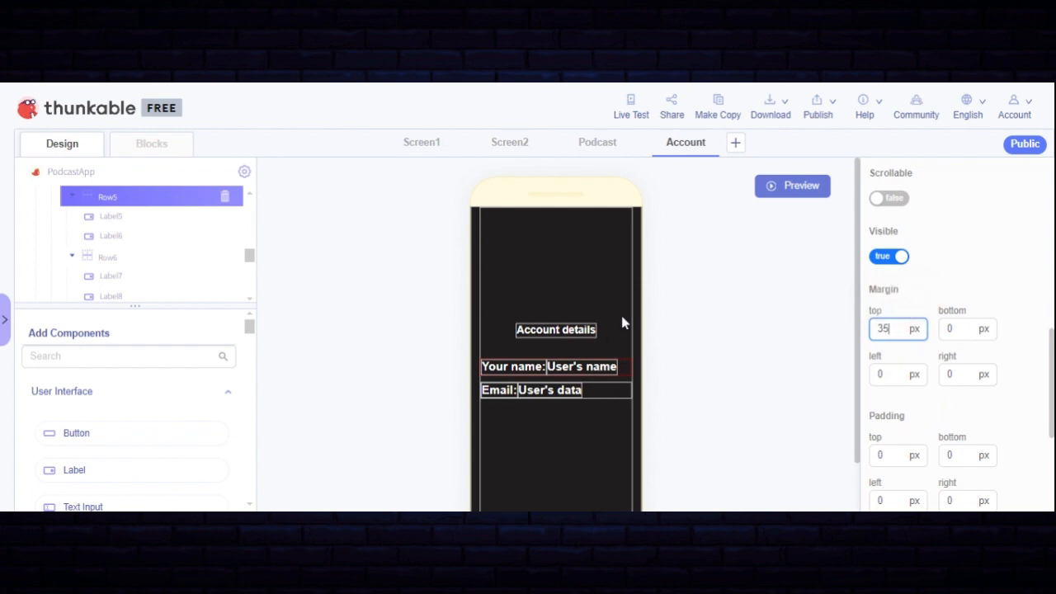
pyautogui.click(534, 375)
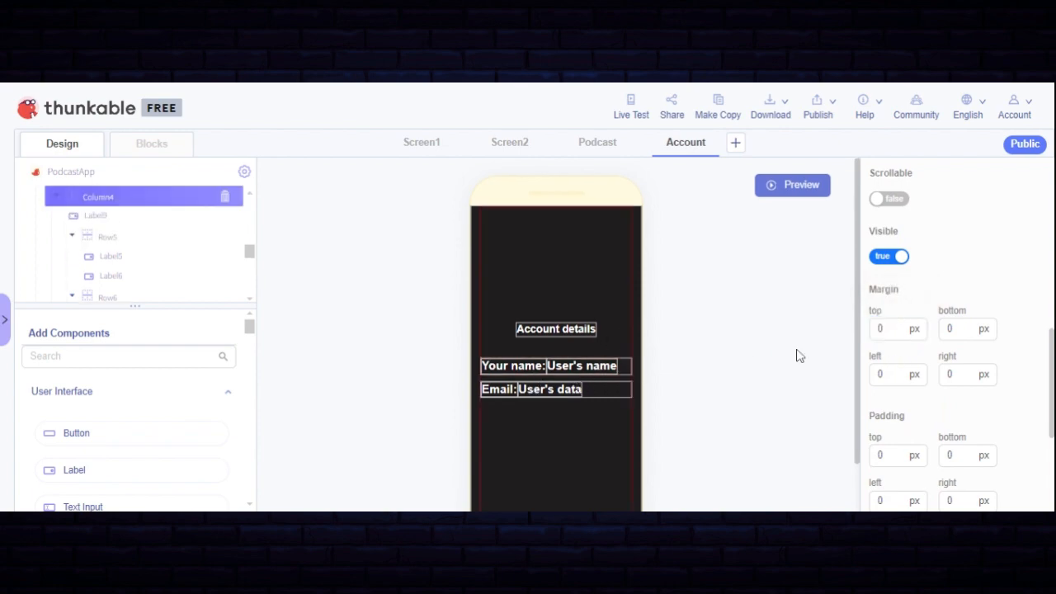
# Add a button to the Account screen's column and move it below the "Email:" row
pyautogui.scroll(-1, 797, 355)
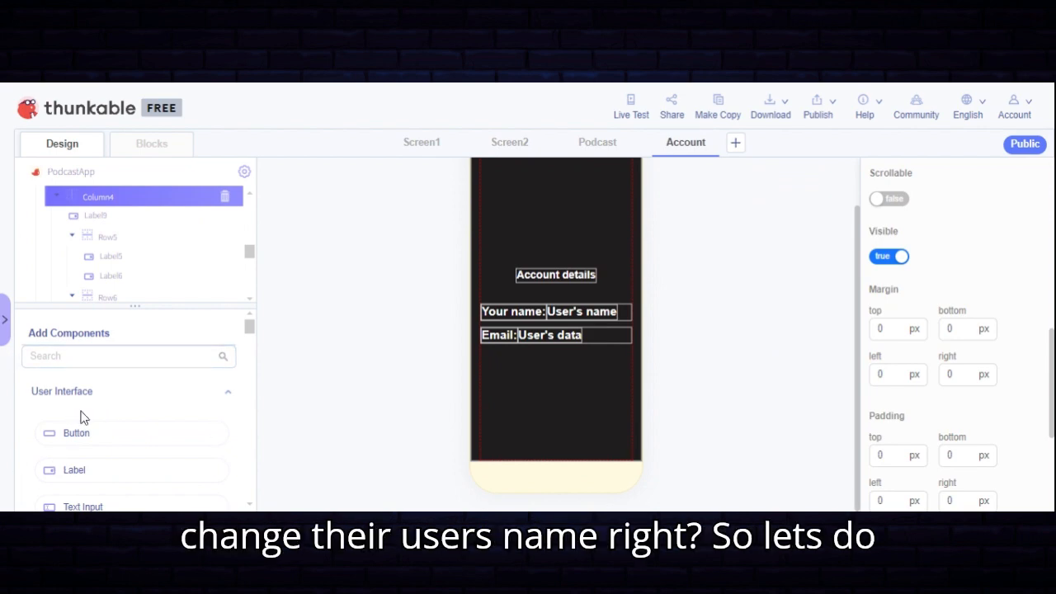
pyautogui.scroll(-1, 157, 241)
pyautogui.scroll(1, 158, 261)
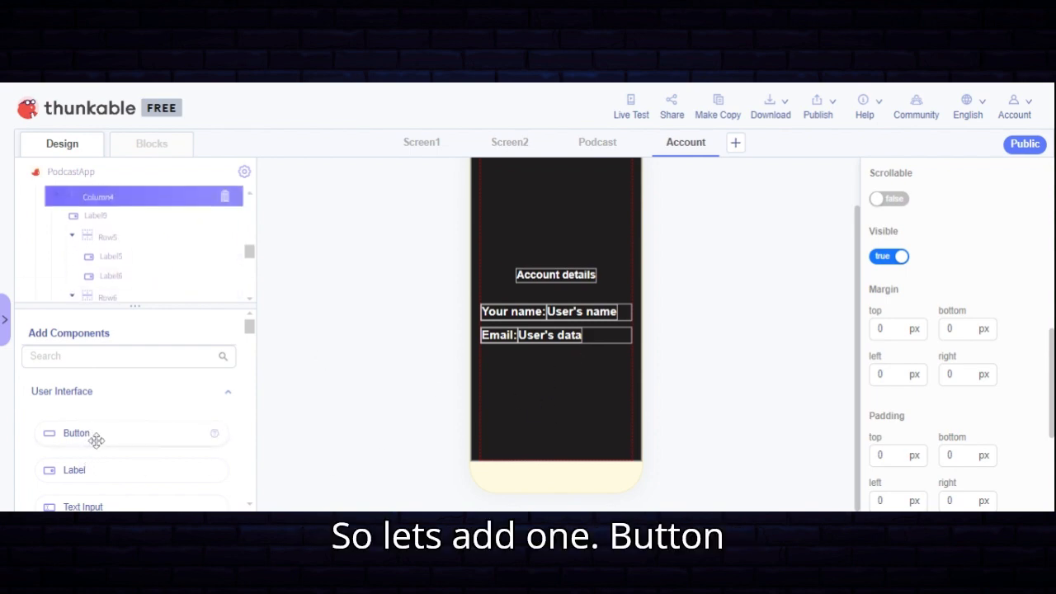
pyautogui.moveTo(94, 438); pyautogui.dragTo(188, 240)
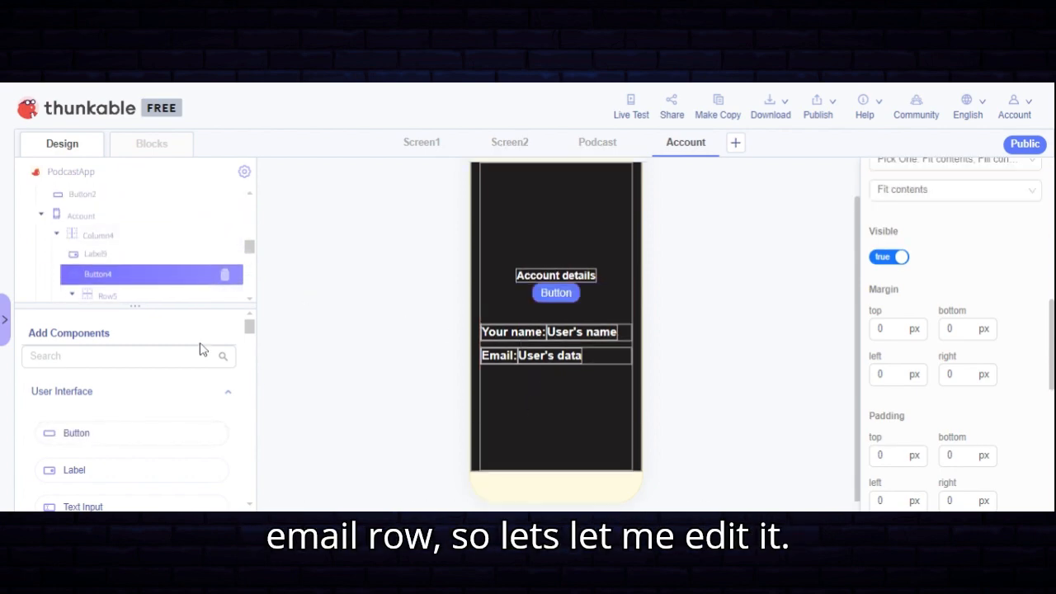
pyautogui.moveTo(119, 303); pyautogui.dragTo(208, 257)
pyautogui.scroll(-1, 152, 283)
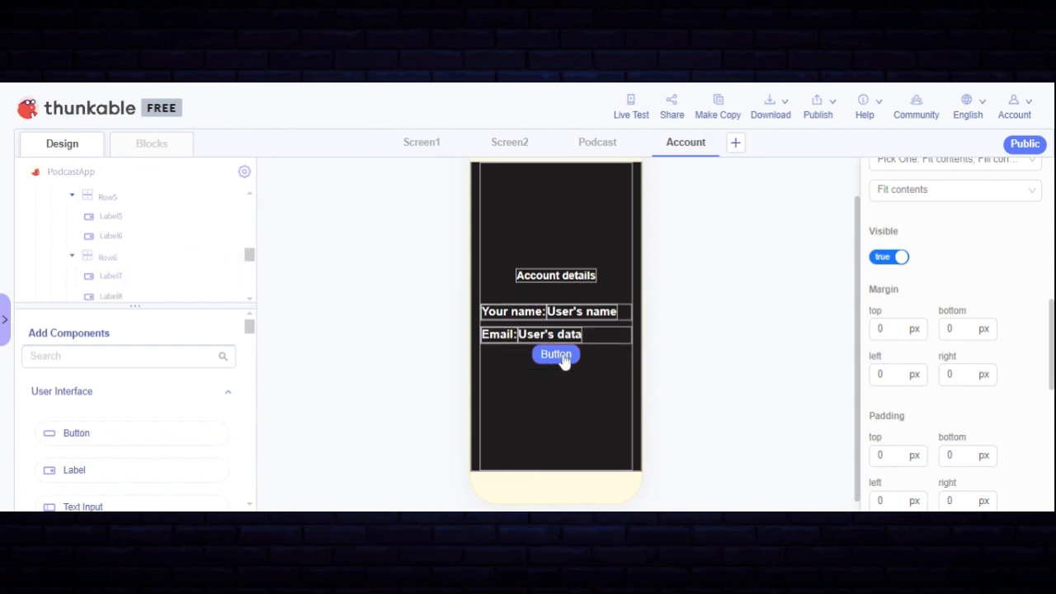
pyautogui.scroll(1, 566, 302)
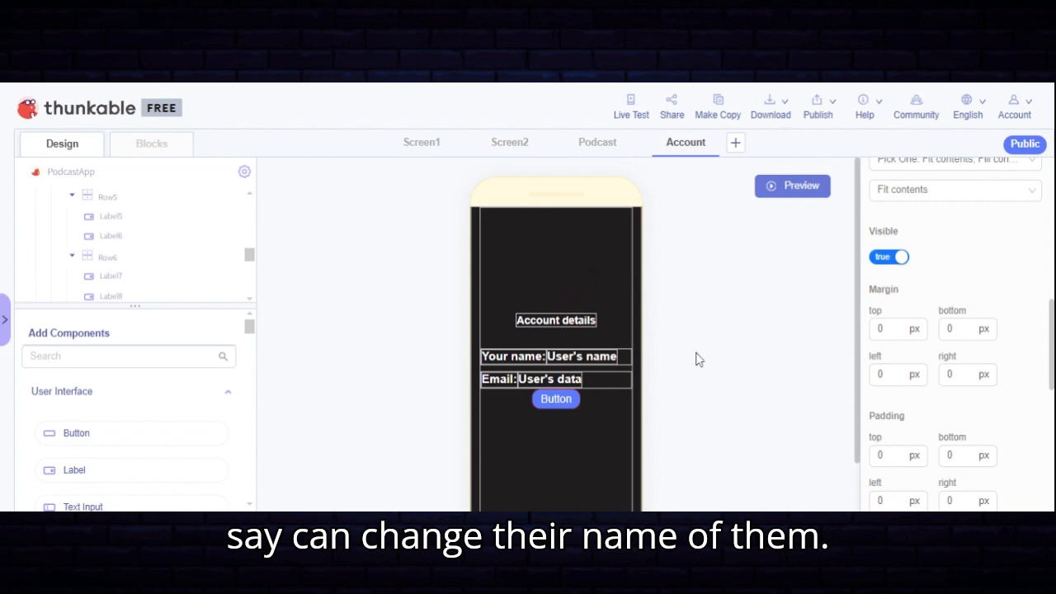
# Set the new button's text to "Change name"
pyautogui.scroll(6, 957, 330)
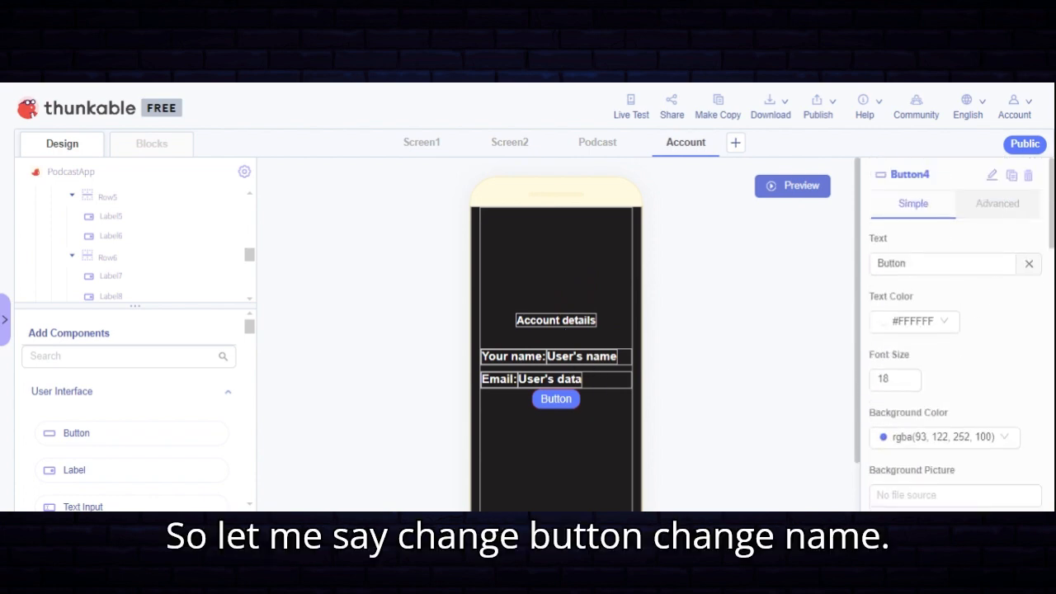
pyautogui.click(1028, 264)
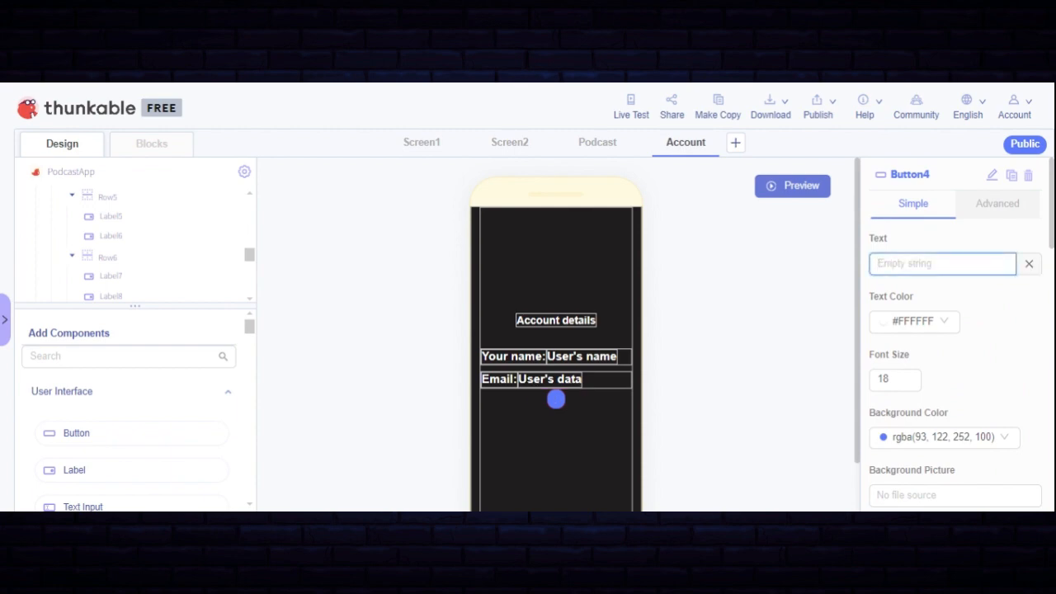
pyautogui.write('Chan')
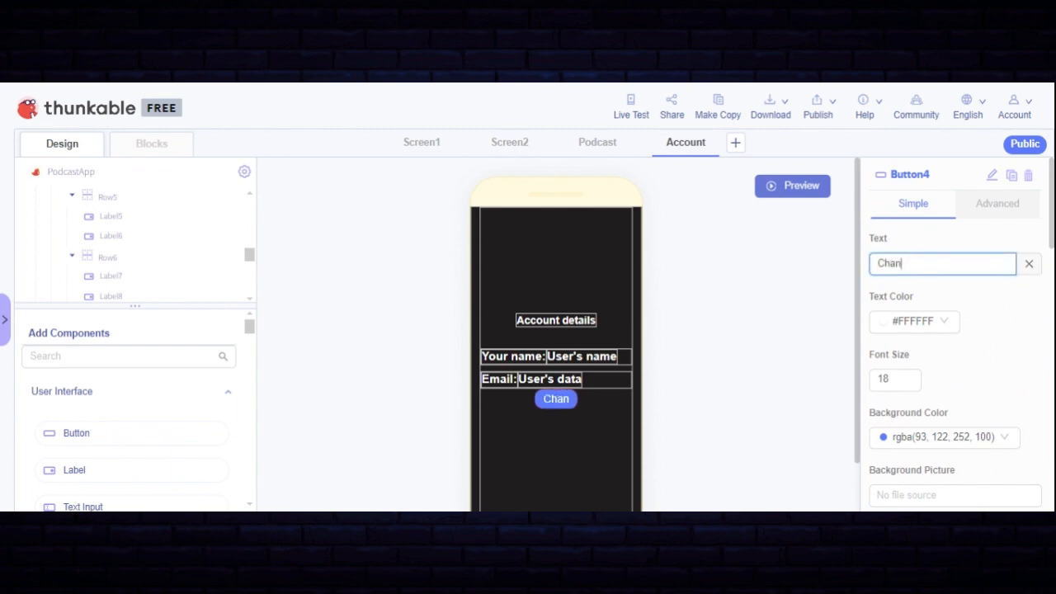
pyautogui.write('ge name')
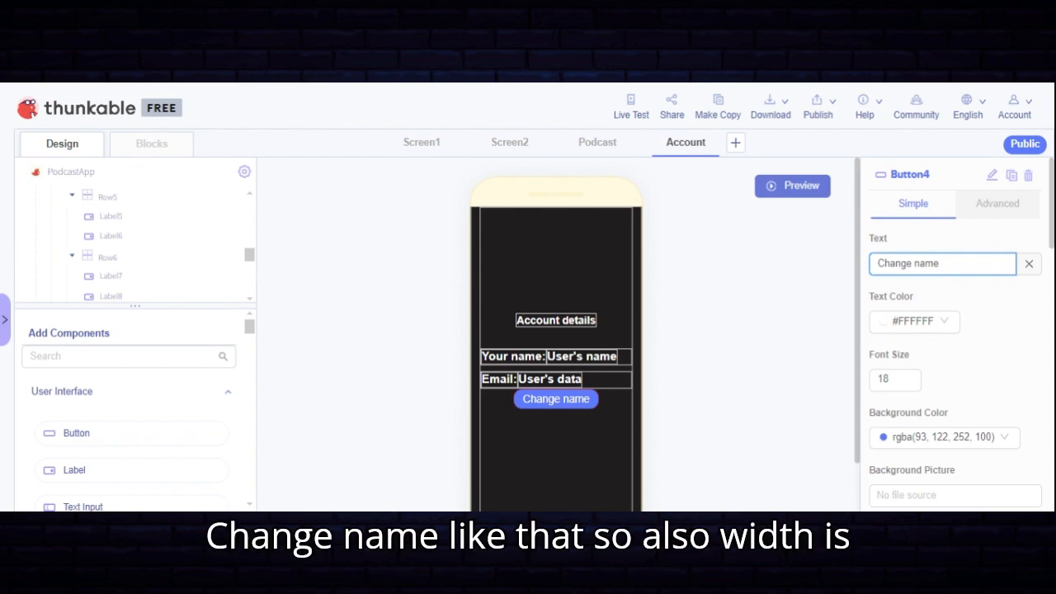
# Set the "Change name" button's width to an absolute size of 200
pyautogui.scroll(-5, 952, 396)
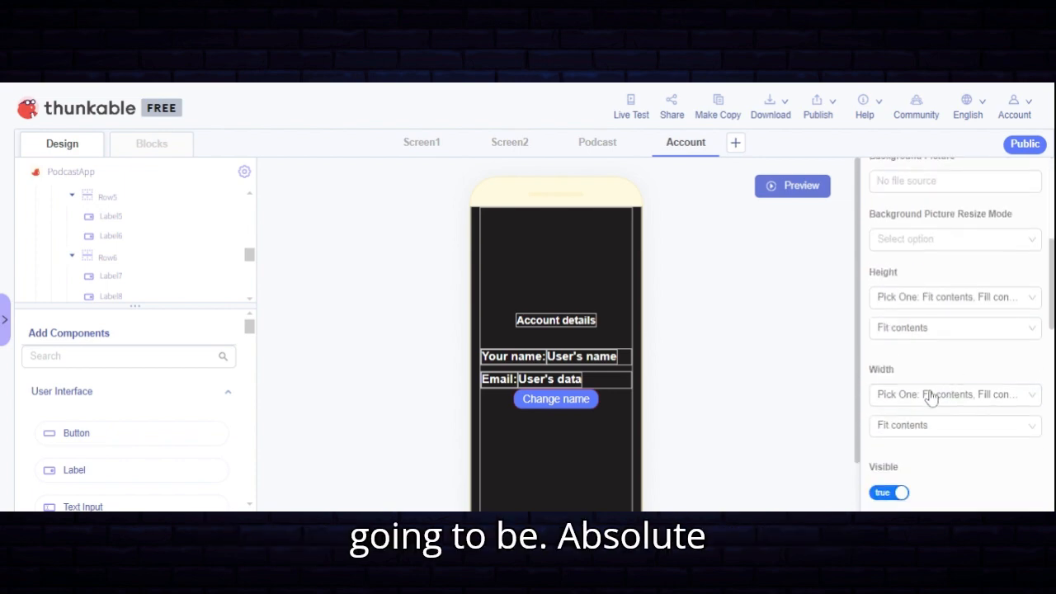
pyautogui.click(929, 397)
pyautogui.click(916, 468)
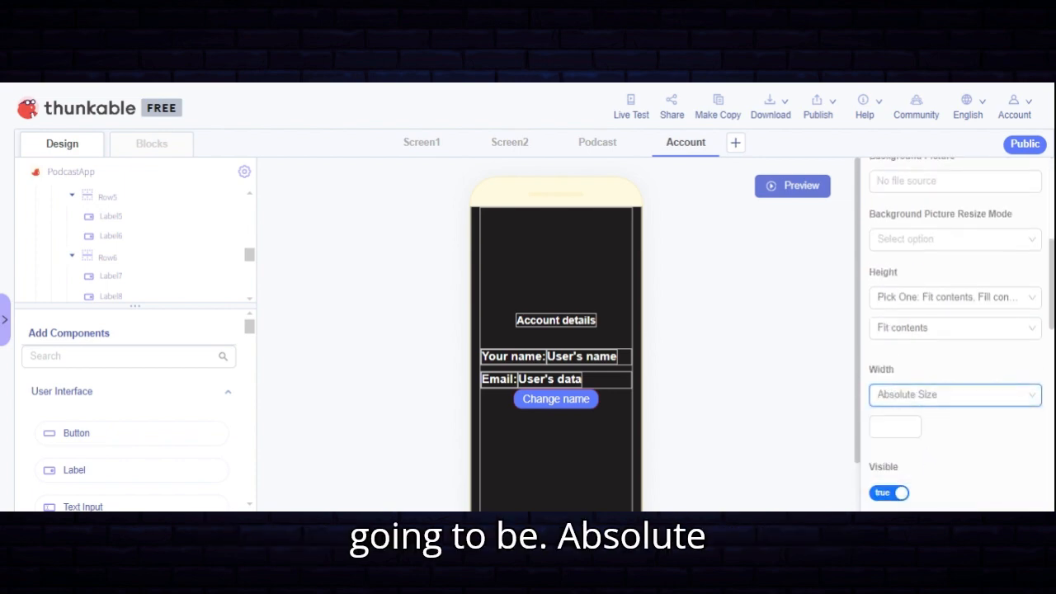
pyautogui.write('200')
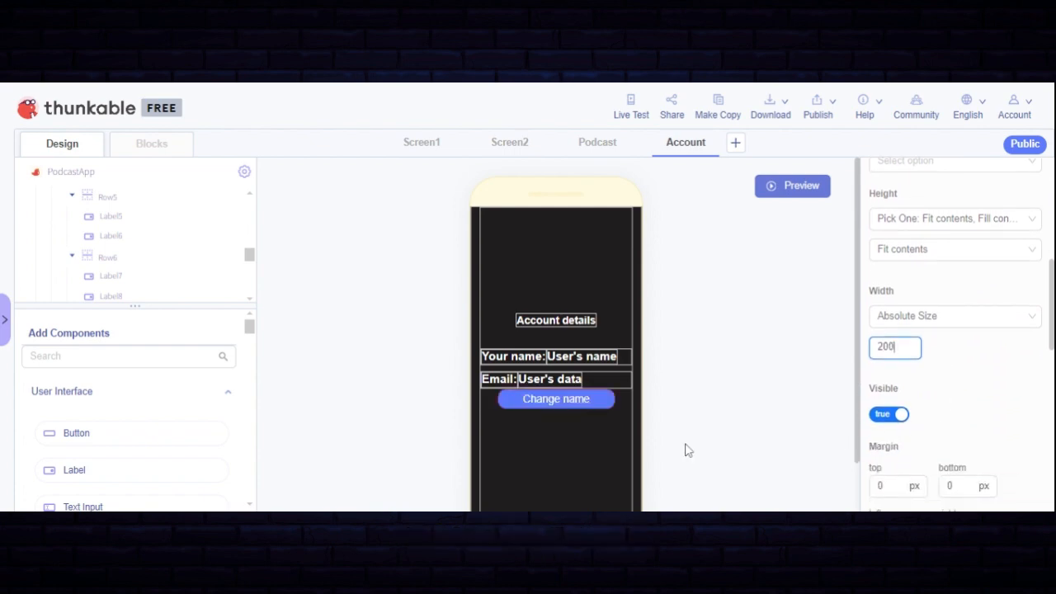
pyautogui.scroll(1, 927, 355)
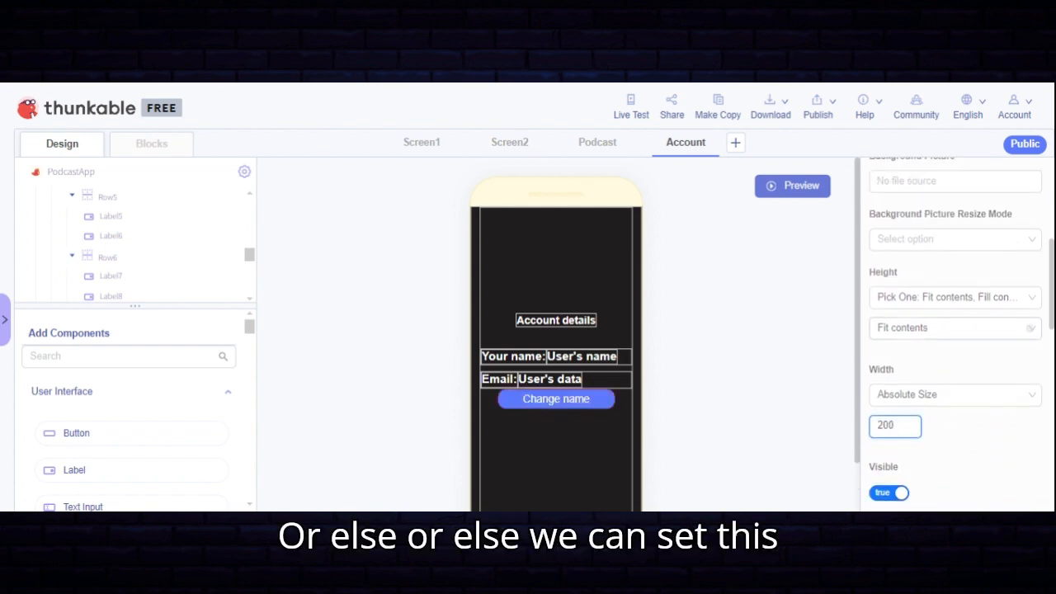
# Set the "Change name" button's width to a relative size of 80%
pyautogui.click(914, 395)
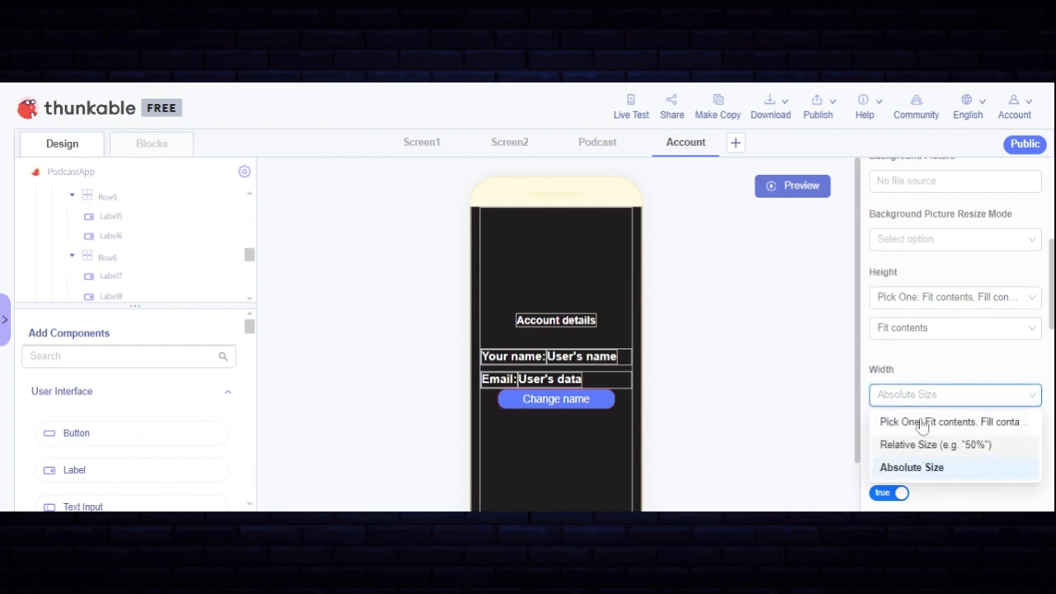
pyautogui.click(920, 451)
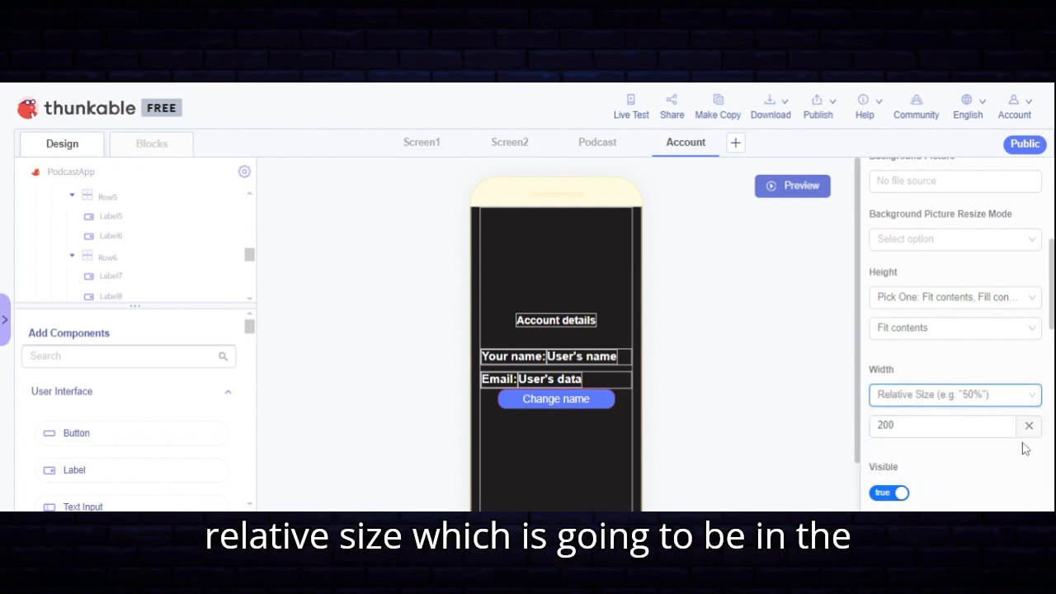
pyautogui.click(1028, 426)
pyautogui.click(881, 425)
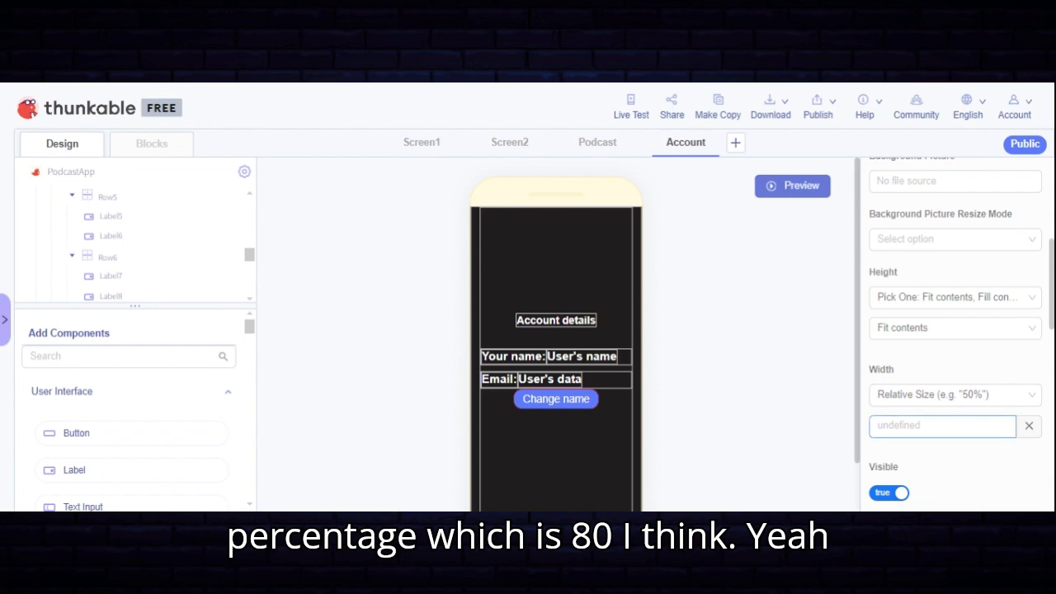
pyautogui.write('80%')
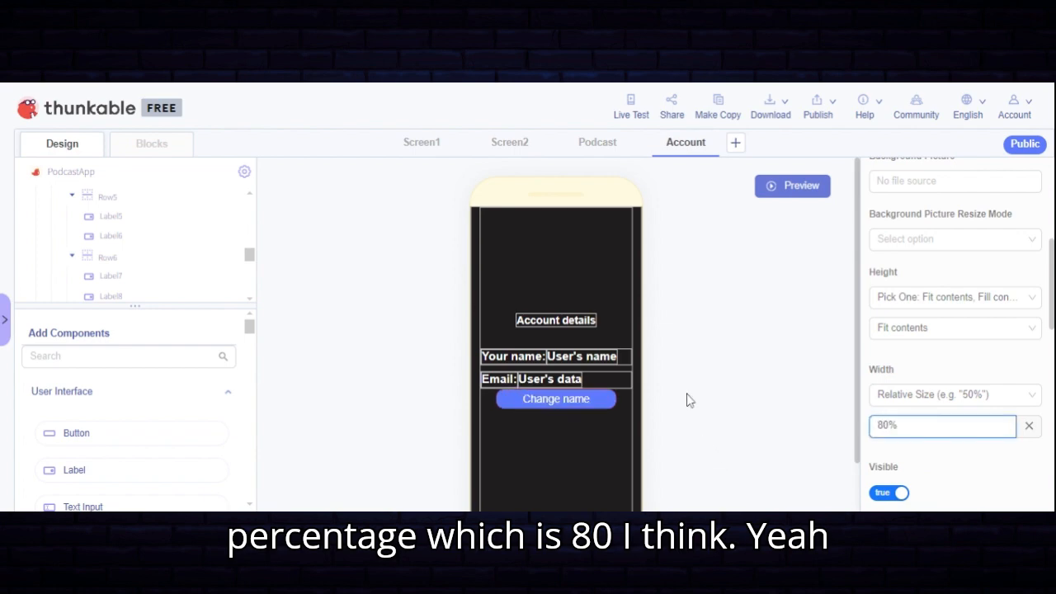
# Set the top margin of the "Change name" button to 35 px
pyautogui.click(566, 416)
pyautogui.click(574, 413)
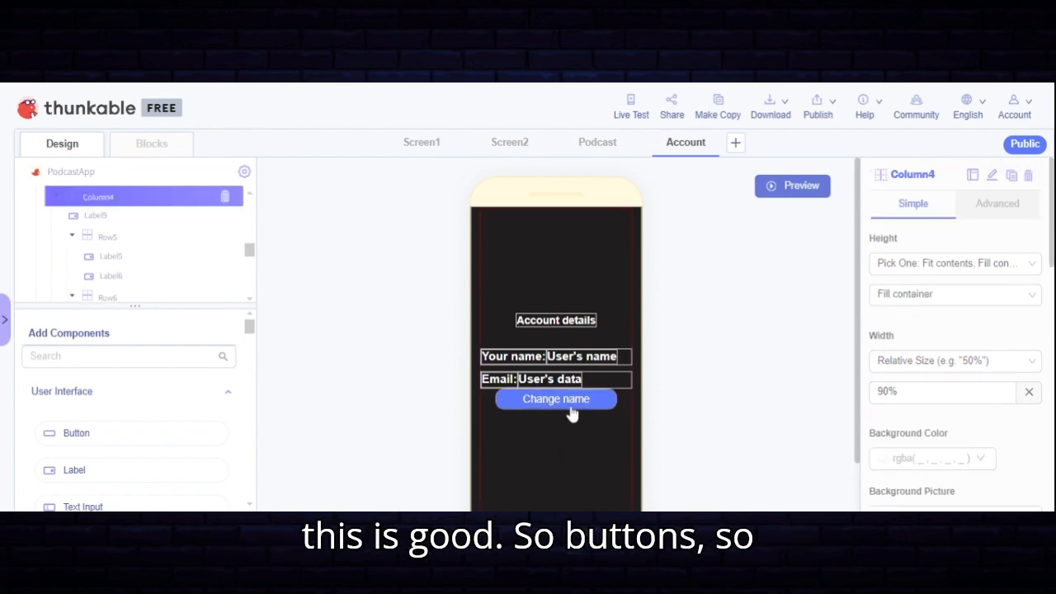
pyautogui.scroll(-10, 935, 399)
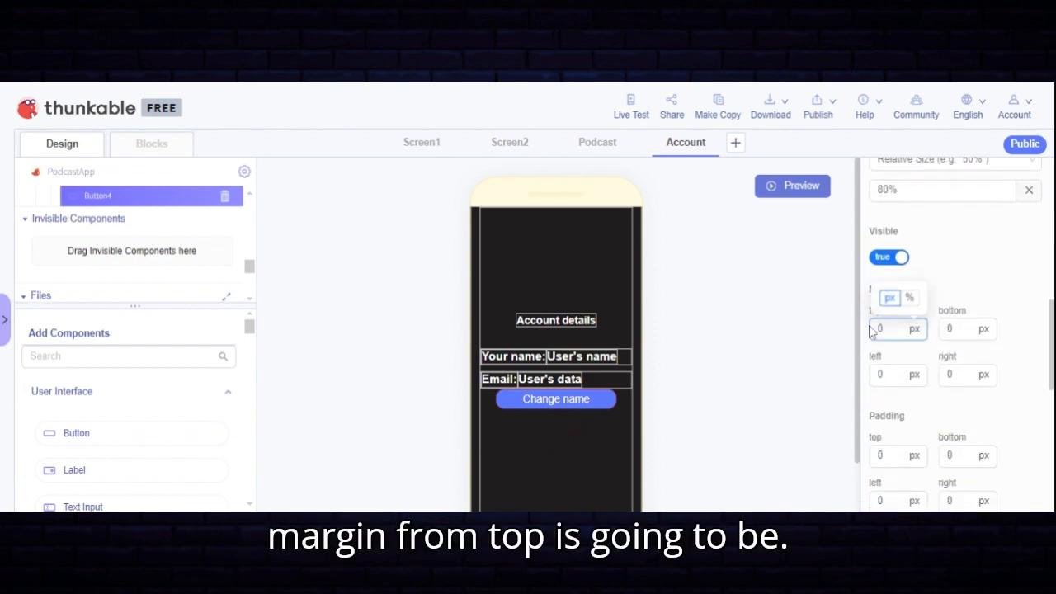
pyautogui.click(877, 327)
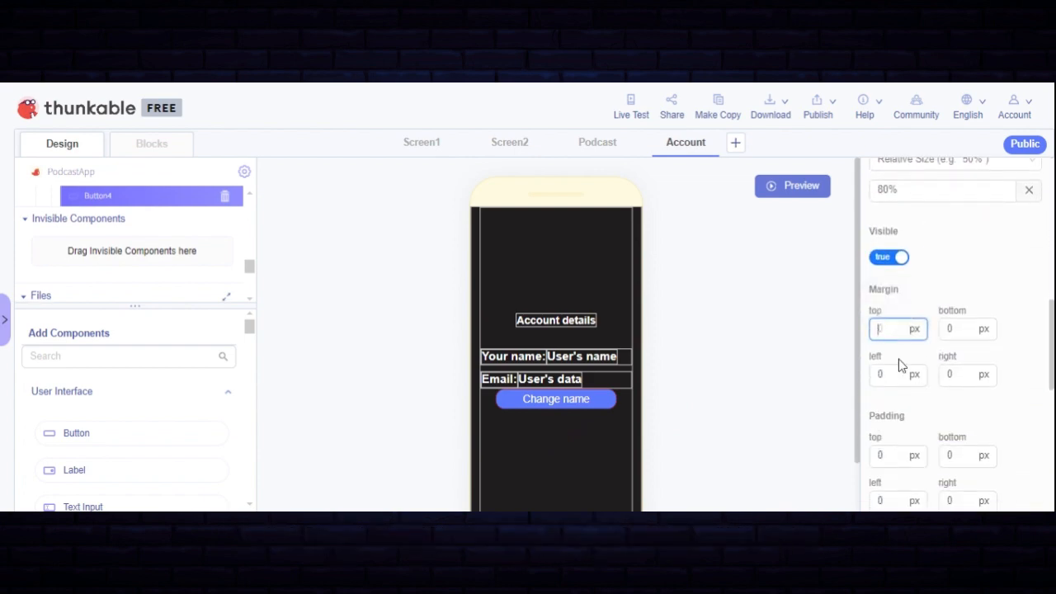
pyautogui.write('35')
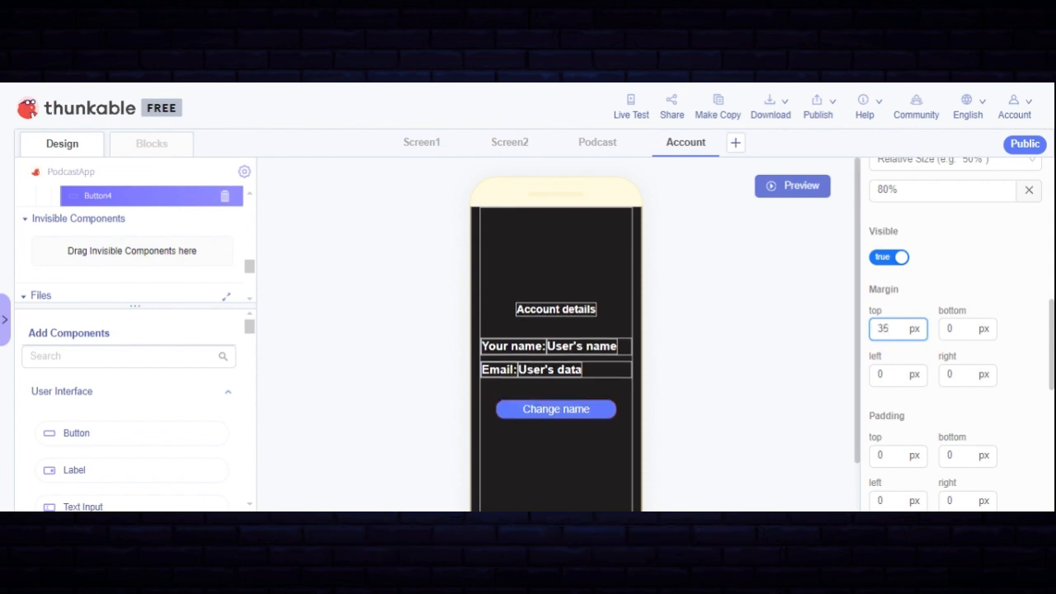
pyautogui.click(583, 415)
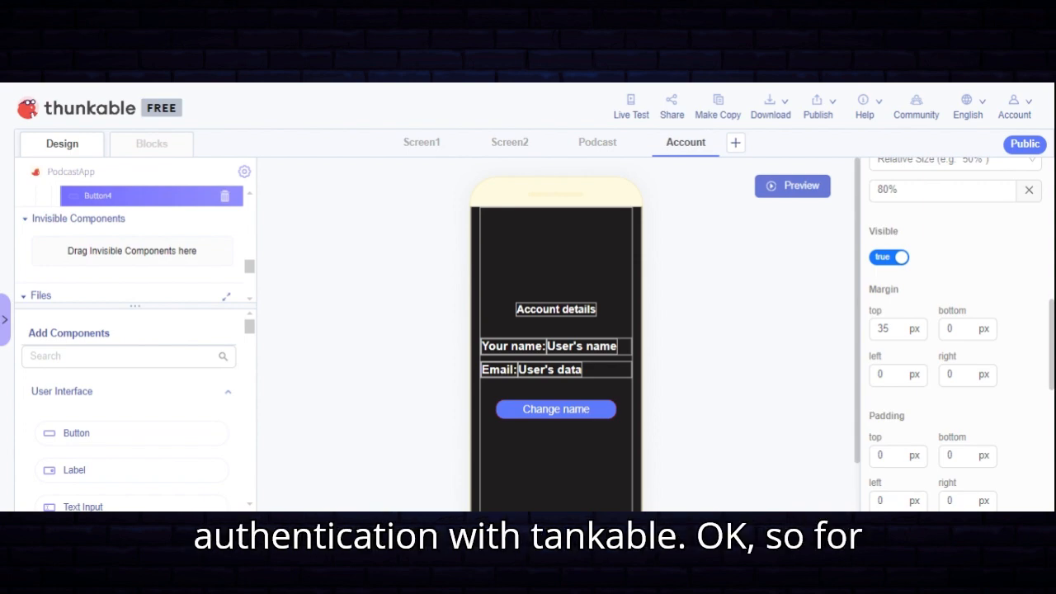
# Add another button below the "Change name" button and set its text to "Delete account"
pyautogui.click(144, 356)
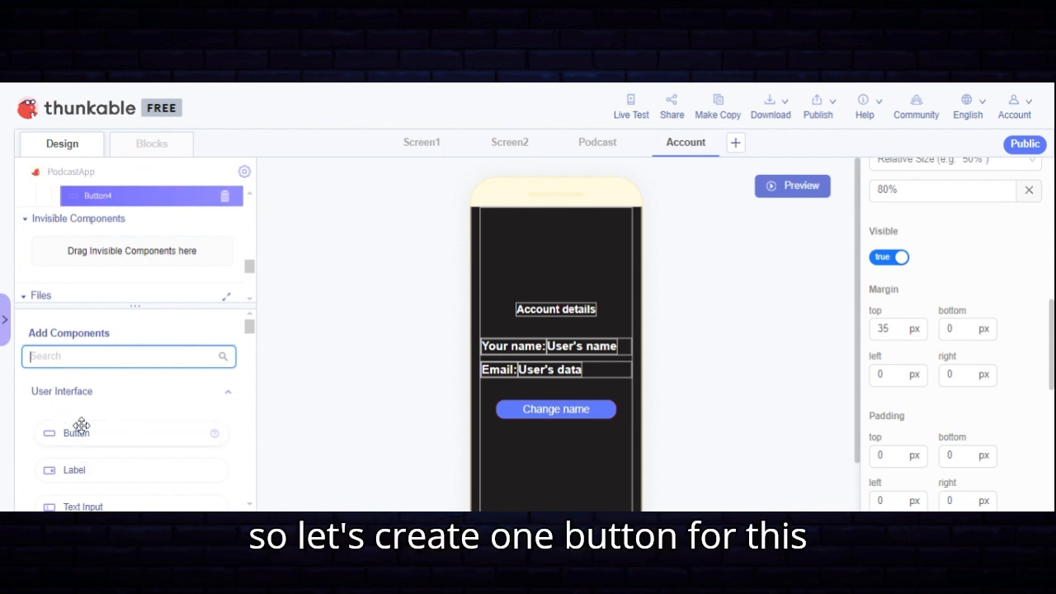
pyautogui.moveTo(63, 426); pyautogui.dragTo(179, 271)
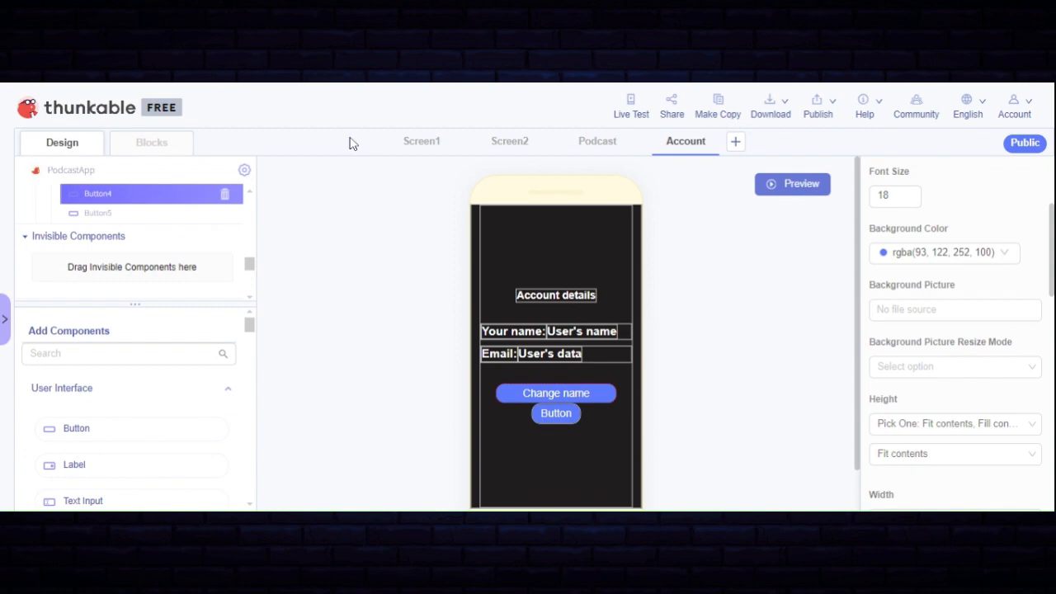
pyautogui.click(568, 421)
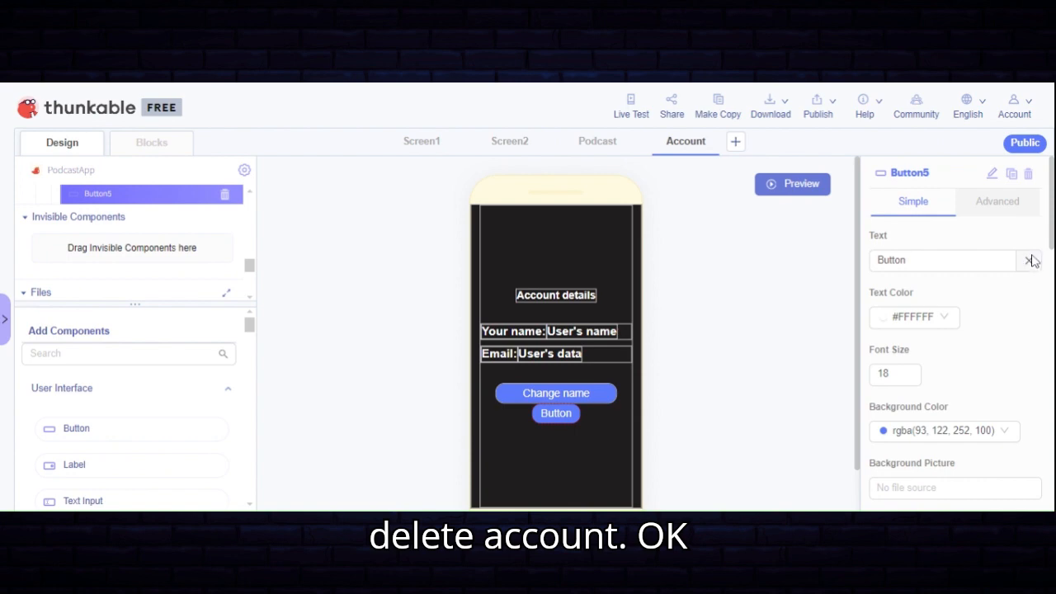
pyautogui.click(1029, 259)
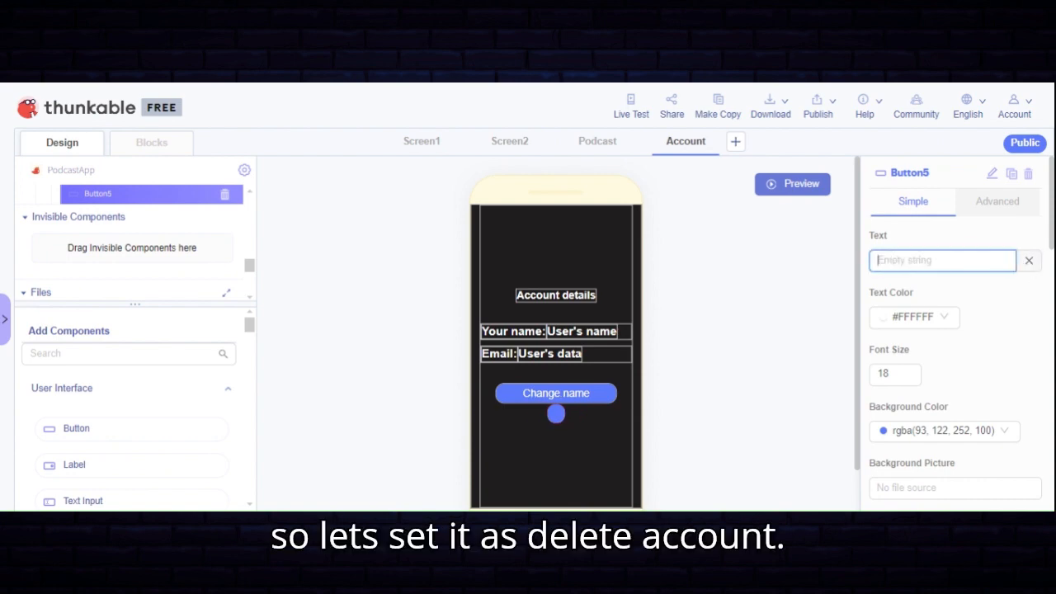
pyautogui.write('Del')
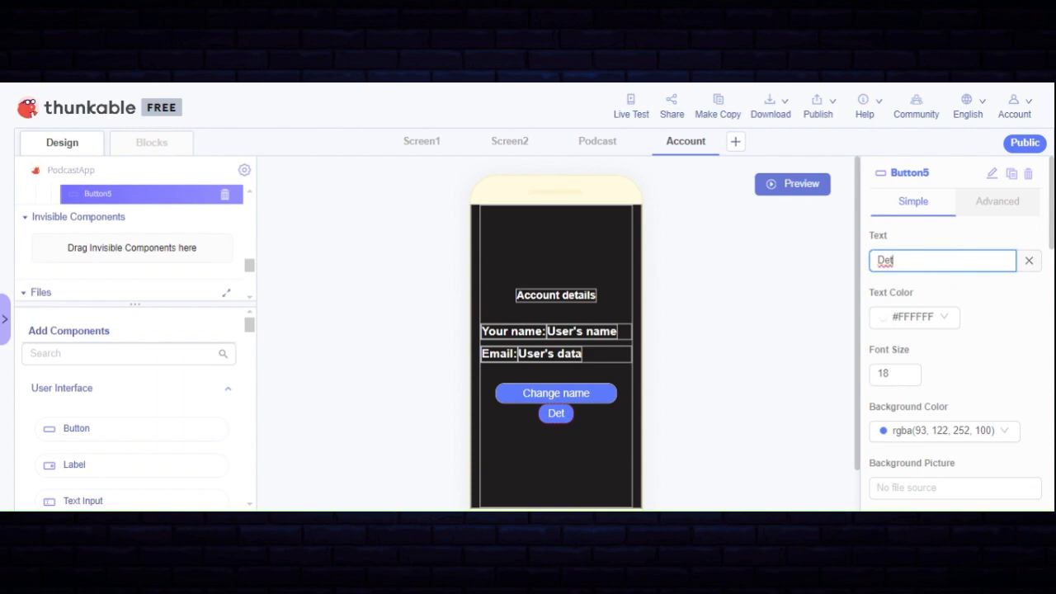
pyautogui.press('BackSpace')
pyautogui.write('le')
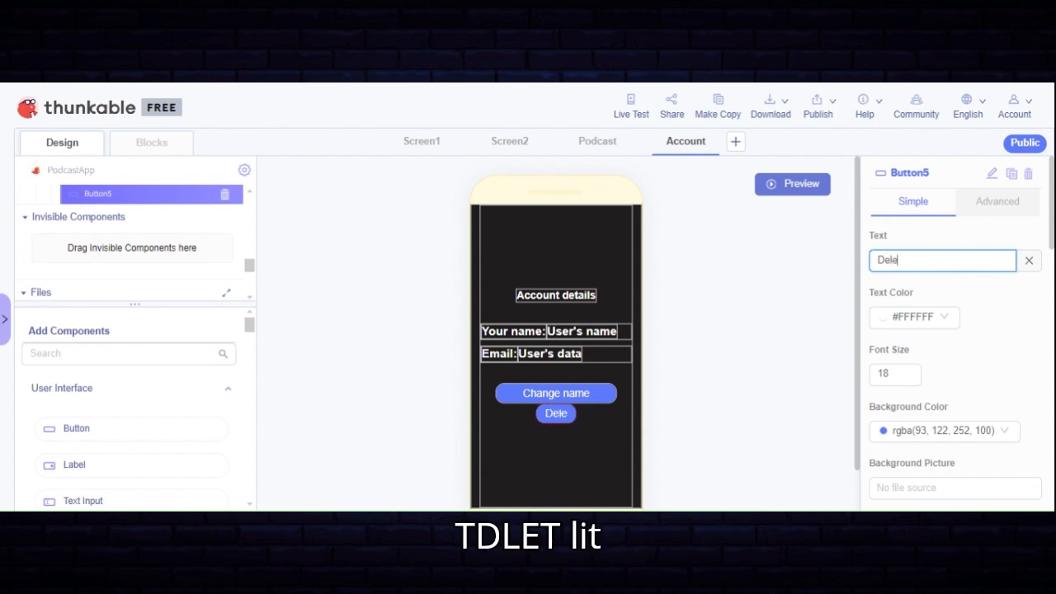
pyautogui.write('te account')
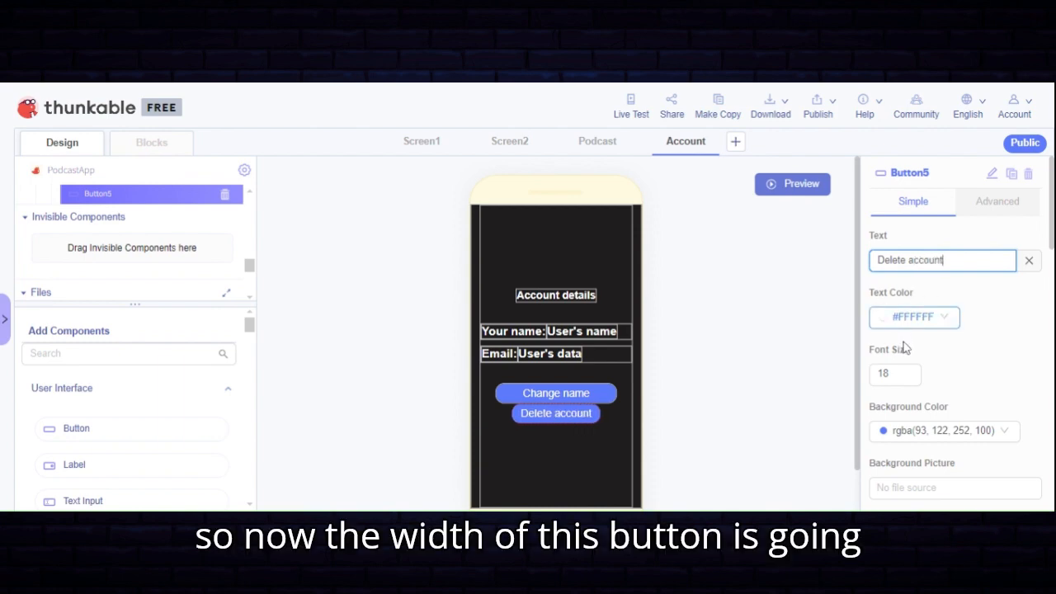
# Set the "Delete account" button's width to a relative size of 80%
pyautogui.scroll(-2, 936, 429)
pyautogui.scroll(-2, 936, 429)
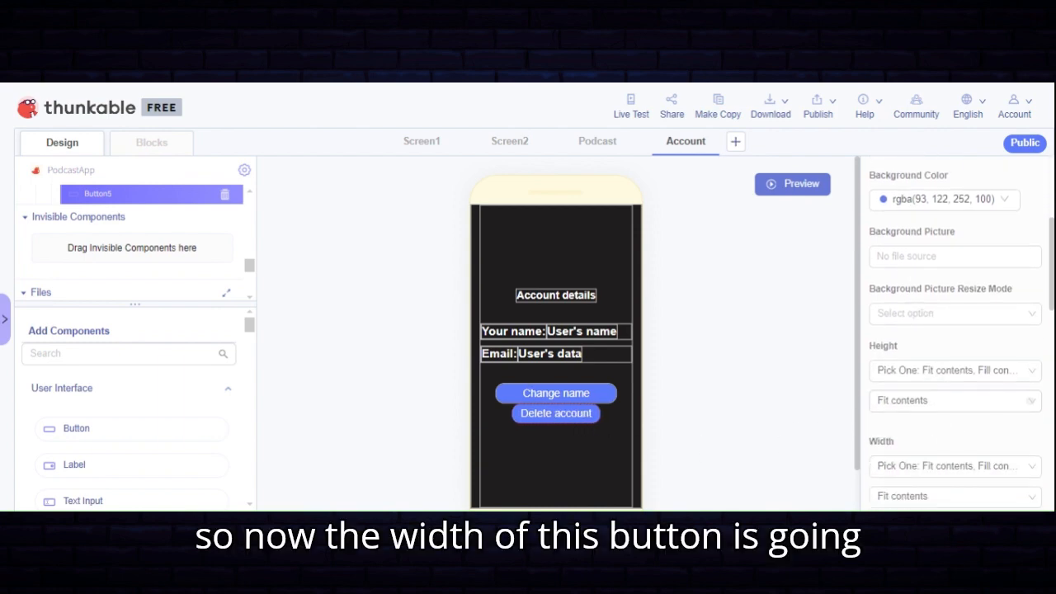
pyautogui.click(922, 395)
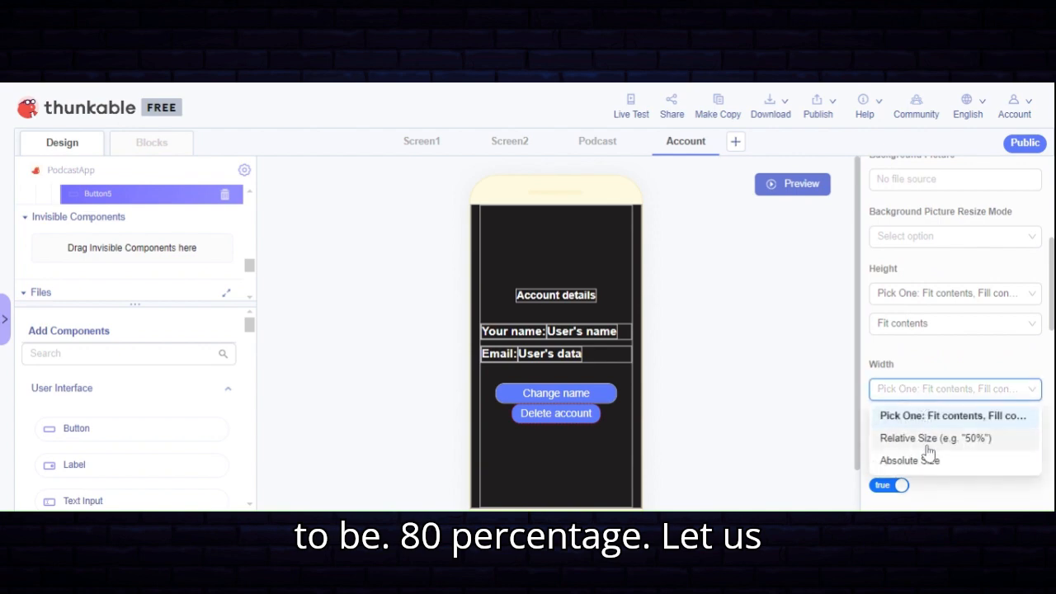
pyautogui.click(935, 438)
pyautogui.click(920, 419)
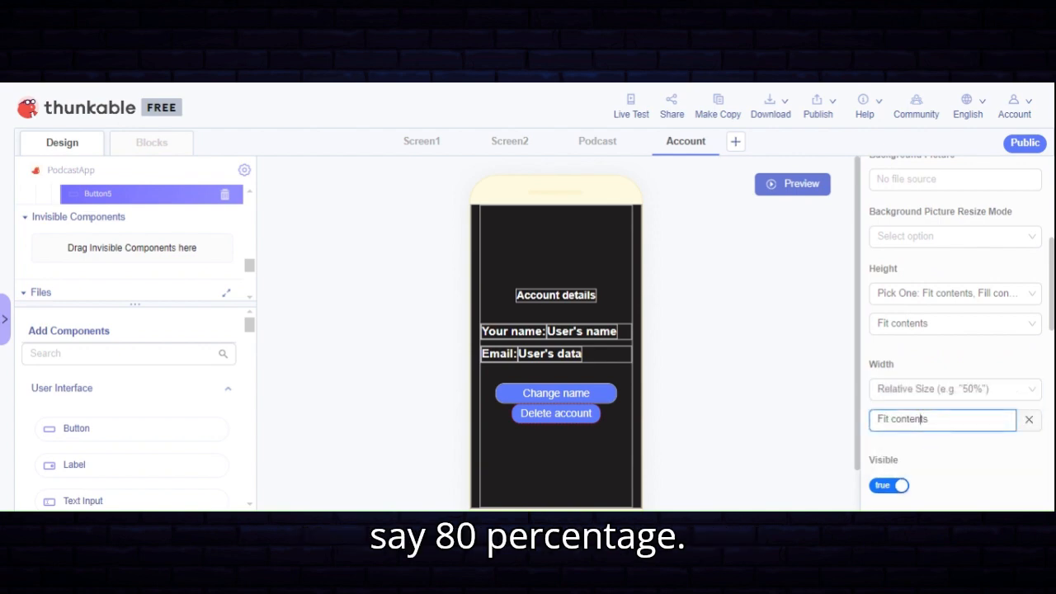
pyautogui.click(1029, 422)
pyautogui.click(923, 420)
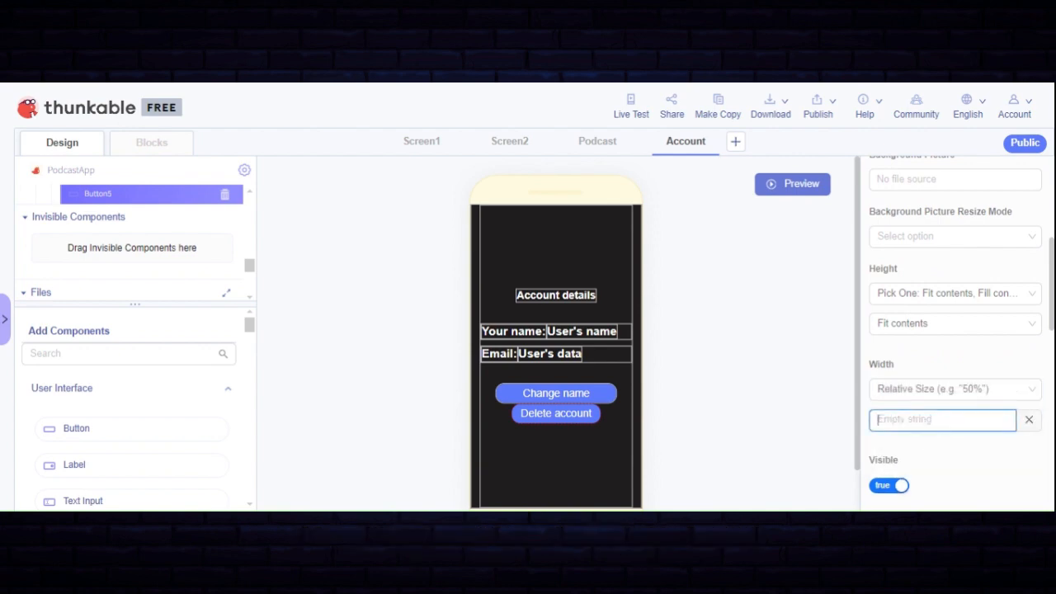
pyautogui.write('80%')
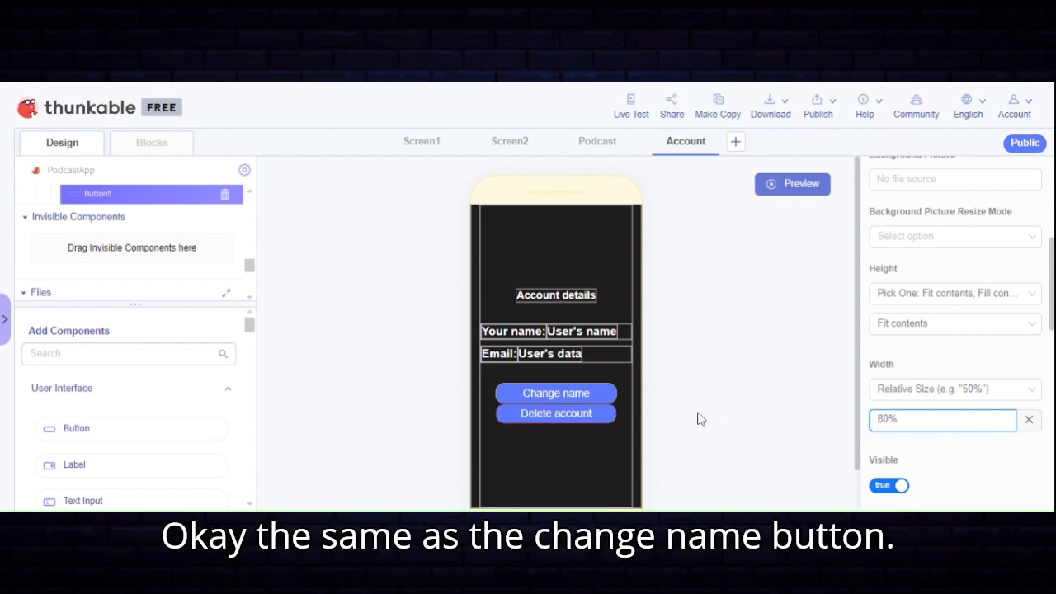
pyautogui.click(571, 418)
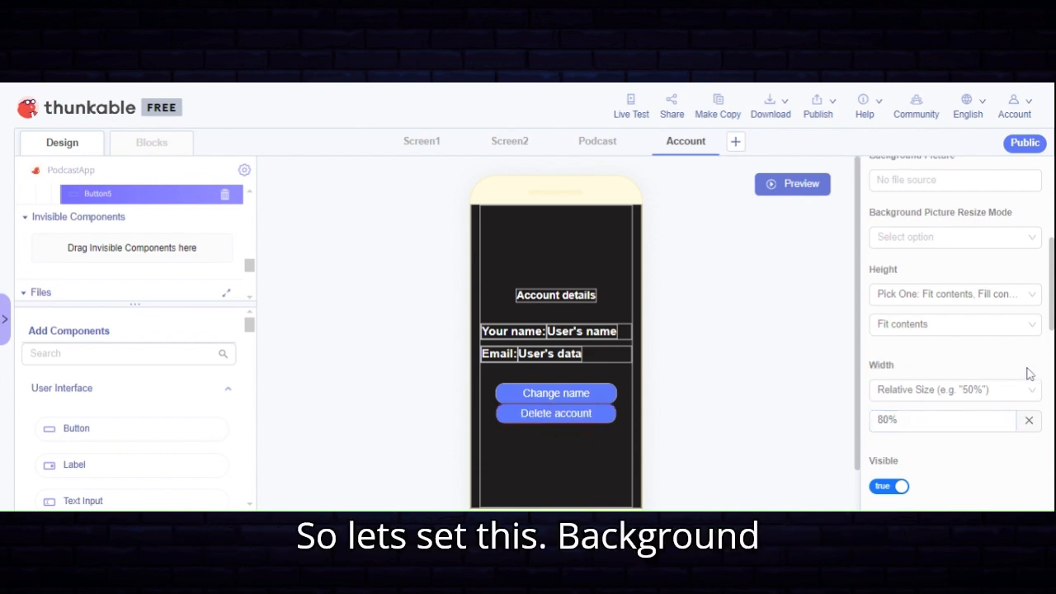
# Set the "Delete account" button's background color to red 32, green 29, blue 29 to match the screen background
pyautogui.scroll(6, 1027, 372)
pyautogui.scroll(-1, 1023, 300)
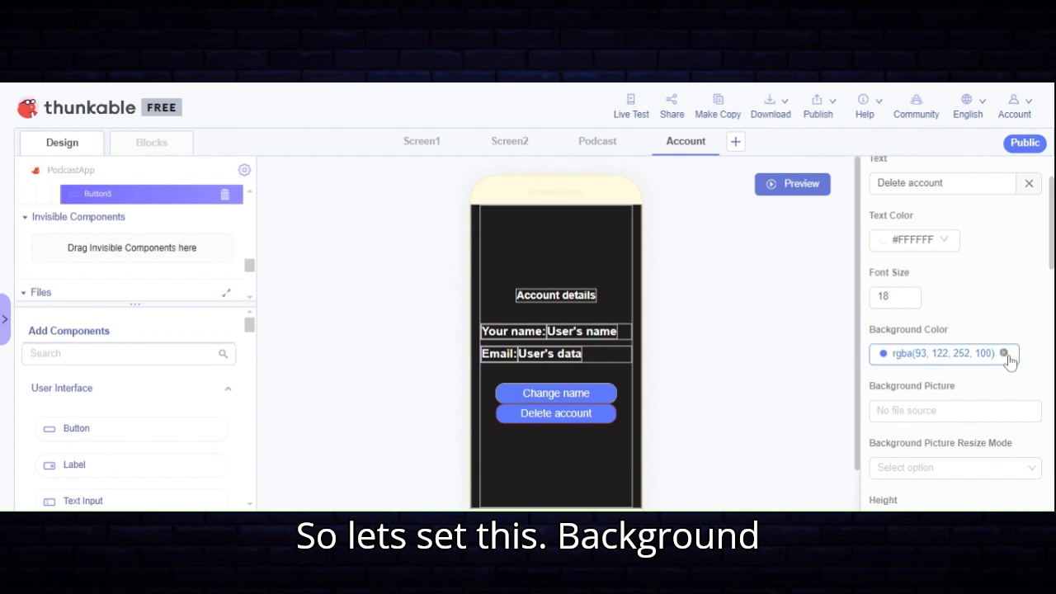
pyautogui.click(1003, 354)
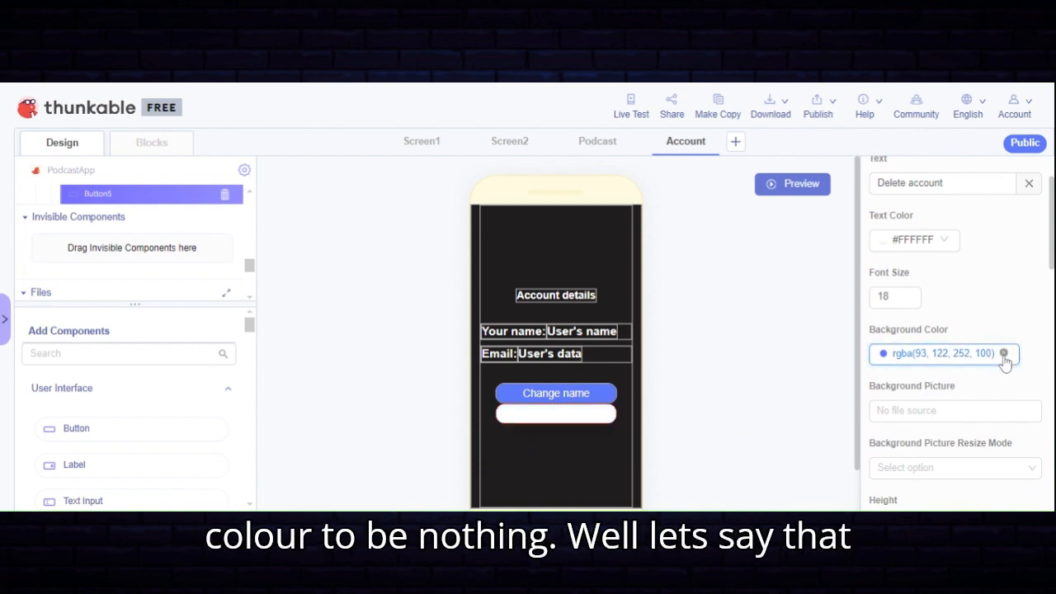
pyautogui.click(901, 360)
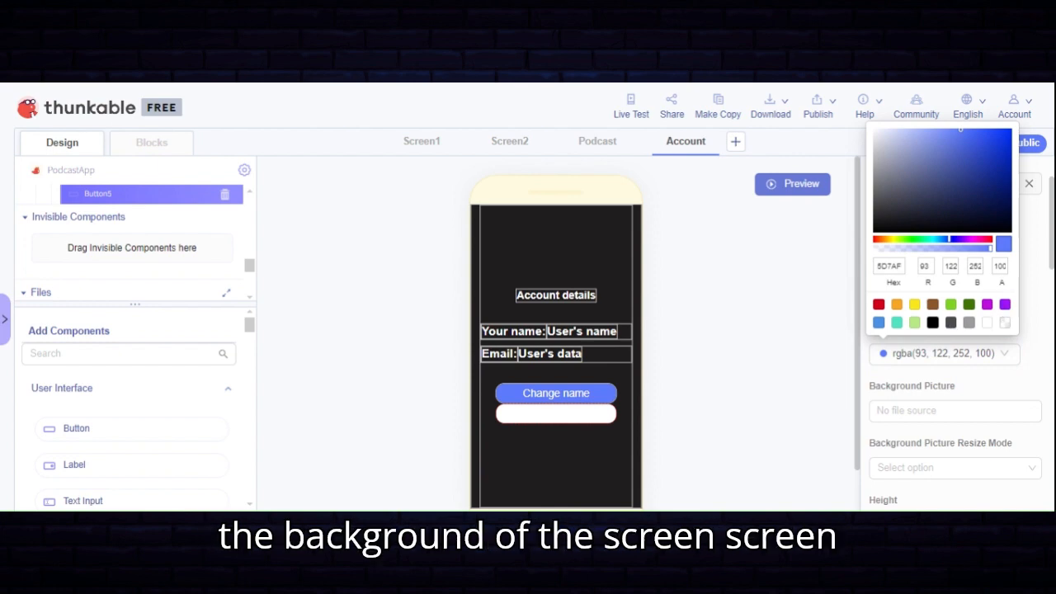
pyautogui.click(925, 265)
pyautogui.write('32')
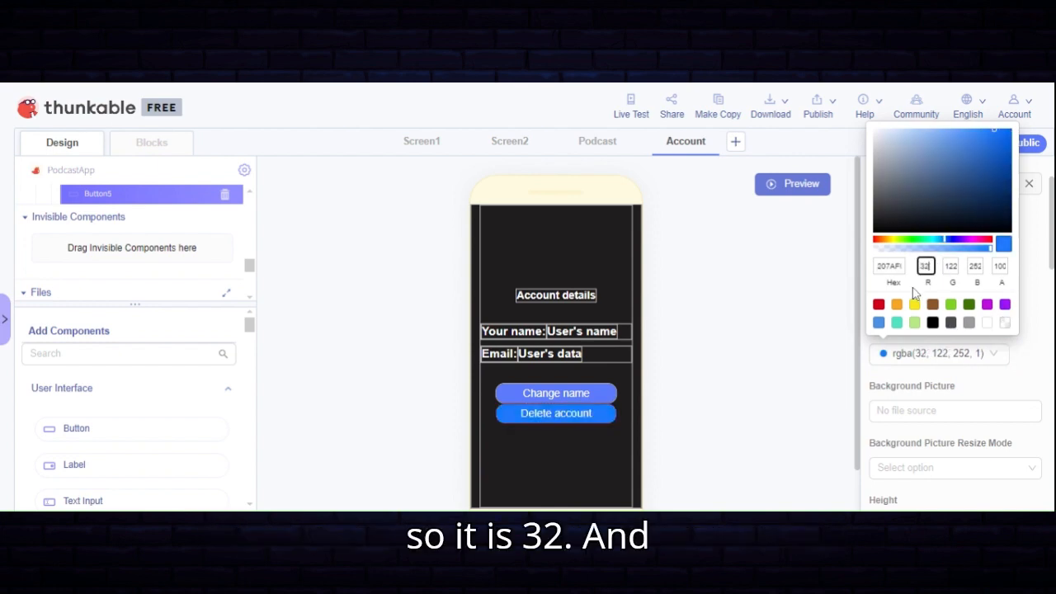
pyautogui.press('Tab')
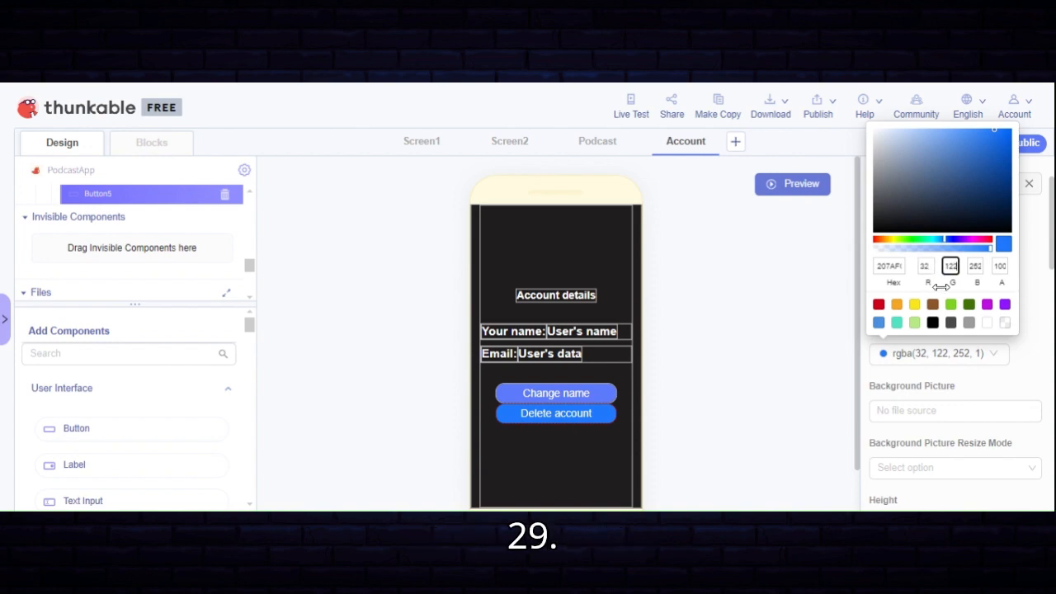
pyautogui.write('29')
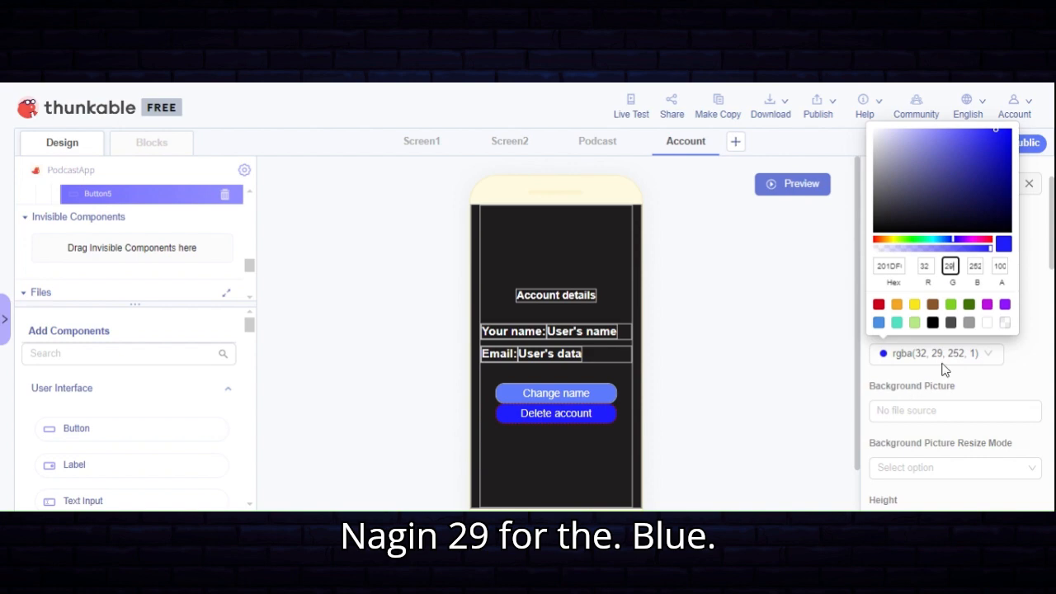
pyautogui.press('Tab')
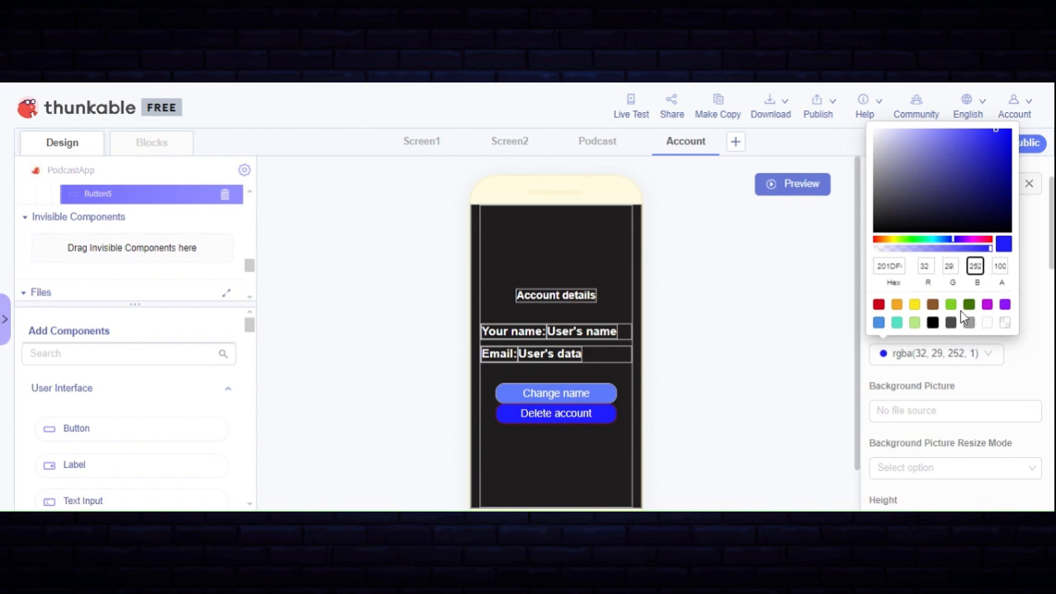
pyautogui.write('2')
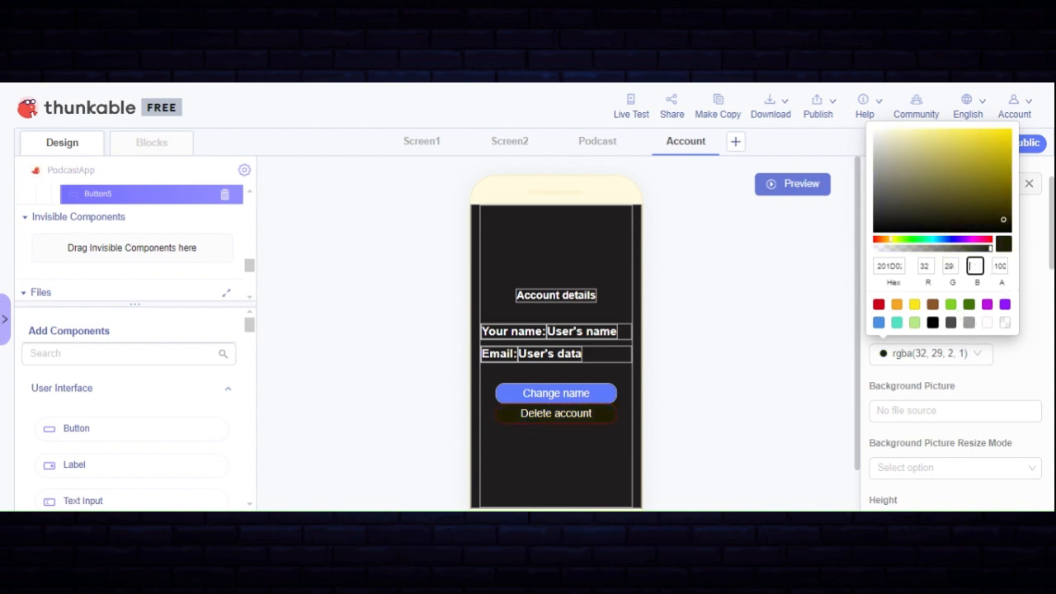
pyautogui.write('29')
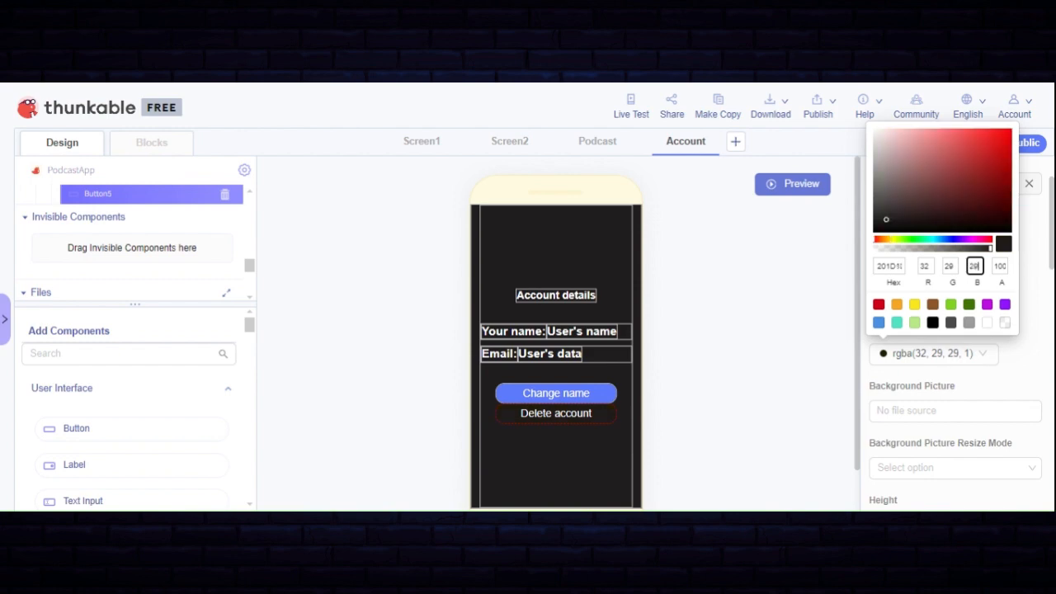
pyautogui.click(593, 420)
# Change the "Delete account" button's text color to light red, rgba(241, 88, 106, 1)
pyautogui.scroll(-1, 949, 330)
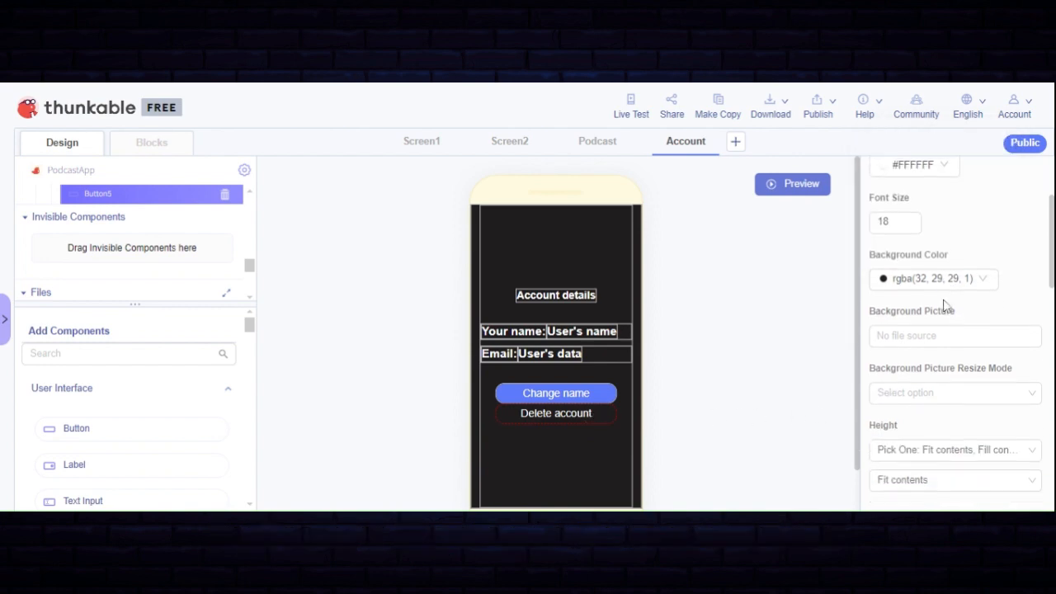
pyautogui.scroll(-1, 945, 305)
pyautogui.scroll(2, 943, 309)
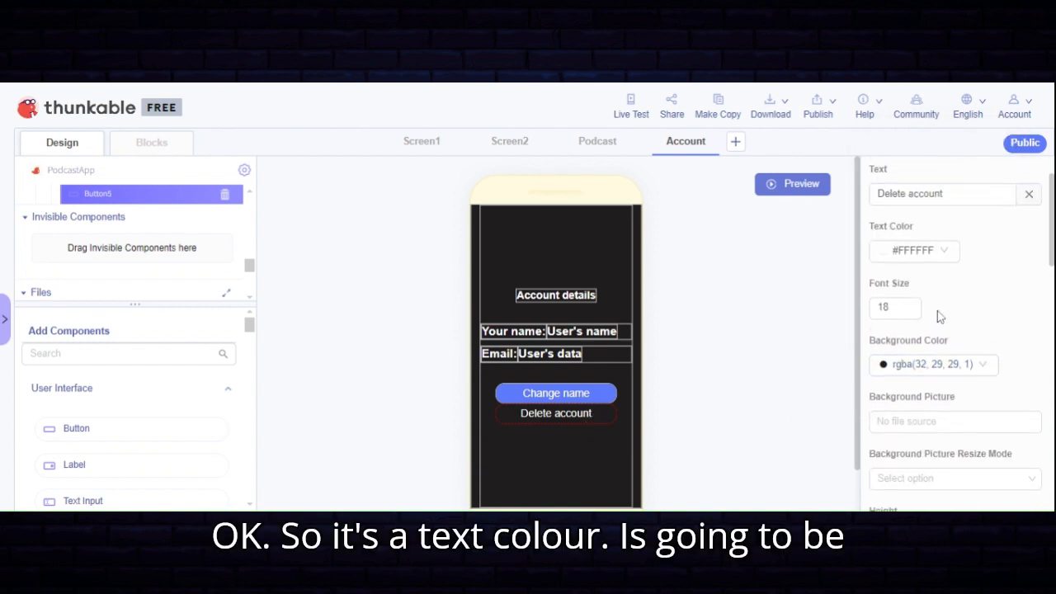
pyautogui.scroll(1, 938, 318)
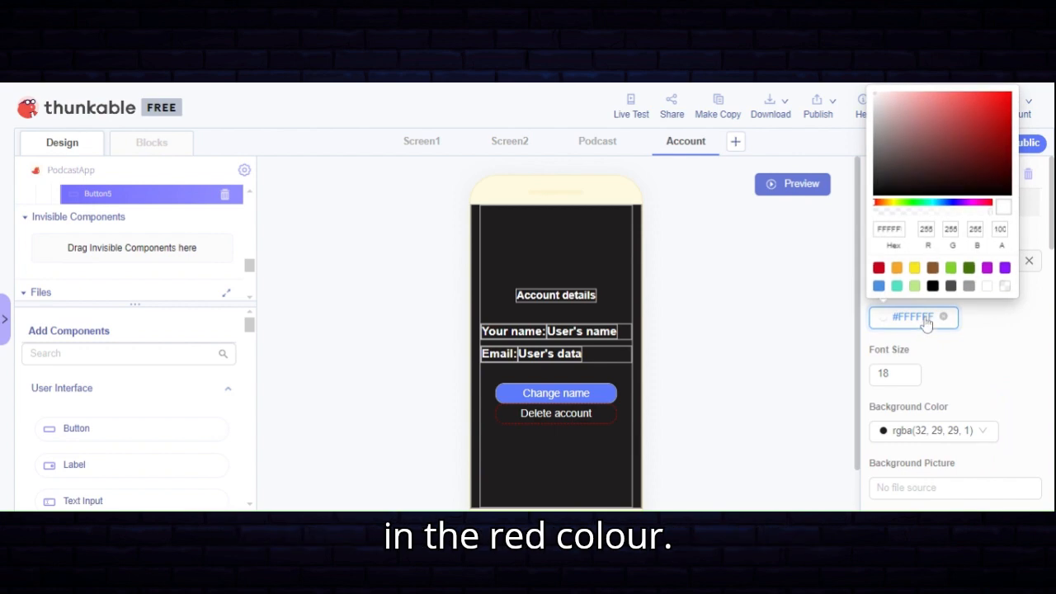
pyautogui.click(879, 272)
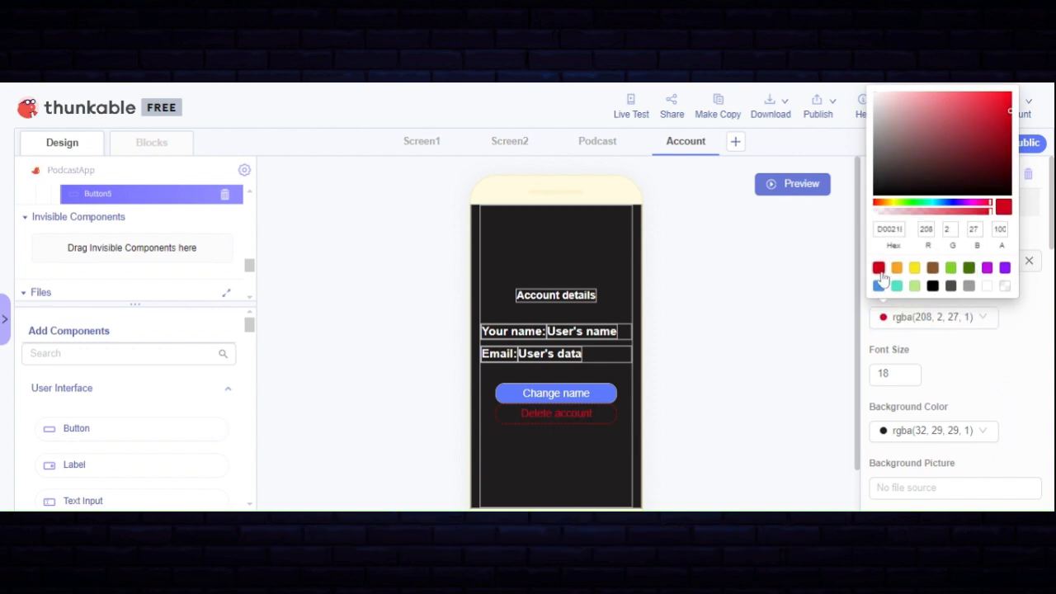
pyautogui.moveTo(966, 108); pyautogui.dragTo(961, 97)
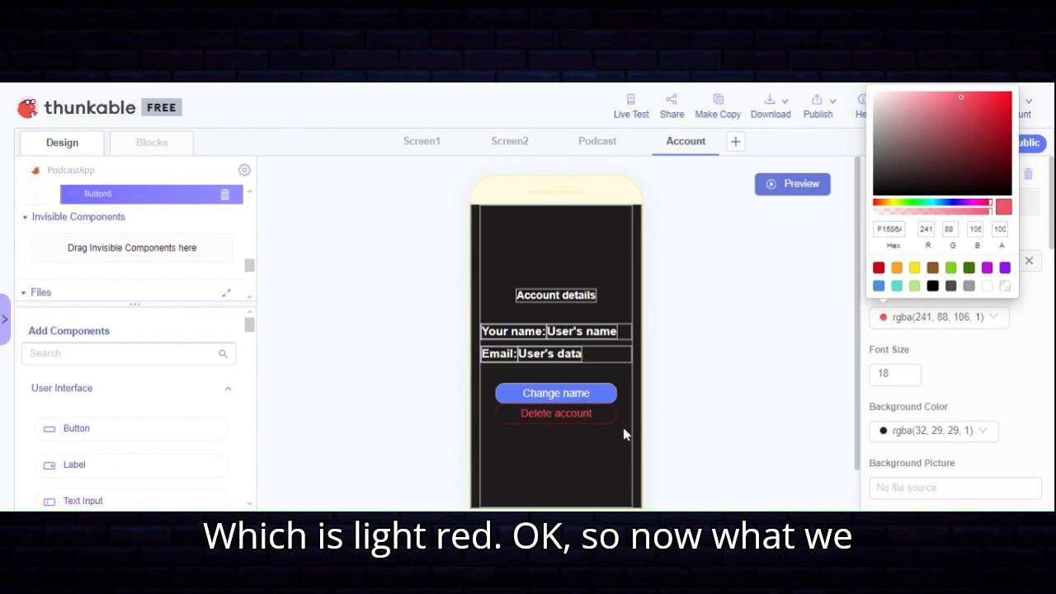
pyautogui.click(663, 451)
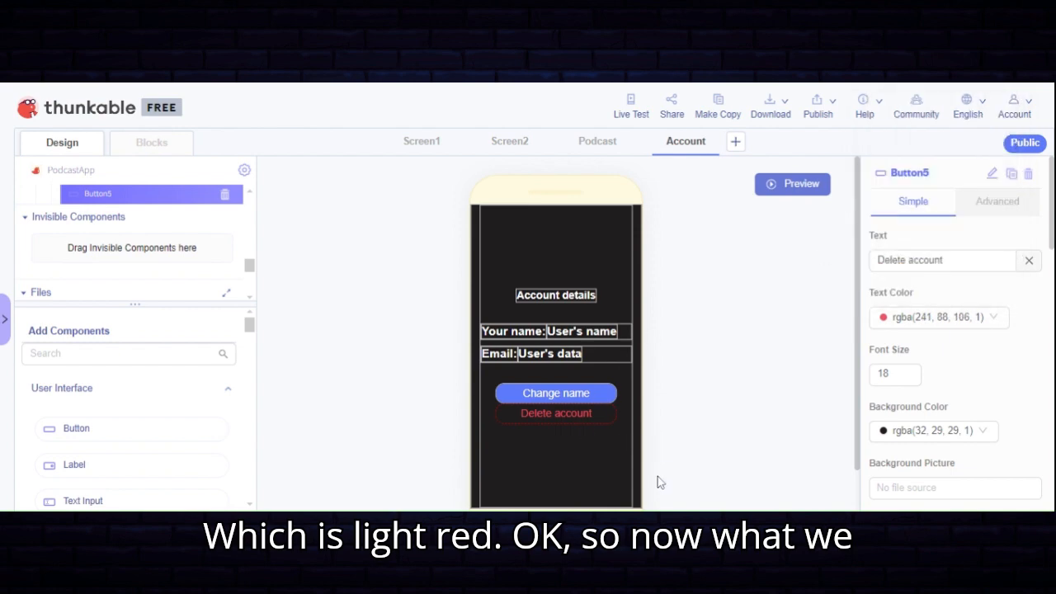
# Set the top margin of the "Delete account" button to 25 px to separate it from the "Change name" button
pyautogui.click(562, 374)
pyautogui.click(564, 401)
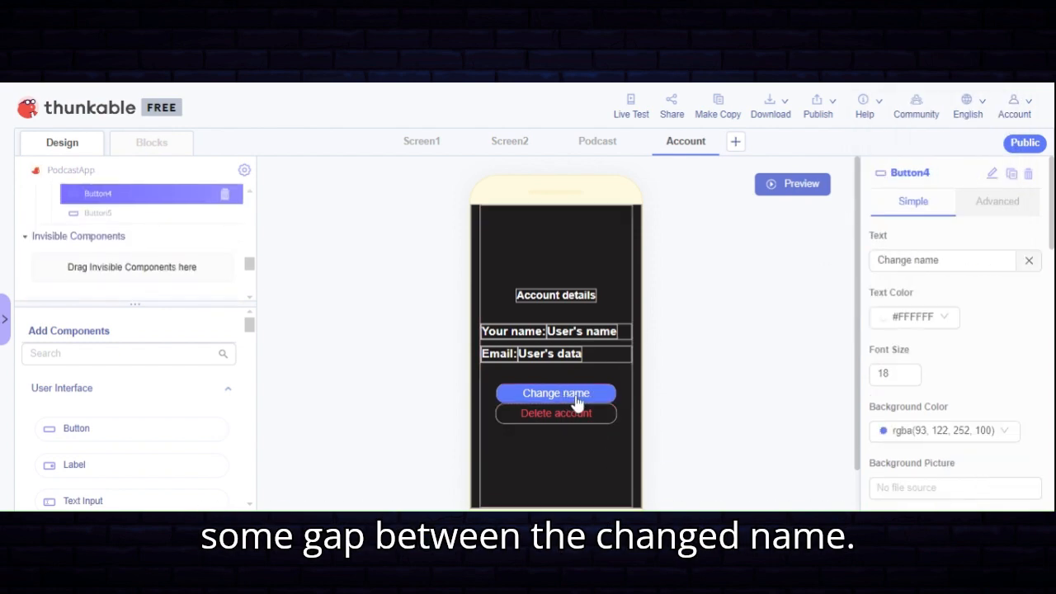
pyautogui.scroll(-10, 907, 401)
pyautogui.scroll(-5, 909, 401)
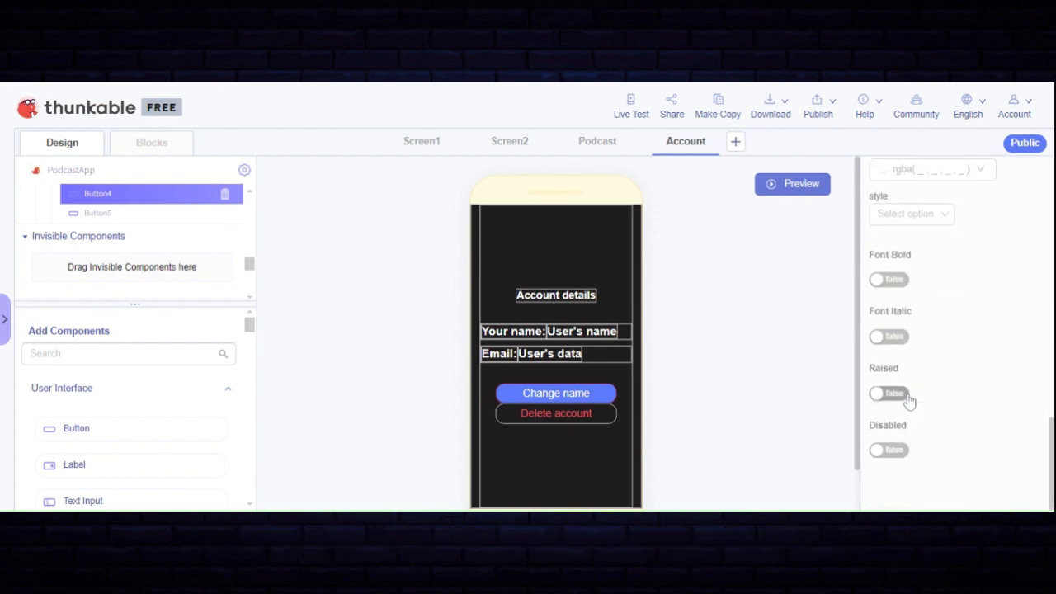
pyautogui.scroll(5, 909, 401)
pyautogui.scroll(-2, 909, 401)
pyautogui.scroll(3, 910, 401)
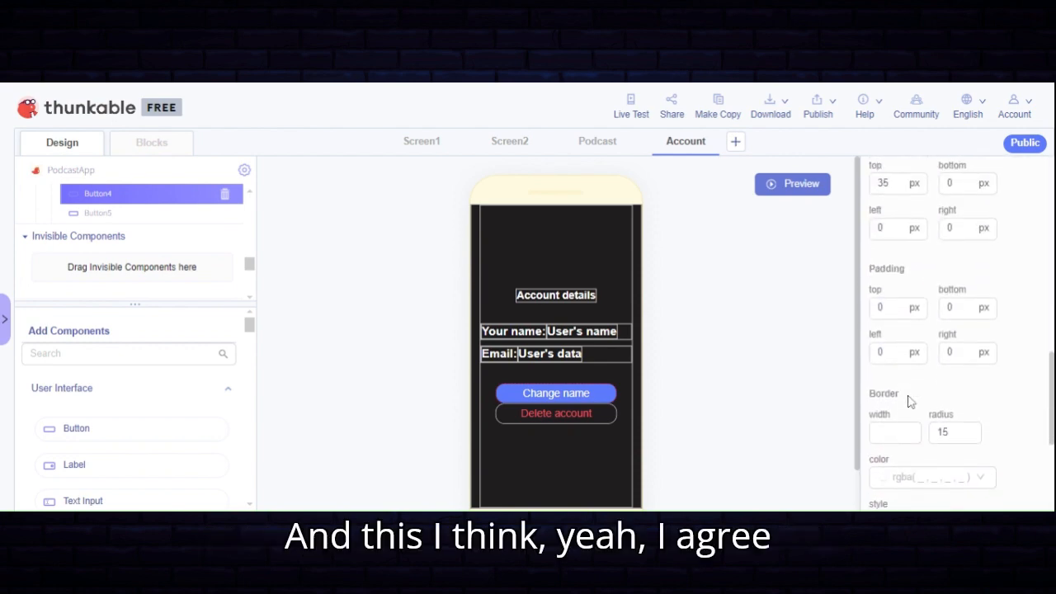
pyautogui.click(575, 419)
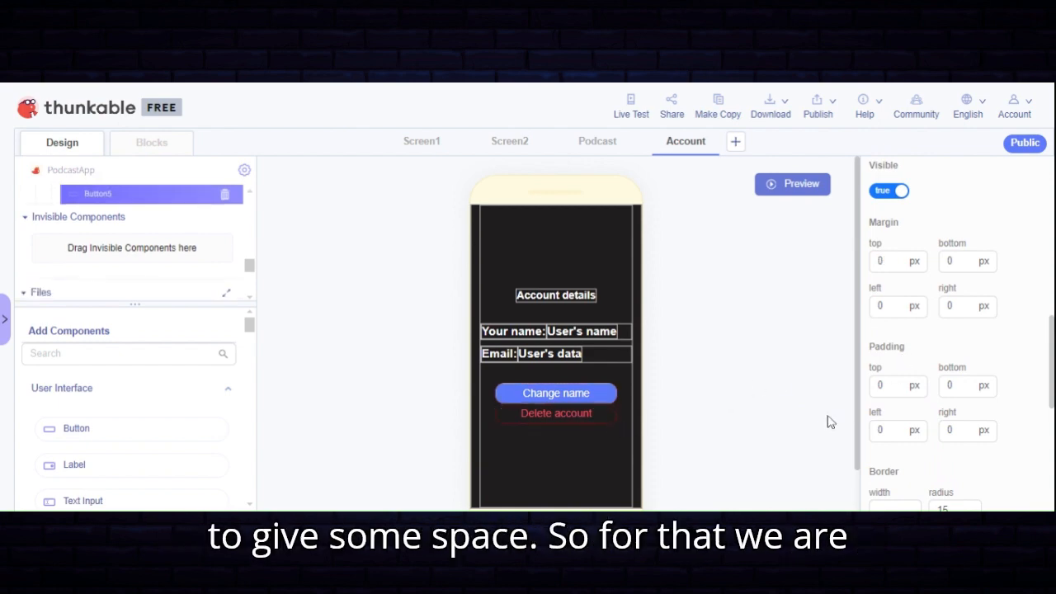
pyautogui.click(891, 261)
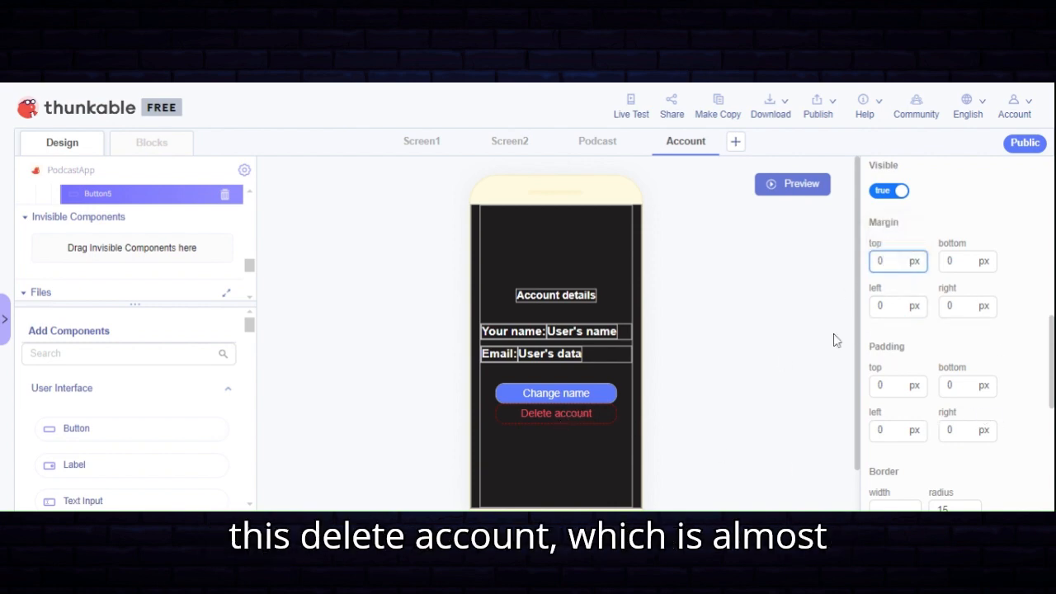
pyautogui.write('25')
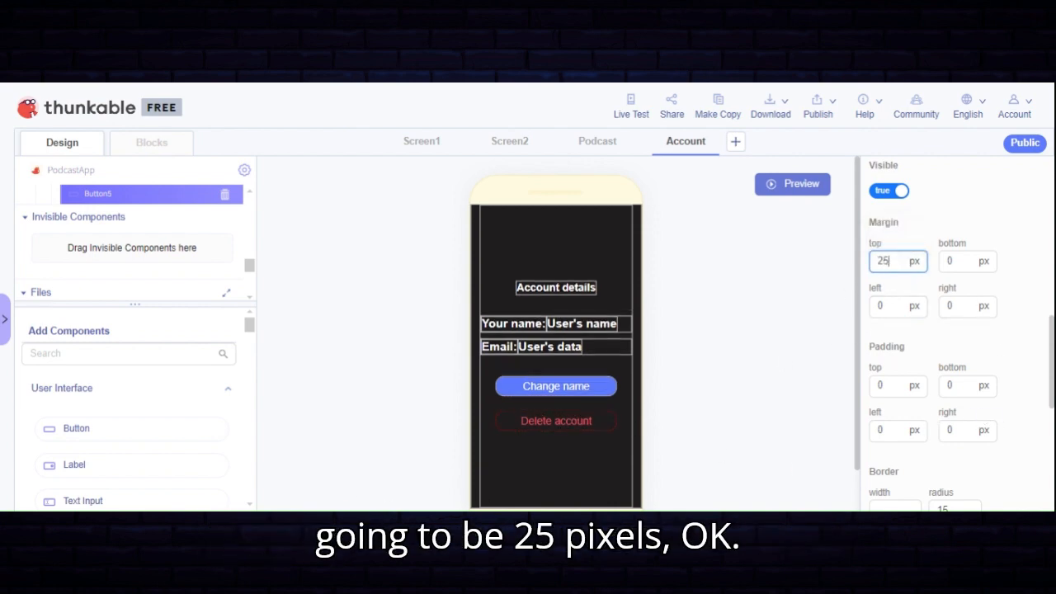
pyautogui.click(742, 362)
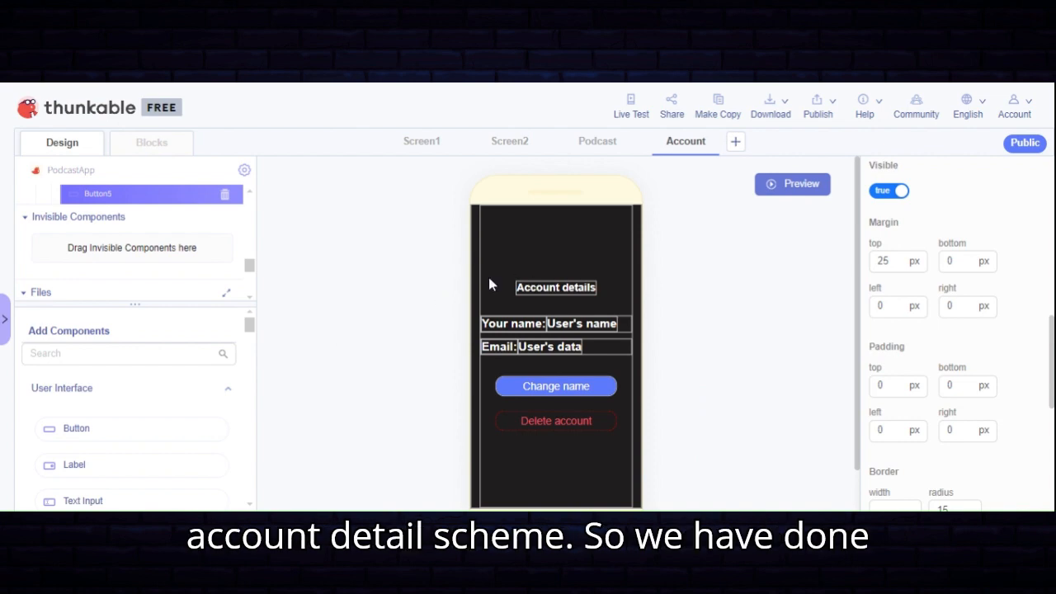
# Review the finished layouts of the Podcast and Account screens, including the Podcast screen's add button
pyautogui.click(597, 141)
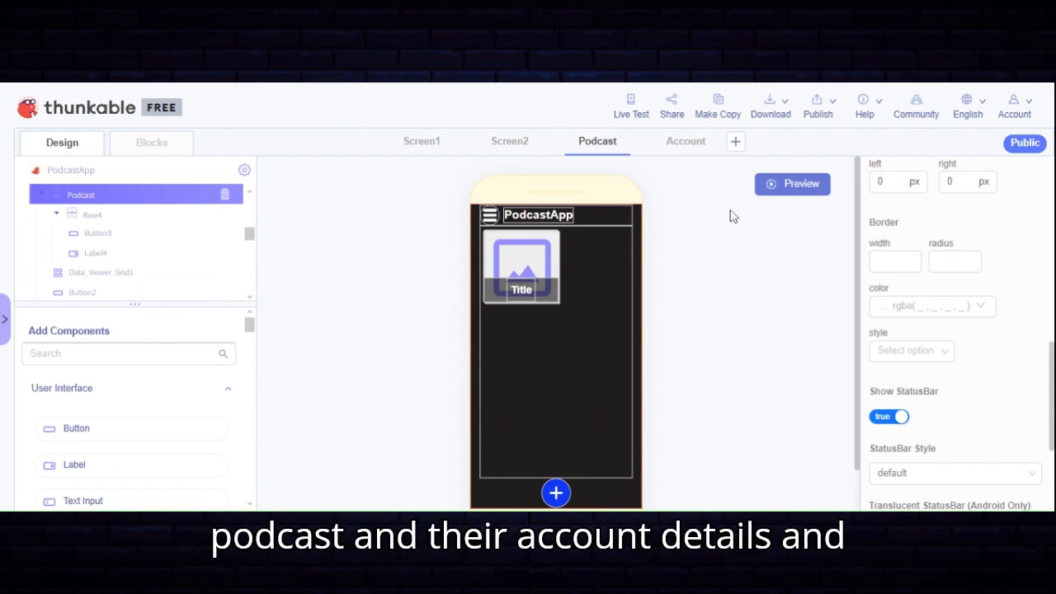
pyautogui.click(687, 144)
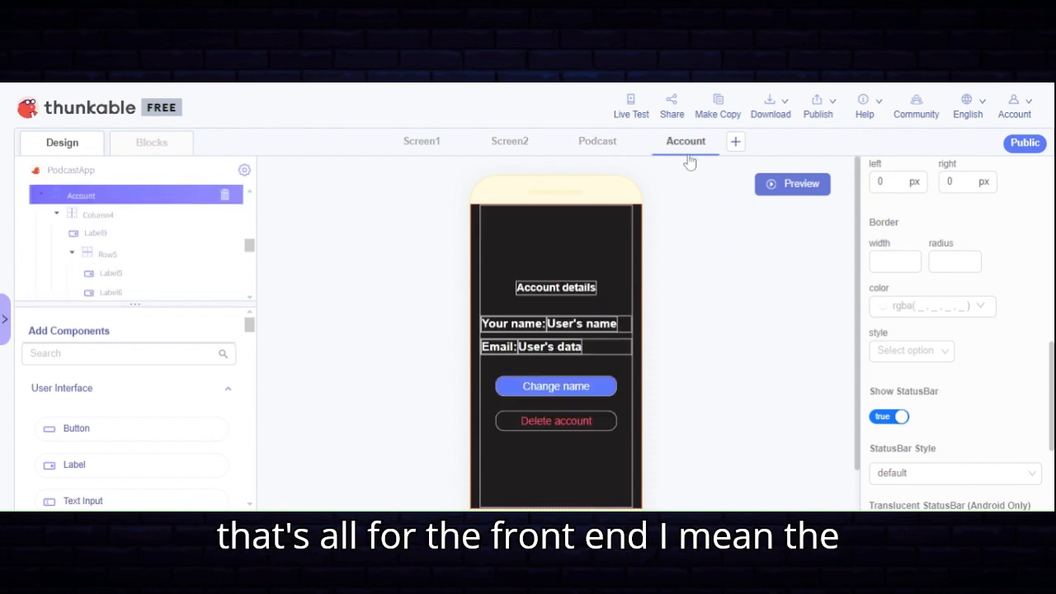
pyautogui.click(609, 144)
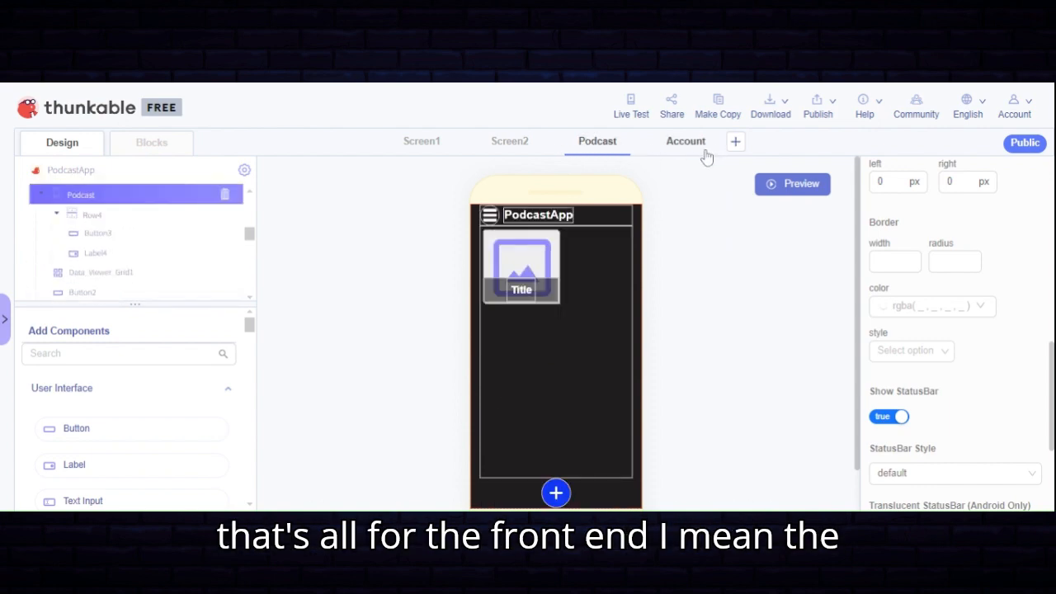
pyautogui.click(700, 151)
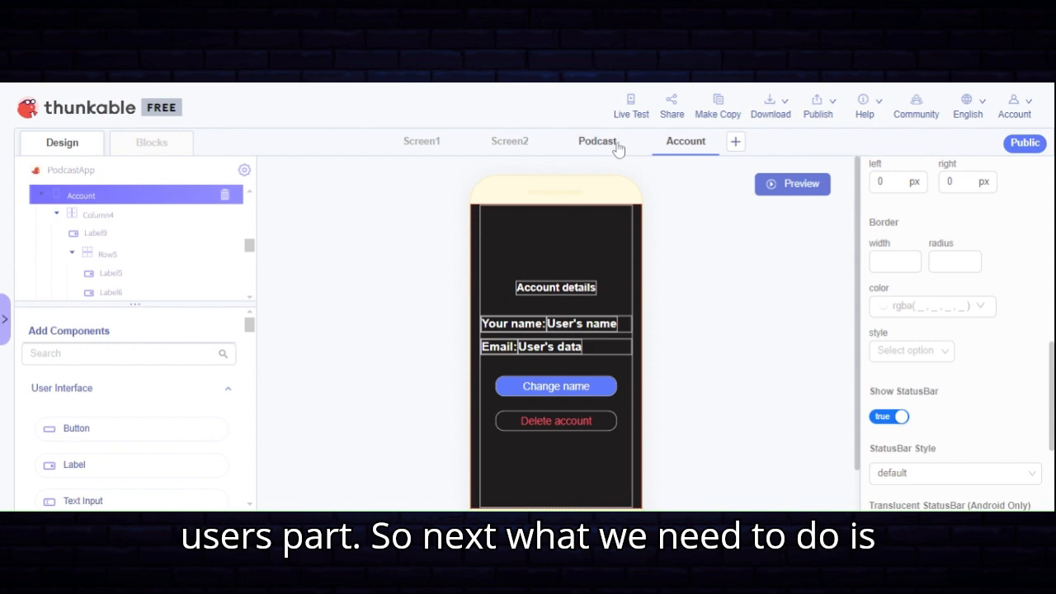
pyautogui.click(623, 147)
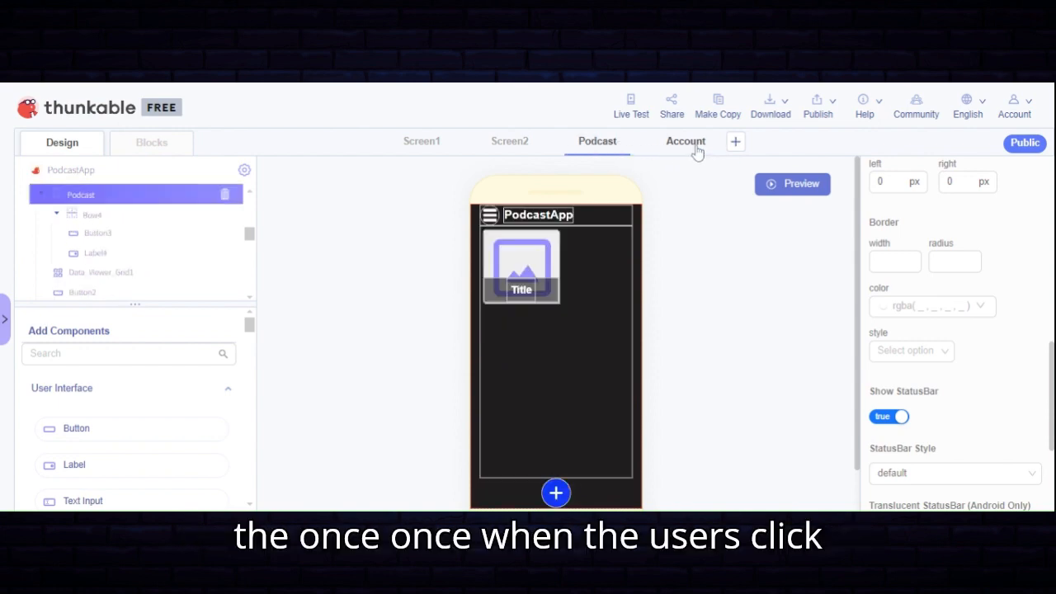
pyautogui.click(697, 152)
pyautogui.click(615, 147)
pyautogui.scroll(-1, 583, 397)
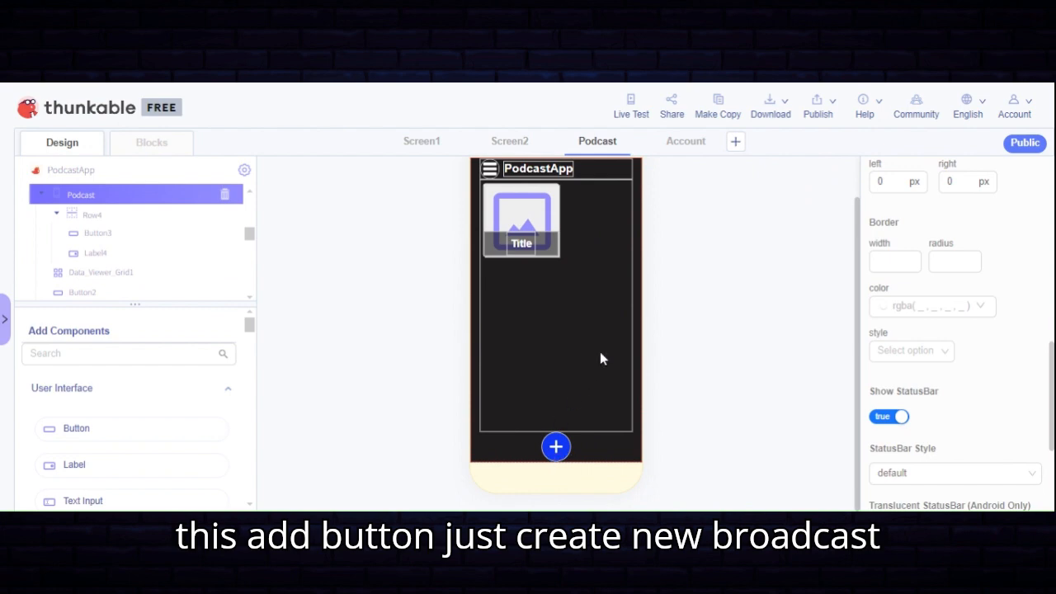
pyautogui.scroll(1, 600, 355)
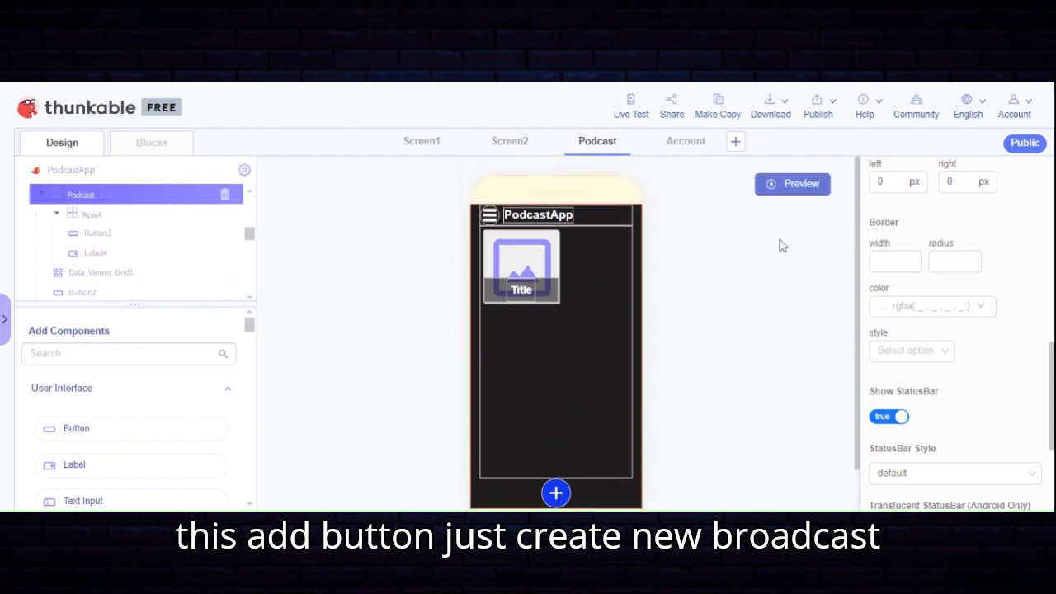
# Add a new screen after Account and set its background color to red 32, green 29, blue 29
pyautogui.click(735, 145)
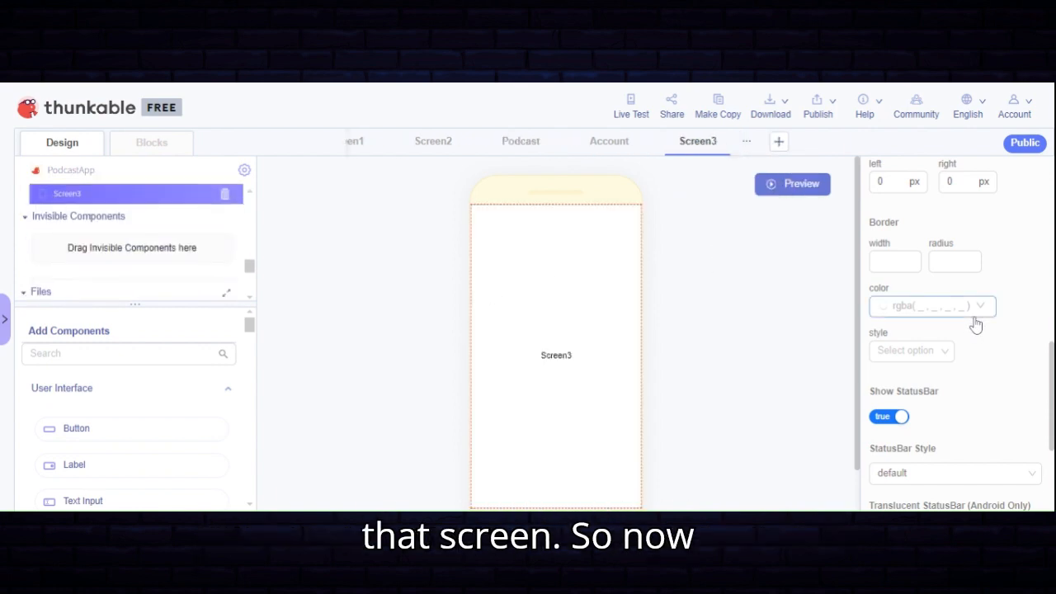
pyautogui.scroll(10, 949, 330)
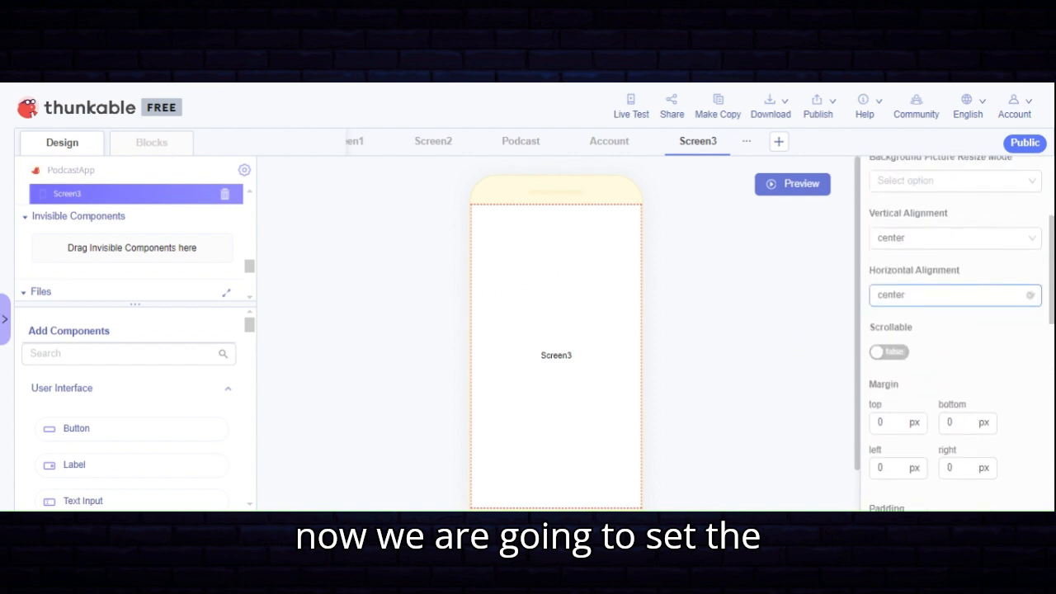
pyautogui.click(961, 262)
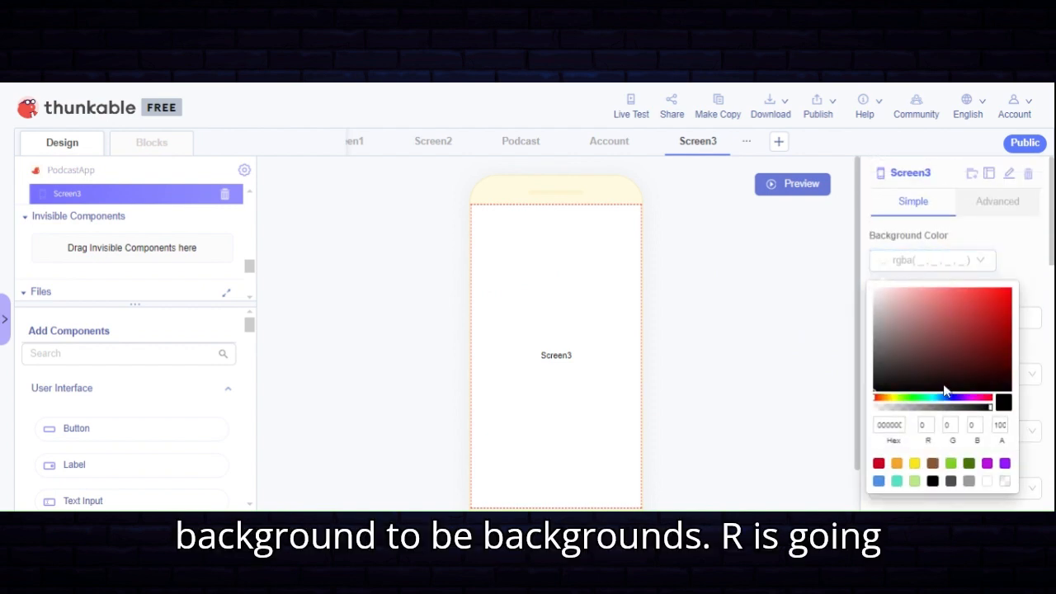
pyautogui.click(926, 425)
pyautogui.write('32')
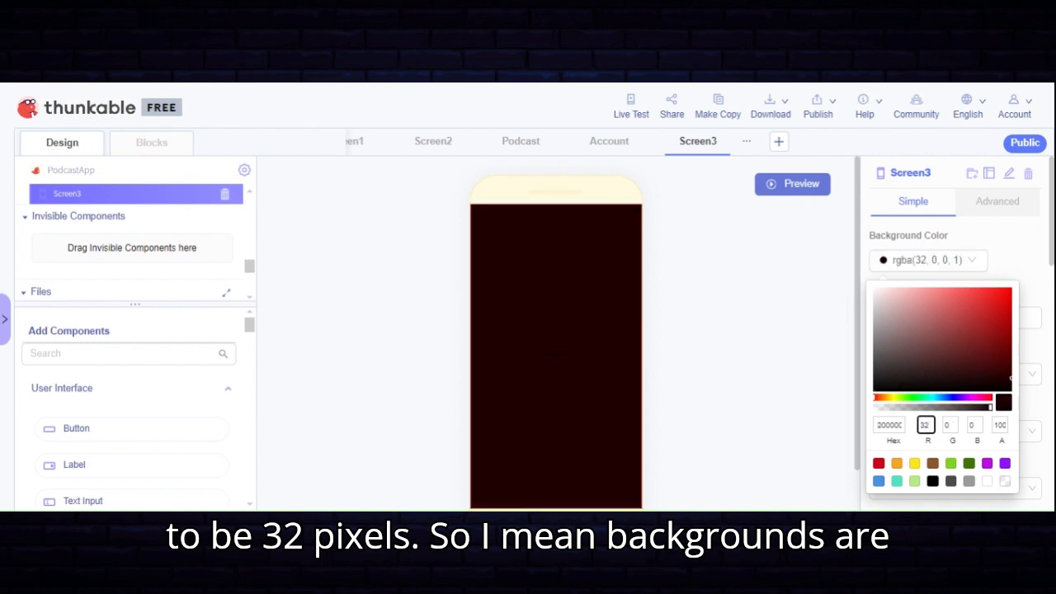
pyautogui.press('Tab')
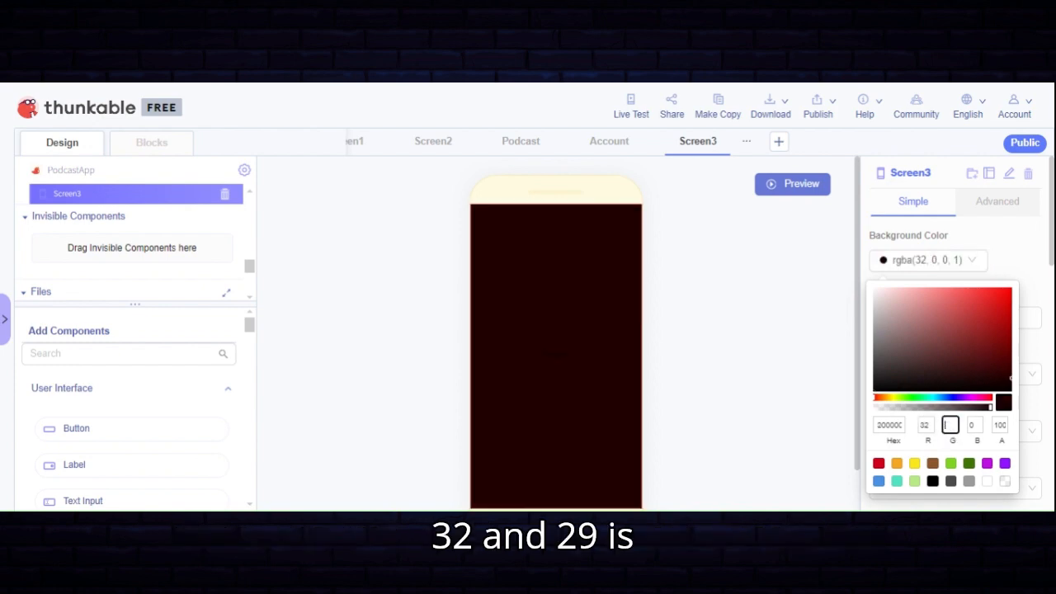
pyautogui.write('29')
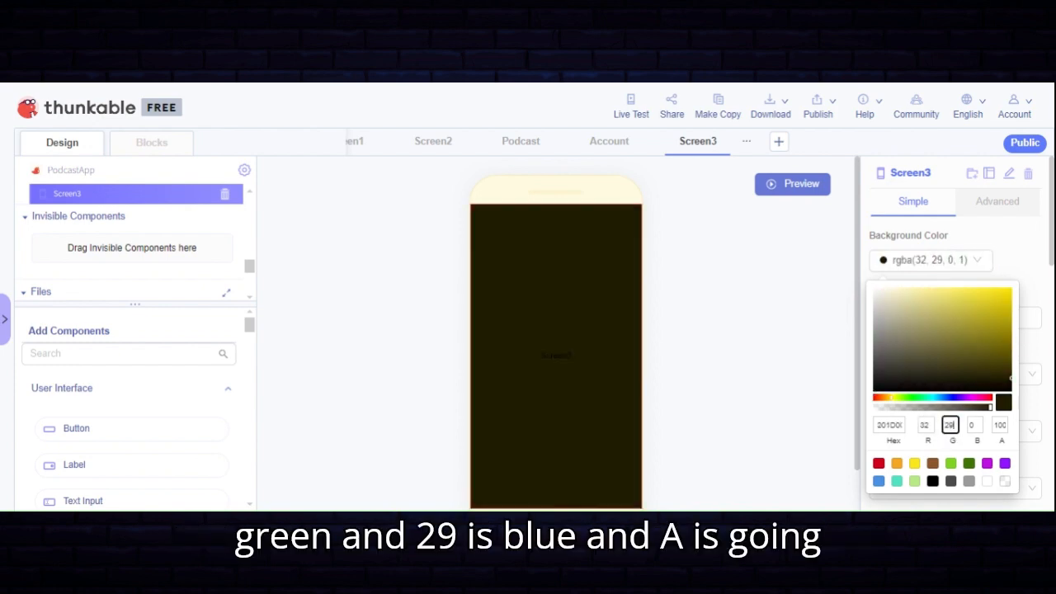
pyautogui.press('Tab')
pyautogui.write('29')
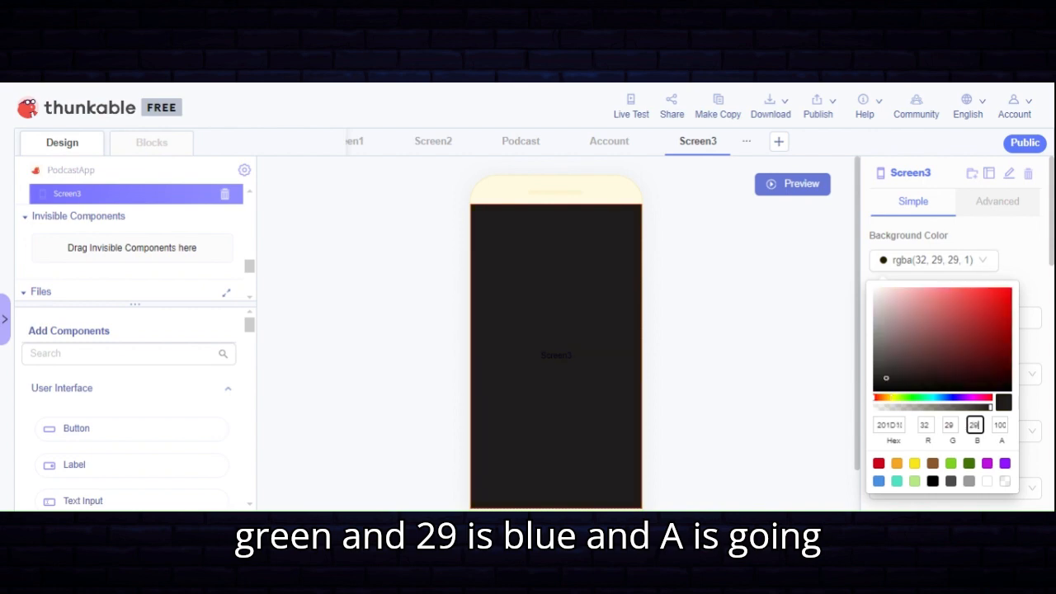
pyautogui.click(703, 325)
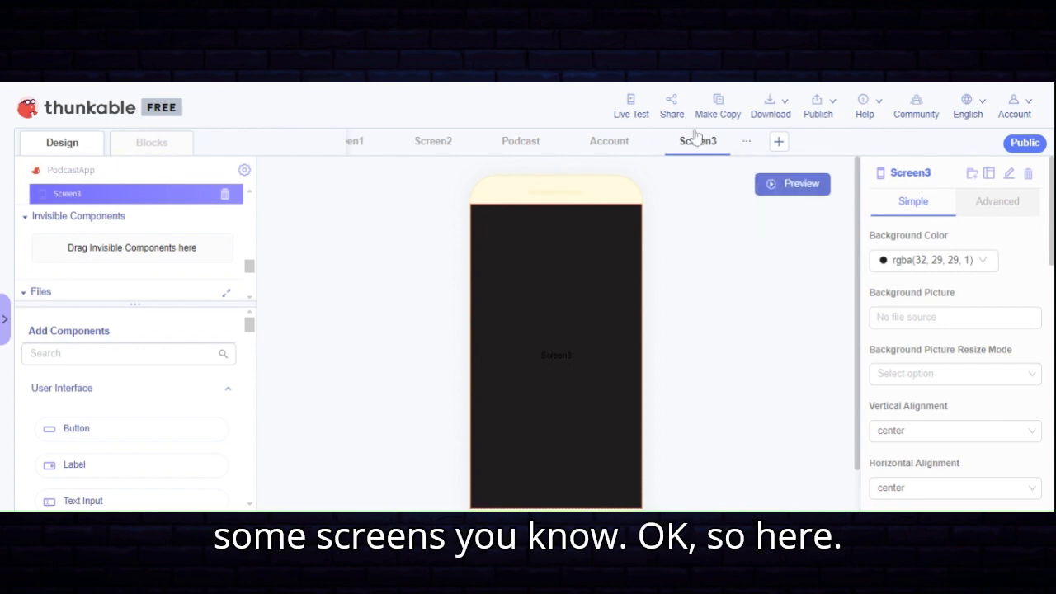
pyautogui.moveTo(751, 147)
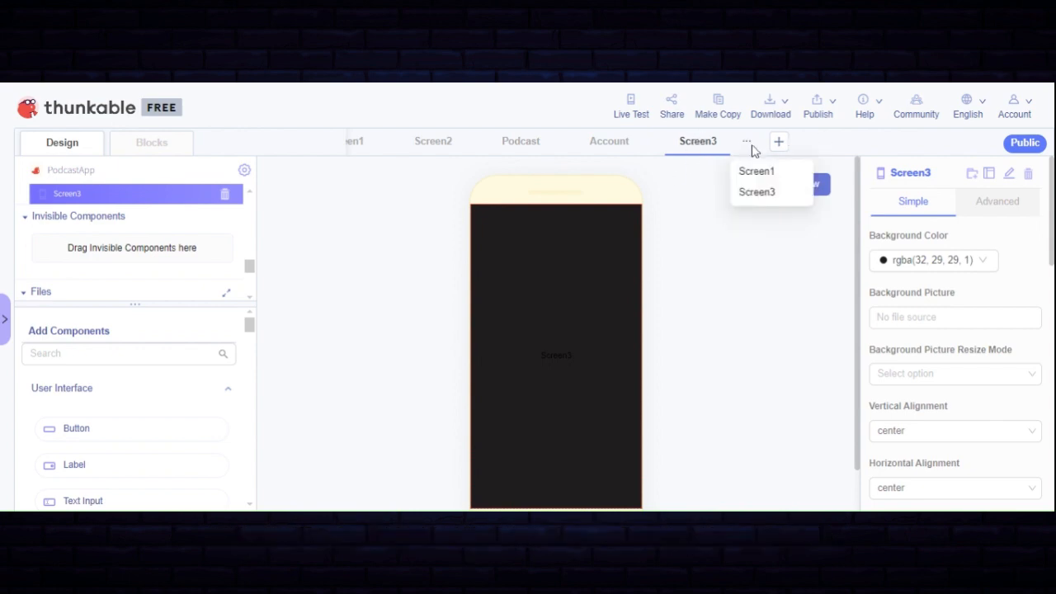
pyautogui.click(749, 203)
pyautogui.click(747, 200)
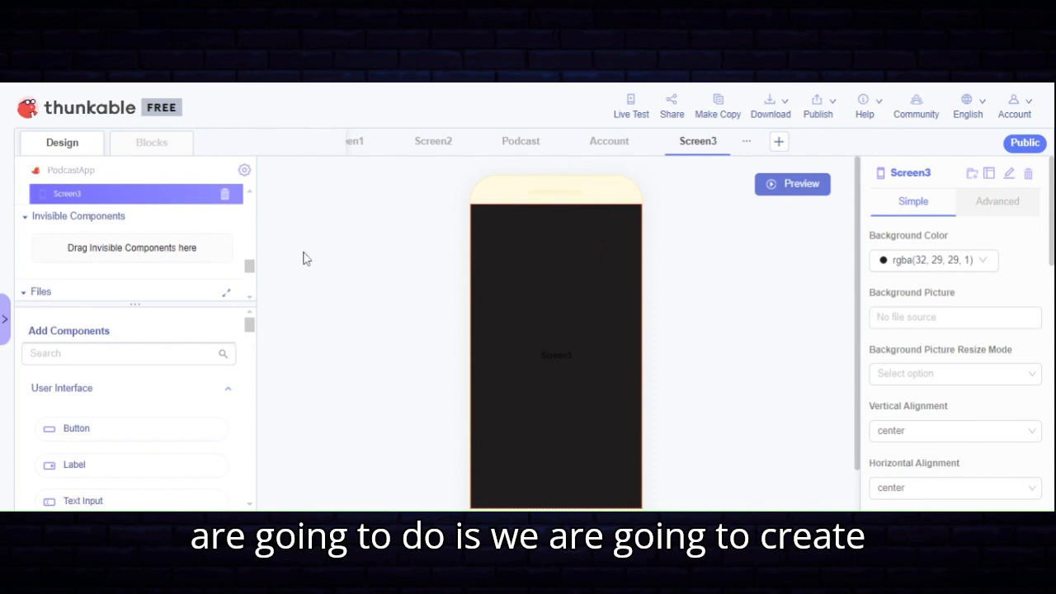
pyautogui.click(123, 353)
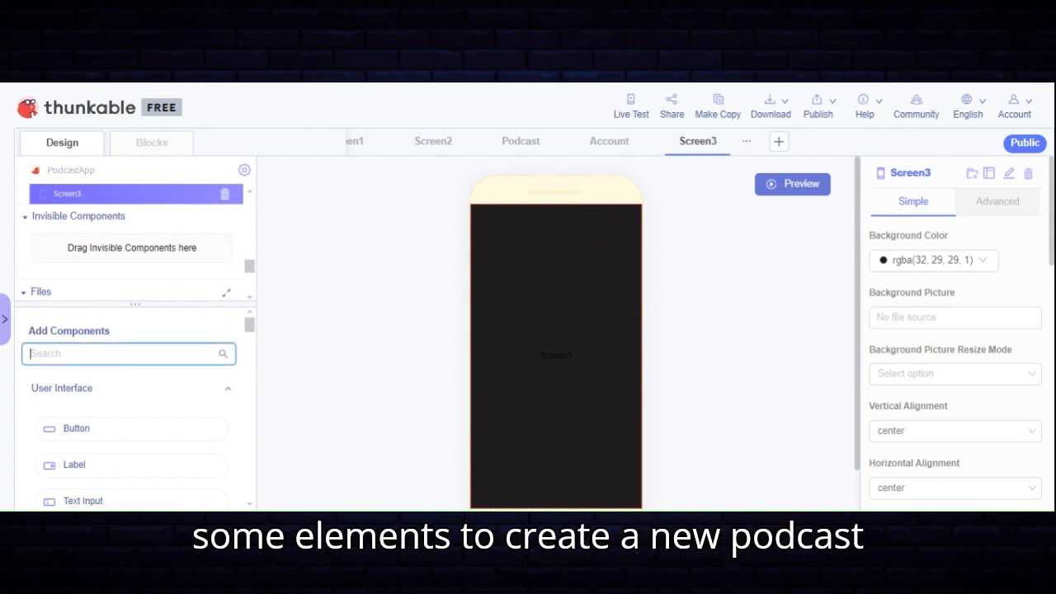
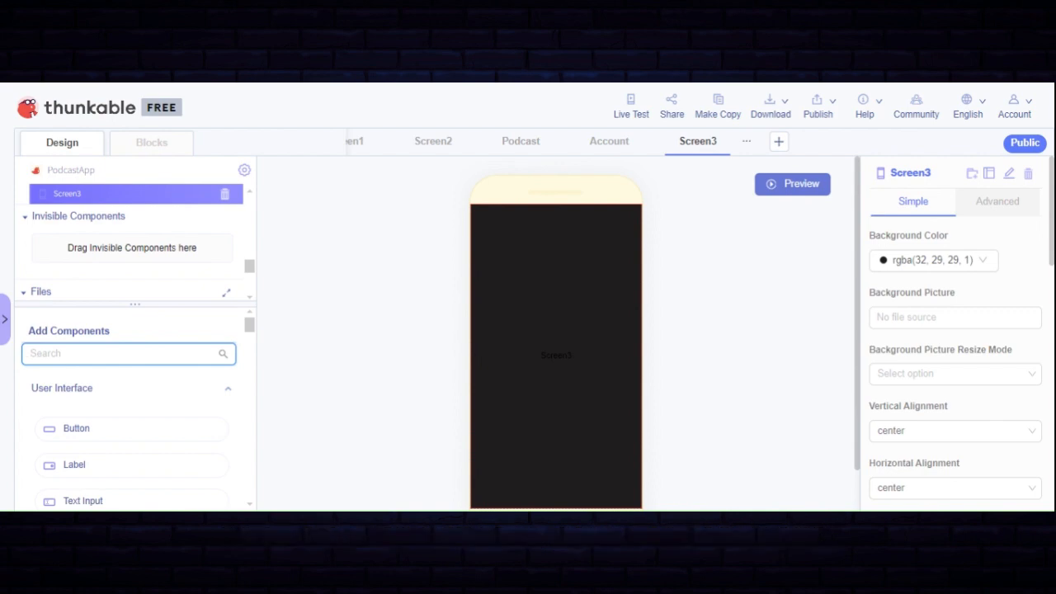
pyautogui.write('butt')
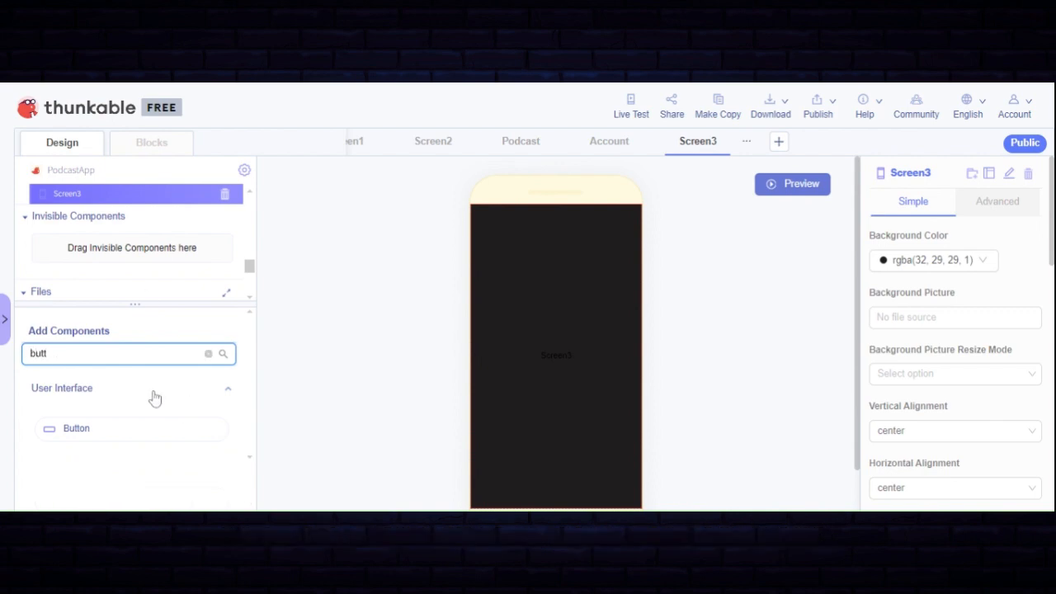
pyautogui.press('BackSpace')
pyautogui.press('BackSpace')
pyautogui.press('BackSpace')
pyautogui.press('BackSpace')
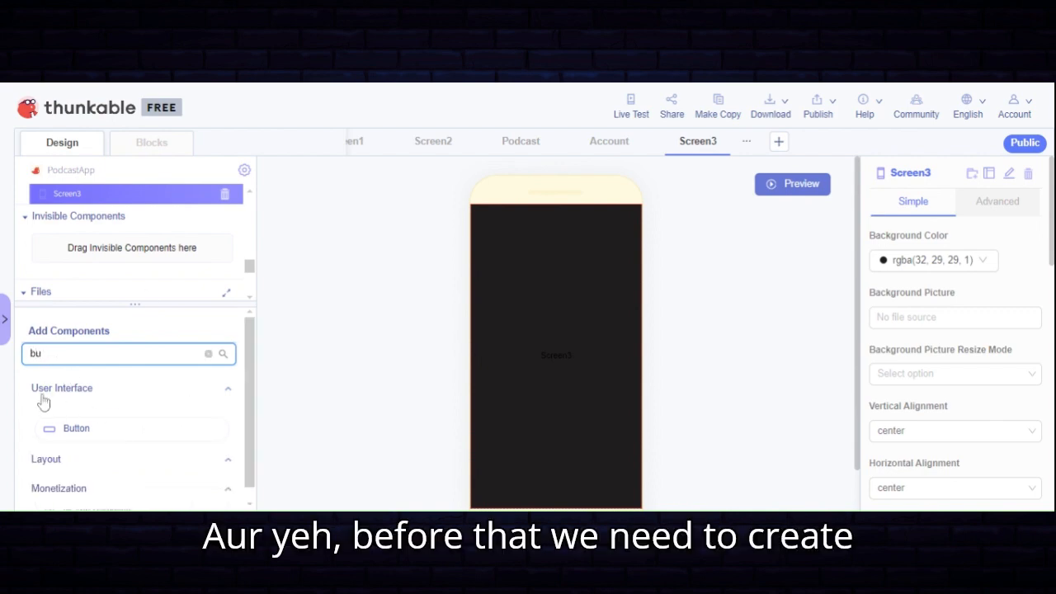
# Add an Image component to the new screen and upload pngtree-upload-music-file-arrow-digital-png-image_5243858.png as its picture
pyautogui.write('image')
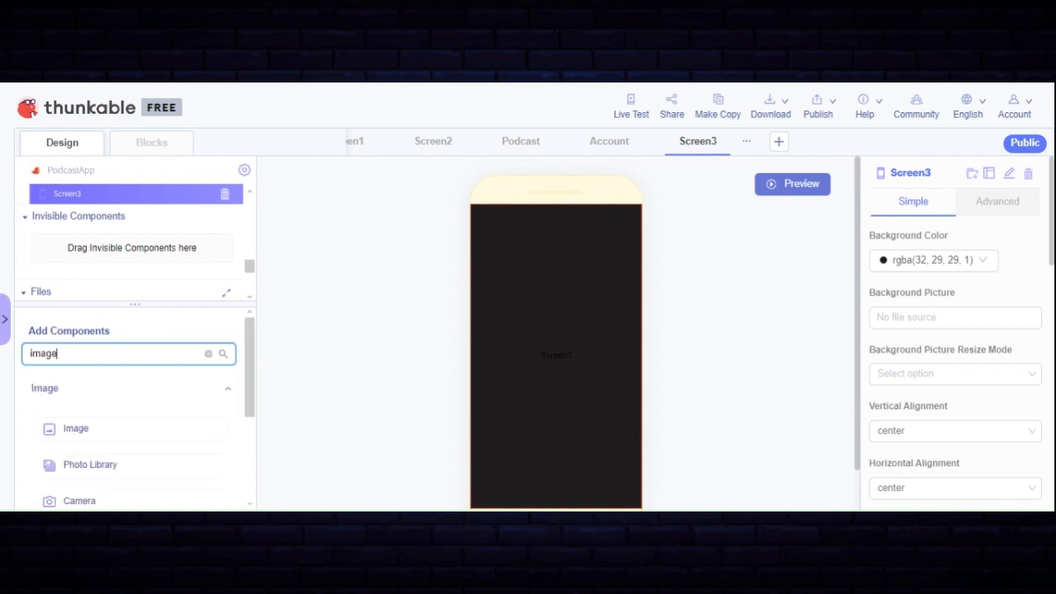
pyautogui.moveTo(90, 431); pyautogui.dragTo(534, 358)
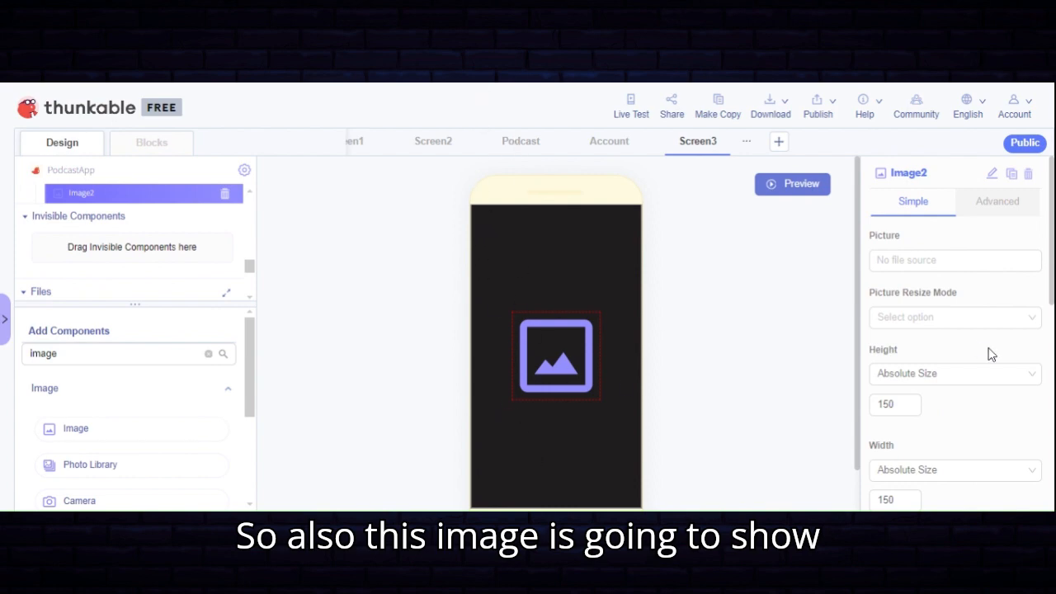
pyautogui.click(955, 261)
pyautogui.click(918, 257)
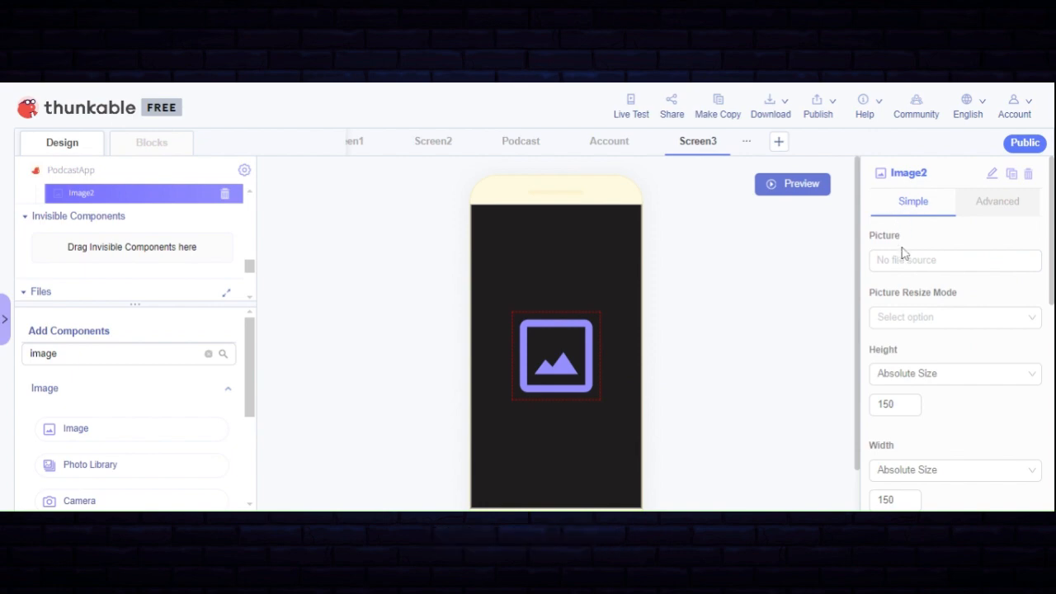
pyautogui.click(904, 259)
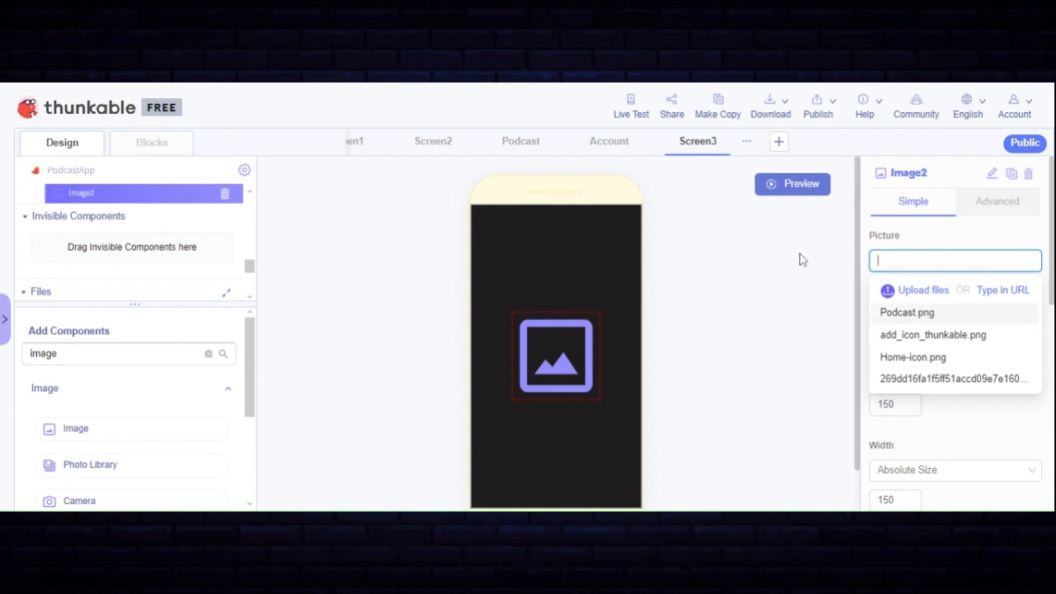
pyautogui.click(668, 85)
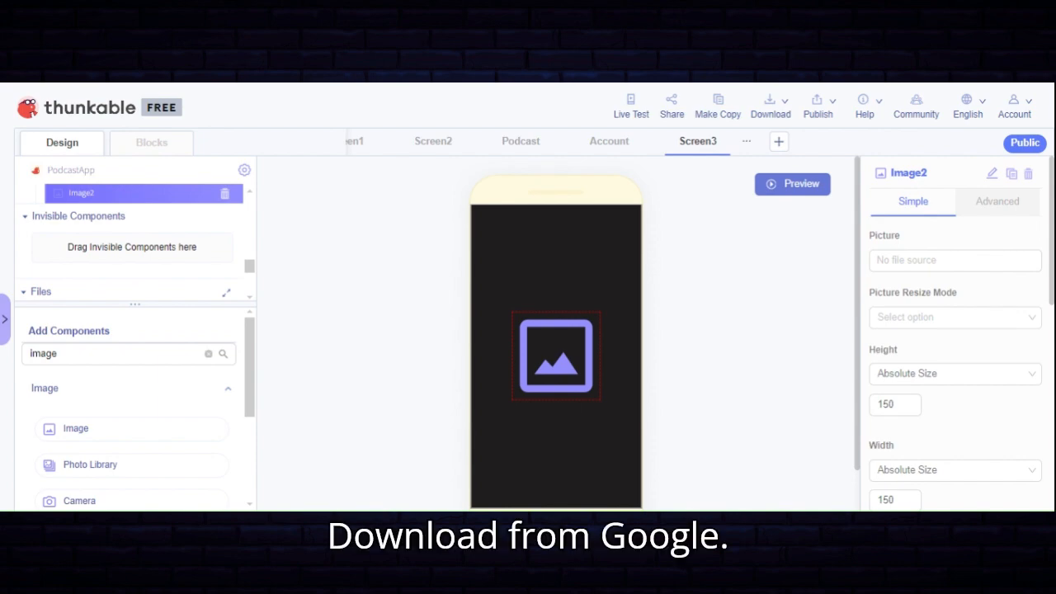
pyautogui.click(919, 260)
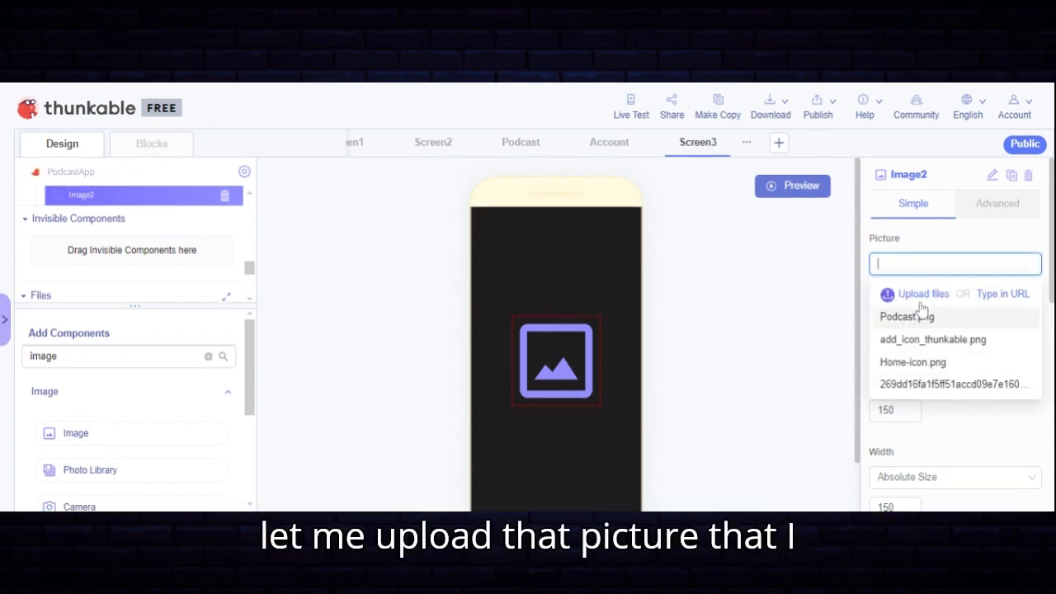
pyautogui.click(922, 304)
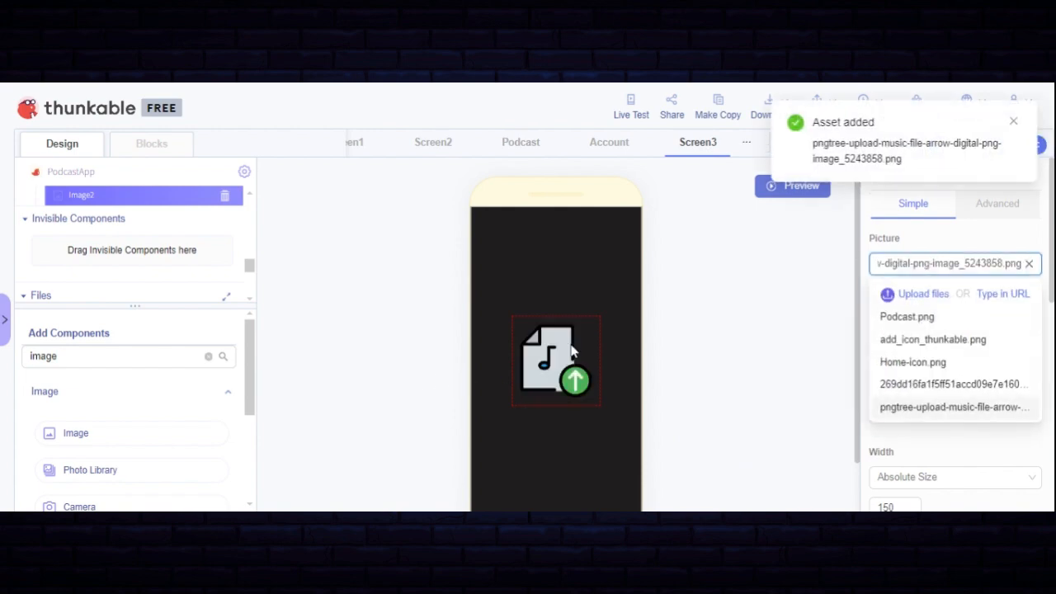
pyautogui.click(659, 368)
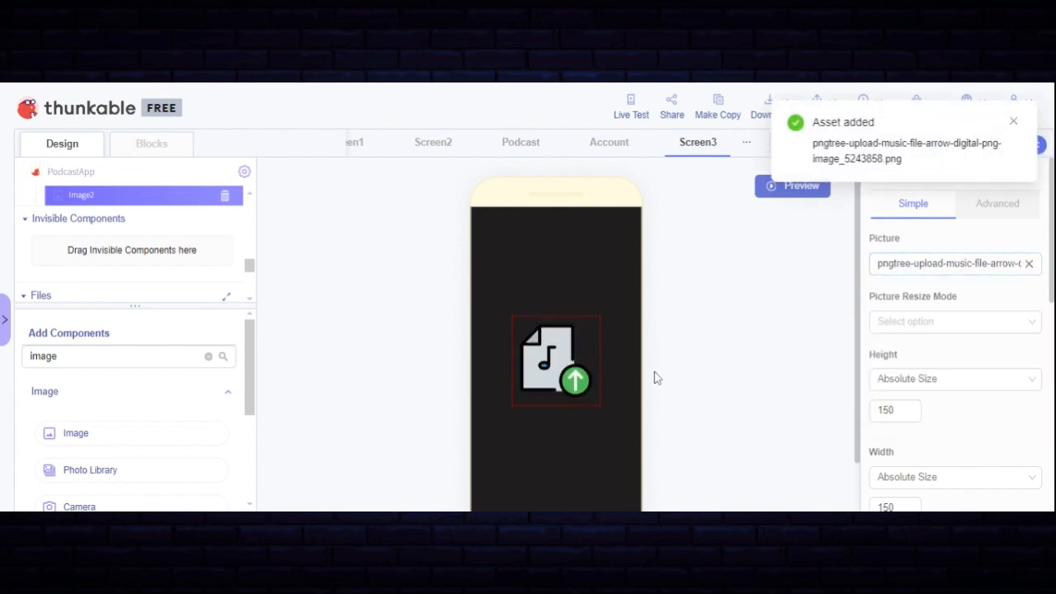
# Add a Label below the upload image and set its text to "Upload your podcast"
pyautogui.click(99, 362)
pyautogui.hotkey('ctrl', 'a')
pyautogui.press('BackSpace')
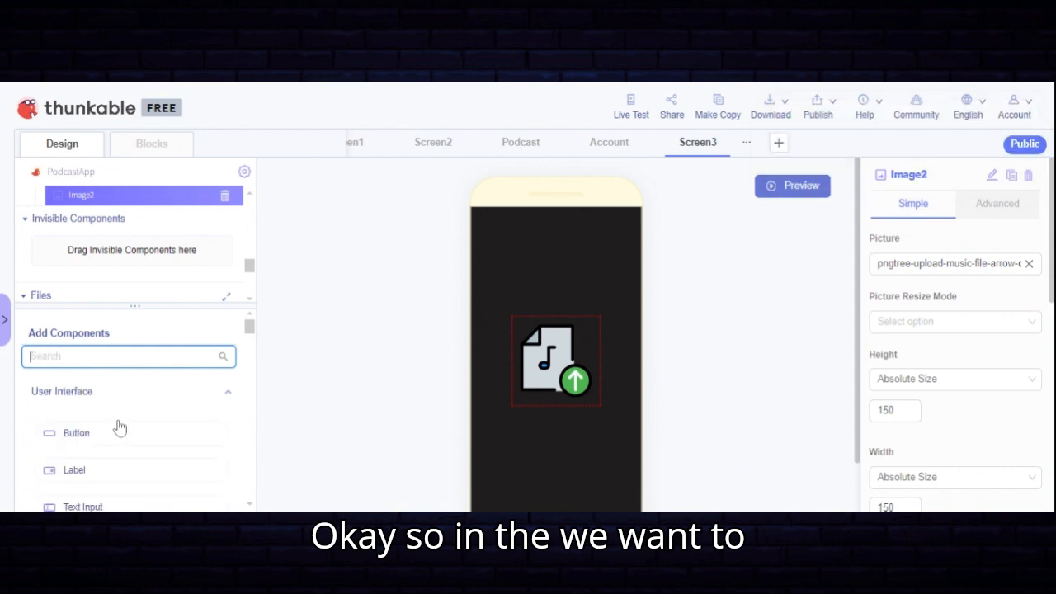
pyautogui.moveTo(76, 470); pyautogui.dragTo(158, 231)
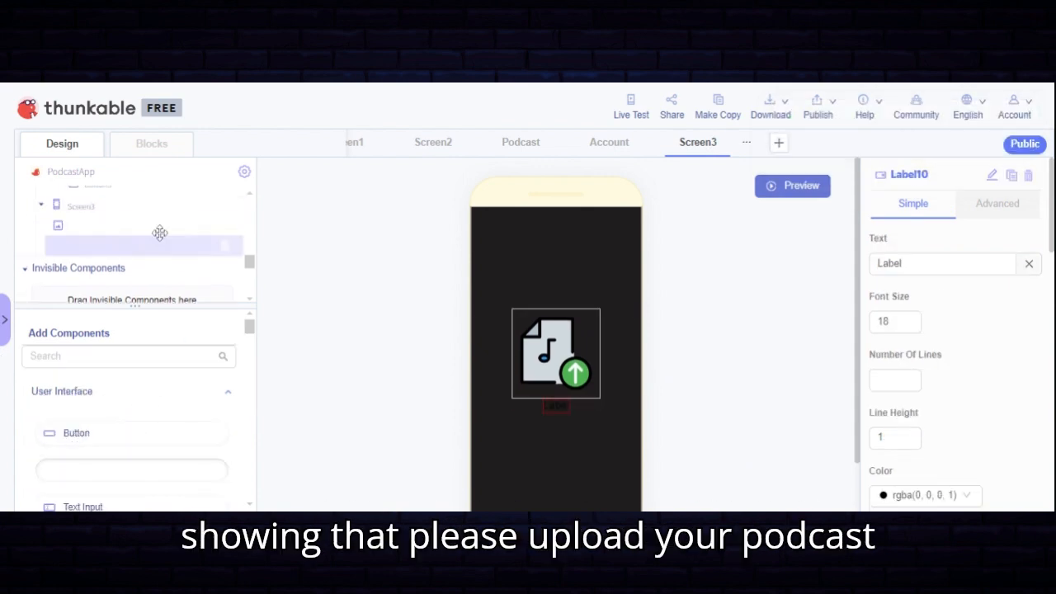
pyautogui.click(1029, 264)
pyautogui.write('uploa')
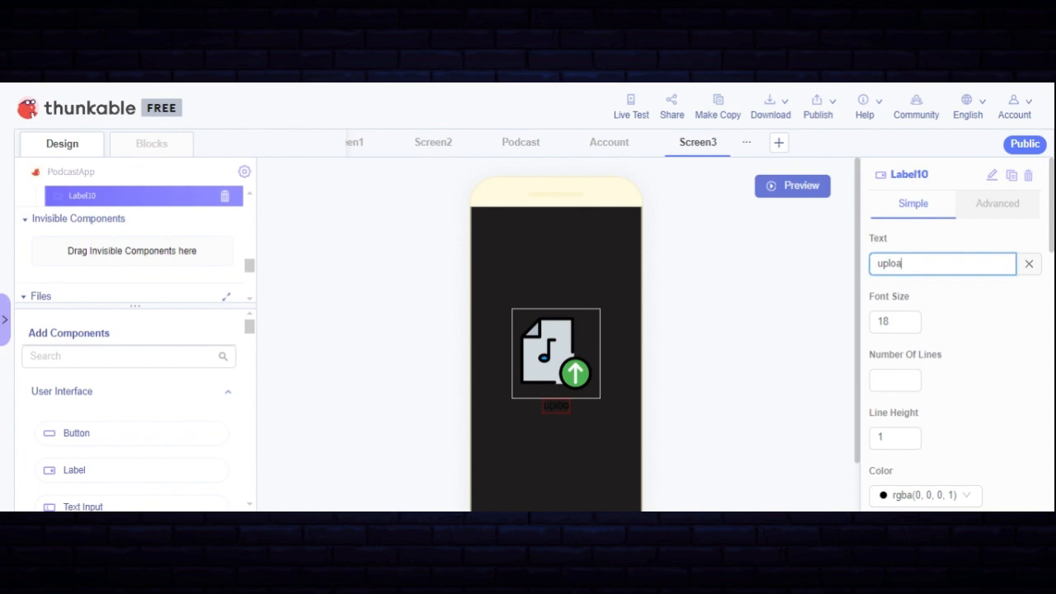
pyautogui.write('d you')
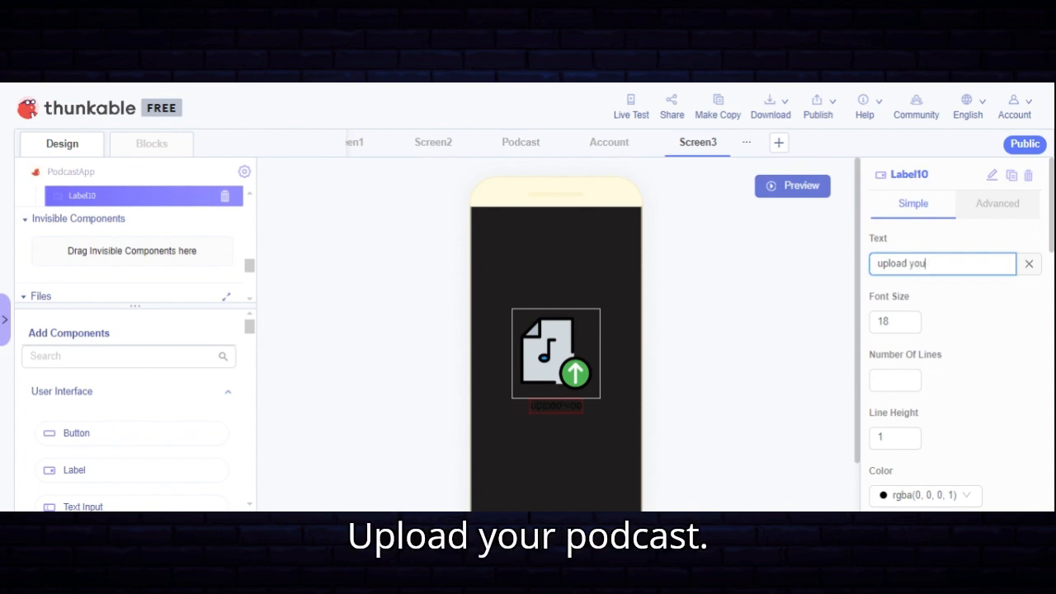
pyautogui.write('r podcast')
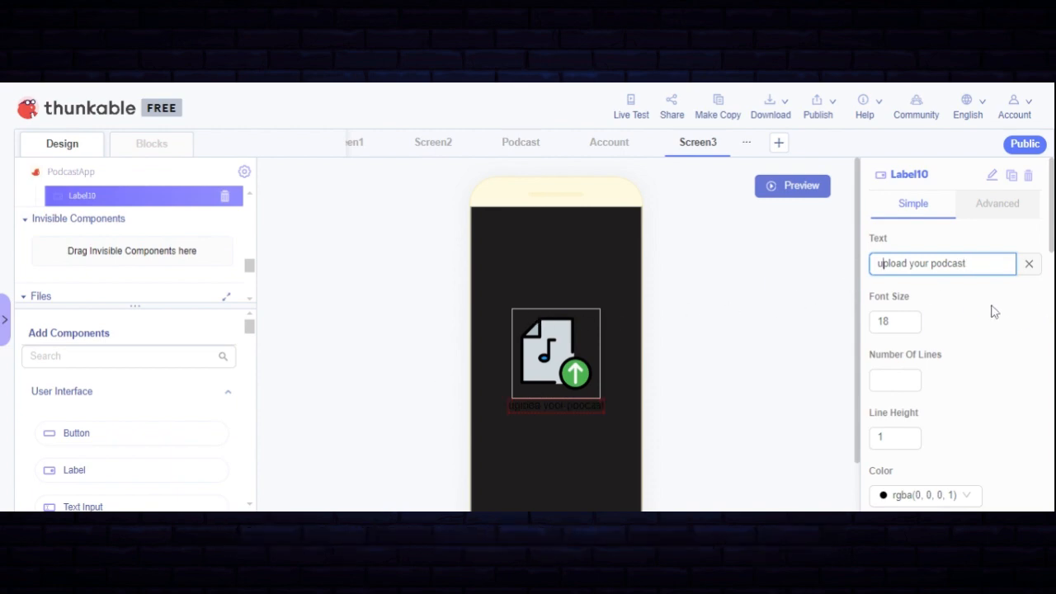
pyautogui.press('BackSpace')
pyautogui.write('U')
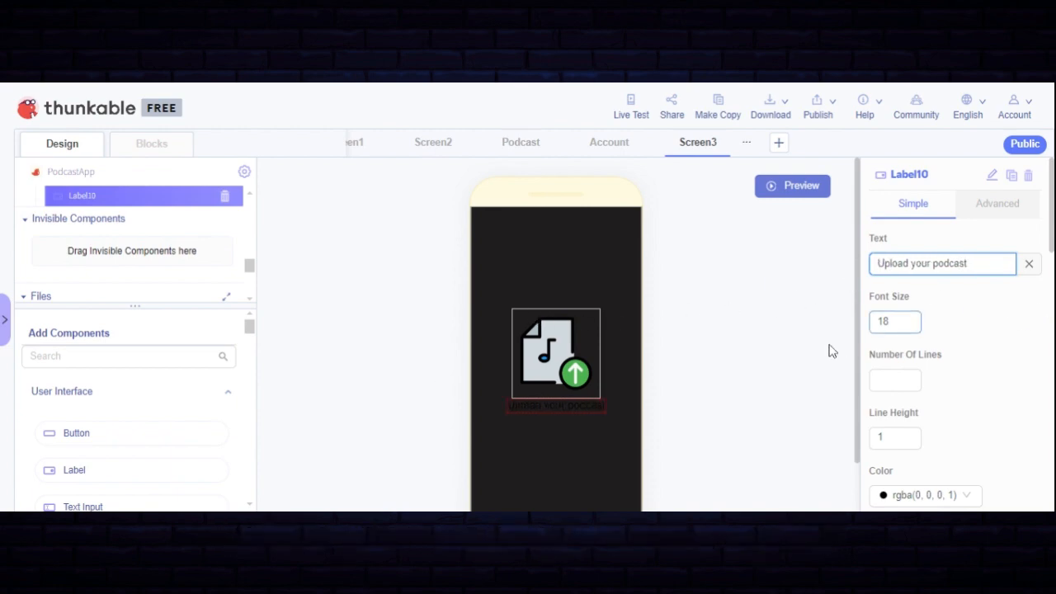
# Change the "Upload your podcast" label's text color to light grey, rgba(155, 155, 155, 1)
pyautogui.scroll(-2, 921, 354)
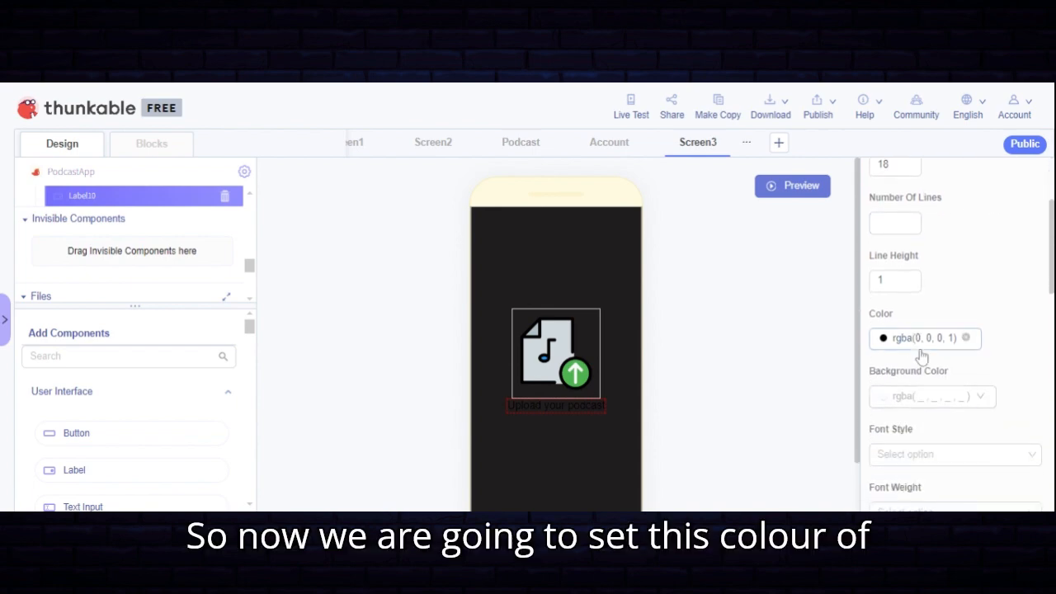
pyautogui.click(921, 340)
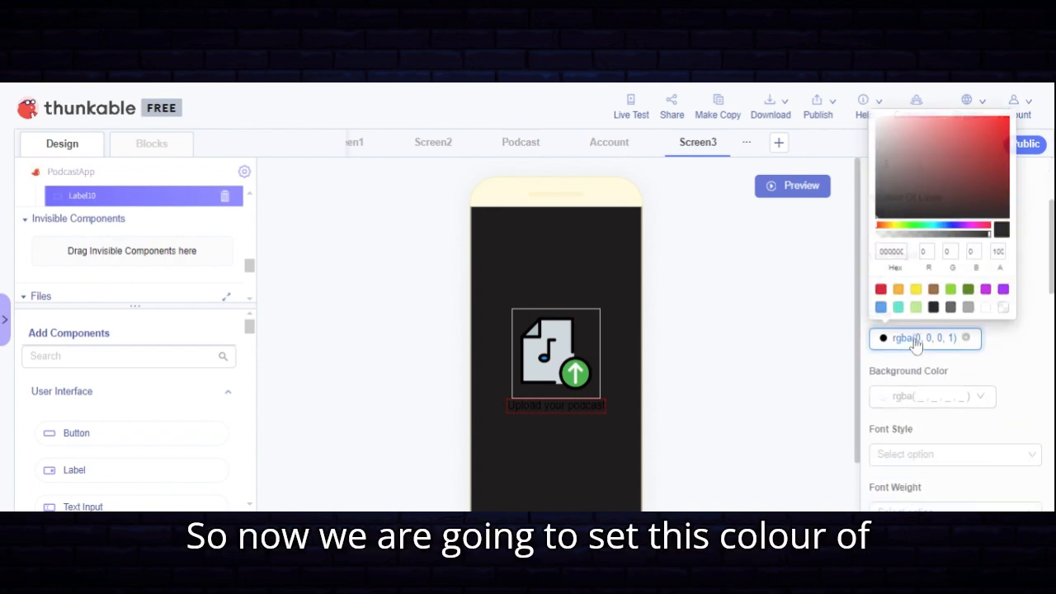
pyautogui.click(969, 308)
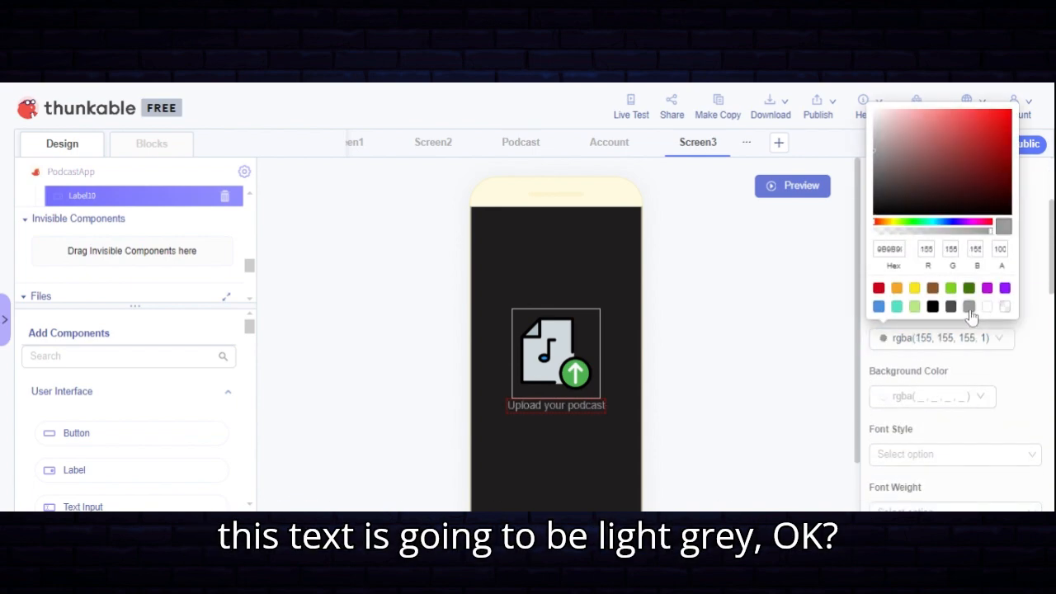
pyautogui.click(556, 437)
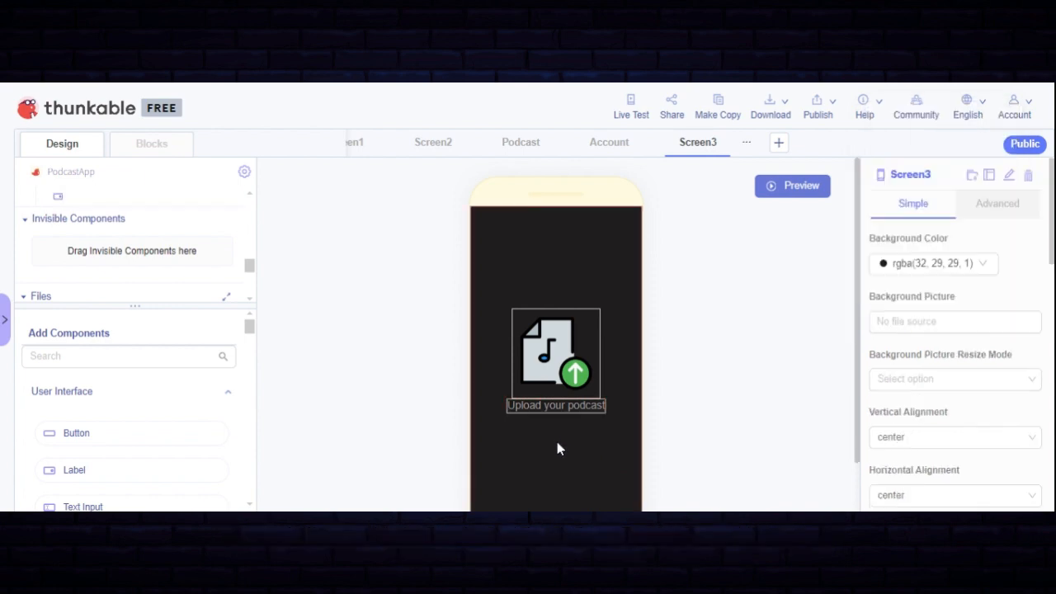
# Set the top margin of the "Upload your podcast" label to 25 px
pyautogui.click(522, 406)
pyautogui.scroll(-5, 957, 363)
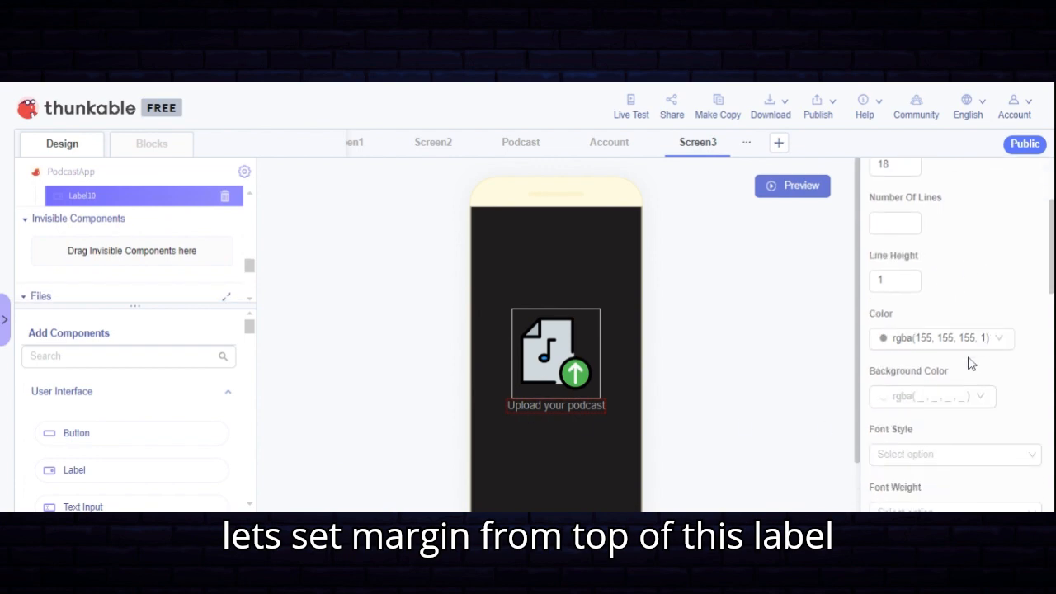
pyautogui.scroll(-5, 938, 355)
pyautogui.click(895, 424)
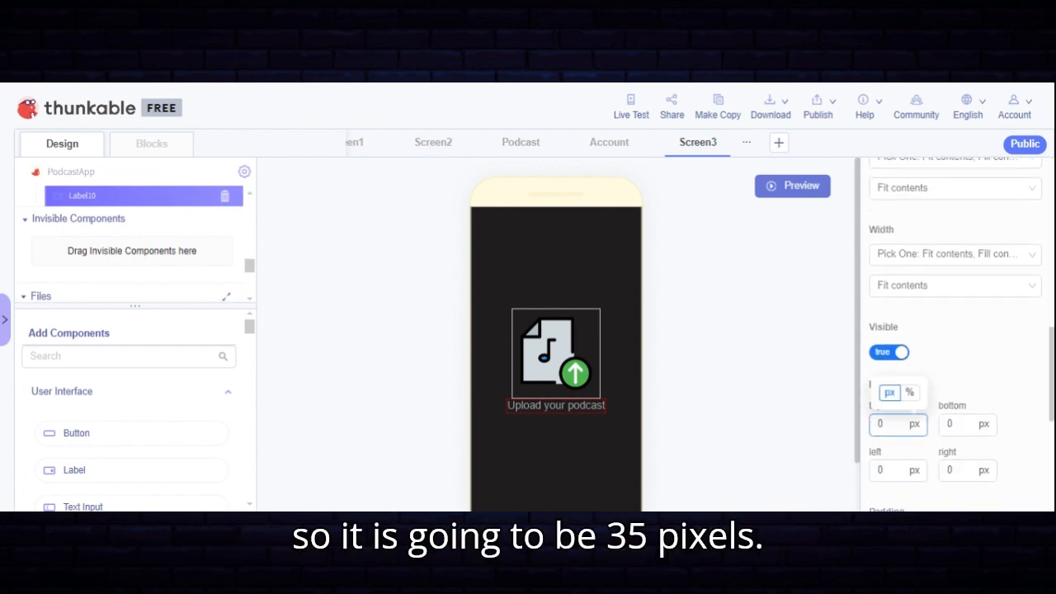
pyautogui.press('BackSpace')
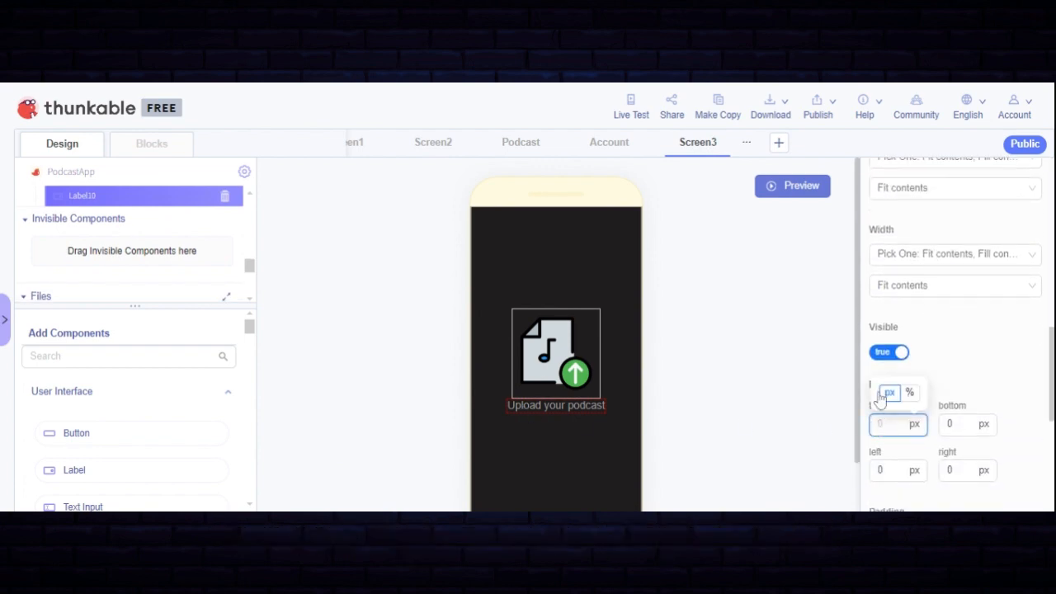
pyautogui.write('35')
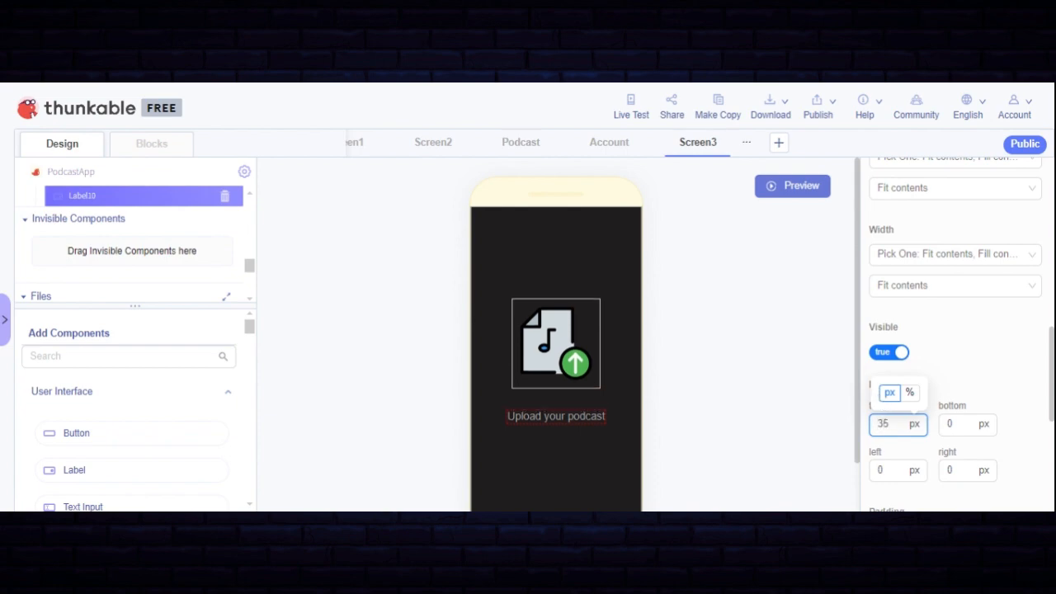
pyautogui.press('BackSpace')
pyautogui.press('BackSpace')
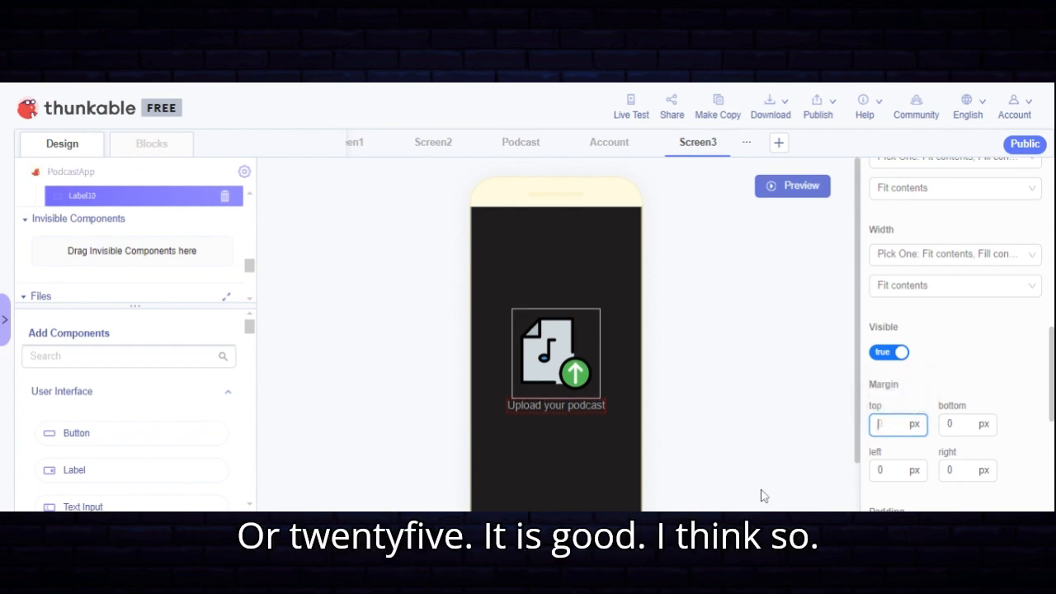
pyautogui.write('25')
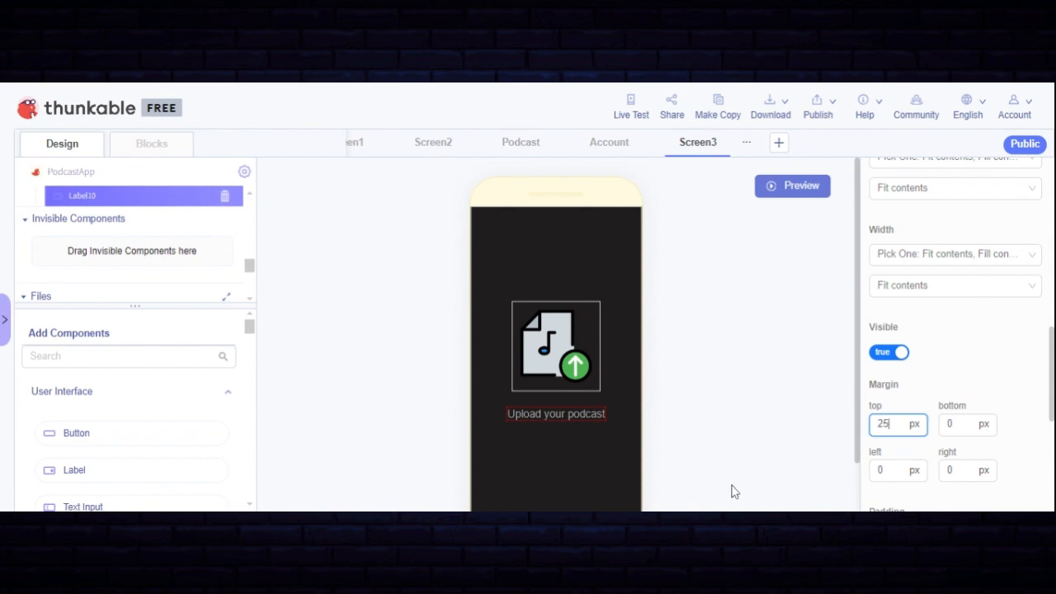
pyautogui.click(497, 444)
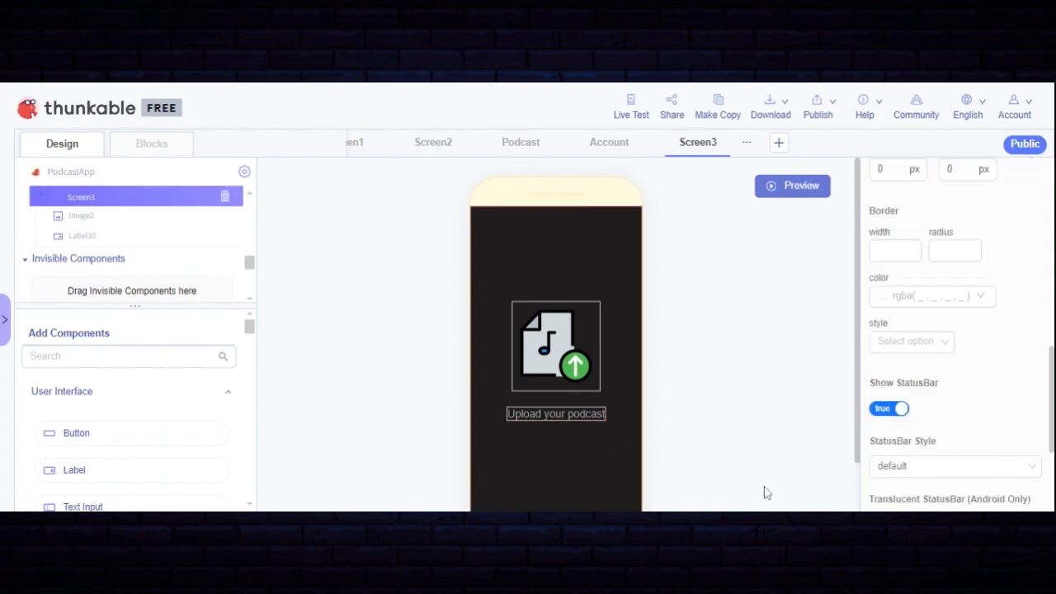
pyautogui.click(532, 383)
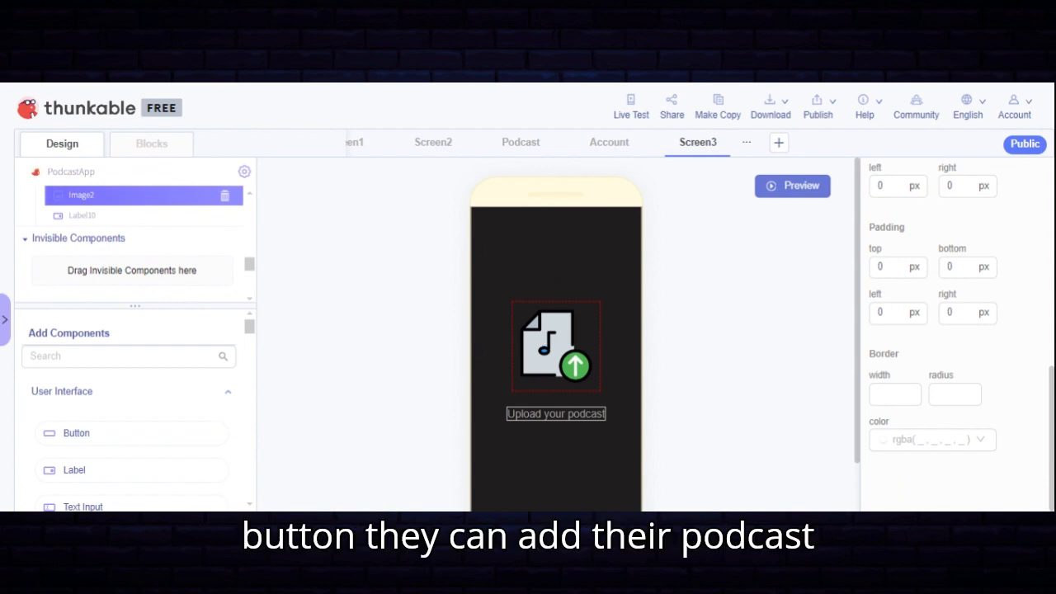
# Add a new screen after Screen3 and set its background color to red 32, green 29, blue 29
pyautogui.click(782, 145)
pyautogui.click(780, 145)
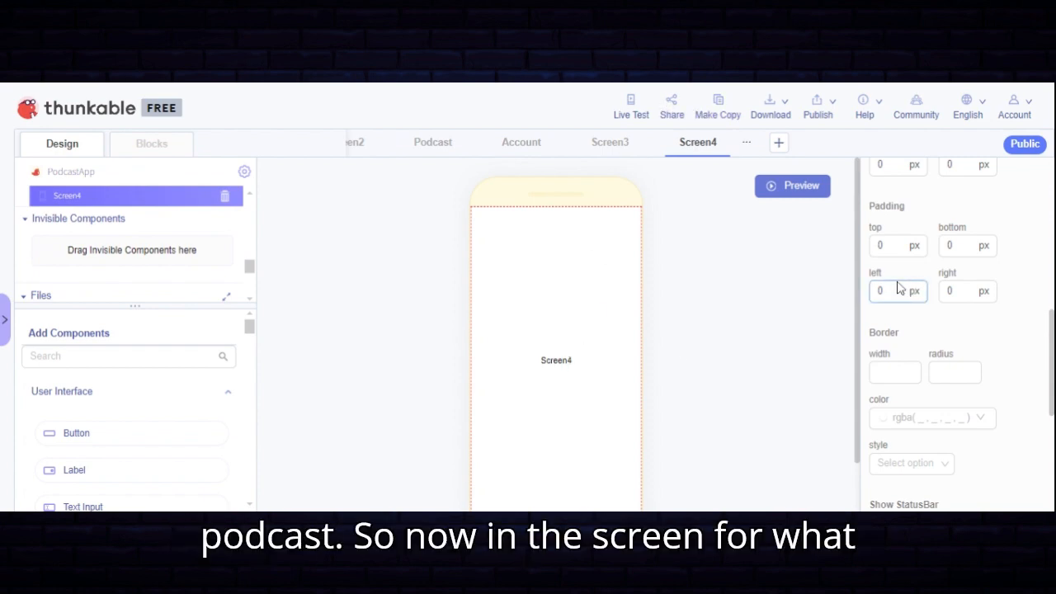
pyautogui.scroll(-3, 898, 289)
pyautogui.scroll(3, 898, 291)
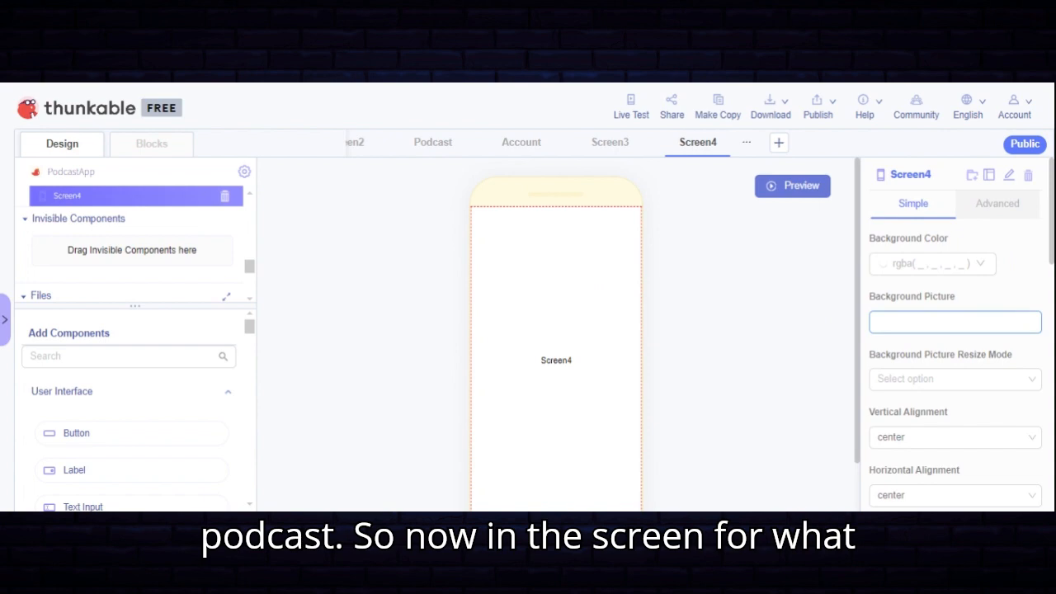
pyautogui.click(954, 266)
pyautogui.click(926, 430)
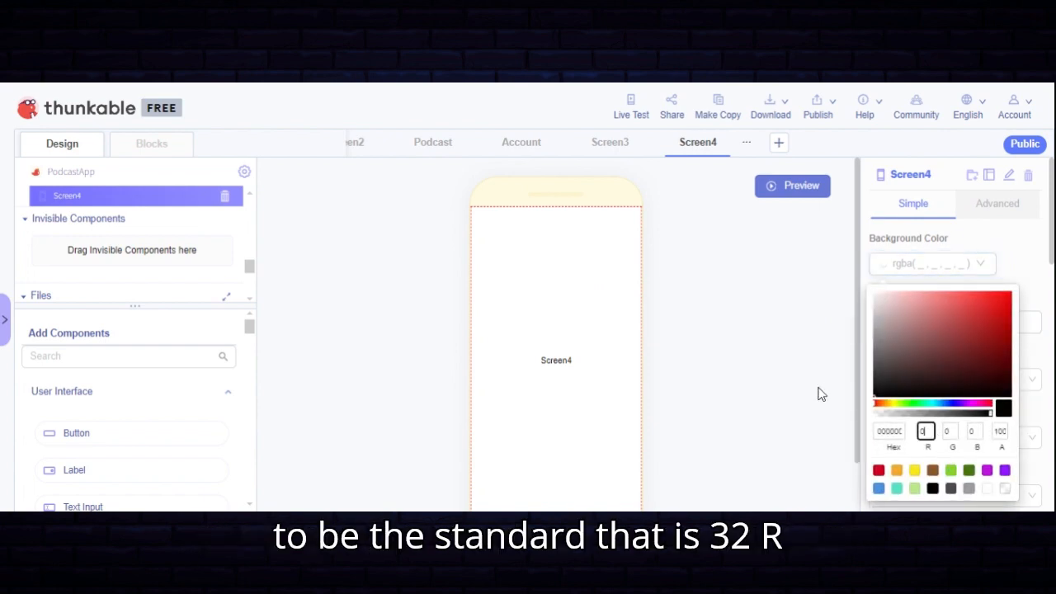
pyautogui.write('32')
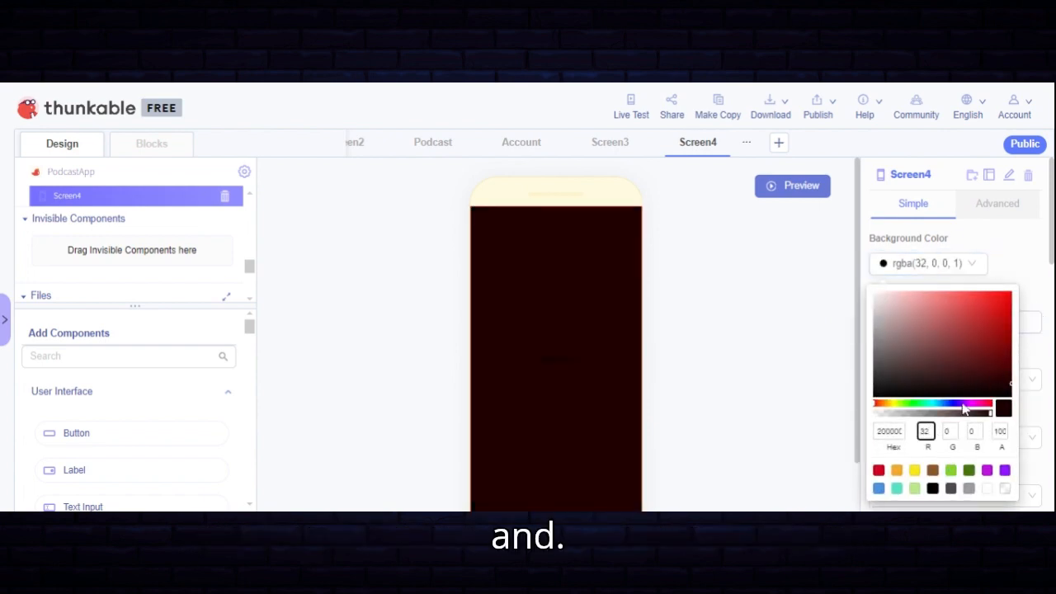
pyautogui.press('Tab')
pyautogui.write('29')
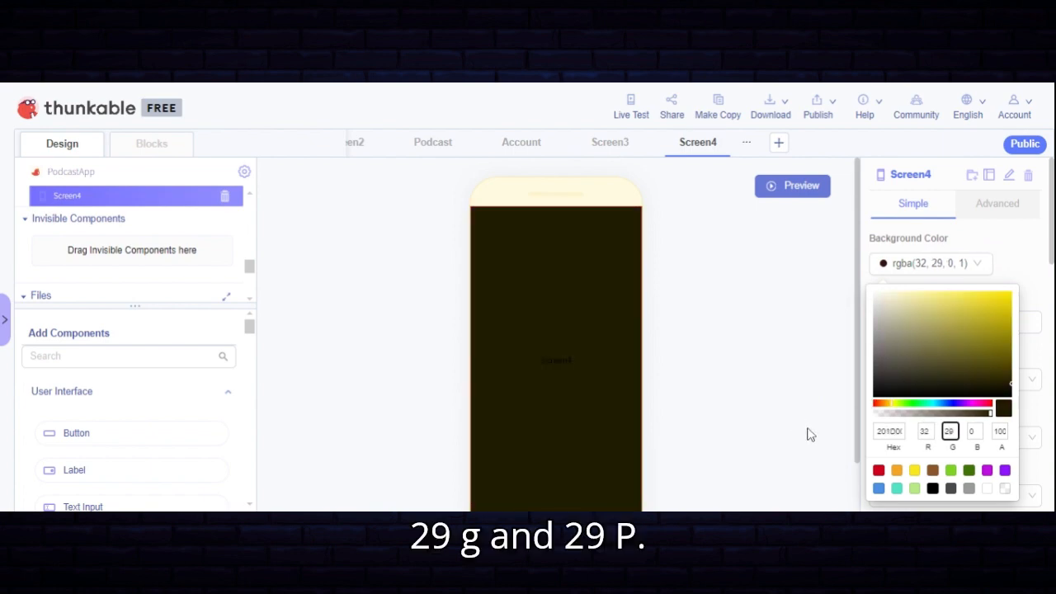
pyautogui.click(975, 431)
pyautogui.press('BackSpace')
pyautogui.write('29')
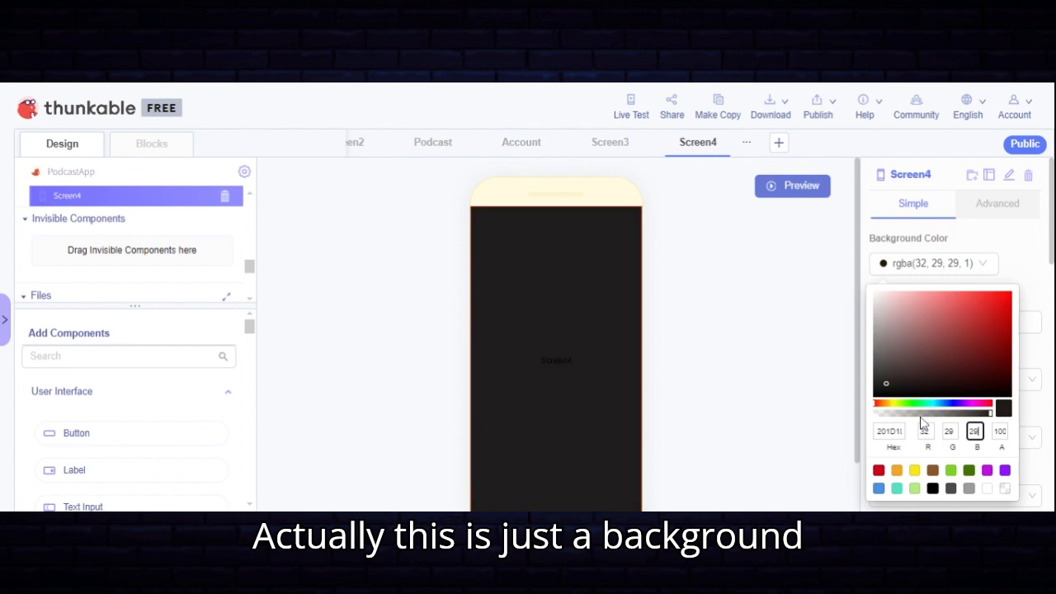
pyautogui.click(777, 371)
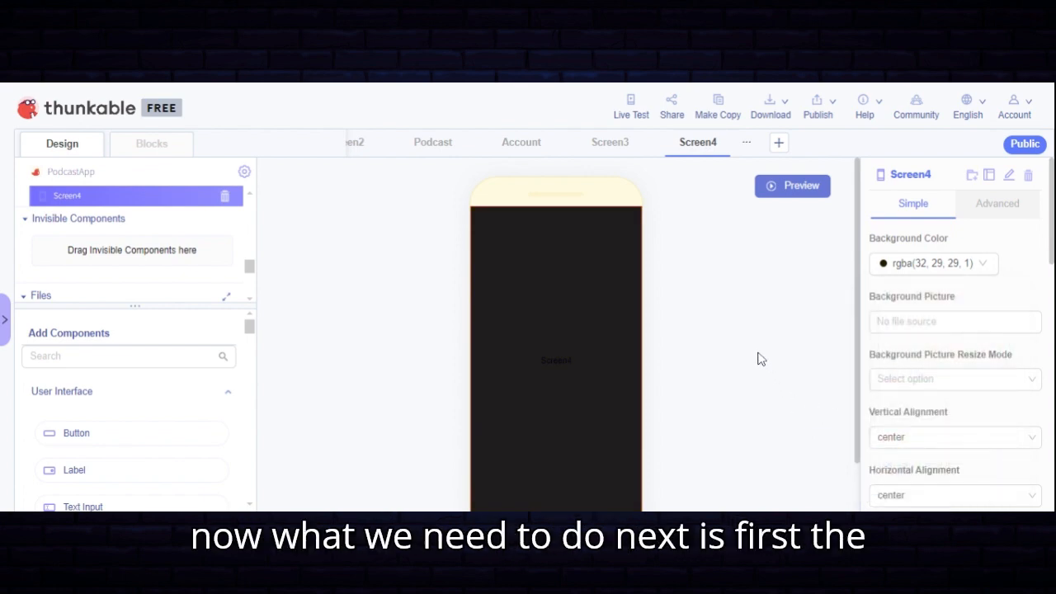
# Find the Column layout component and add it to the new Screen4
pyautogui.click(117, 356)
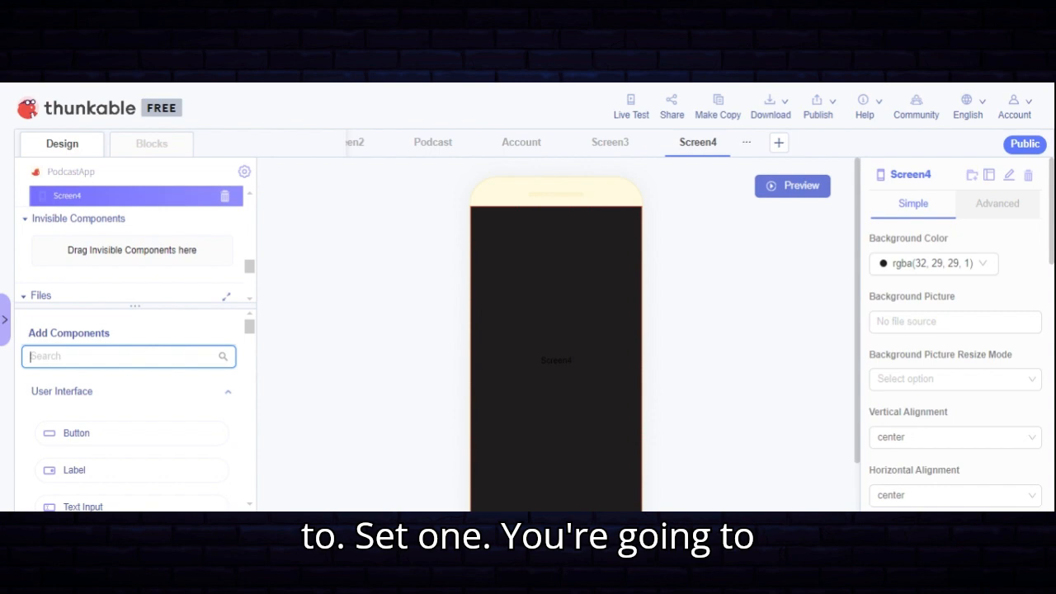
pyautogui.write('col')
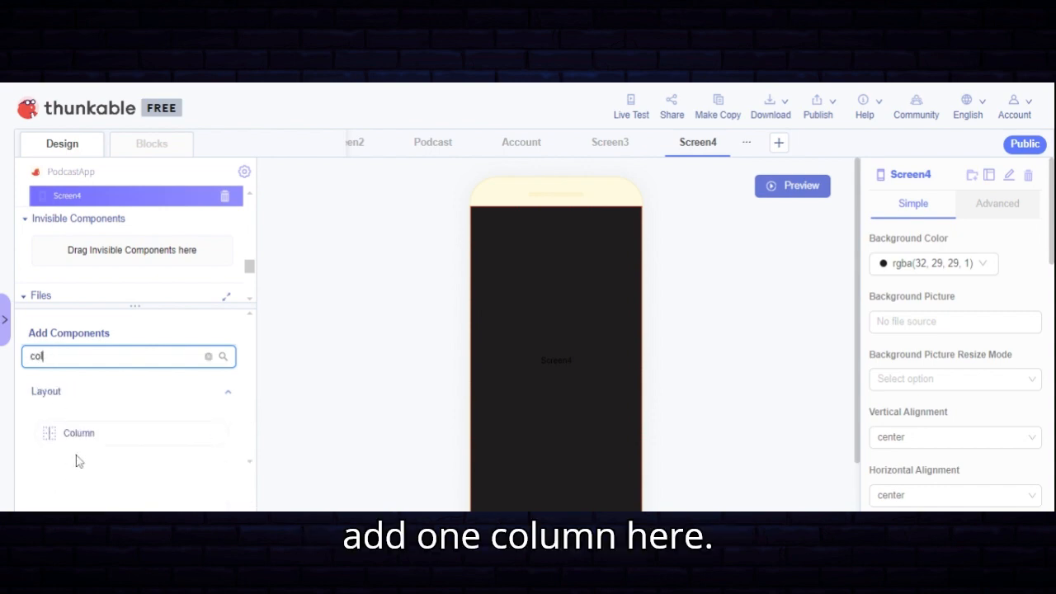
pyautogui.moveTo(91, 433); pyautogui.dragTo(553, 332)
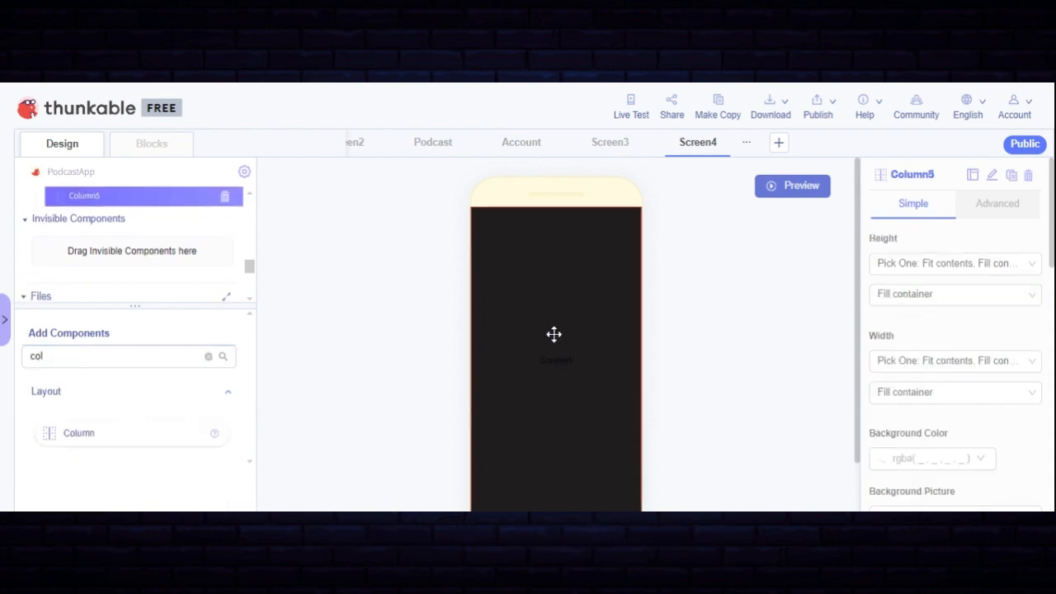
# Find the Row layout component and place it inside the column on Screen4
pyautogui.click(74, 357)
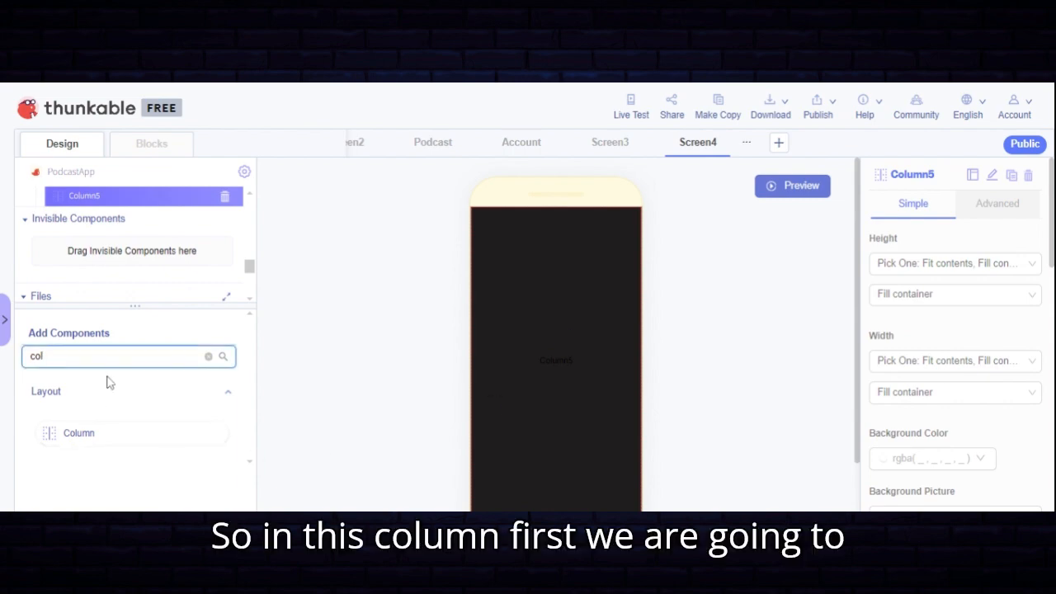
pyautogui.press('BackSpace')
pyautogui.press('BackSpace')
pyautogui.press('BackSpace')
pyautogui.write('row')
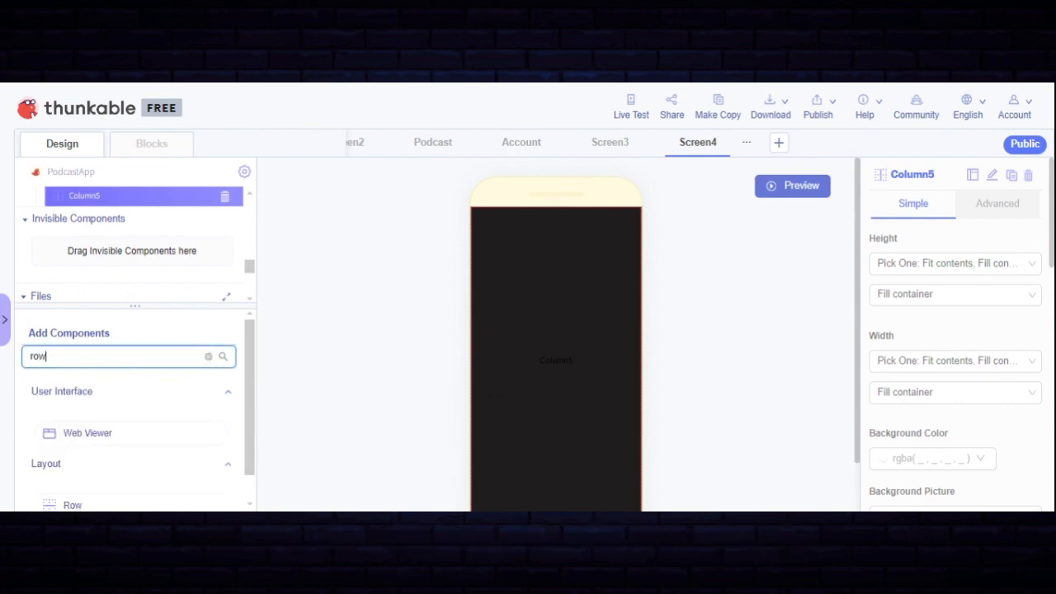
pyautogui.scroll(-1, 110, 401)
pyautogui.moveTo(74, 476); pyautogui.dragTo(570, 333)
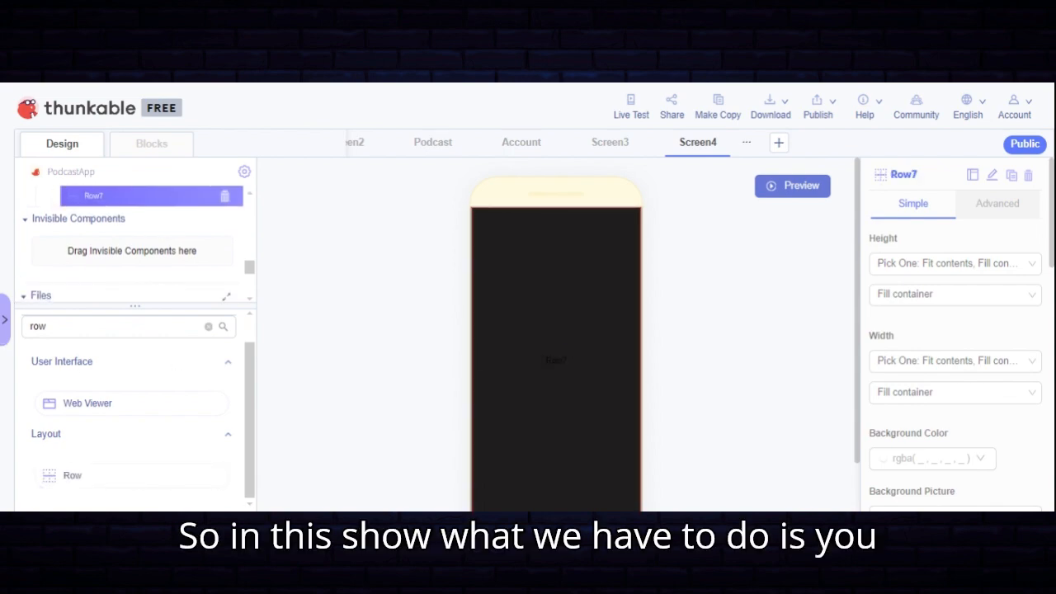
# Add a Label inside the new row and set its text to "Podcast details"
pyautogui.click(46, 327)
pyautogui.press('BackSpace')
pyautogui.press('BackSpace')
pyautogui.press('BackSpace')
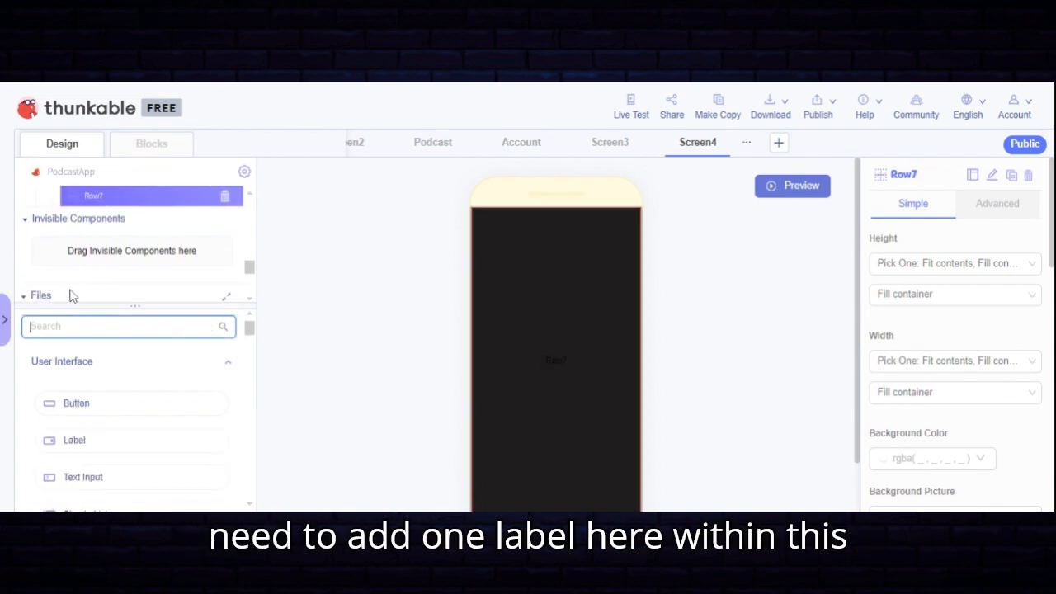
pyautogui.write('labe')
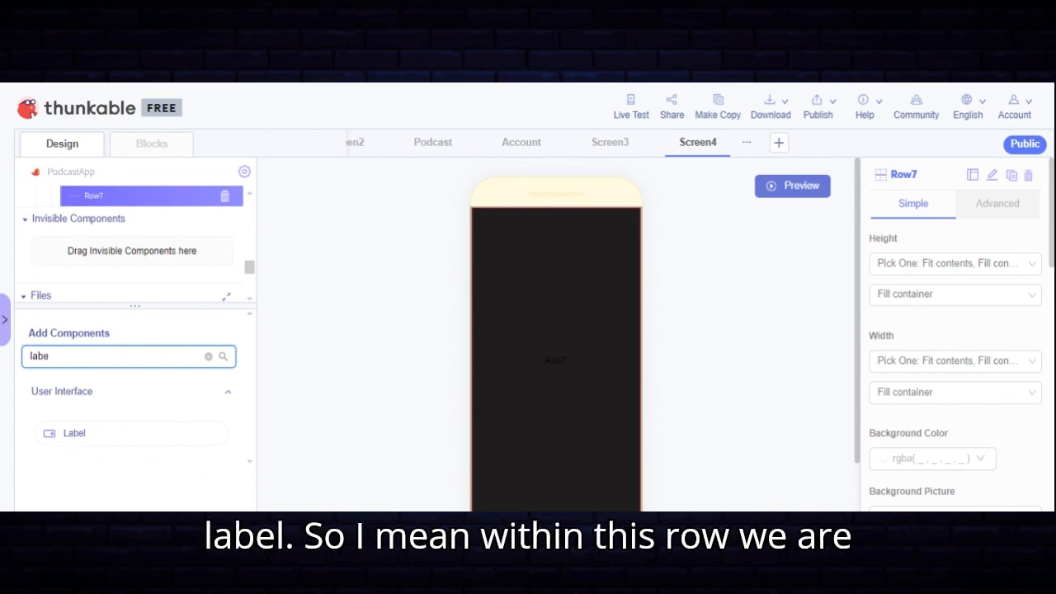
pyautogui.moveTo(92, 435); pyautogui.dragTo(154, 225)
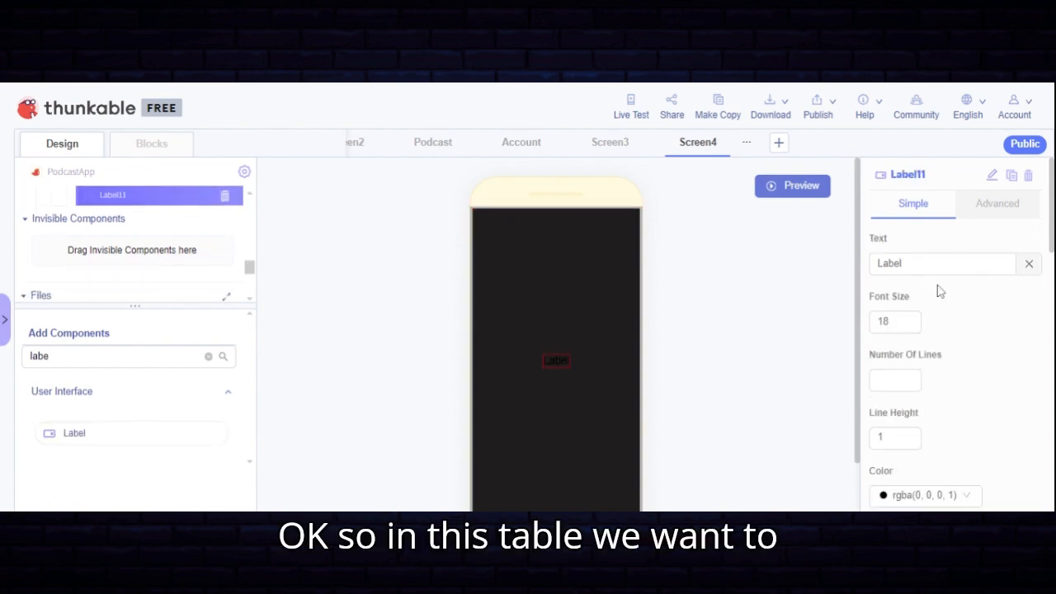
pyautogui.click(1029, 264)
pyautogui.click(924, 263)
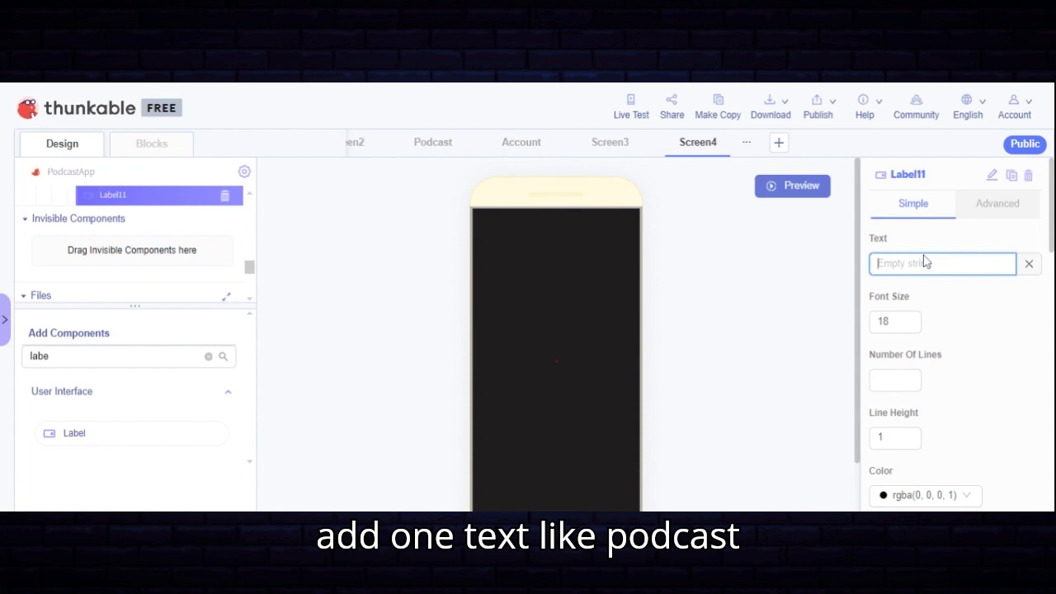
pyautogui.write('Podcast details')
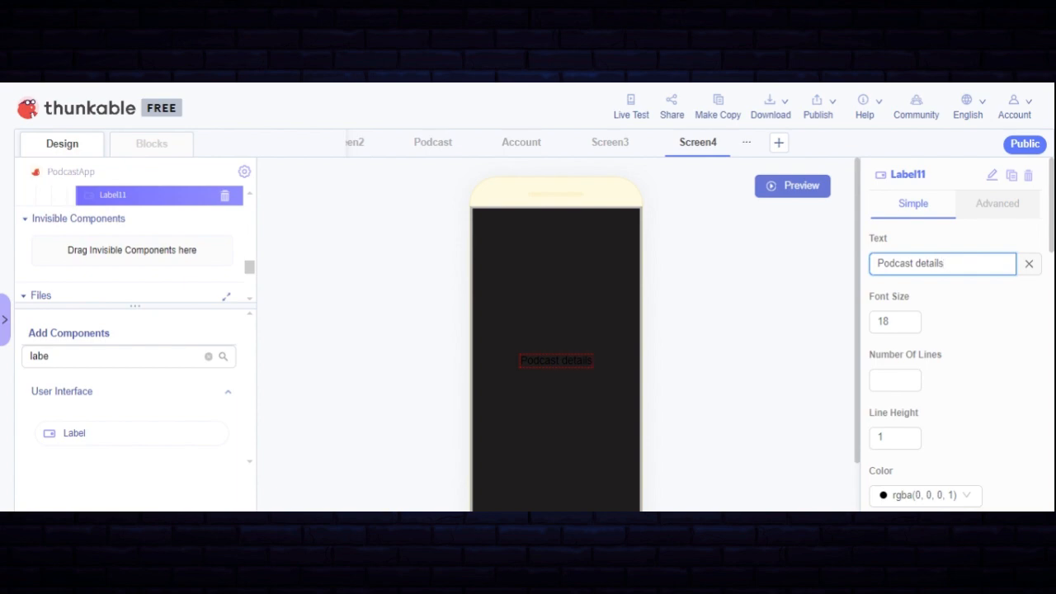
# Set the "Podcast details" label's font size to 25 and its text color to white
pyautogui.click(905, 322)
pyautogui.press('BackSpace')
pyautogui.press('BackSpace')
pyautogui.write('25')
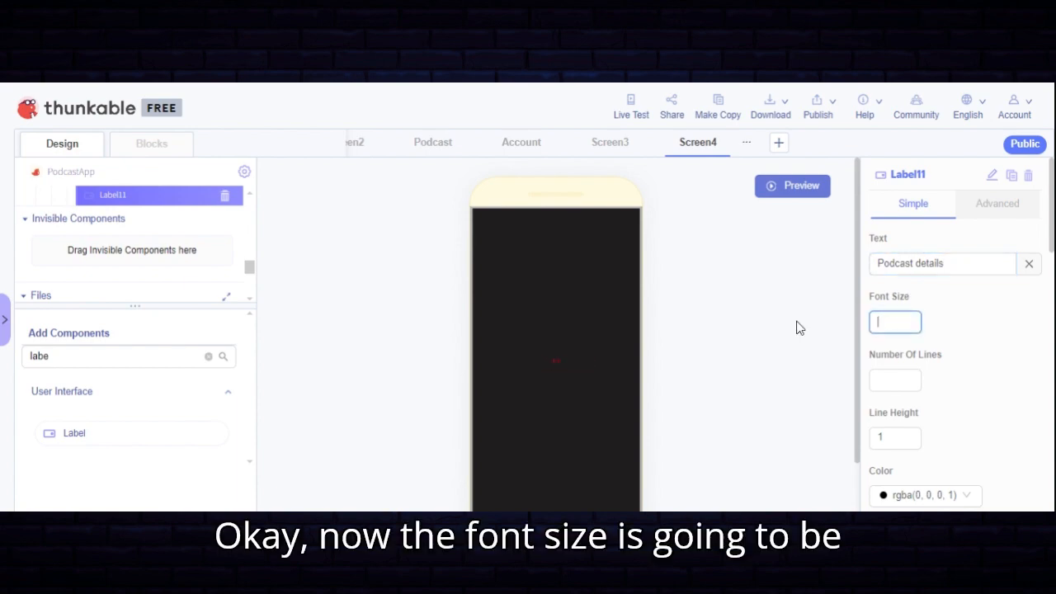
pyautogui.scroll(-2, 902, 429)
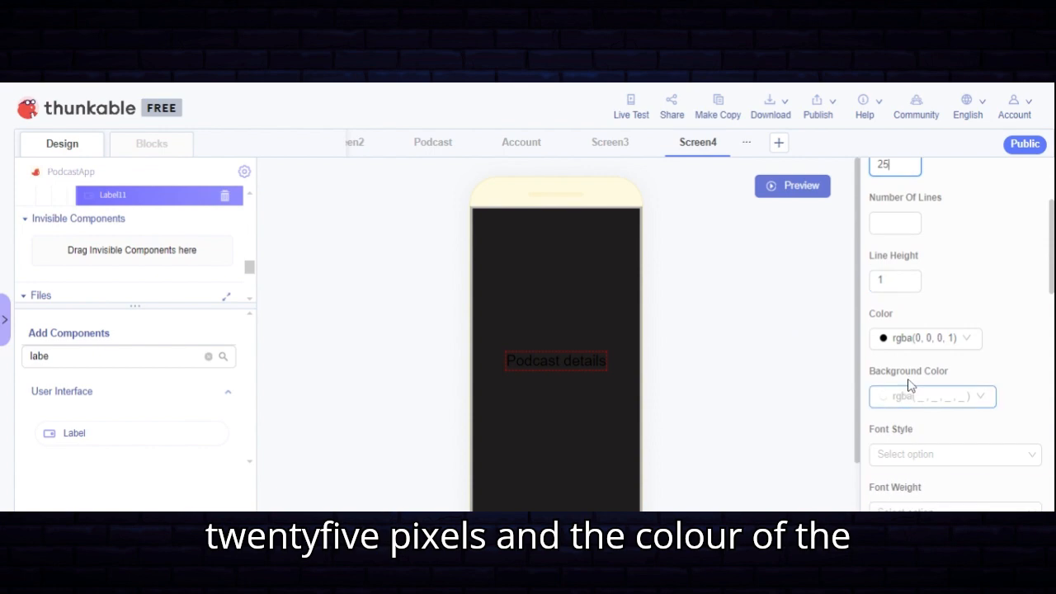
pyautogui.click(903, 338)
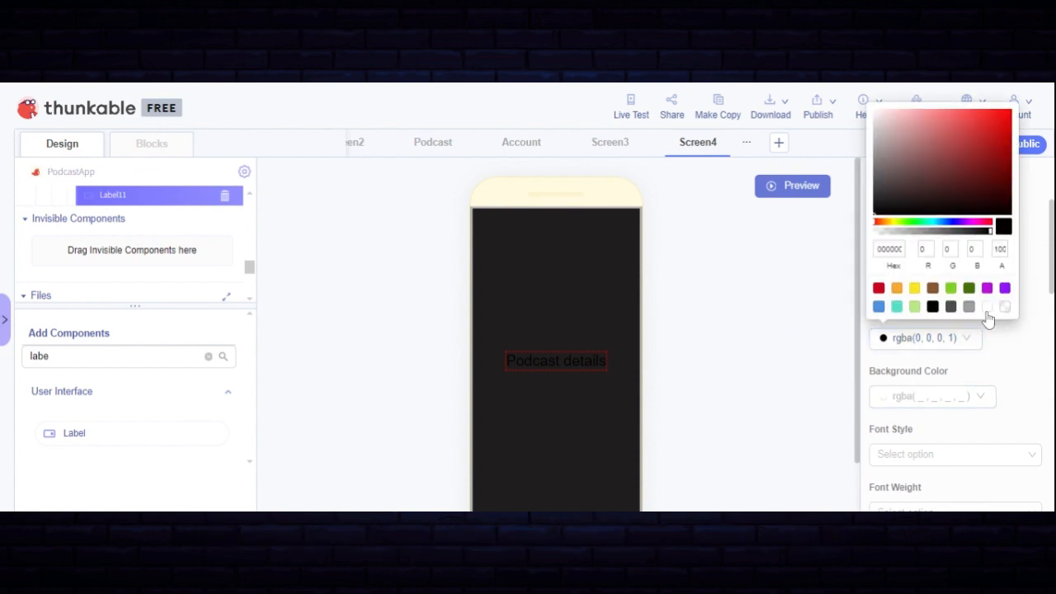
pyautogui.click(986, 306)
# Select the row that holds the "Podcast details" label and go to its horizontal alignment setting
pyautogui.click(601, 422)
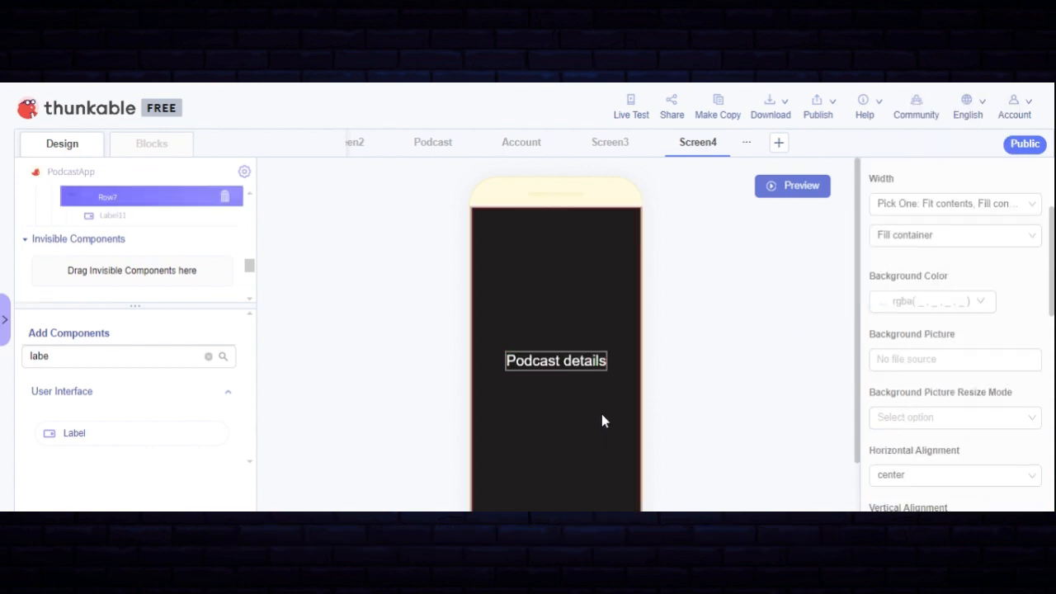
pyautogui.scroll(1, 936, 359)
pyautogui.scroll(-3, 935, 357)
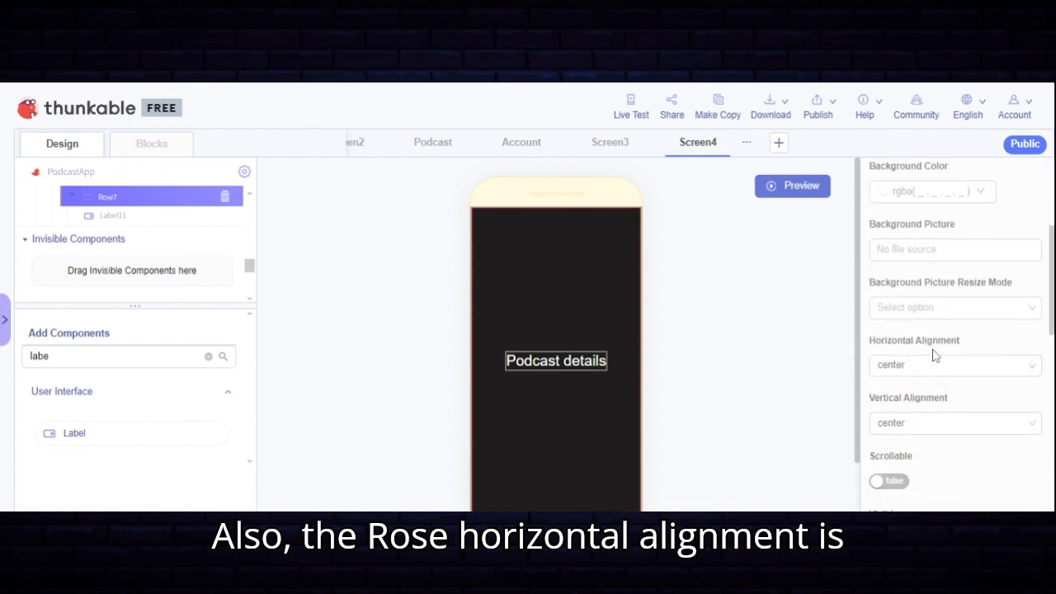
# Set the horizontal alignment of the row holding the "Podcast details" label to left
pyautogui.click(931, 317)
pyautogui.click(890, 347)
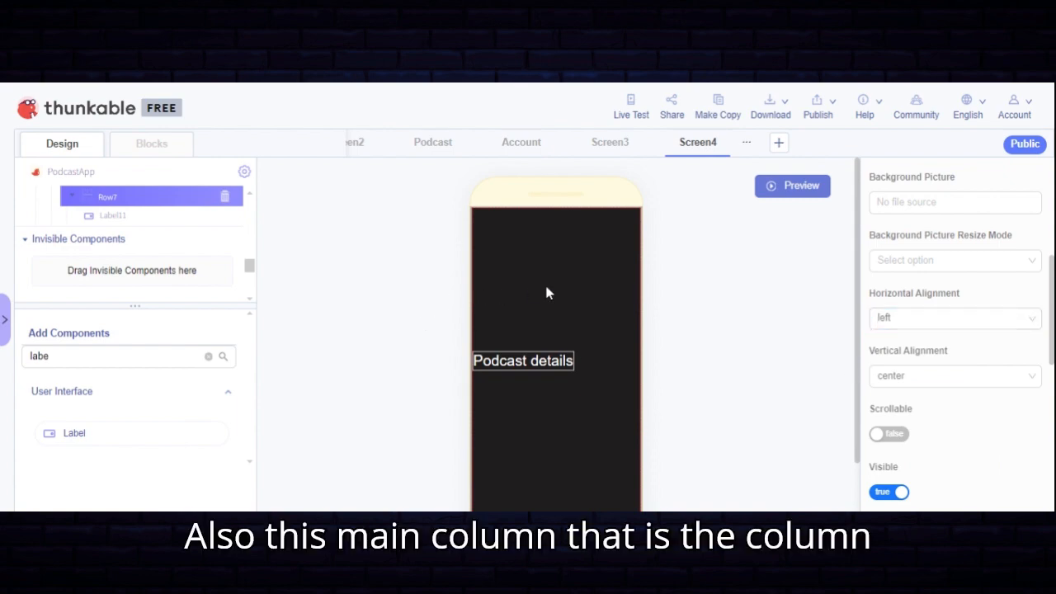
# Give Screen4's main column, Column5, a relative width of 90%
pyautogui.scroll(2, 207, 248)
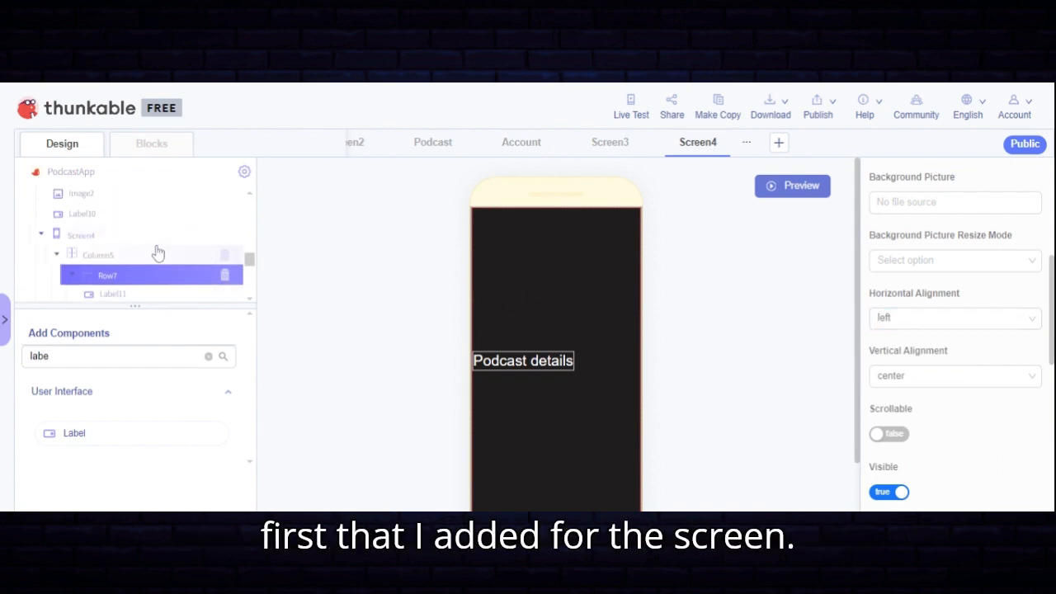
pyautogui.click(133, 261)
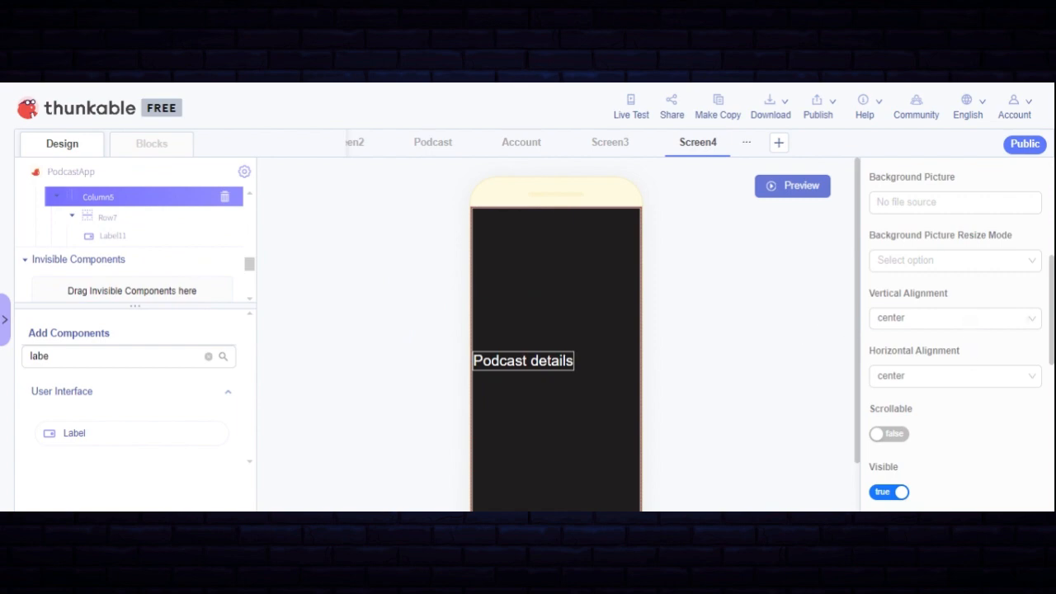
pyautogui.scroll(1, 974, 320)
pyautogui.scroll(1, 973, 320)
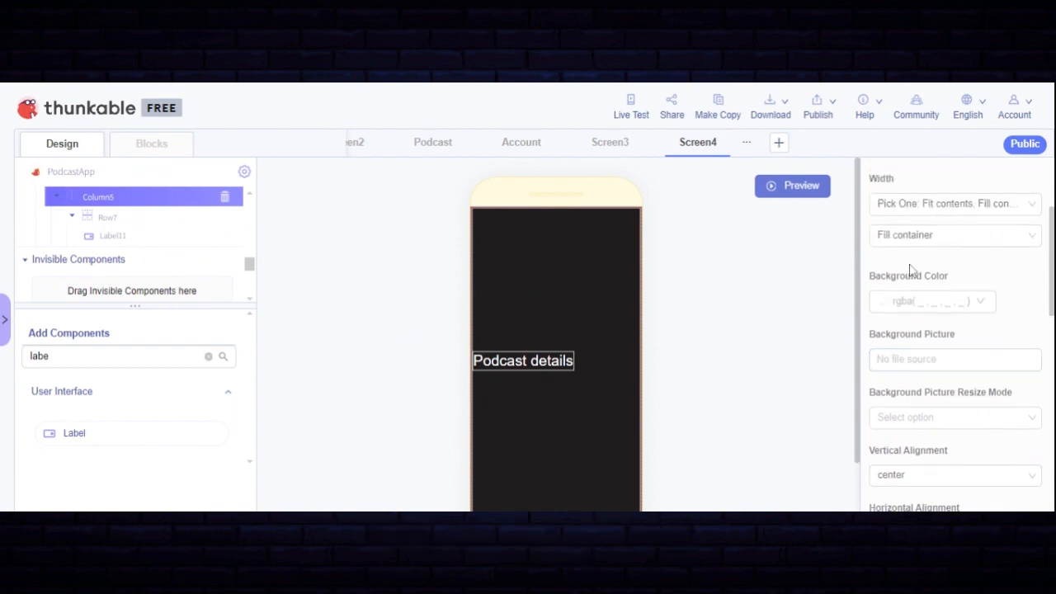
pyautogui.click(888, 208)
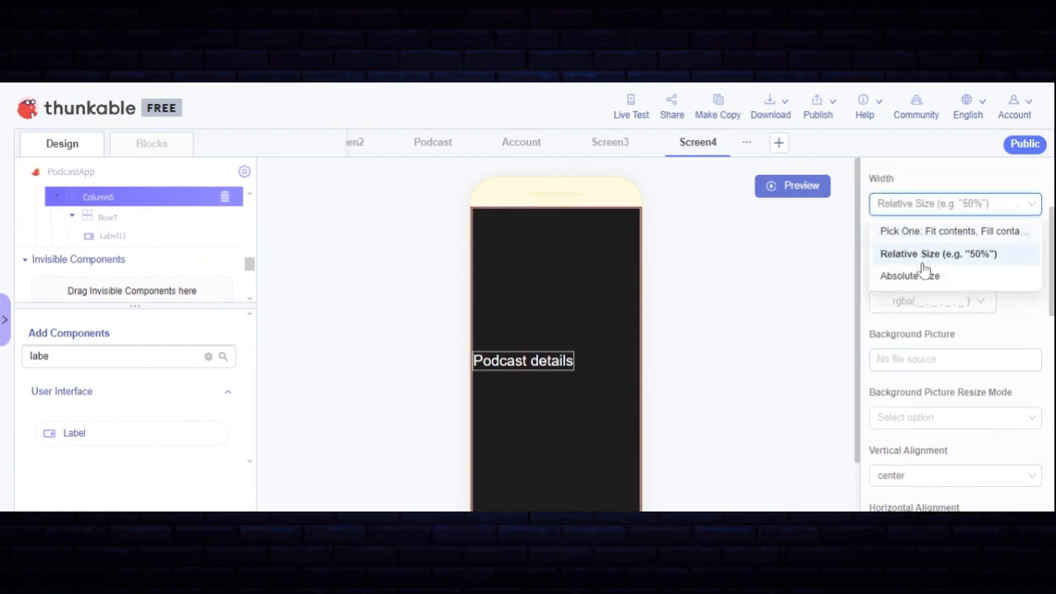
pyautogui.click(923, 262)
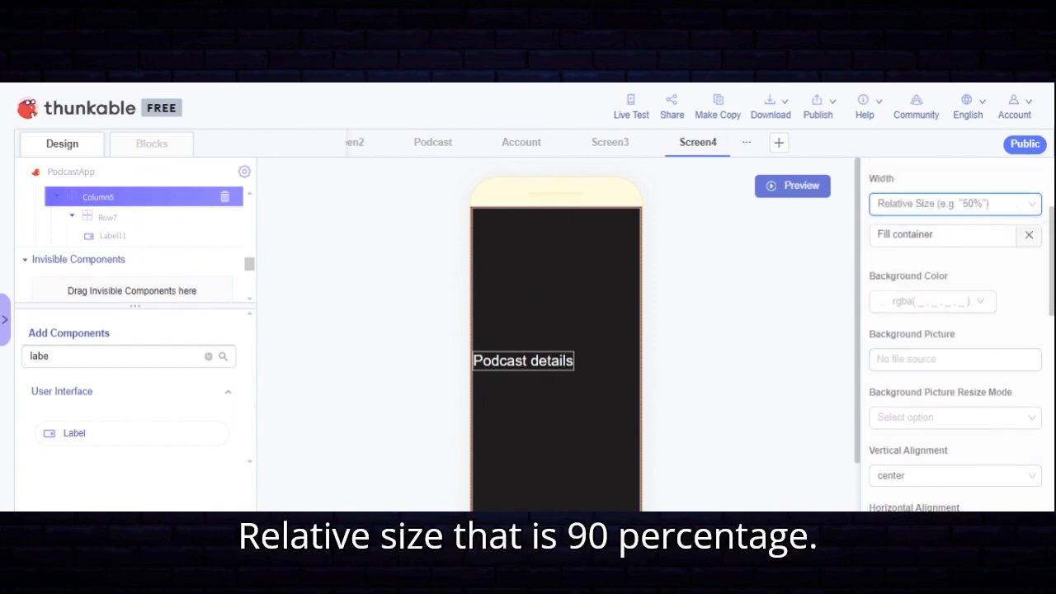
pyautogui.click(1029, 238)
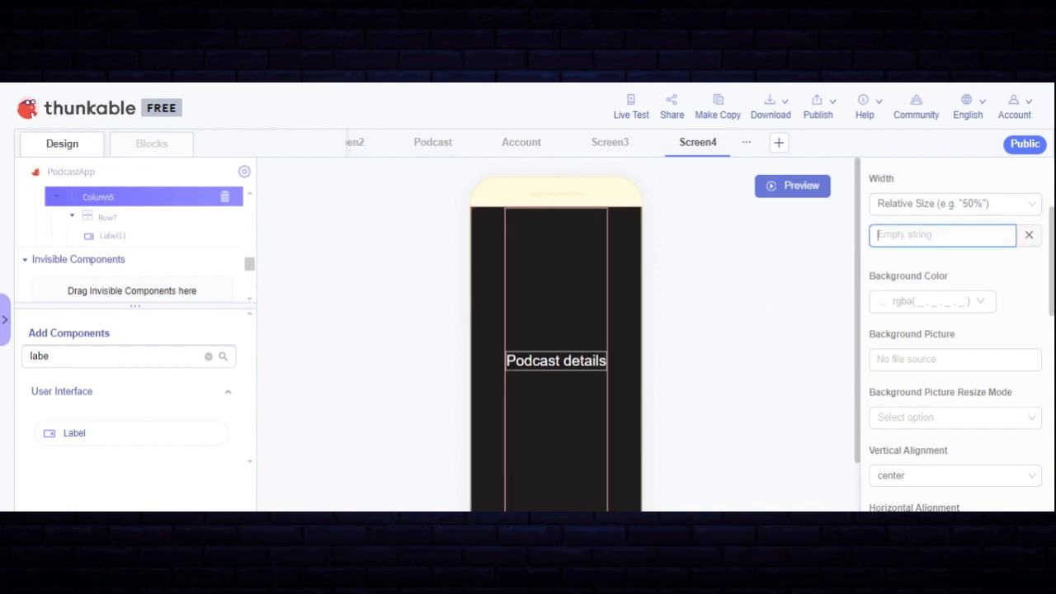
pyautogui.write('90')
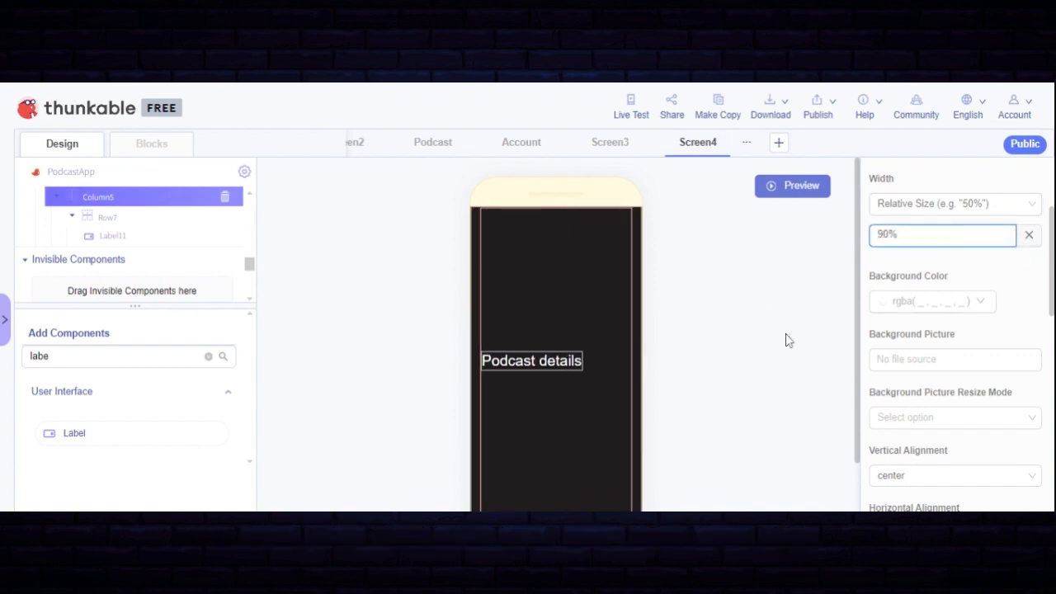
# Set the height of the row around the "Podcast details" label to Fit contents
pyautogui.click(558, 410)
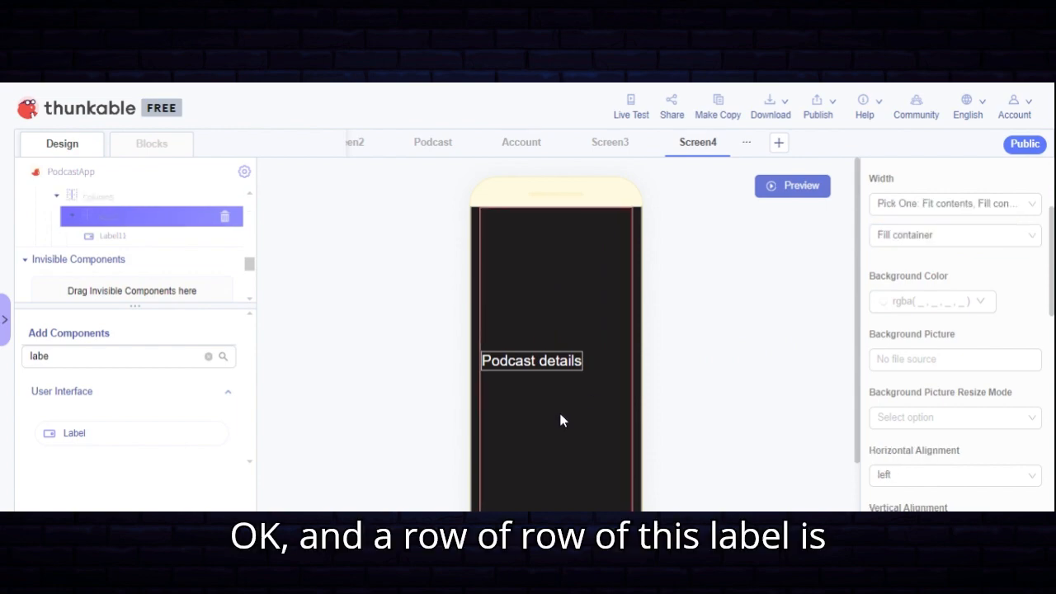
pyautogui.click(916, 294)
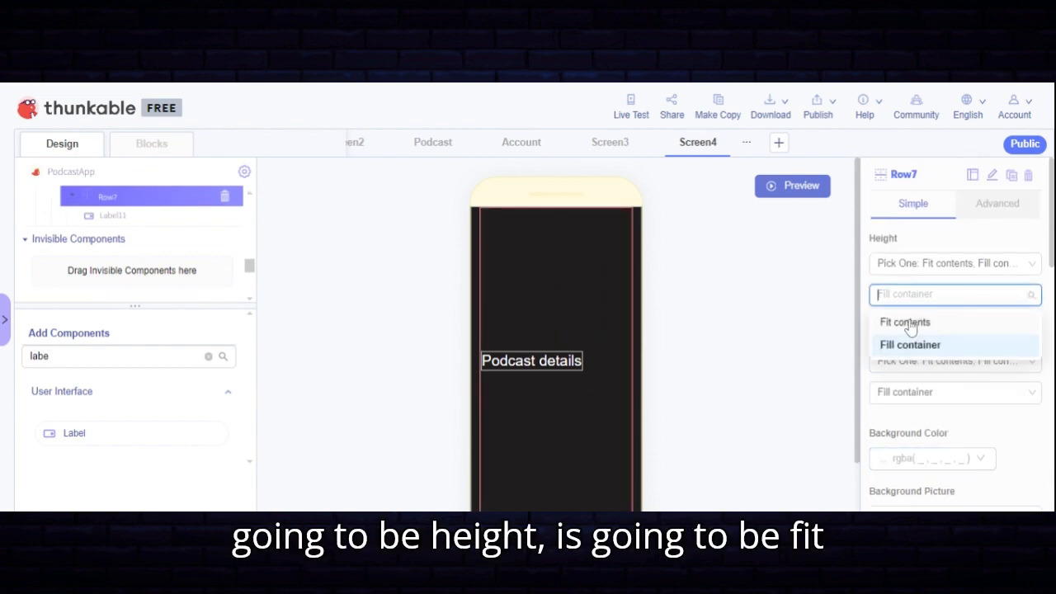
pyautogui.click(907, 322)
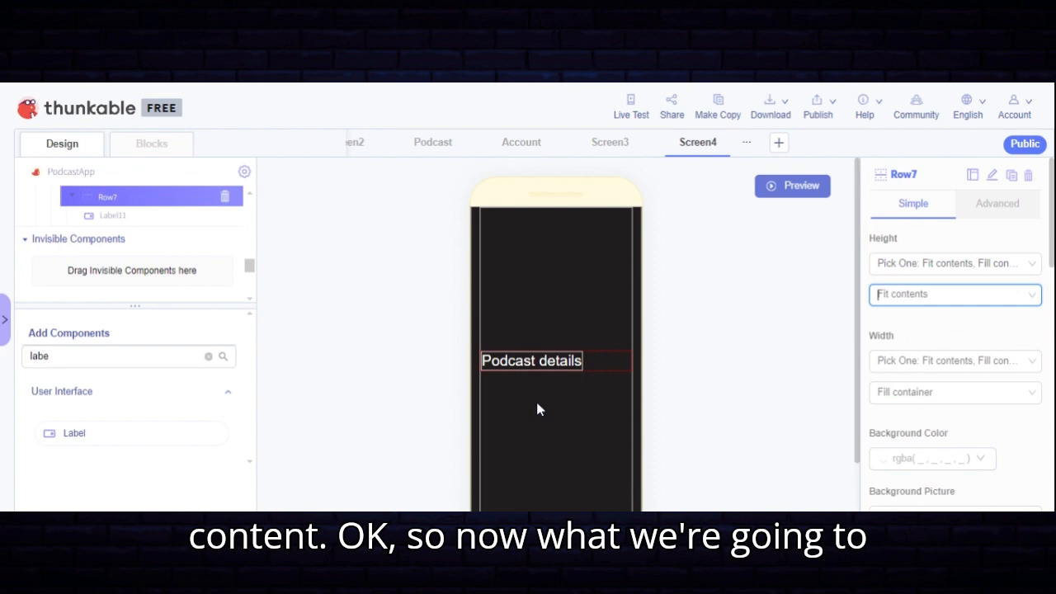
# Search the components for "row" and add a second Row inside Column5
pyautogui.click(561, 396)
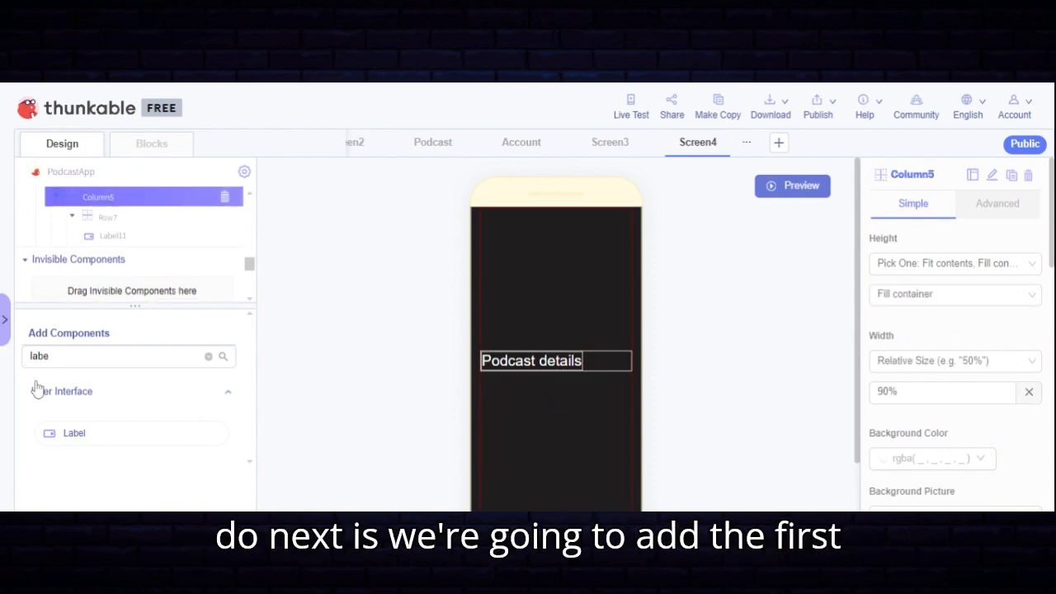
pyautogui.click(157, 355)
pyautogui.press('BackSpace')
pyautogui.press('BackSpace')
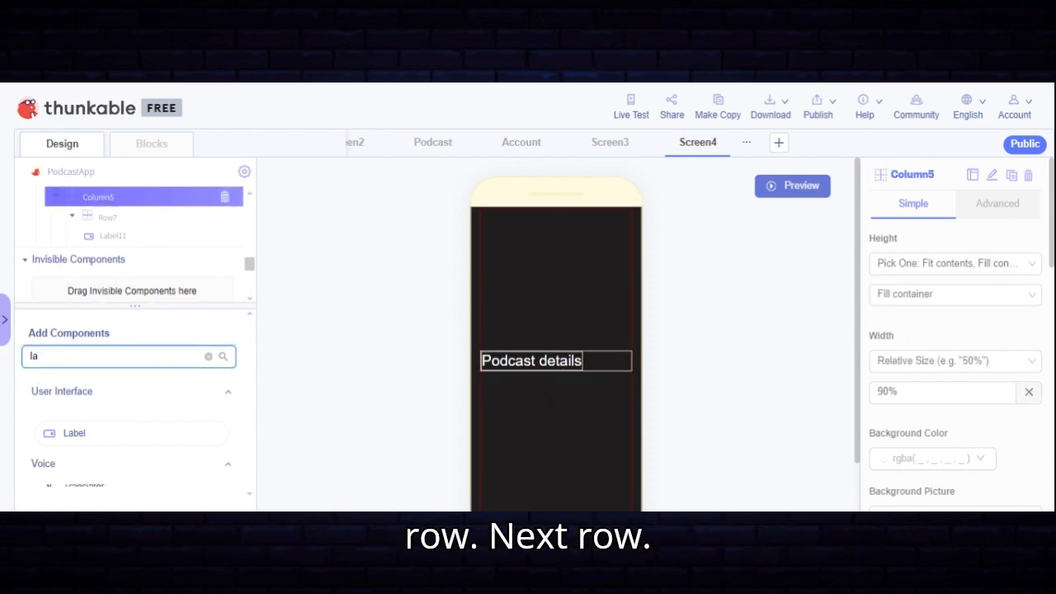
pyautogui.press('BackSpace')
pyautogui.press('BackSpace')
pyautogui.write('ro')
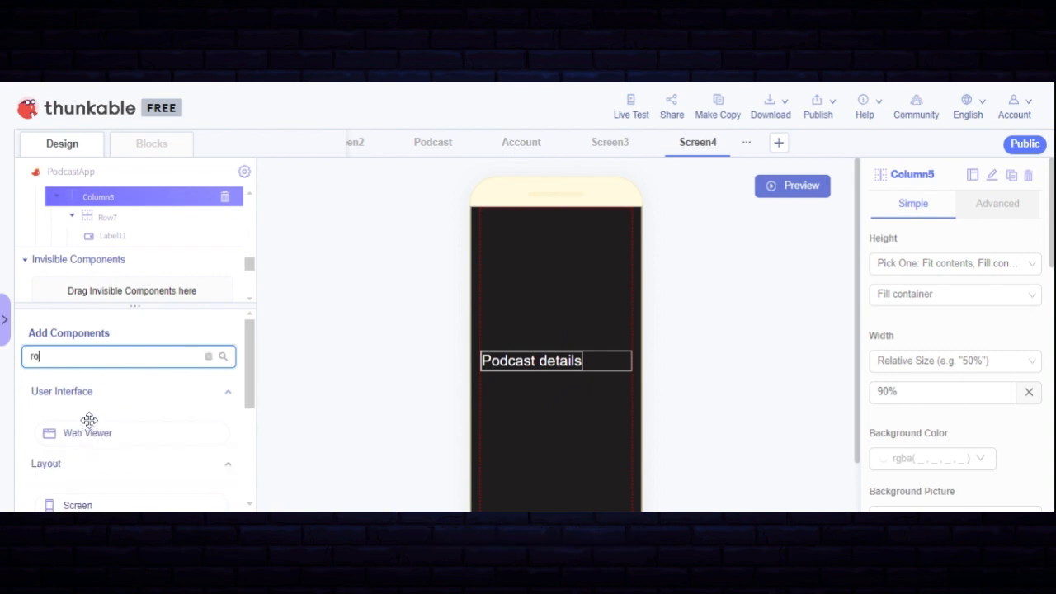
pyautogui.write('w')
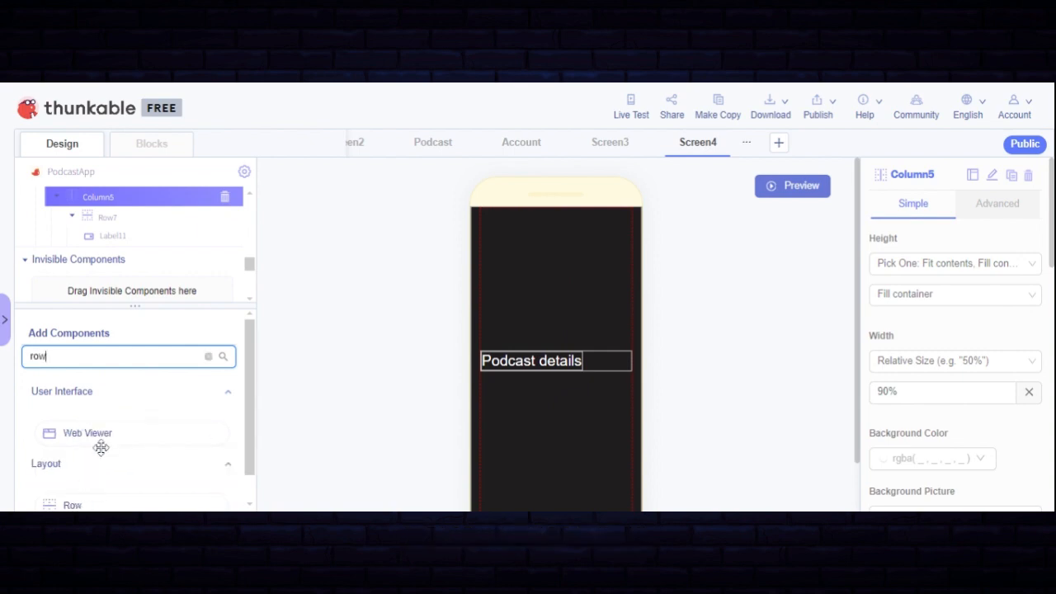
pyautogui.scroll(-1, 99, 464)
pyautogui.moveTo(78, 481); pyautogui.dragTo(168, 234)
# Move the new empty row below the "Podcast details" row within Column5
pyautogui.scroll(1, 167, 237)
pyautogui.scroll(-1, 147, 262)
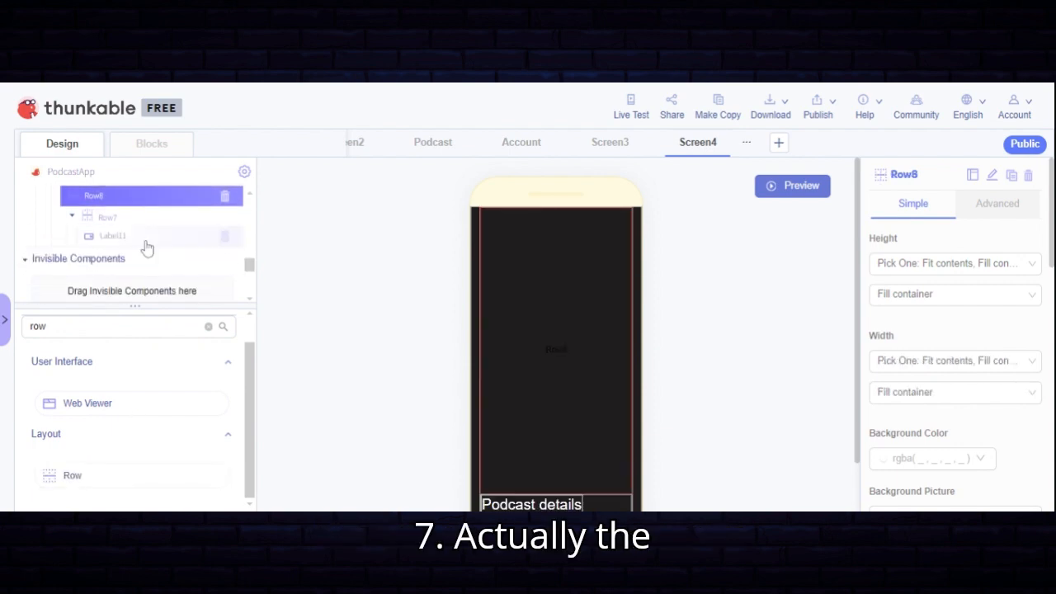
pyautogui.scroll(1, 128, 223)
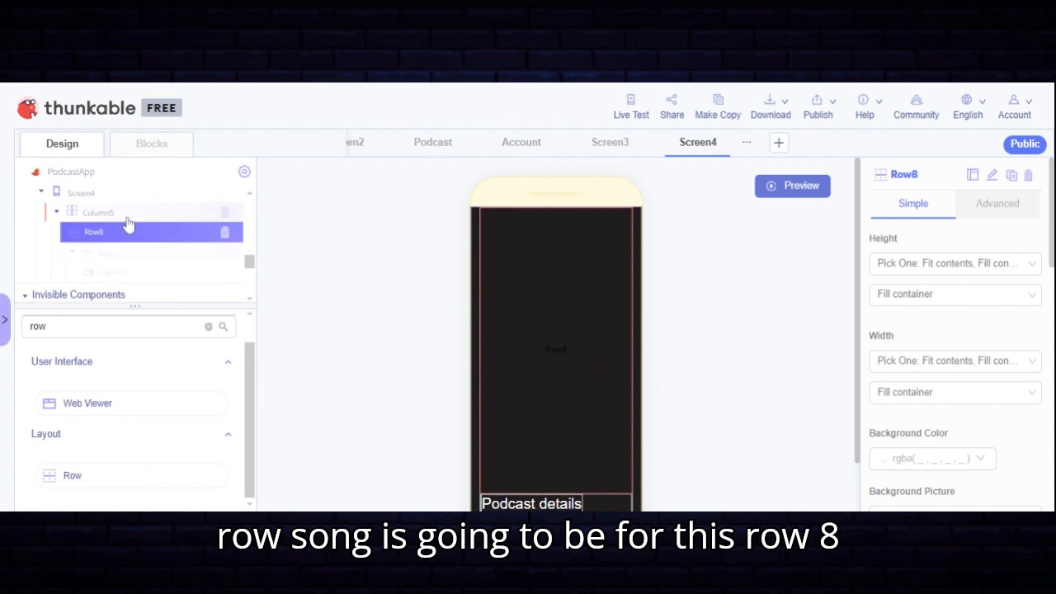
pyautogui.moveTo(129, 231); pyautogui.dragTo(129, 214)
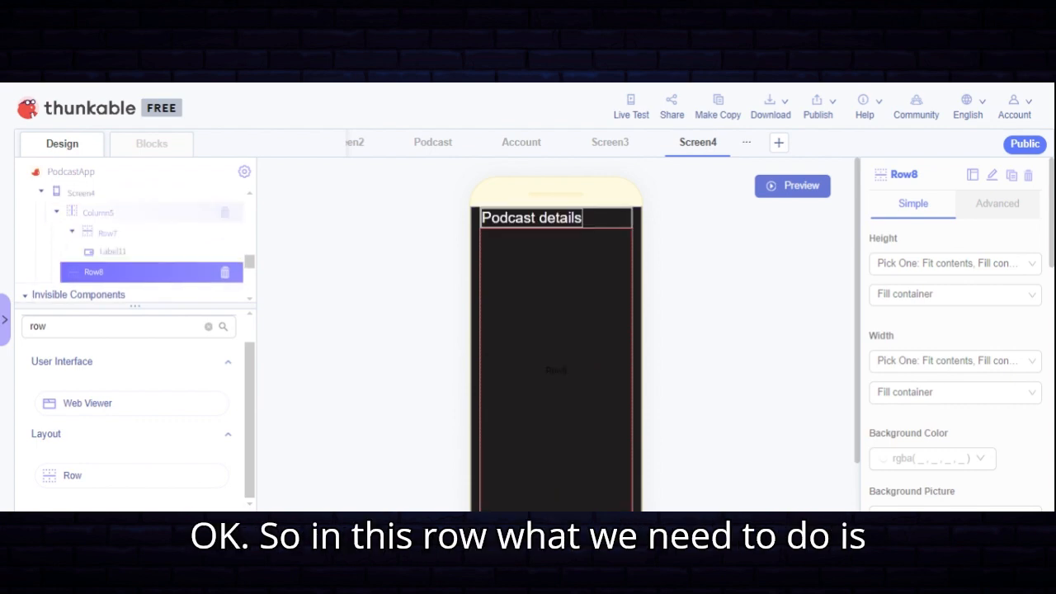
# Search the components for "label" and place a Label inside the empty second row
pyautogui.click(47, 327)
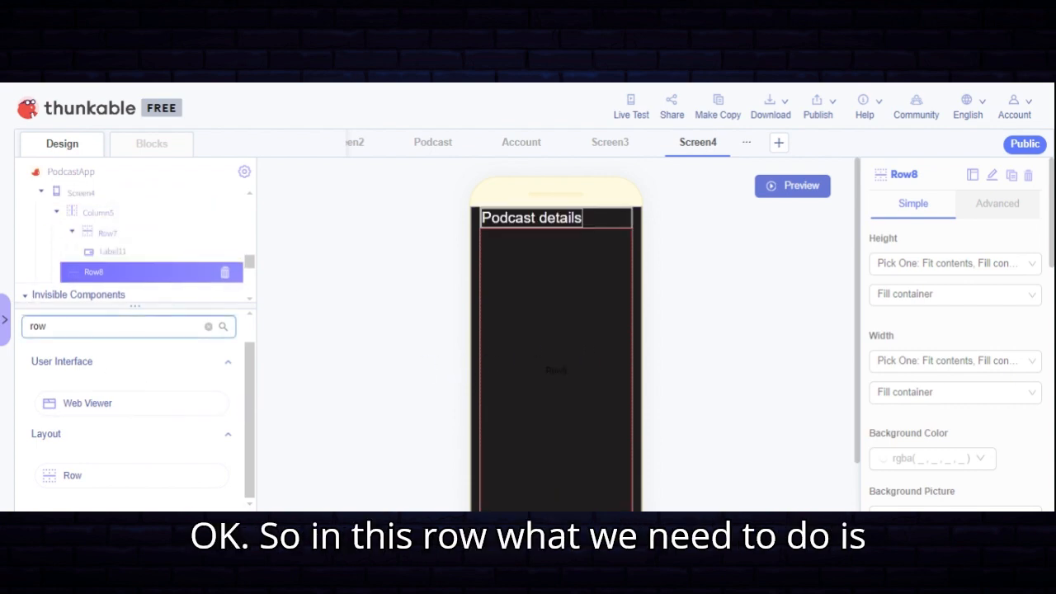
pyautogui.moveTo(48, 327); pyautogui.dragTo(3, 328)
pyautogui.press('BackSpace')
pyautogui.write('label')
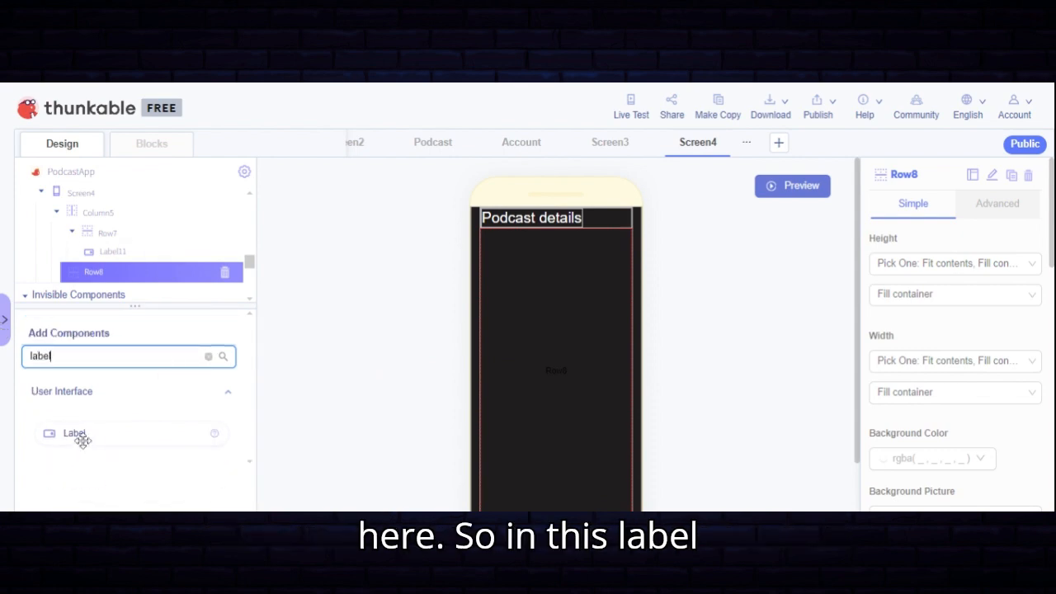
pyautogui.moveTo(80, 436); pyautogui.dragTo(195, 428)
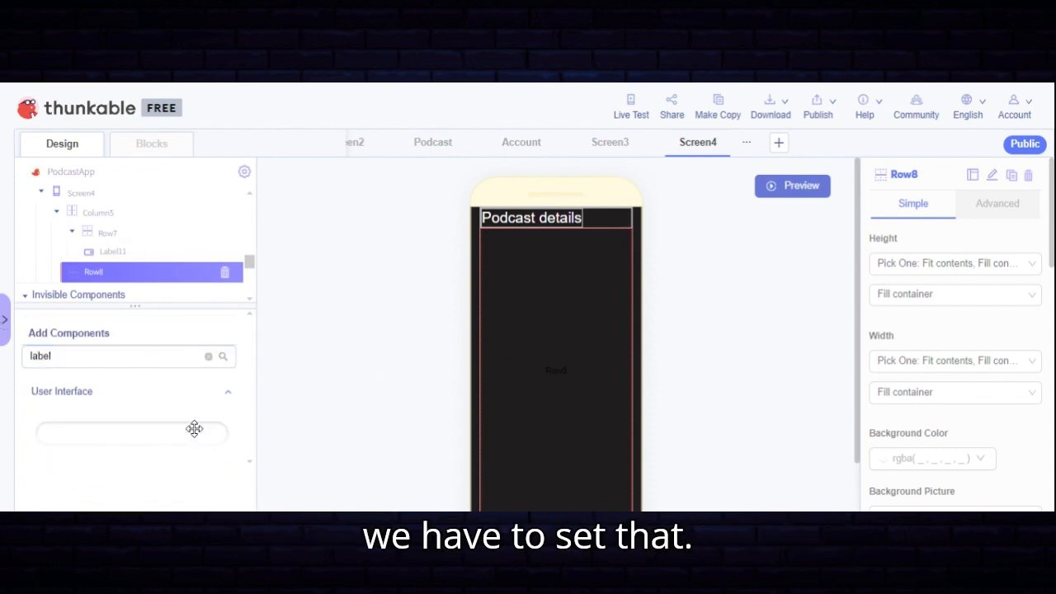
pyautogui.moveTo(518, 426); pyautogui.dragTo(484, 499)
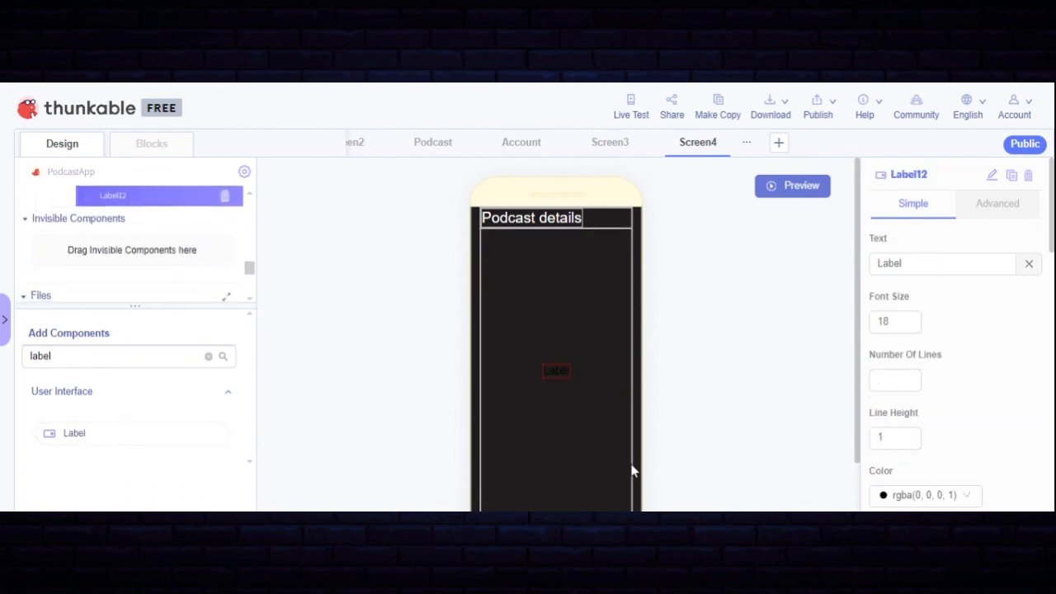
# Set the new label's text to "Title" and its font size to 20
pyautogui.click(1029, 264)
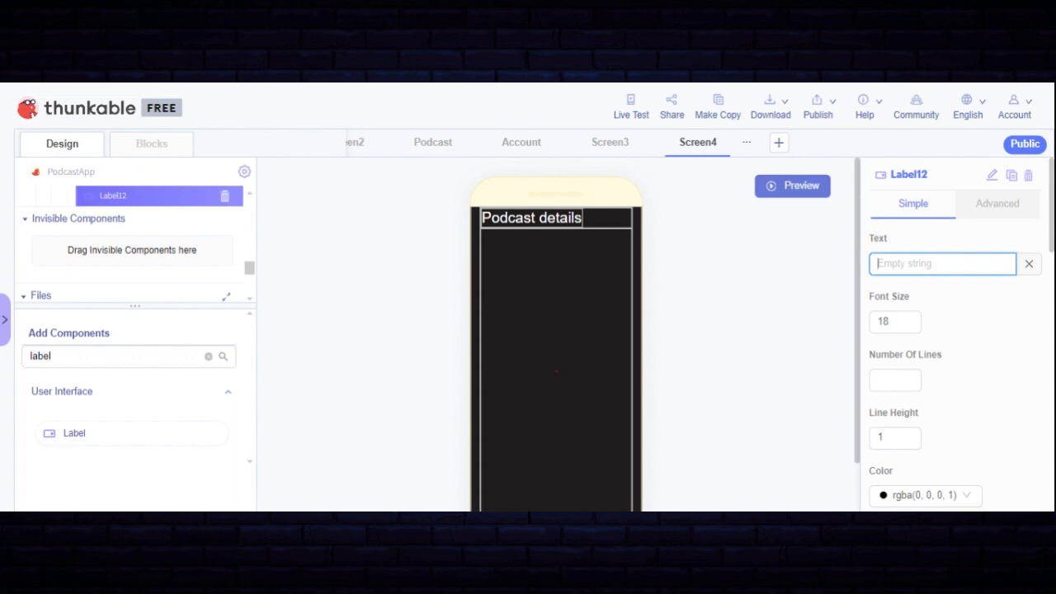
pyautogui.write('Title')
pyautogui.click(891, 321)
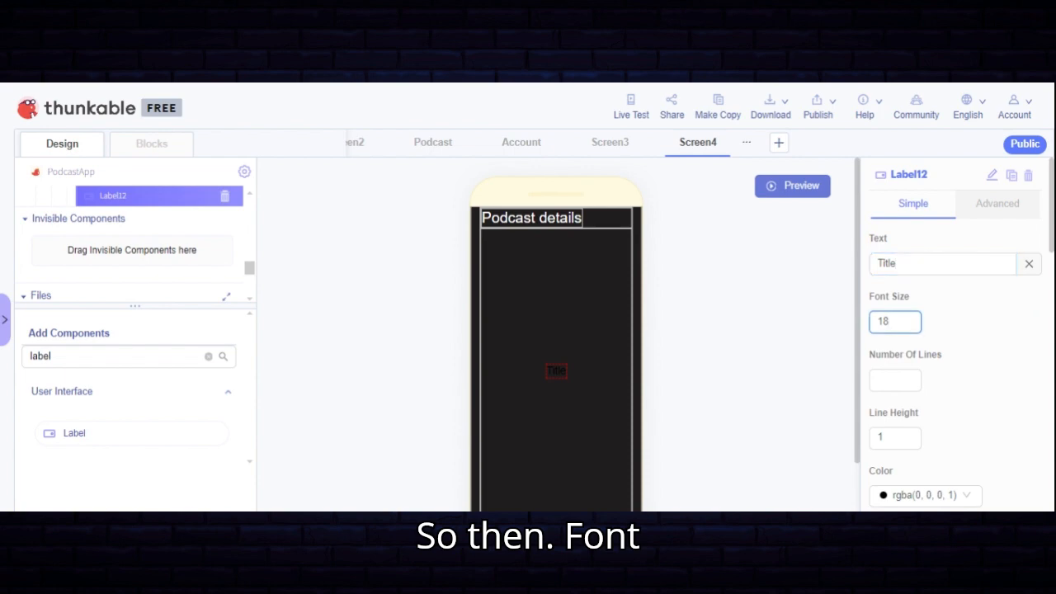
pyautogui.write('20')
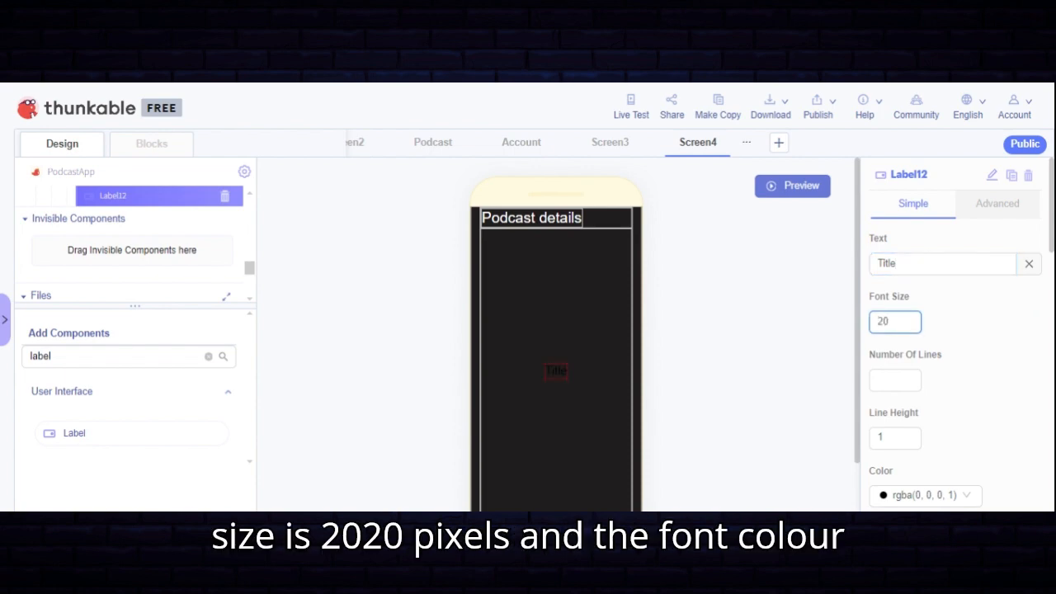
# Color the "Title" label's text white, rgba(255, 255, 255, 1), and set its font weight to Bold
pyautogui.scroll(-2, 954, 354)
pyautogui.click(931, 415)
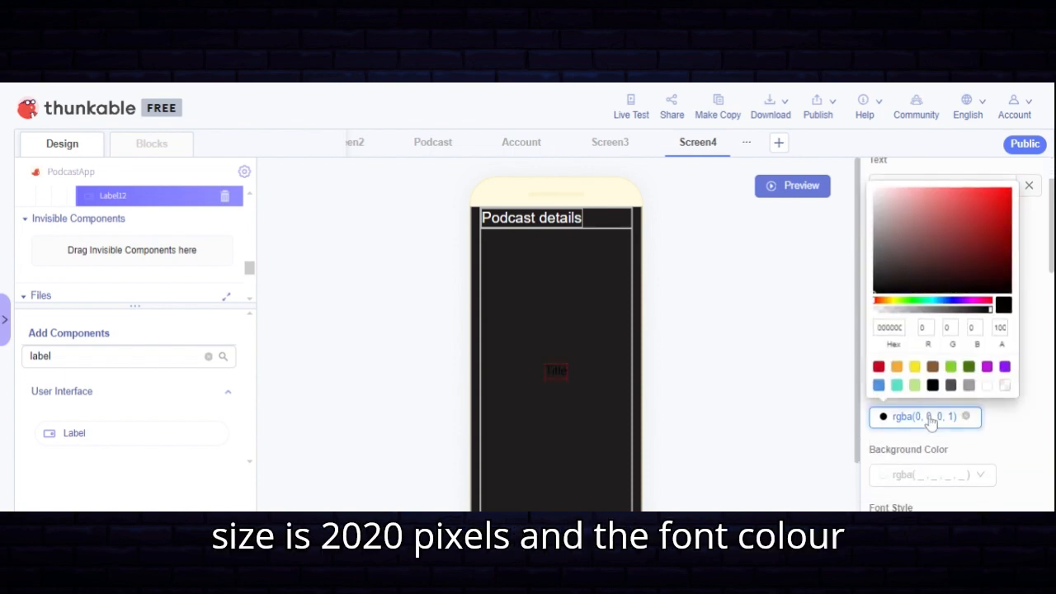
pyautogui.click(989, 387)
pyautogui.click(722, 384)
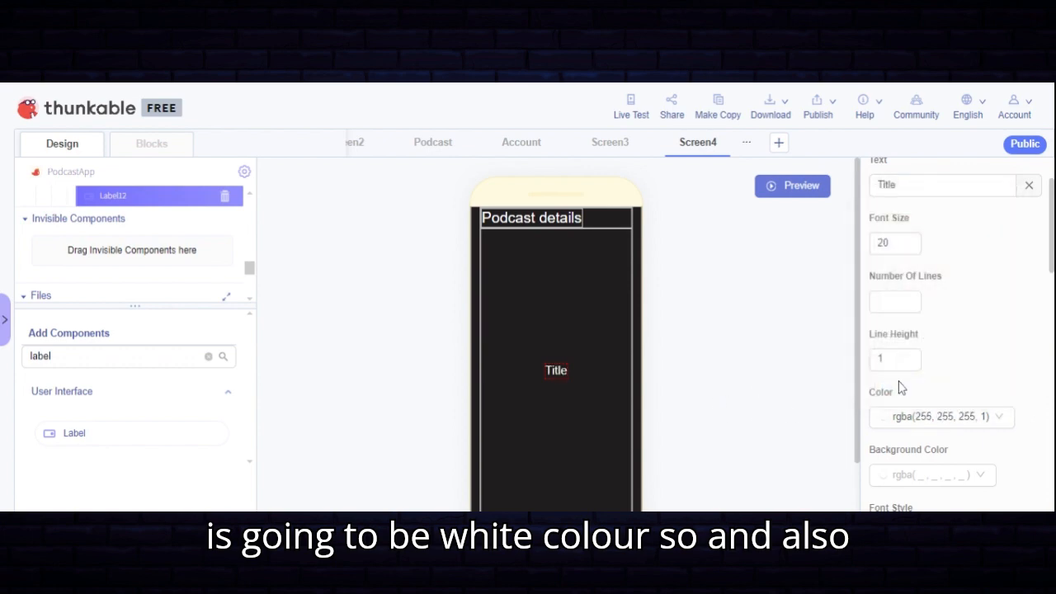
pyautogui.scroll(-2, 900, 387)
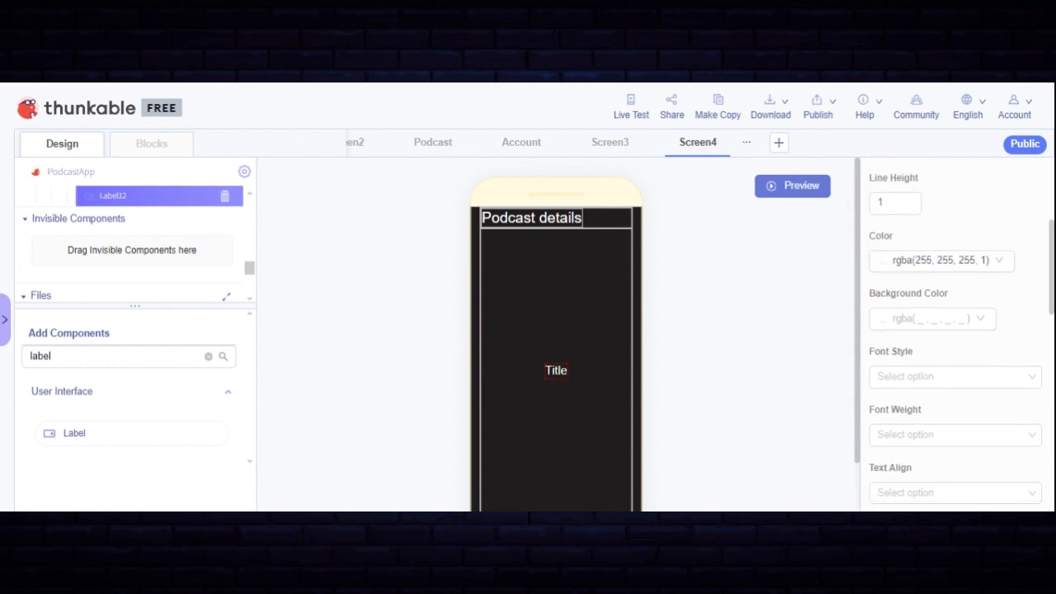
pyautogui.click(912, 431)
pyautogui.click(891, 270)
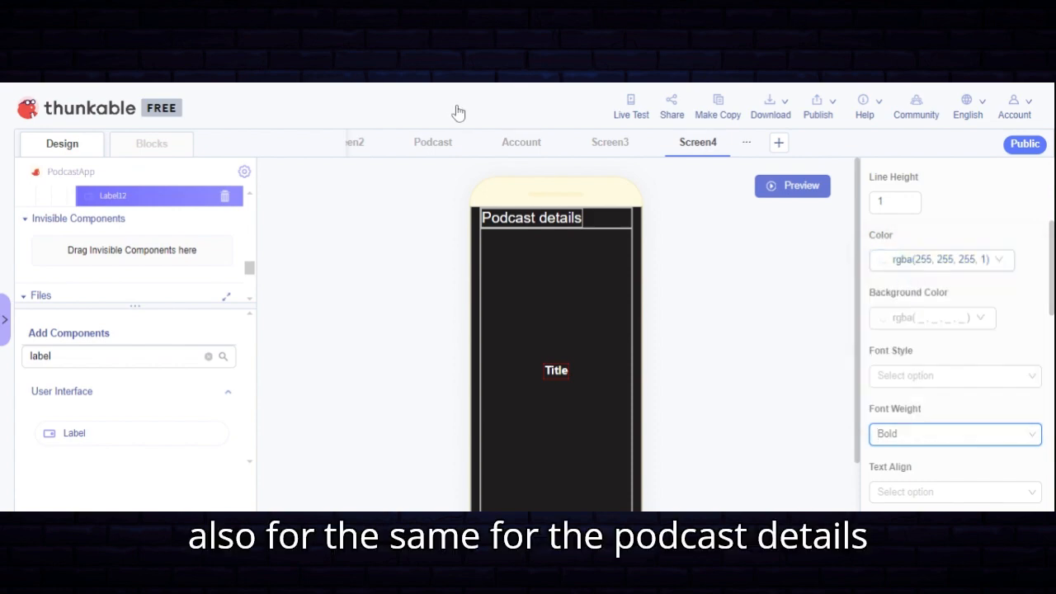
# Set the font weight of the "Podcast details" label to Bold
pyautogui.click(540, 218)
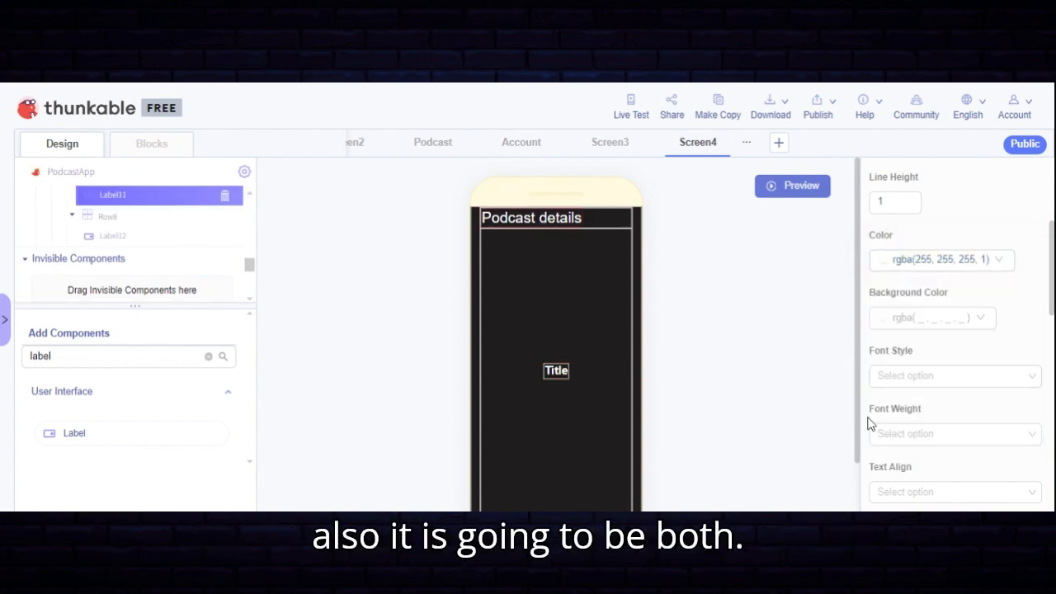
pyautogui.click(910, 381)
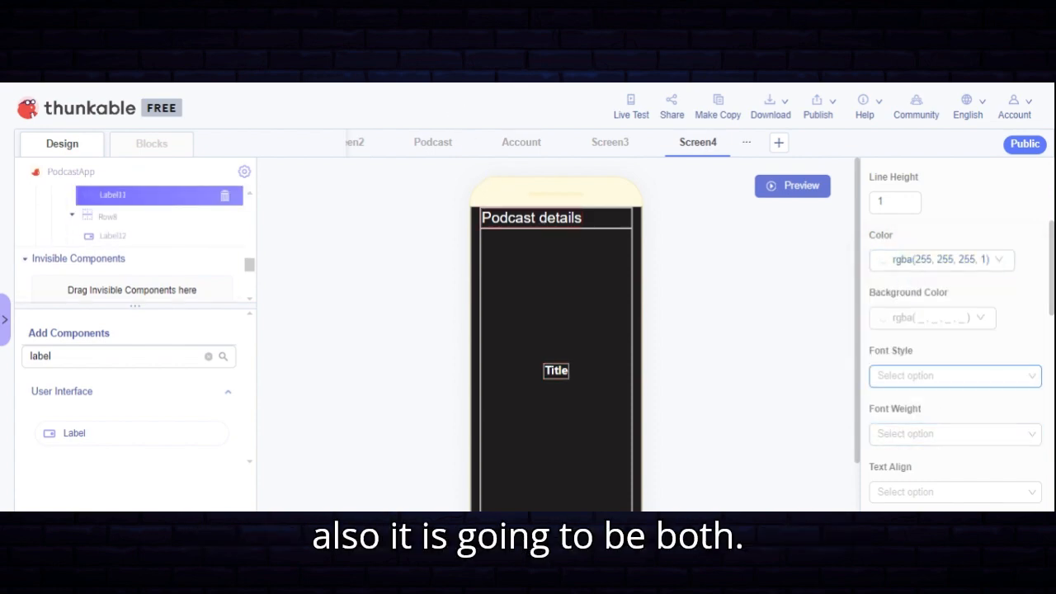
pyautogui.click(790, 402)
pyautogui.click(910, 433)
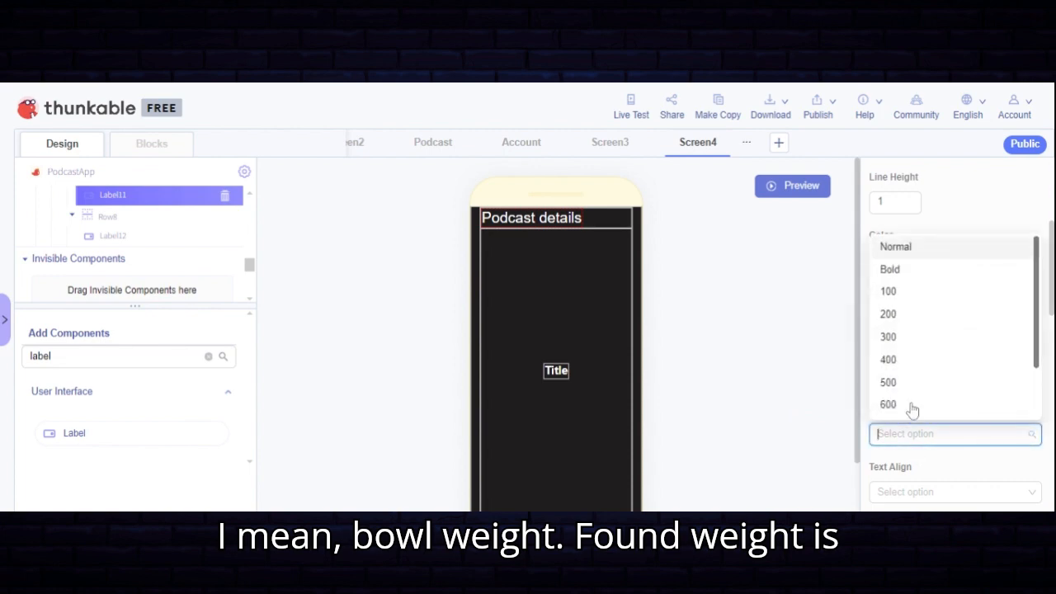
pyautogui.click(905, 272)
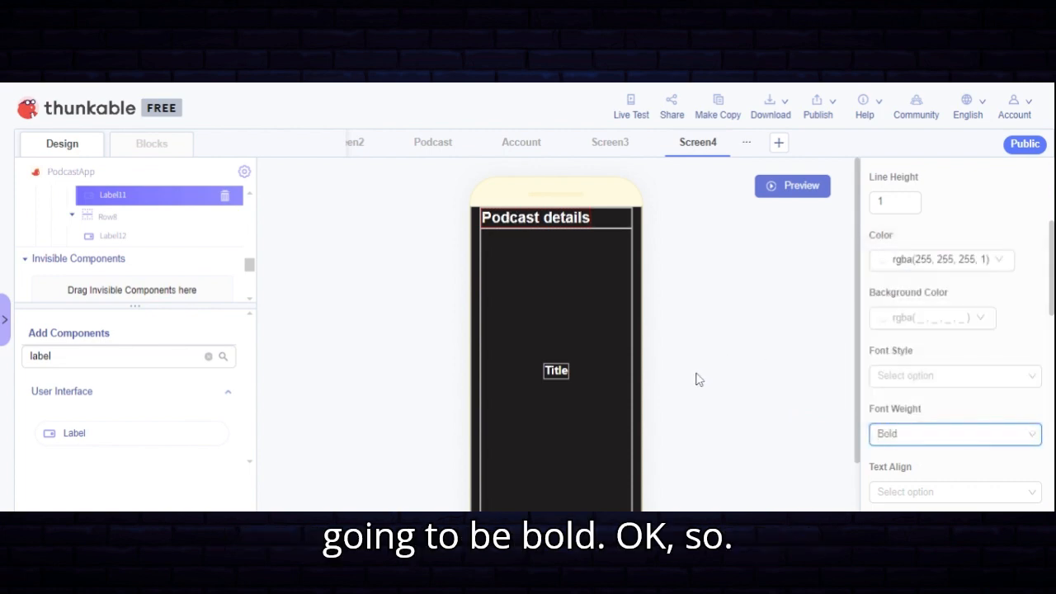
# Set the height of the row holding the "Title" label to Fit contents and its horizontal alignment to left
pyautogui.click(565, 324)
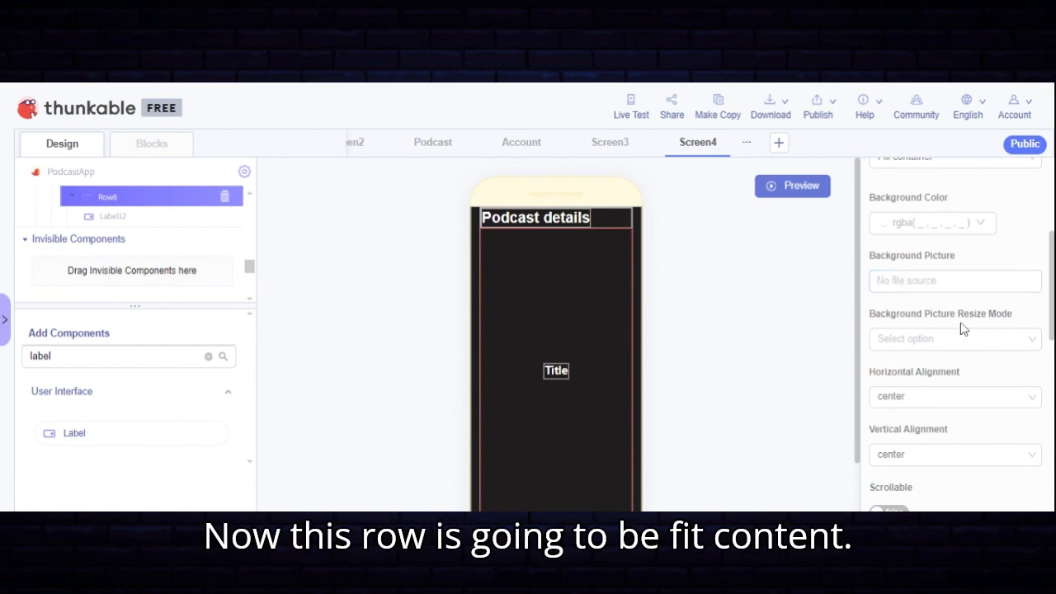
pyautogui.scroll(2, 912, 322)
pyautogui.scroll(3, 922, 279)
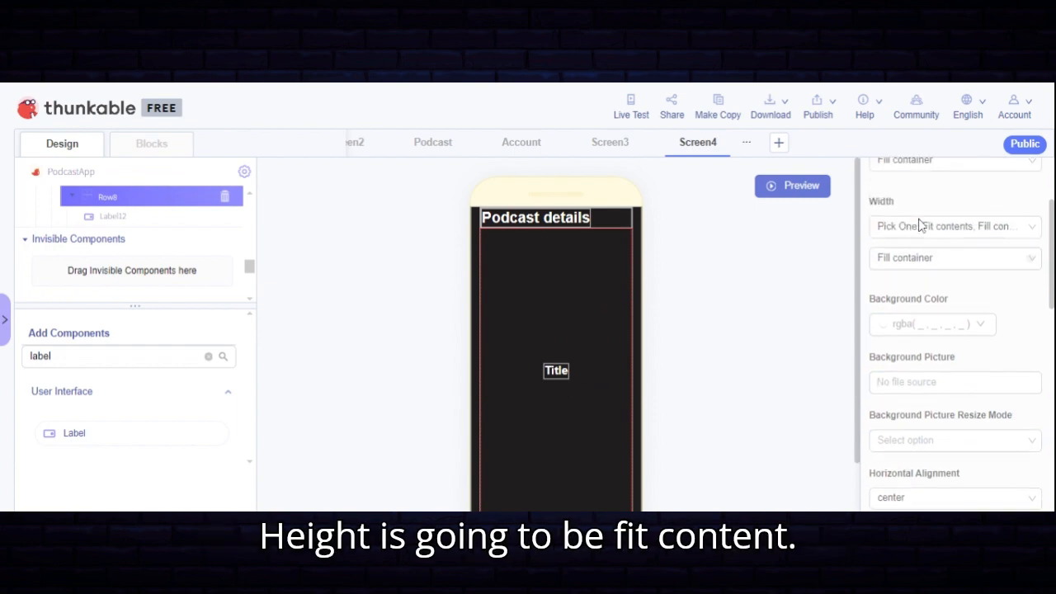
pyautogui.click(943, 293)
pyautogui.click(907, 322)
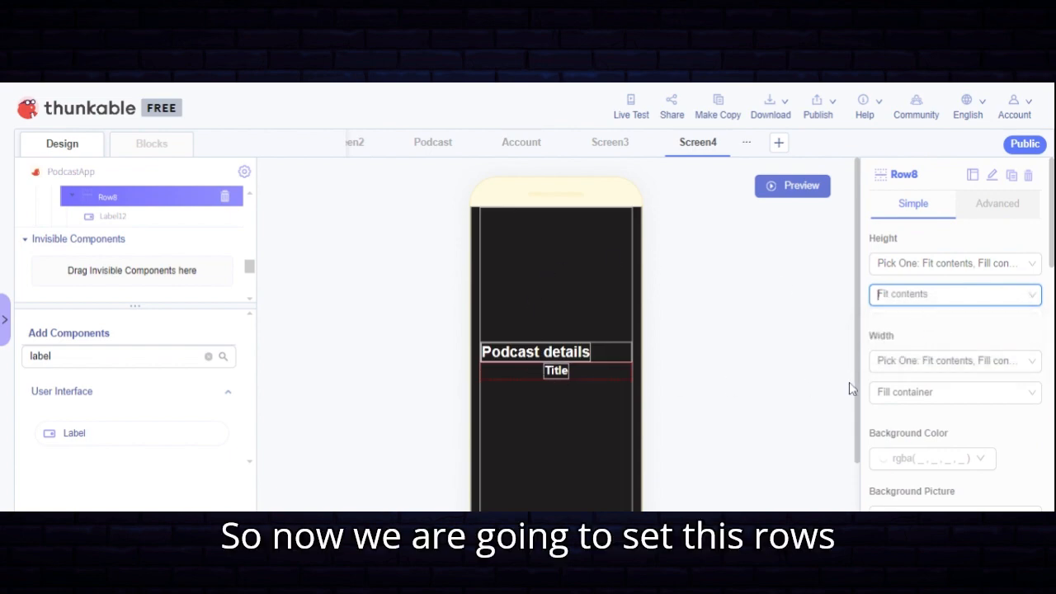
pyautogui.scroll(-2, 933, 431)
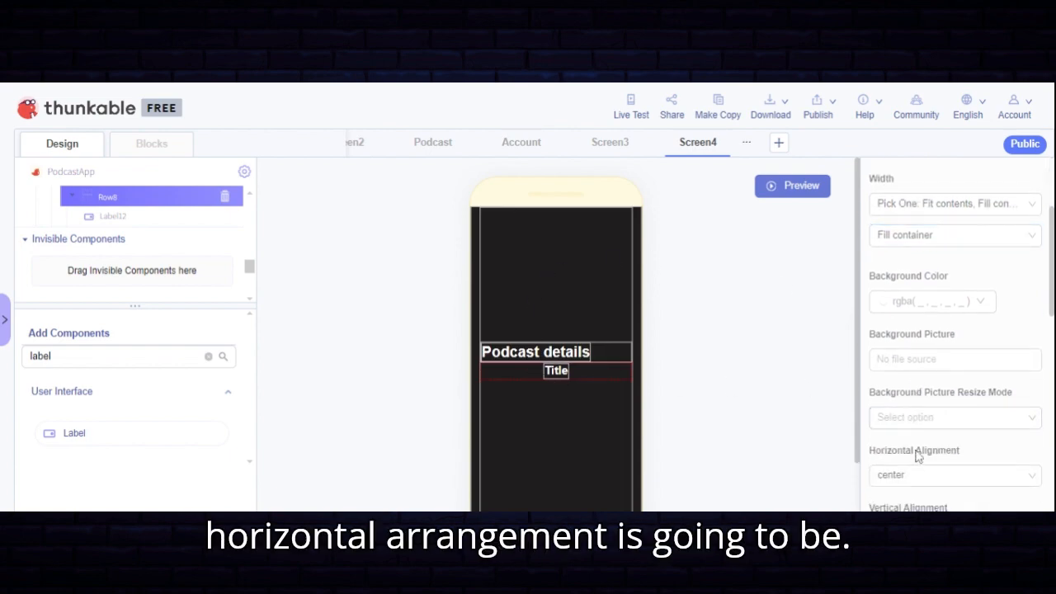
pyautogui.click(916, 474)
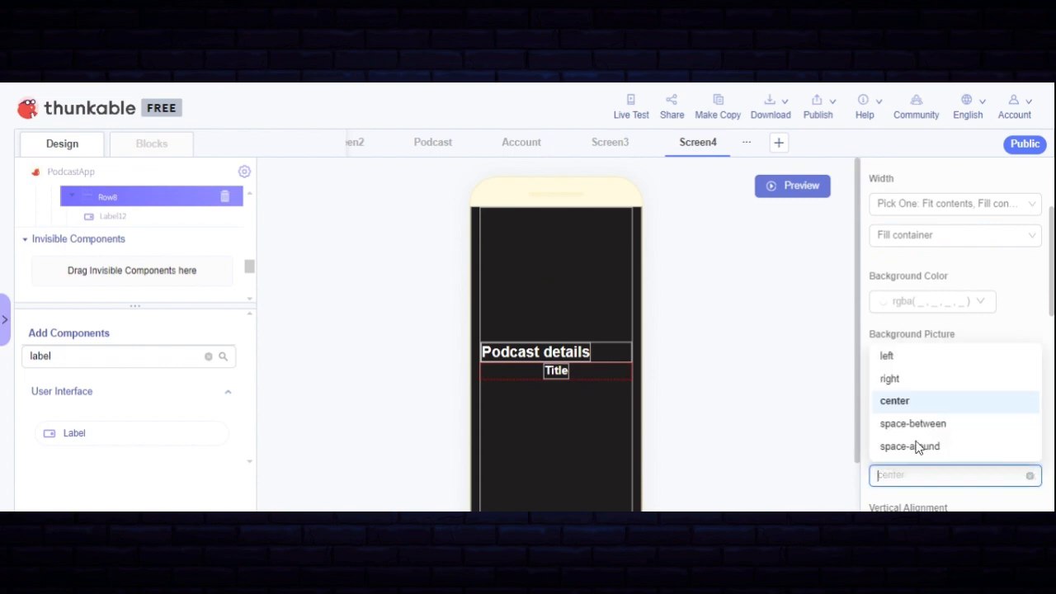
pyautogui.click(908, 361)
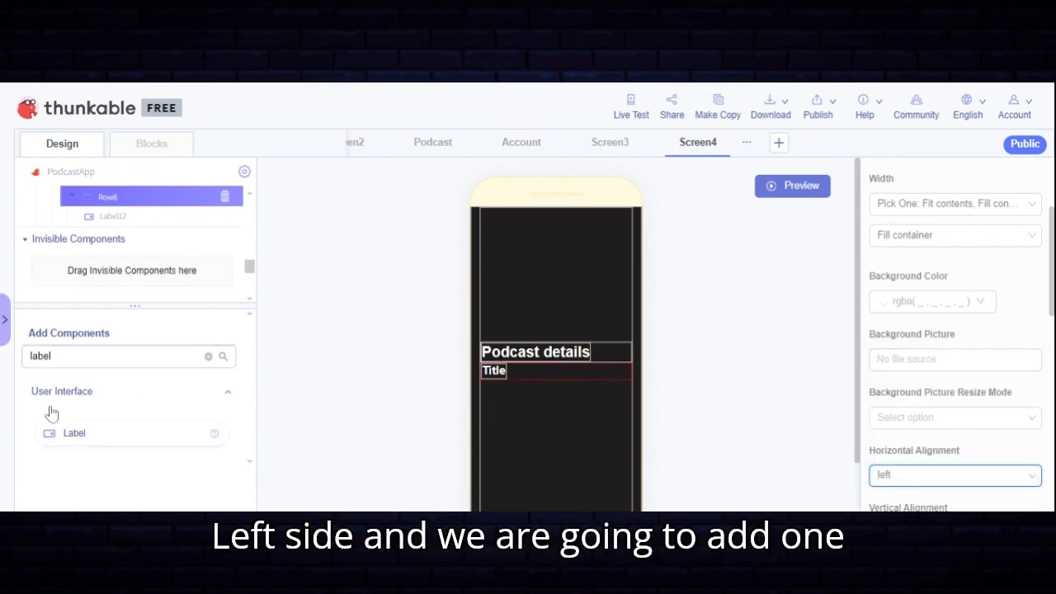
pyautogui.doubleClick(40, 355)
pyautogui.press('BackSpace')
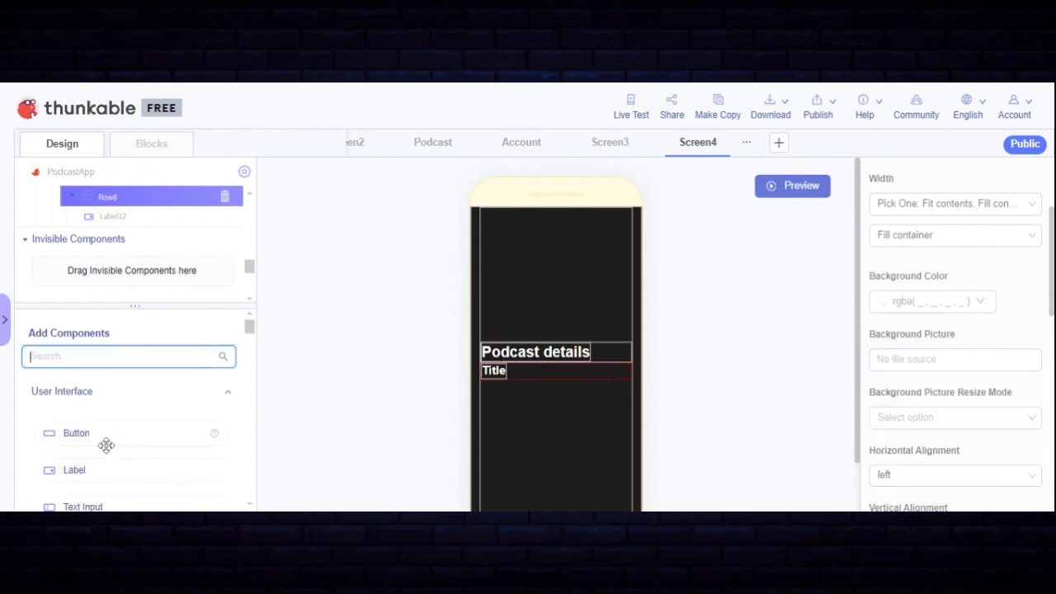
pyautogui.scroll(-1, 99, 470)
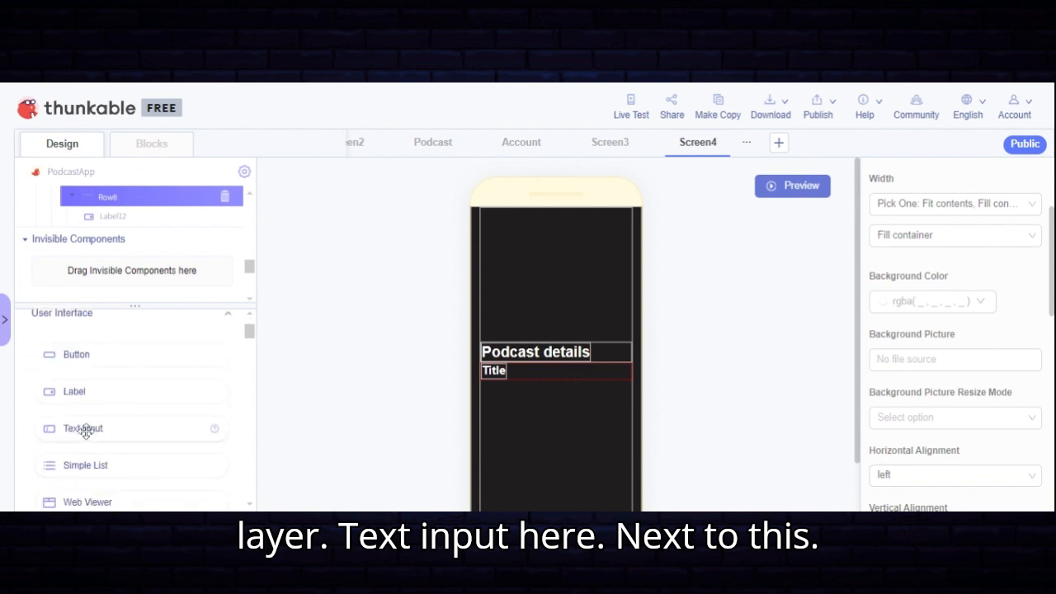
pyautogui.moveTo(83, 429); pyautogui.dragTo(212, 336)
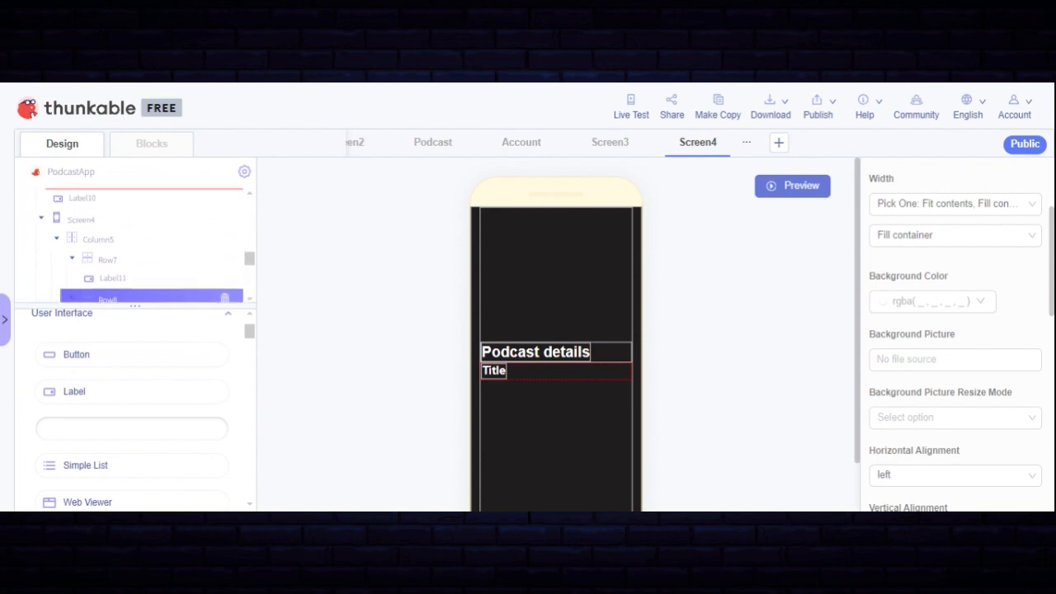
pyautogui.moveTo(105, 389); pyautogui.dragTo(114, 290)
pyautogui.scroll(-3, 176, 239)
pyautogui.scroll(5, 176, 239)
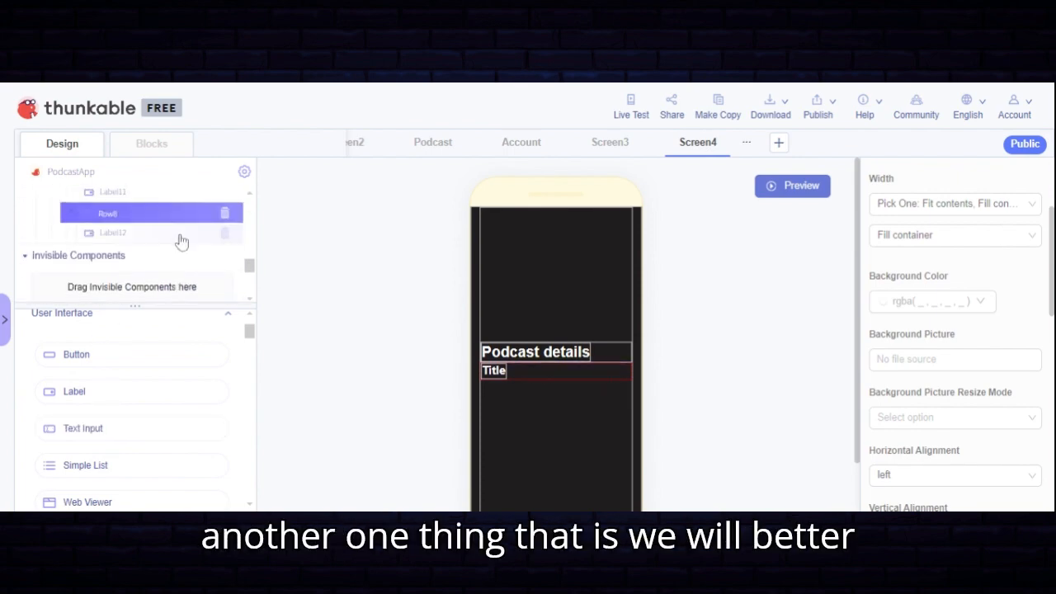
pyautogui.scroll(-1, 109, 278)
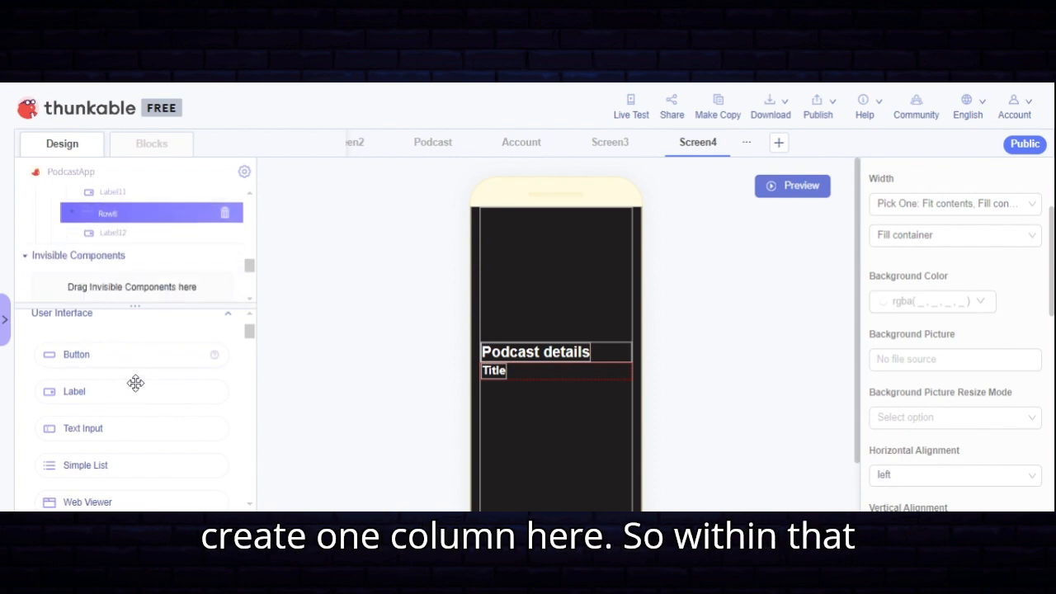
# Search the components for "col", place a Column below the "Podcast details" row and nest the "Title" row inside it
pyautogui.scroll(1, 127, 376)
pyautogui.click(129, 357)
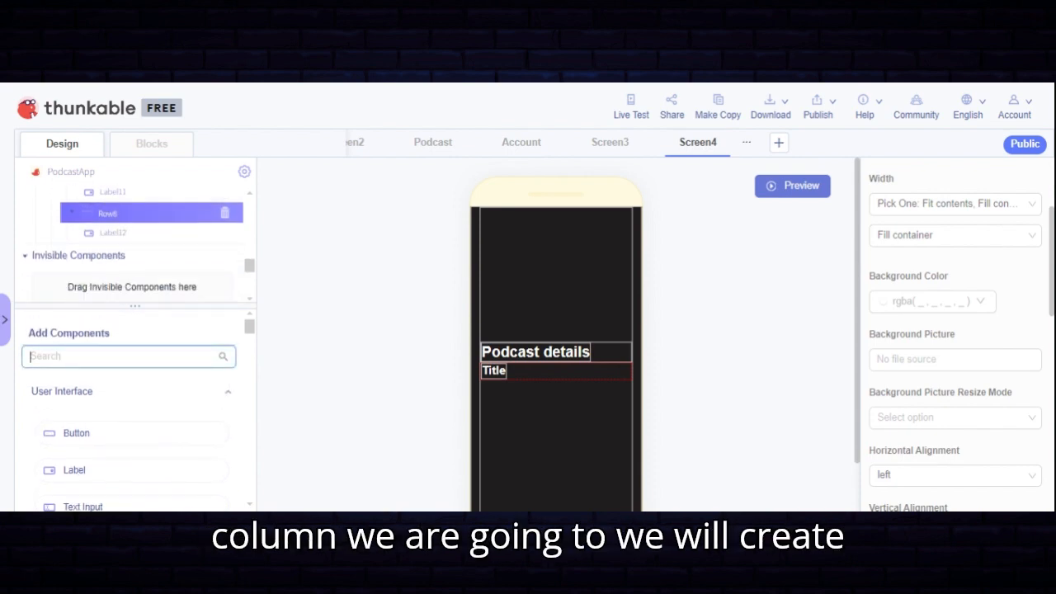
pyautogui.write('col')
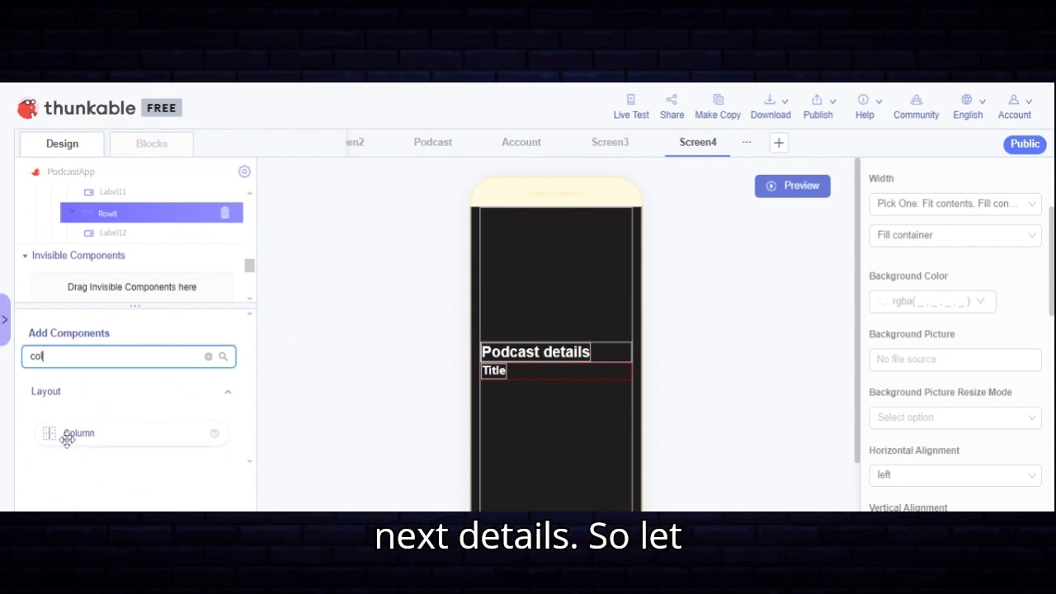
pyautogui.moveTo(65, 434); pyautogui.dragTo(103, 405)
pyautogui.moveTo(107, 214); pyautogui.dragTo(107, 205)
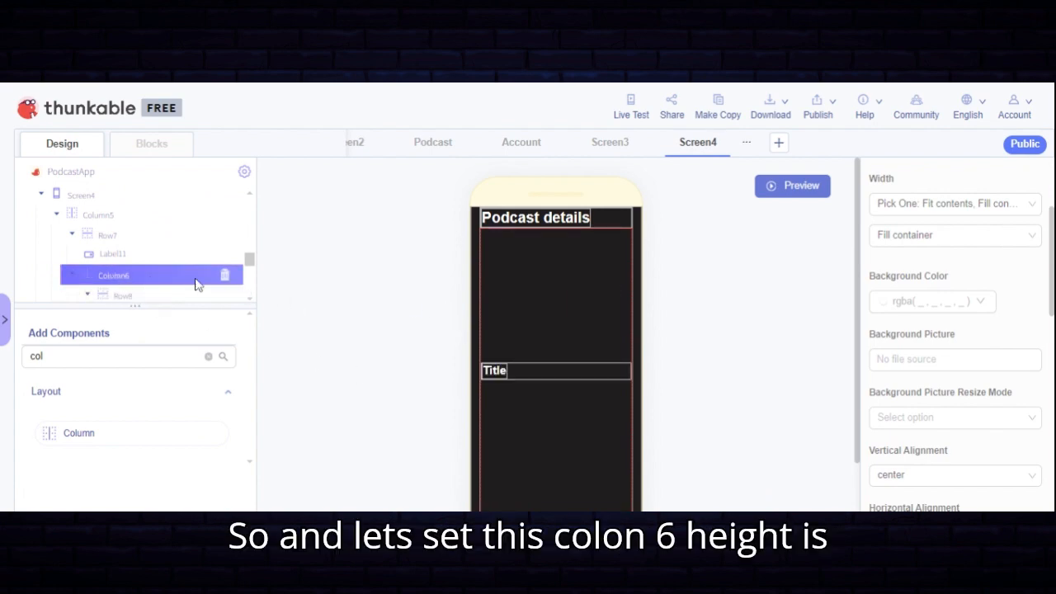
# Set the height of the column around the "Title" row to Fit contents
pyautogui.scroll(2, 990, 281)
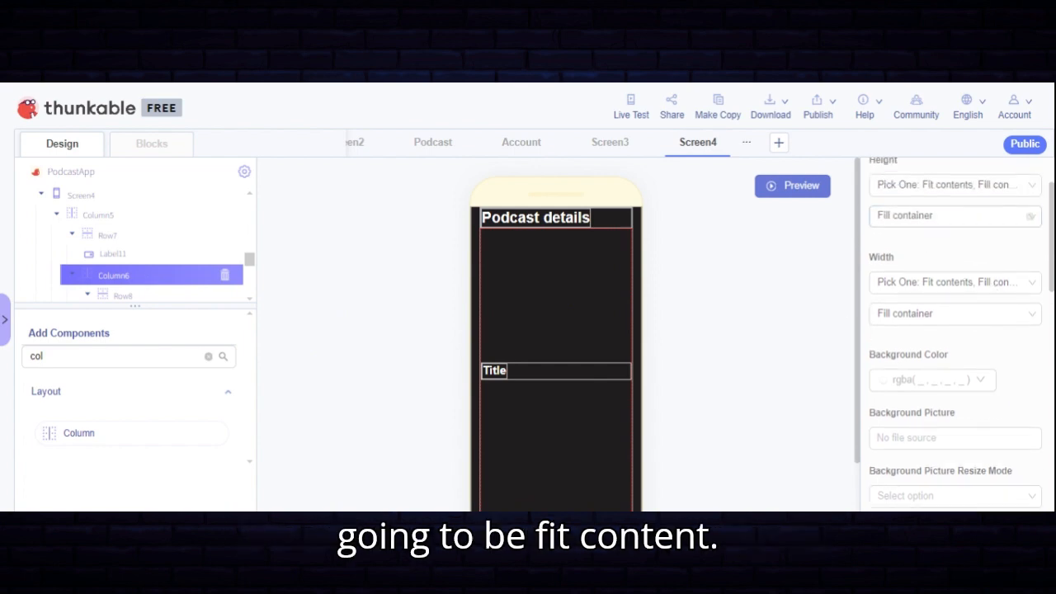
pyautogui.click(912, 216)
pyautogui.click(914, 242)
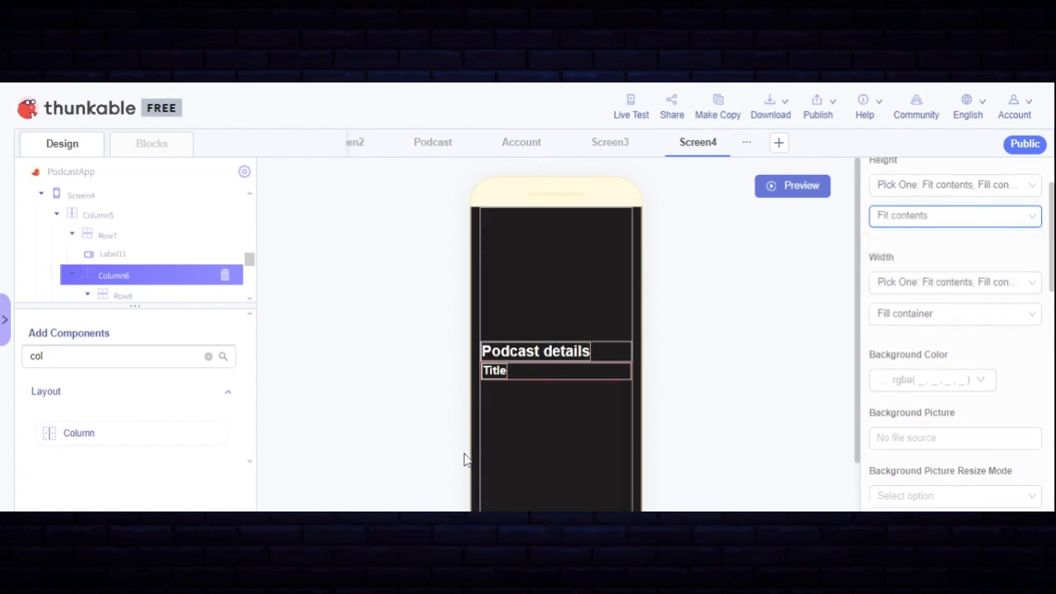
# Search the components for "te" and place a Text Input inside the column that holds the "Title" row
pyautogui.scroll(-2, 204, 260)
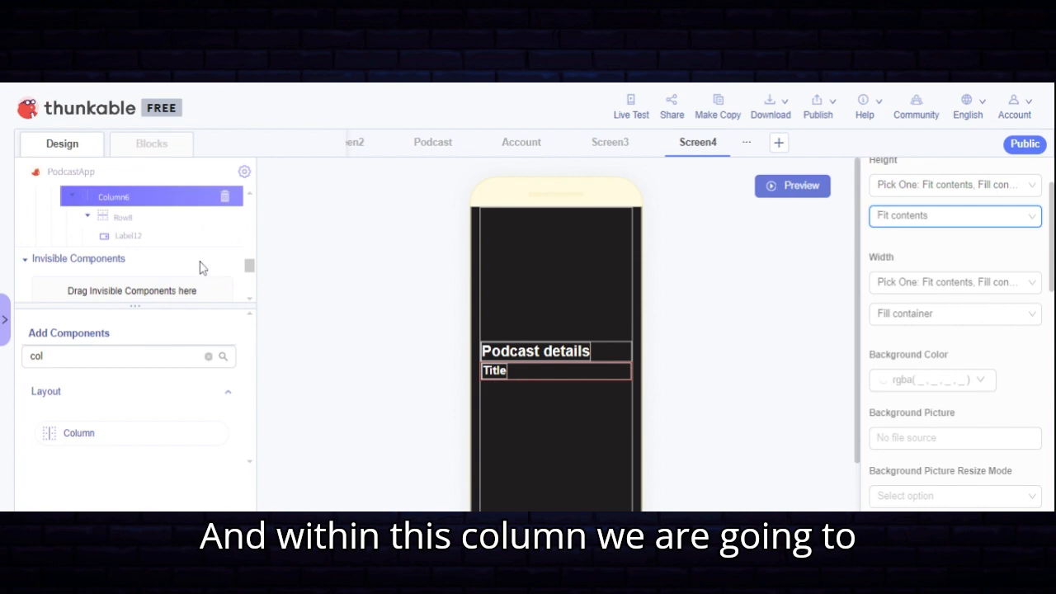
pyautogui.click(103, 355)
pyautogui.press('BackSpace')
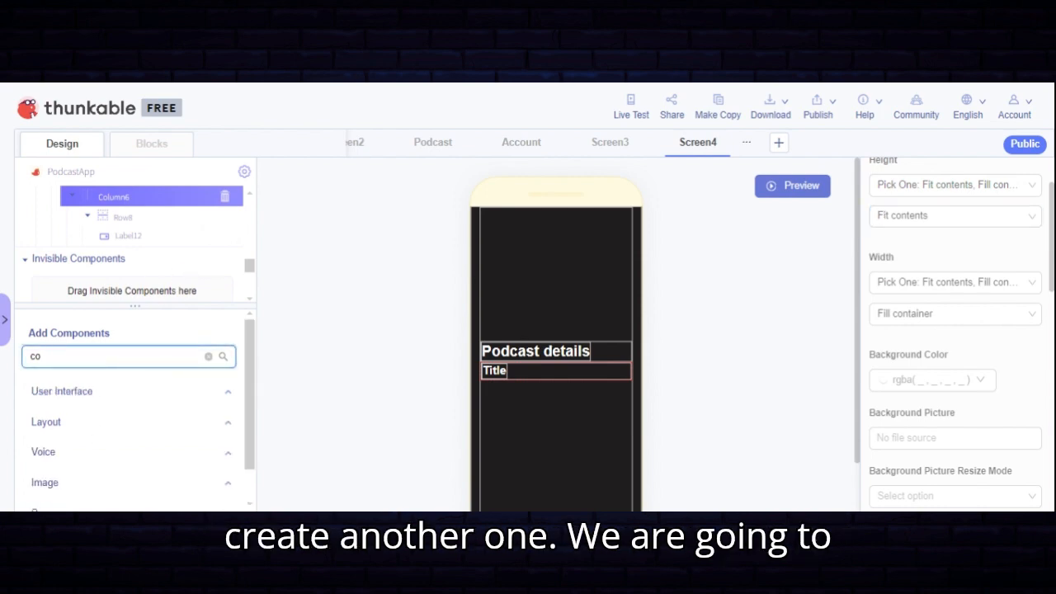
pyautogui.press('BackSpace')
pyautogui.press('BackSpace')
pyautogui.write('te')
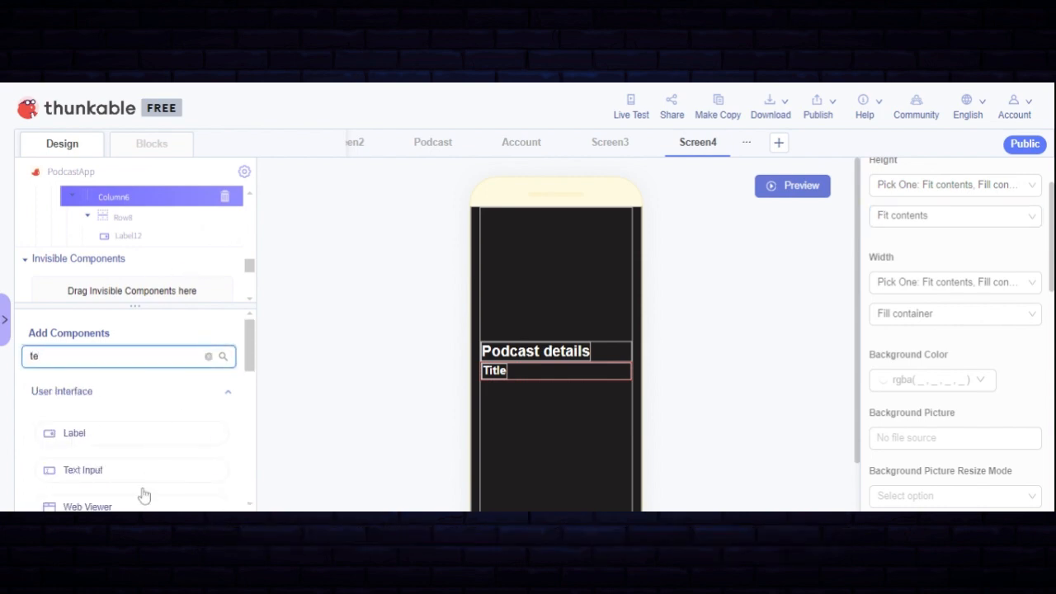
pyautogui.moveTo(94, 469); pyautogui.dragTo(219, 208)
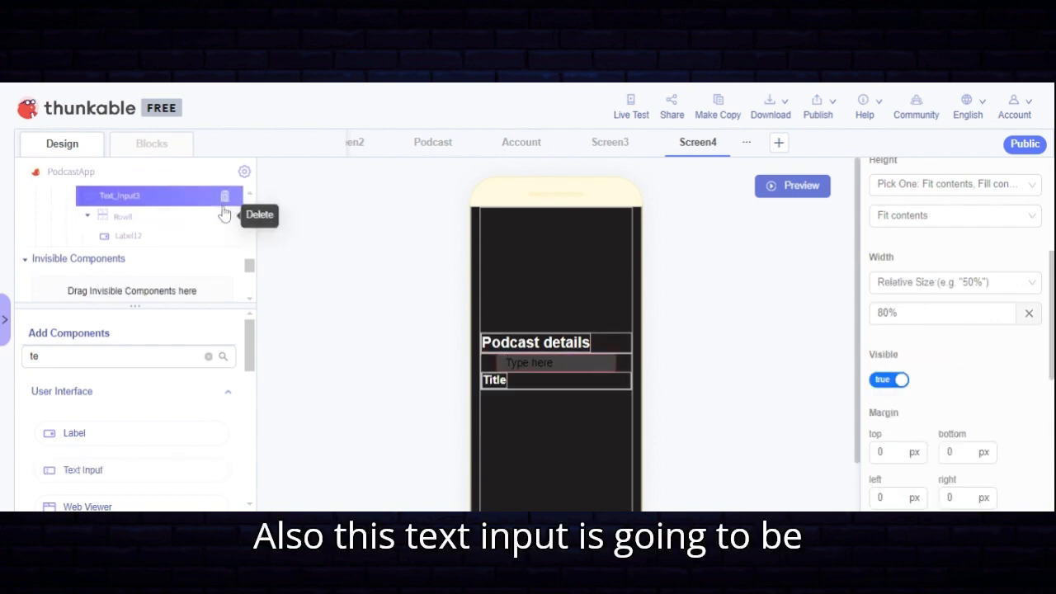
# Reorder the inner column so that the "Title" row sits above the text input
pyautogui.scroll(1, 150, 239)
pyautogui.scroll(-1, 142, 262)
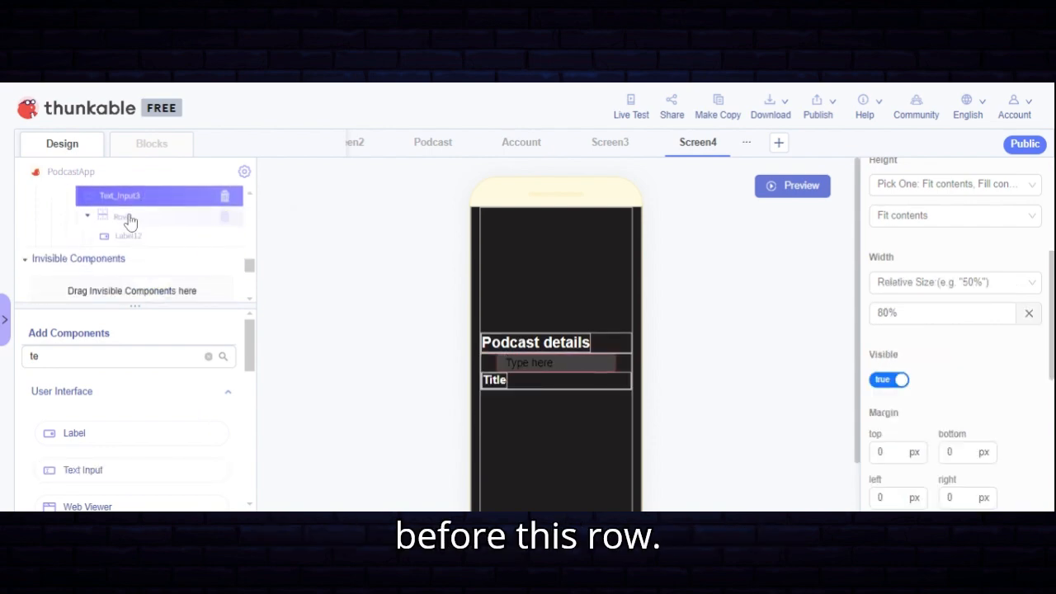
pyautogui.moveTo(129, 222); pyautogui.dragTo(164, 227)
pyautogui.scroll(1, 164, 227)
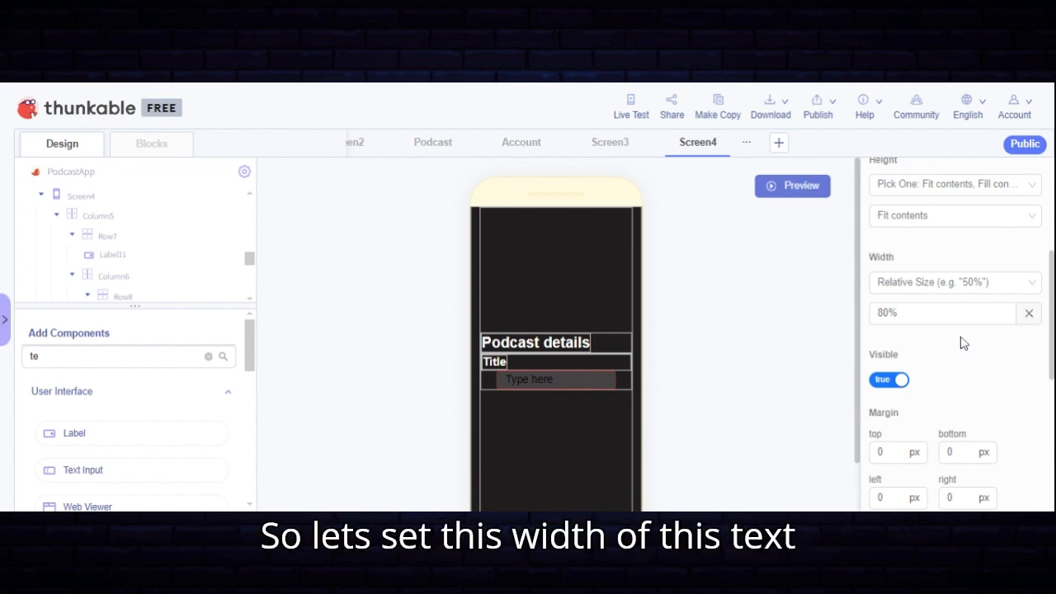
# Change the text input's width from a relative size to the Fill container option
pyautogui.click(982, 313)
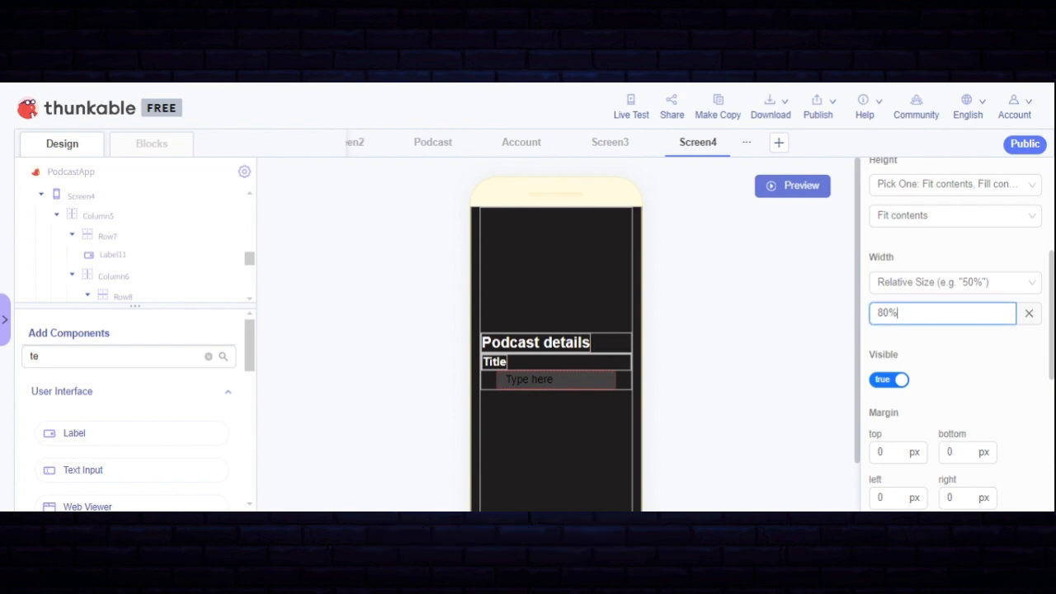
pyautogui.press('BackSpace')
pyautogui.press('BackSpace')
pyautogui.press('BackSpace')
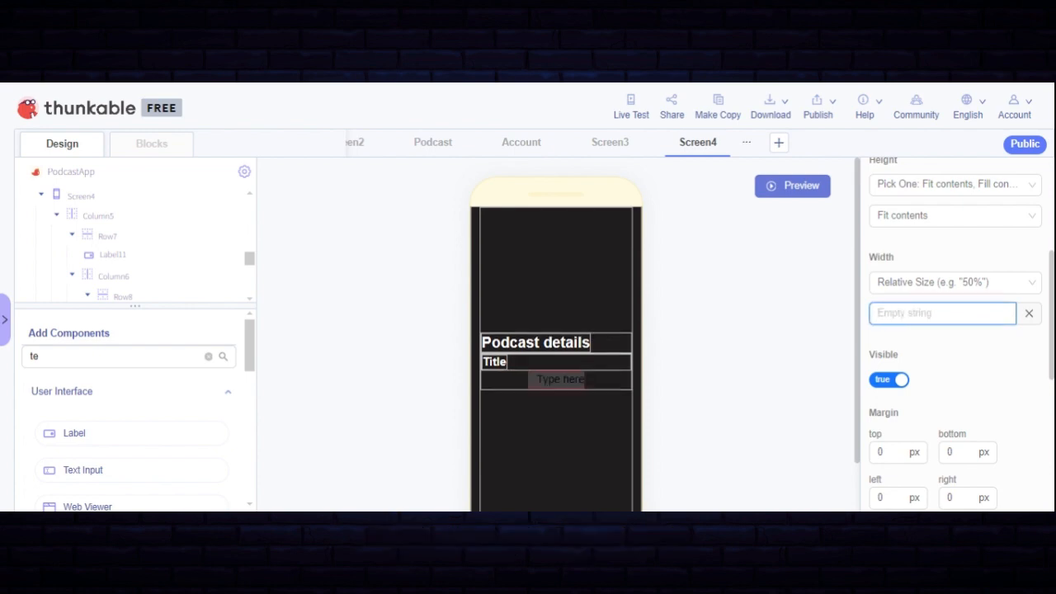
pyautogui.click(999, 283)
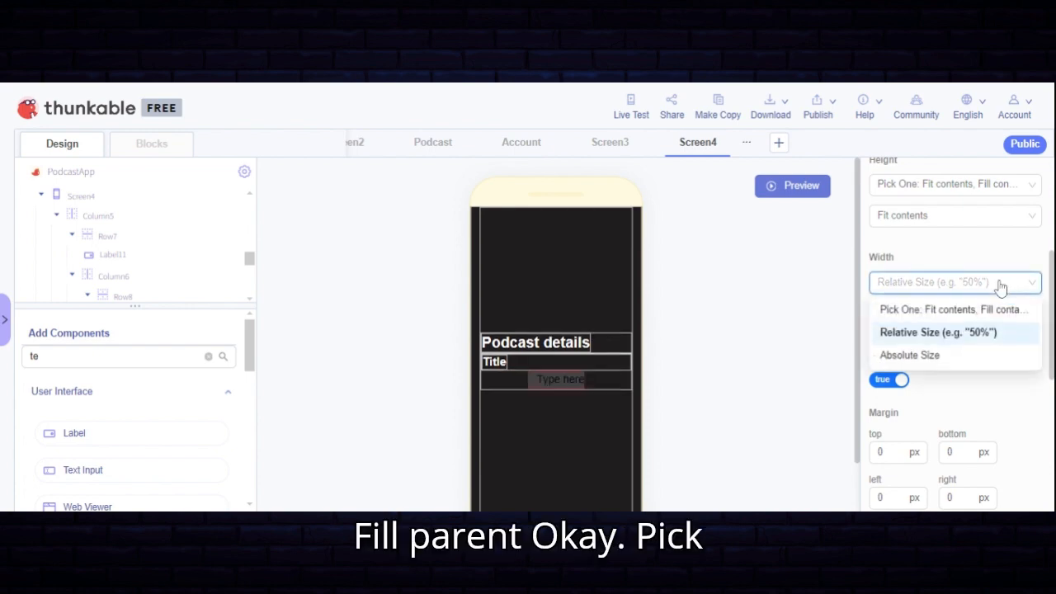
pyautogui.click(969, 310)
pyautogui.click(903, 314)
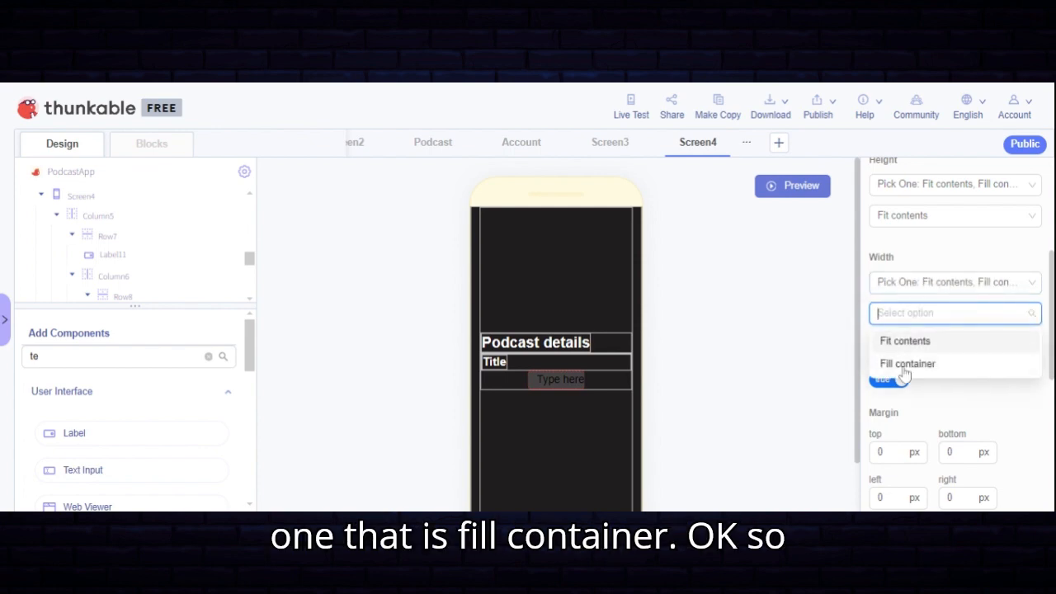
pyautogui.click(901, 369)
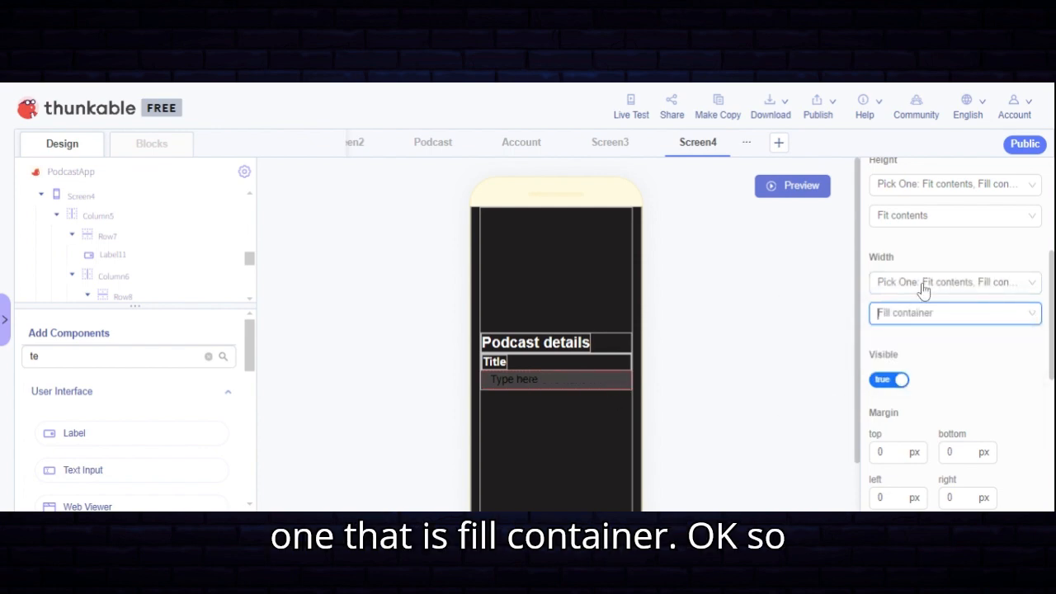
# Set the text input's border color to white, rgba(255, 255, 255, 1)
pyautogui.scroll(3, 928, 292)
pyautogui.scroll(-1, 937, 327)
pyautogui.scroll(-6, 937, 326)
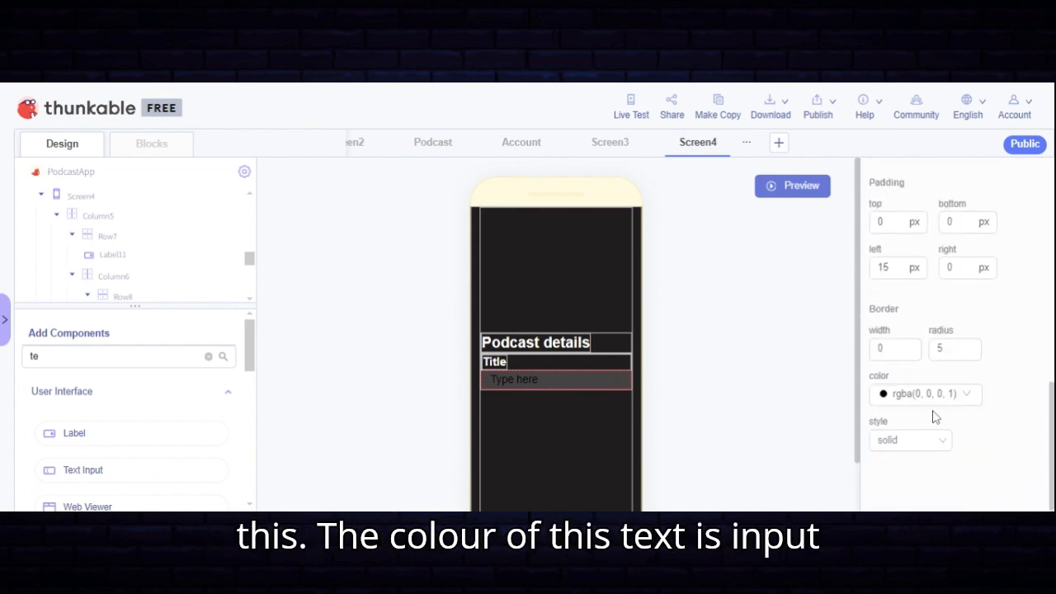
pyautogui.click(925, 394)
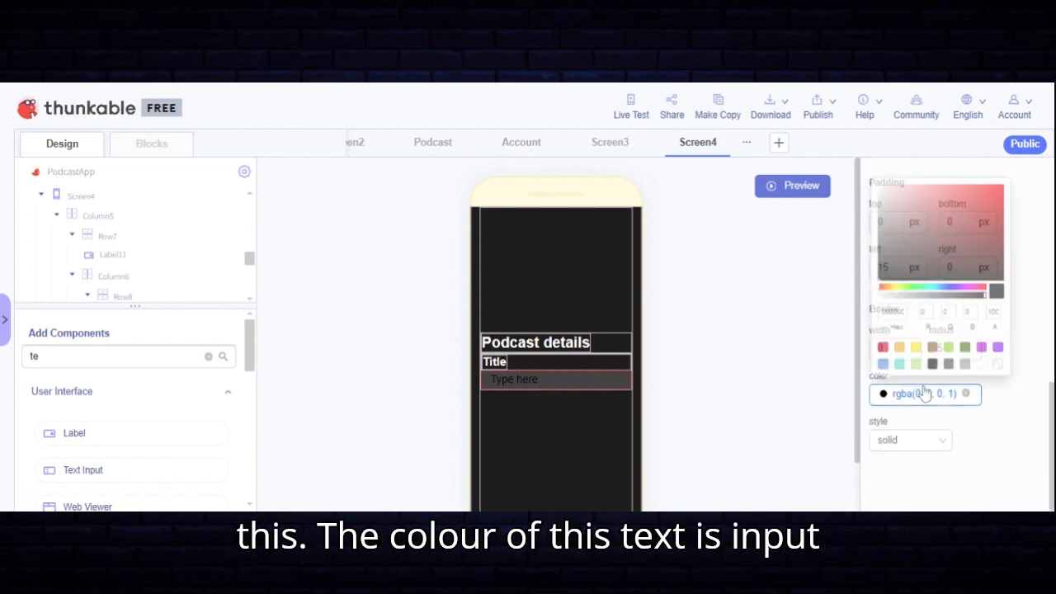
pyautogui.click(987, 364)
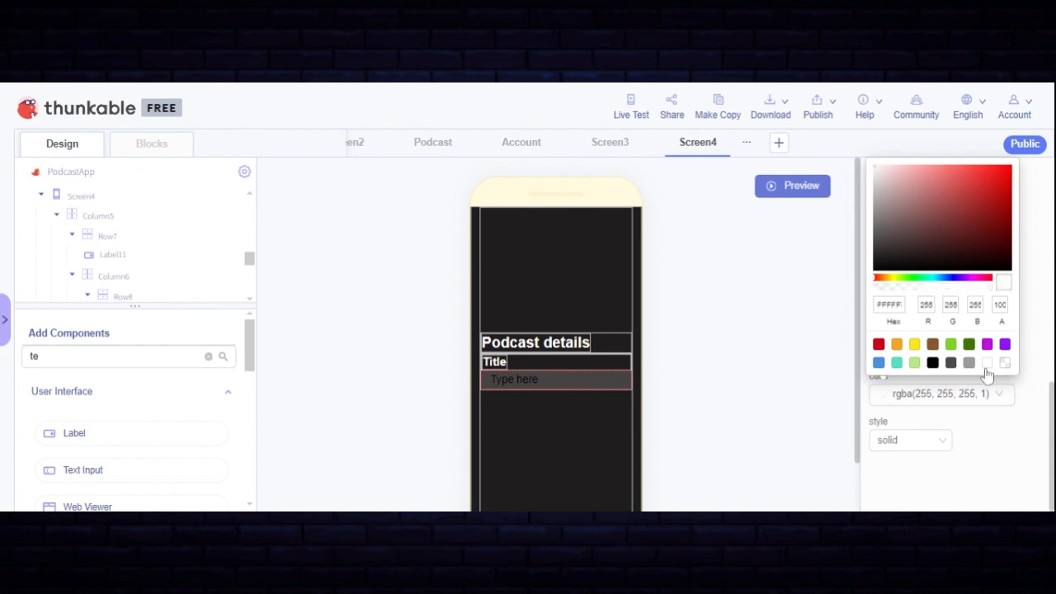
pyautogui.click(764, 445)
# Clear the text input's "Type here" hint and leave only a blank space in it
pyautogui.scroll(5, 943, 437)
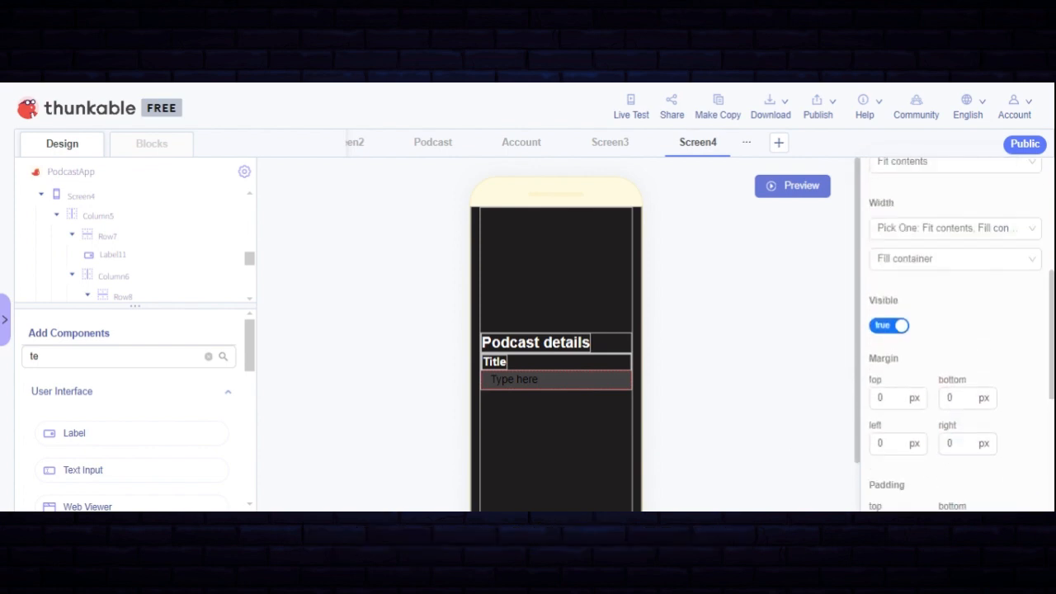
pyautogui.scroll(5, 943, 413)
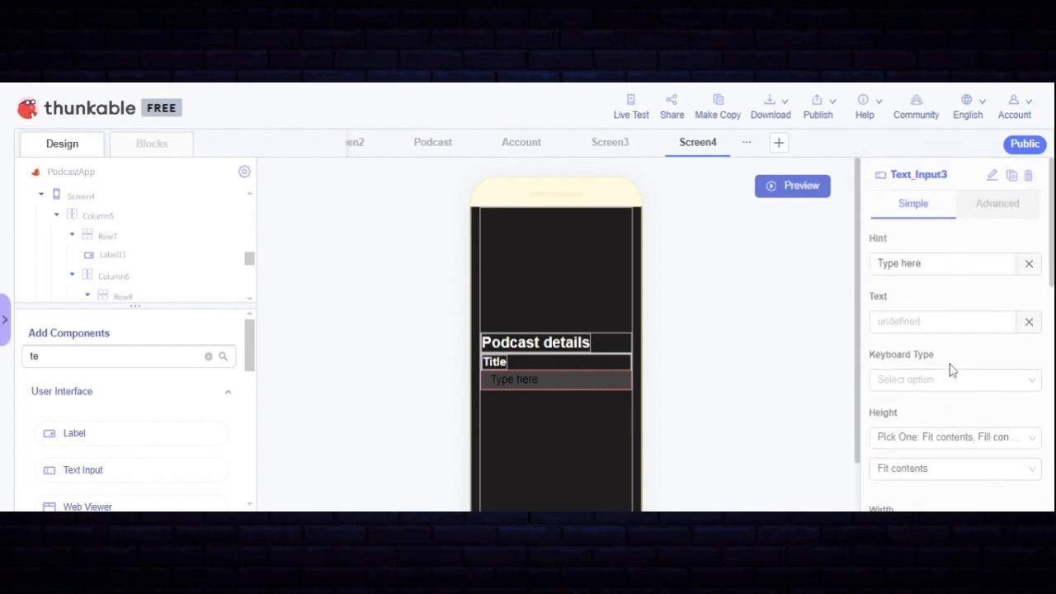
pyautogui.click(1028, 264)
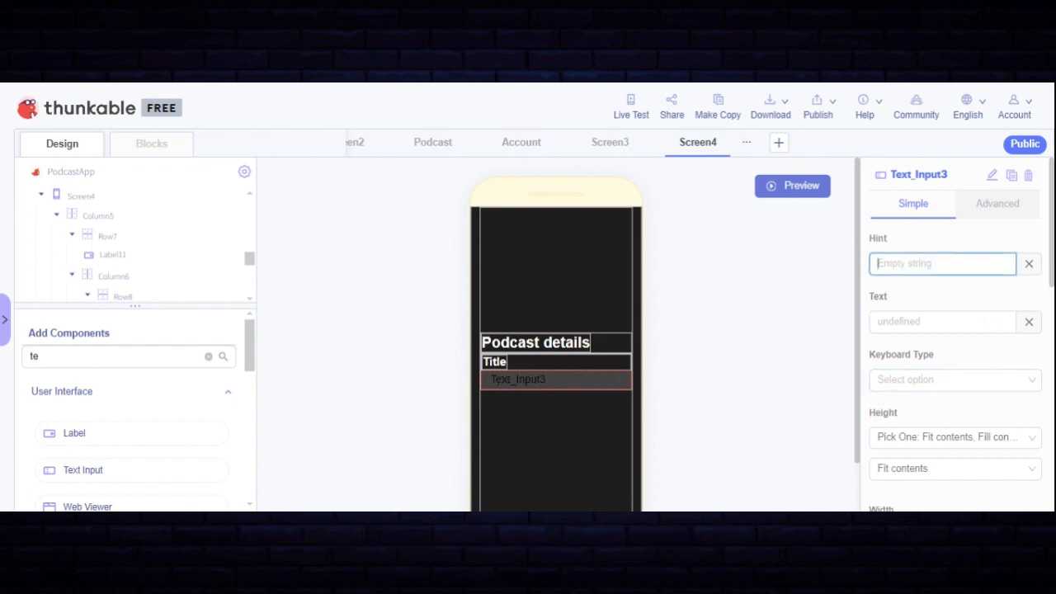
pyautogui.write('Po')
pyautogui.press('BackSpace')
pyautogui.press('BackSpace')
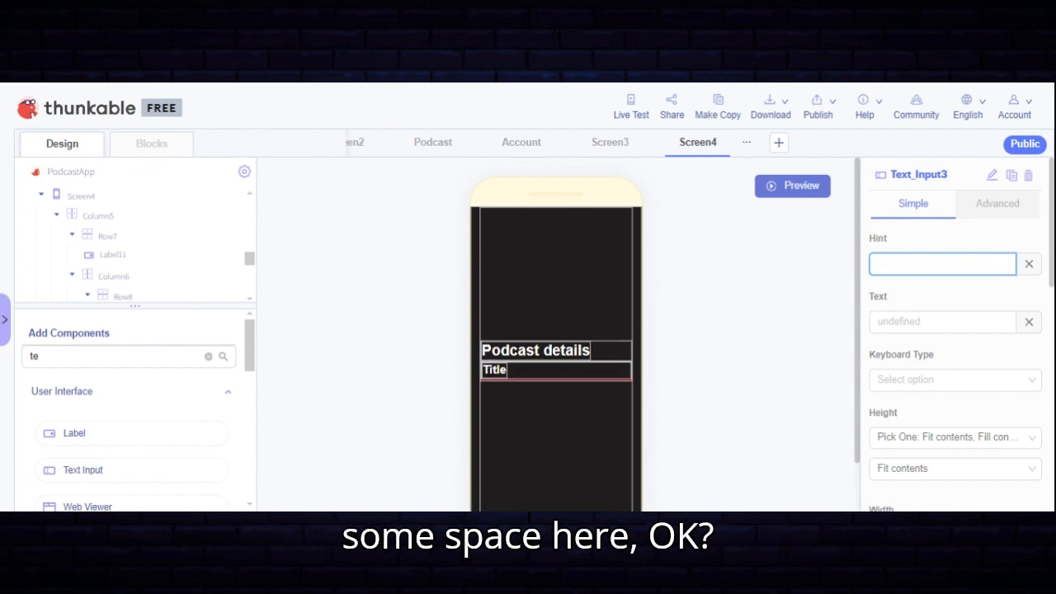
pyautogui.press('BackSpace')
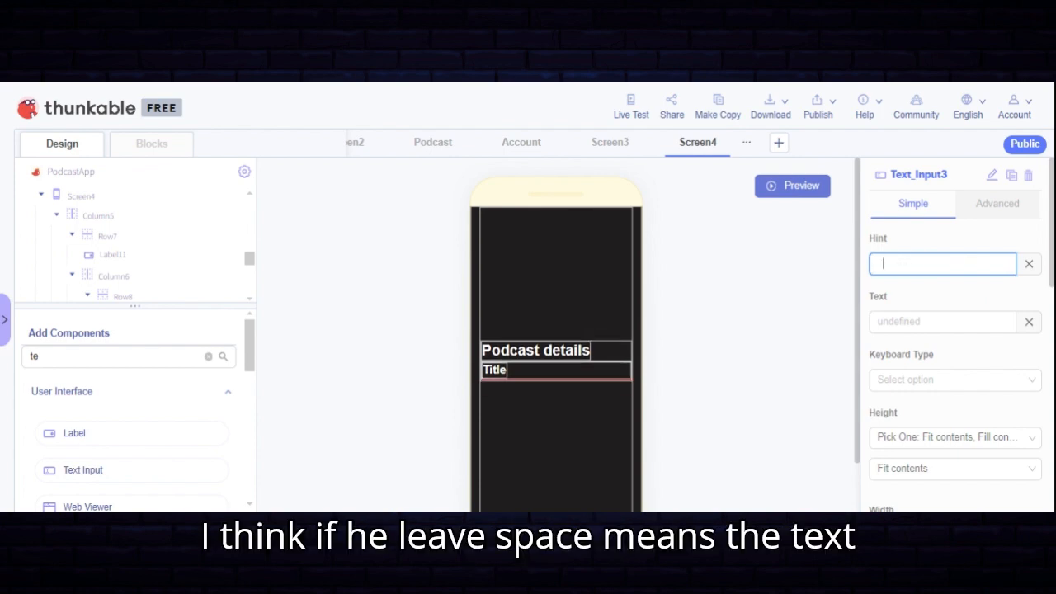
# Replace the blank hint of the text input under "Title" with "Podcast's title"
pyautogui.press('BackSpace')
pyautogui.press('BackSpace')
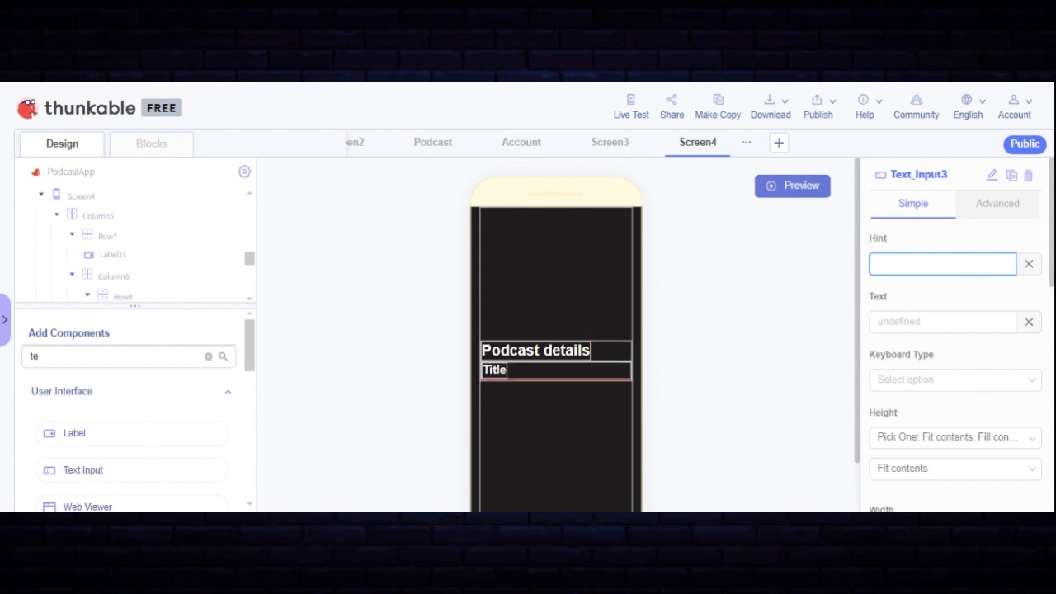
pyautogui.press('BackSpace')
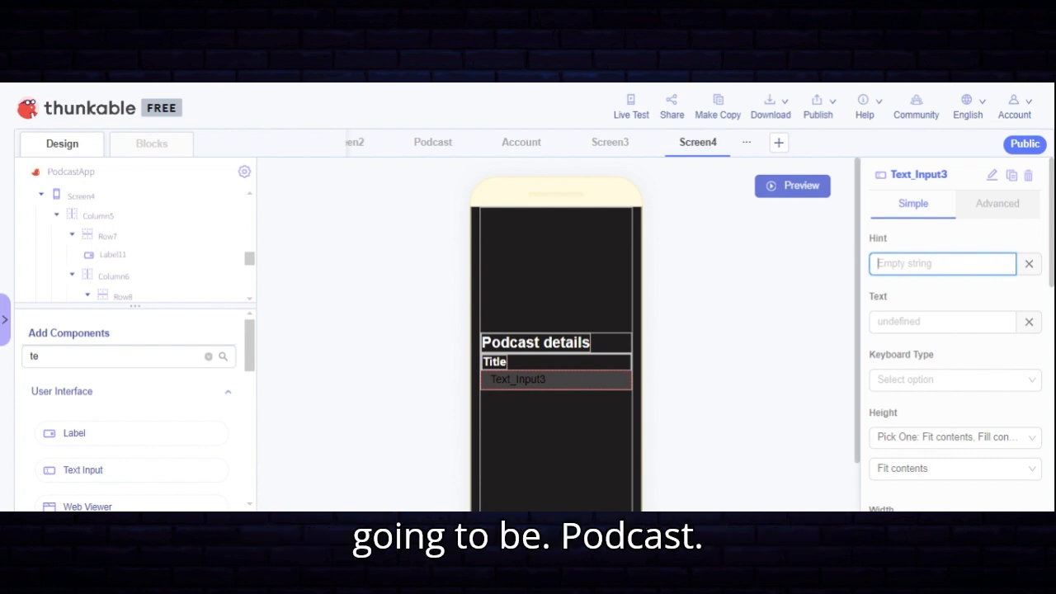
pyautogui.write("podcast's t")
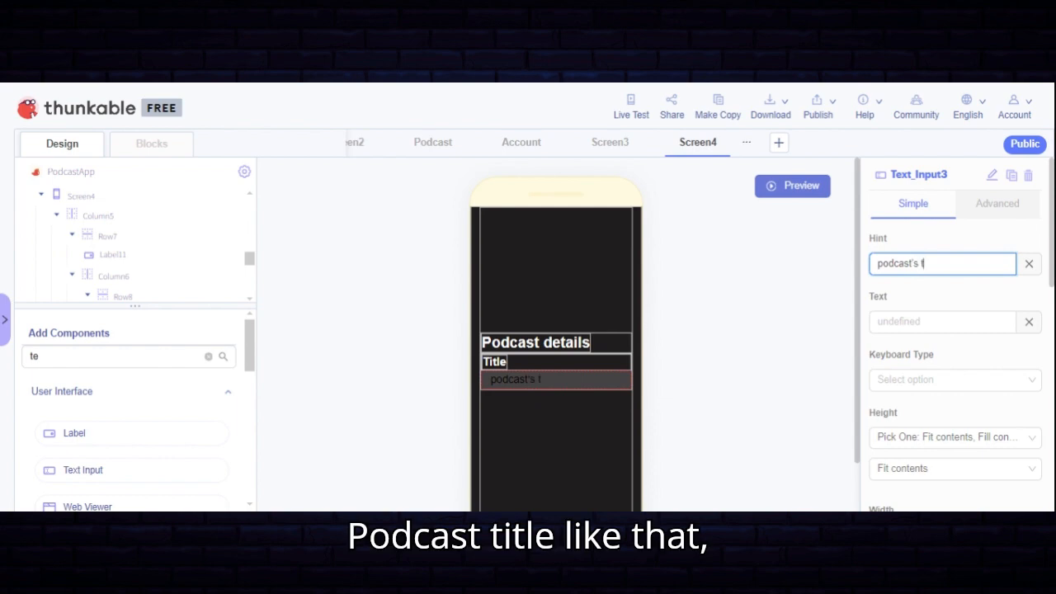
pyautogui.write('itle')
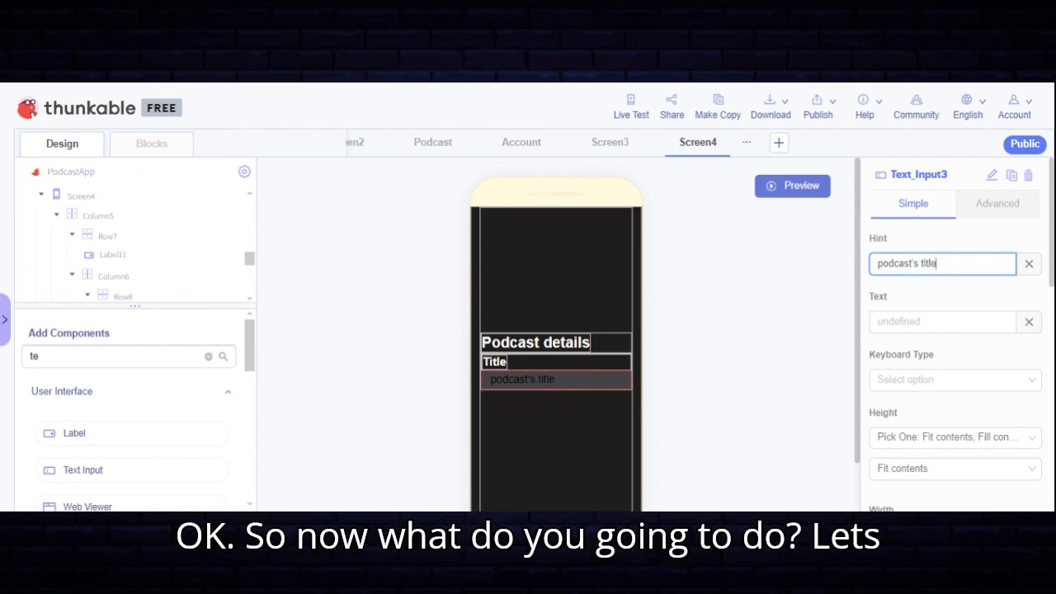
pyautogui.scroll(-1, 645, 341)
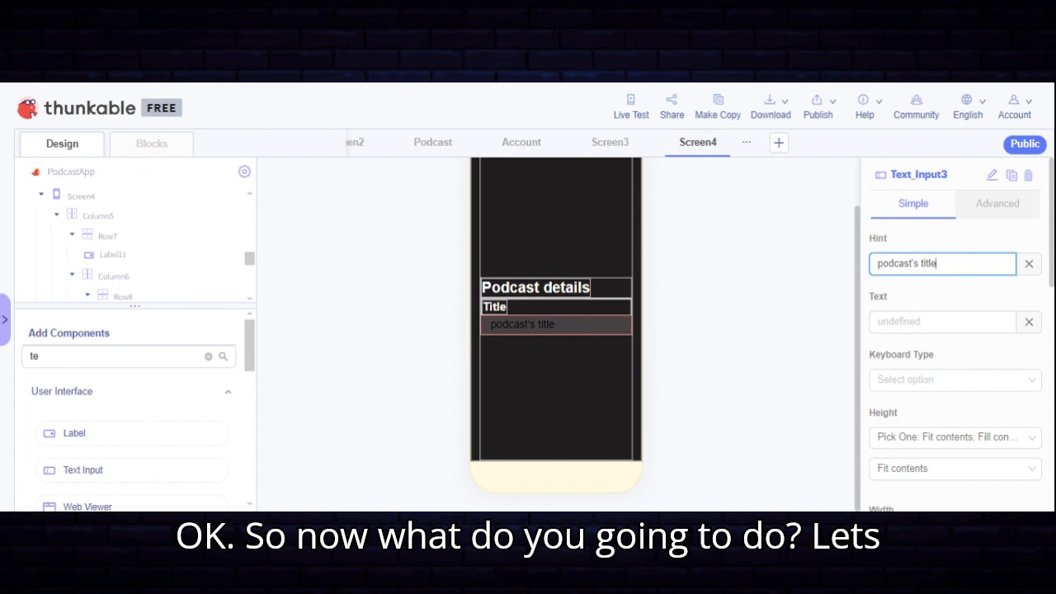
pyautogui.press('Home')
pyautogui.press('Delete')
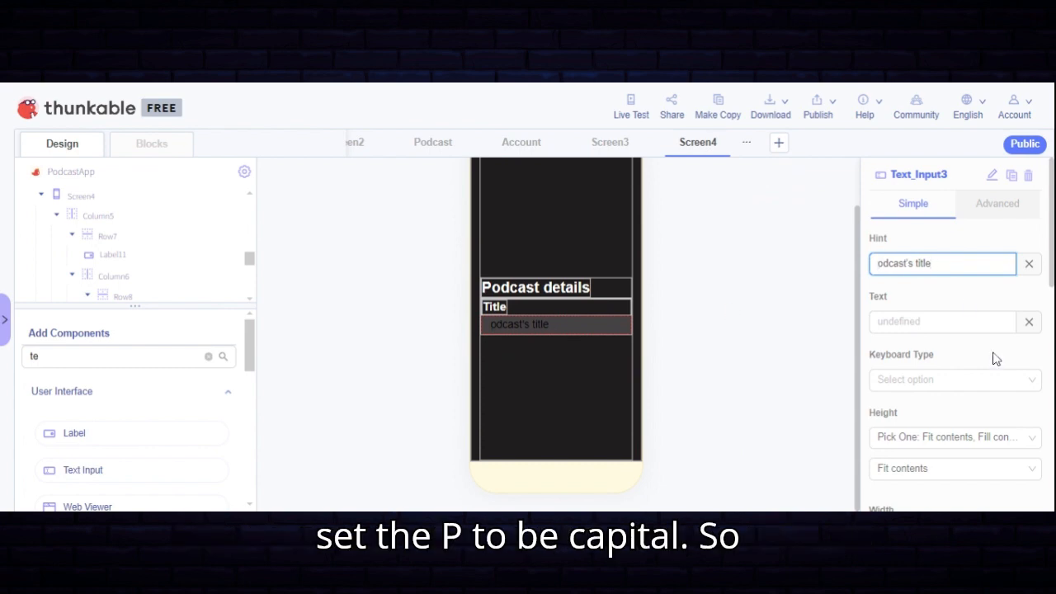
pyautogui.write('P')
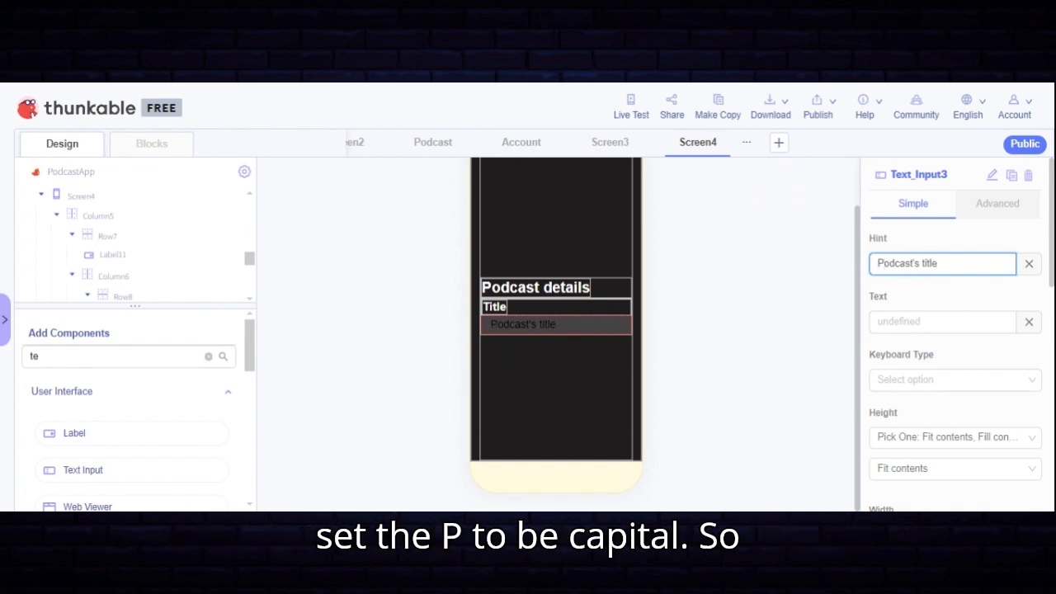
# Duplicate Column6, which holds the "Title" row and its text input
pyautogui.click(554, 365)
pyautogui.scroll(1, 555, 363)
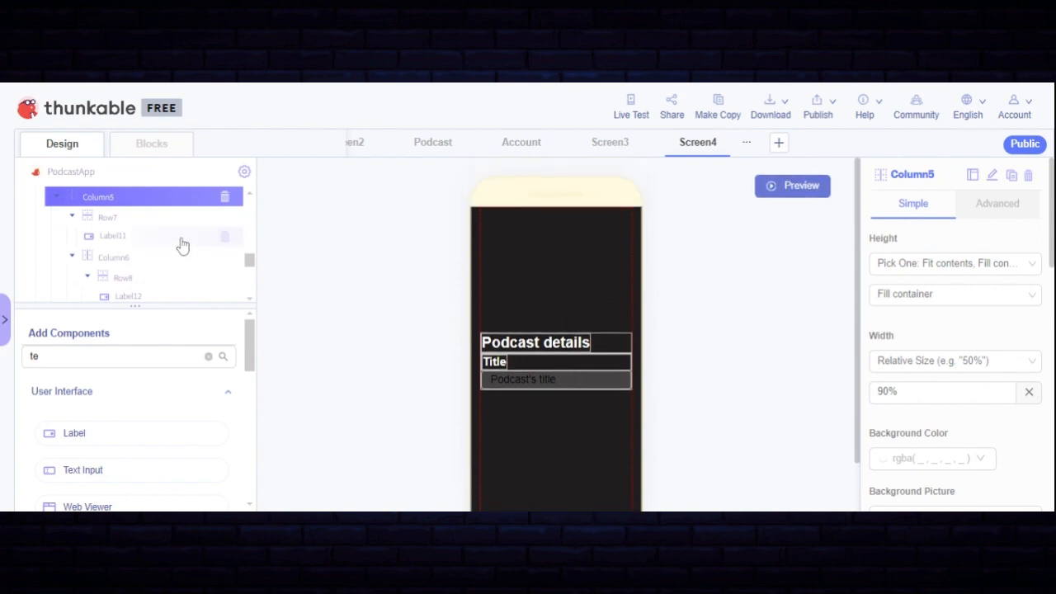
pyautogui.click(122, 261)
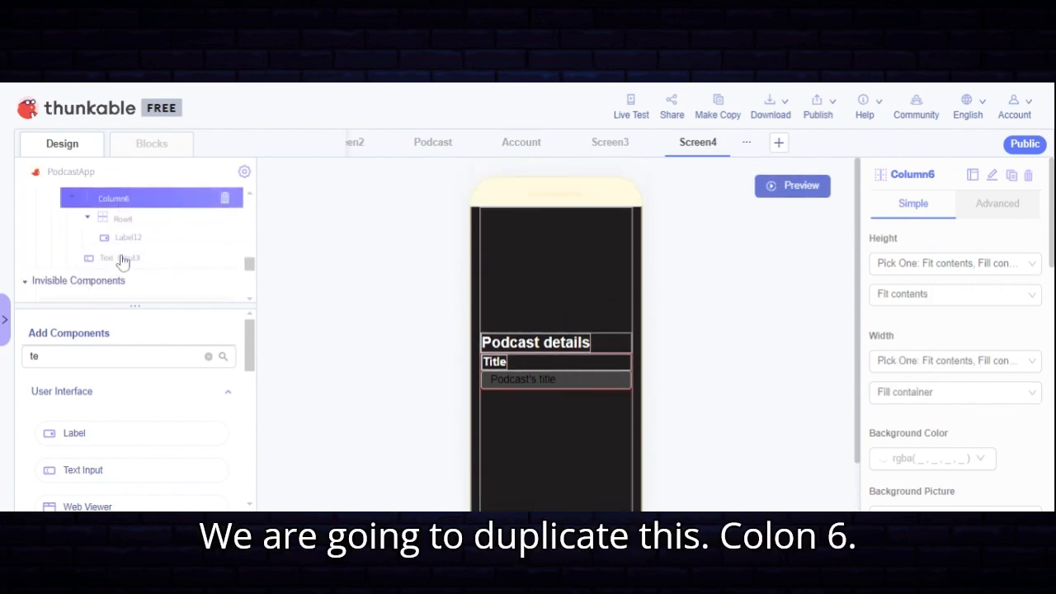
pyautogui.scroll(-1, 949, 372)
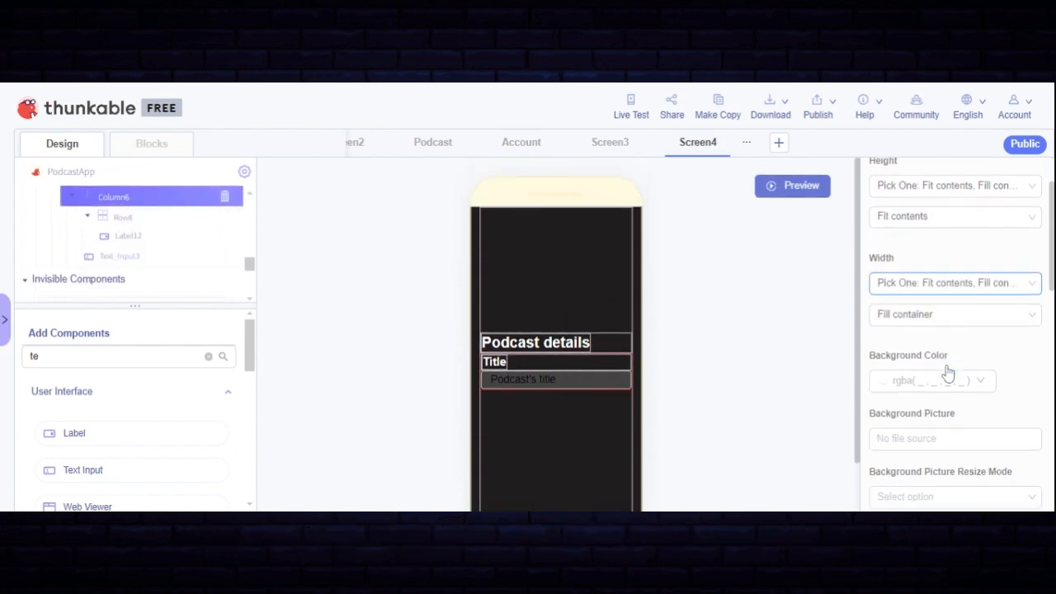
pyautogui.scroll(1, 990, 247)
pyautogui.click(1010, 181)
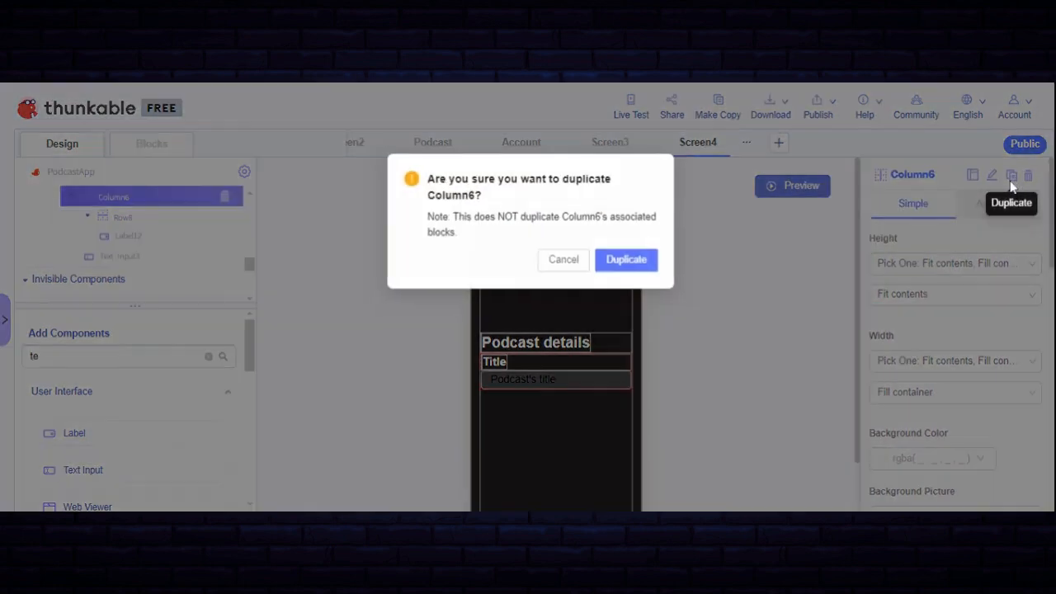
pyautogui.click(623, 260)
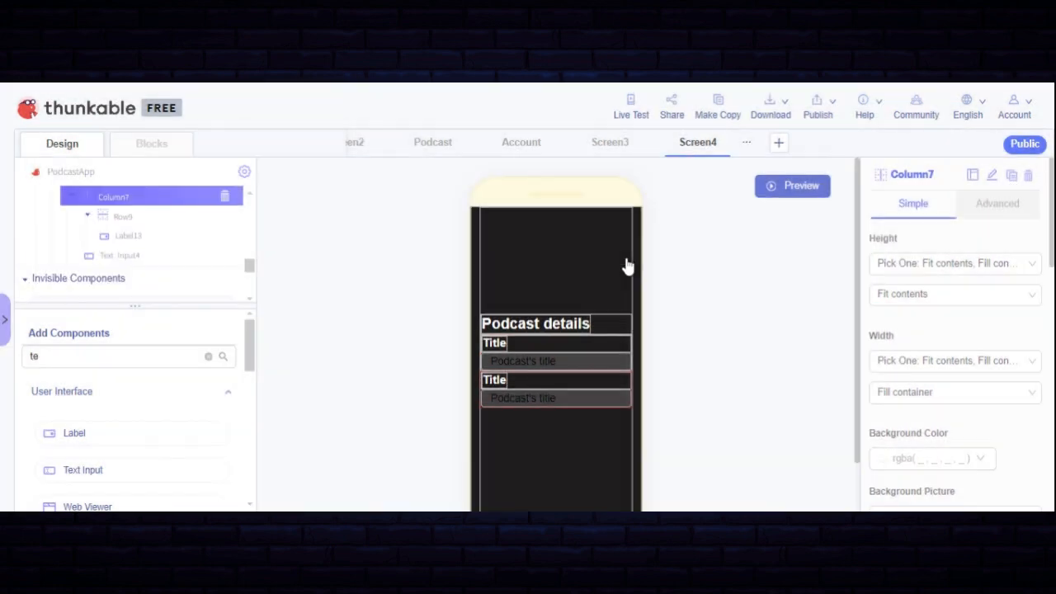
# Change the label text in the duplicated column, Column7, from "Title" to "Description"
pyautogui.click(492, 383)
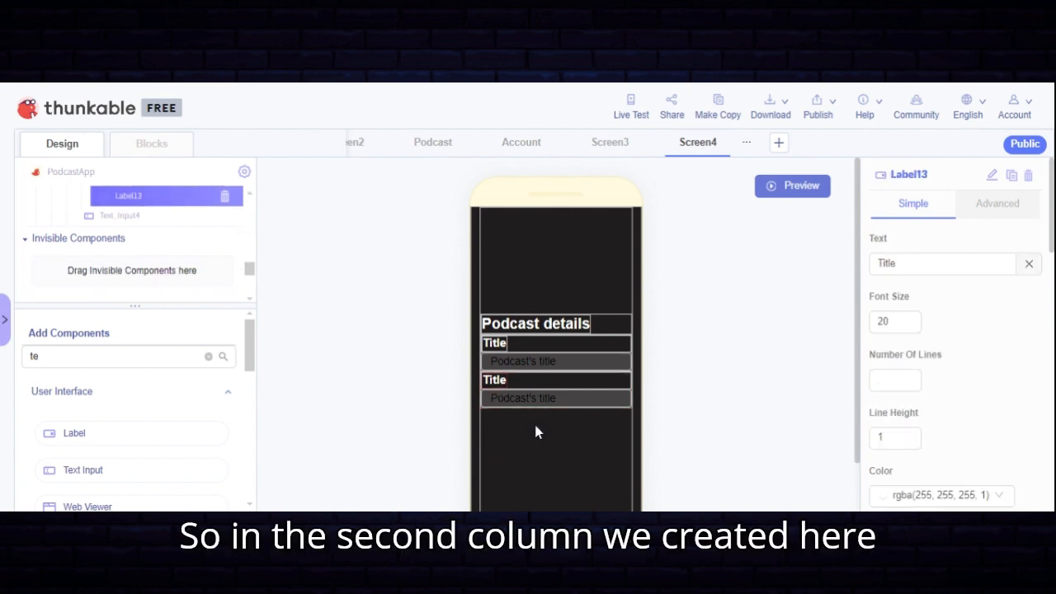
pyautogui.click(536, 431)
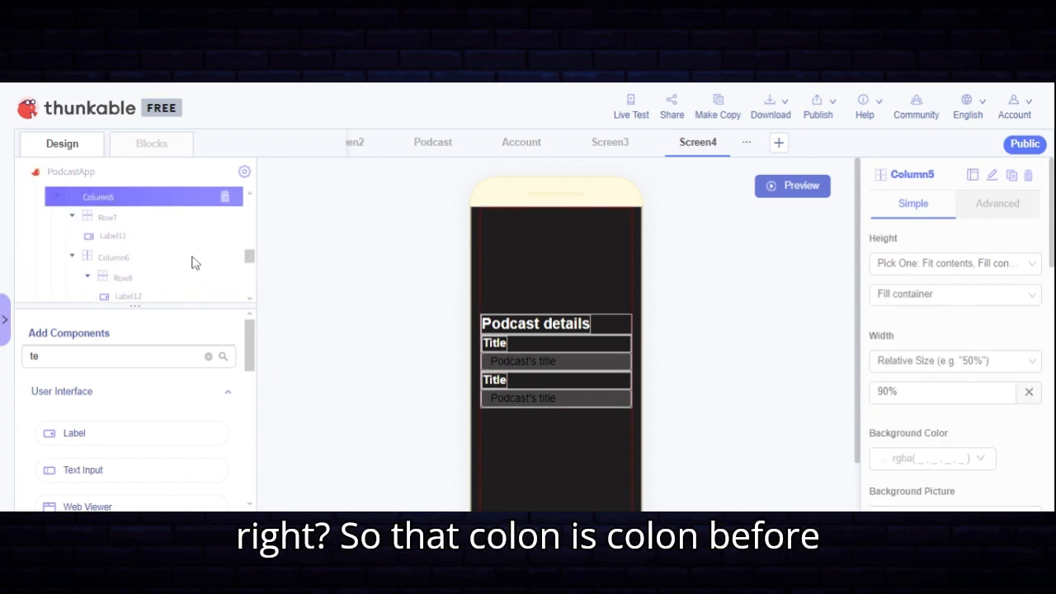
pyautogui.click(126, 260)
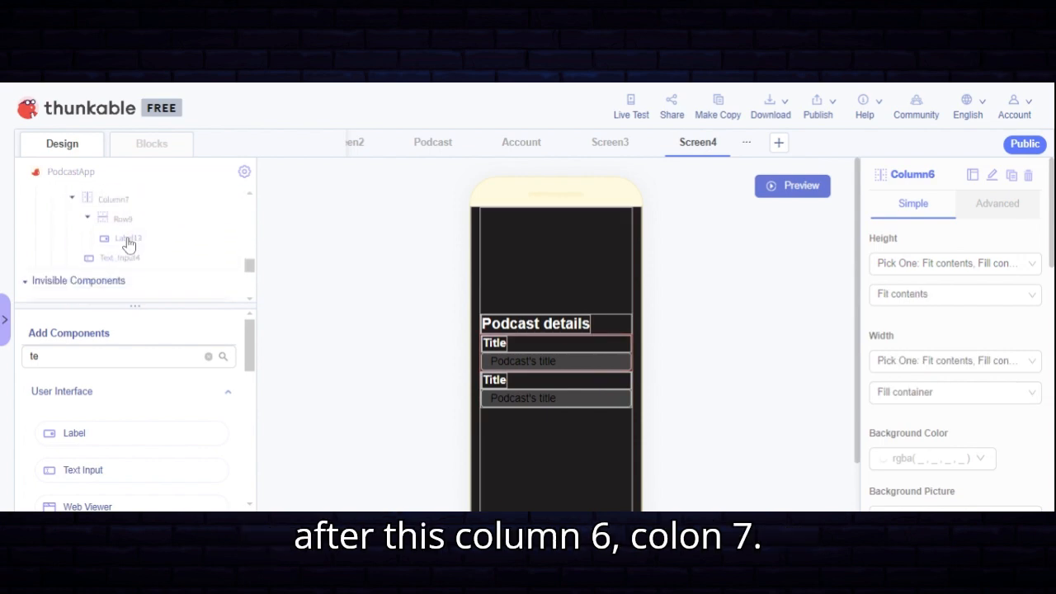
pyautogui.click(116, 278)
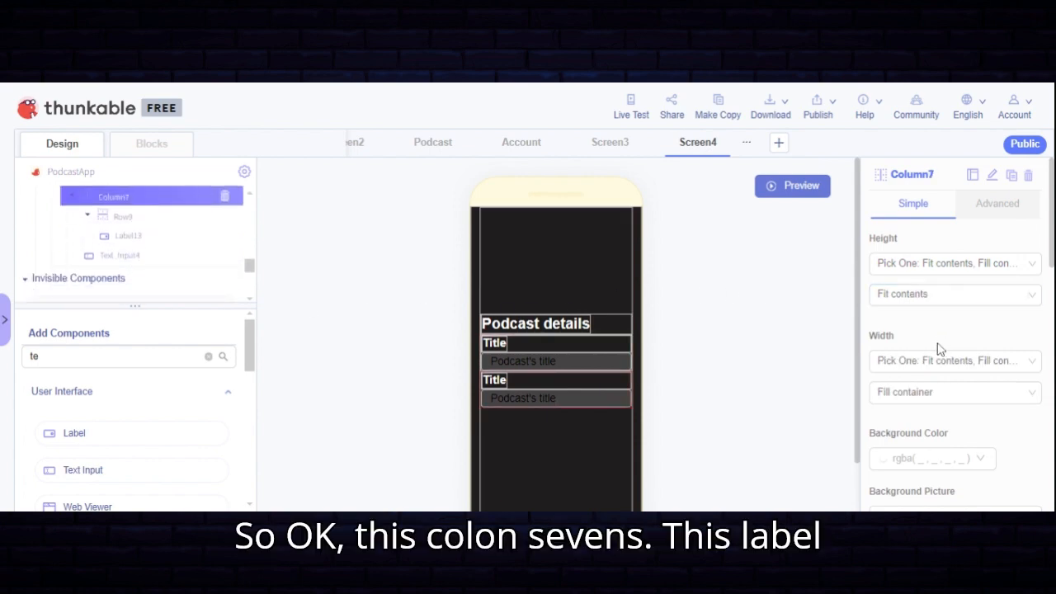
pyautogui.click(488, 379)
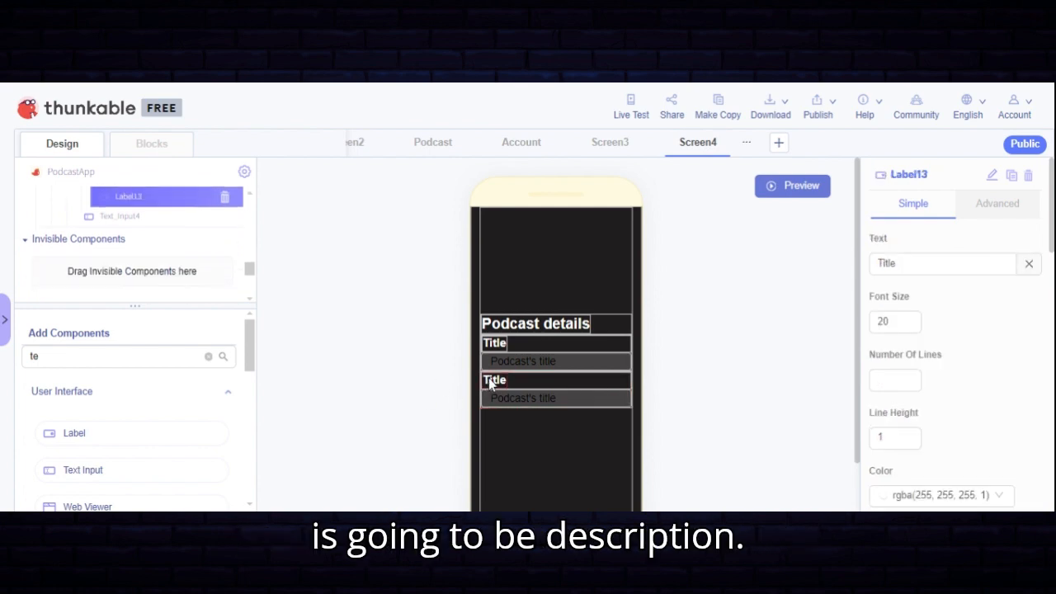
pyautogui.click(1029, 264)
pyautogui.click(942, 264)
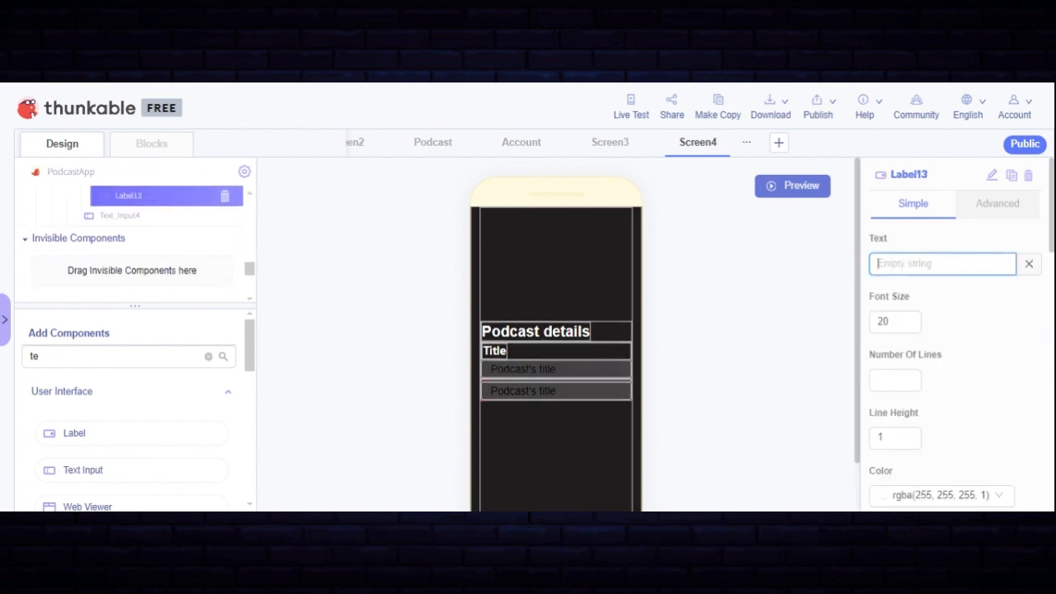
pyautogui.write('Description')
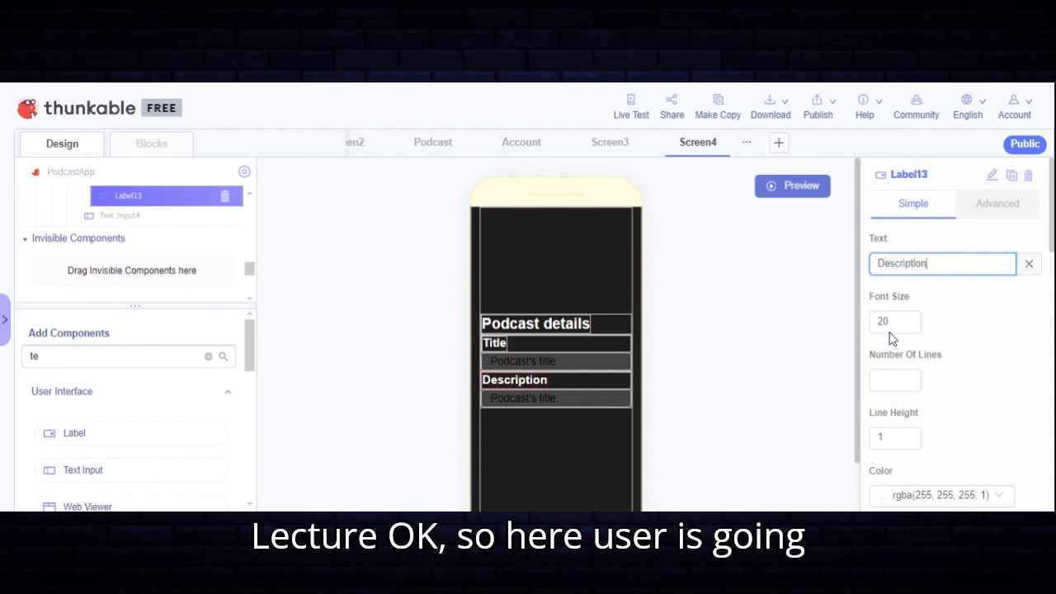
# Set the hint of the text input under "Description" to "Enter here"
pyautogui.click(564, 401)
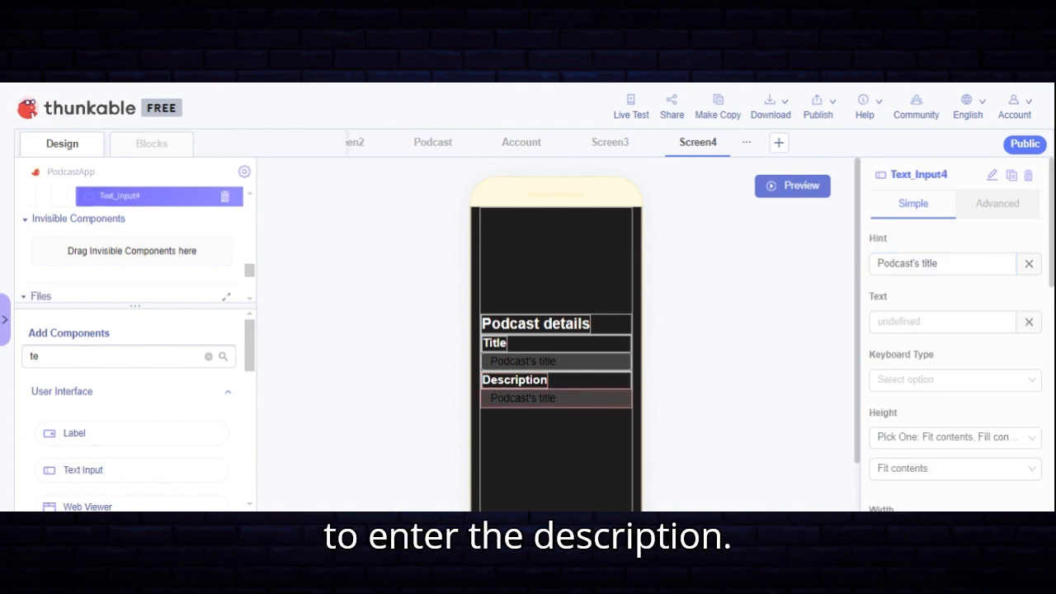
pyautogui.click(1029, 265)
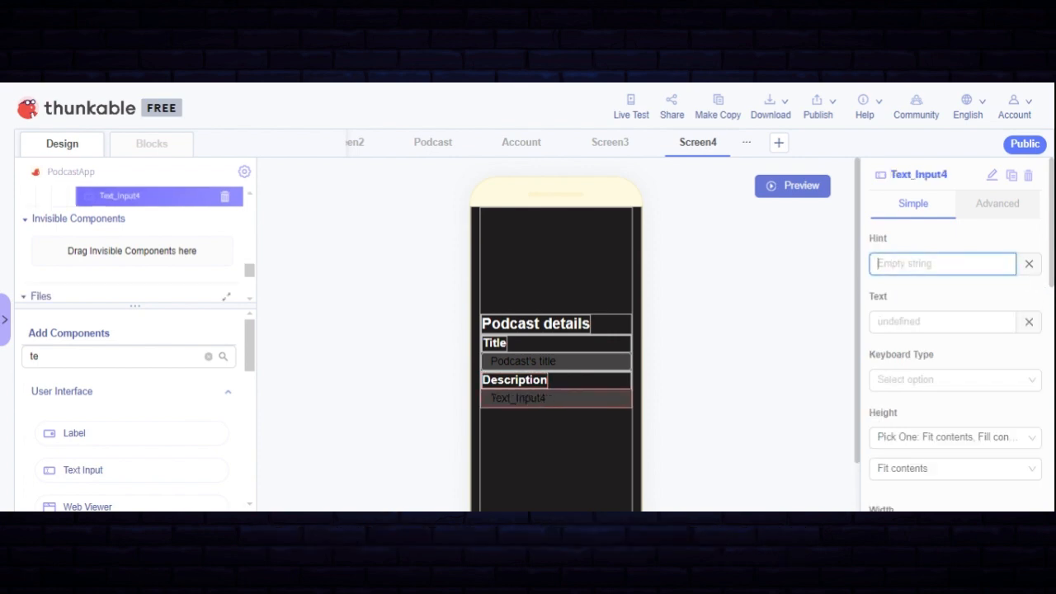
pyautogui.write('Enter')
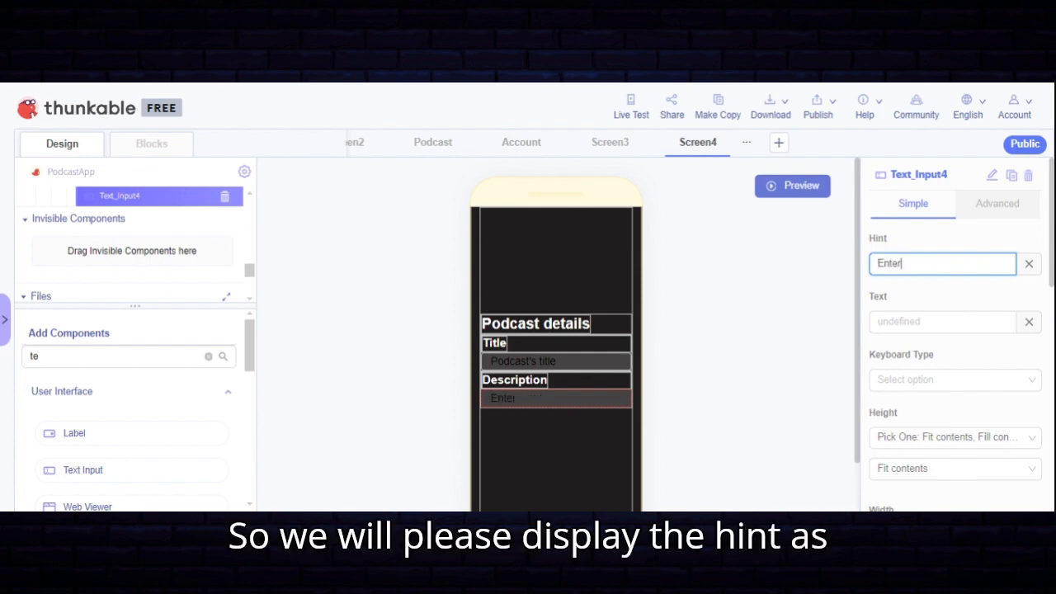
pyautogui.write(' here')
# Set the hint of the text input under "Title" to "Enter here" as well
pyautogui.click(547, 360)
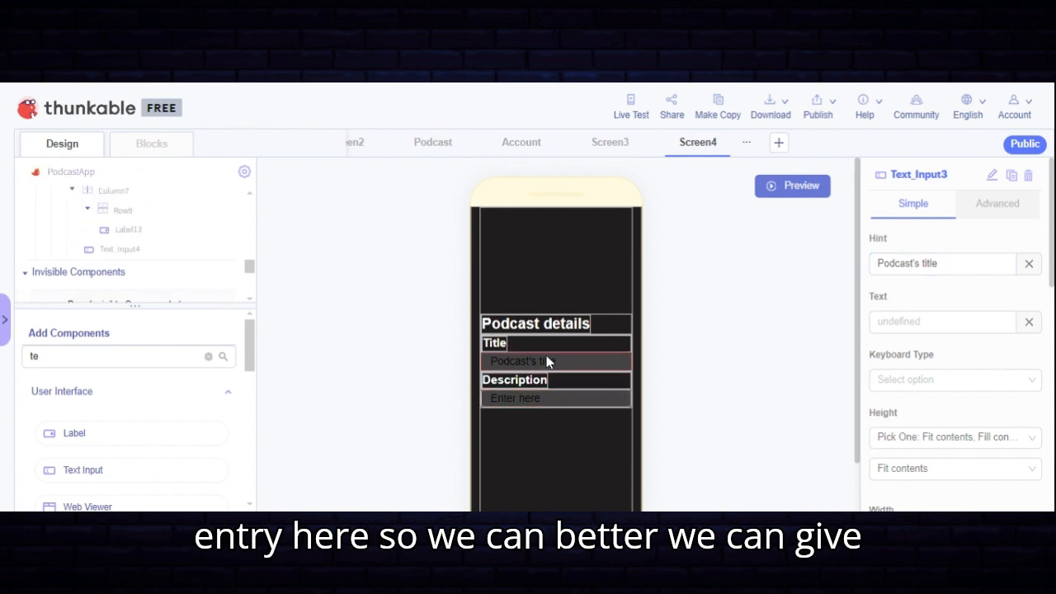
pyautogui.click(1029, 263)
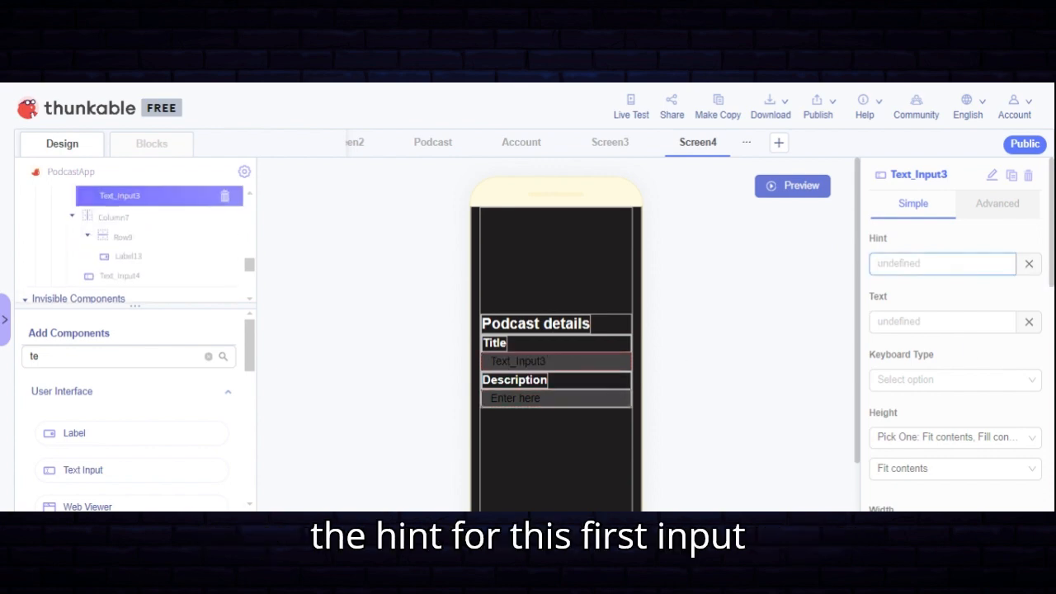
pyautogui.click(879, 263)
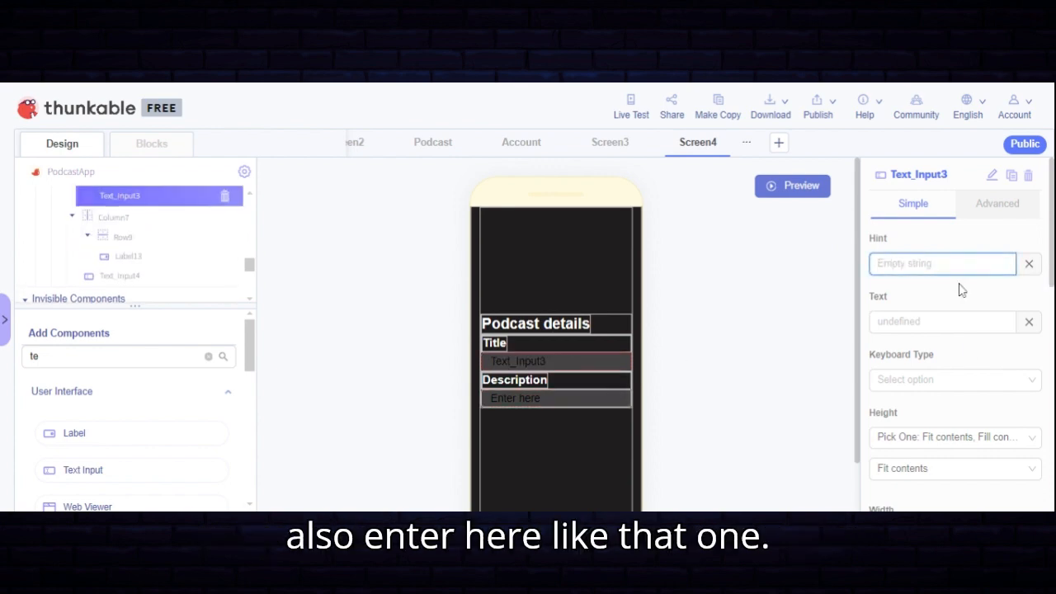
pyautogui.write('Enter here')
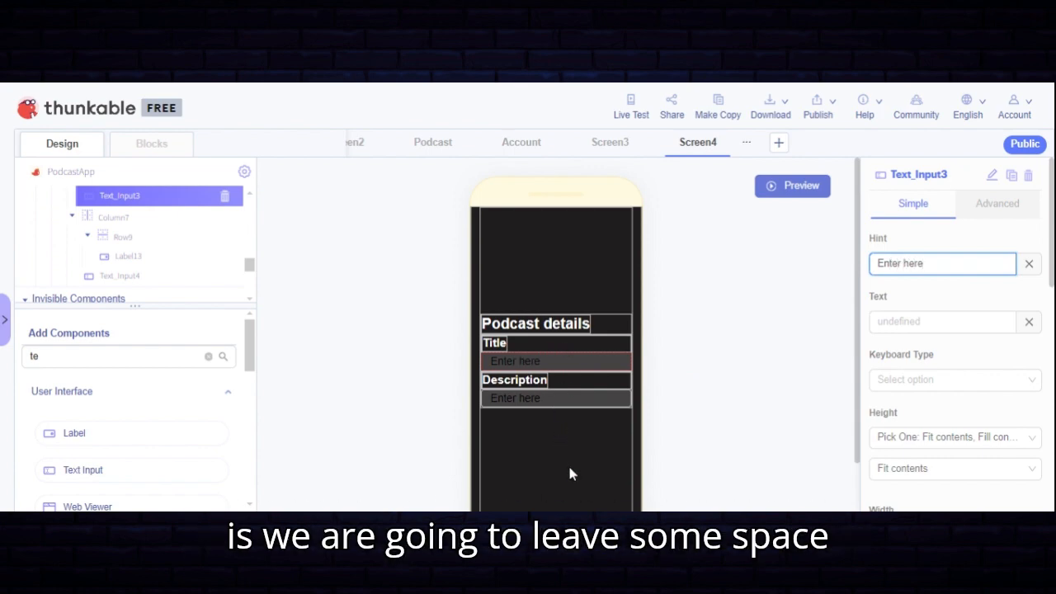
# Give Column6, which contains the "Title" label and input, a top margin of 35 px
pyautogui.click(571, 346)
pyautogui.scroll(2, 160, 258)
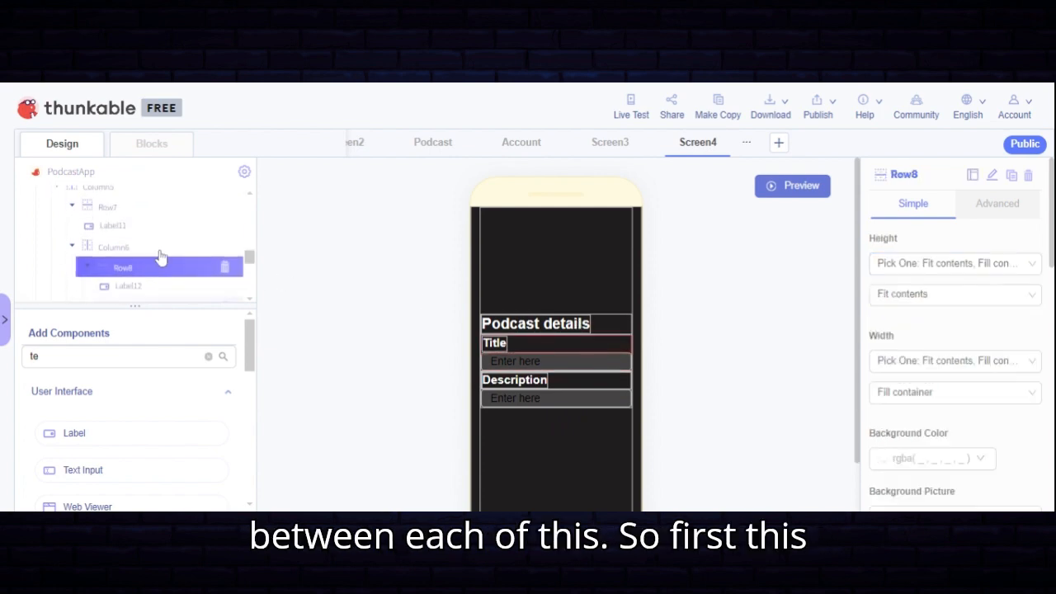
pyautogui.click(114, 256)
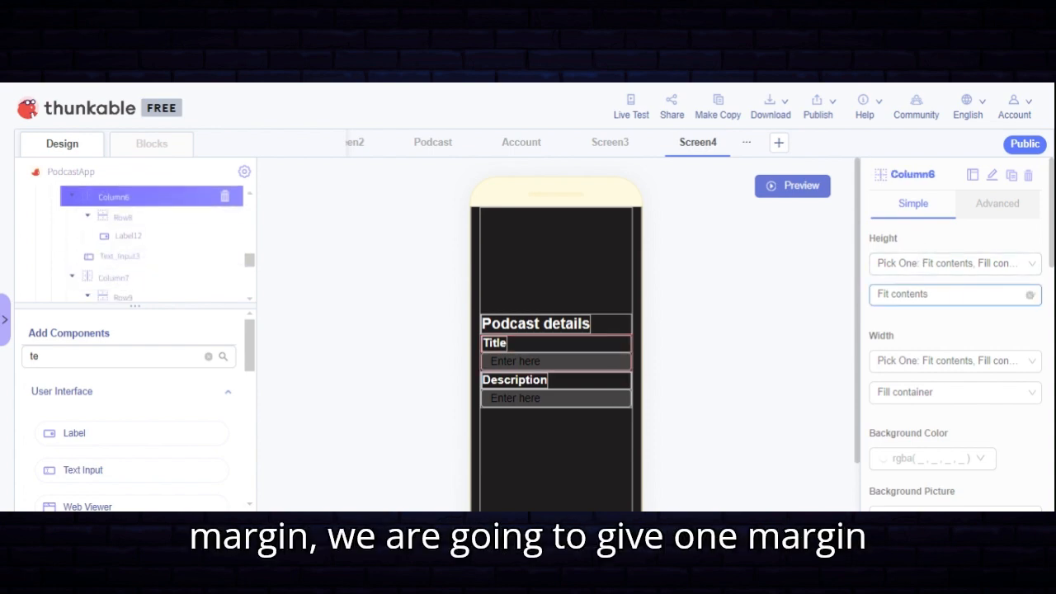
pyautogui.scroll(-3, 947, 320)
pyautogui.scroll(-3, 947, 320)
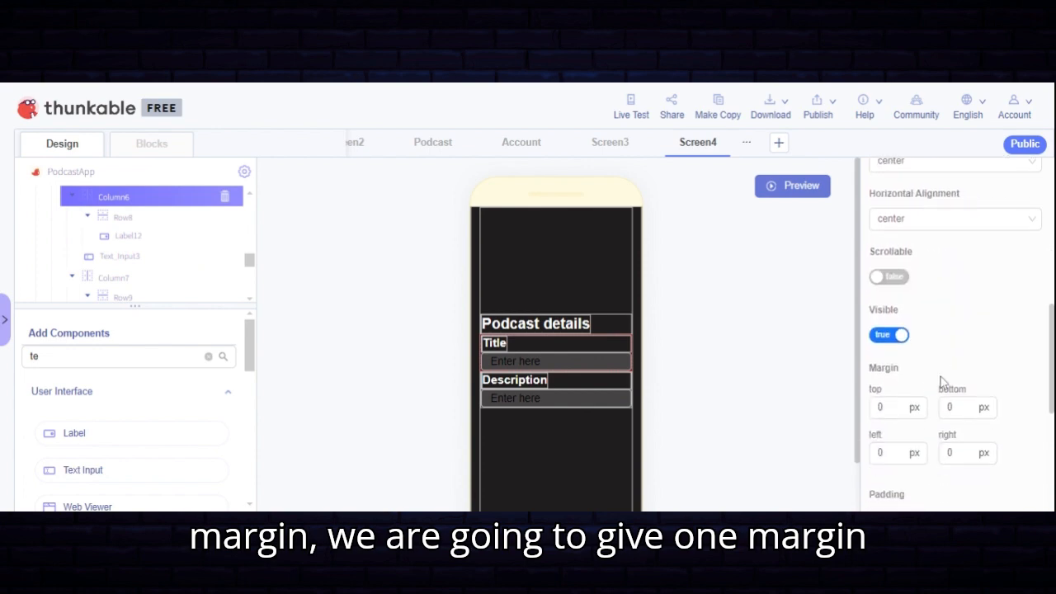
pyautogui.click(899, 408)
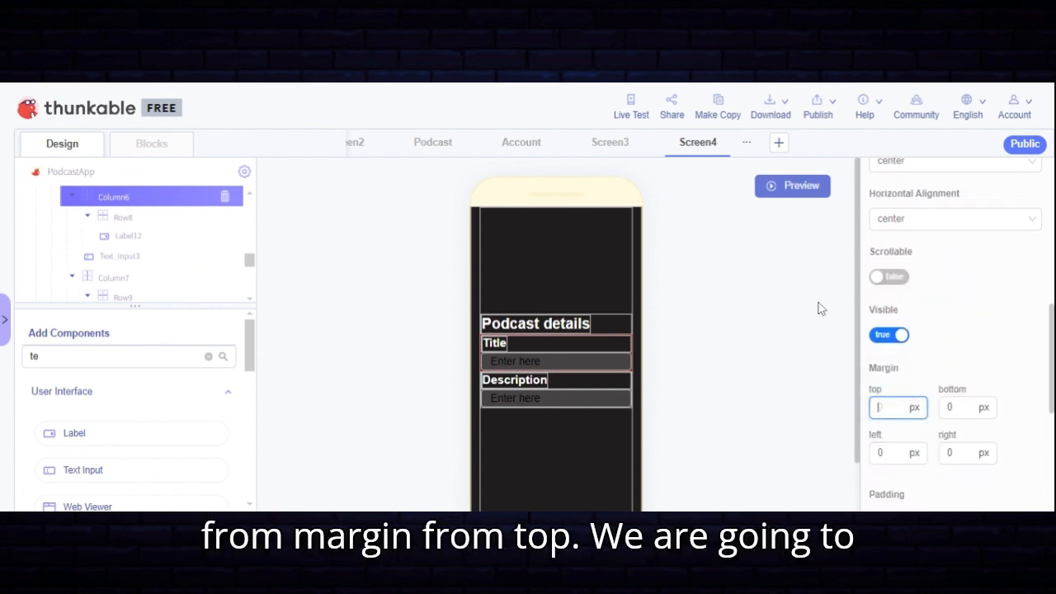
pyautogui.write('35')
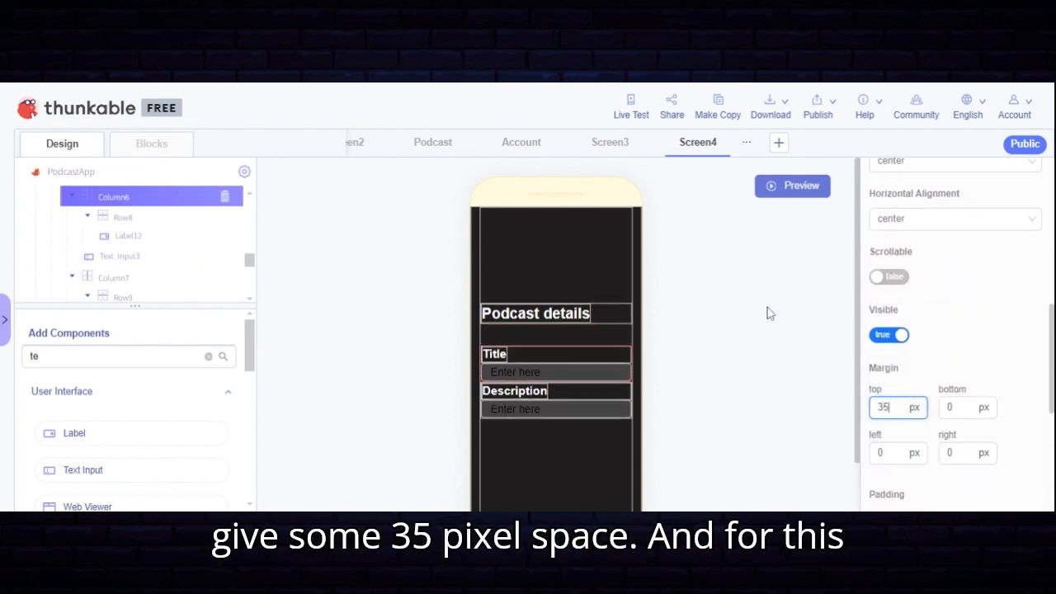
# Give Column7, which contains the "Description" label and input, a top margin of 25 px
pyautogui.click(132, 282)
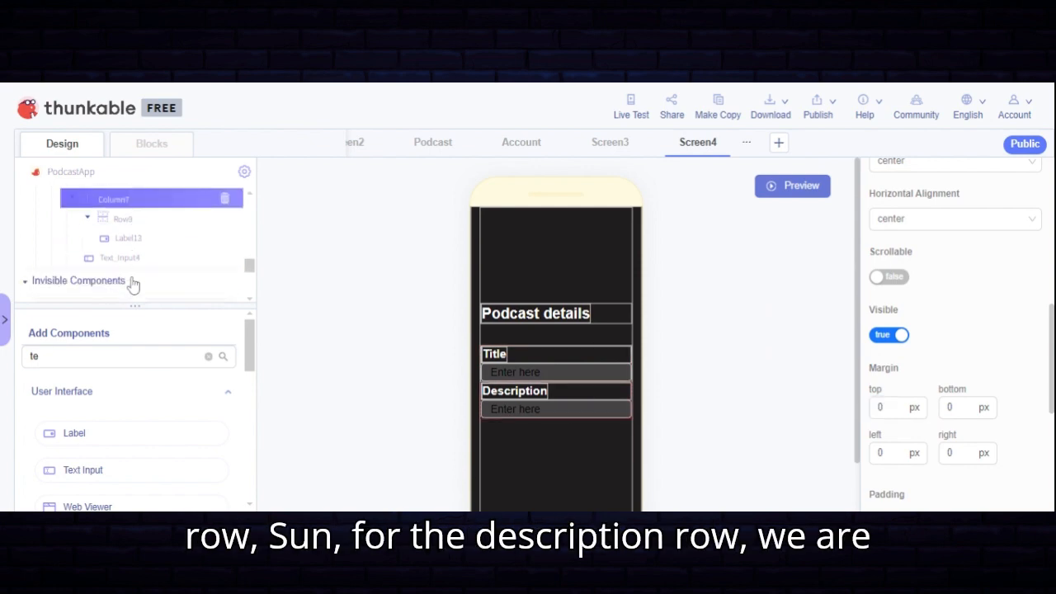
pyautogui.click(883, 406)
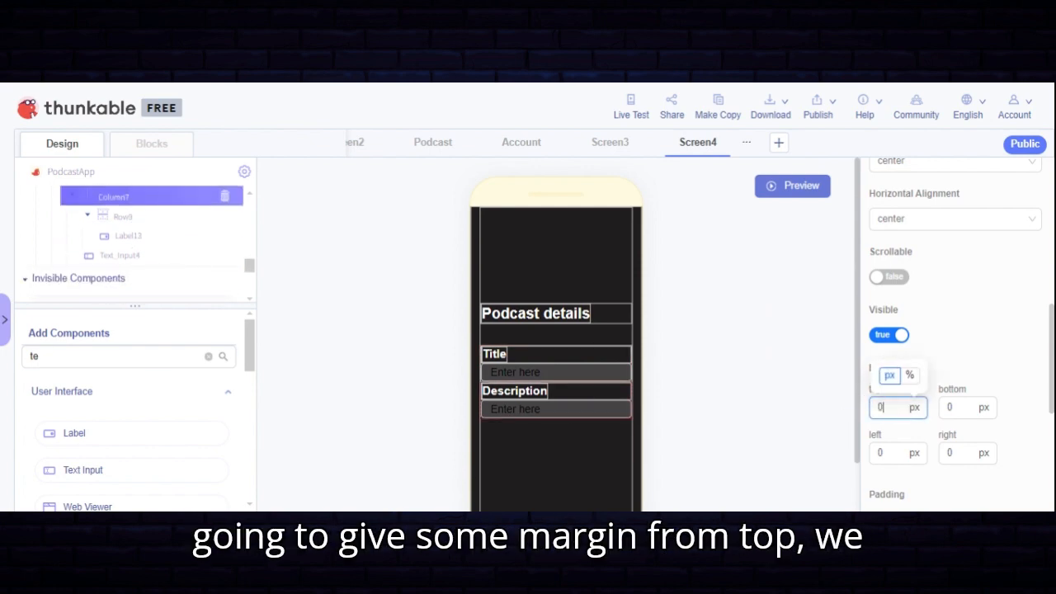
pyautogui.write('25')
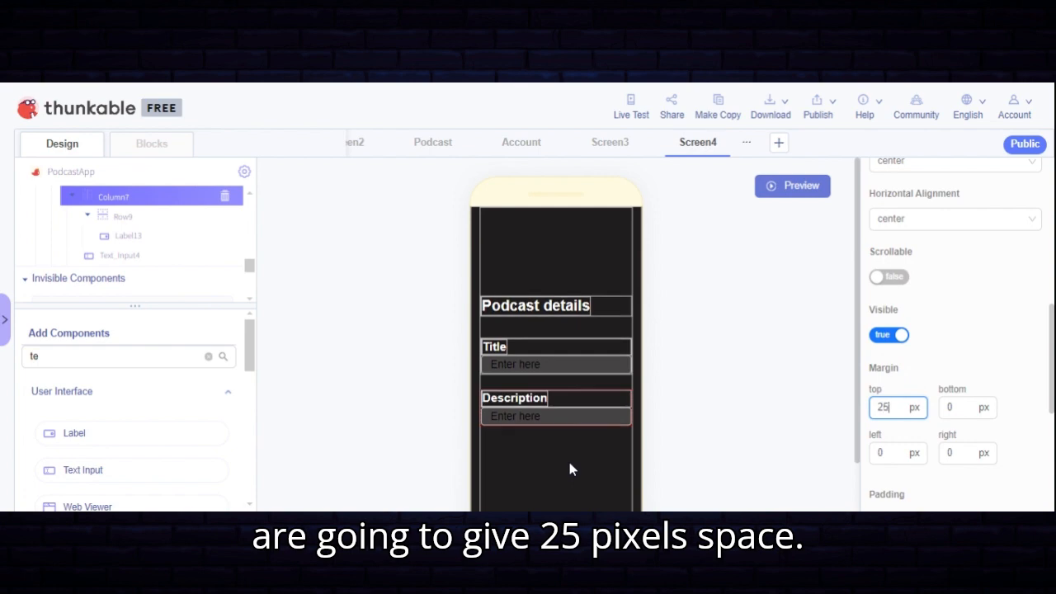
pyautogui.scroll(-2, 625, 400)
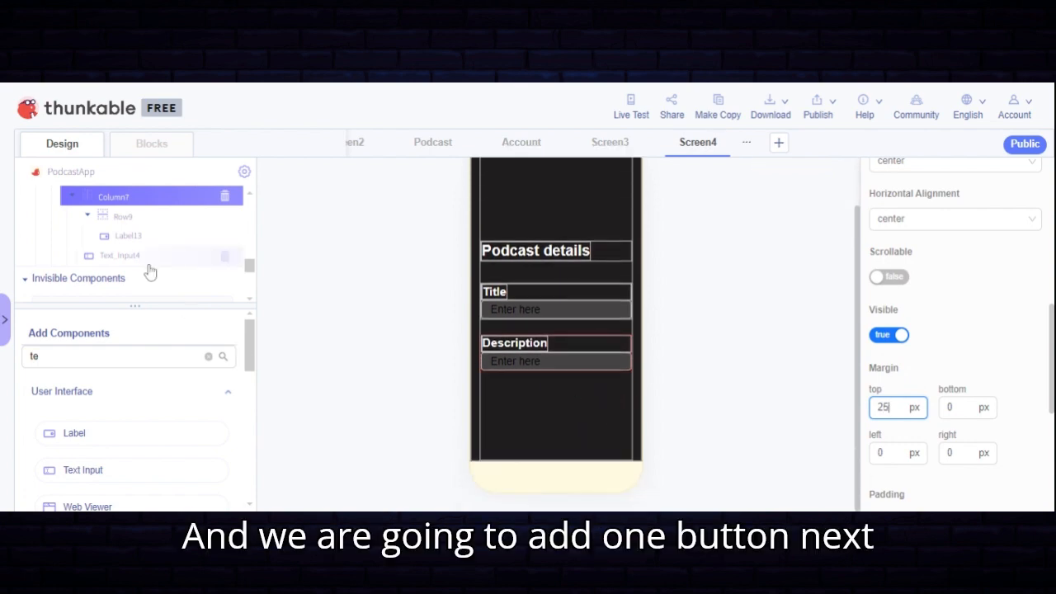
# Clear the component search and add a Button component directly below Column7, which contains the "Description" label and input
pyautogui.click(105, 357)
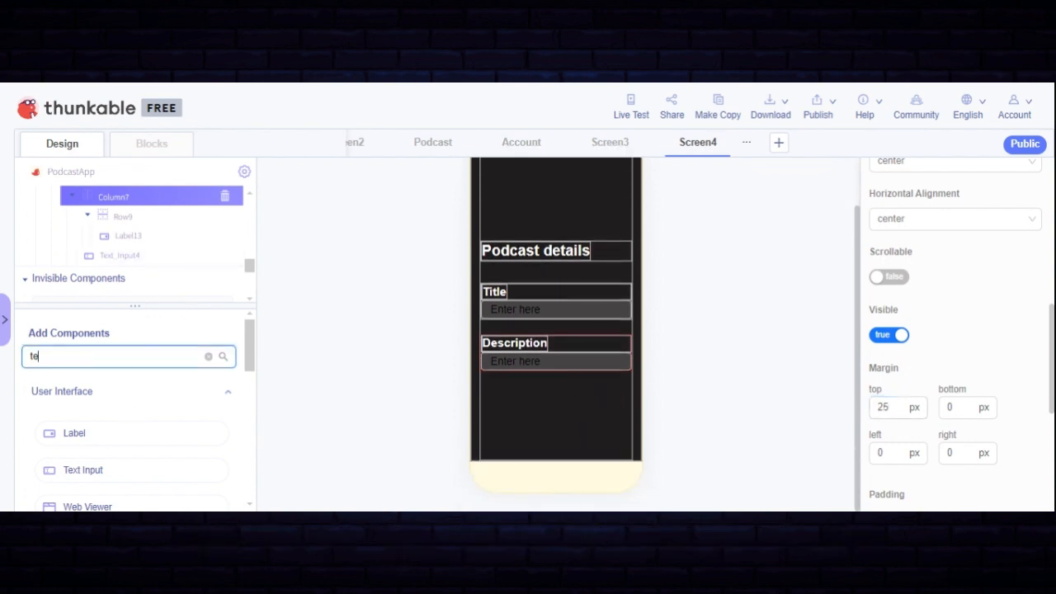
pyautogui.press('BackSpace')
pyautogui.press('BackSpace')
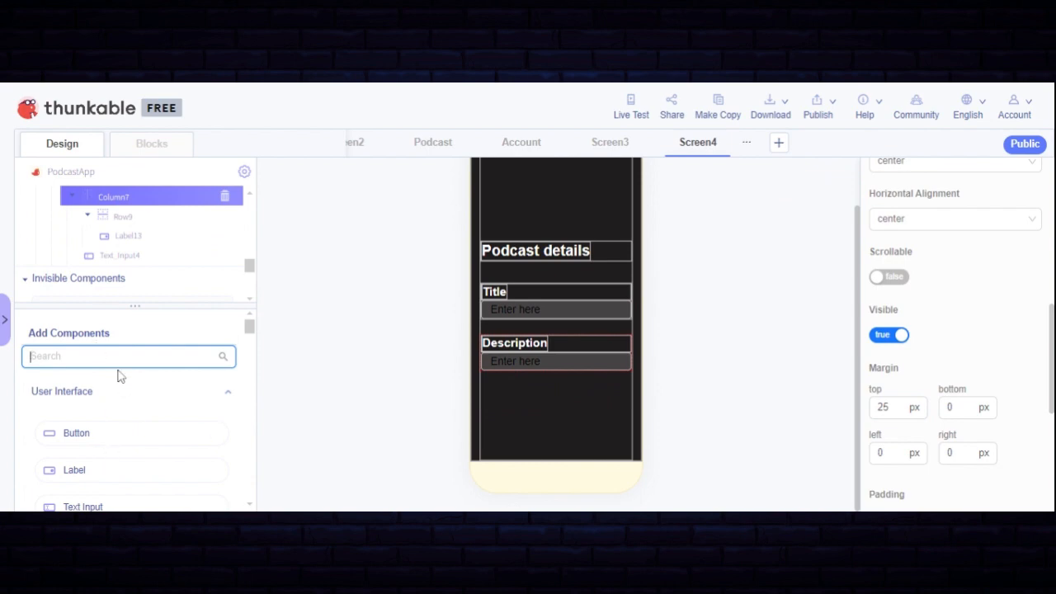
pyautogui.moveTo(113, 422); pyautogui.dragTo(184, 260)
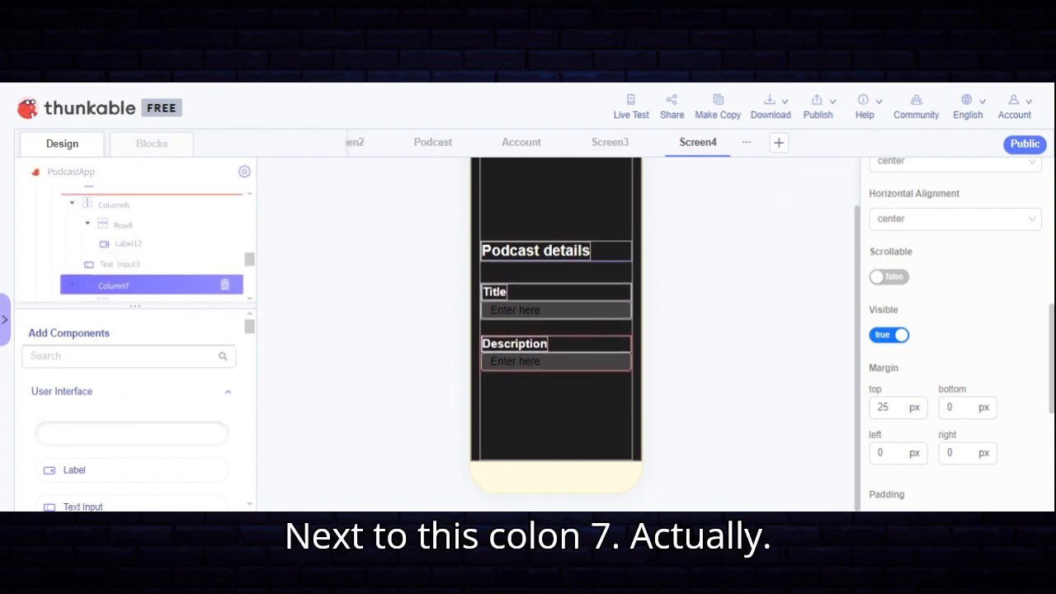
pyautogui.moveTo(182, 198); pyautogui.dragTo(181, 285)
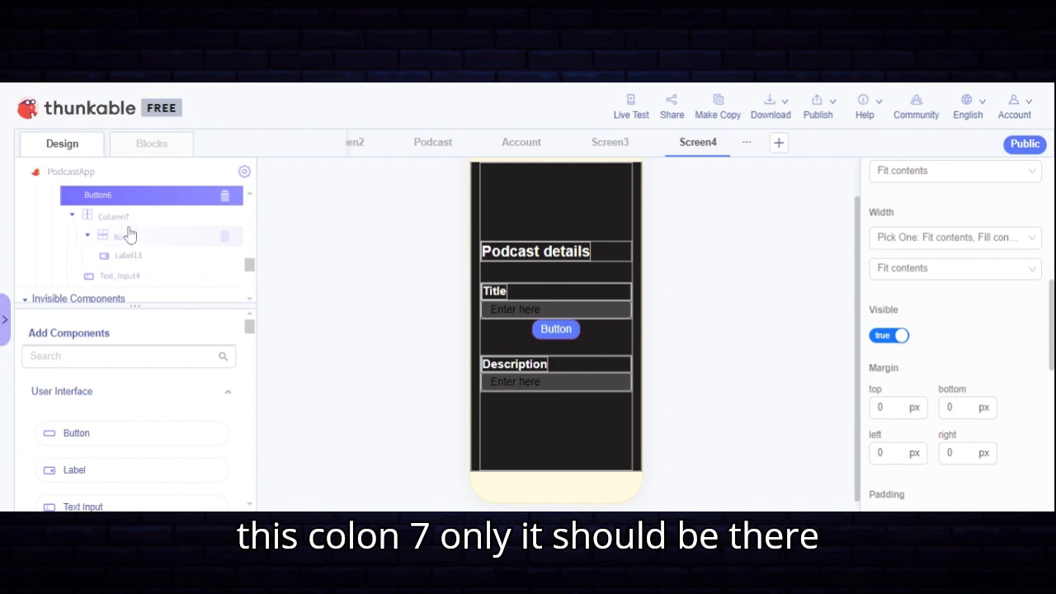
pyautogui.moveTo(129, 226); pyautogui.dragTo(170, 227)
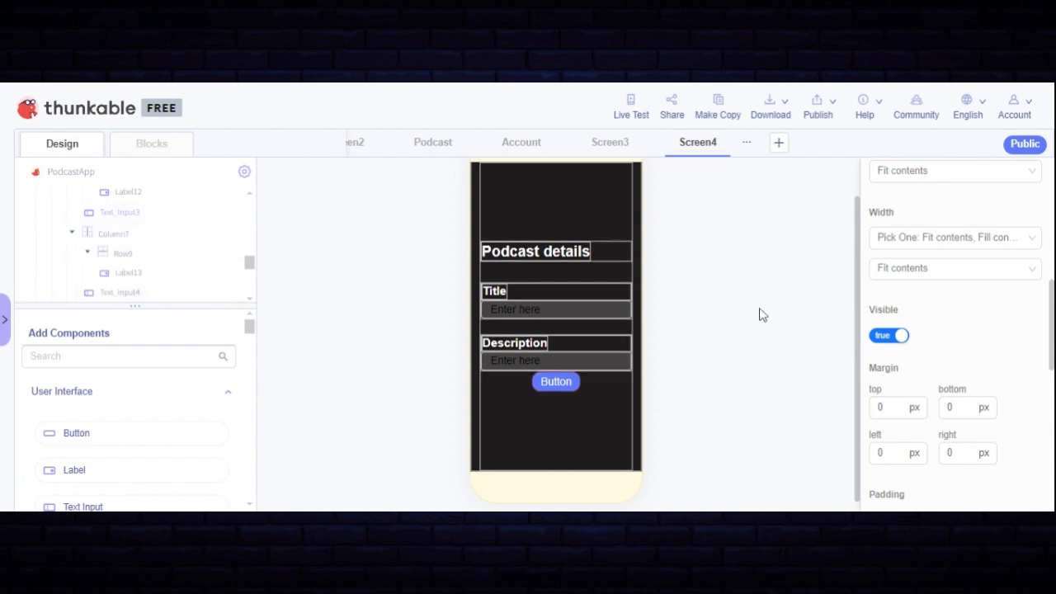
# Replace the text of the new button below the "Description" input with "Publish"
pyautogui.scroll(10, 1006, 382)
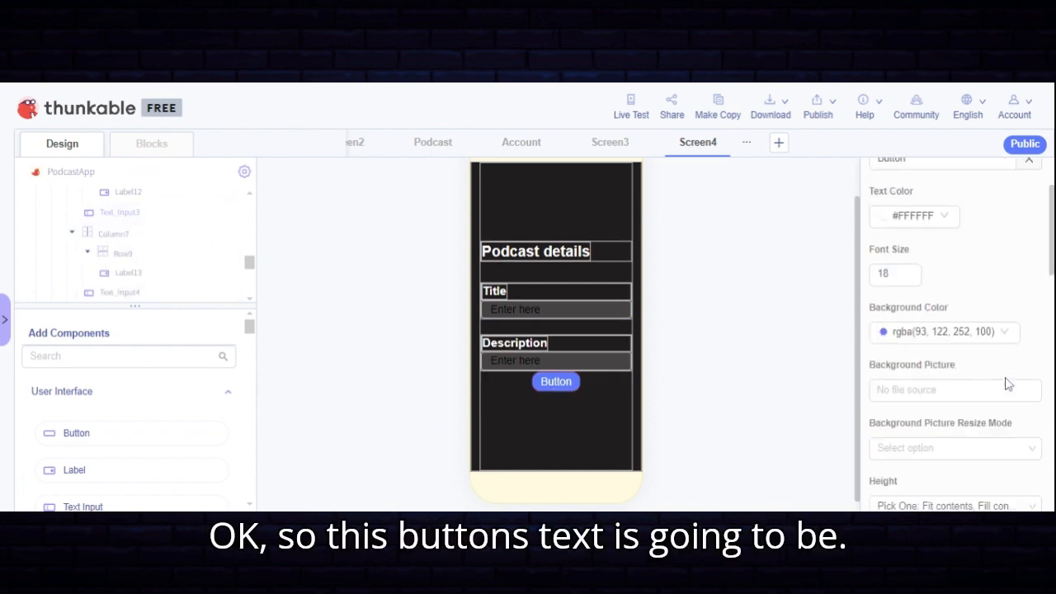
pyautogui.click(1029, 266)
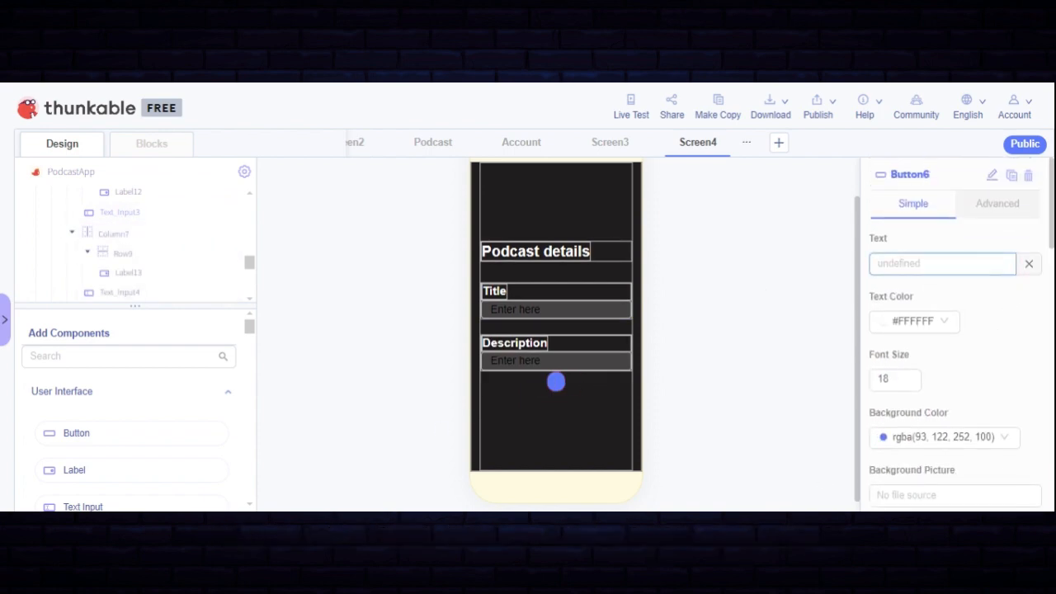
pyautogui.write('Pu')
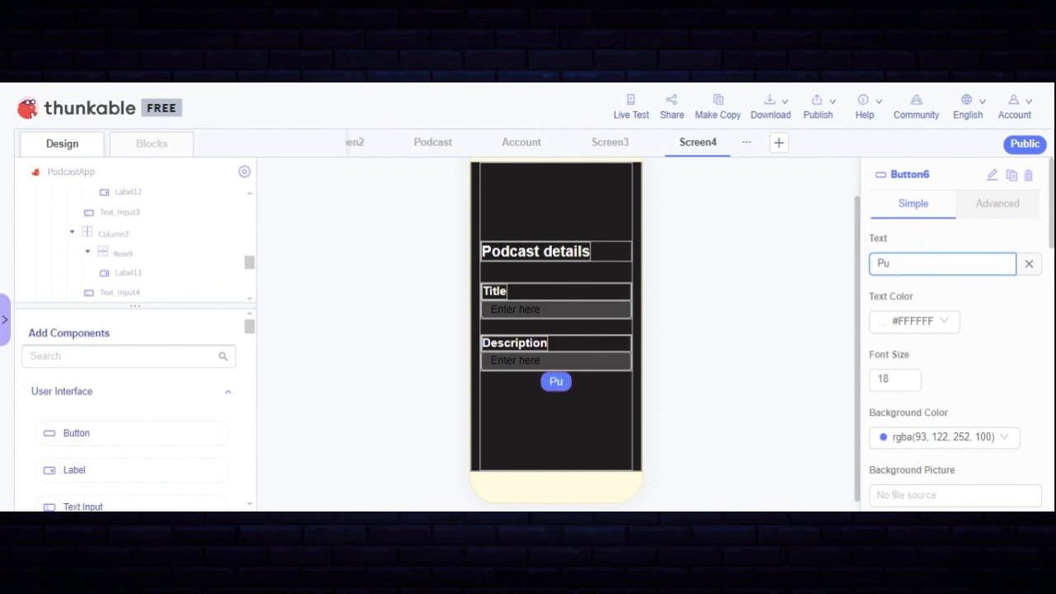
pyautogui.write('b')
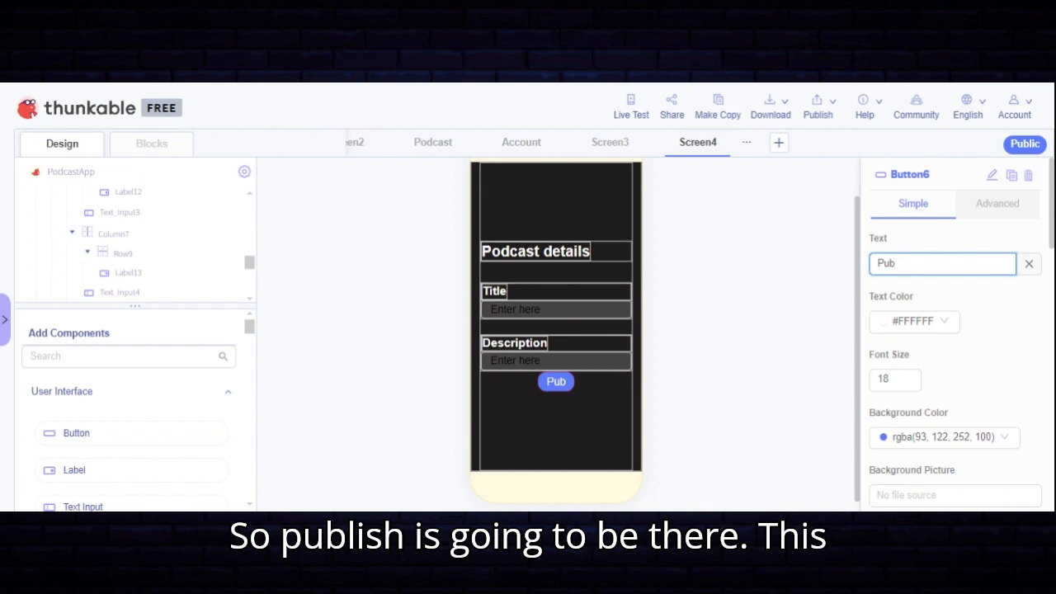
pyautogui.write('lish')
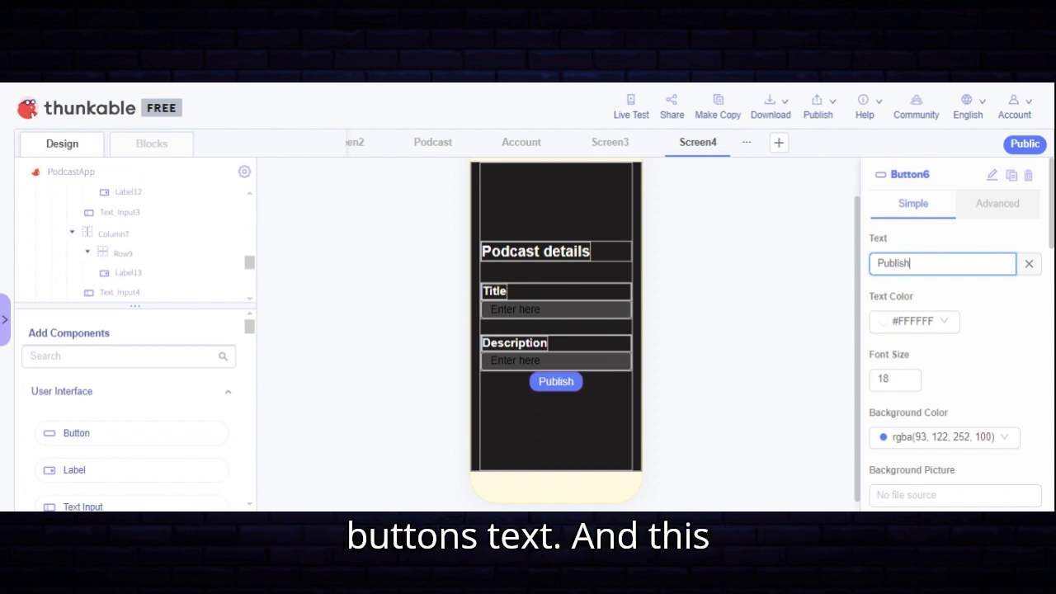
# Set the "Publish" button's width to a relative size of 80%
pyautogui.scroll(-3, 980, 394)
pyautogui.scroll(1, 973, 330)
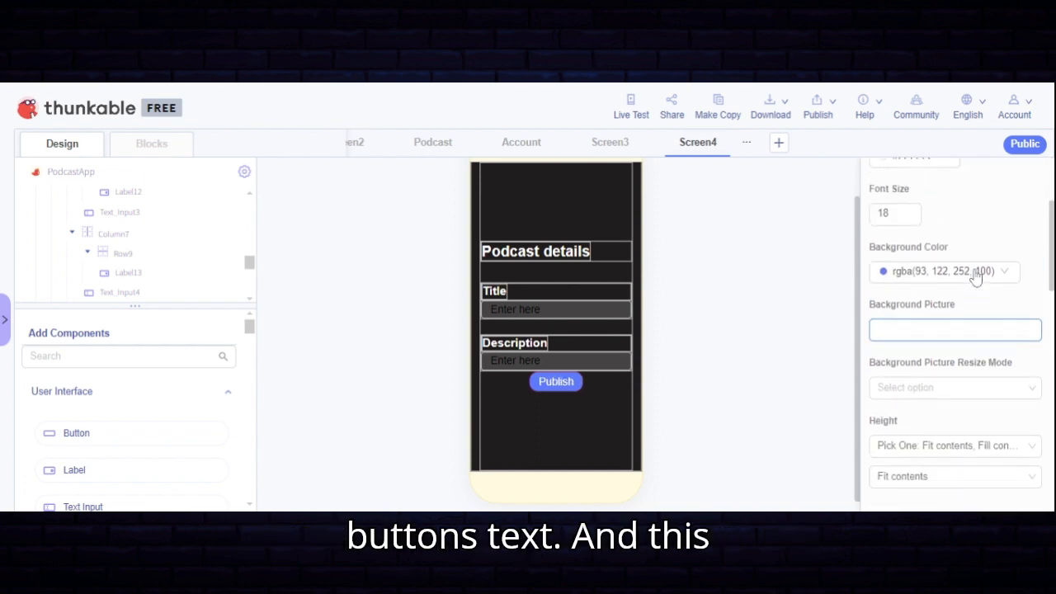
pyautogui.scroll(-3, 934, 389)
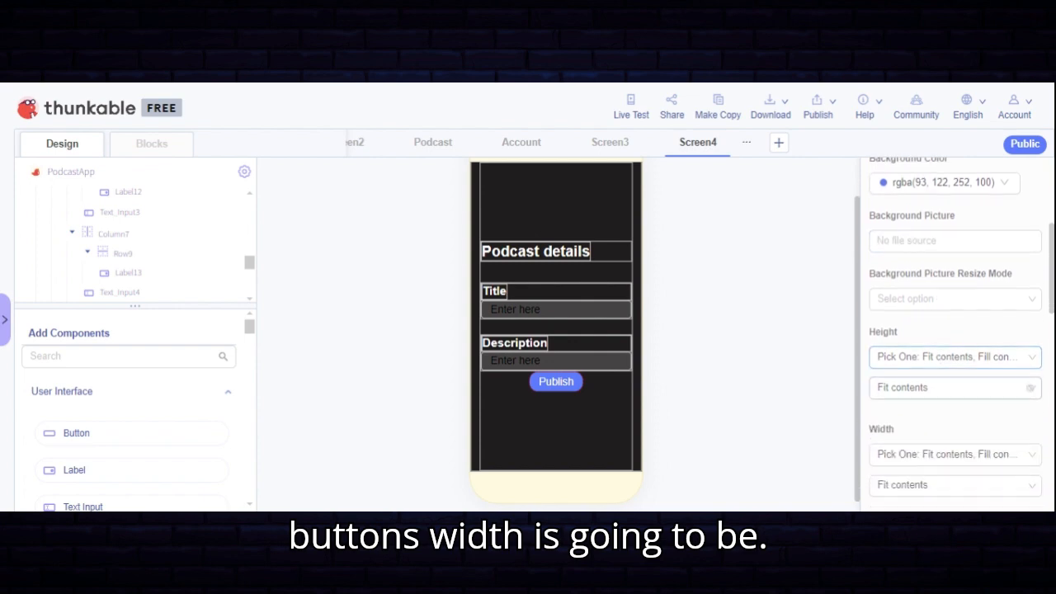
pyautogui.click(932, 389)
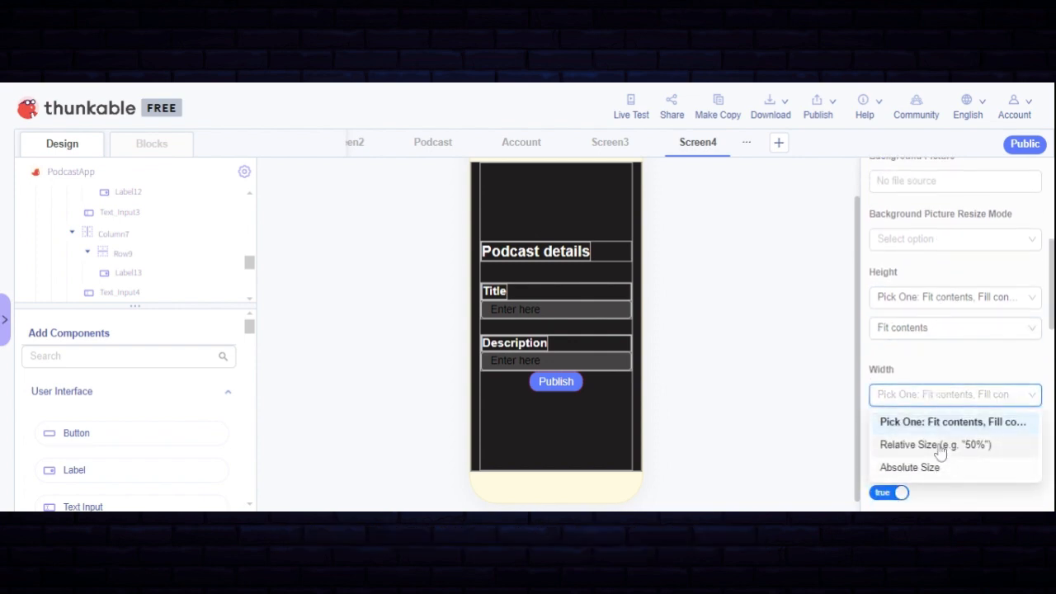
pyautogui.click(940, 442)
pyautogui.click(941, 426)
pyautogui.click(1028, 427)
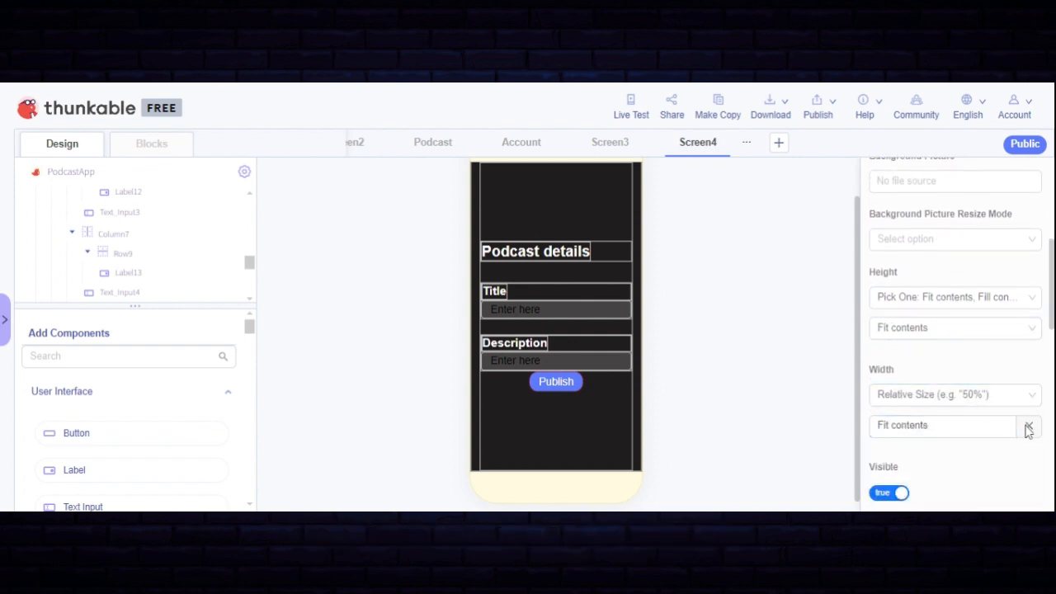
pyautogui.click(1029, 427)
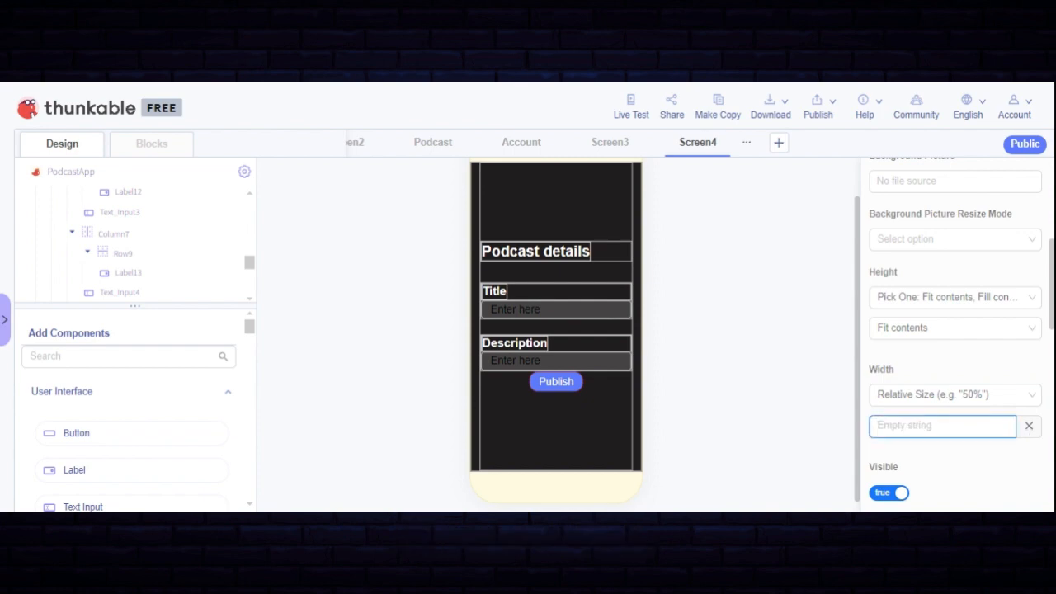
pyautogui.write('80%')
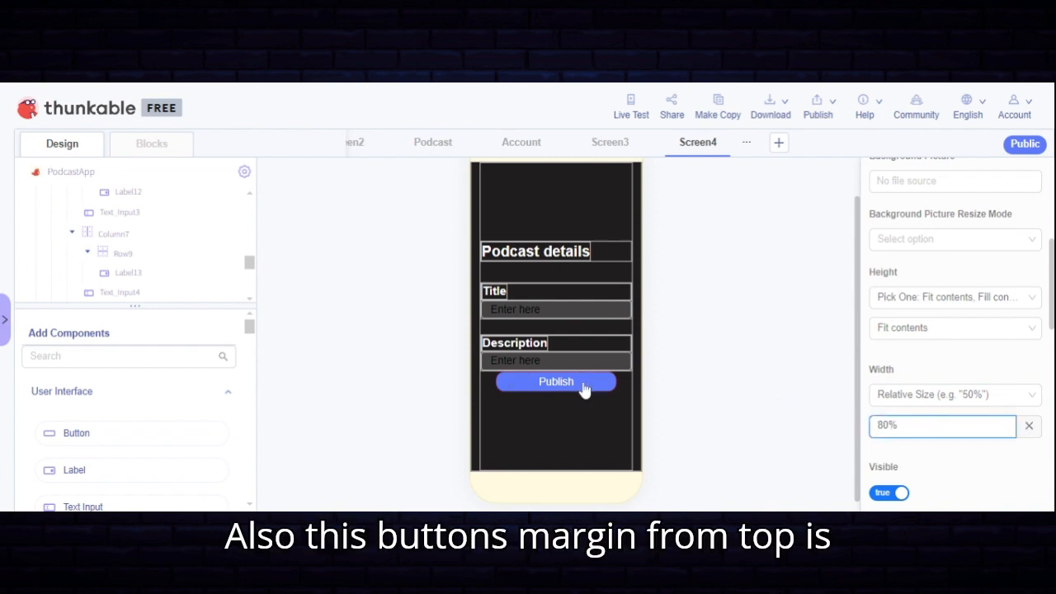
# Give the "Publish" button a top margin of 35 px
pyautogui.scroll(-5, 965, 372)
pyautogui.scroll(5, 967, 377)
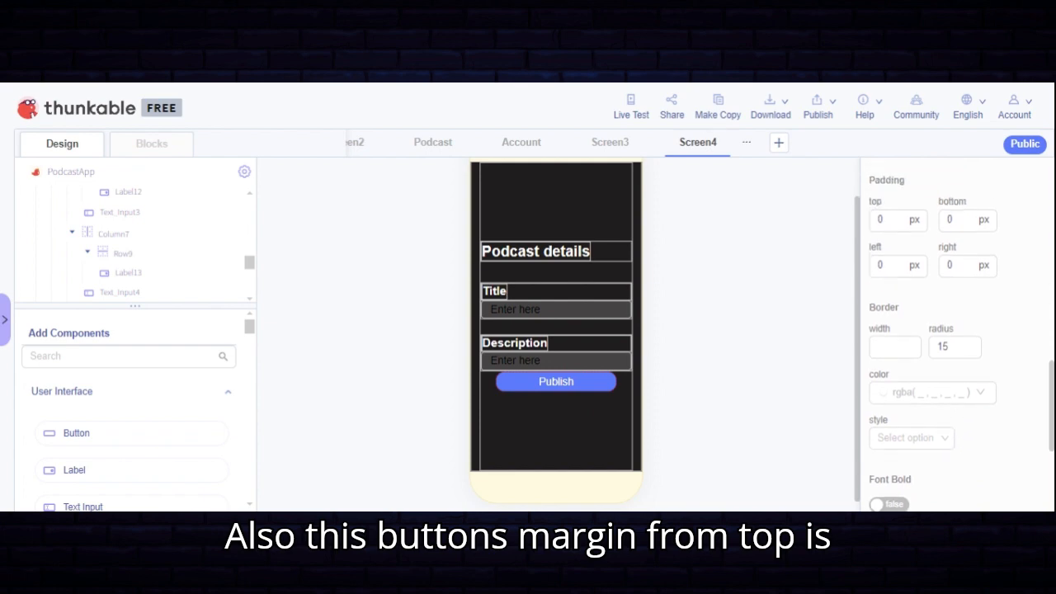
pyautogui.click(896, 250)
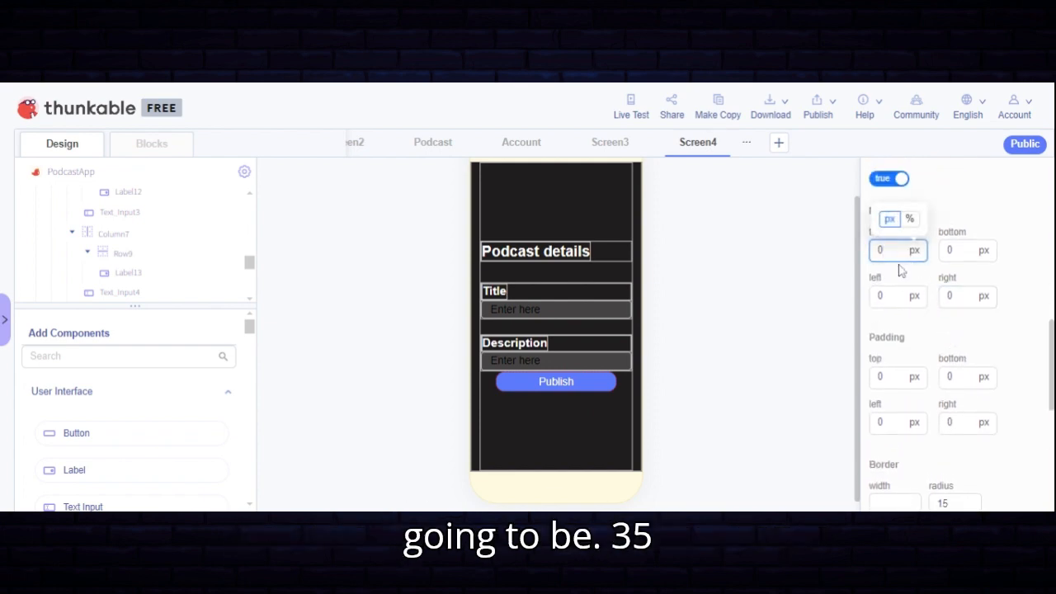
pyautogui.write('35')
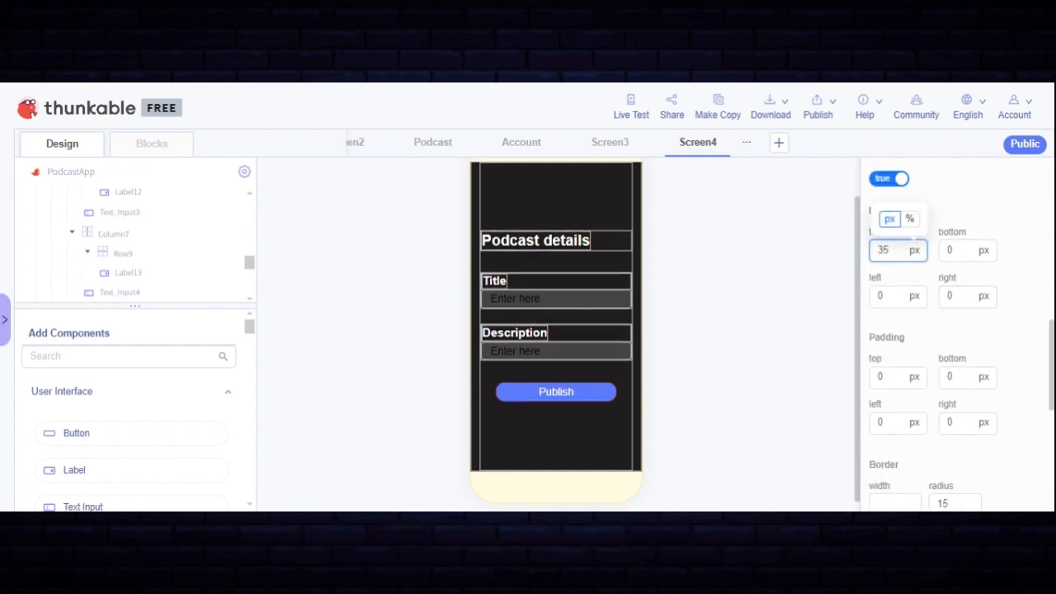
pyautogui.click(779, 331)
pyautogui.scroll(1, 557, 447)
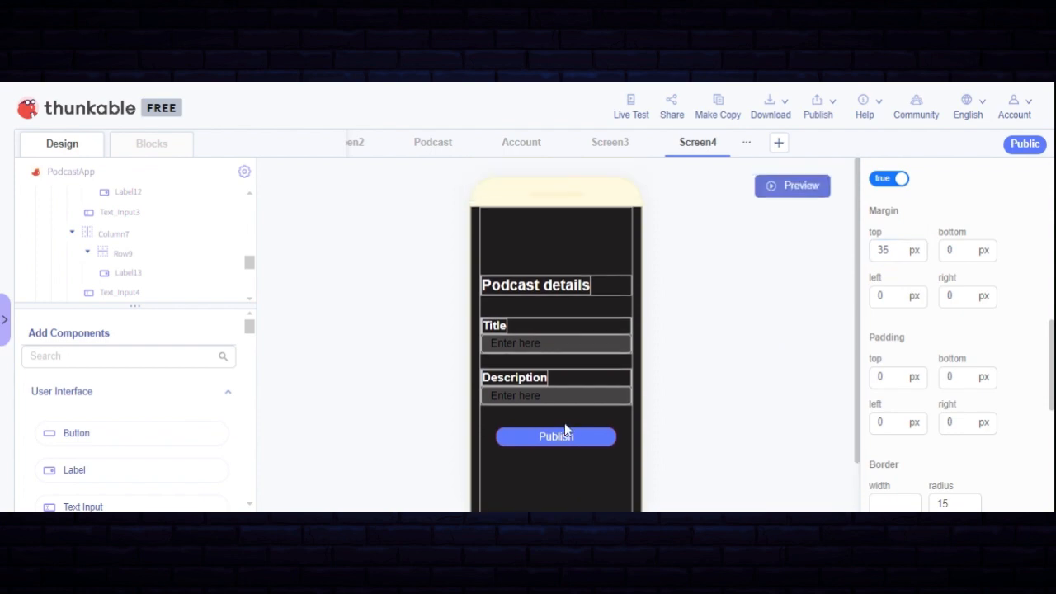
pyautogui.scroll(-1, 576, 400)
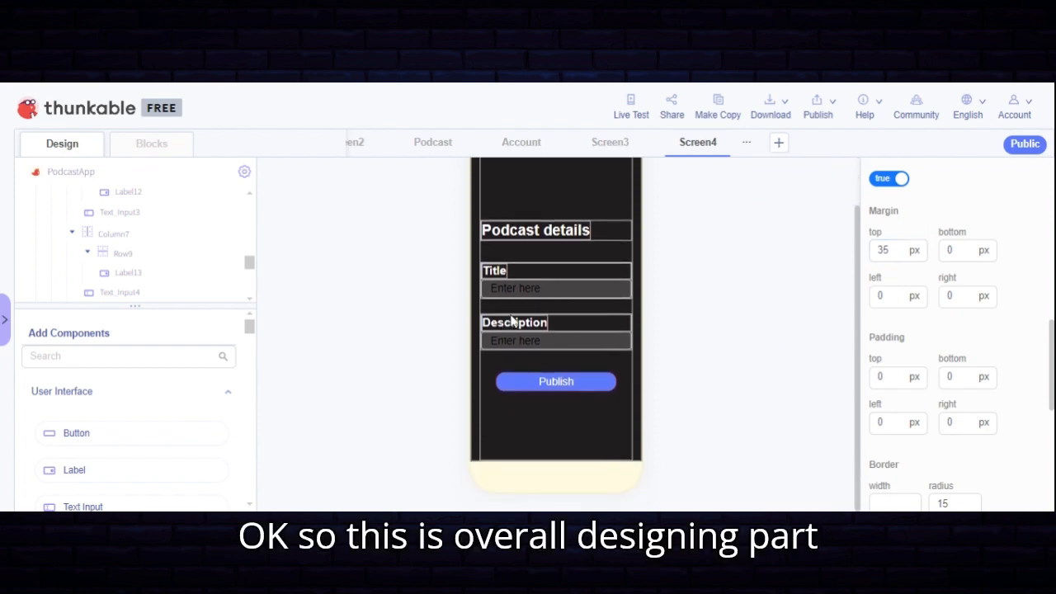
pyautogui.scroll(1, 643, 350)
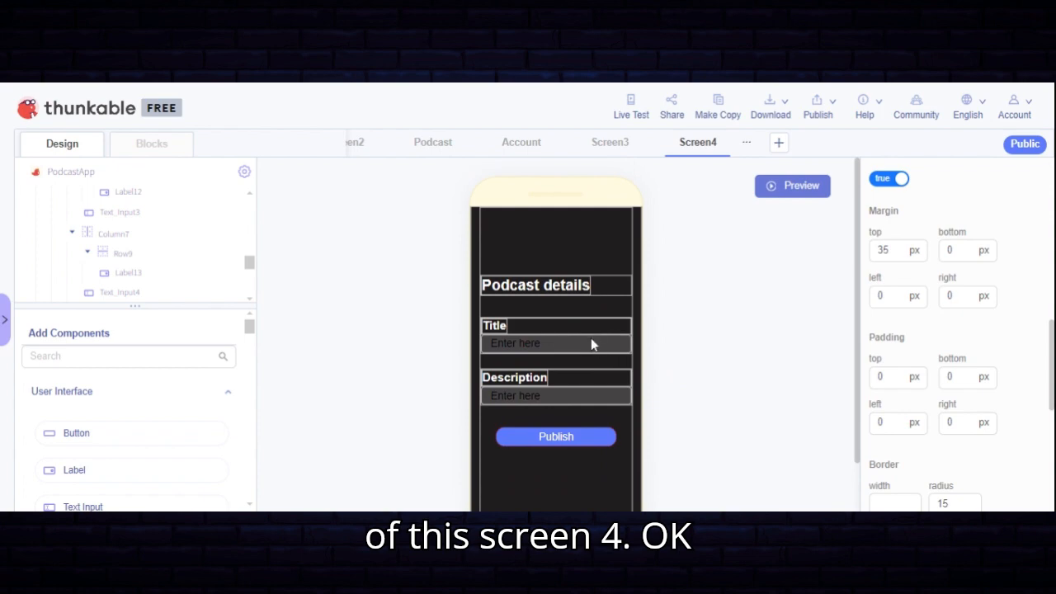
# Run a live test of Screen4, examine the spacing of the title, description and "Publish" elements, and close the preview
pyautogui.click(632, 115)
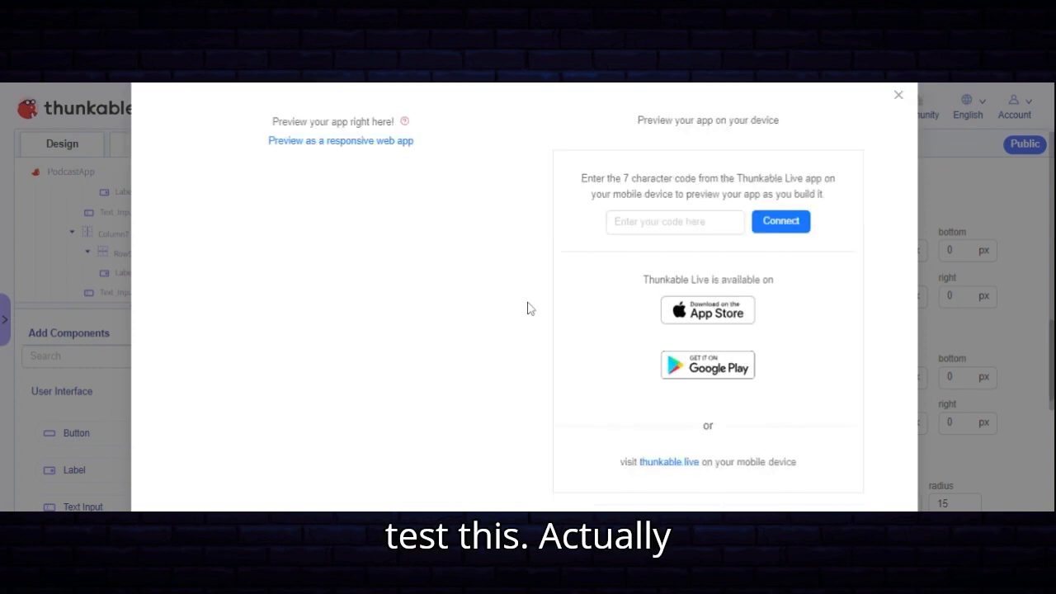
pyautogui.scroll(-2, 530, 308)
pyautogui.click(327, 247)
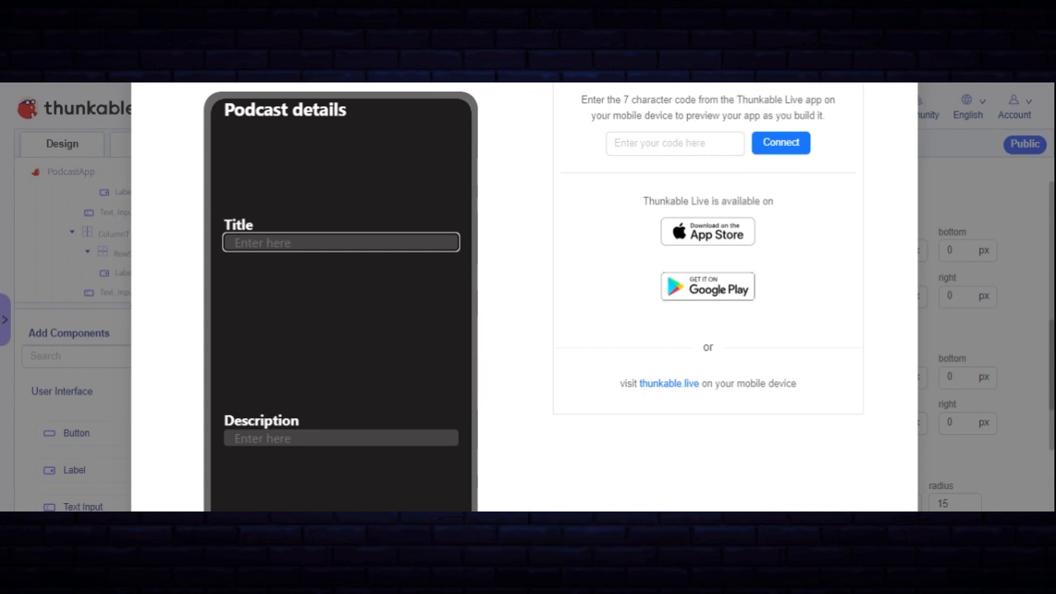
pyautogui.scroll(2, 626, 281)
pyautogui.scroll(-1, 465, 322)
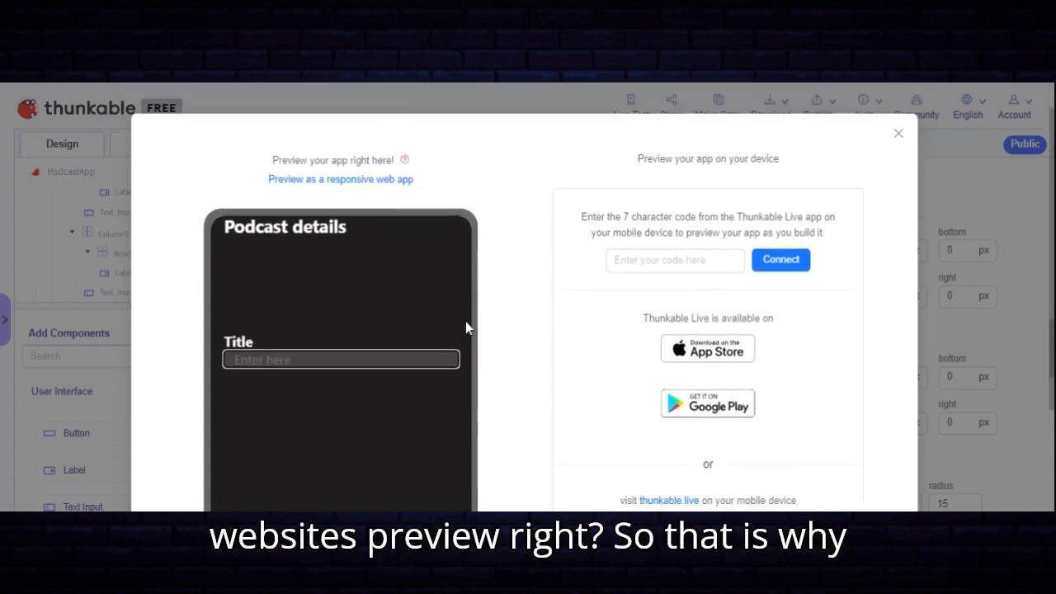
pyautogui.scroll(-2, 313, 462)
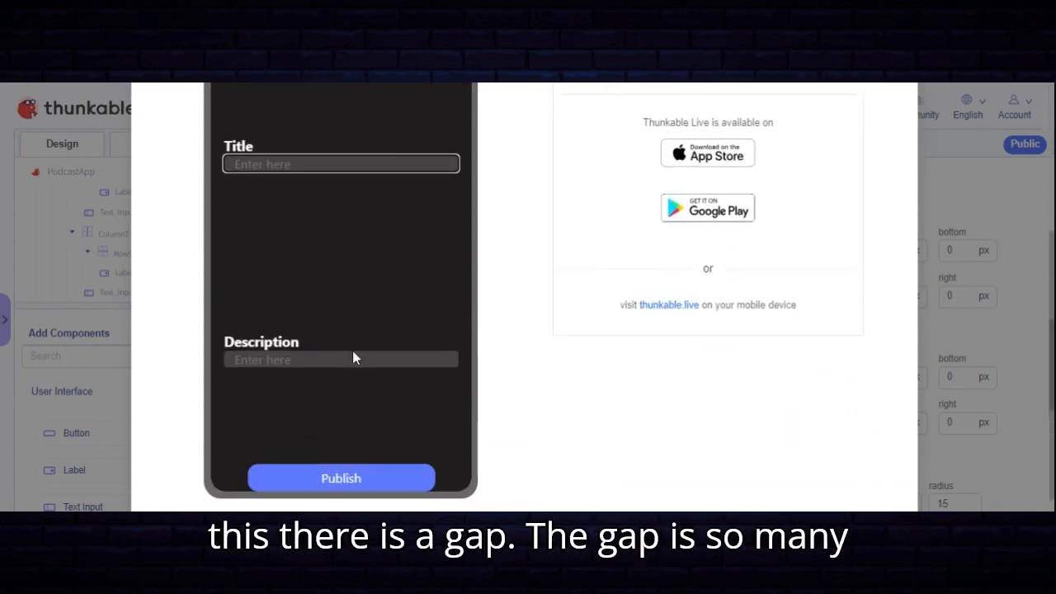
pyautogui.scroll(1, 350, 425)
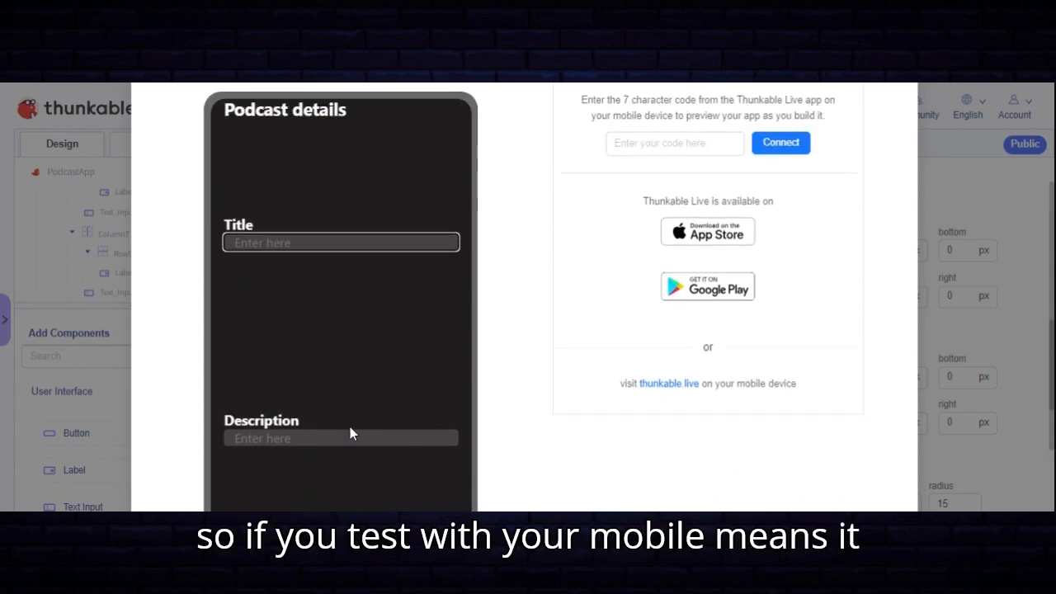
pyautogui.scroll(1, 830, 338)
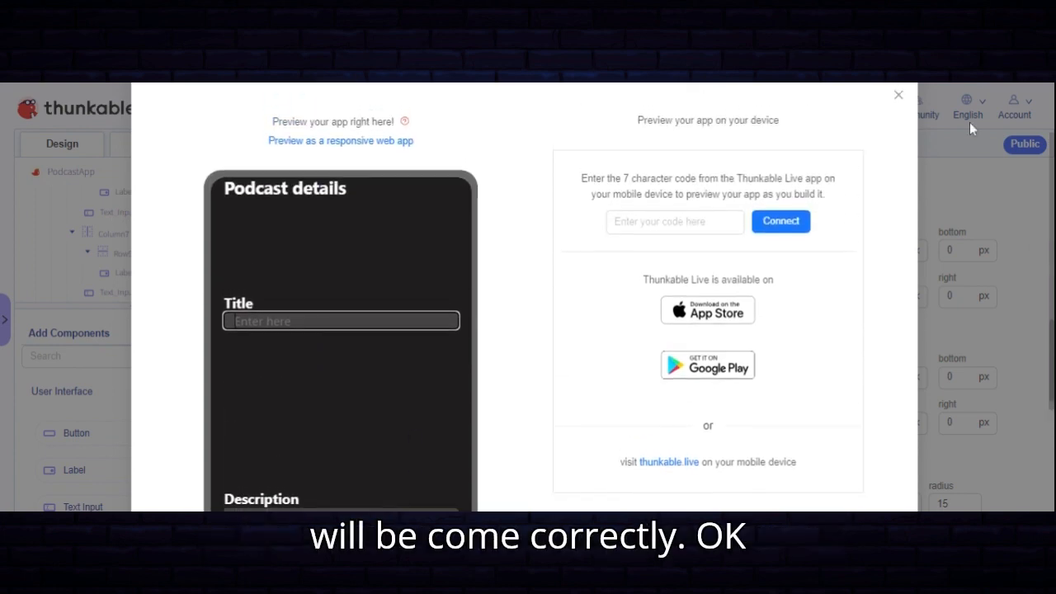
pyautogui.click(899, 95)
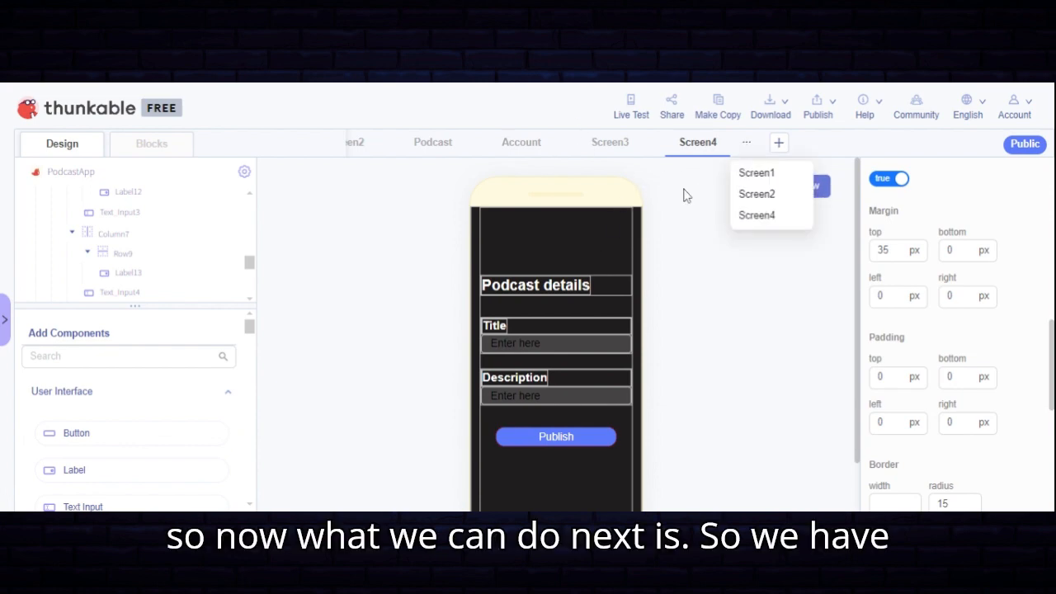
# Add a new blank screen to the project after Screen4
pyautogui.click(621, 142)
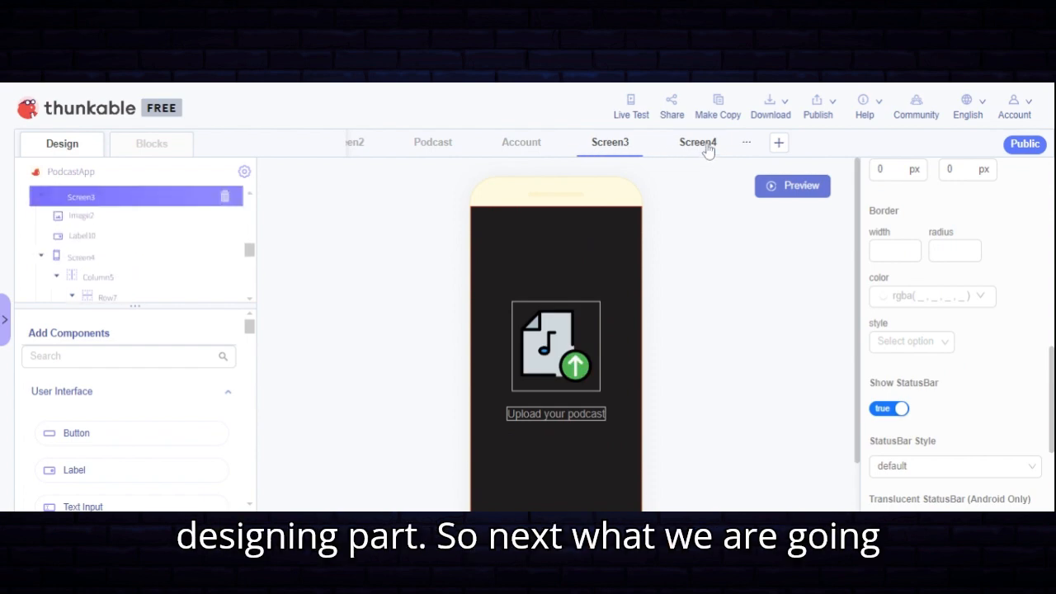
pyautogui.click(706, 144)
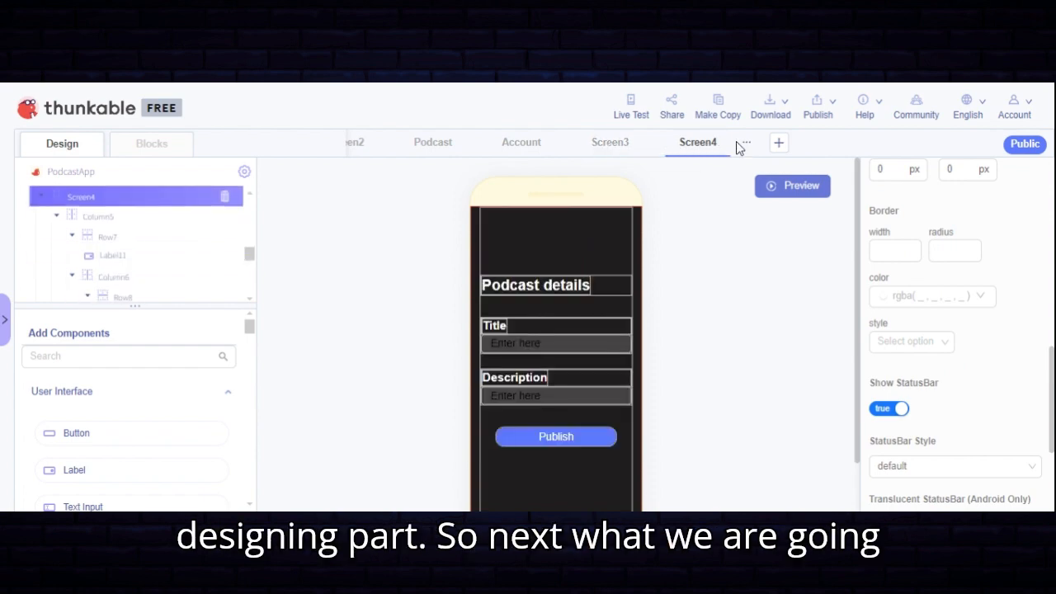
pyautogui.click(781, 145)
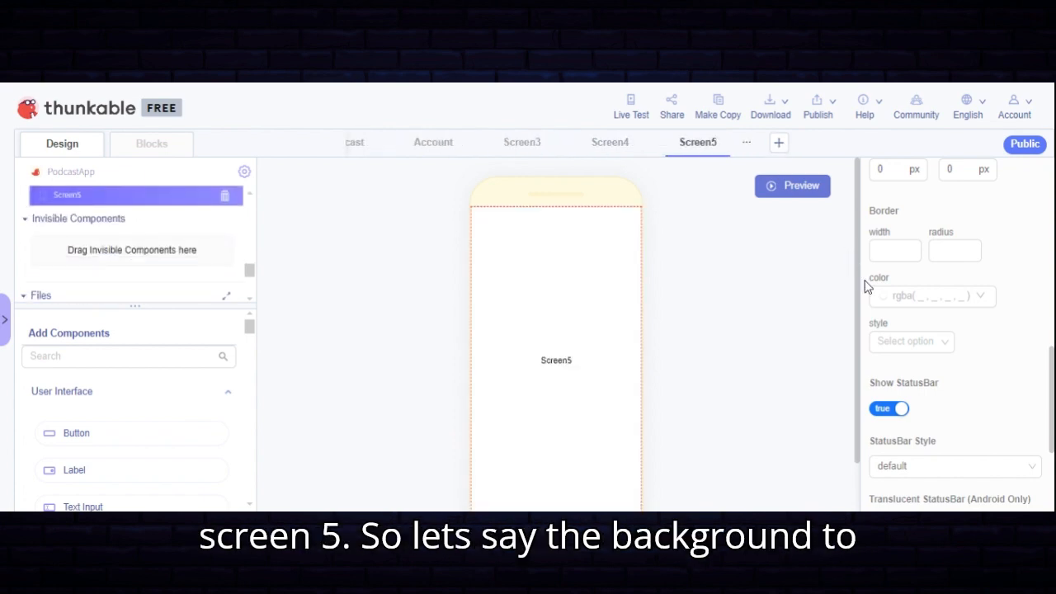
# Set Screen5's background colour to rgba(32, 29, 29, 1) and check the entered colour values
pyautogui.scroll(5, 949, 269)
pyautogui.scroll(5, 957, 256)
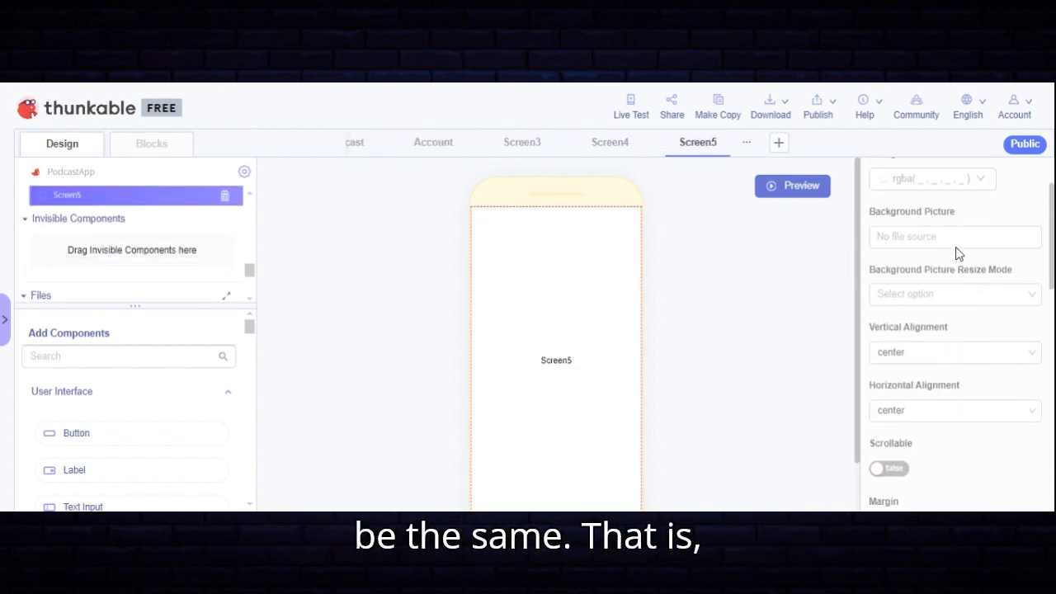
pyautogui.click(949, 265)
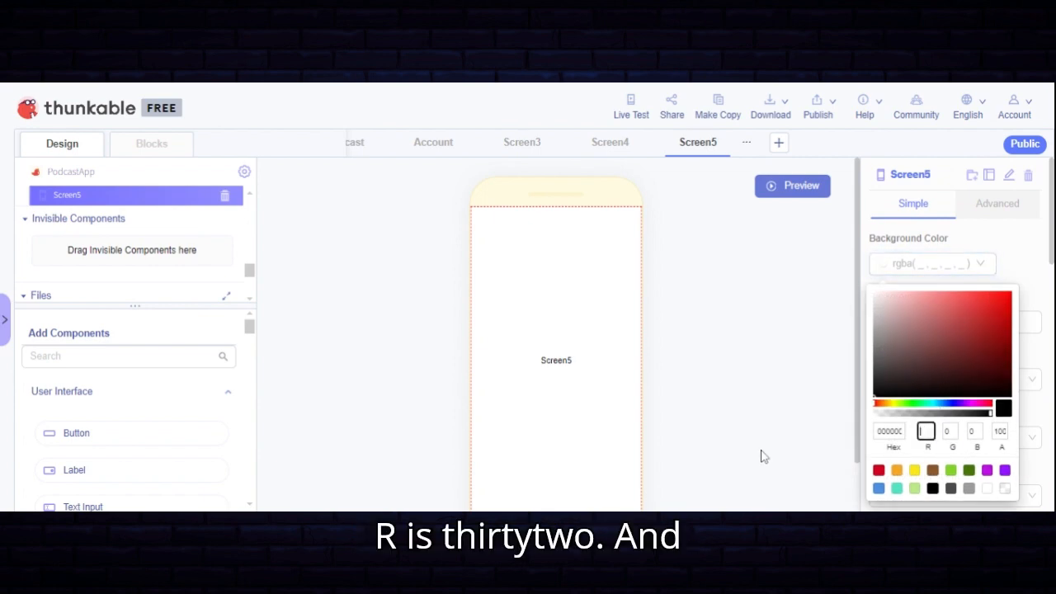
pyautogui.write('32')
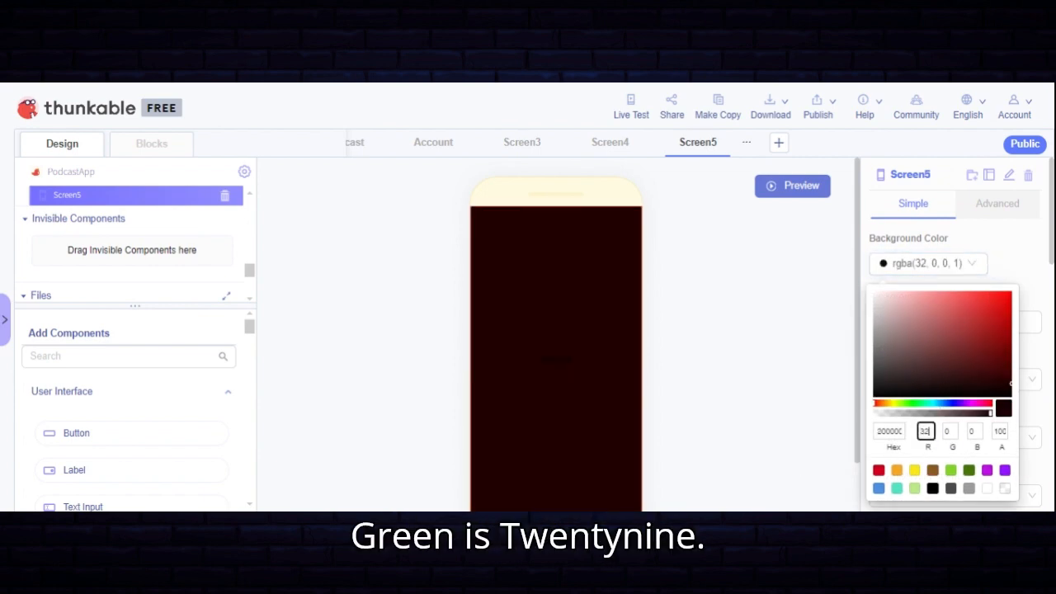
pyautogui.click(951, 431)
pyautogui.write('29')
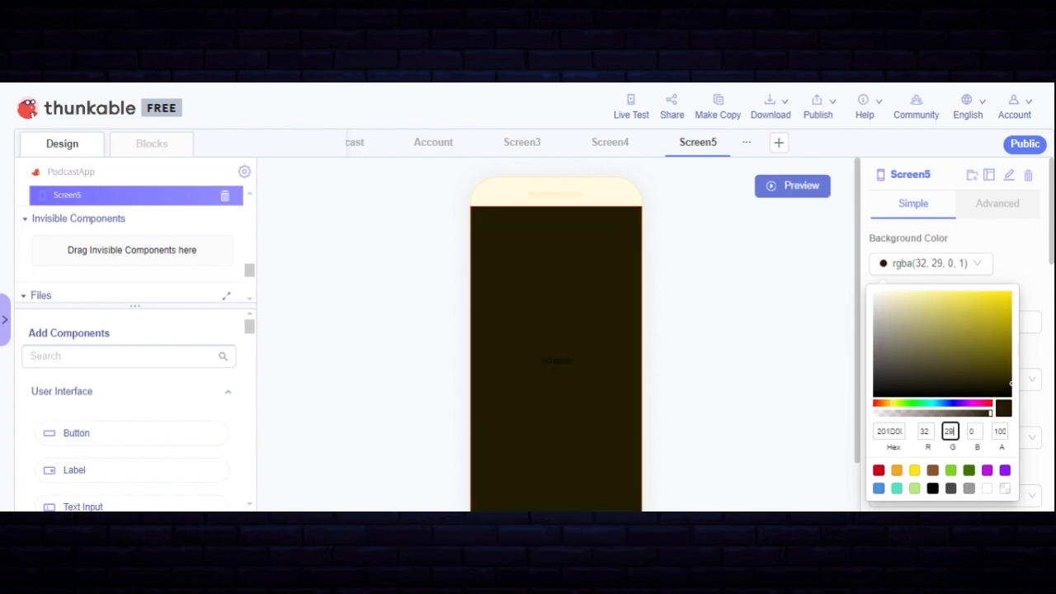
pyautogui.click(974, 431)
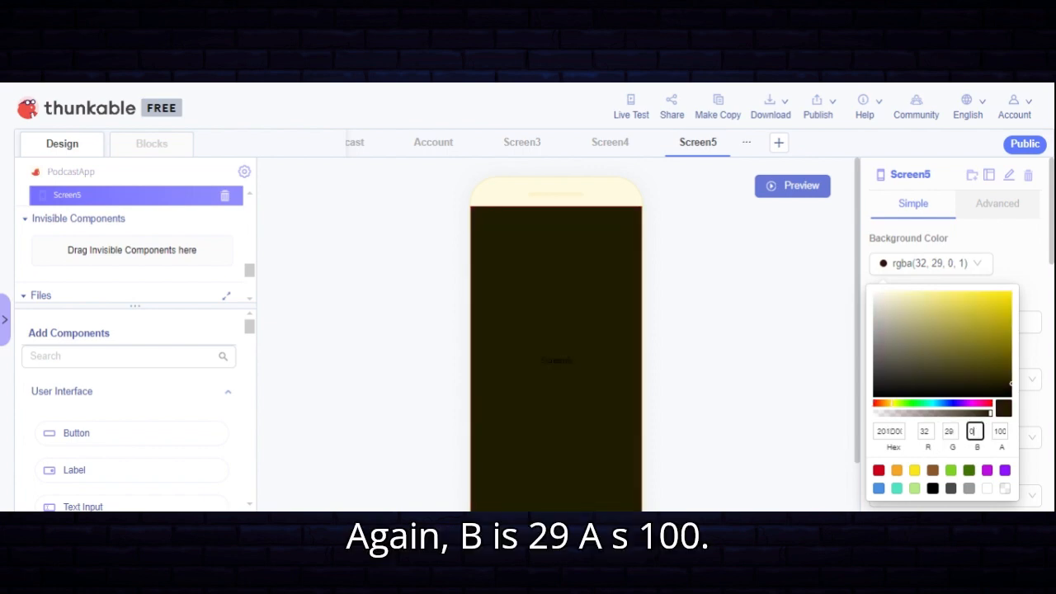
pyautogui.press('BackSpace')
pyautogui.write('29')
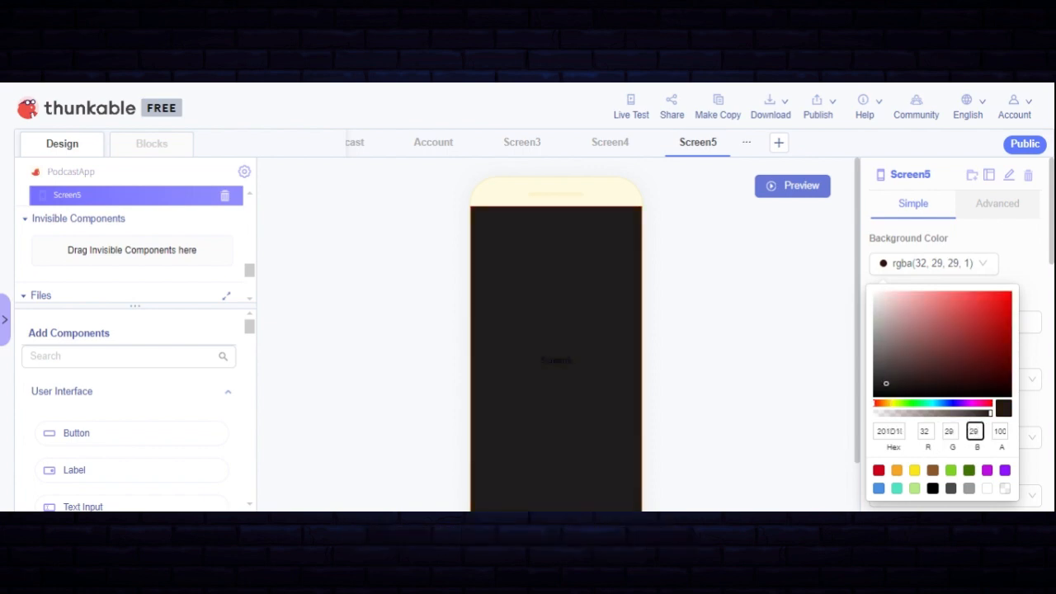
pyautogui.click(394, 283)
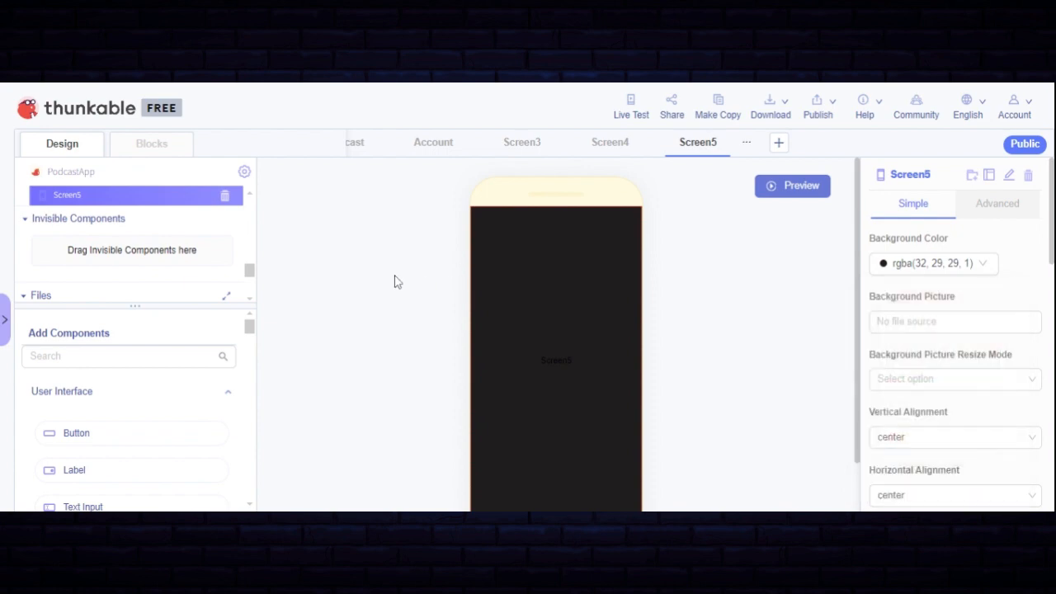
pyautogui.doubleClick(395, 277)
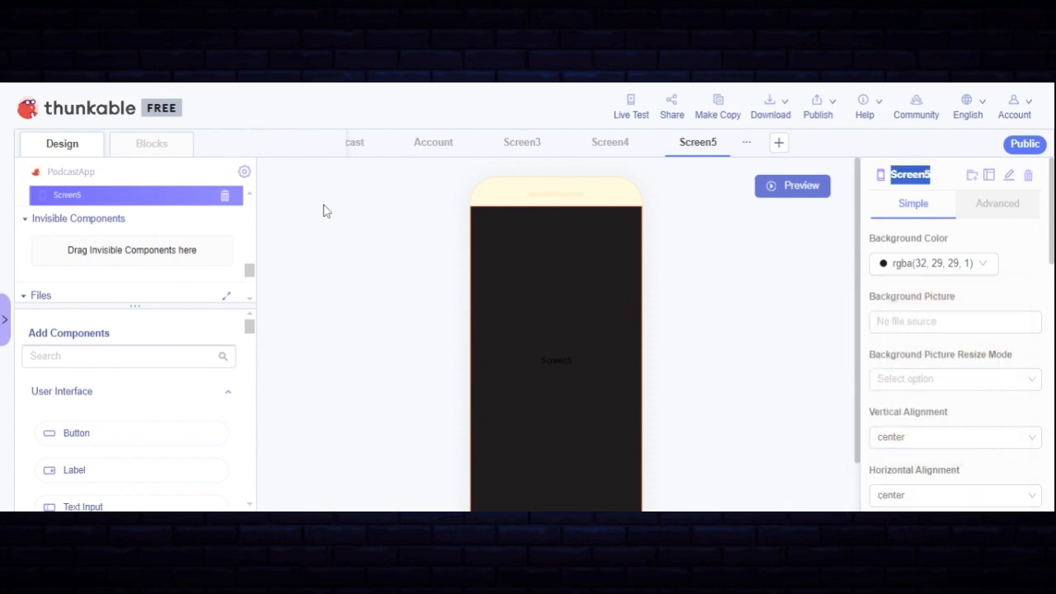
pyautogui.click(969, 270)
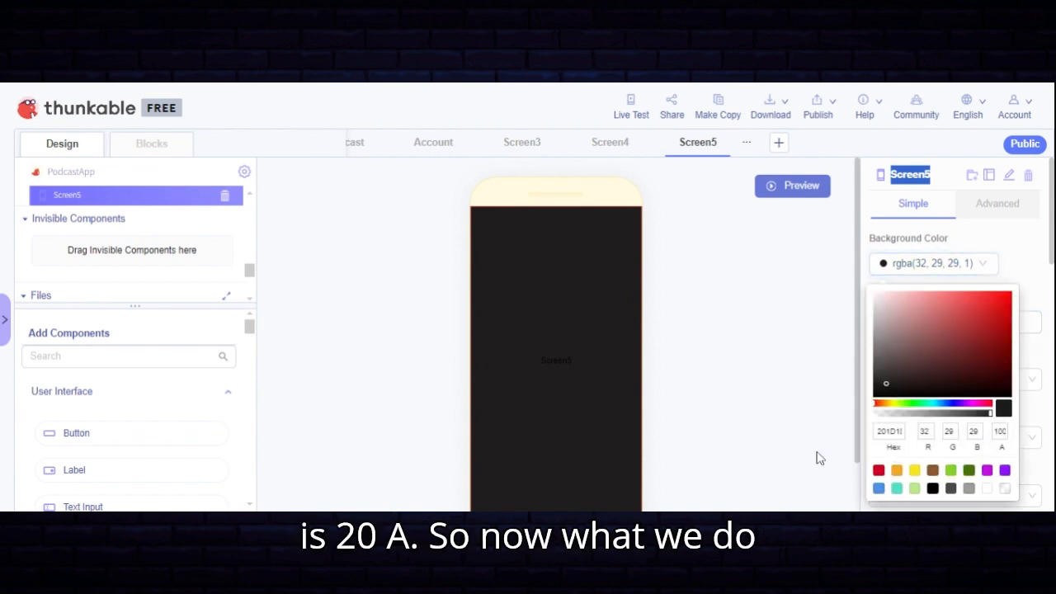
pyautogui.click(402, 292)
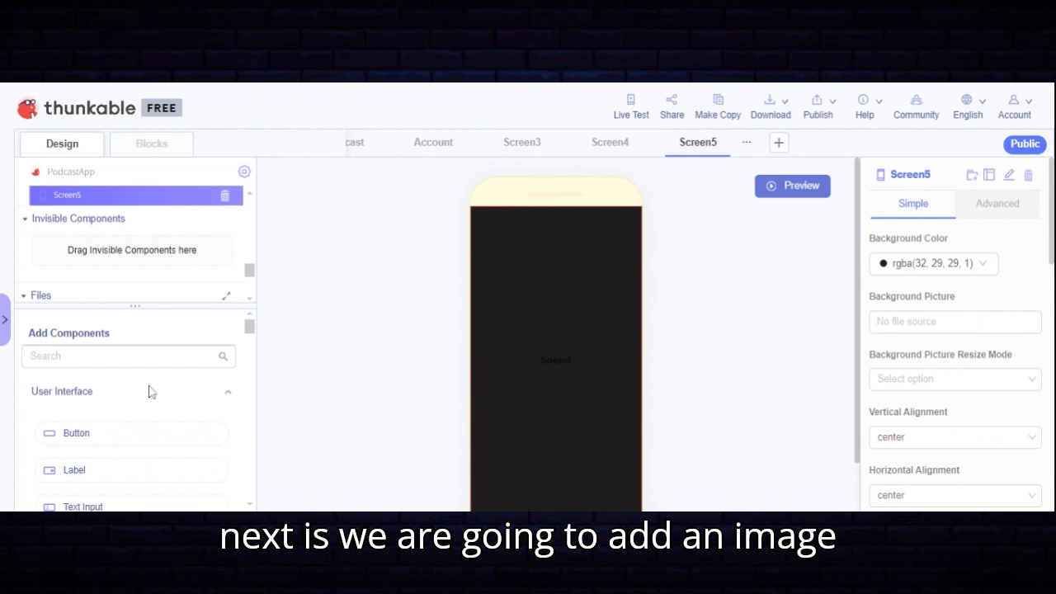
# Add an Image component to the middle of Screen5 and use dusale2.gif as its picture
pyautogui.click(145, 355)
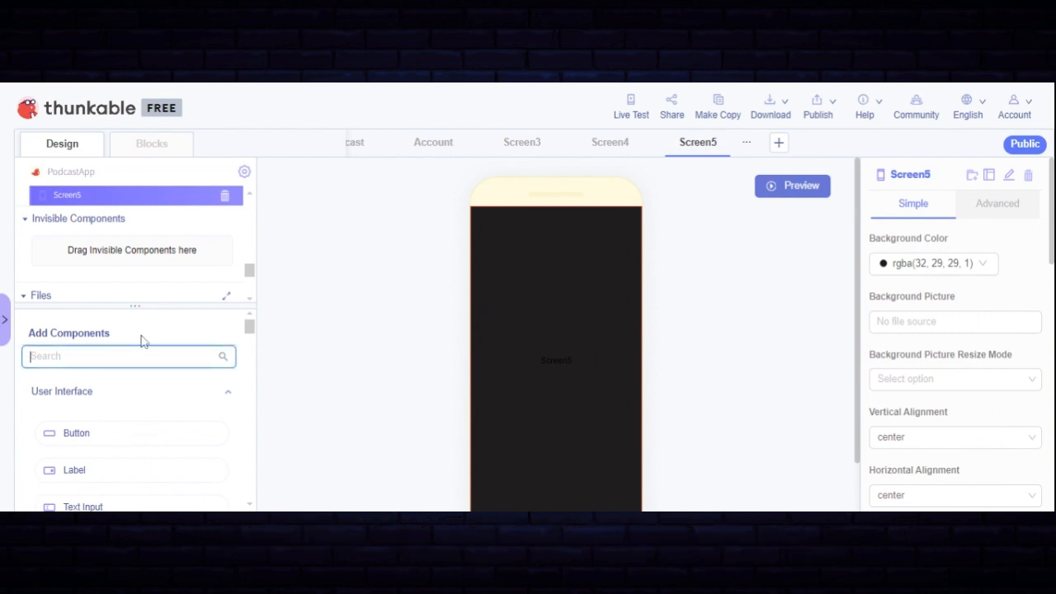
pyautogui.write('image')
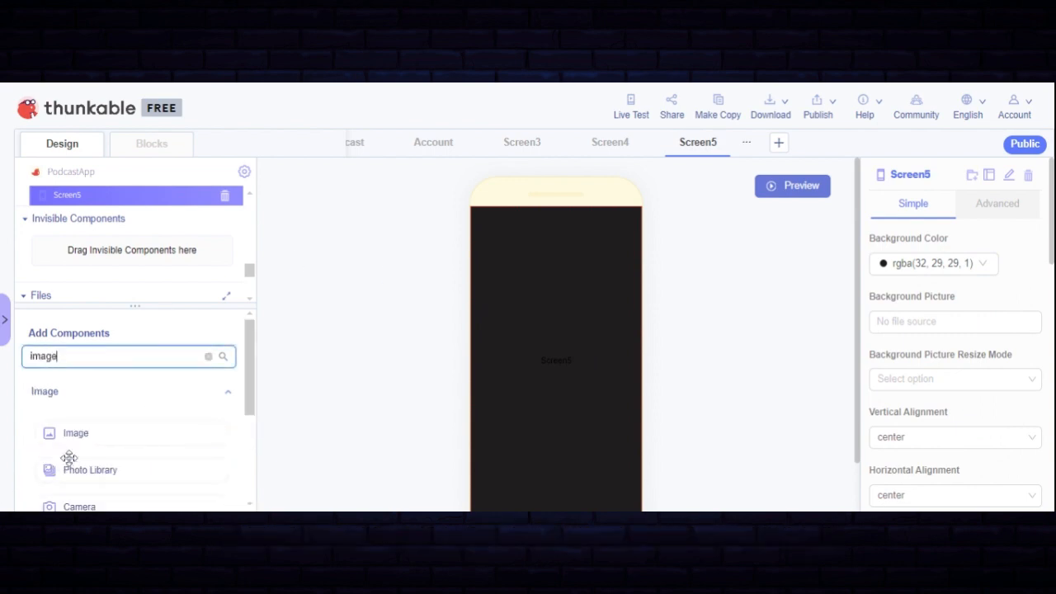
pyautogui.moveTo(68, 437); pyautogui.dragTo(530, 366)
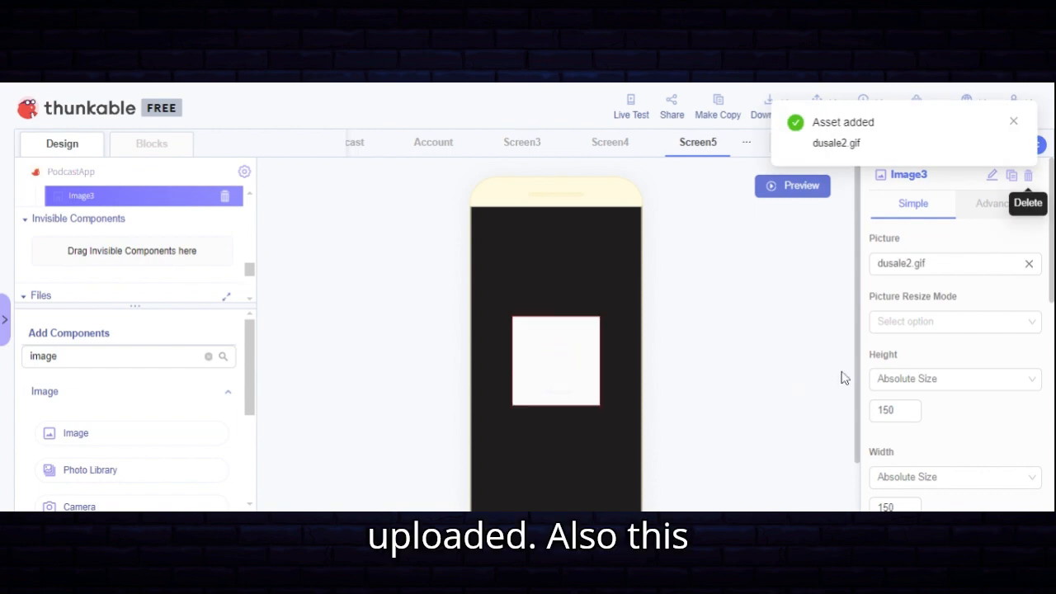
# Set Screen5's background colour to white, rgba(255, 255, 255, 1), and preview the screen with the animated image
pyautogui.click(596, 272)
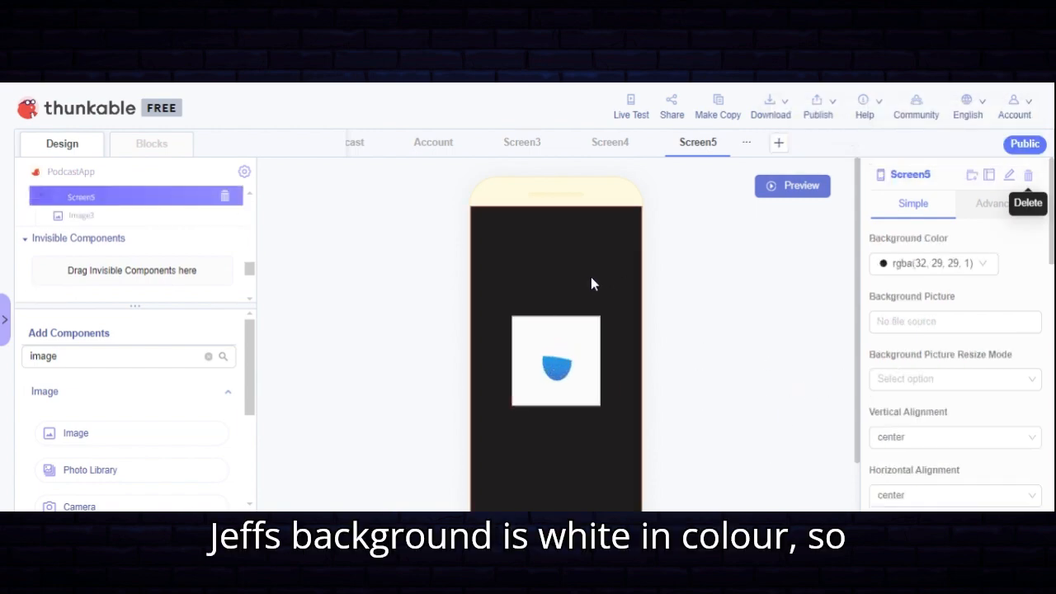
pyautogui.click(963, 271)
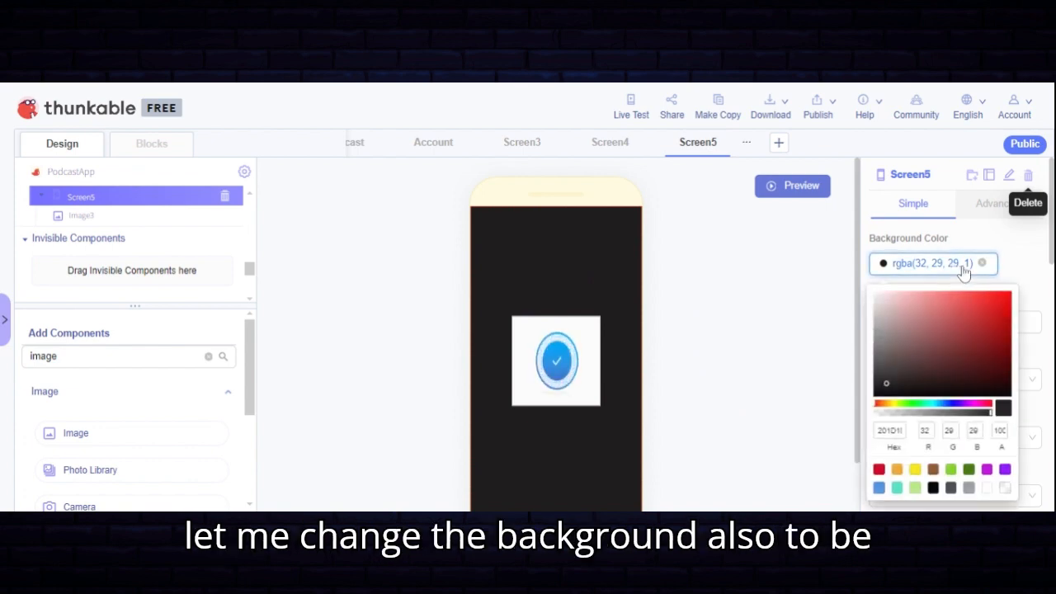
pyautogui.click(988, 488)
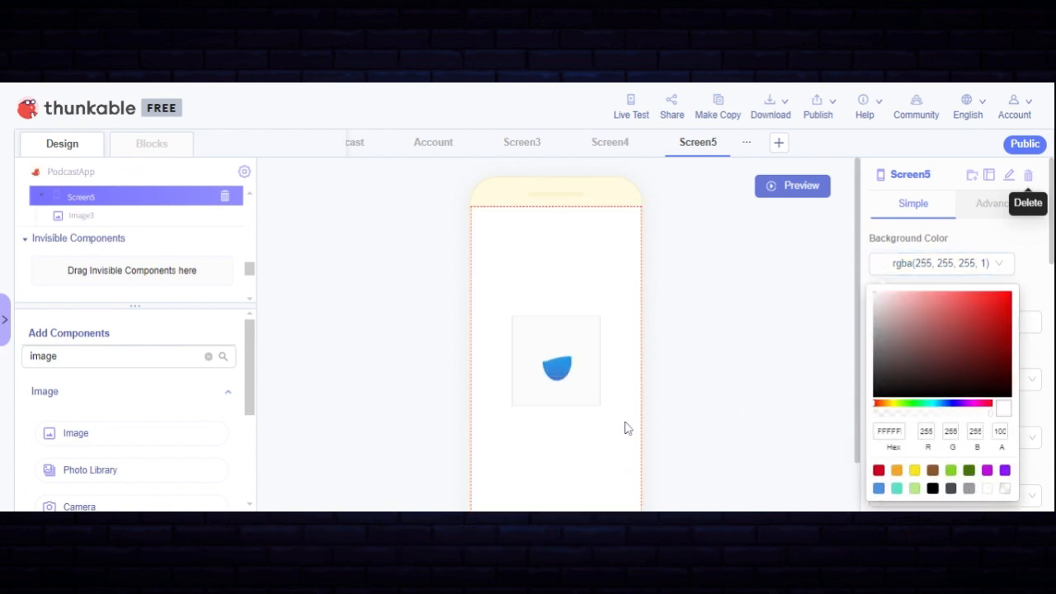
pyautogui.click(806, 188)
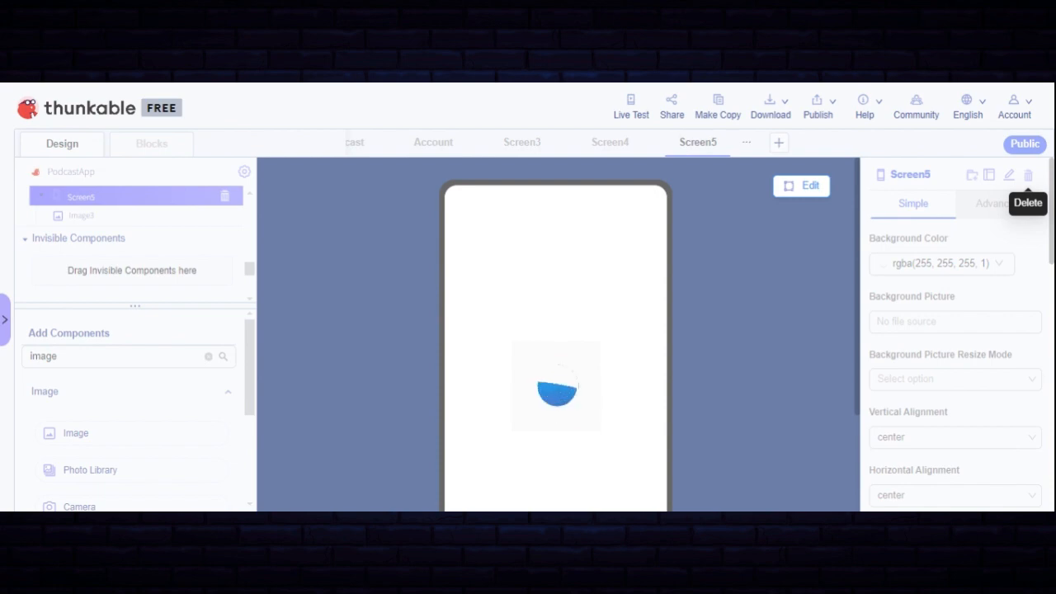
pyautogui.click(806, 191)
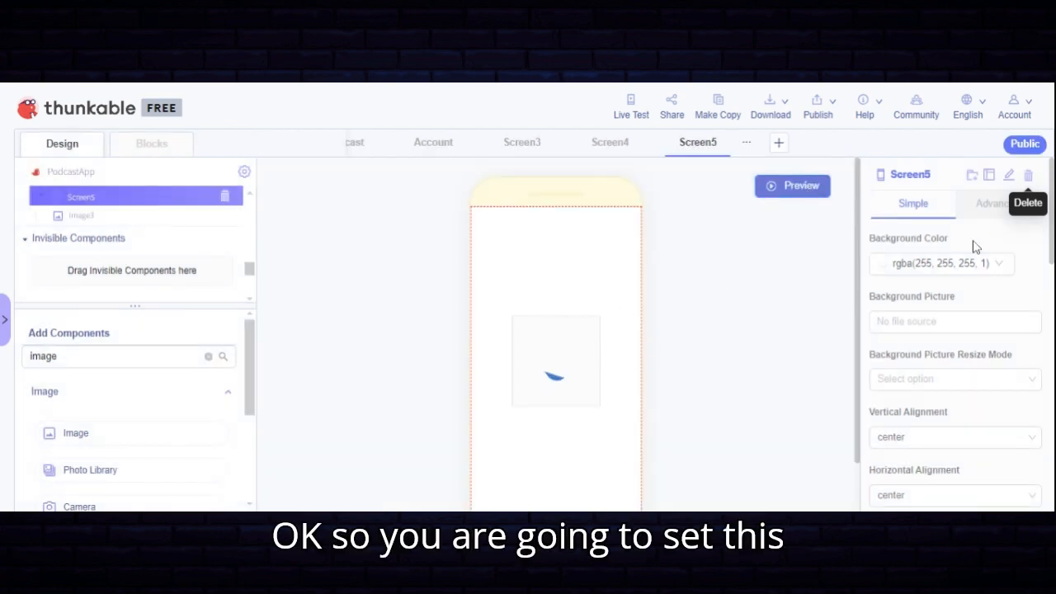
# Set the width of the dusale2.gif image on Screen5 to a relative size of 90%
pyautogui.click(518, 356)
pyautogui.scroll(-2, 964, 364)
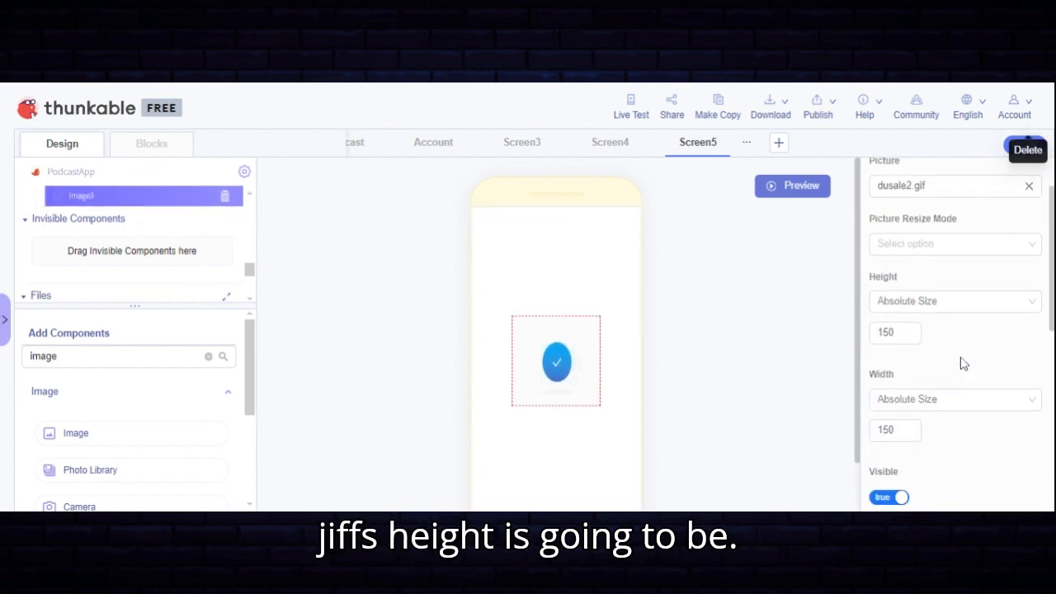
pyautogui.click(916, 302)
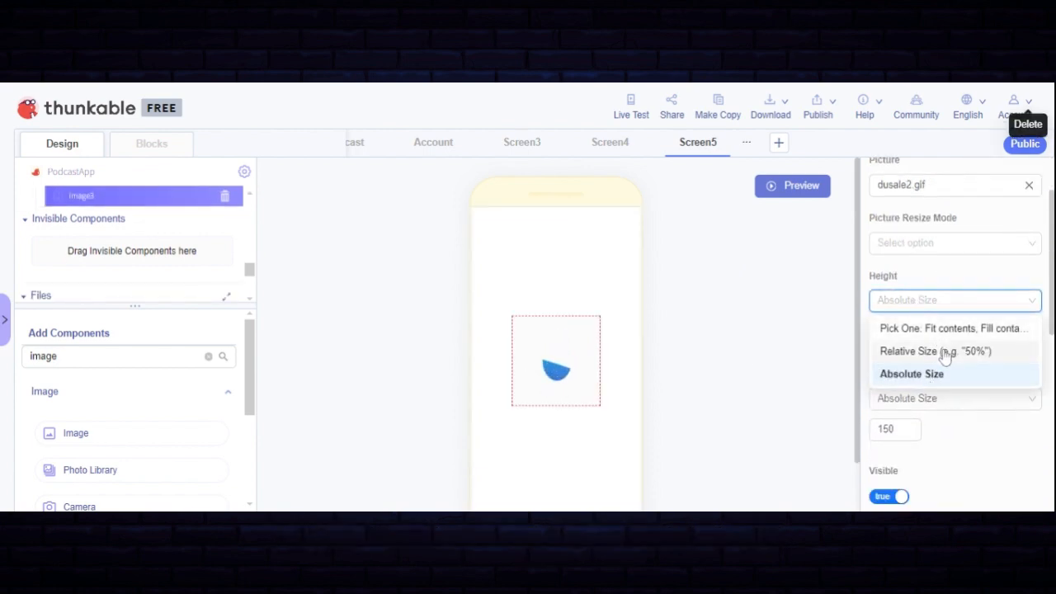
pyautogui.click(908, 401)
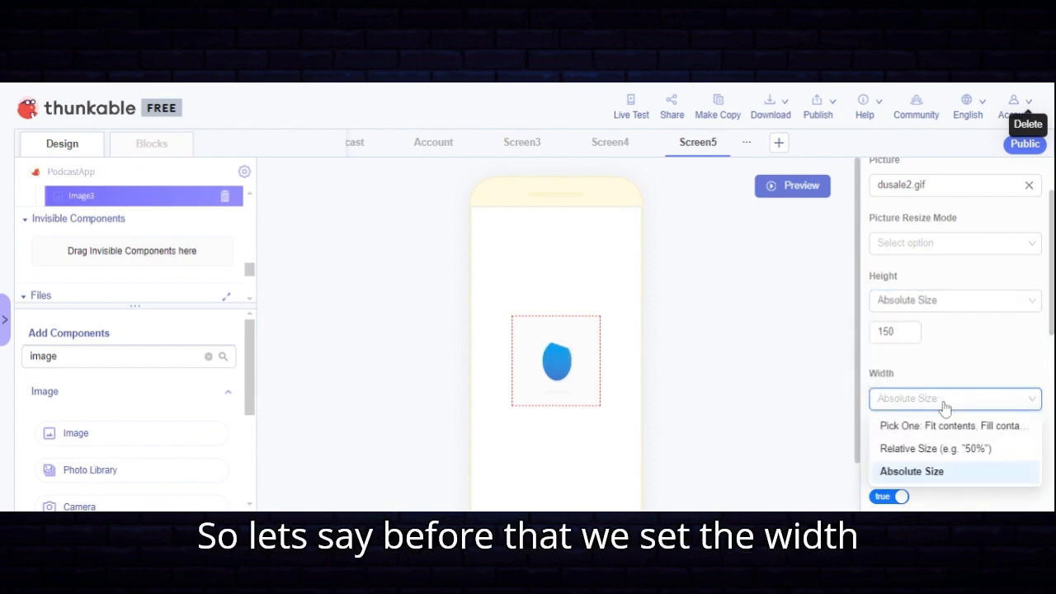
pyautogui.click(927, 450)
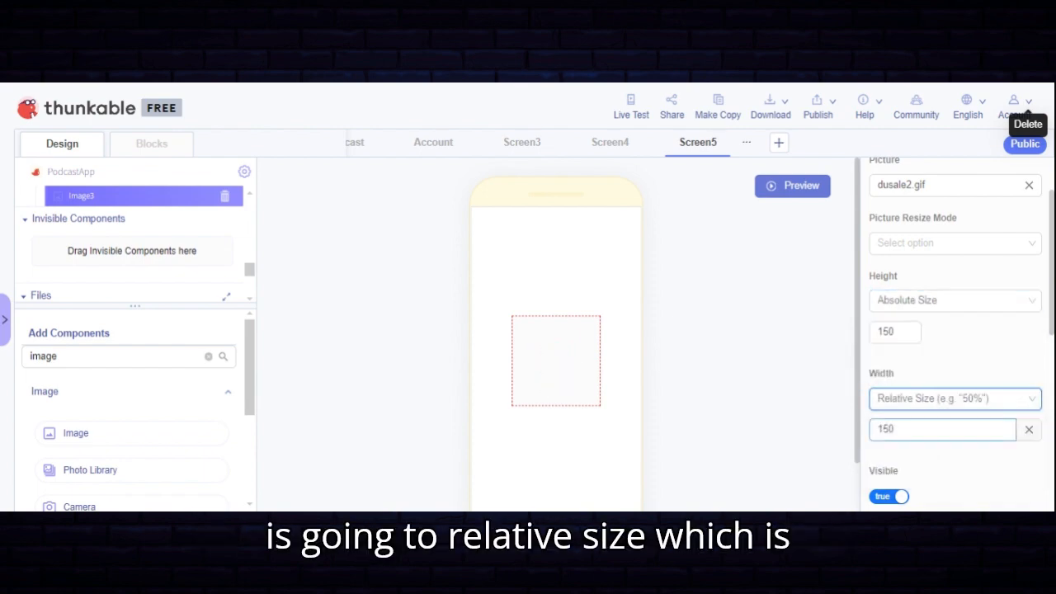
pyautogui.click(1029, 429)
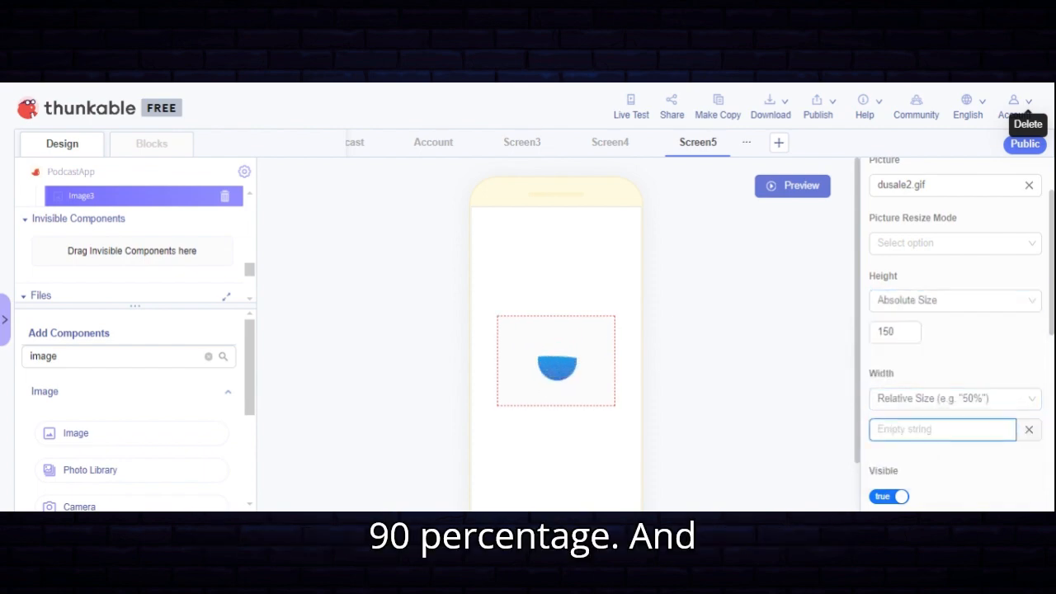
pyautogui.write('90%')
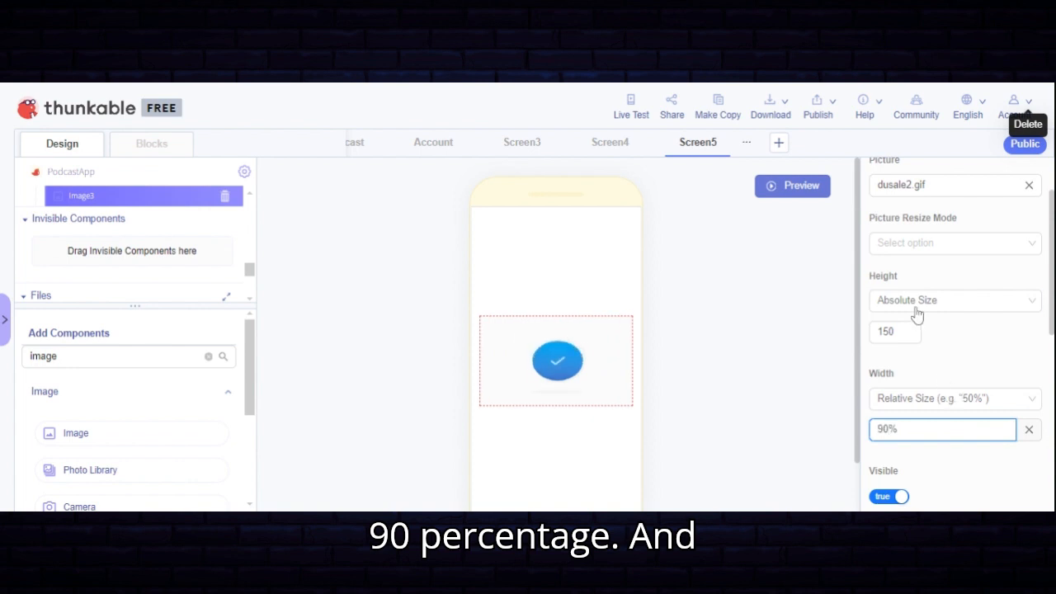
# Set the image's height to a relative size of 90%
pyautogui.click(887, 305)
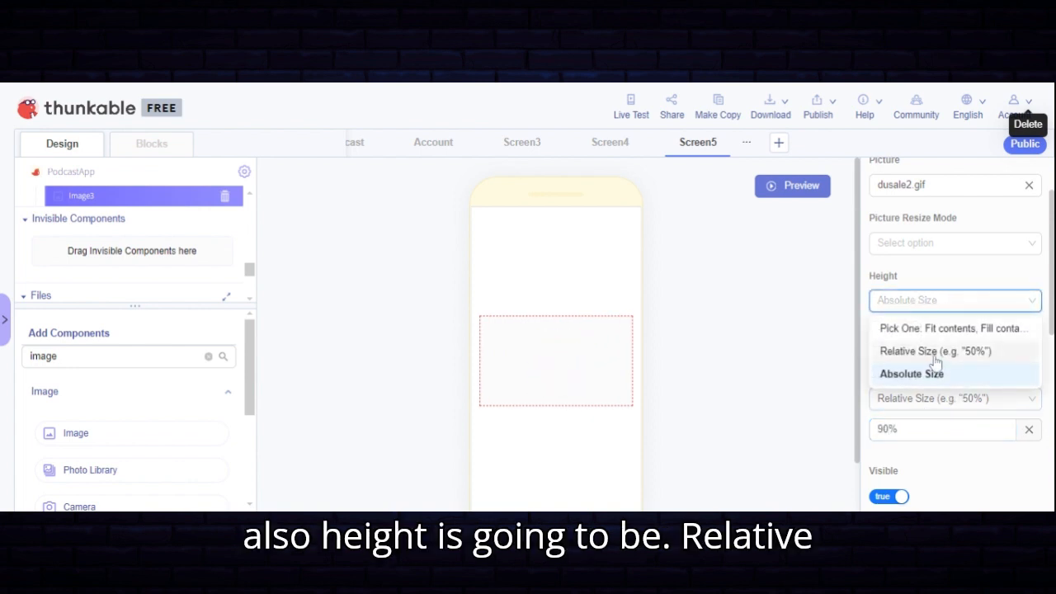
pyautogui.click(936, 353)
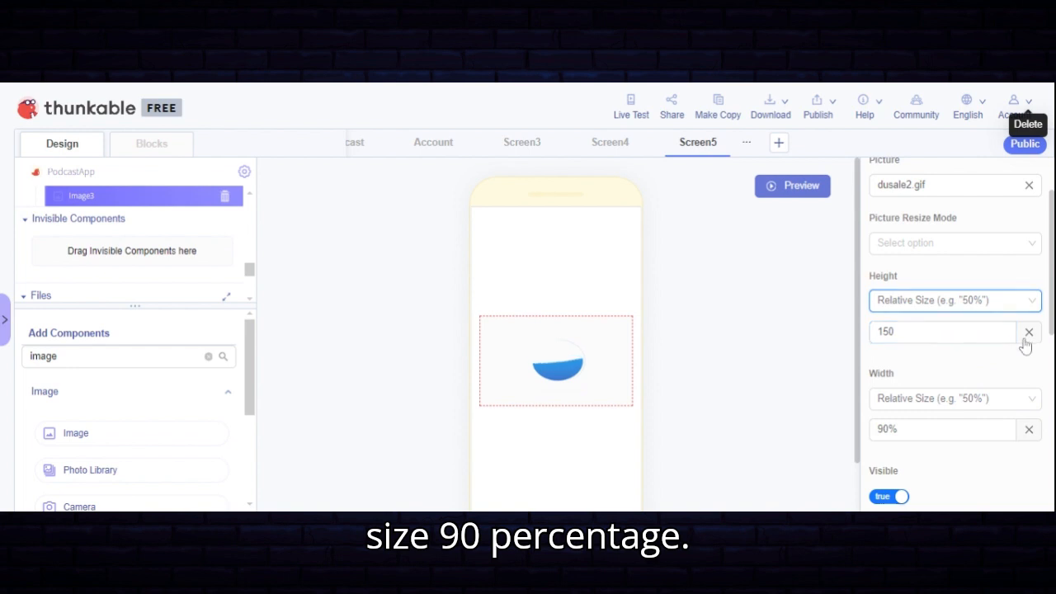
pyautogui.click(1028, 331)
pyautogui.write('90%')
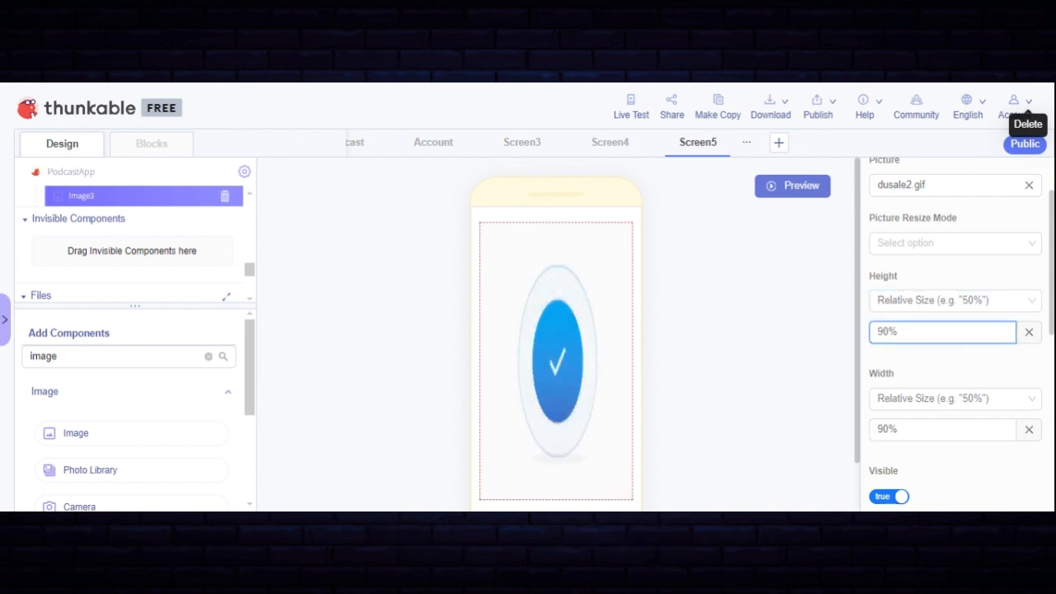
# Clear the image's height value completely while keeping the relative size option
pyautogui.press('BackSpace')
pyautogui.press('BackSpace')
pyautogui.press('BackSpace')
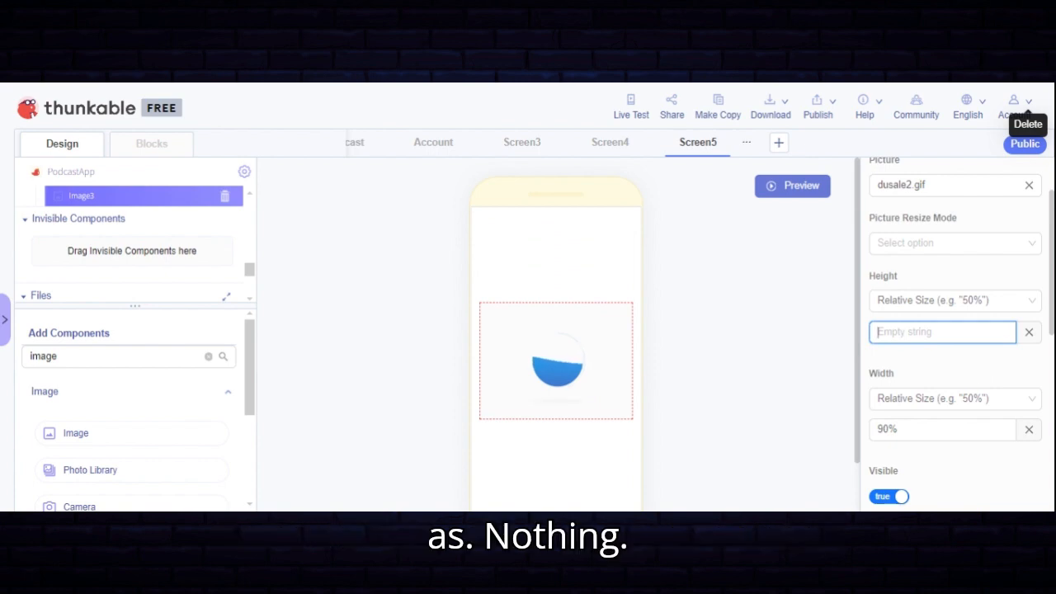
pyautogui.click(1032, 332)
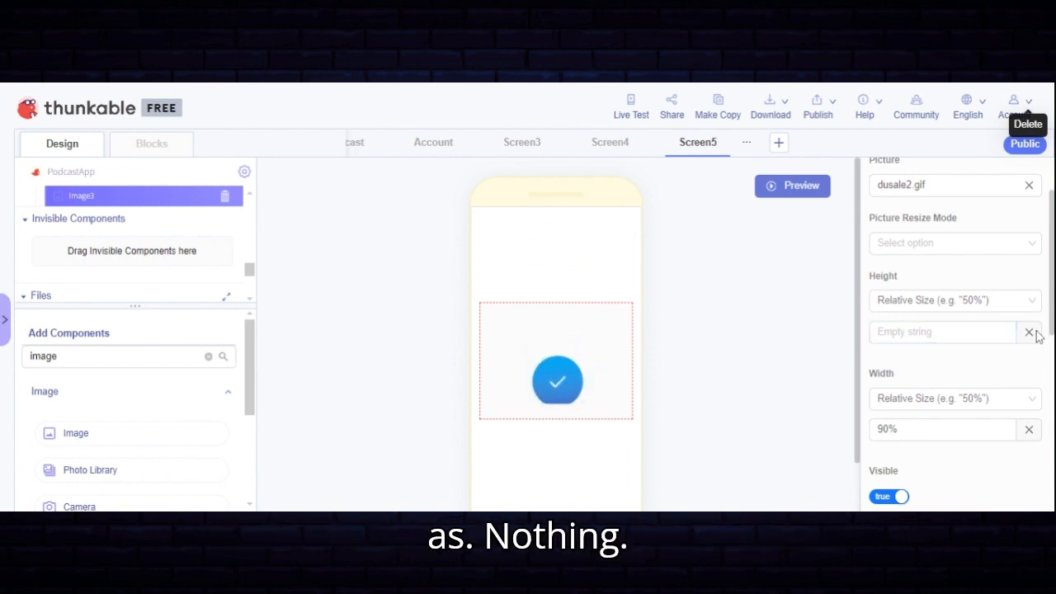
pyautogui.click(1030, 336)
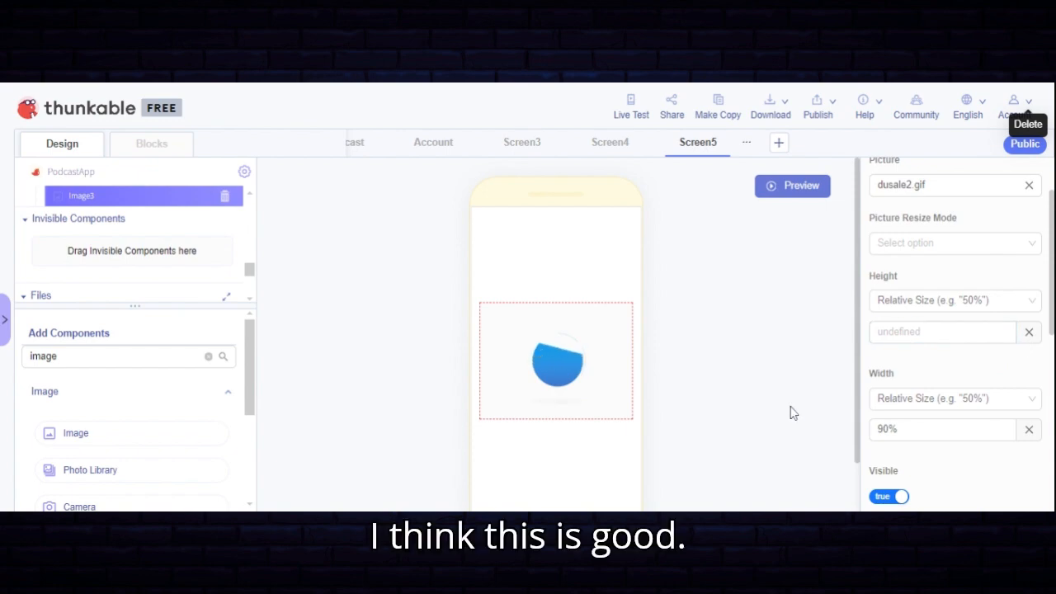
# Preview Screen5, examine how the resized image displays, and return to editing
pyautogui.click(791, 187)
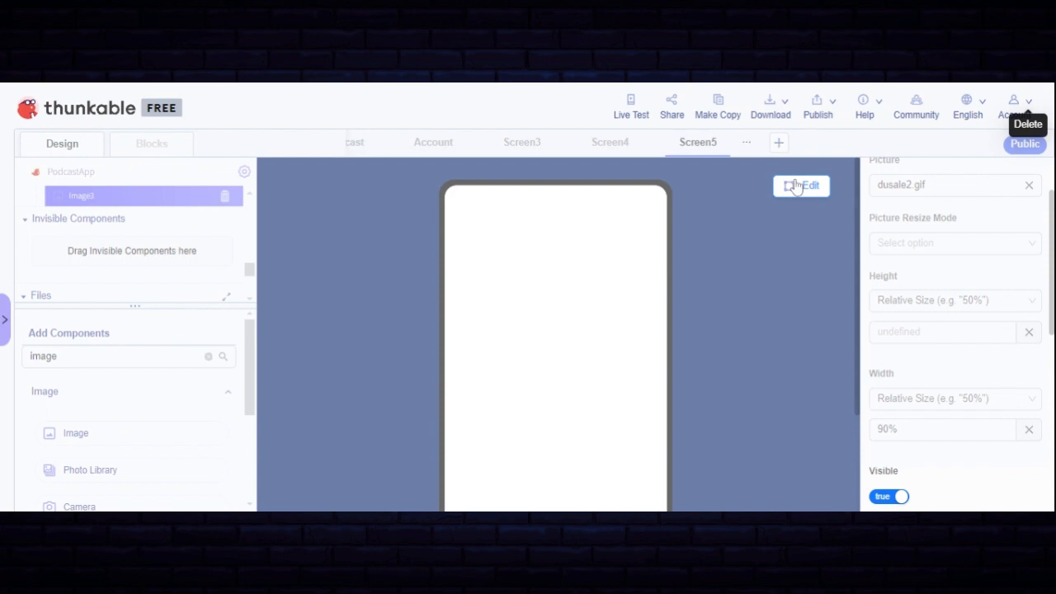
pyautogui.scroll(-2, 801, 225)
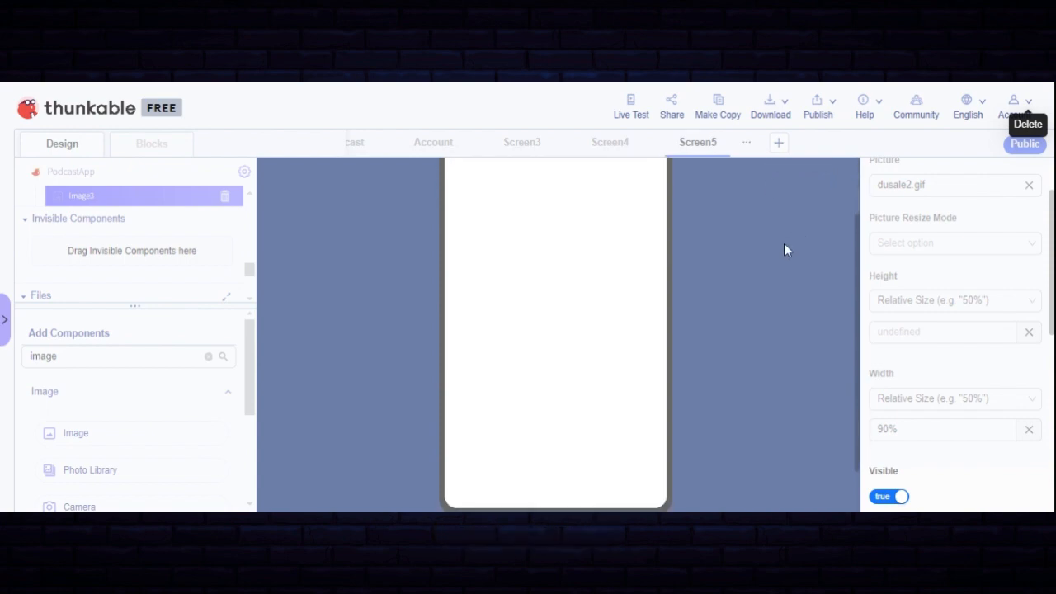
pyautogui.scroll(2, 784, 244)
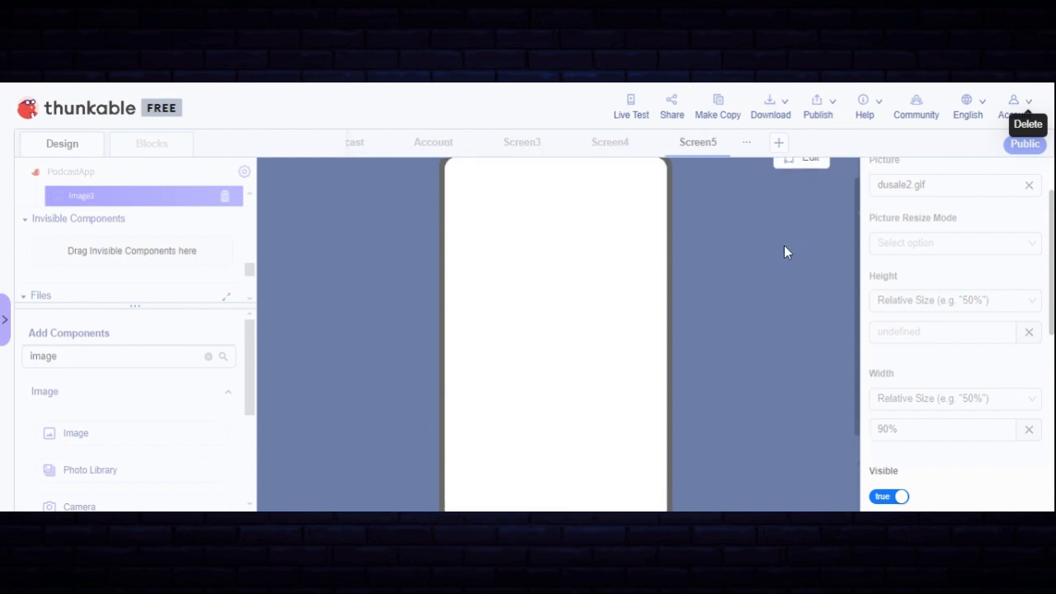
pyautogui.click(802, 185)
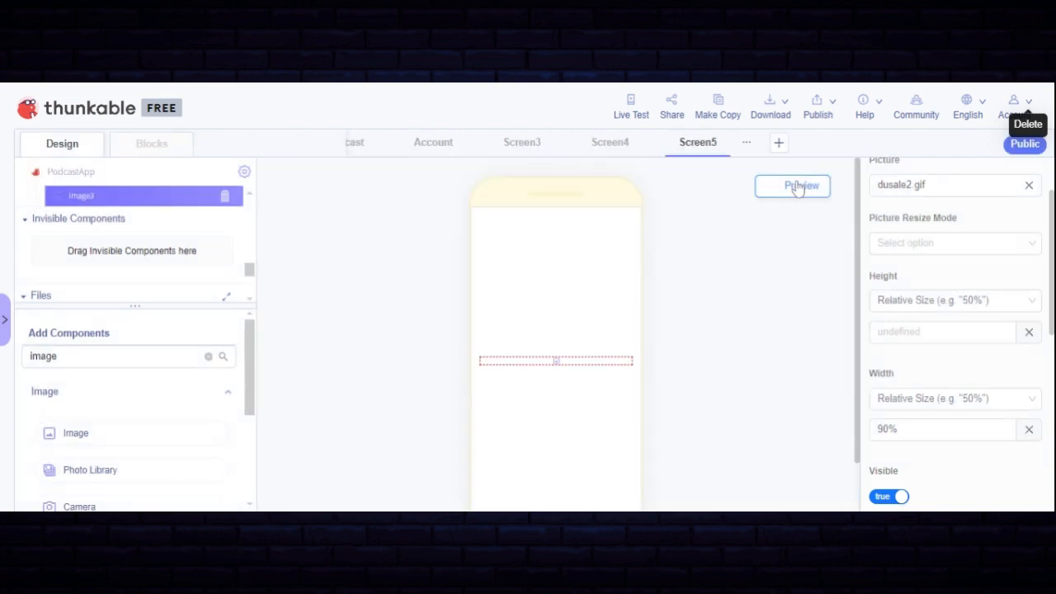
# Run a live test of the app, examine how the start screen loads, and close the test window
pyautogui.click(635, 117)
pyautogui.scroll(-3, 495, 266)
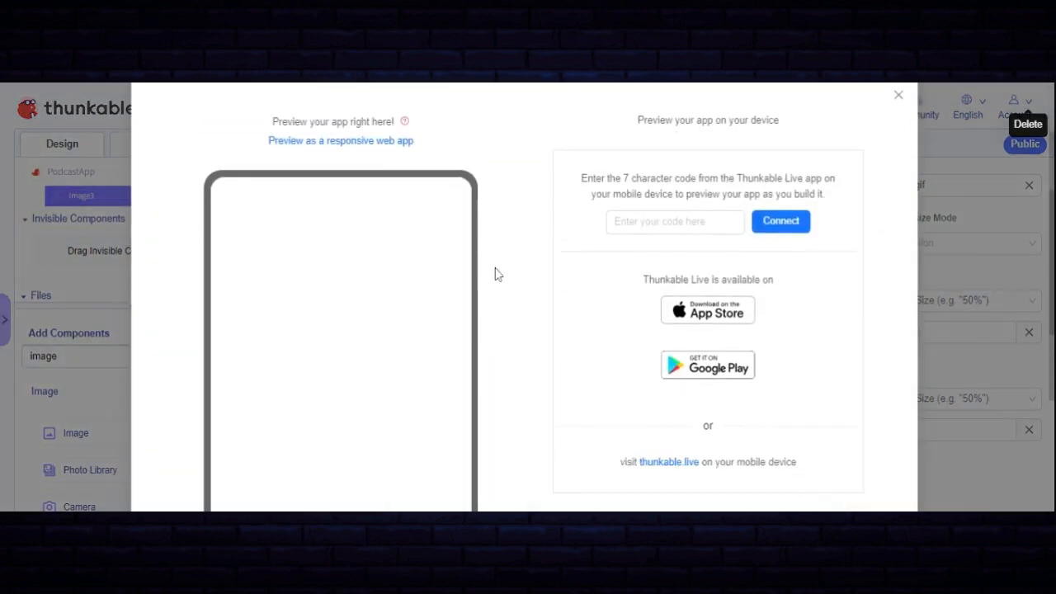
pyautogui.scroll(1, 491, 271)
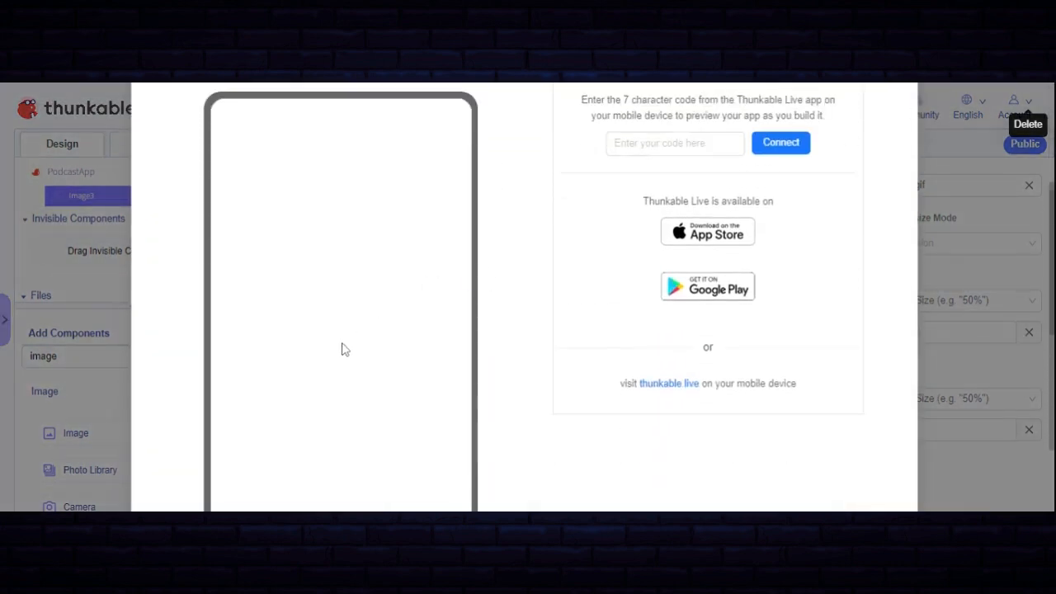
pyautogui.scroll(1, 528, 260)
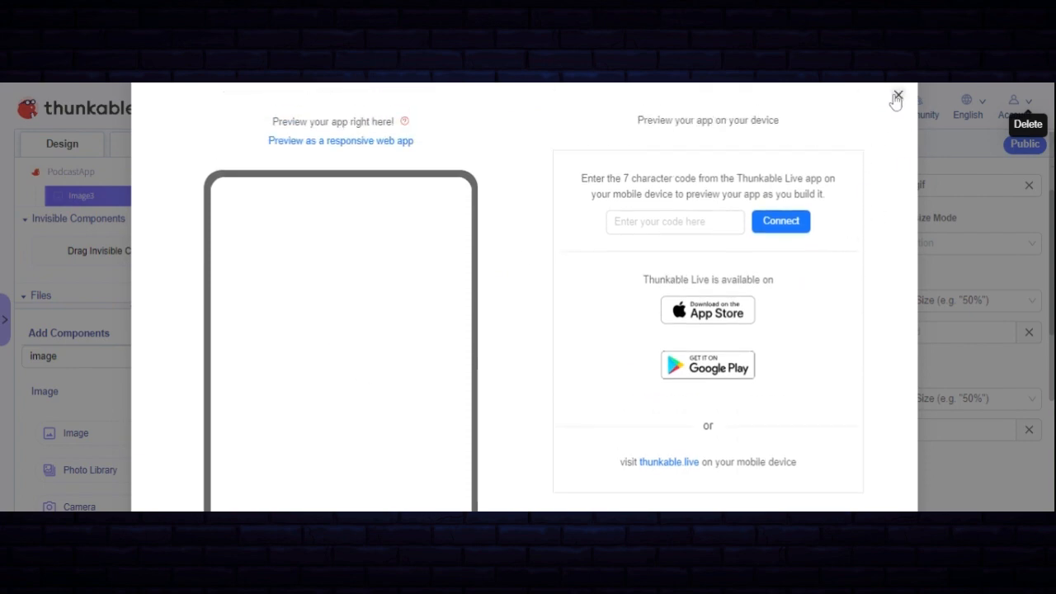
pyautogui.click(898, 95)
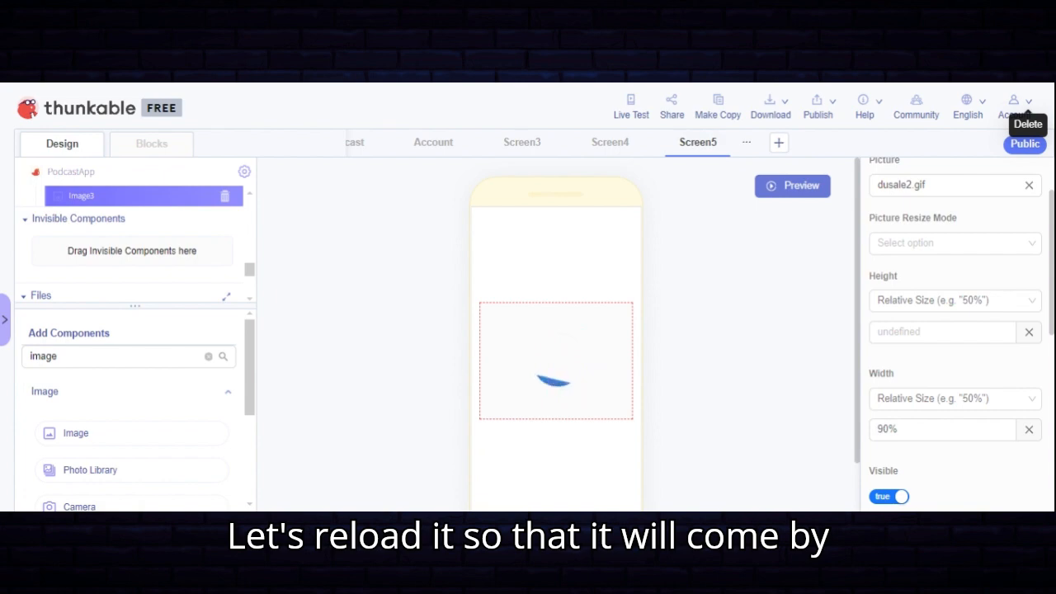
# Reload the project and set the height of the dusale2.gif image on Screen5 to Fit contents
pyautogui.press('F5')
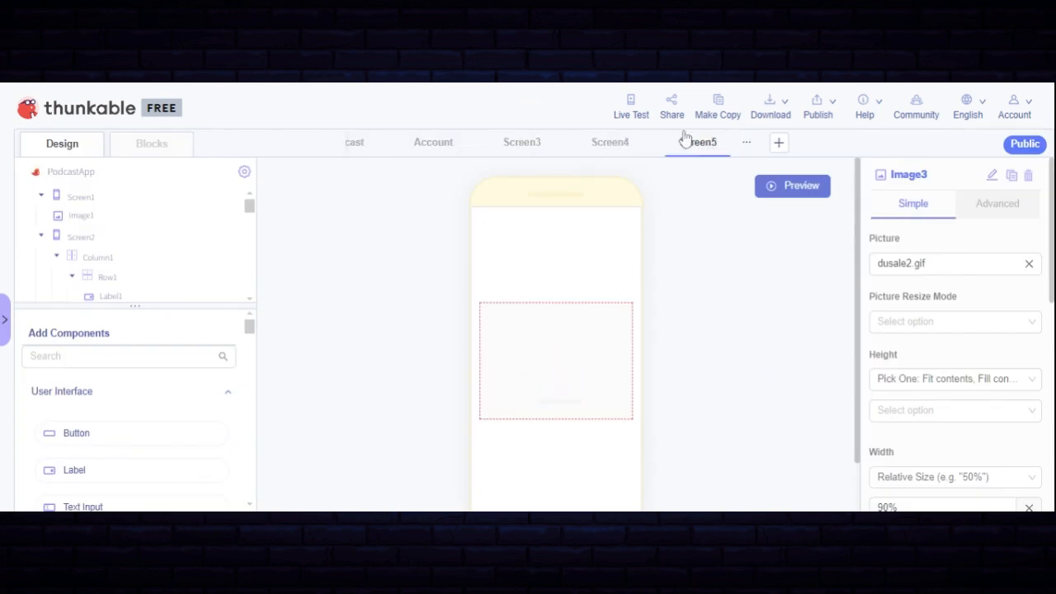
pyautogui.scroll(-1, 930, 363)
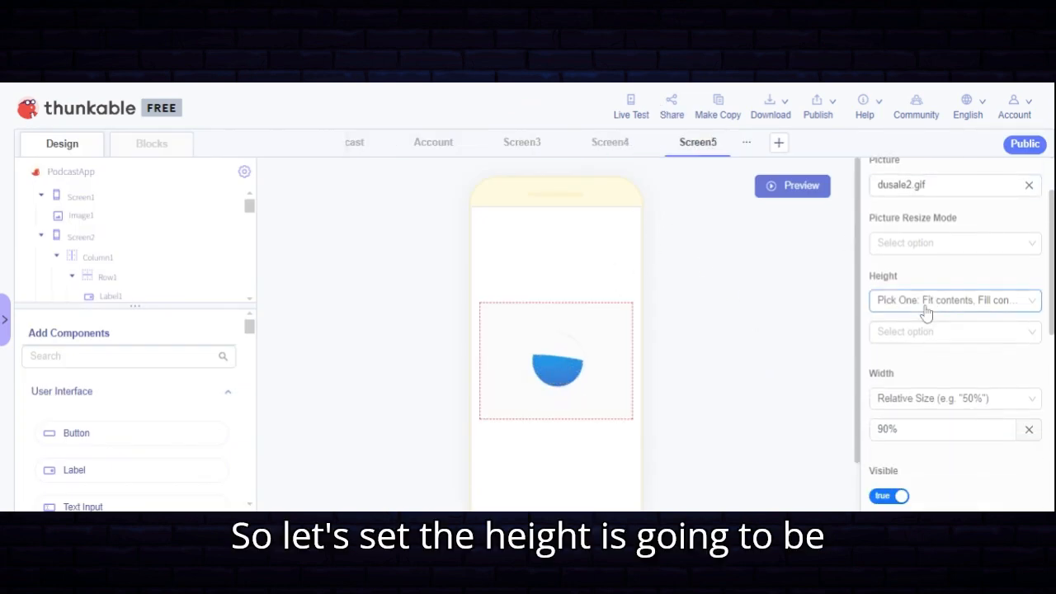
pyautogui.click(925, 309)
pyautogui.click(837, 380)
pyautogui.click(922, 333)
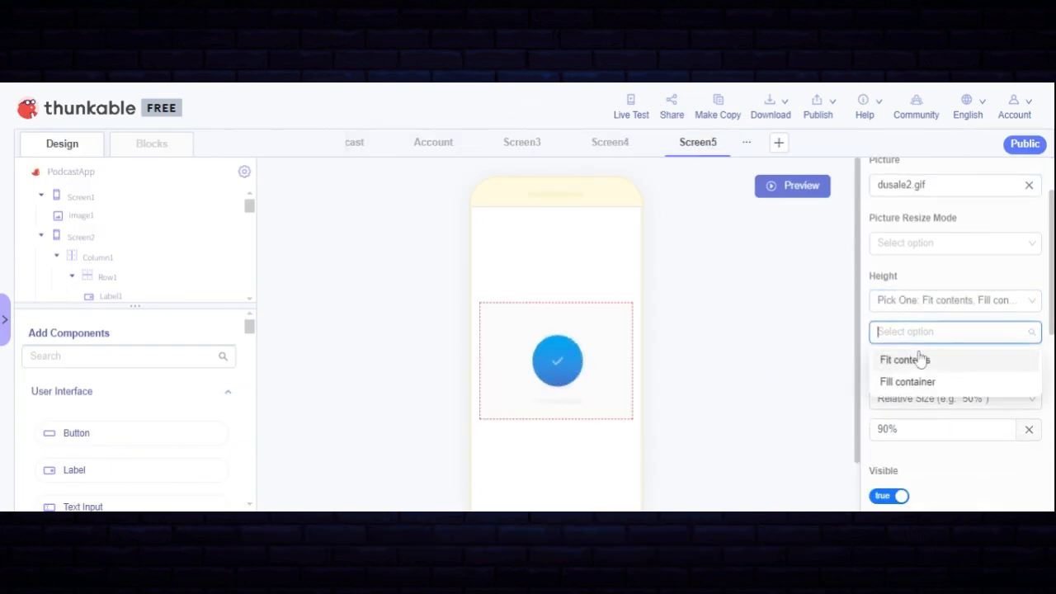
pyautogui.click(915, 360)
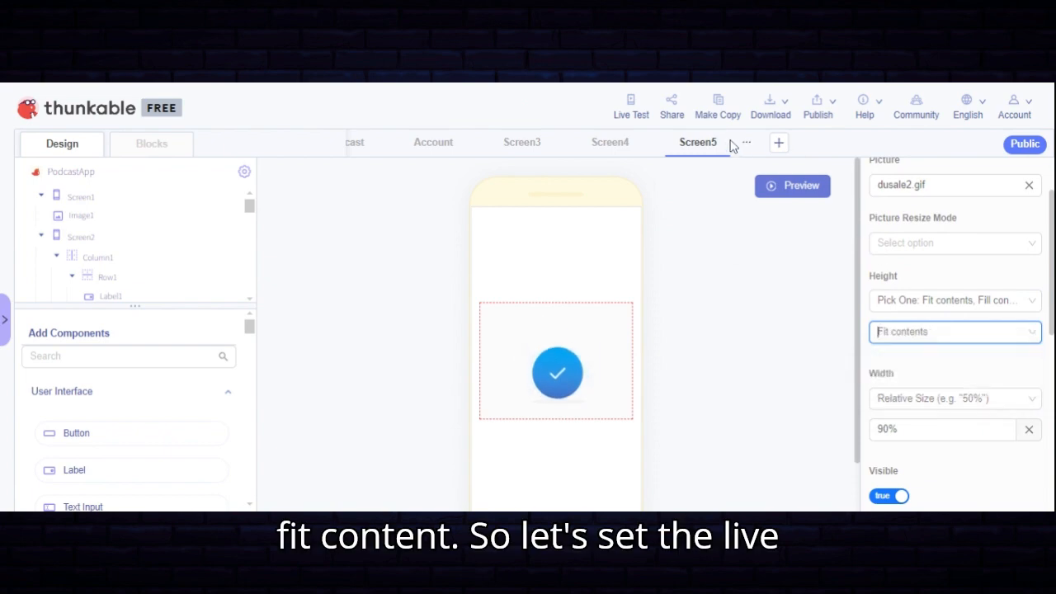
# Live-test the app with the image's new height setting, inspect the whole phone frame, and close the test
pyautogui.click(632, 114)
pyautogui.scroll(-2, 495, 309)
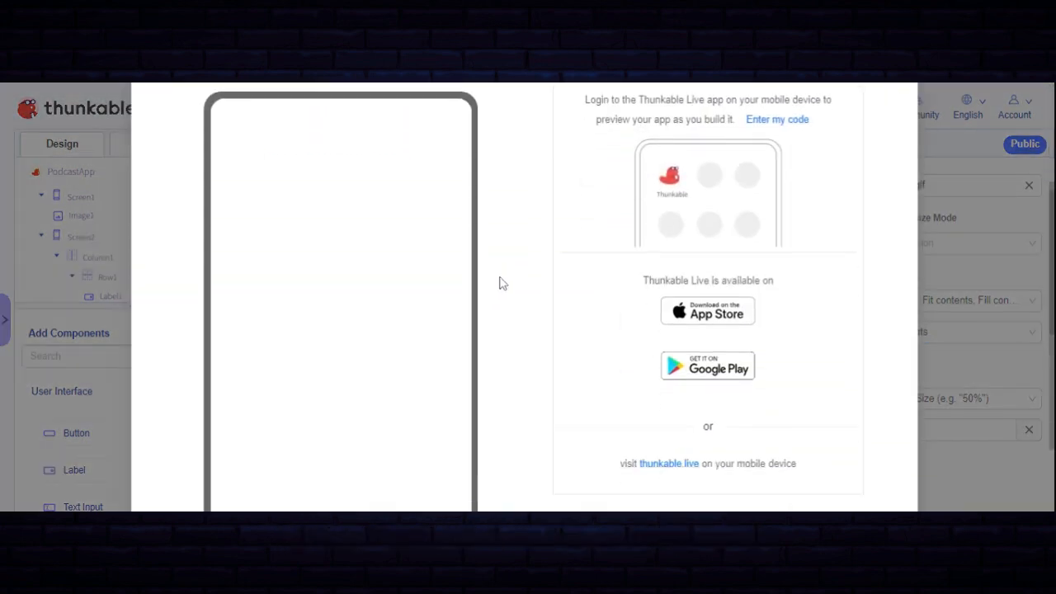
pyautogui.scroll(-1, 500, 283)
pyautogui.scroll(1, 486, 290)
pyautogui.scroll(-1, 568, 253)
pyautogui.scroll(2, 567, 253)
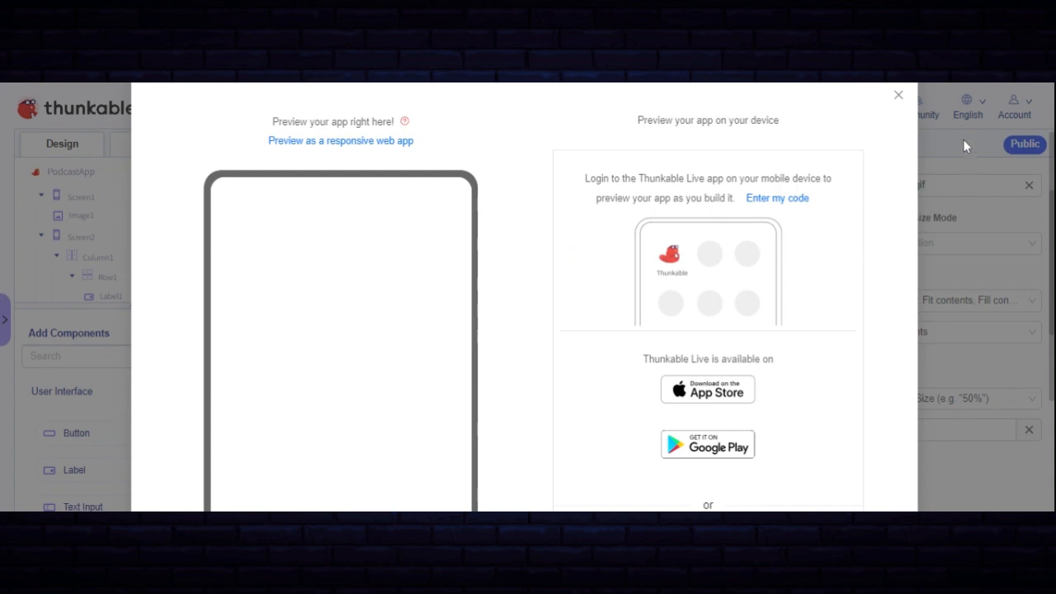
pyautogui.click(899, 97)
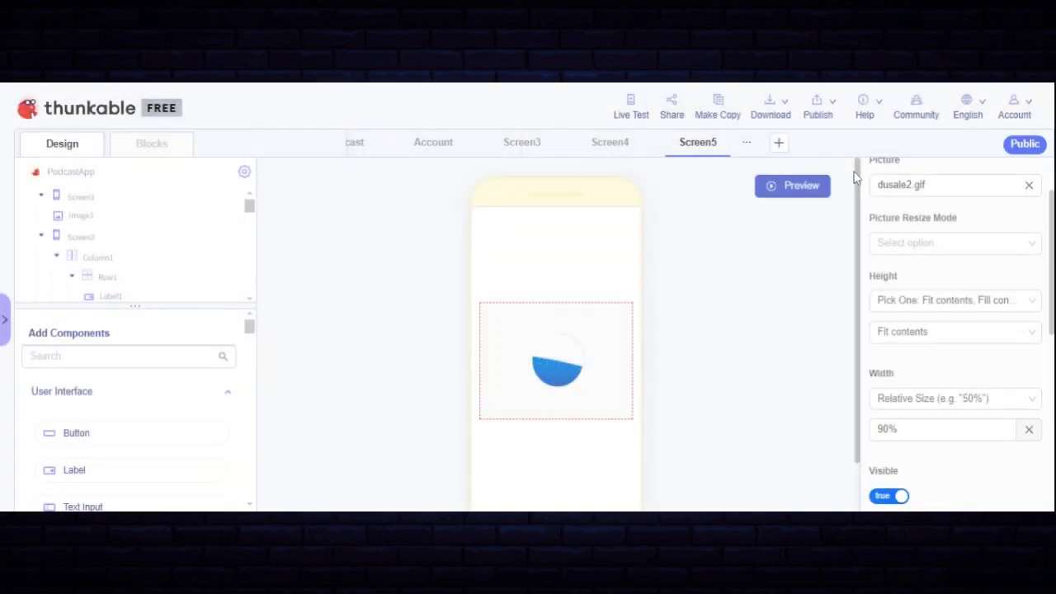
# Preview Screen5 in the editor to examine the checkmark animation, and check the live test once more before closing it
pyautogui.click(805, 186)
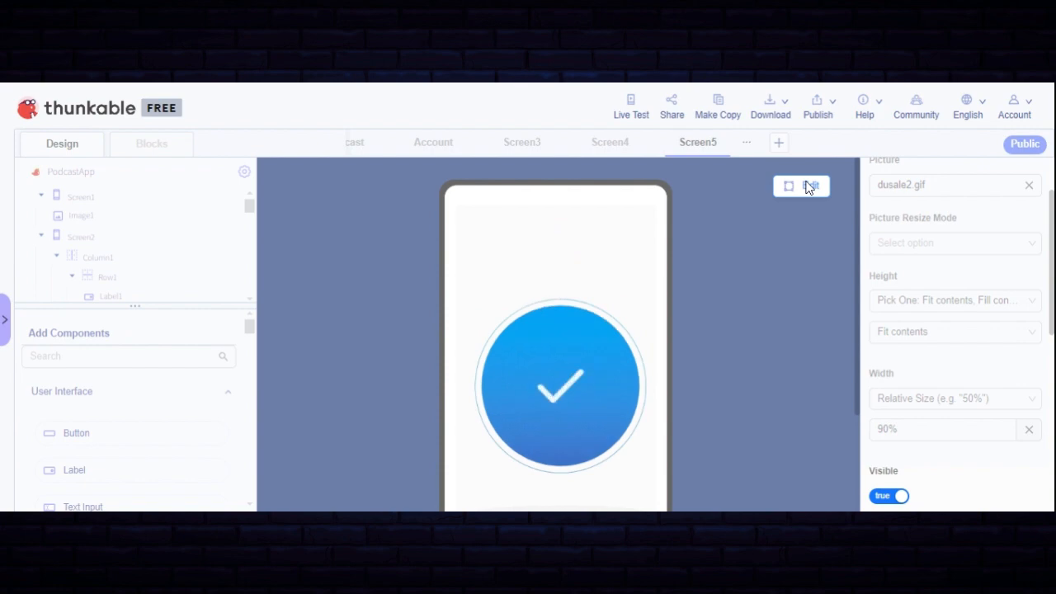
pyautogui.click(806, 185)
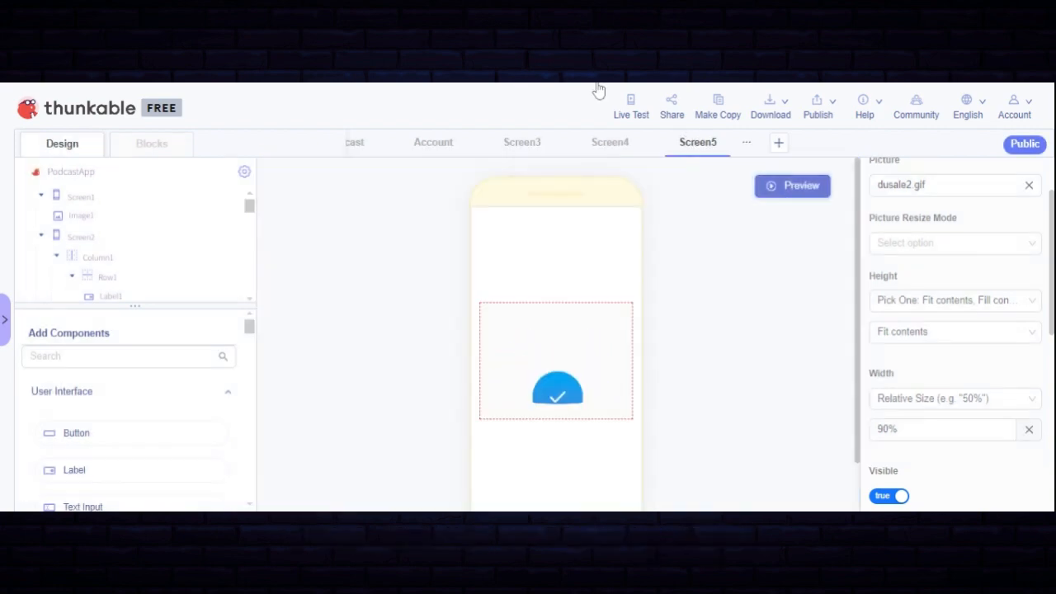
pyautogui.click(636, 120)
pyautogui.scroll(-4, 577, 239)
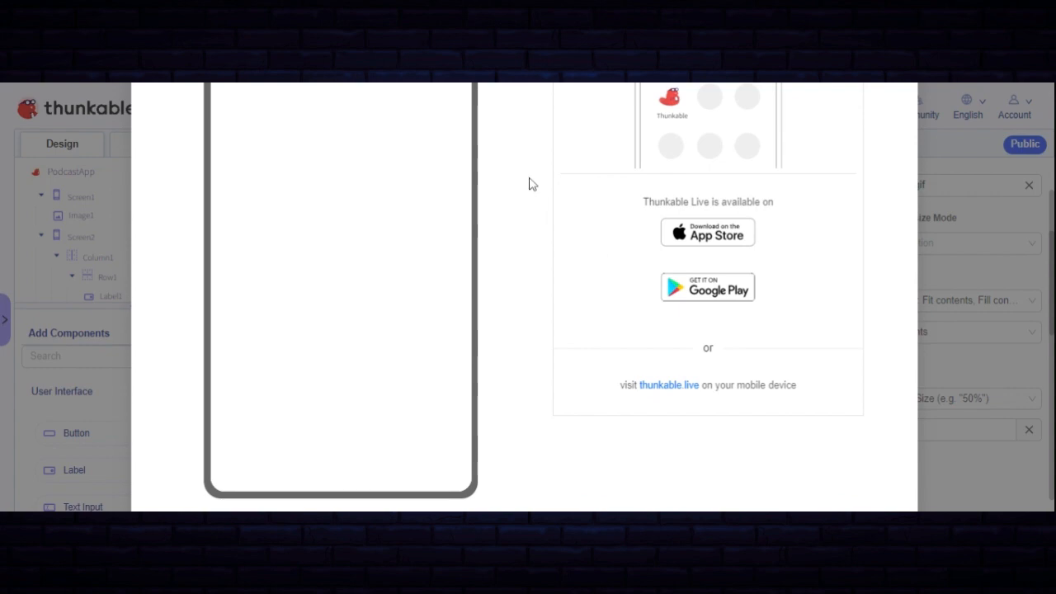
pyautogui.scroll(3, 507, 279)
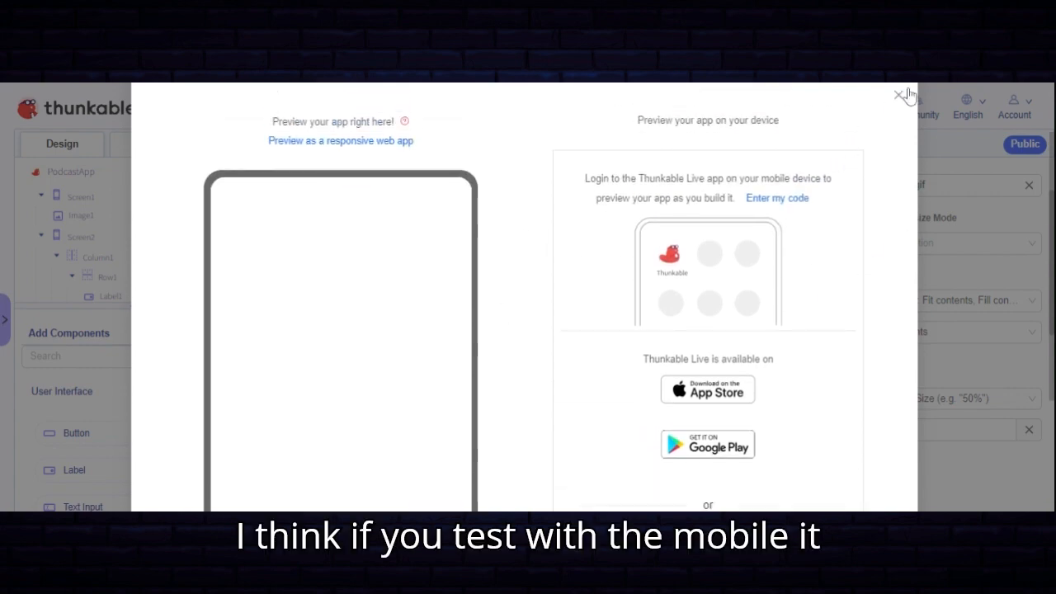
pyautogui.click(899, 95)
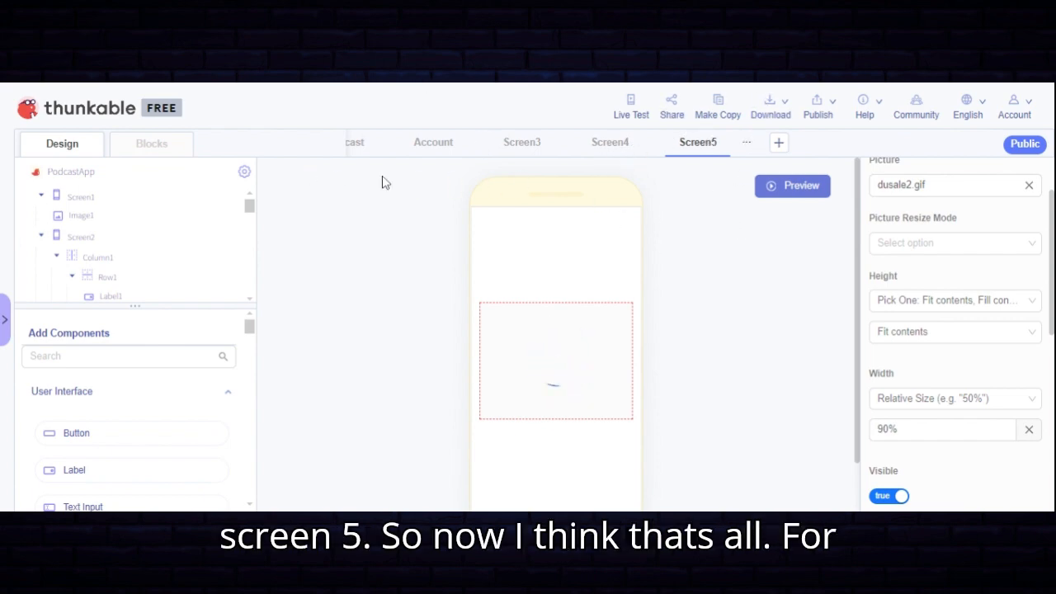
# Review the Change name button on the Account screen and add a new screen to the app for it
pyautogui.click(427, 154)
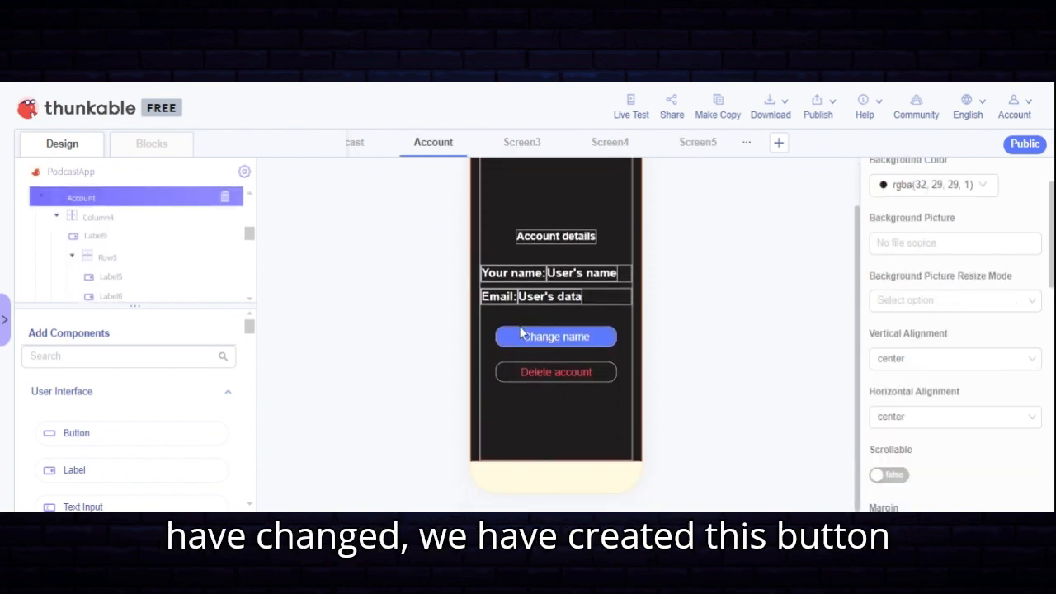
pyautogui.click(566, 344)
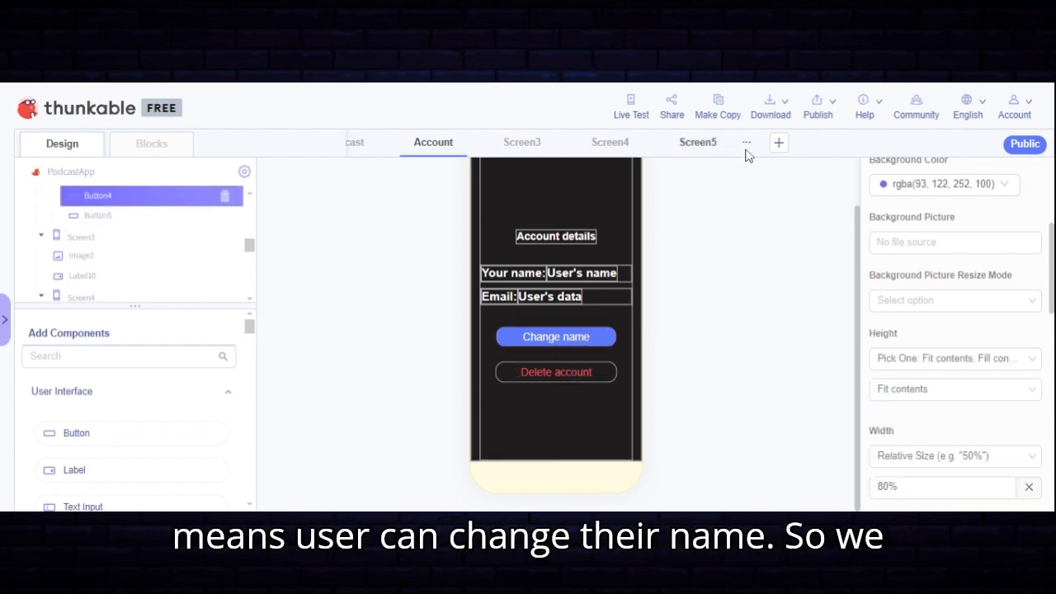
pyautogui.click(781, 144)
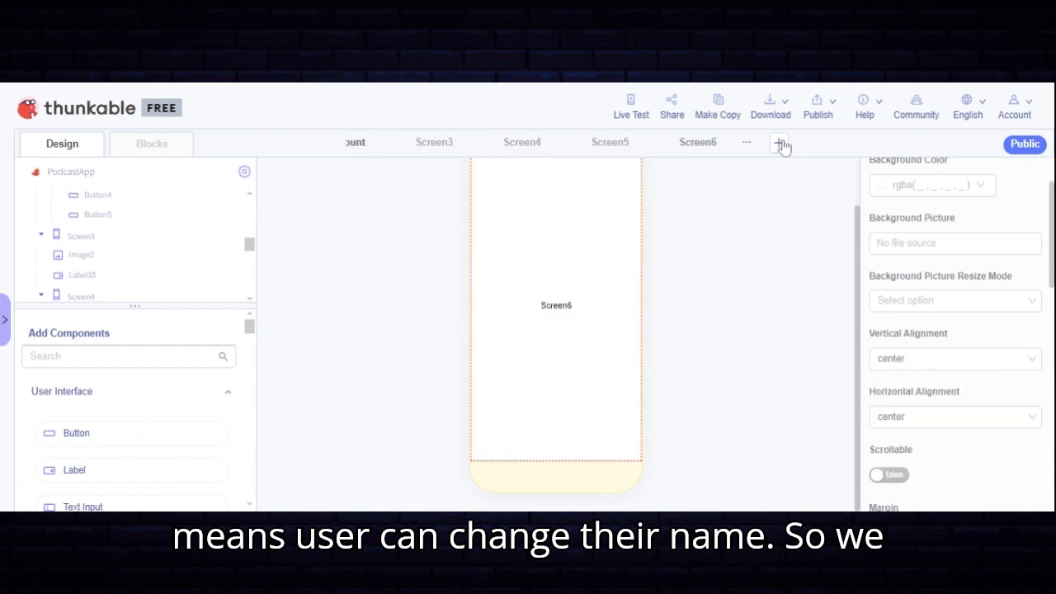
# Set Screen6's background color to RGB 32, 29, 29
pyautogui.scroll(2, 932, 277)
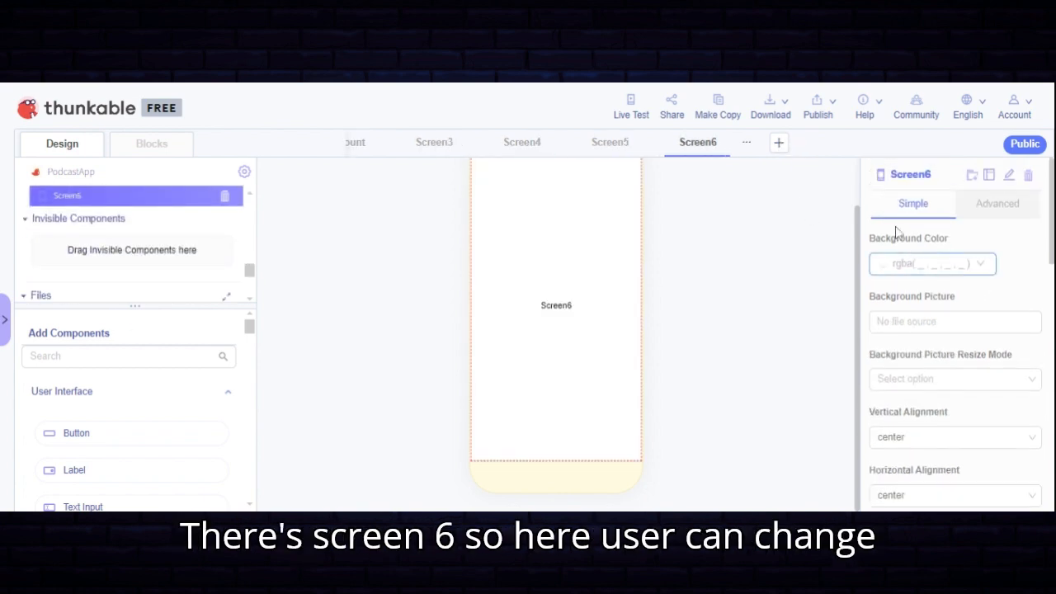
pyautogui.click(969, 266)
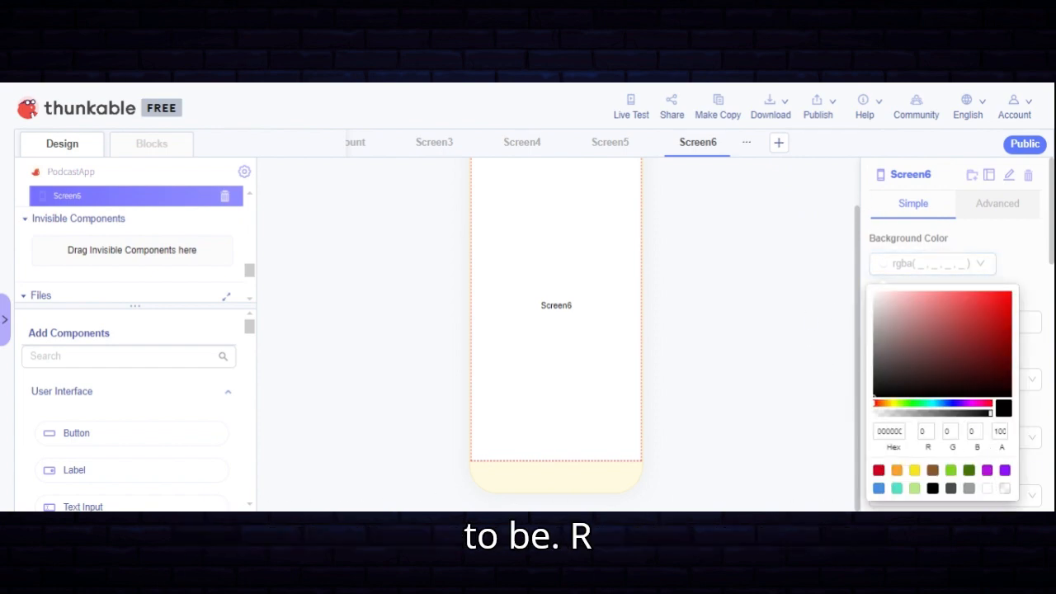
pyautogui.click(925, 430)
pyautogui.write('32')
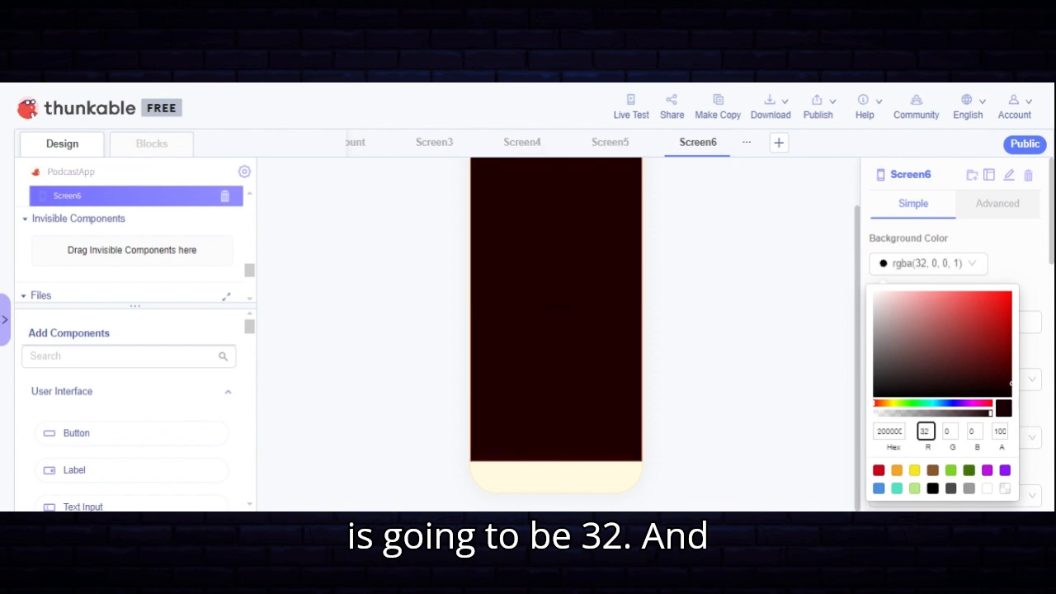
pyautogui.click(950, 431)
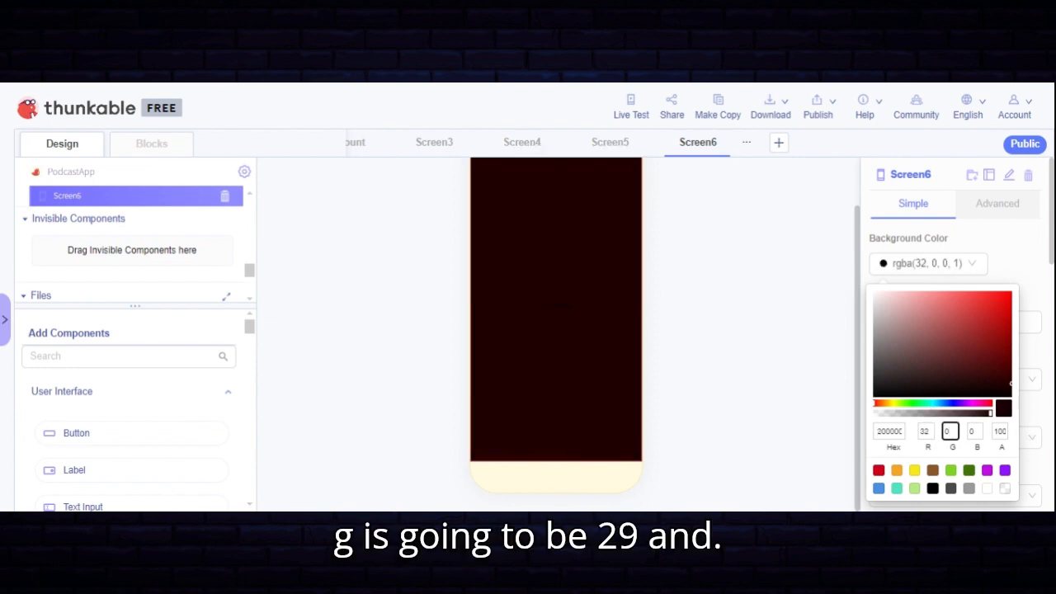
pyautogui.write('29')
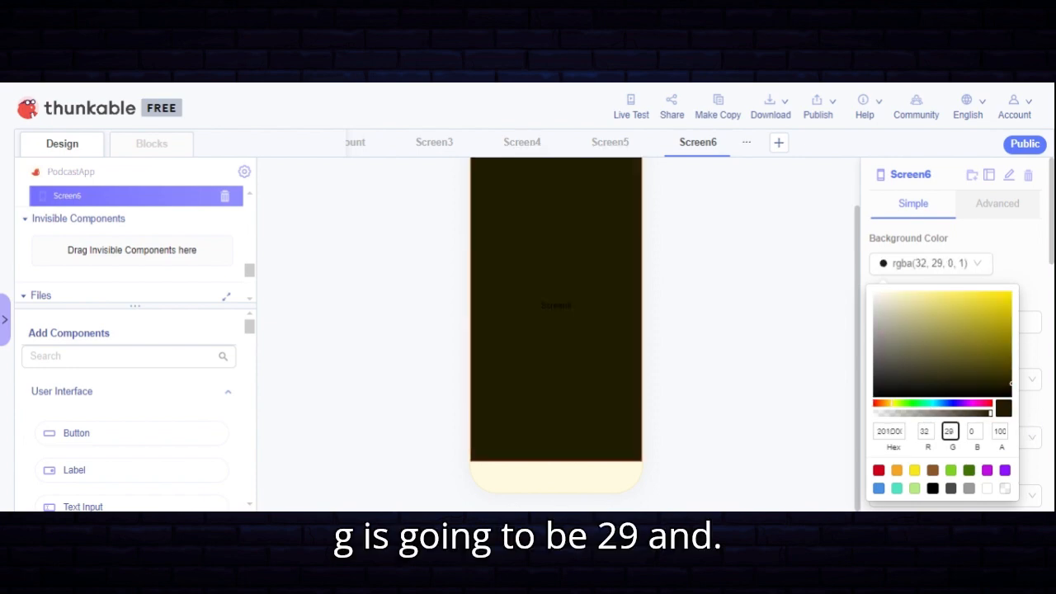
pyautogui.click(975, 429)
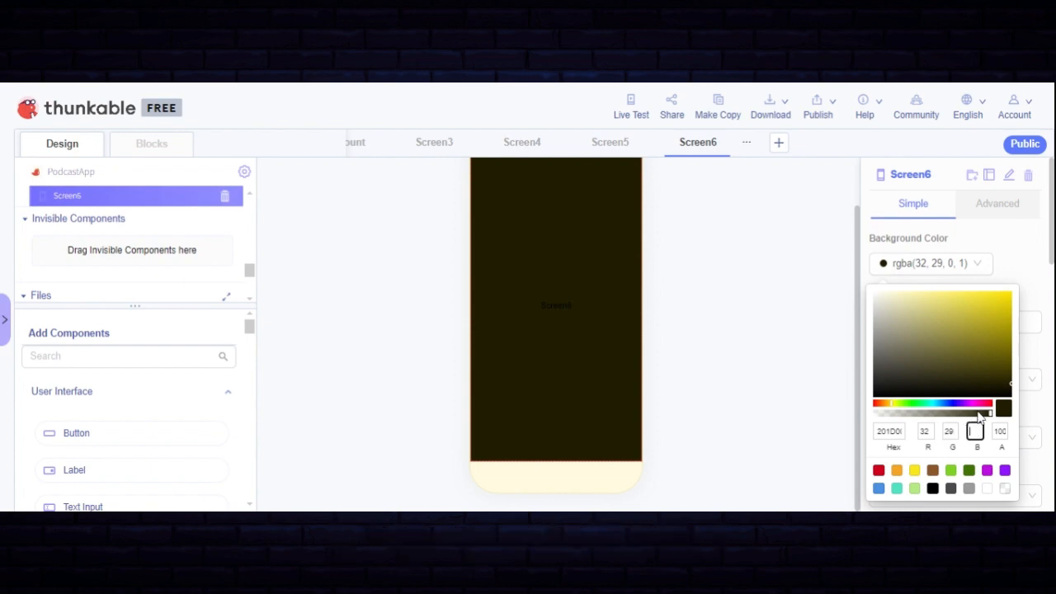
pyautogui.write('29')
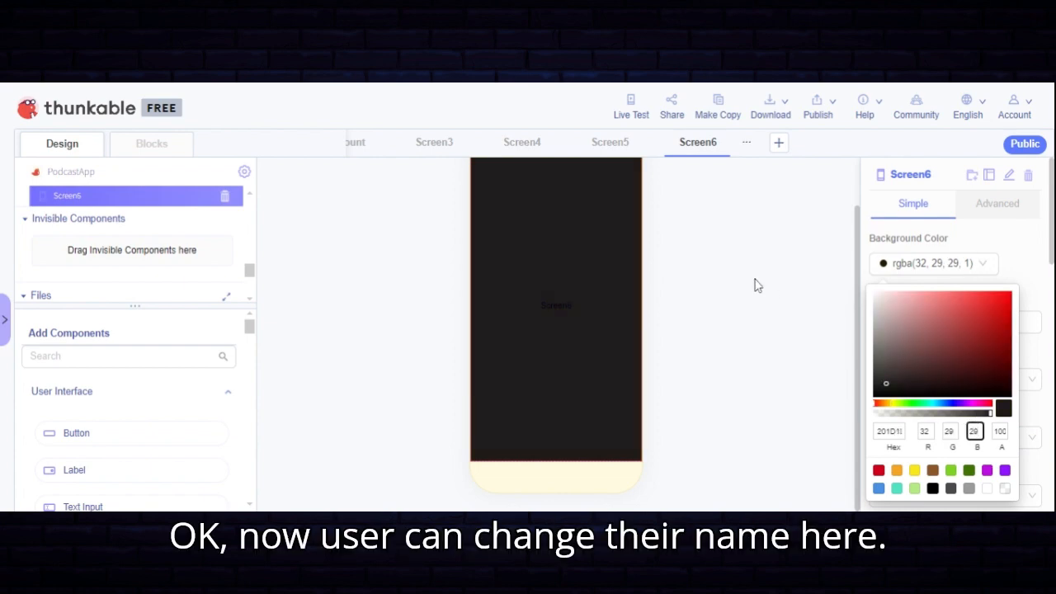
pyautogui.click(682, 362)
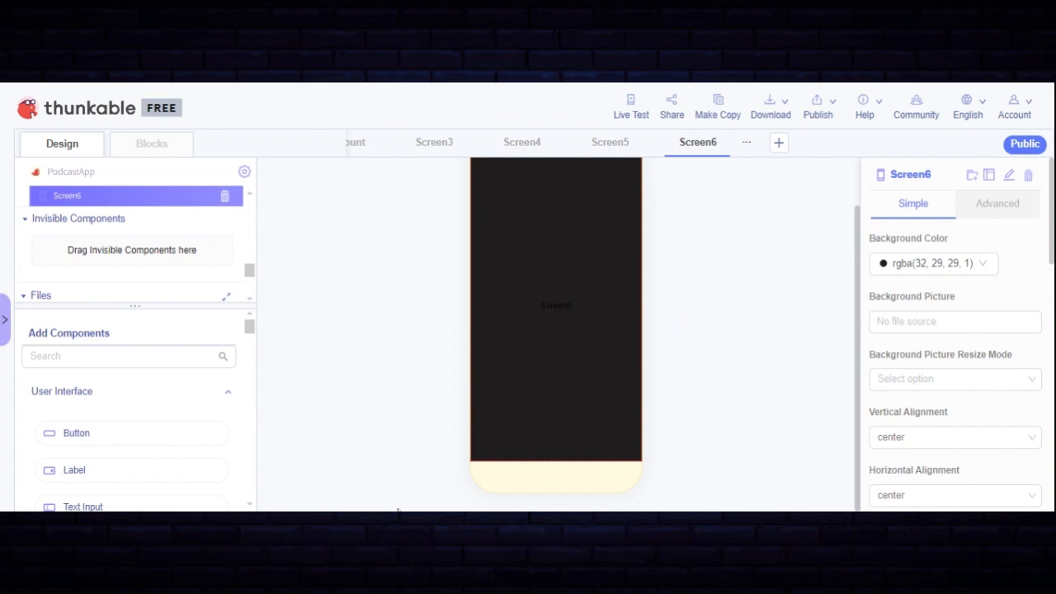
# Find the Column layout component and place it on Screen6
pyautogui.click(87, 359)
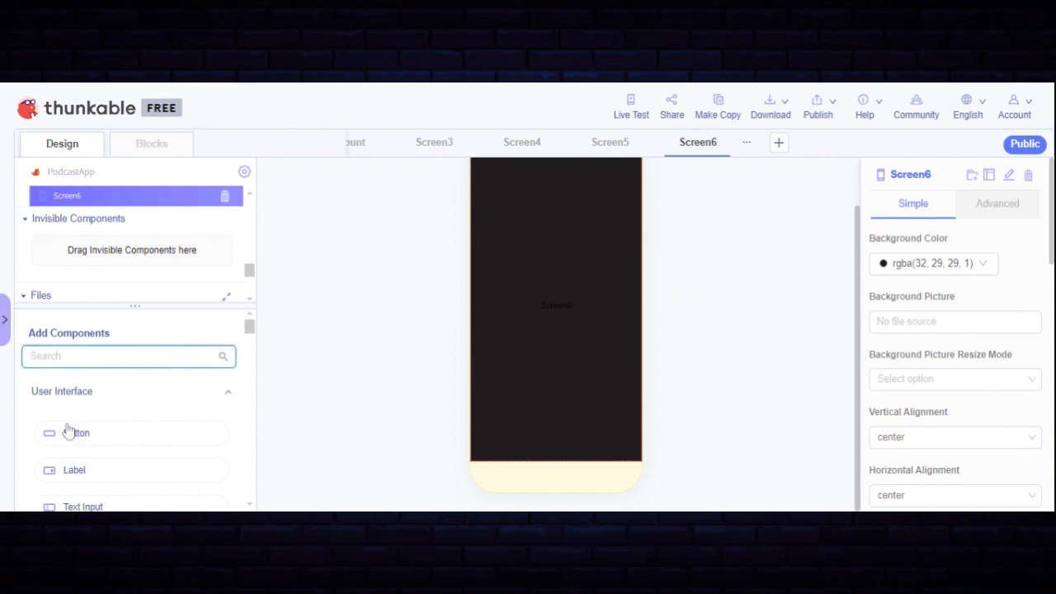
pyautogui.write('col')
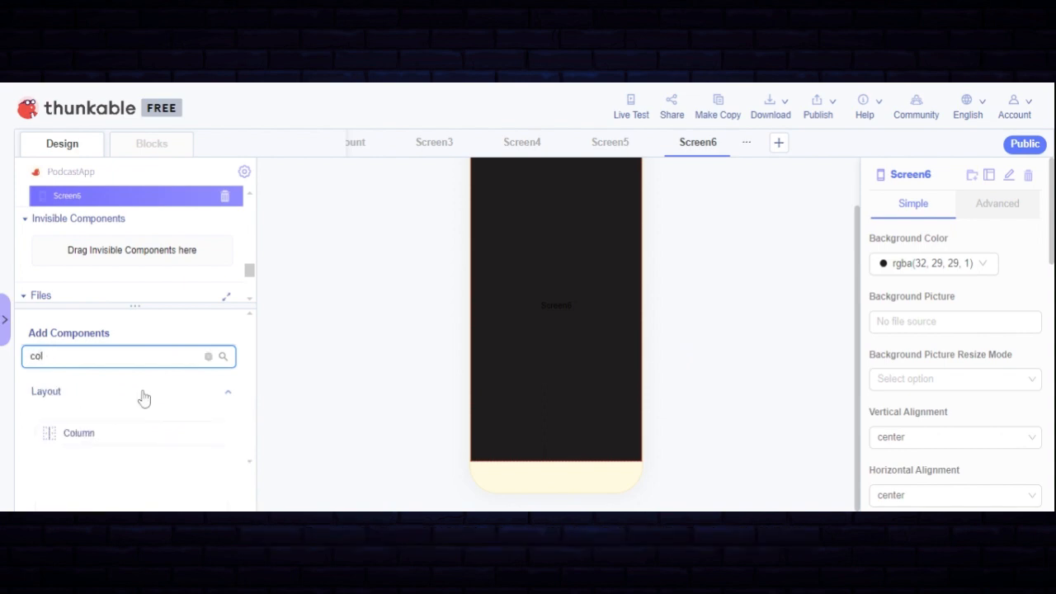
pyautogui.moveTo(78, 434); pyautogui.dragTo(460, 388)
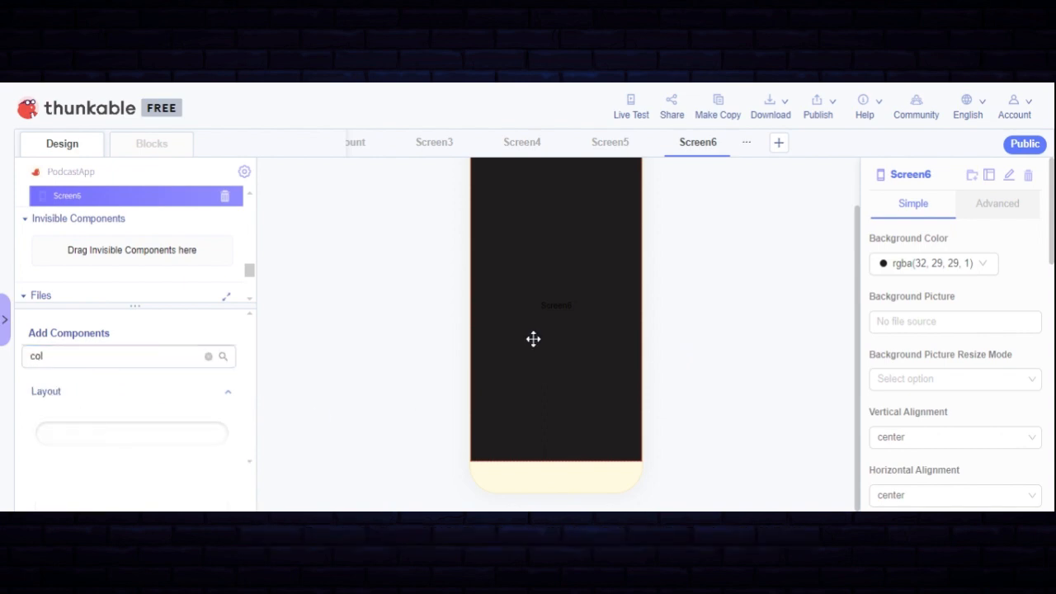
# Find the Row layout component and place it inside the new column on Screen6
pyautogui.click(128, 355)
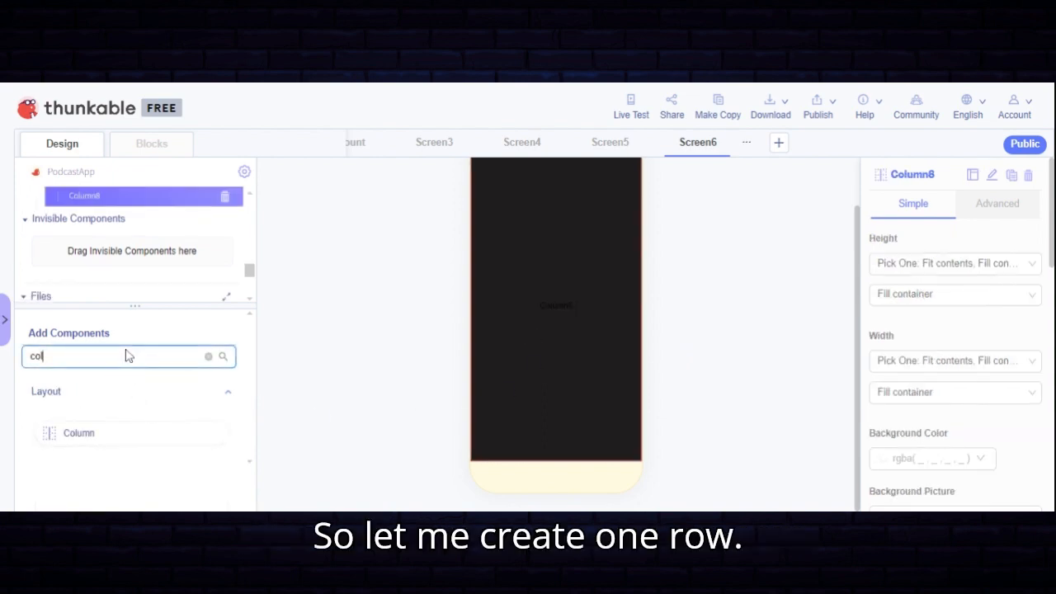
pyautogui.press('BackSpace')
pyautogui.press('BackSpace')
pyautogui.press('BackSpace')
pyautogui.write('row')
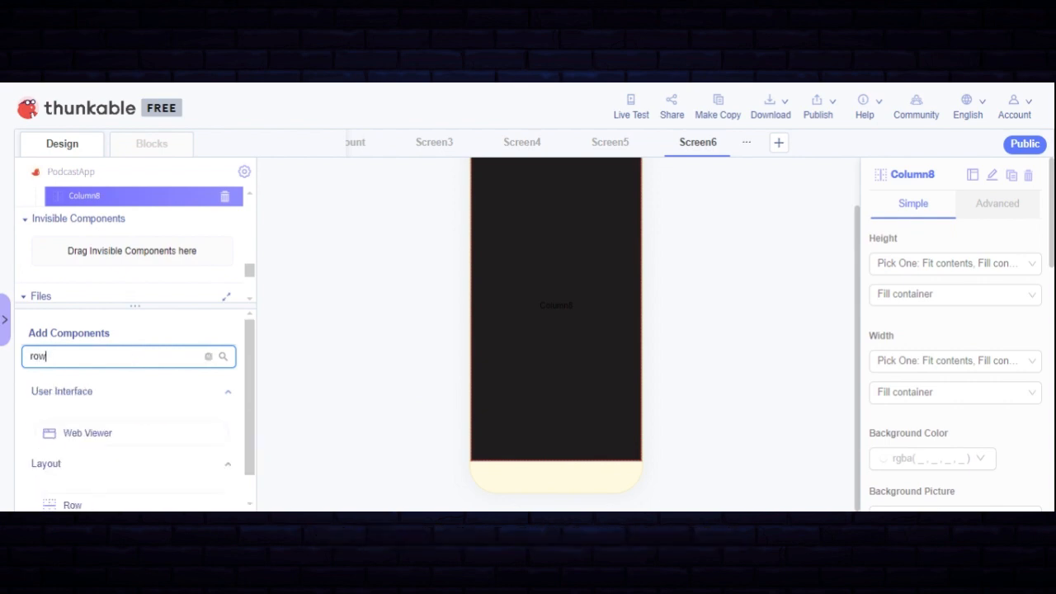
pyautogui.scroll(-1, 180, 476)
pyautogui.moveTo(179, 476); pyautogui.dragTo(496, 402)
# Find the Label component and place it inside the new row on Screen6
pyautogui.click(123, 326)
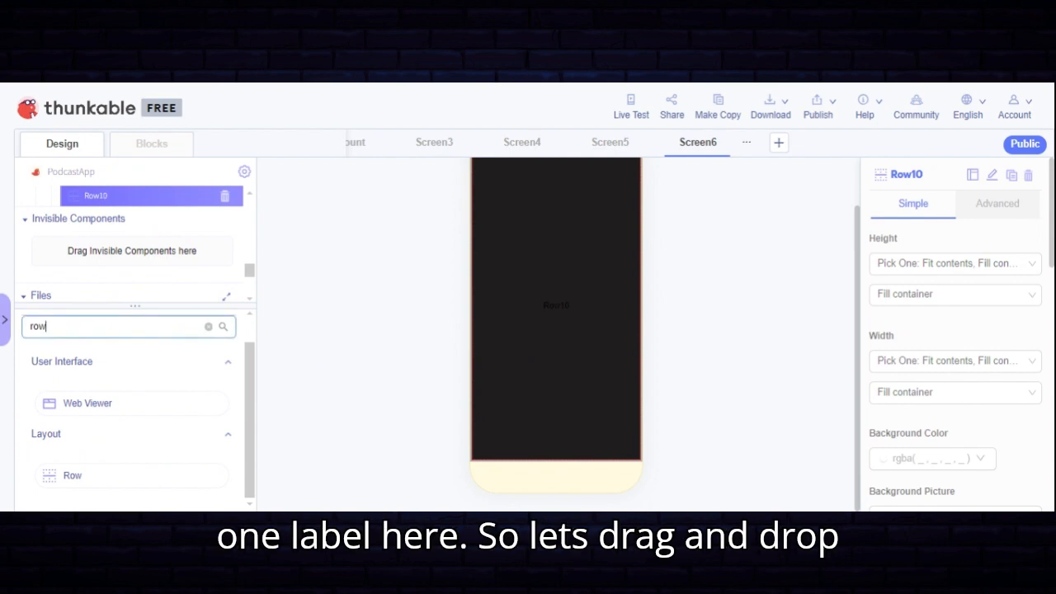
pyautogui.press('BackSpace')
pyautogui.press('BackSpace')
pyautogui.press('BackSpace')
pyautogui.write('labe')
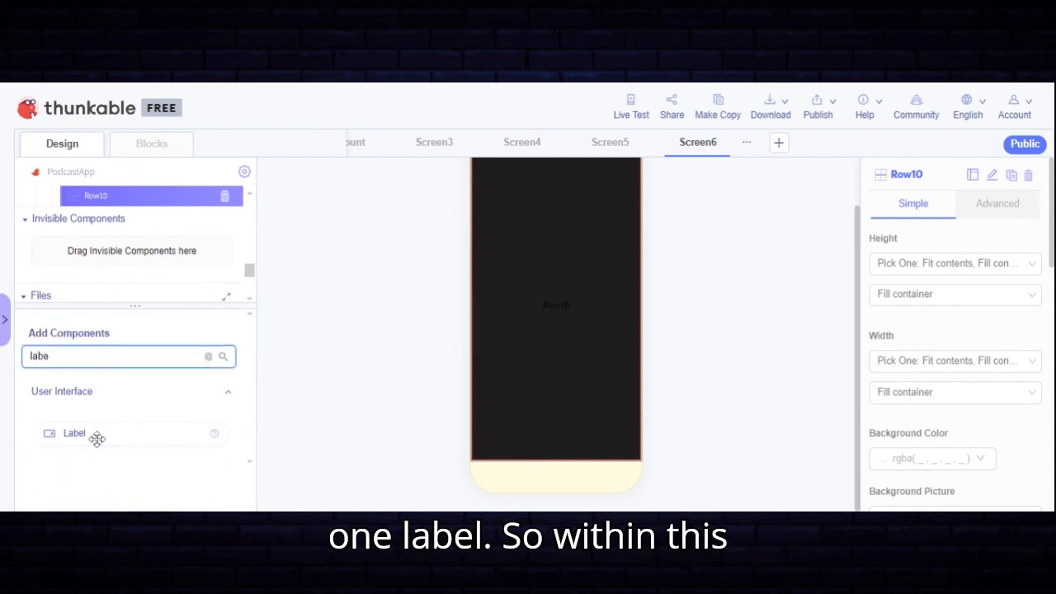
pyautogui.moveTo(94, 436); pyautogui.dragTo(149, 223)
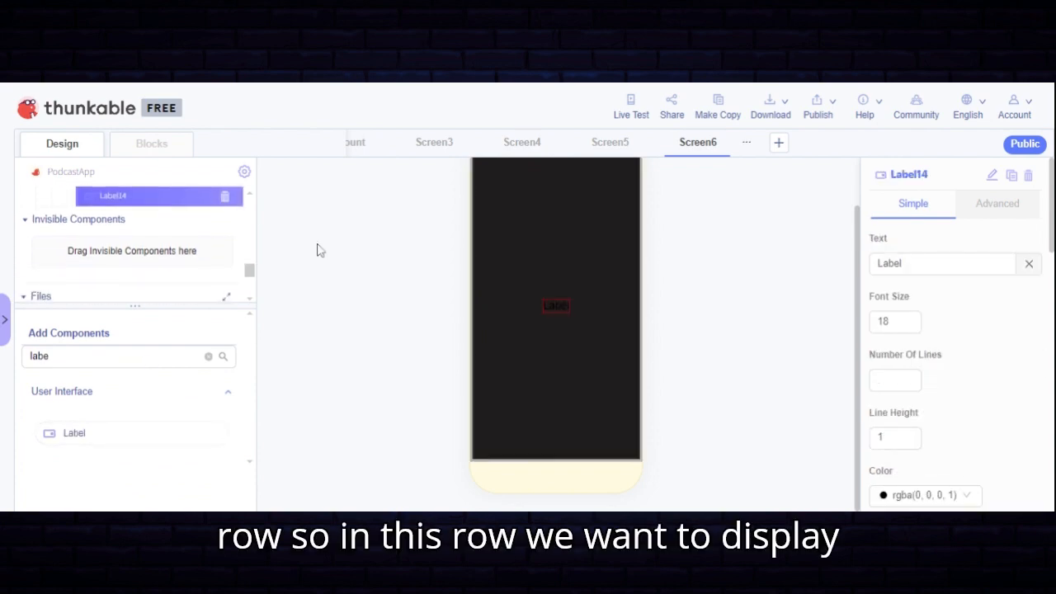
# Set the new label's text to "Chnage your name" and its font size to 20
pyautogui.click(1029, 264)
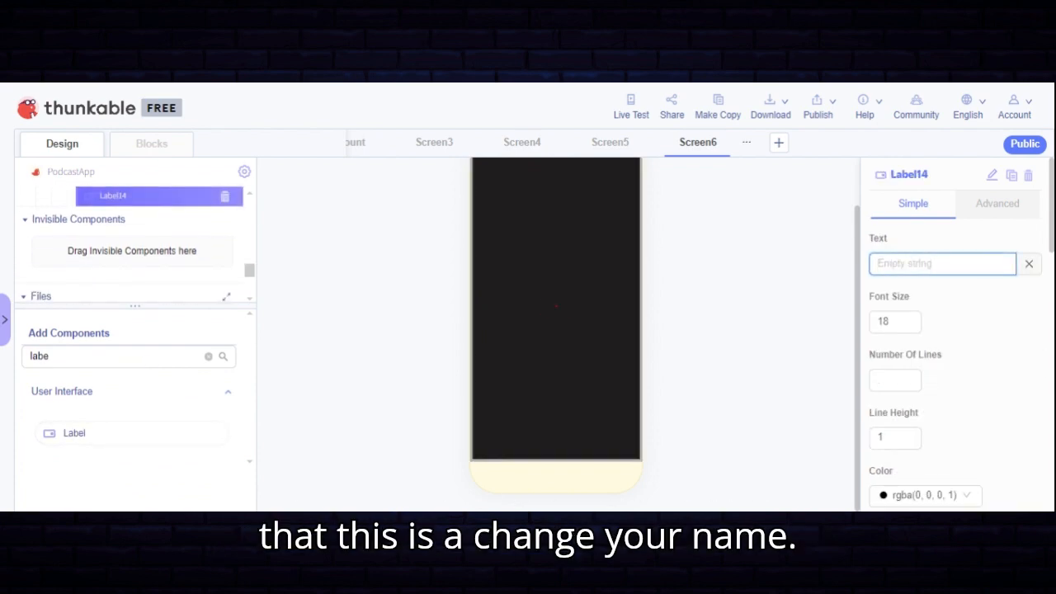
pyautogui.write('C')
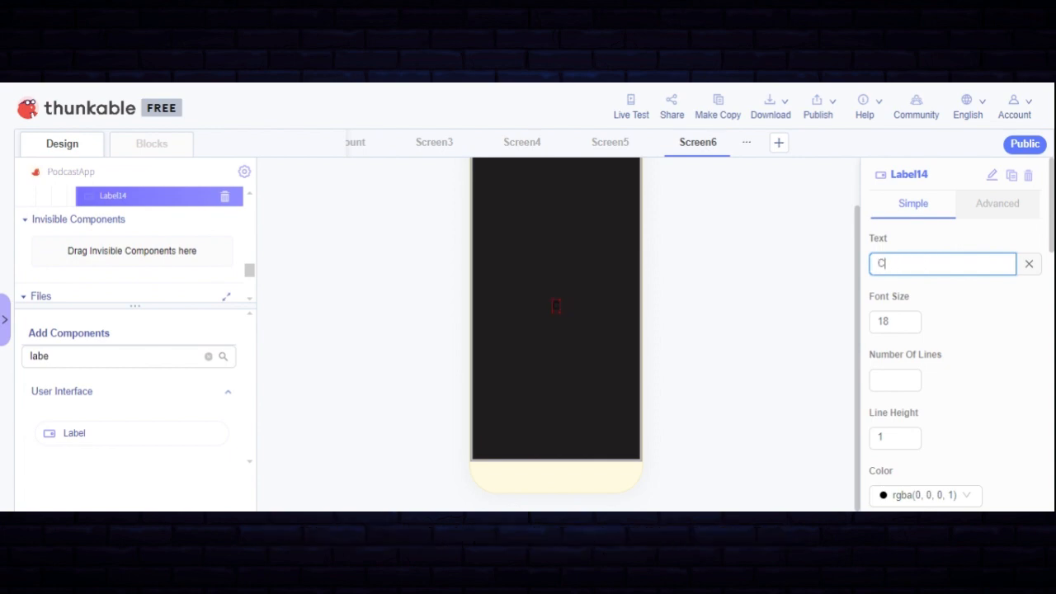
pyautogui.write('hnage your name')
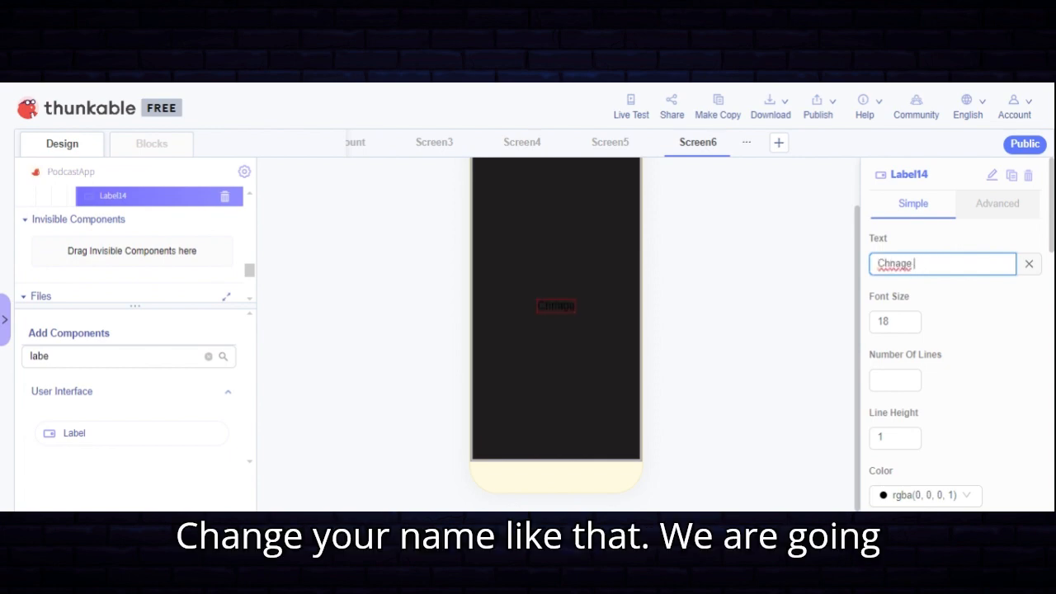
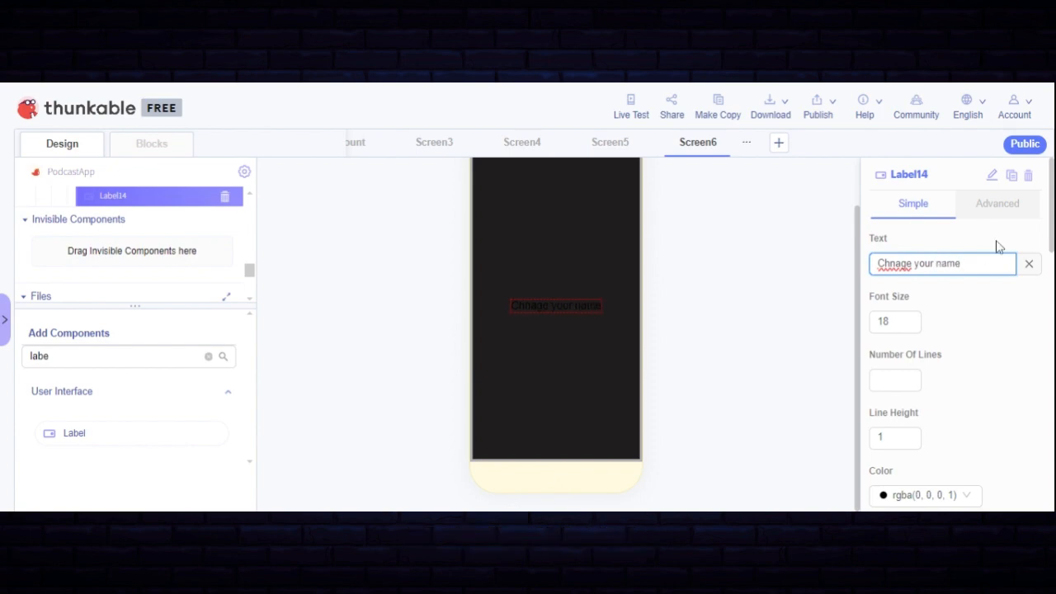
pyautogui.click(895, 321)
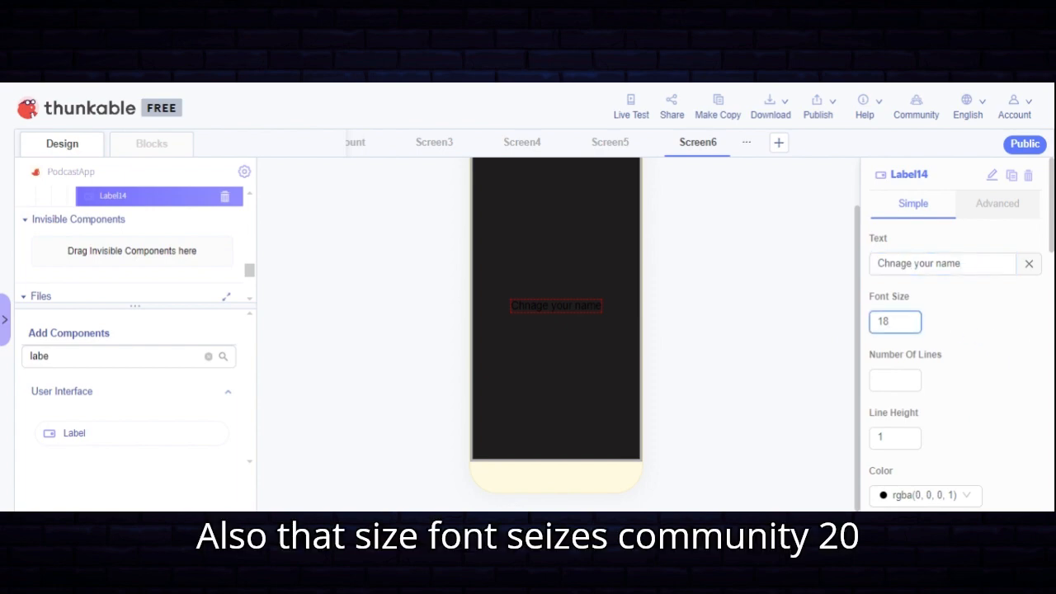
pyautogui.scroll(-5, 907, 383)
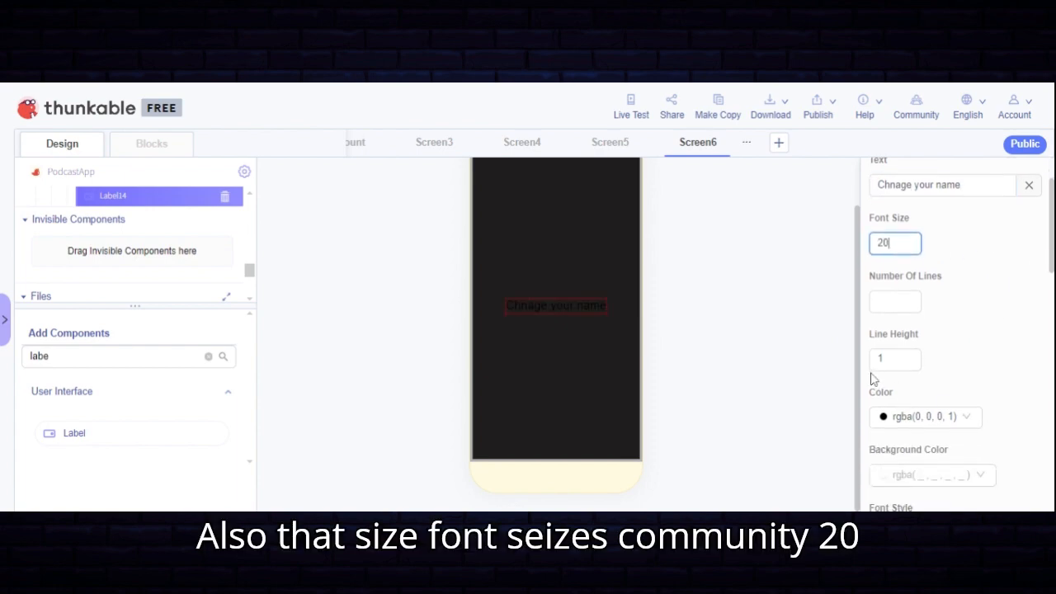
# Set the label's font weight to Bold and its text color to grey, RGB 155, 155, 155
pyautogui.click(928, 432)
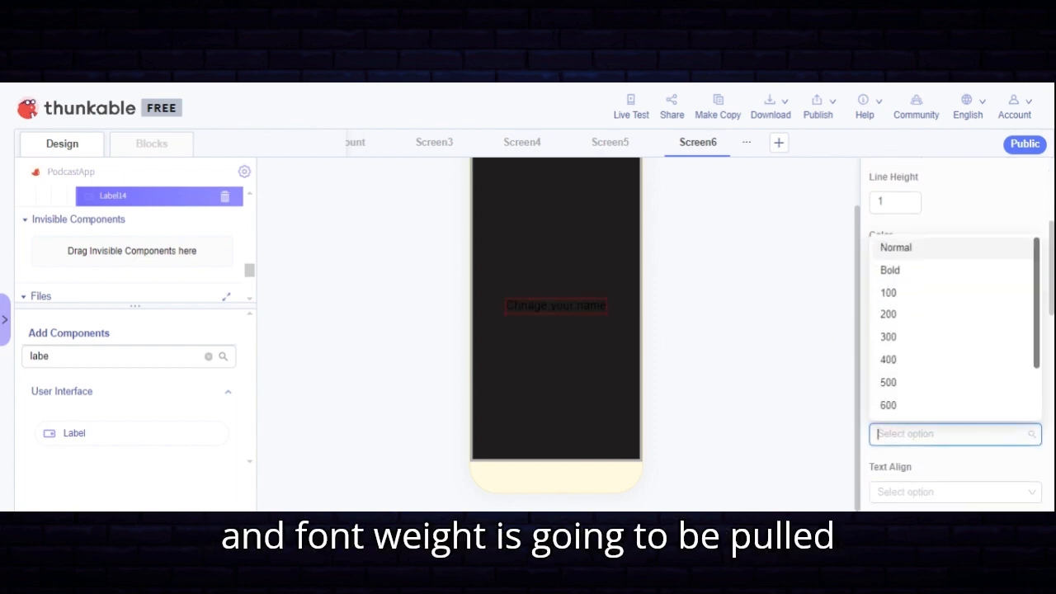
pyautogui.click(915, 271)
pyautogui.click(924, 260)
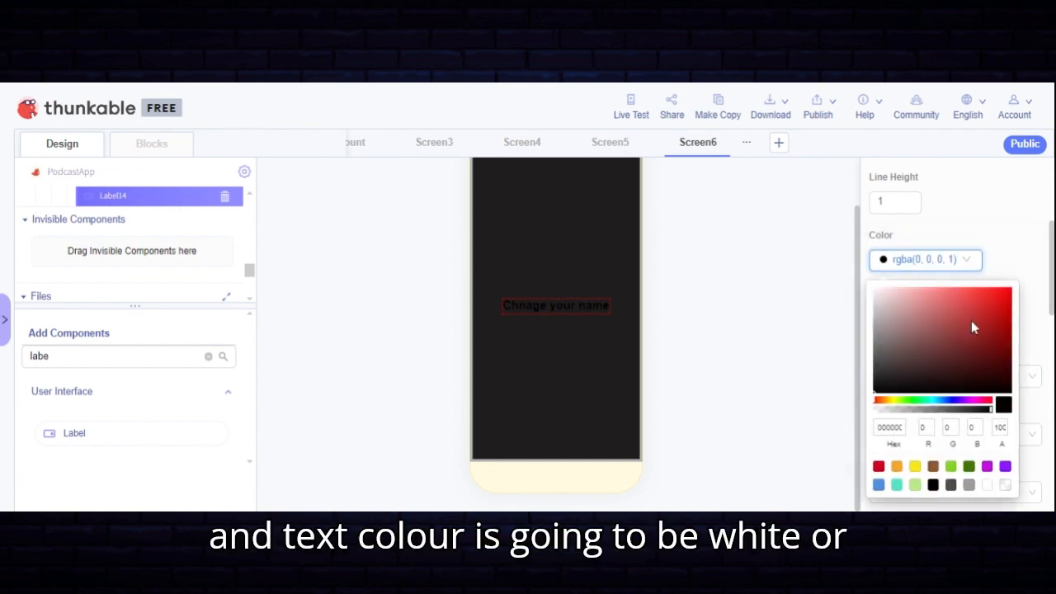
pyautogui.click(969, 486)
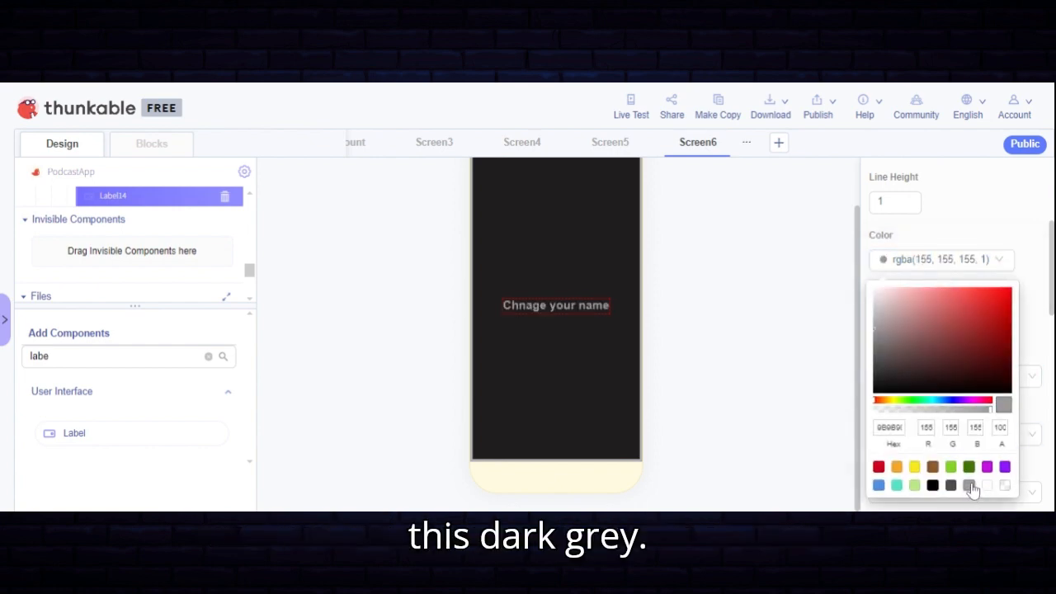
pyautogui.click(707, 409)
pyautogui.scroll(1, 612, 352)
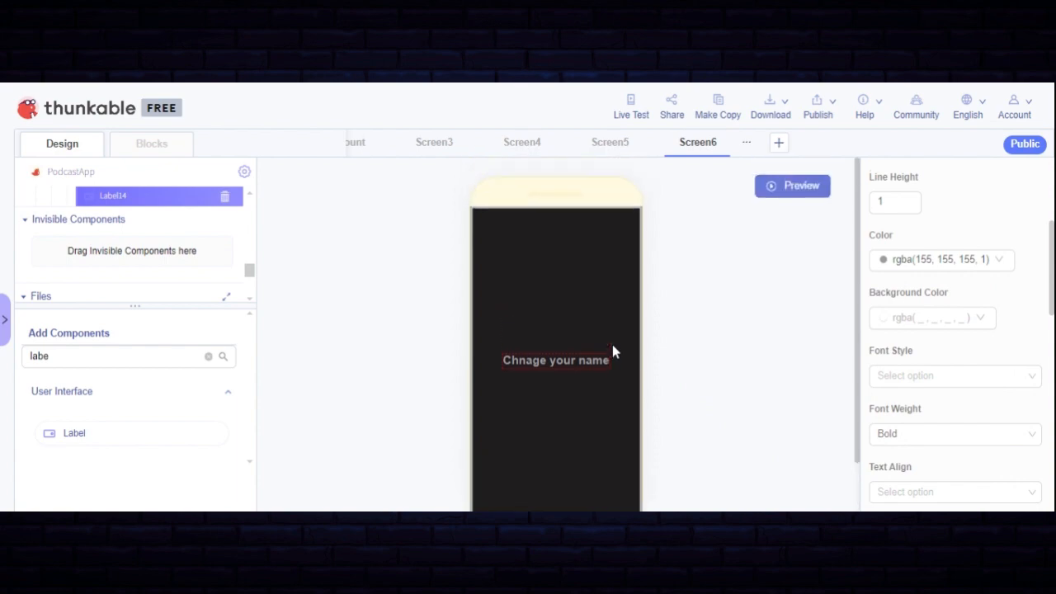
# Clear the component search and set the height of the row around the label to Fit contents
pyautogui.click(60, 357)
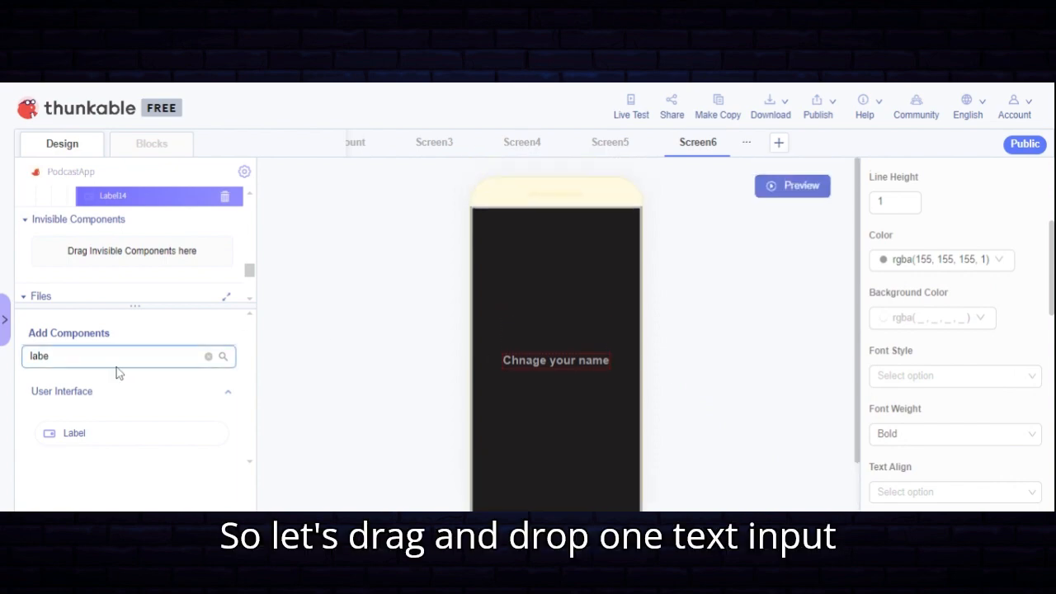
pyautogui.click(210, 360)
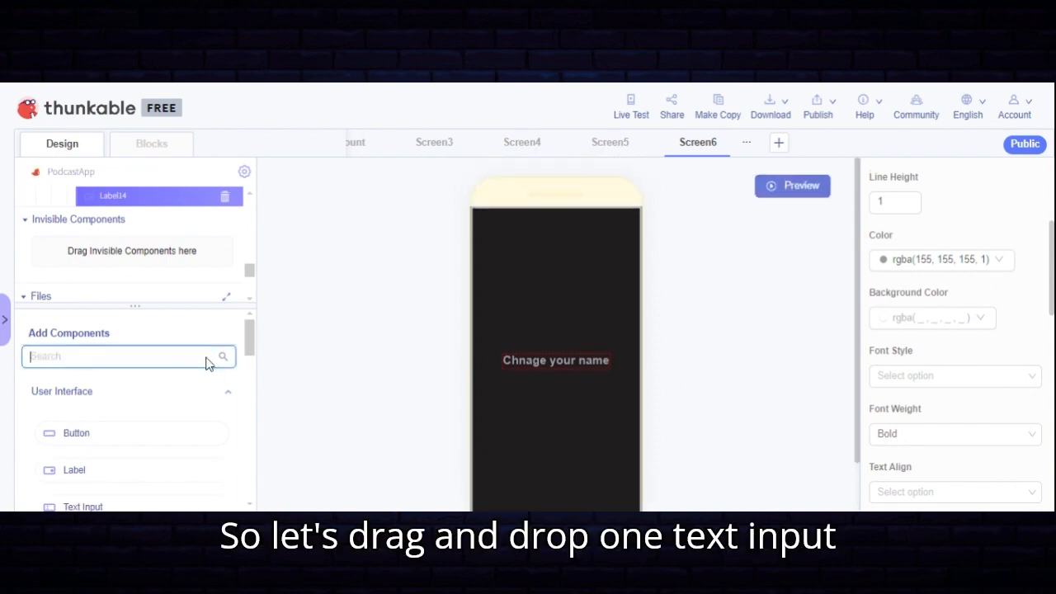
pyautogui.click(554, 277)
pyautogui.scroll(3, 927, 288)
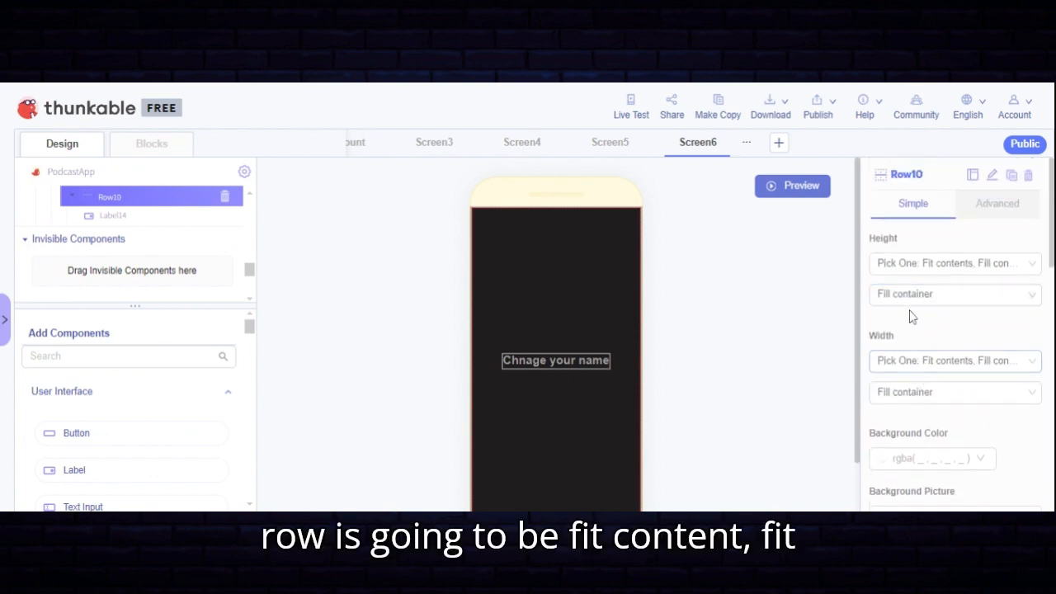
pyautogui.click(941, 294)
pyautogui.click(905, 321)
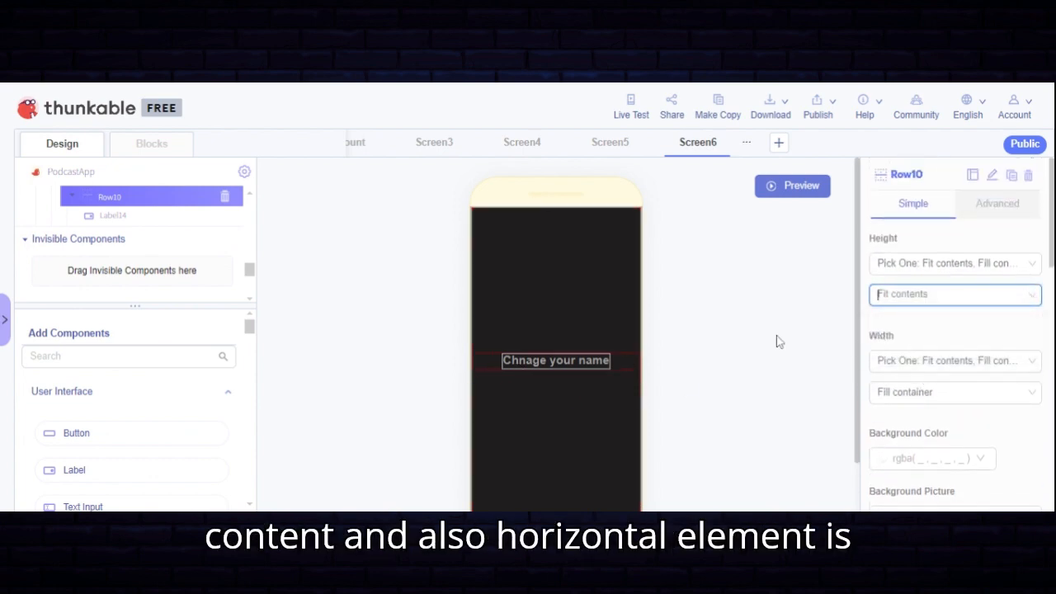
# Set the row's horizontal alignment to left
pyautogui.scroll(-5, 940, 386)
pyautogui.click(941, 396)
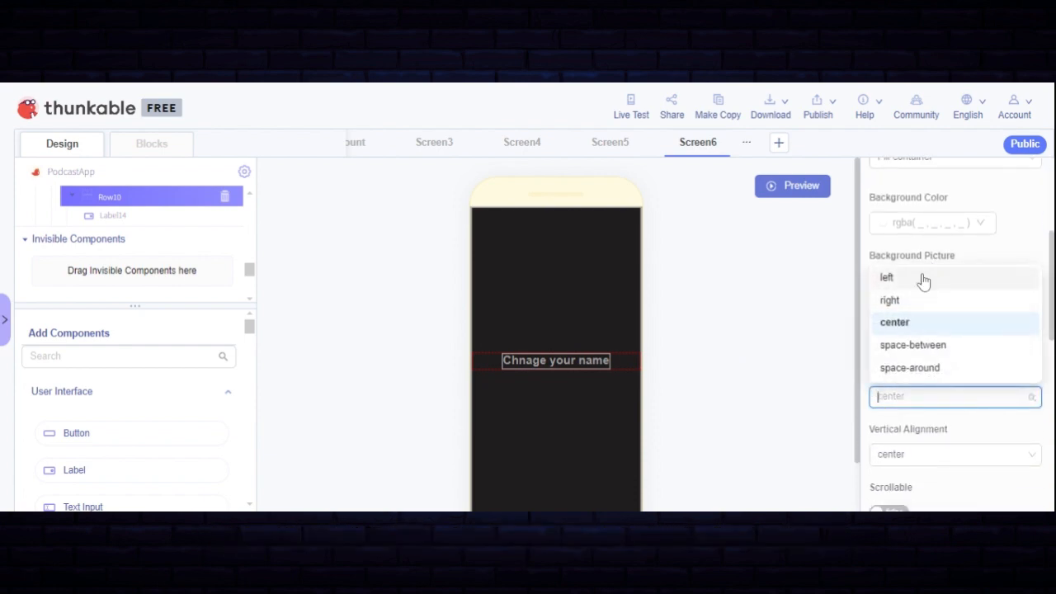
pyautogui.click(915, 289)
# Set the width of the main column on Screen6 to a relative size of 90%
pyautogui.click(631, 294)
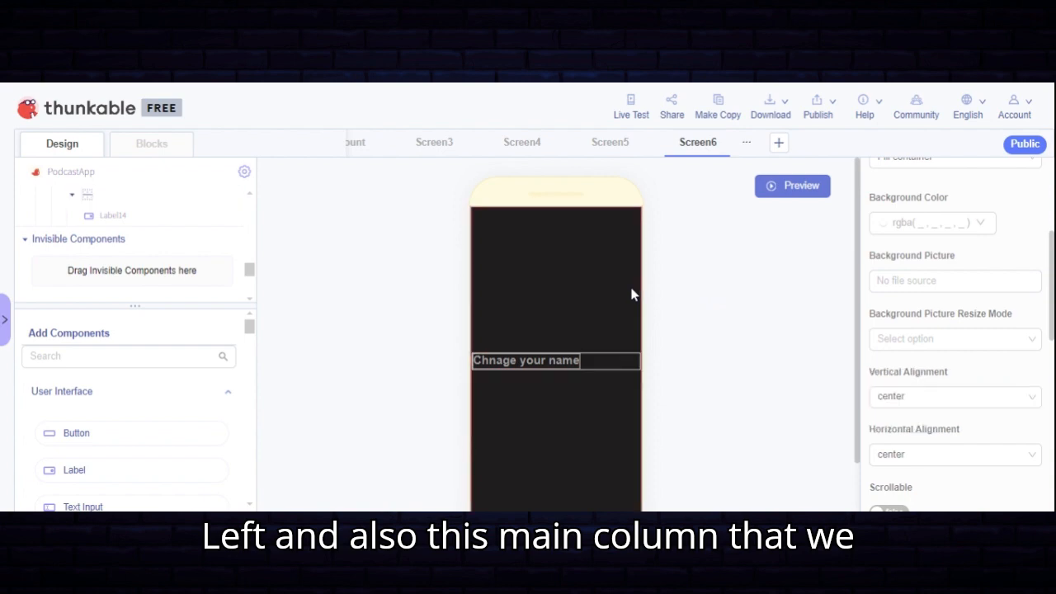
pyautogui.scroll(-1, 946, 390)
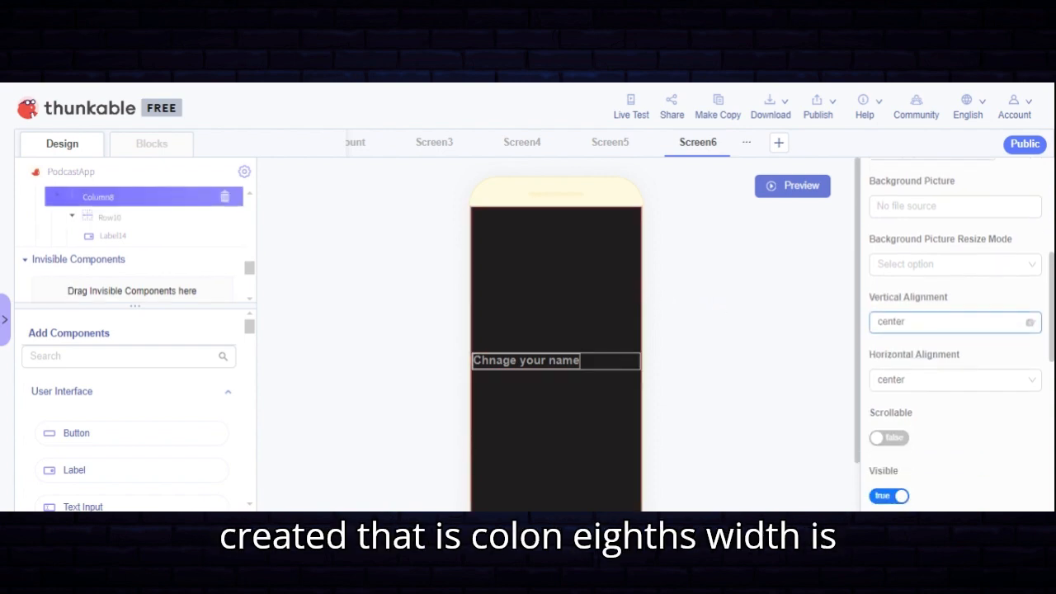
pyautogui.scroll(3, 949, 330)
pyautogui.click(941, 239)
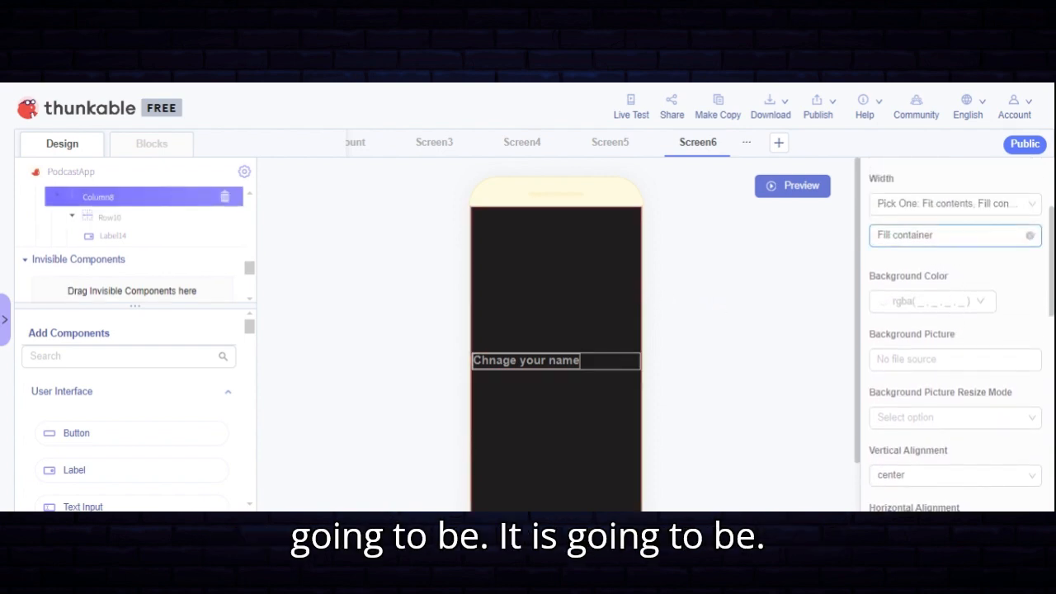
pyautogui.click(928, 236)
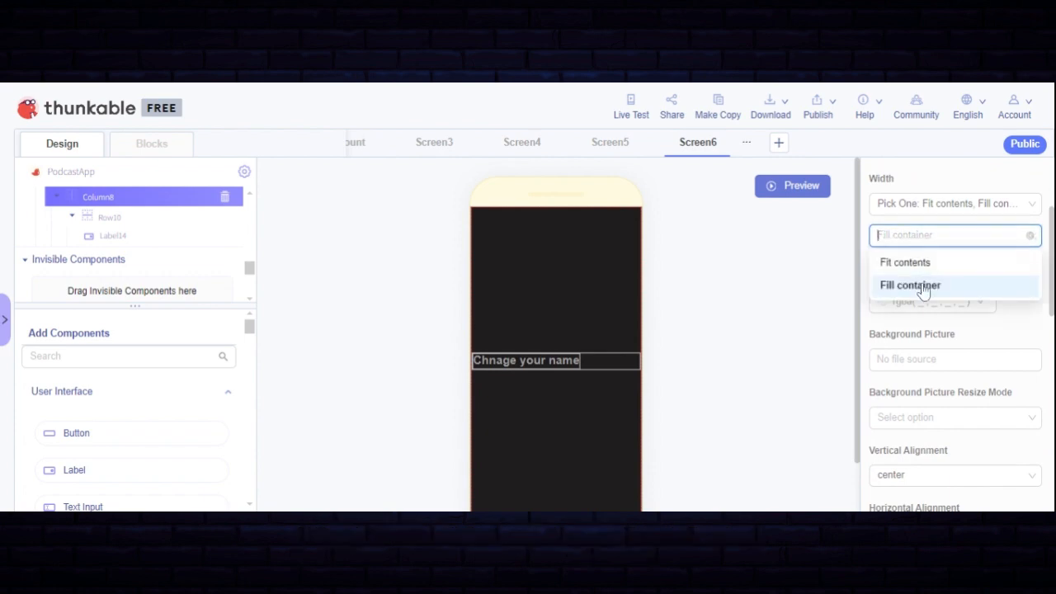
pyautogui.click(922, 207)
pyautogui.click(927, 261)
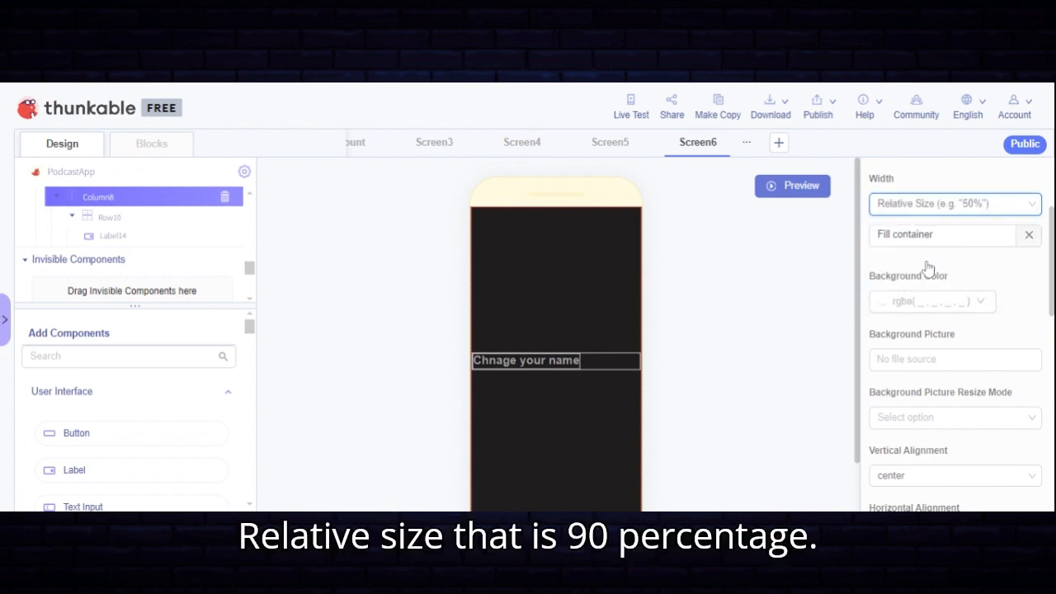
pyautogui.click(1028, 236)
pyautogui.write('90%')
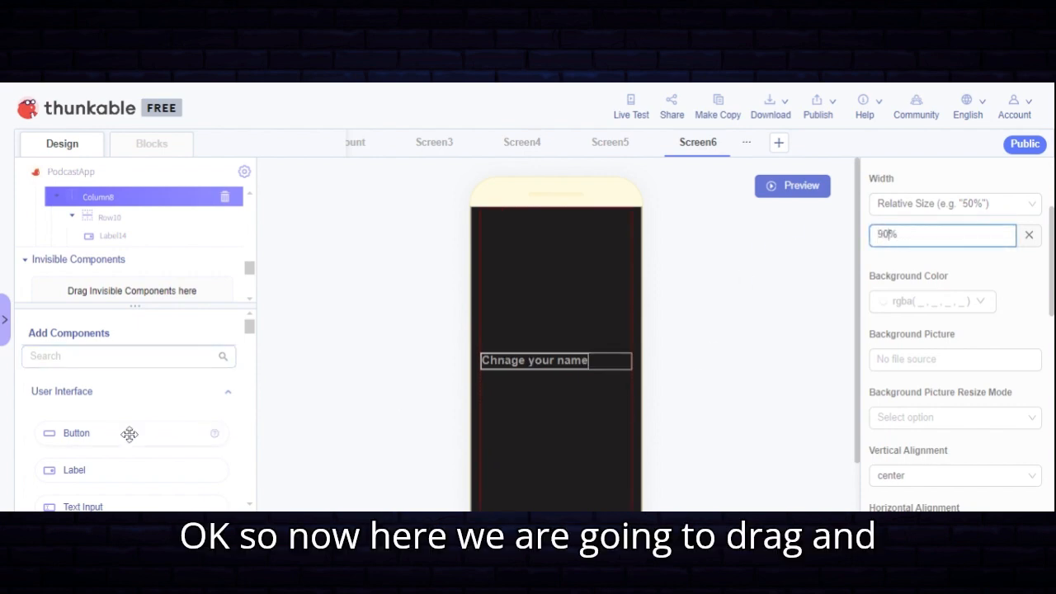
# Place a Text Input component in the column, directly below the row that holds the label
pyautogui.scroll(-1, 119, 468)
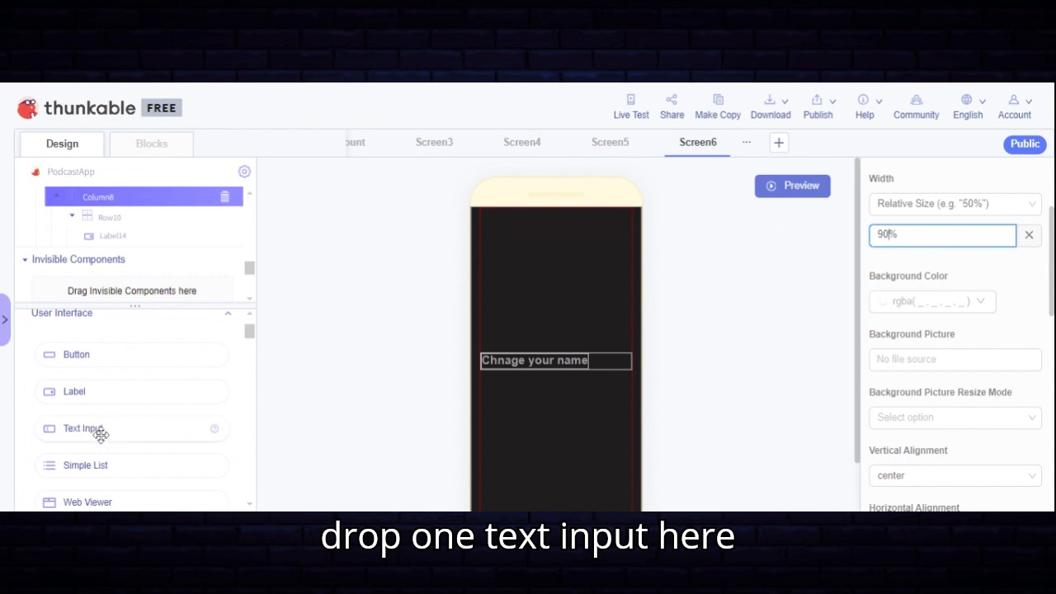
pyautogui.moveTo(99, 430); pyautogui.dragTo(218, 358)
pyautogui.moveTo(165, 204); pyautogui.dragTo(165, 206)
pyautogui.scroll(-1, 179, 247)
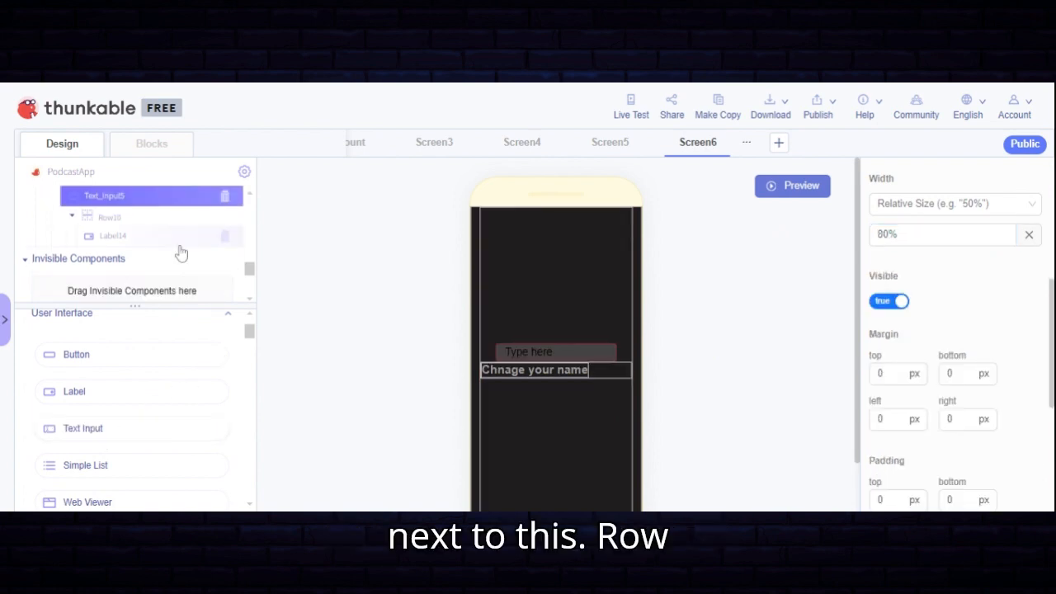
pyautogui.scroll(1, 174, 283)
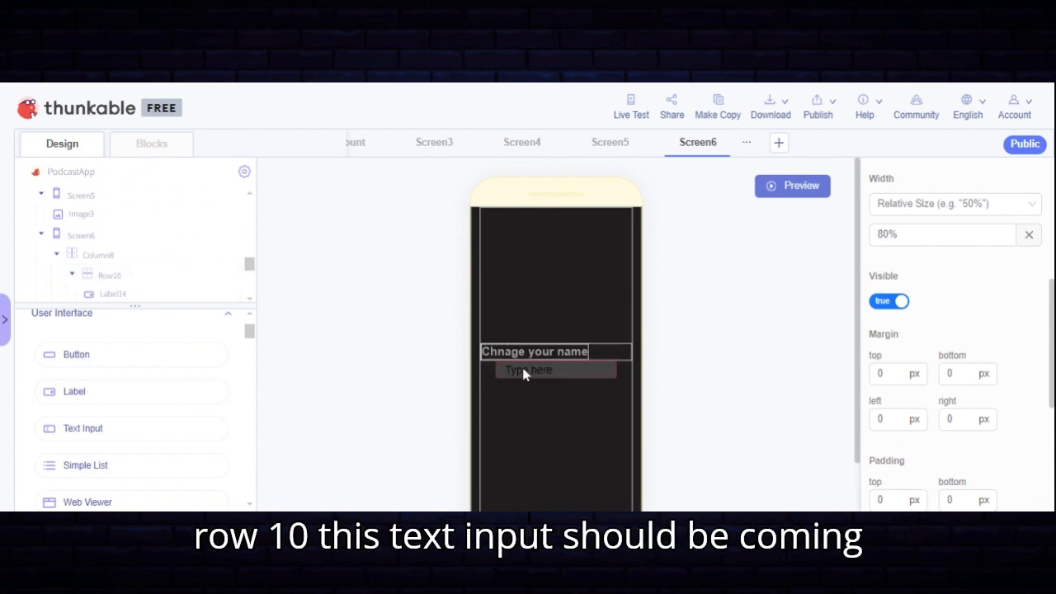
# Change the text color of the "Chnage your name" label to white, RGB 255, 255, 255
pyautogui.click(563, 353)
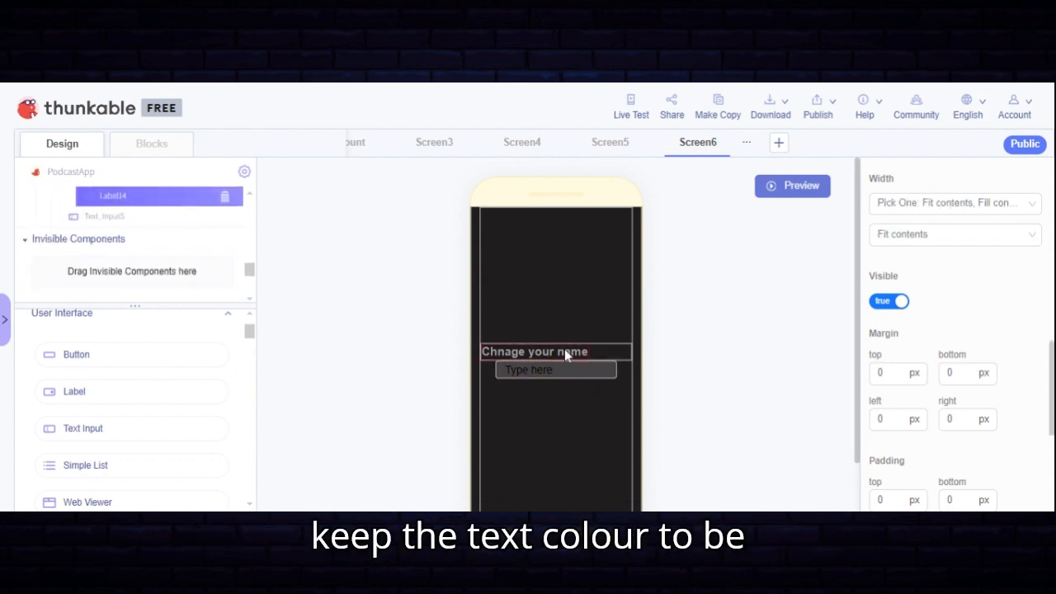
pyautogui.scroll(5, 941, 306)
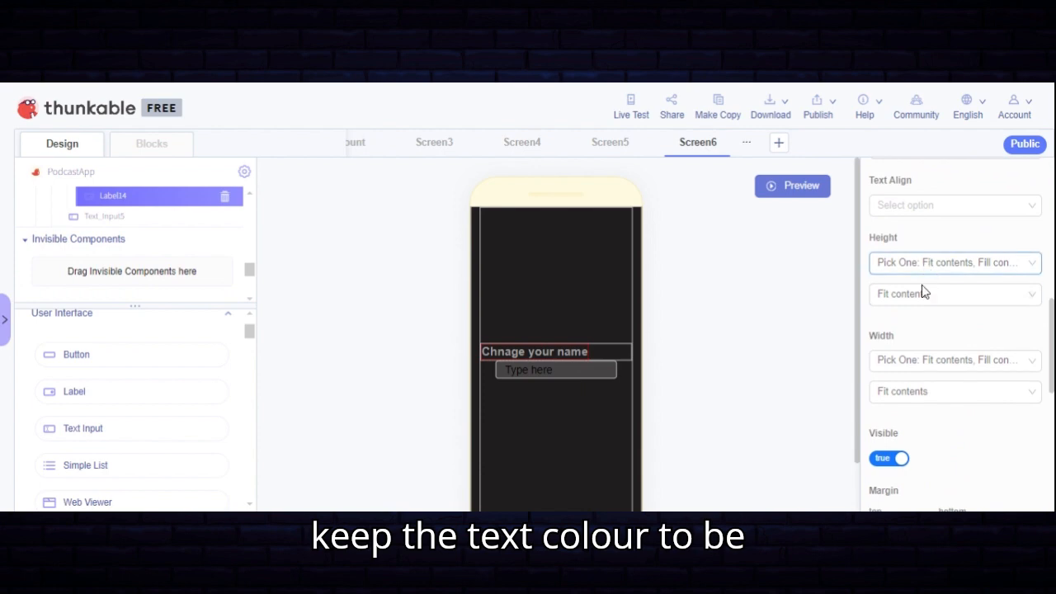
pyautogui.scroll(2, 941, 330)
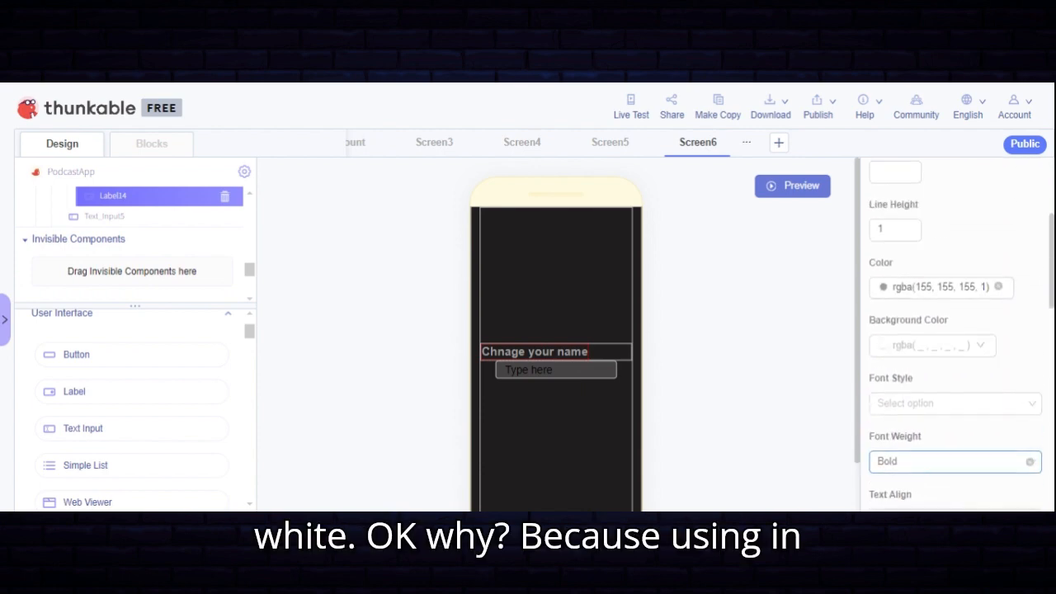
pyautogui.click(938, 297)
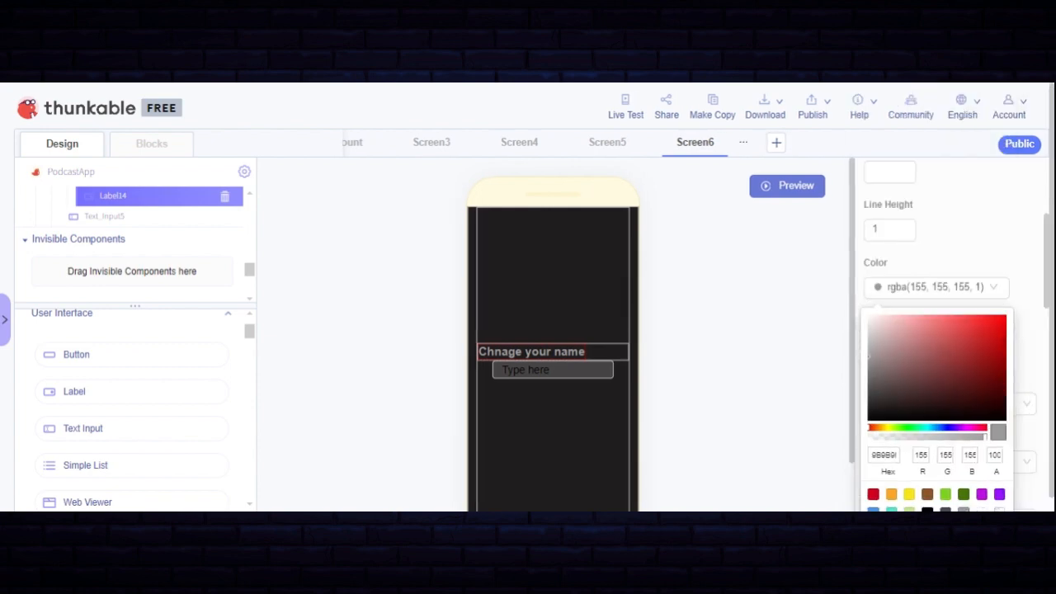
pyautogui.click(906, 260)
pyautogui.click(938, 289)
pyautogui.click(1007, 238)
pyautogui.scroll(-2, 994, 267)
pyautogui.scroll(2, 994, 266)
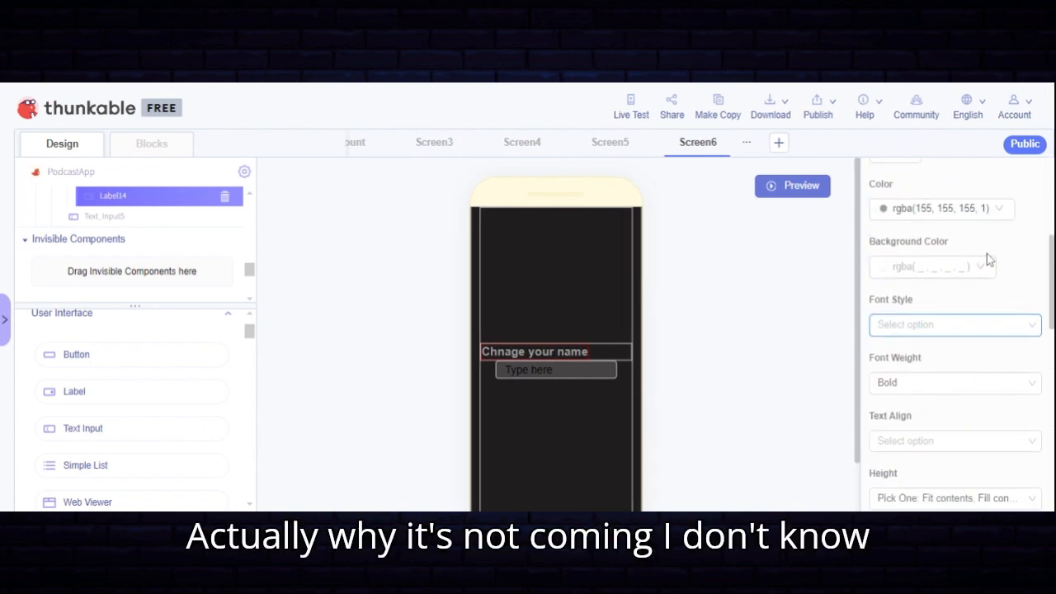
pyautogui.click(941, 210)
pyautogui.click(987, 435)
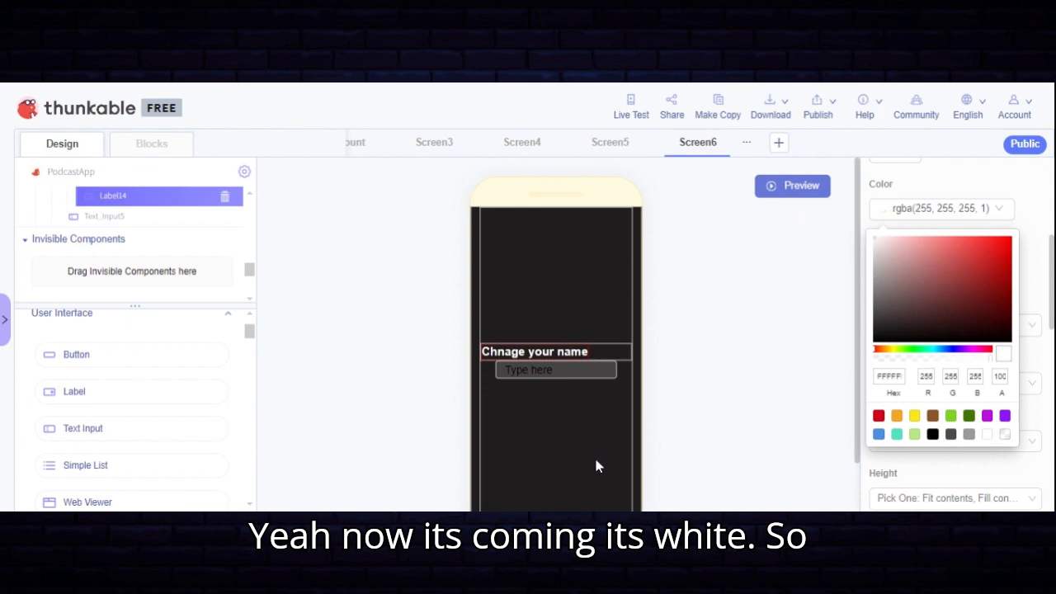
pyautogui.click(582, 413)
# Set the width of the text input below the label to Fill container
pyautogui.click(572, 373)
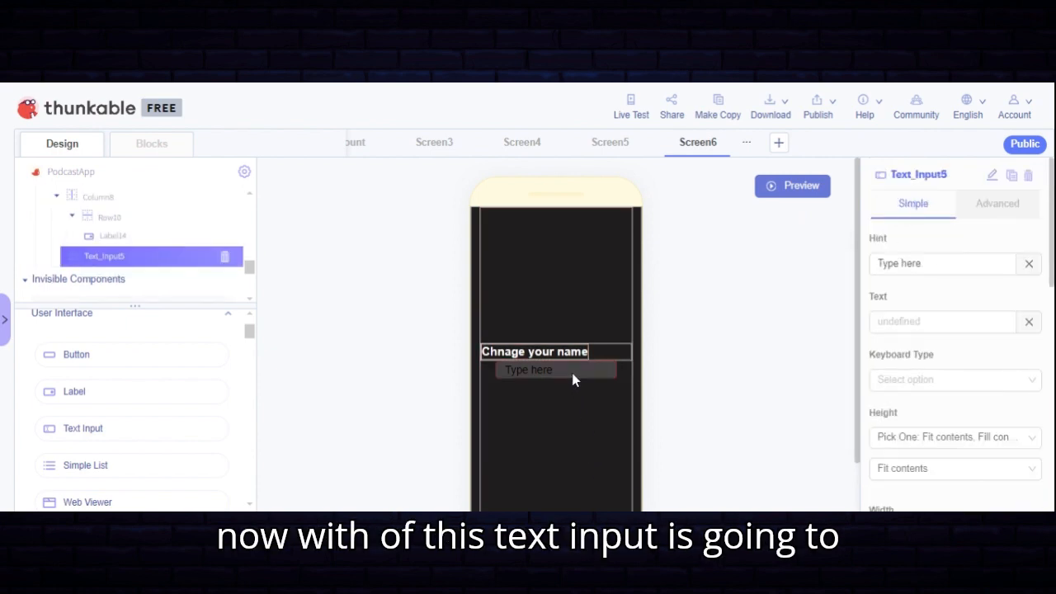
pyautogui.scroll(-4, 1009, 344)
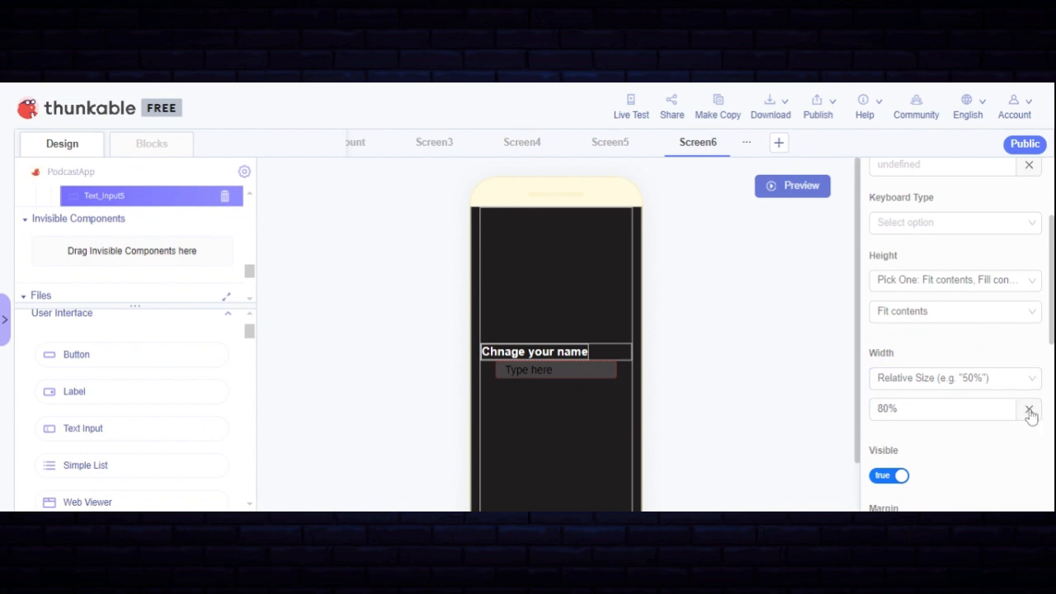
pyautogui.click(1018, 380)
pyautogui.click(965, 404)
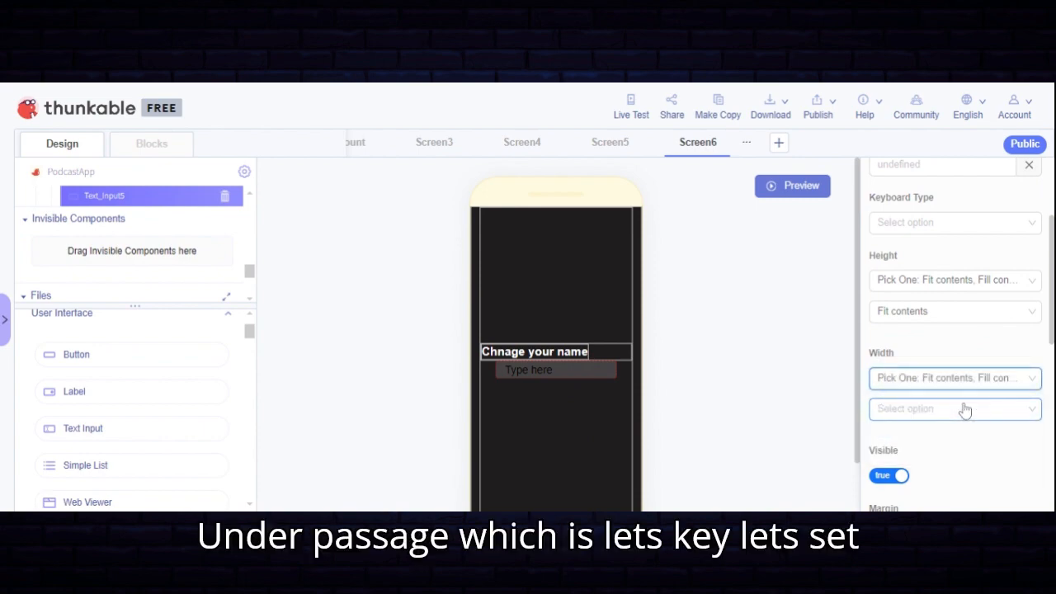
pyautogui.click(949, 409)
pyautogui.click(928, 460)
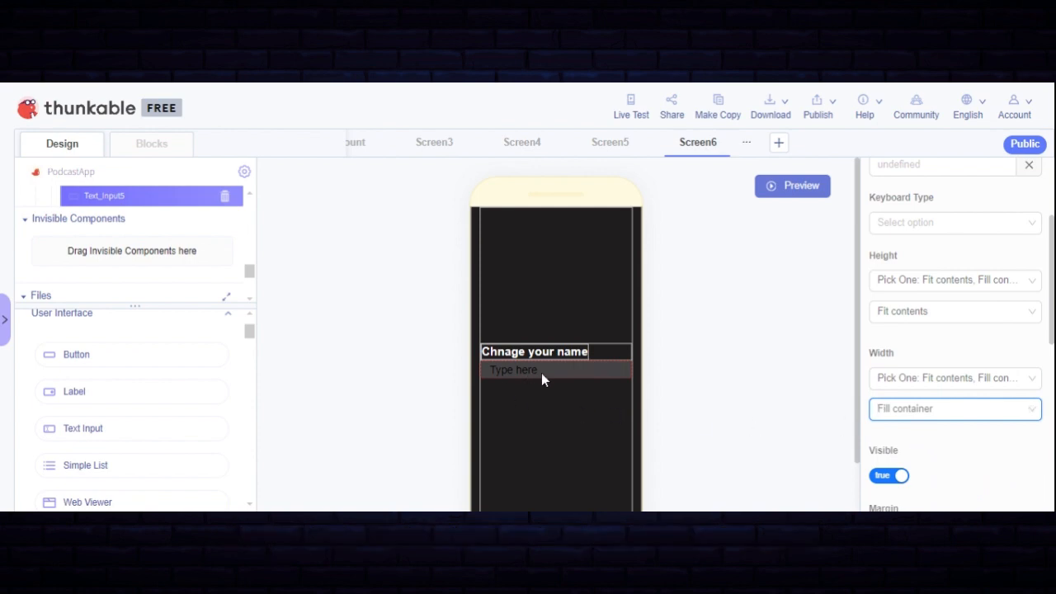
pyautogui.scroll(-1, 912, 392)
pyautogui.scroll(-6, 912, 392)
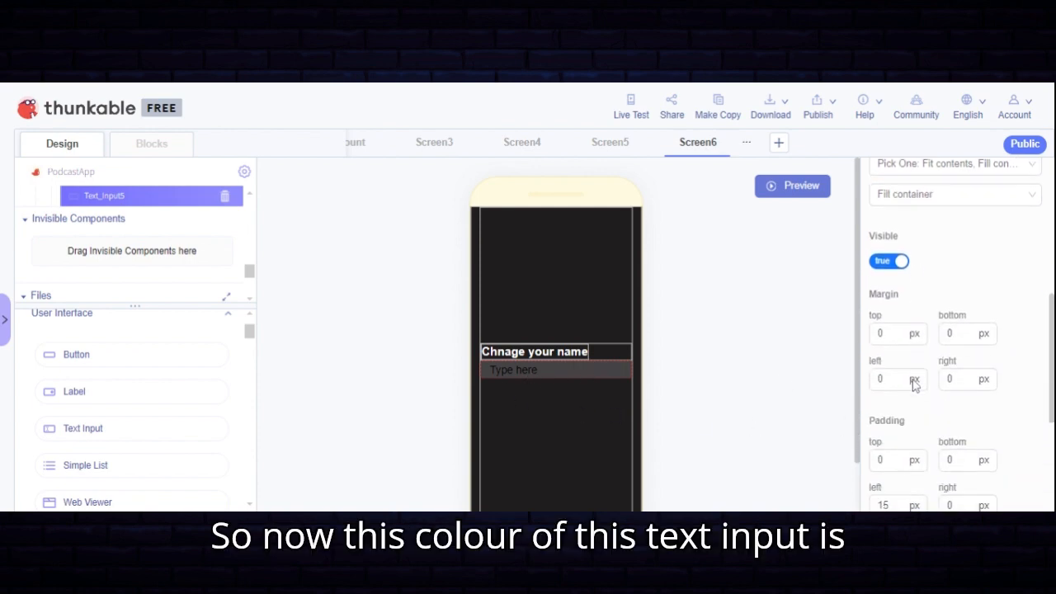
# Set the border color of the text input to white, rgba(255, 255, 255, 1)
pyautogui.click(918, 393)
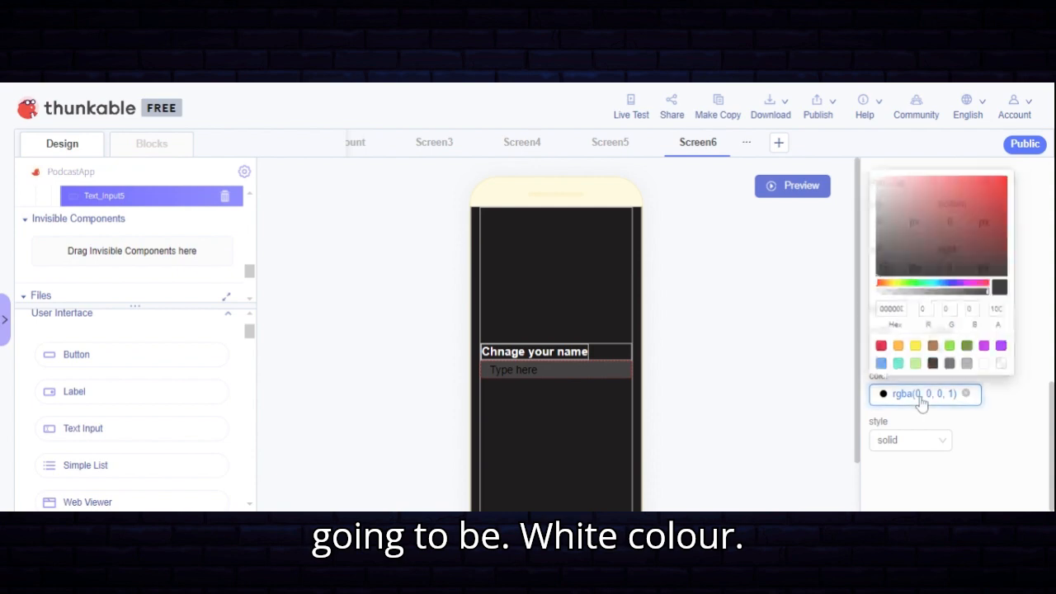
pyautogui.click(986, 364)
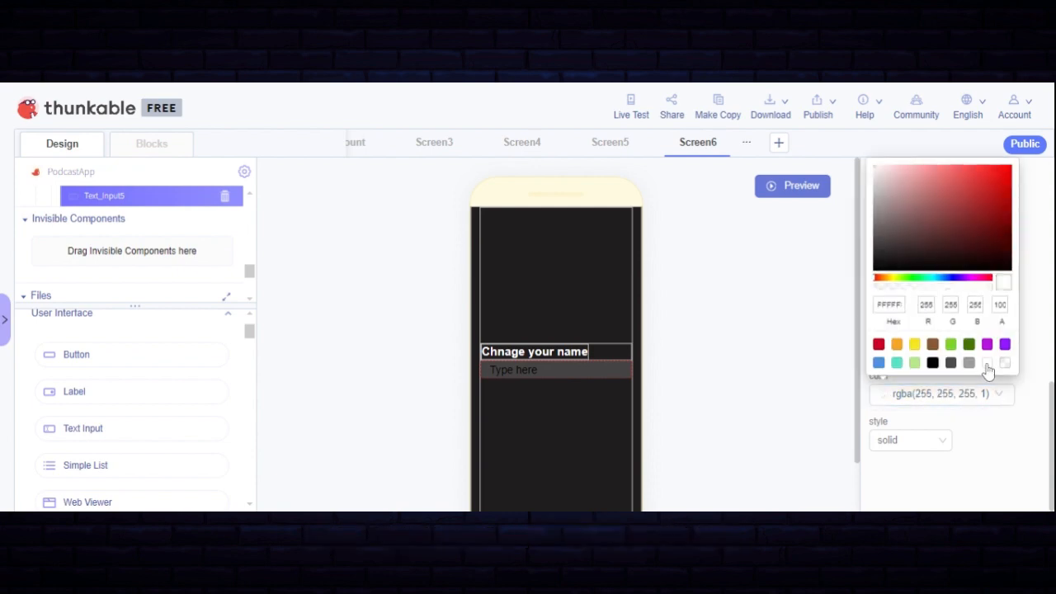
pyautogui.click(725, 393)
# Place a Button component in the main column of Screen6, directly below the text input
pyautogui.click(562, 394)
pyautogui.scroll(-1, 561, 393)
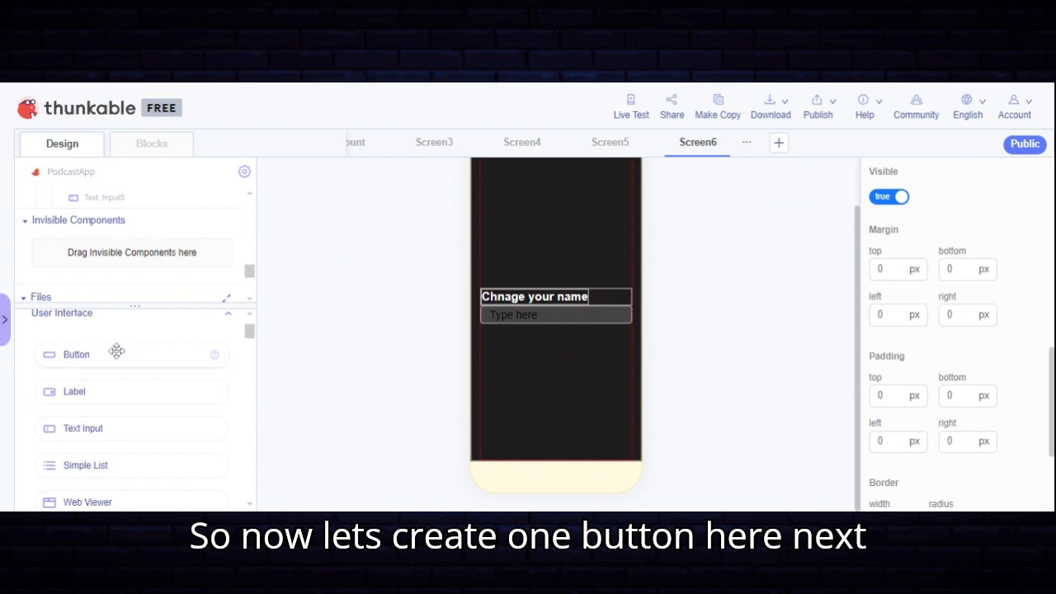
pyautogui.scroll(1, 170, 220)
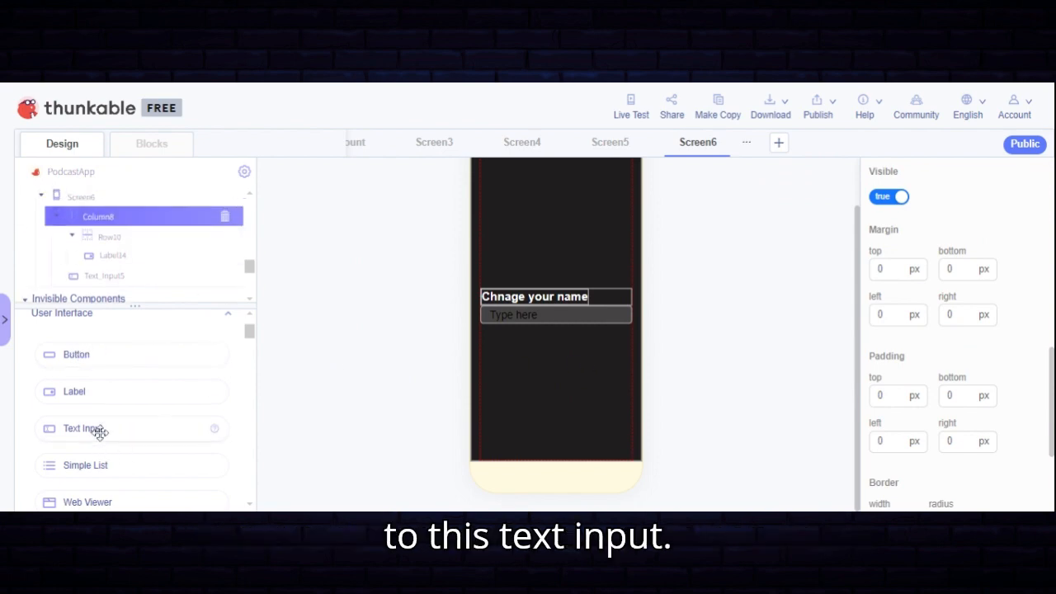
pyautogui.moveTo(88, 361); pyautogui.dragTo(208, 281)
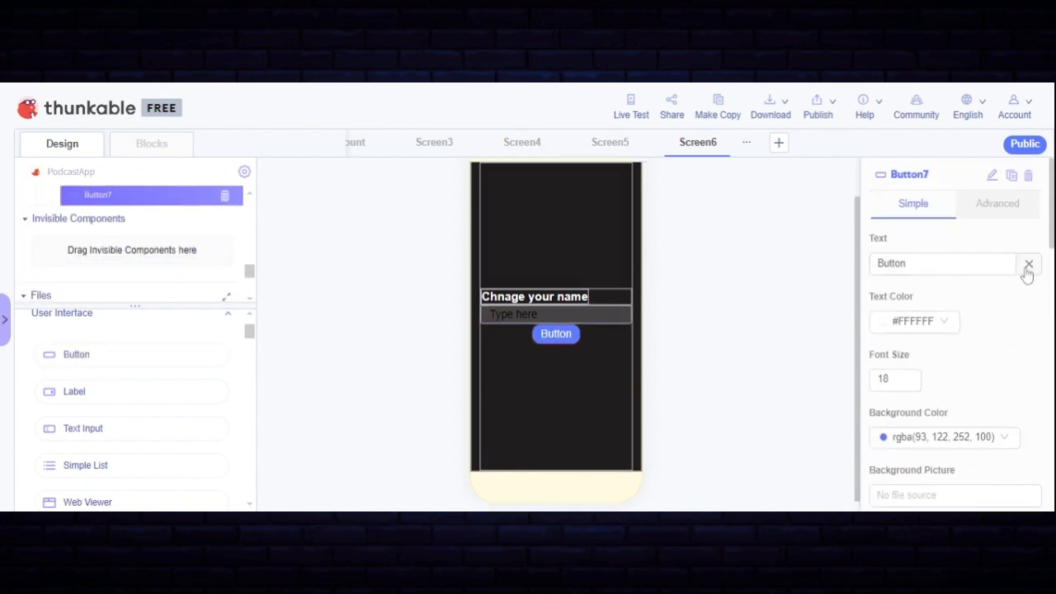
# Replace the default text of the new button with "Save"
pyautogui.click(1028, 266)
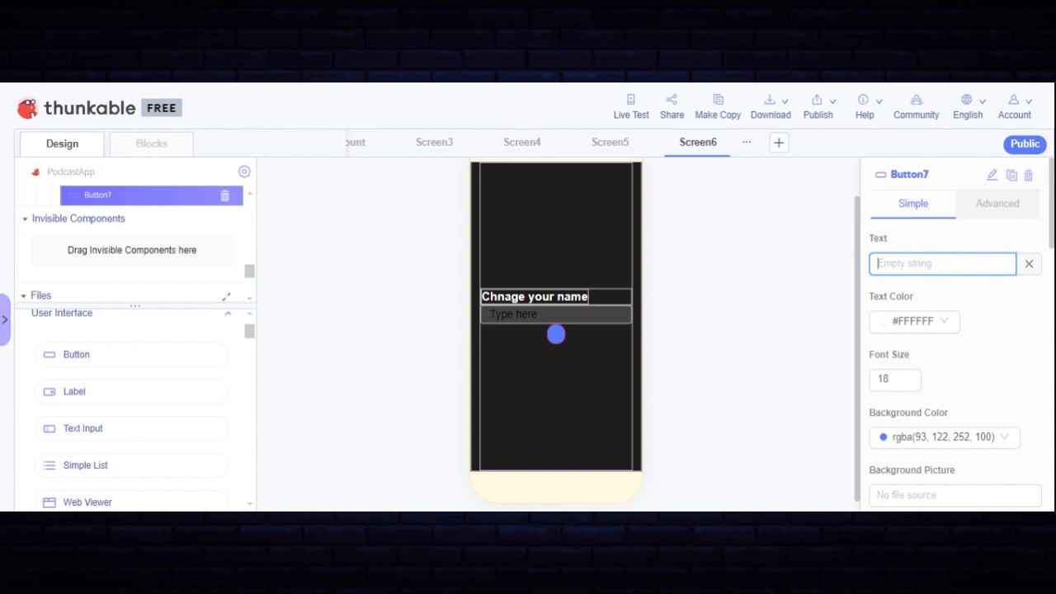
pyautogui.write('Comn')
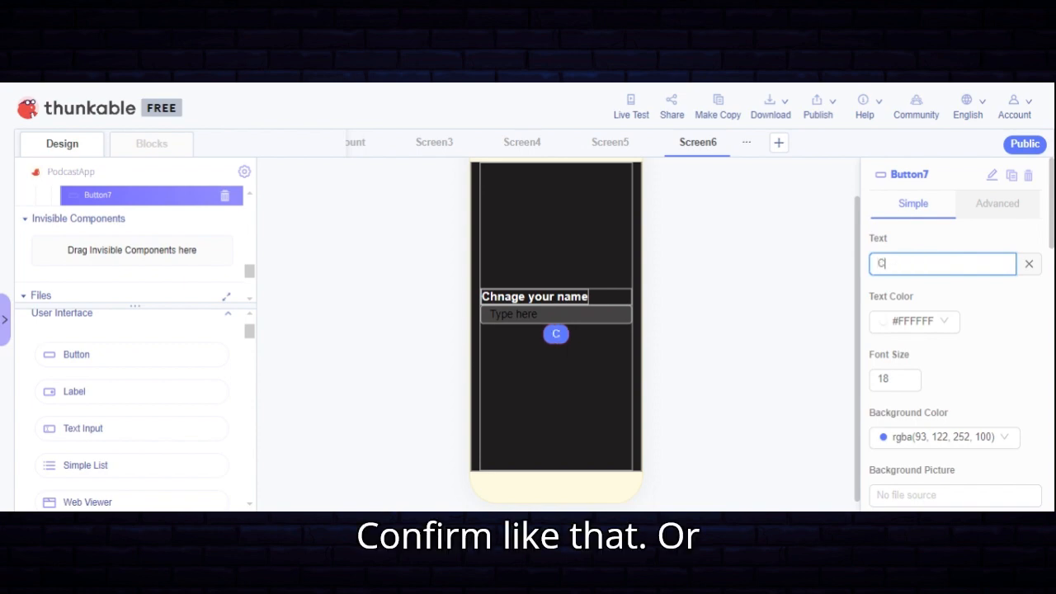
pyautogui.press('BackSpace')
pyautogui.press('BackSpace')
pyautogui.press('BackSpace')
pyautogui.press('BackSpace')
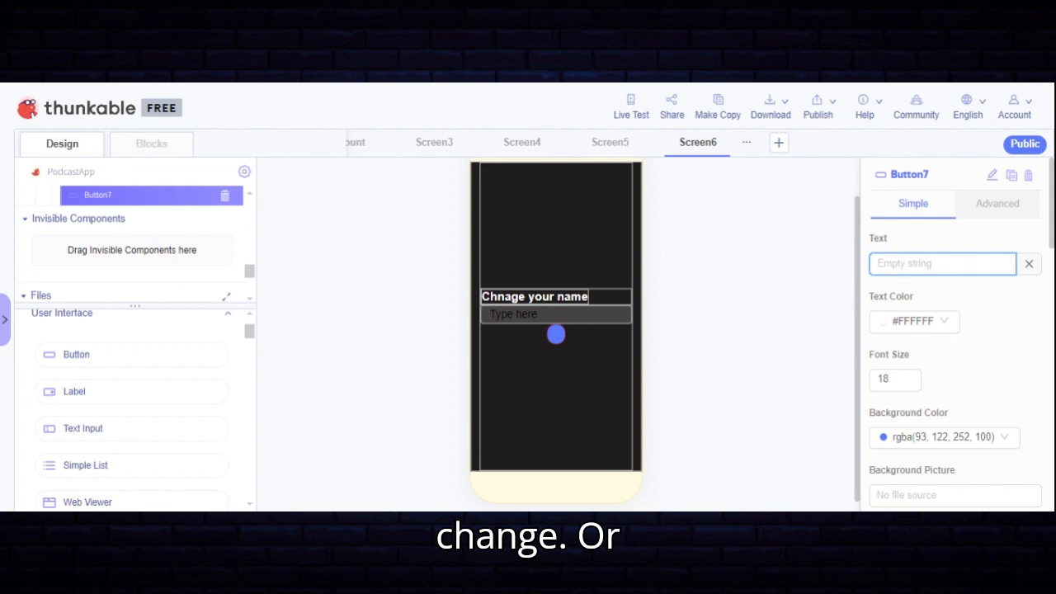
pyautogui.write('Save')
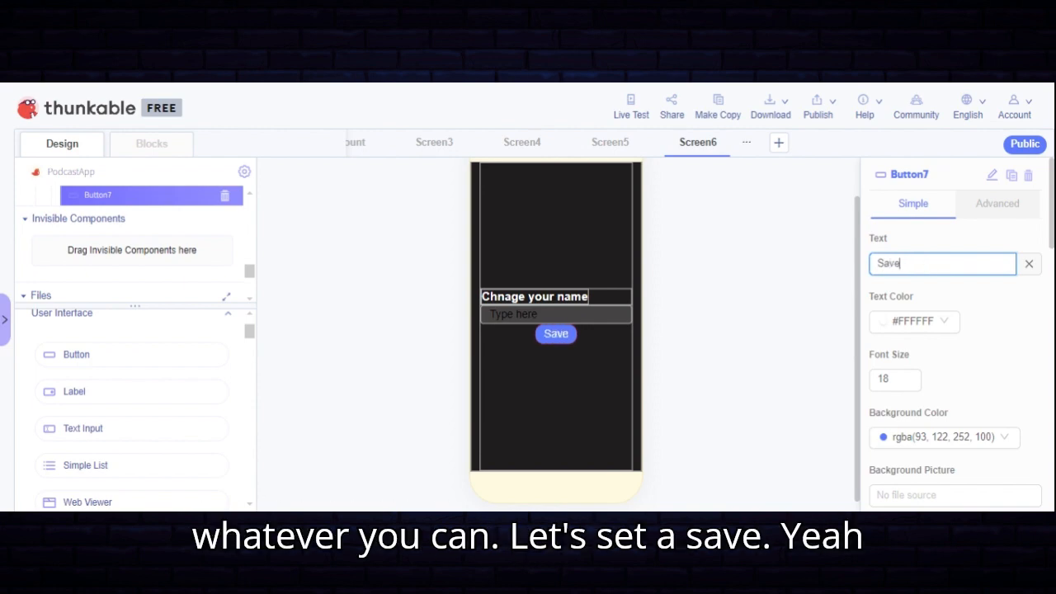
# Try an absolute size of 80 for the width of the Save button
pyautogui.scroll(-3, 973, 336)
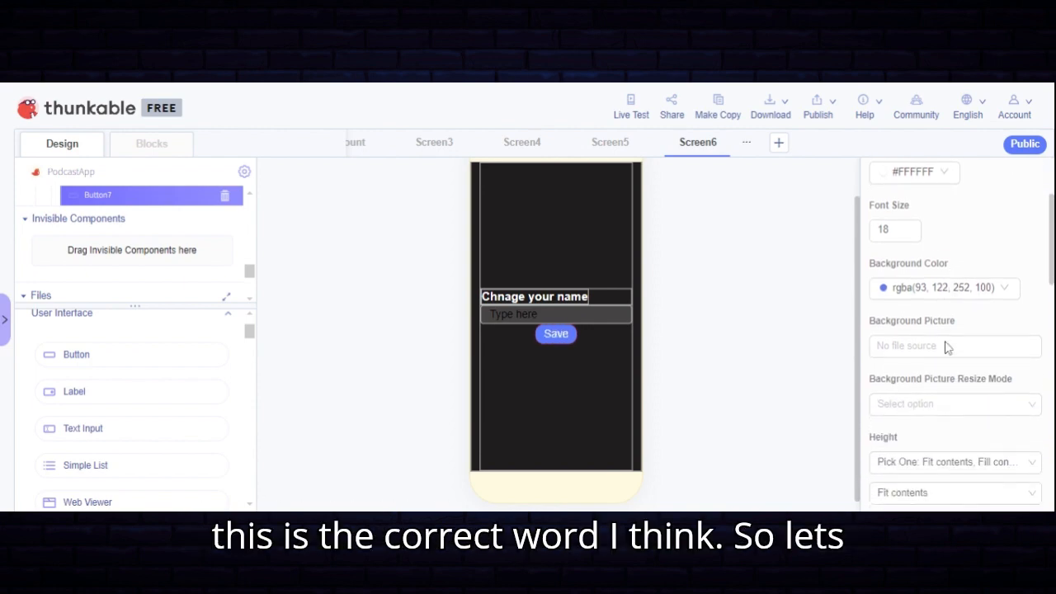
pyautogui.click(948, 261)
pyautogui.scroll(-1, 926, 405)
pyautogui.click(936, 396)
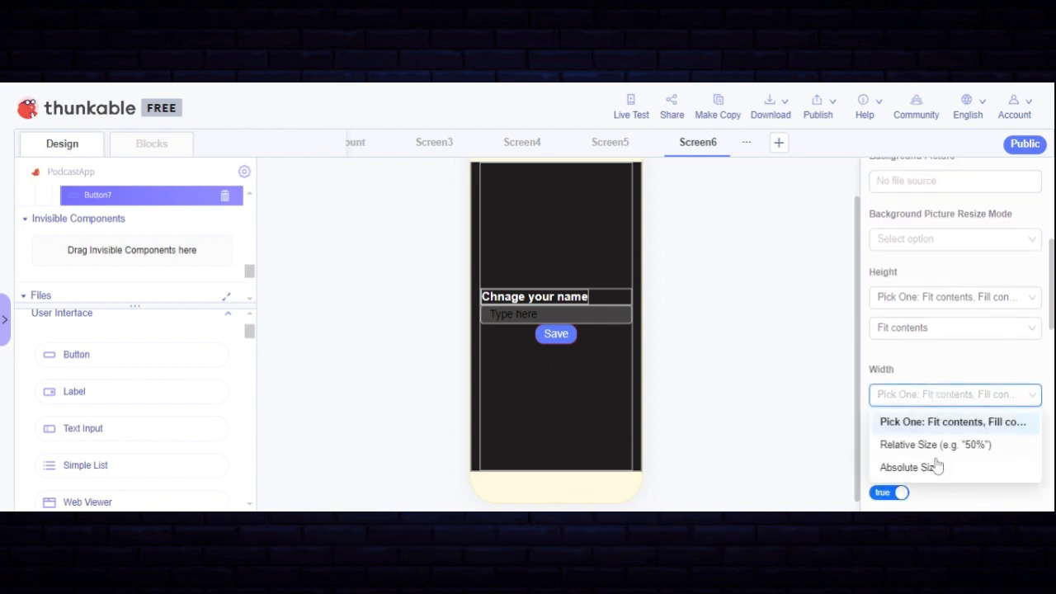
pyautogui.click(936, 467)
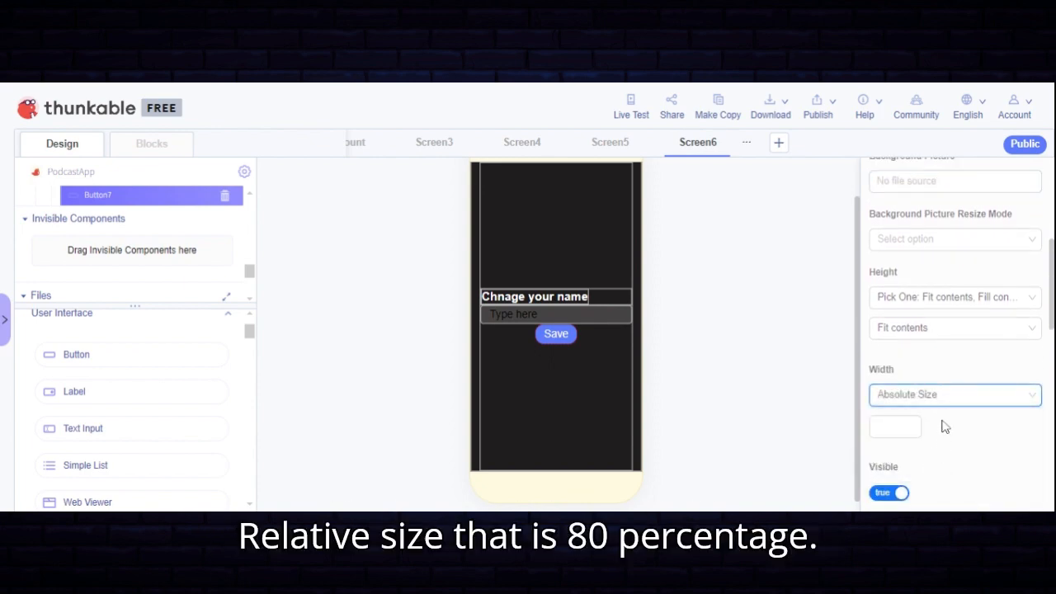
pyautogui.click(895, 427)
pyautogui.write('80')
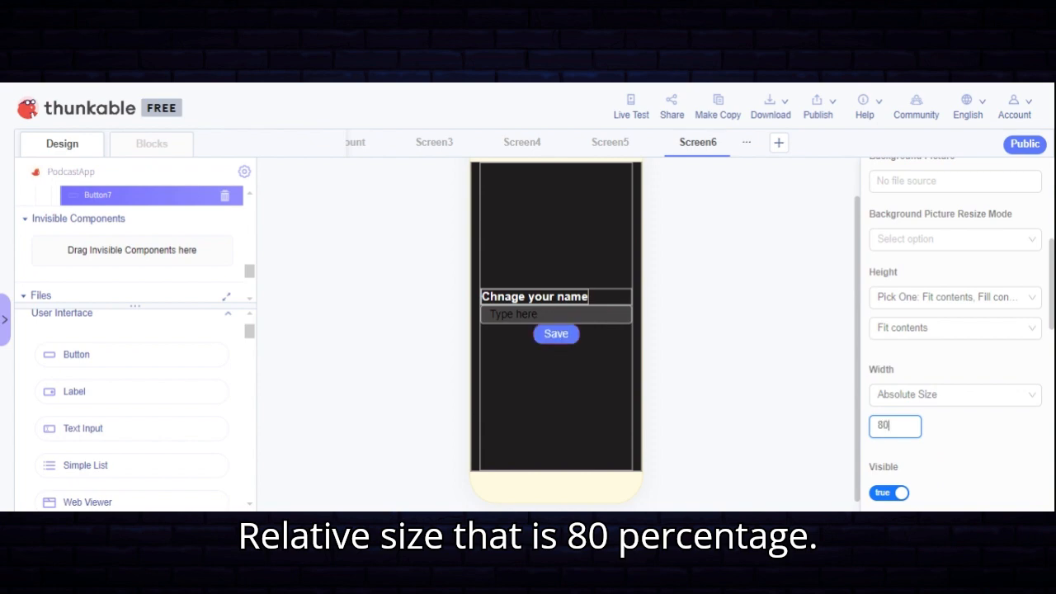
# Set the width of the Save button to a relative size of 80%
pyautogui.click(935, 396)
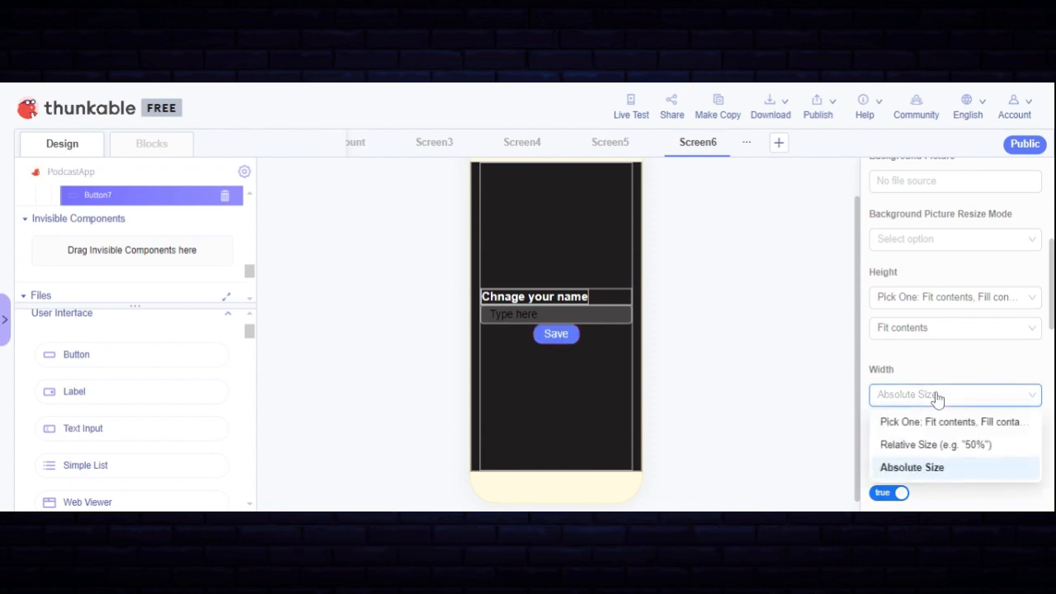
pyautogui.click(957, 445)
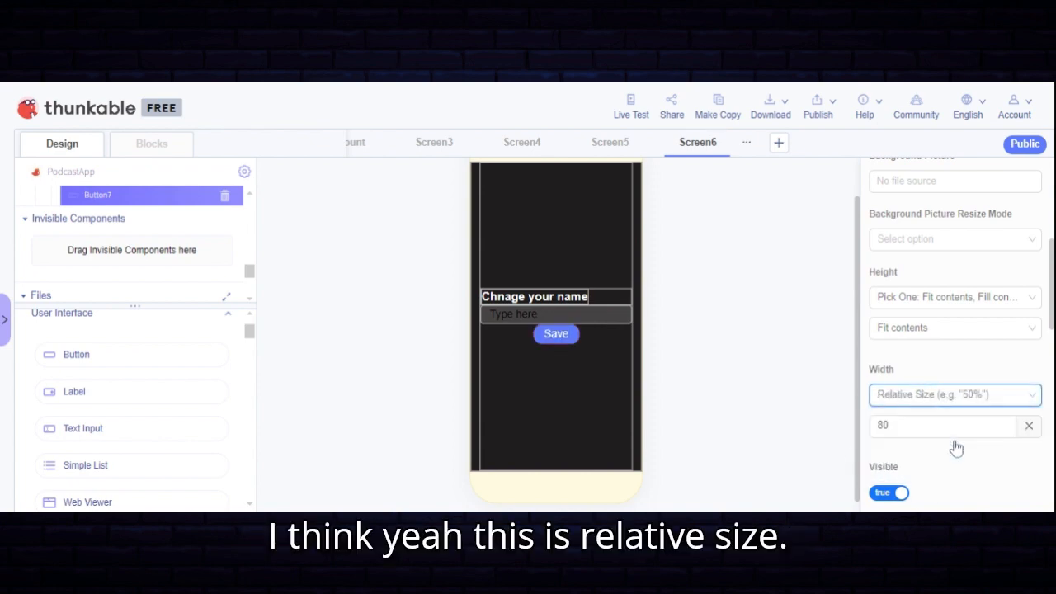
pyautogui.click(933, 427)
pyautogui.press('BackSpace')
pyautogui.press('BackSpace')
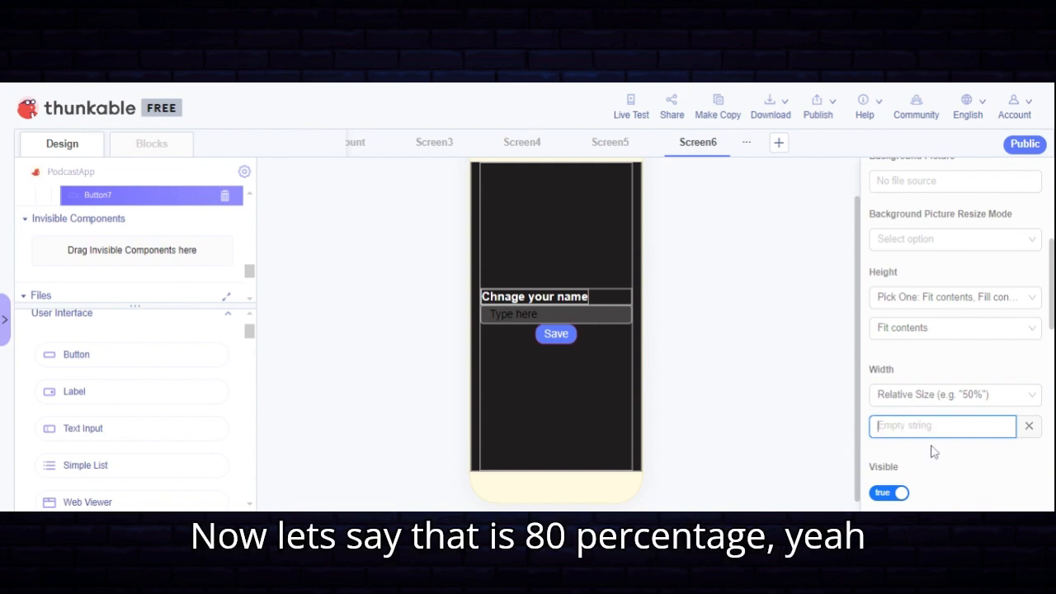
pyautogui.write('80%')
# Set the top margin of the text input below the "Chnage your name" label to 25 px
pyautogui.scroll(1, 643, 404)
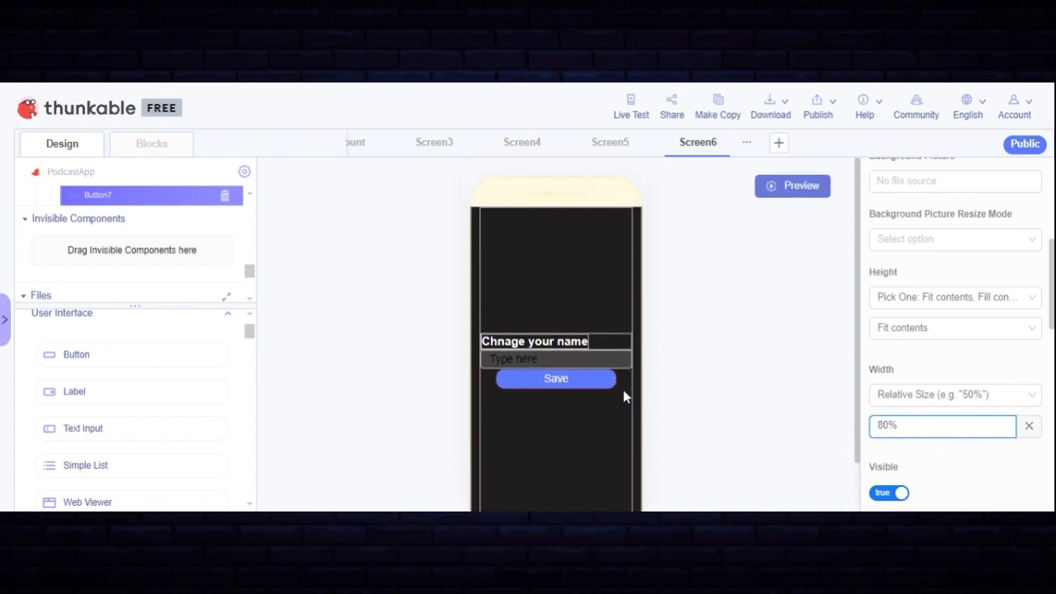
pyautogui.click(557, 360)
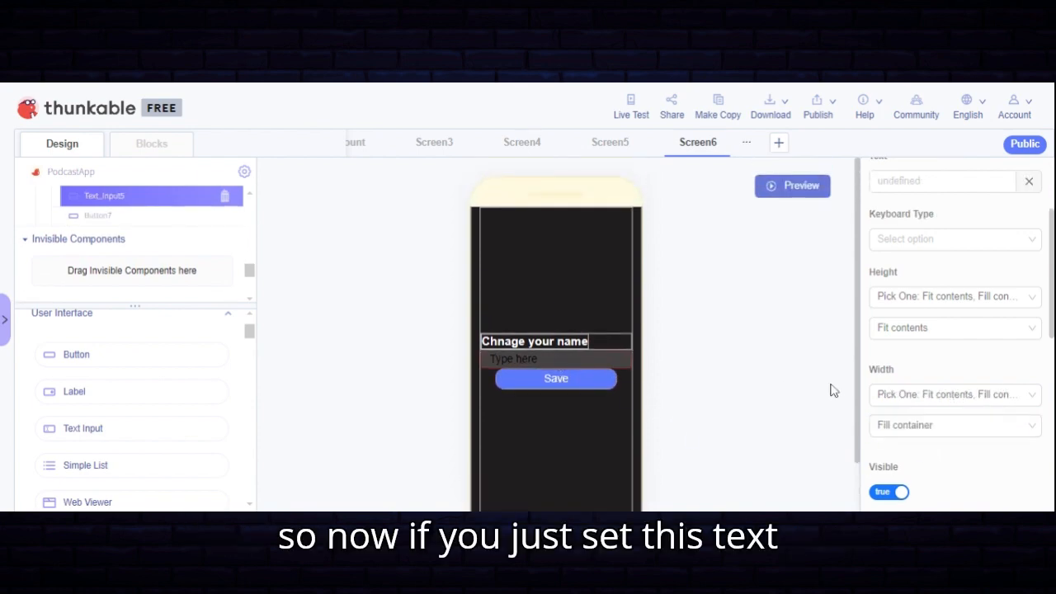
pyautogui.scroll(-8, 948, 382)
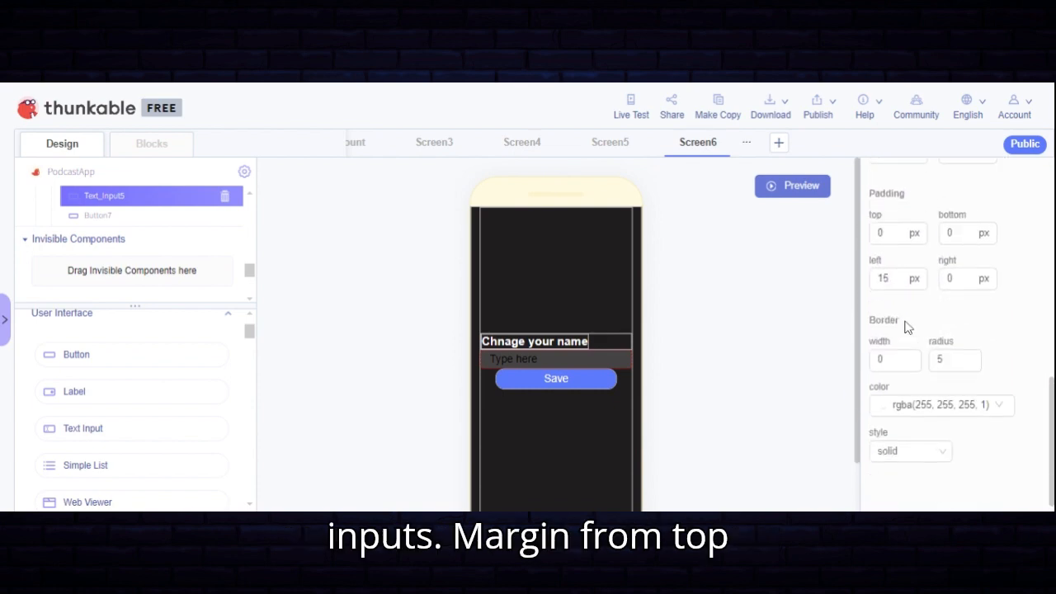
pyautogui.scroll(3, 908, 305)
pyautogui.click(895, 330)
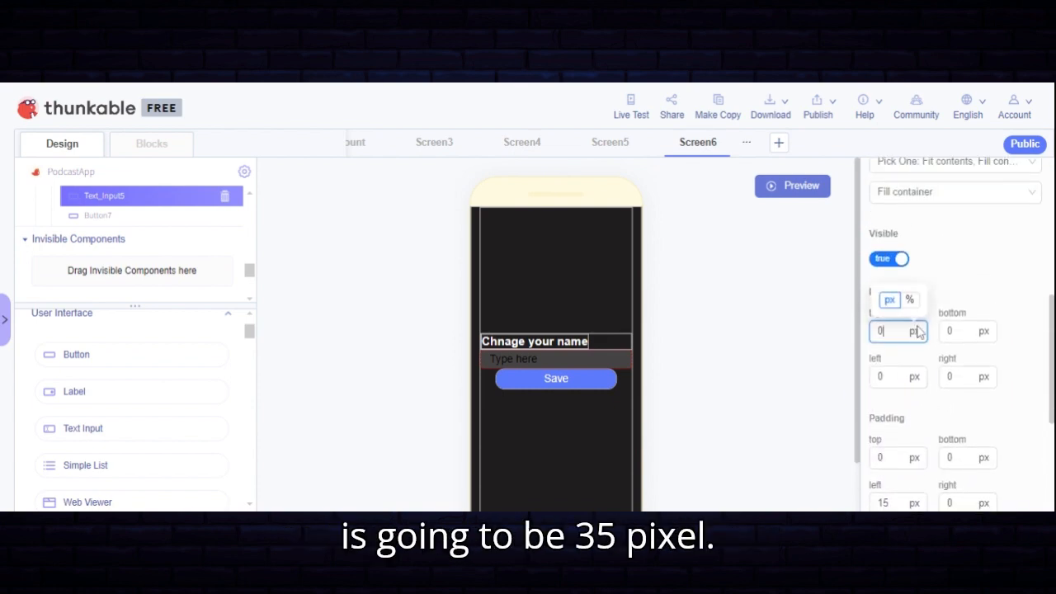
pyautogui.write('35')
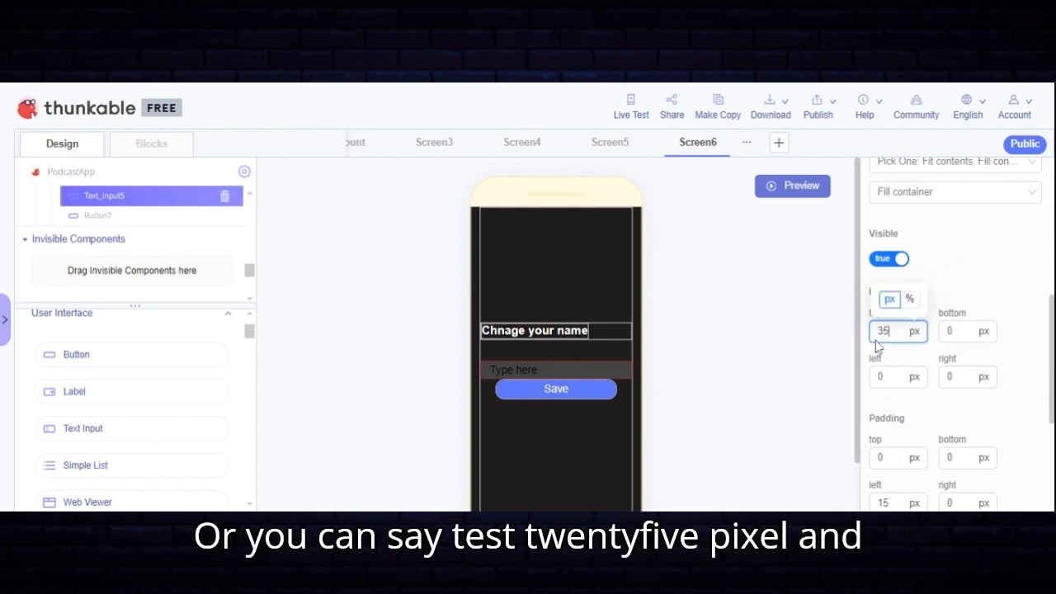
pyautogui.press('BackSpace')
pyautogui.press('BackSpace')
pyautogui.write('25')
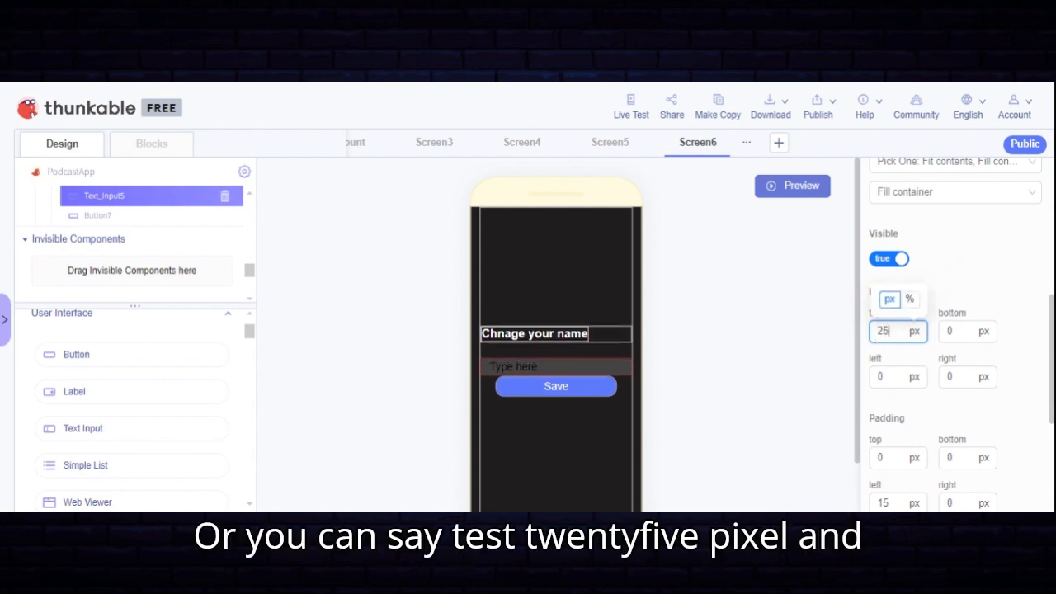
# Set the top margin of the Save button to 40 px
pyautogui.click(595, 397)
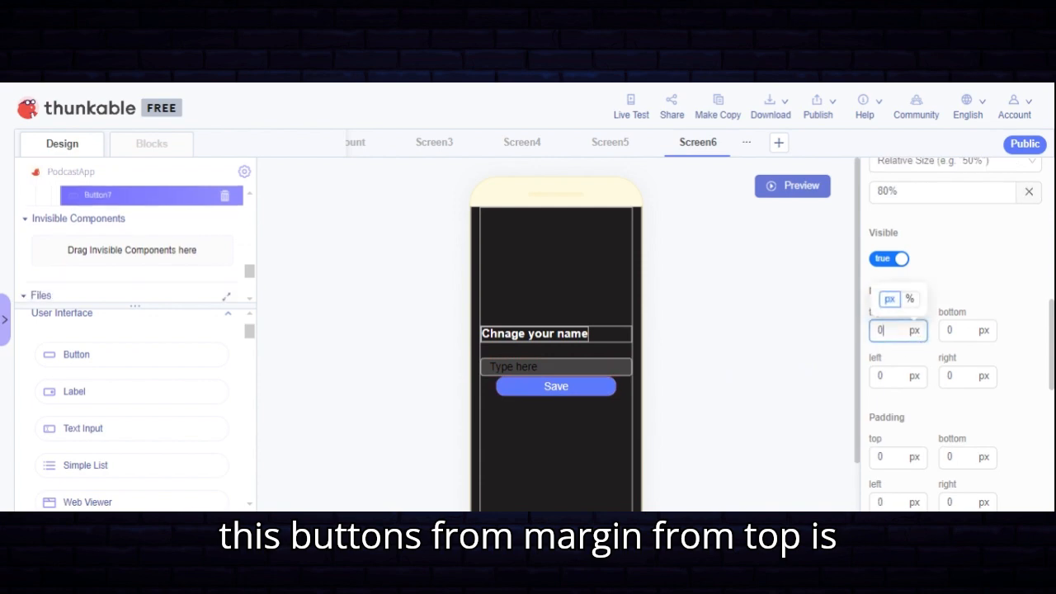
pyautogui.write('35')
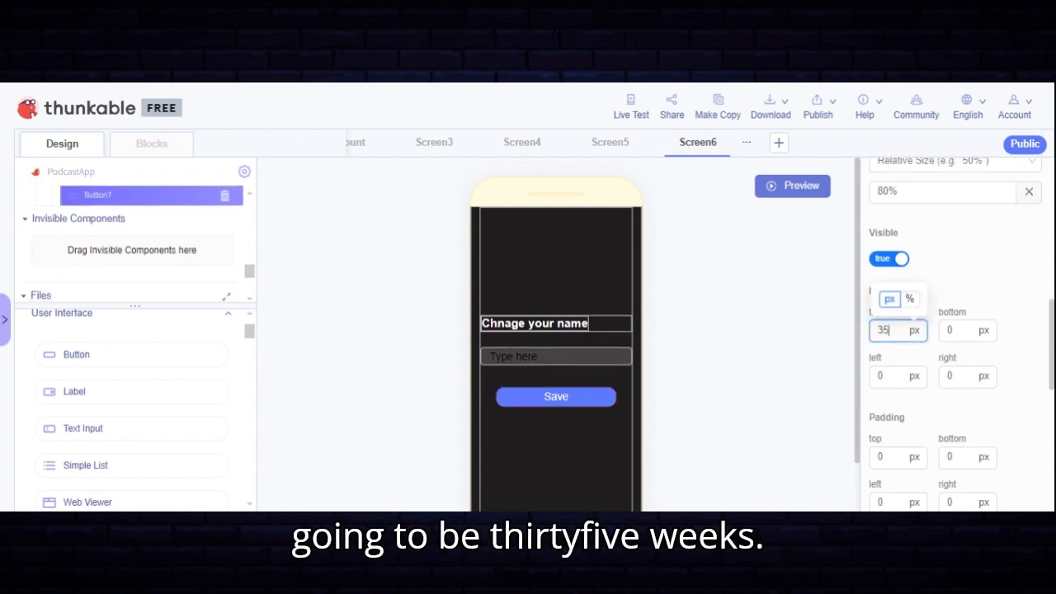
pyautogui.click(685, 268)
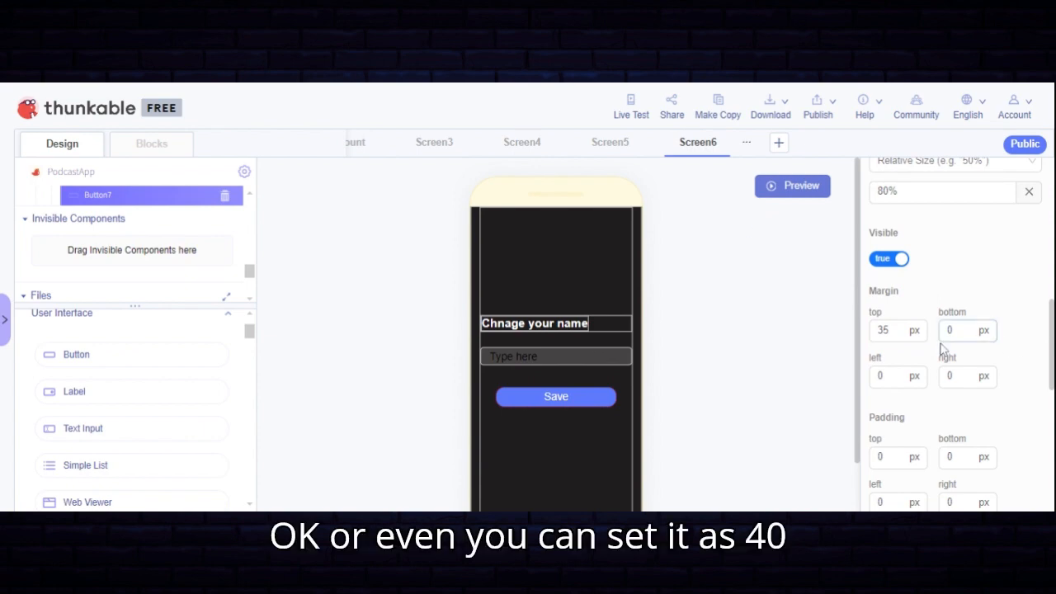
pyautogui.click(887, 331)
pyautogui.press('BackSpace')
pyautogui.press('BackSpace')
pyautogui.write('40')
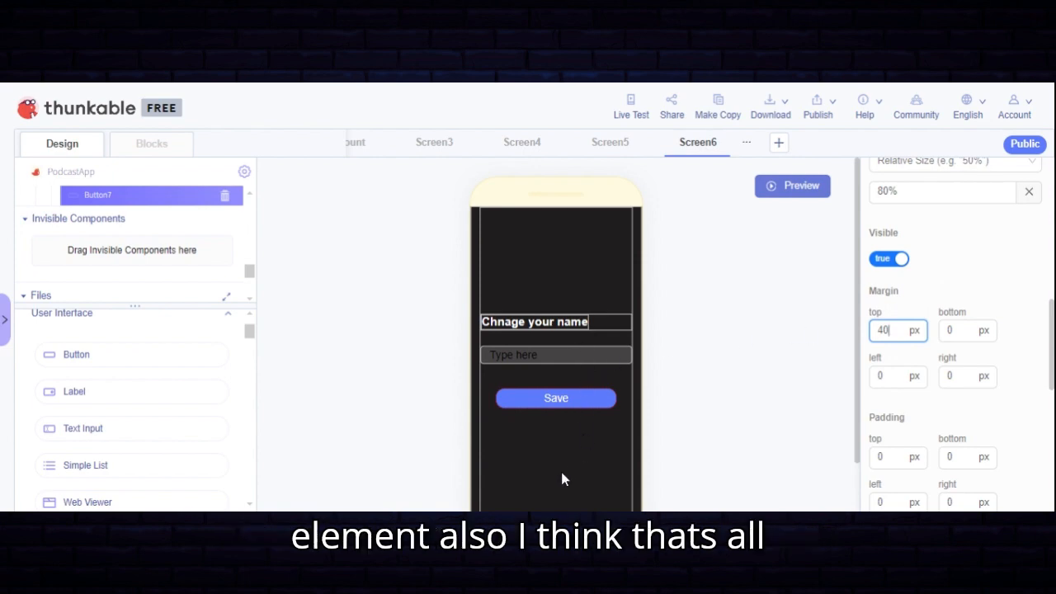
pyautogui.click(588, 368)
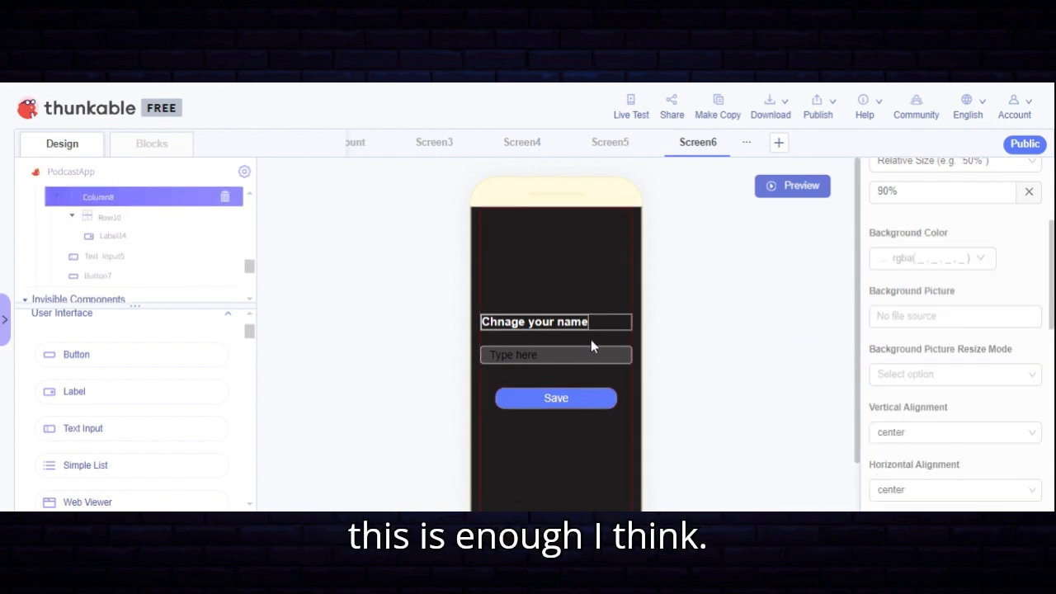
pyautogui.scroll(-1, 580, 384)
pyautogui.scroll(1, 580, 384)
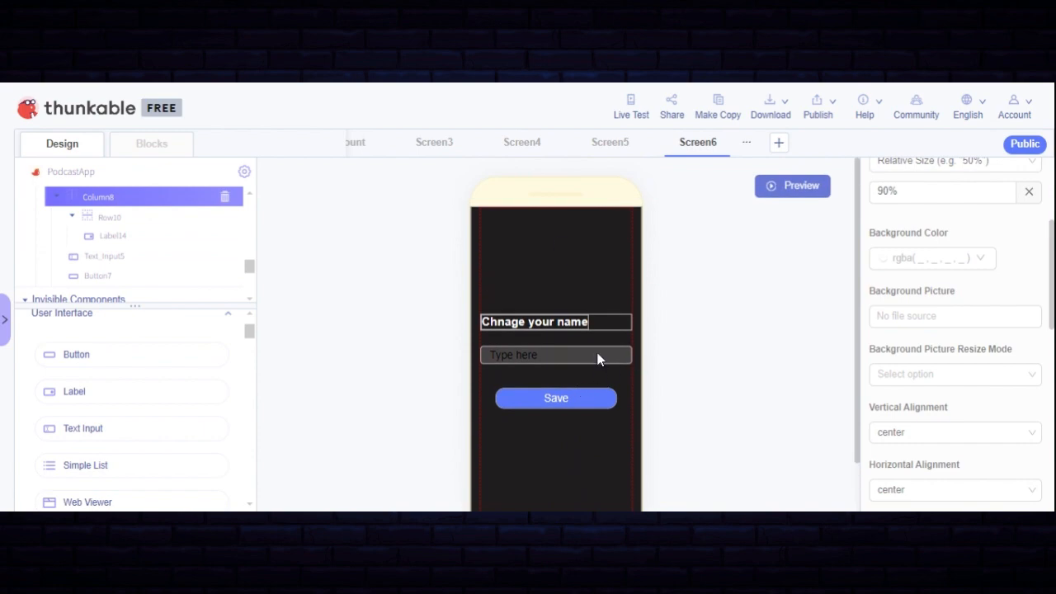